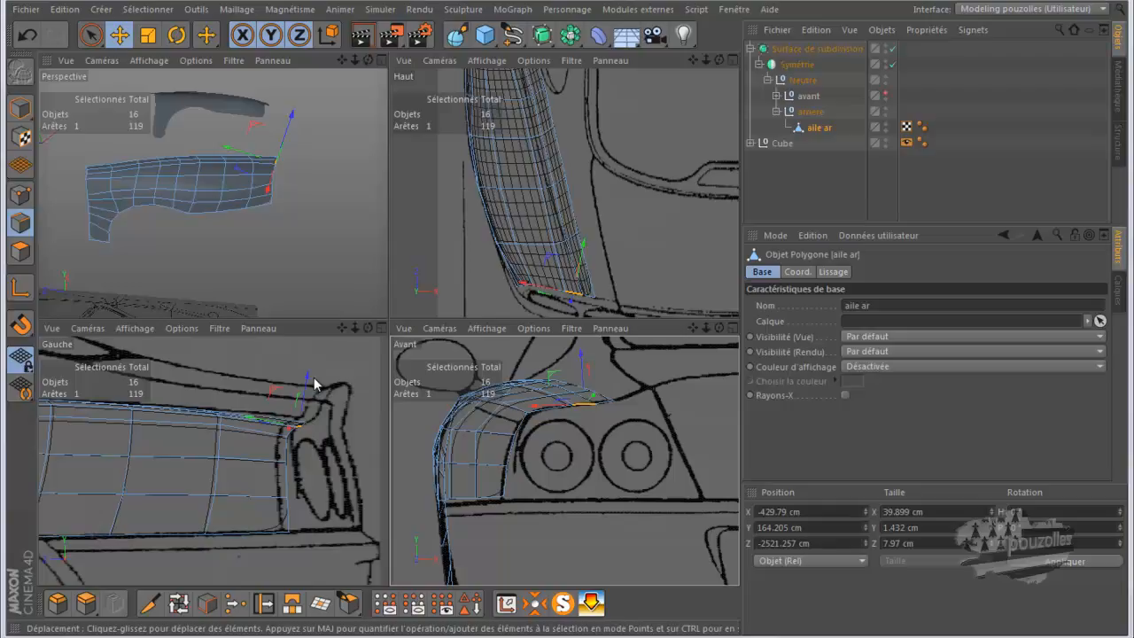
- With subdivision smoothing off, extrude the four rearmost inner edges of the rear fender about 49 cm inward in the top view
click(547, 107)
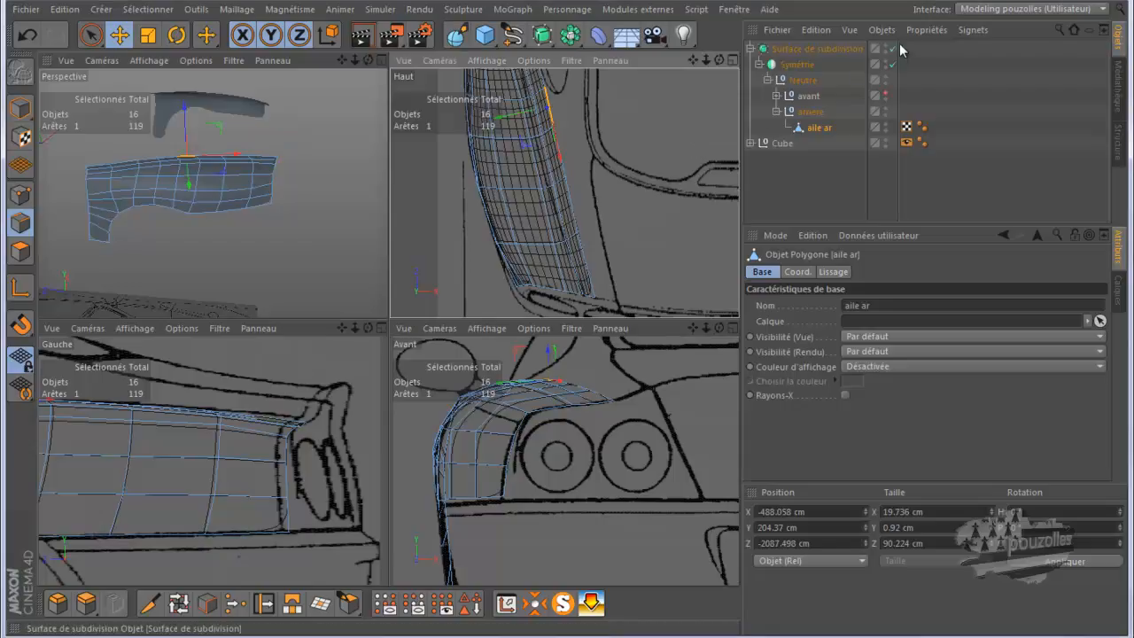
key(q)
drag(693, 60, 568, 324)
middle_click(608, 200)
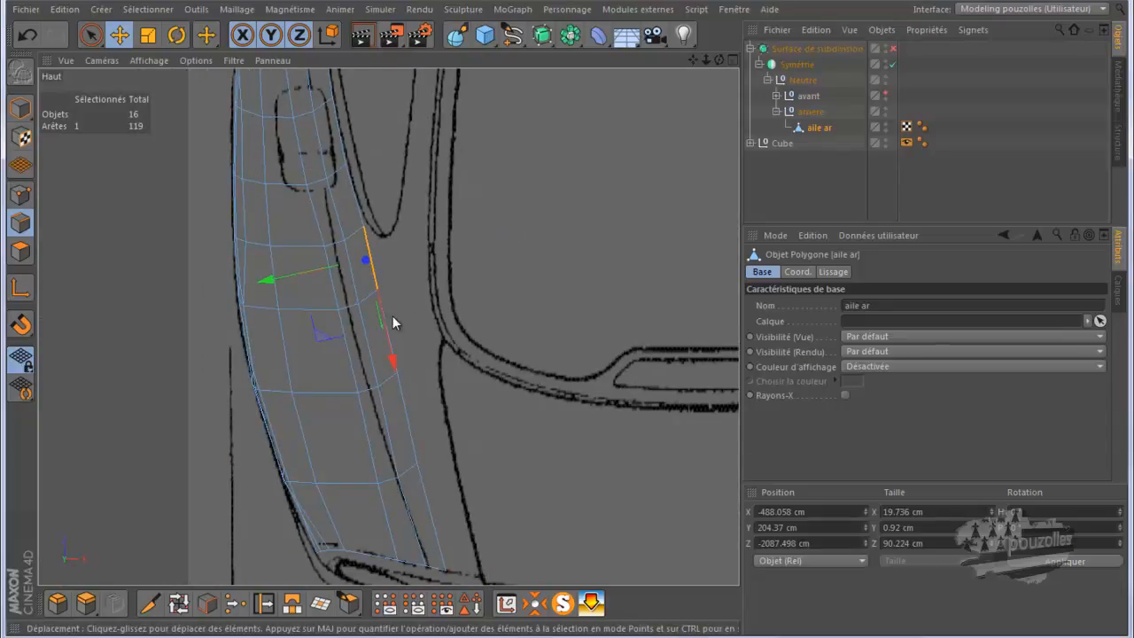
shift+click(392, 335)
shift+click(411, 420)
shift+click(428, 498)
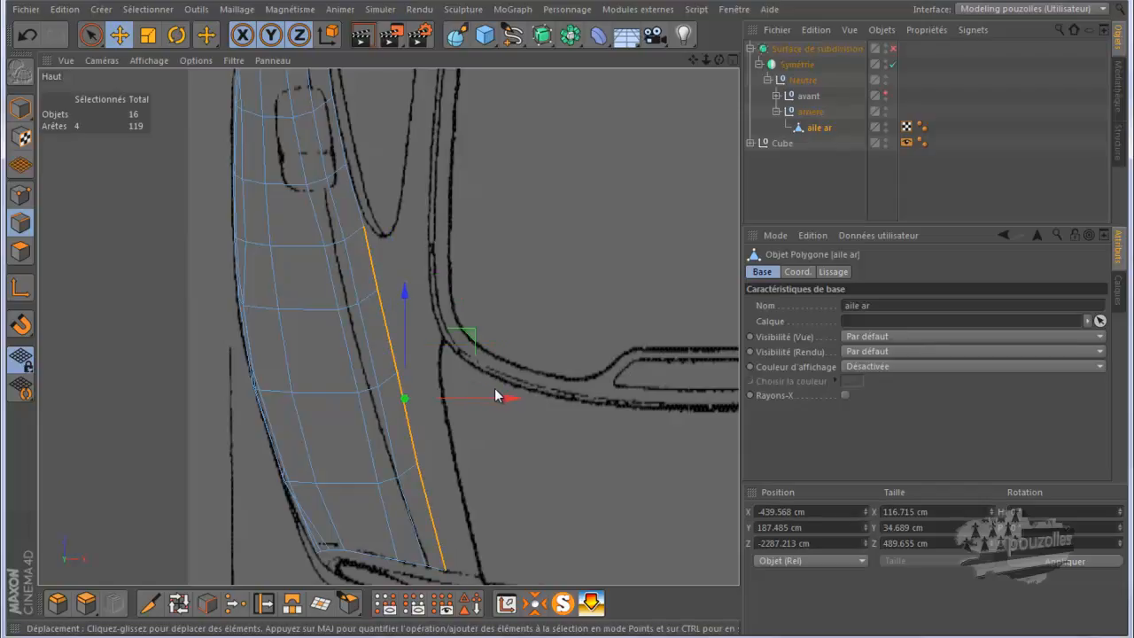
ctrl+drag(509, 401, 542, 413)
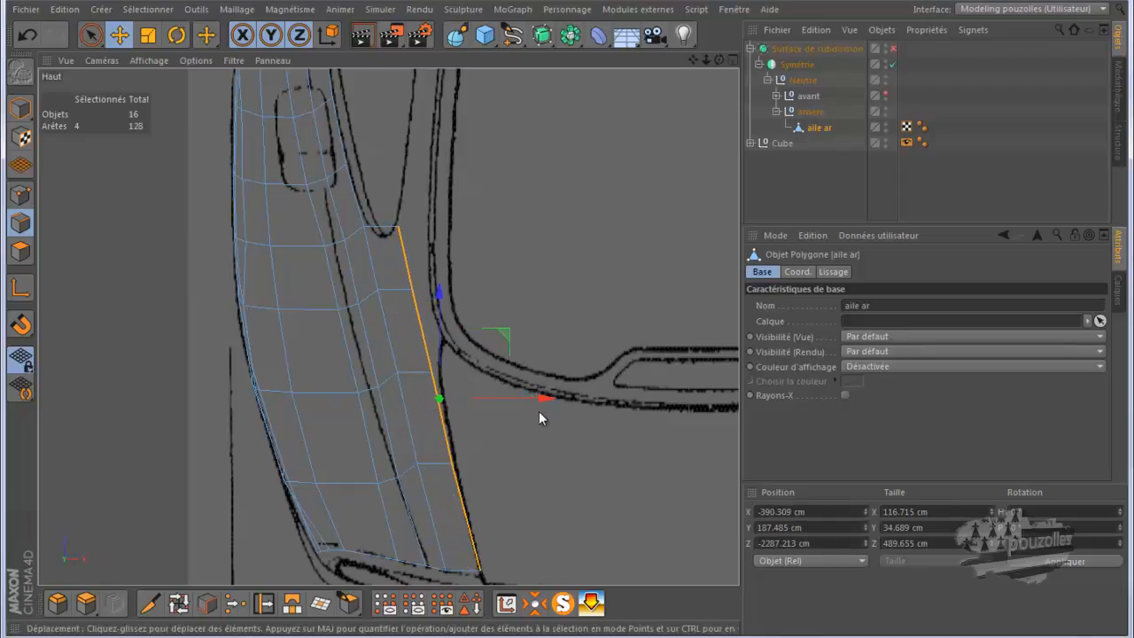
- Raise the extruded edges in the side view to a Y position of about 196 cm
middle_click(500, 263)
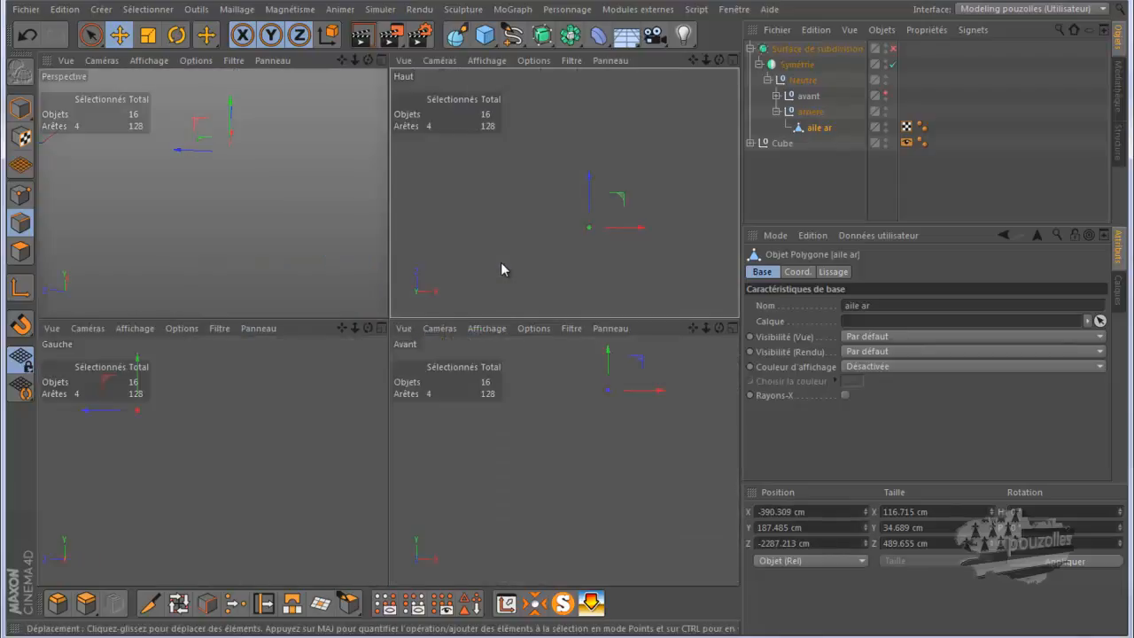
middle_click(283, 380)
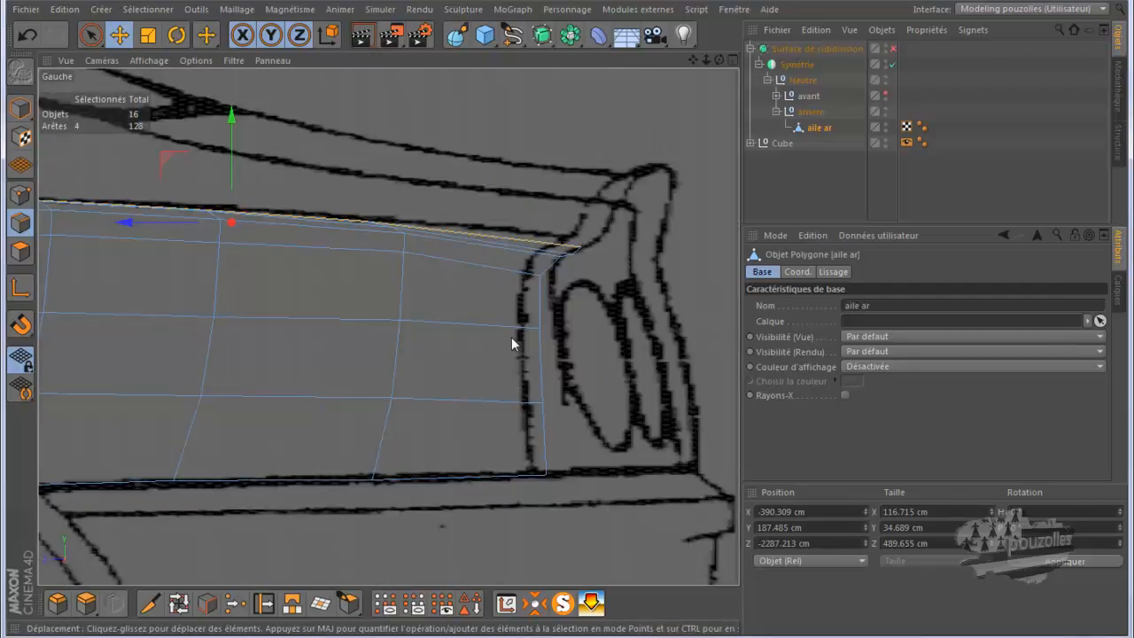
scroll(471, 337, down, 2)
scroll(427, 234, up, 1)
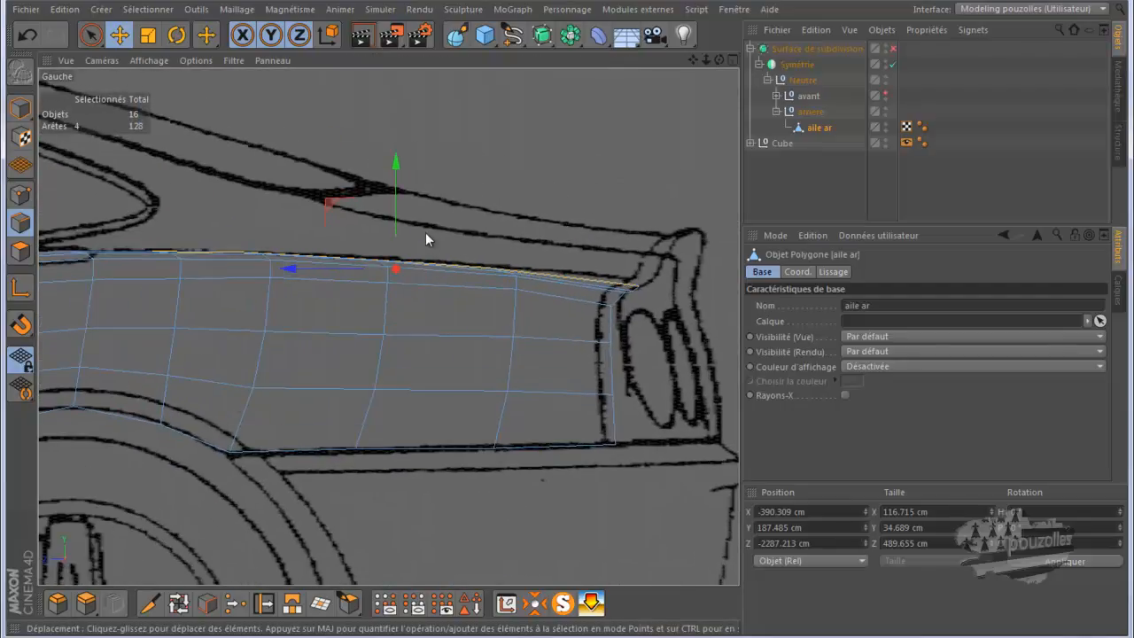
drag(395, 209, 395, 201)
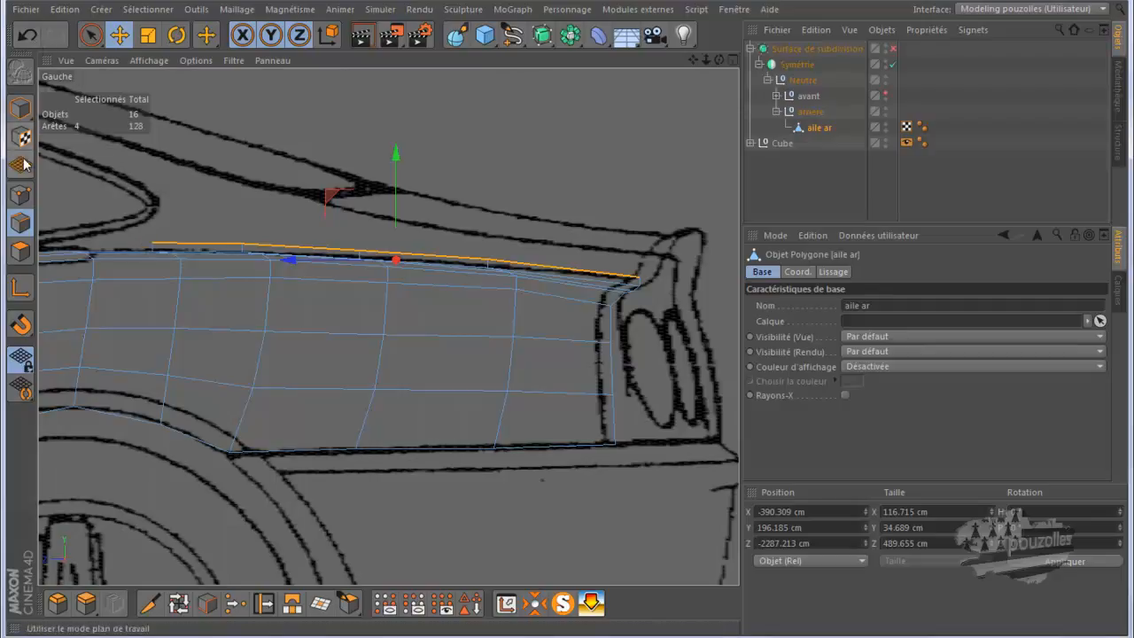
- In point mode, move the extruded strip's front point and its neighbouring fender point up to the rear tip of the side window outline
click(20, 194)
click(90, 35)
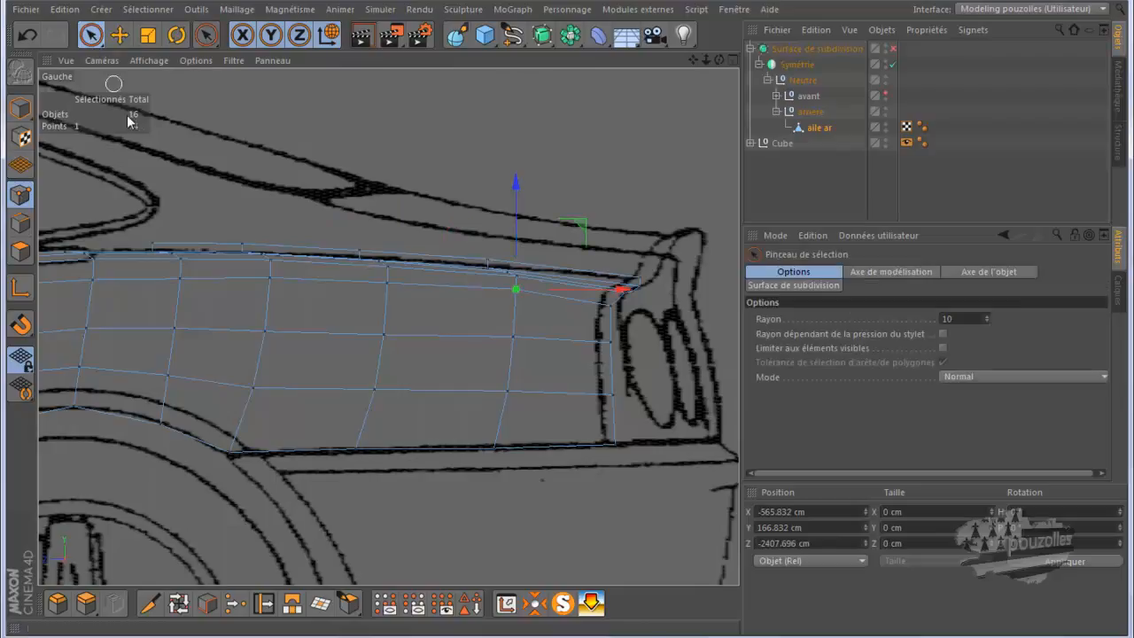
click(152, 237)
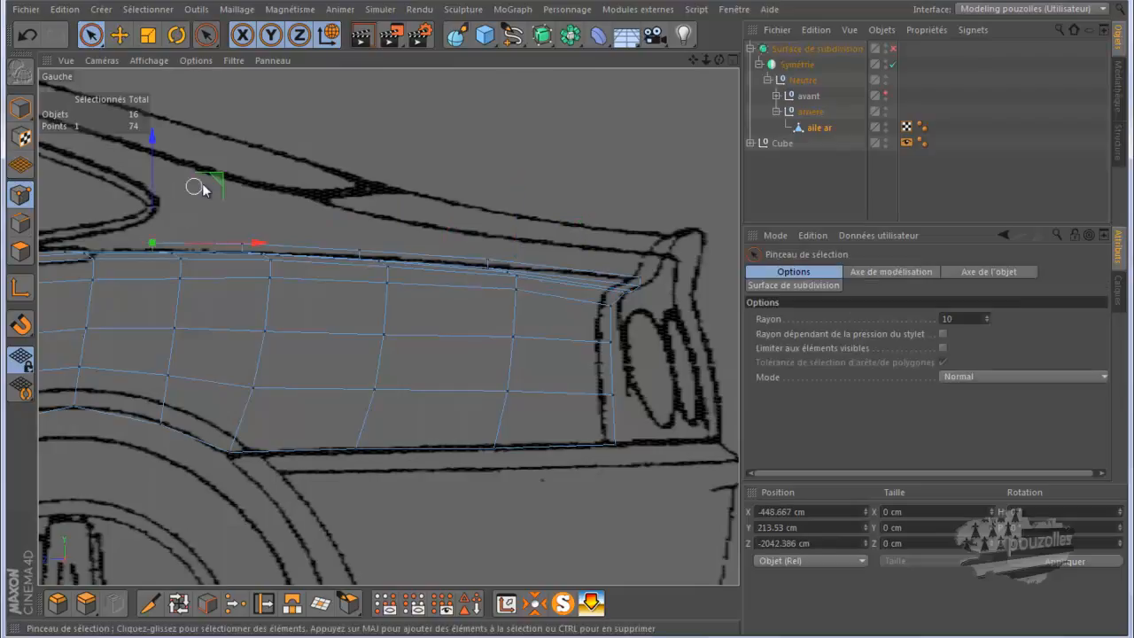
mouse_move(221, 166)
mouse_down()
mouse_move(229, 138)
mouse_move(216, 155)
mouse_up()
click(155, 248)
drag(214, 186, 203, 164)
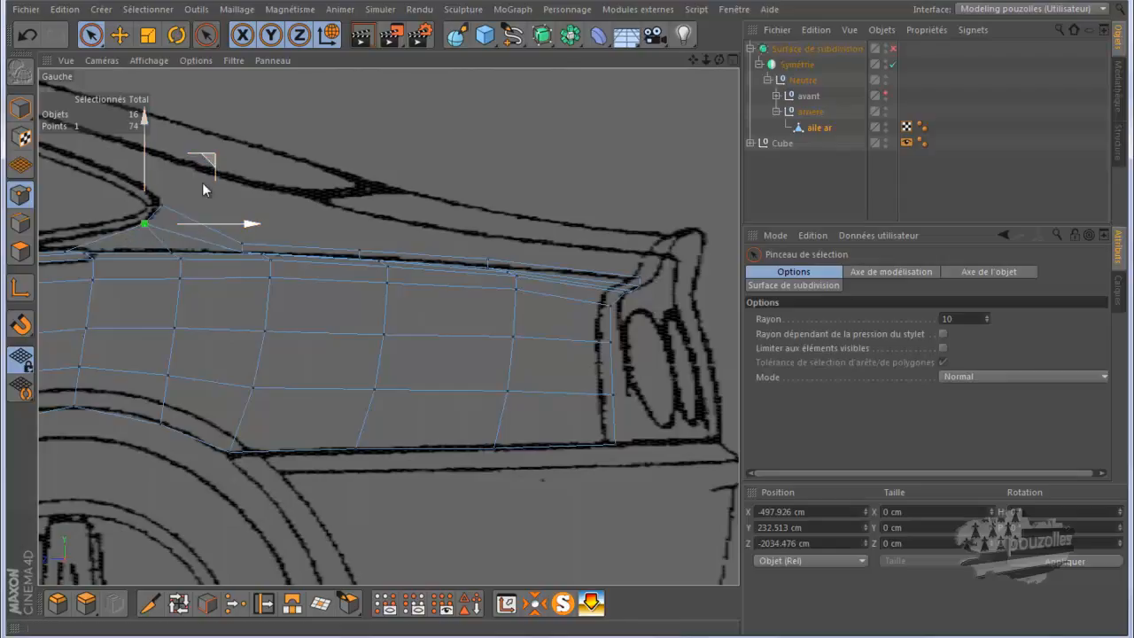
- Adjust the fender's upper points just below the side window, raising the one further forward onto the lower window line at Y about 215 cm
click(174, 251)
drag(173, 202, 172, 201)
scroll(121, 218, down, 3)
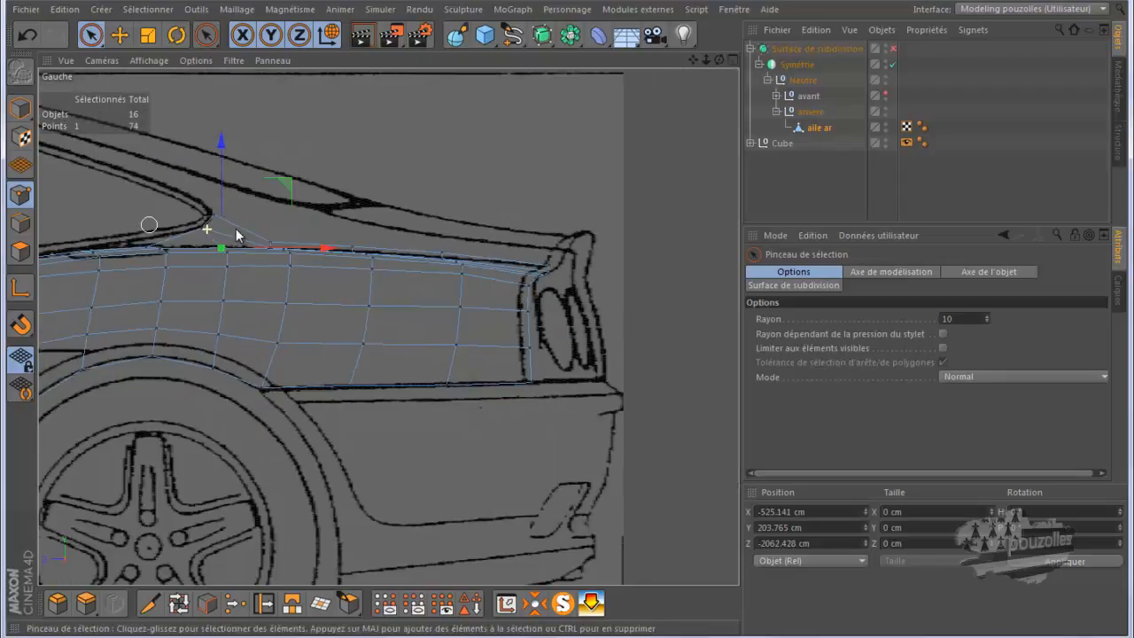
scroll(106, 258, up, 3)
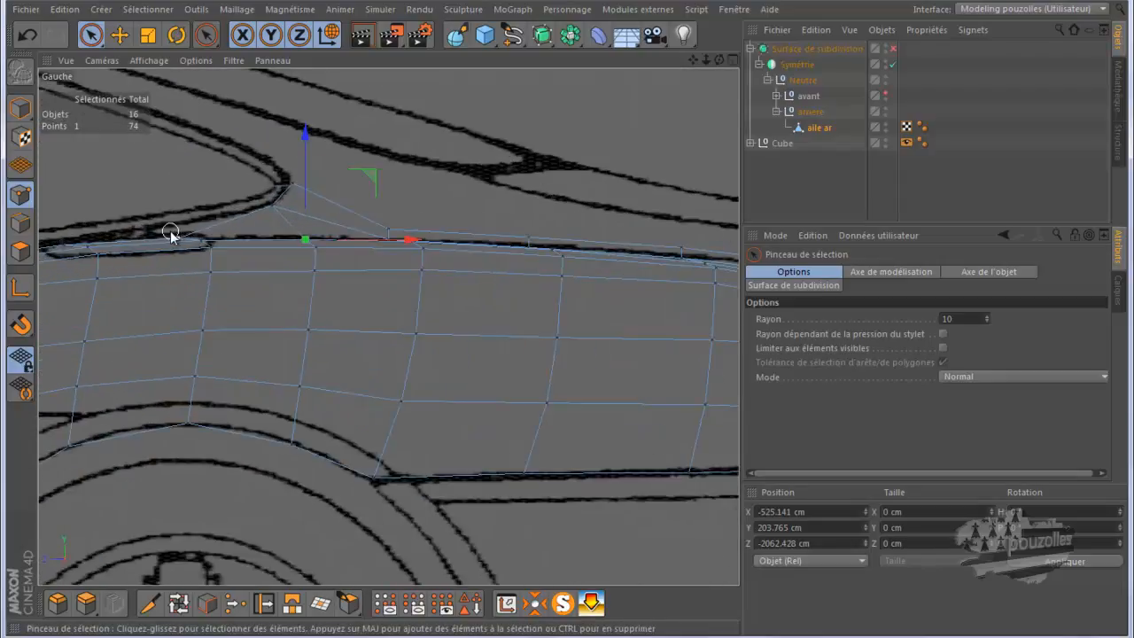
click(178, 237)
drag(175, 189, 172, 178)
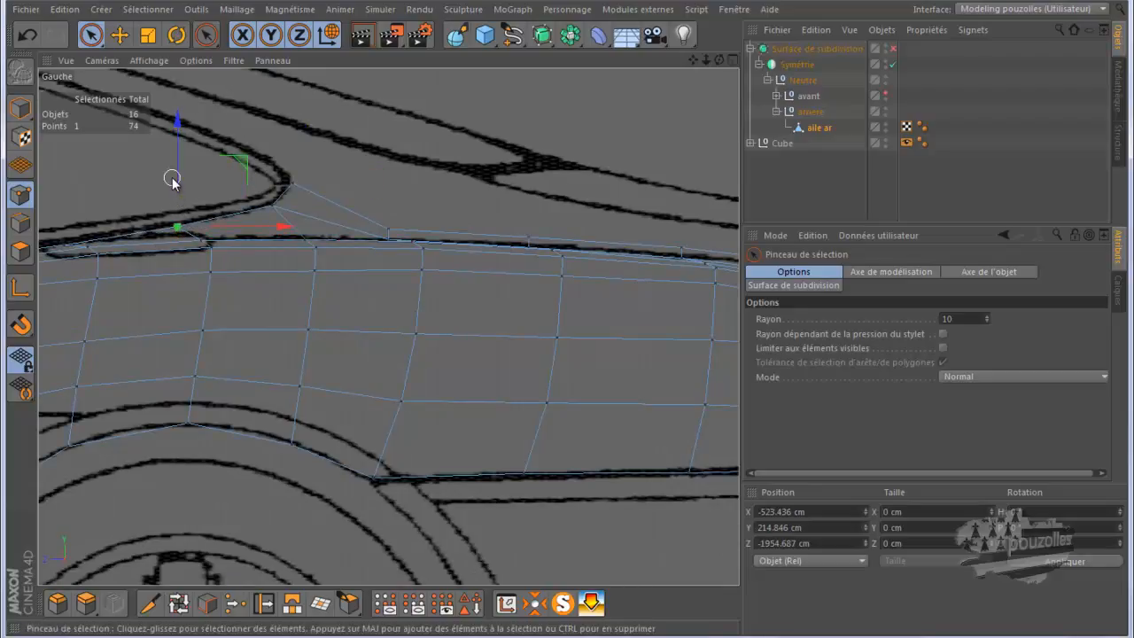
- Raise the extruded strip's three middle upper points toward the upper body line behind the side window
click(391, 228)
drag(389, 187, 388, 150)
click(527, 239)
drag(527, 190, 528, 156)
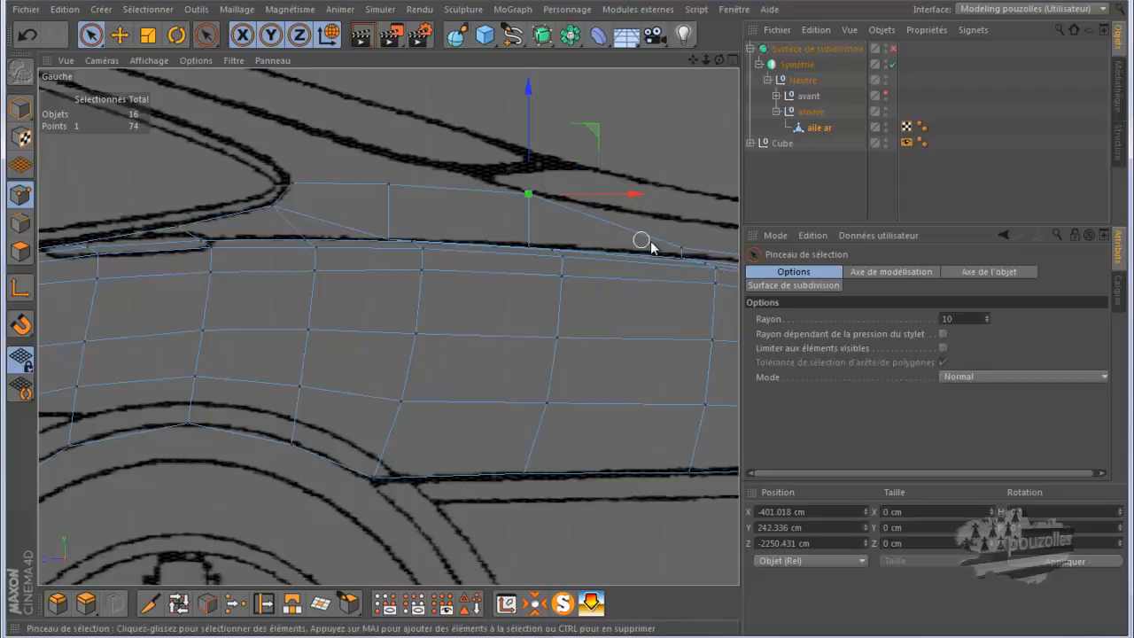
click(681, 248)
drag(680, 198, 680, 170)
- Move the strip's rearmost upper point about 30 cm up and back onto the blueprint's rear corner at the end of the body line
drag(691, 59, 464, 70)
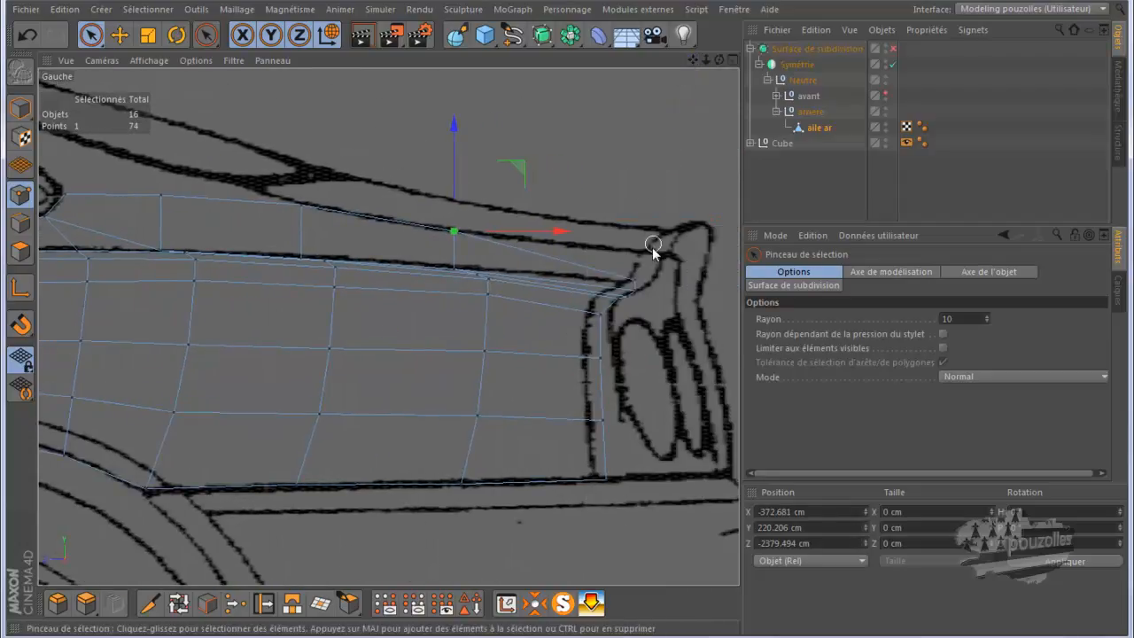
click(636, 279)
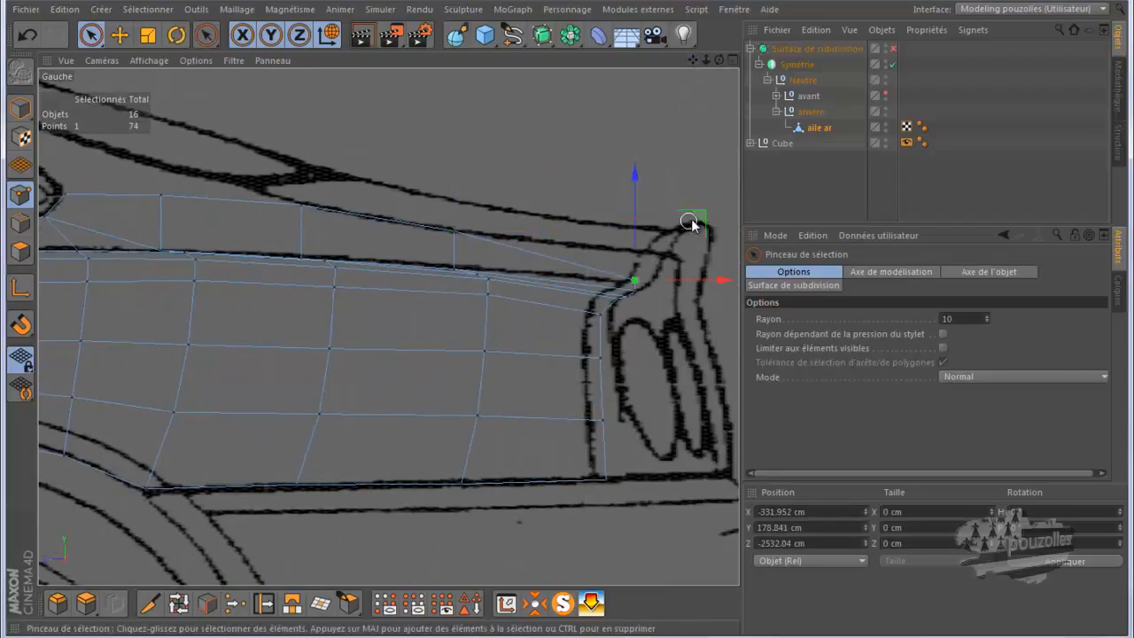
drag(699, 218, 727, 194)
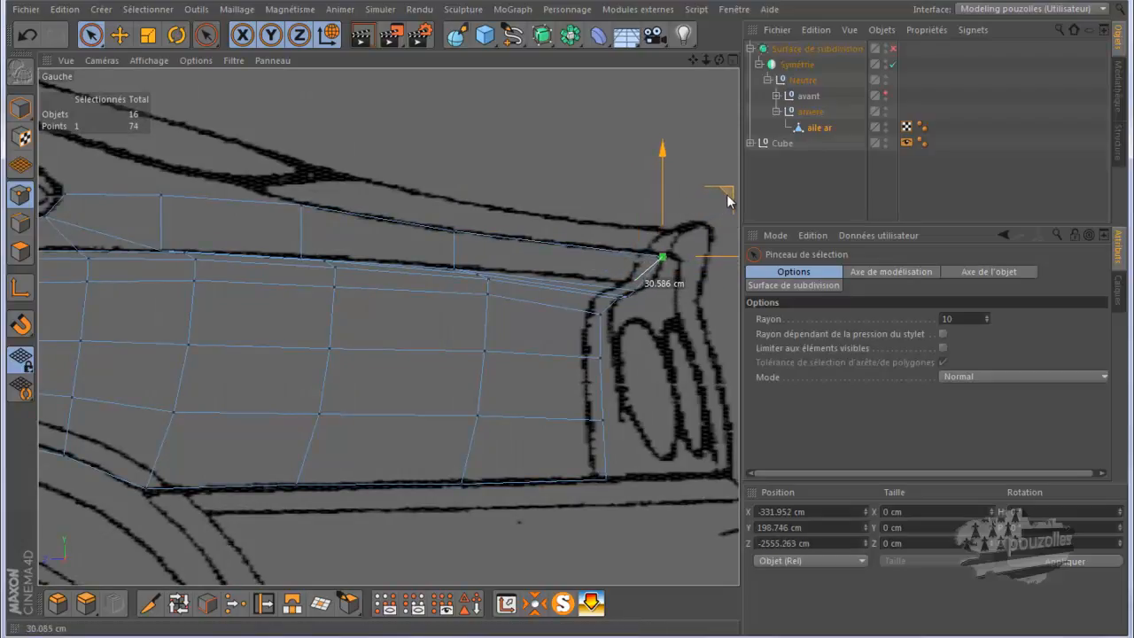
drag(727, 194, 727, 194)
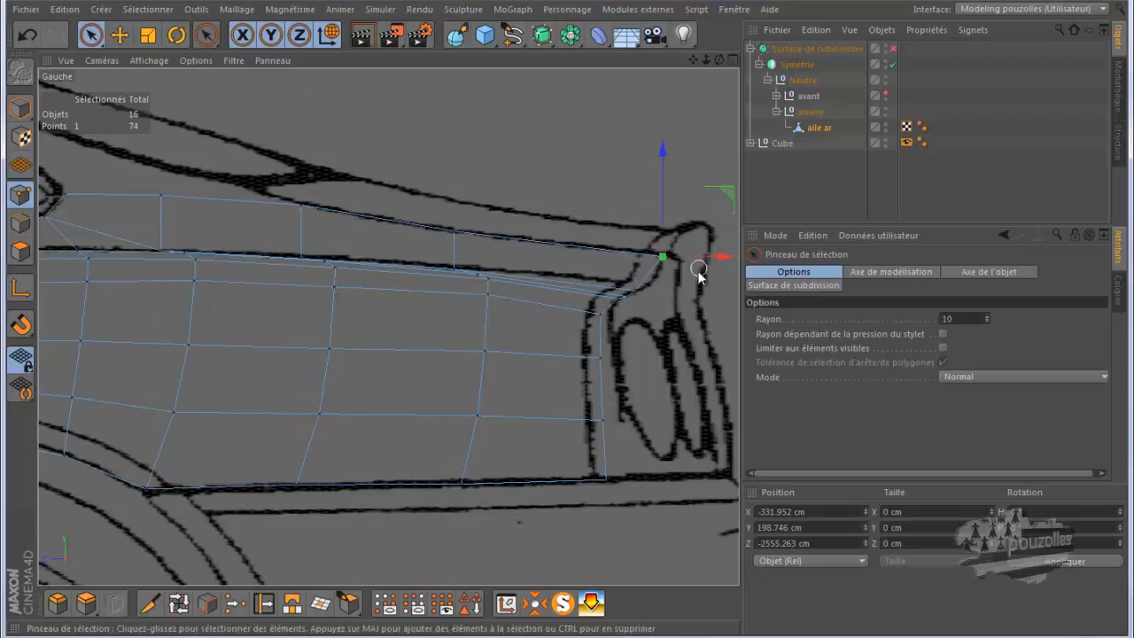
- Fit the remaining upper points of the fender's rear edge to the curved corner outline above the tail light
scroll(641, 295, up, 4)
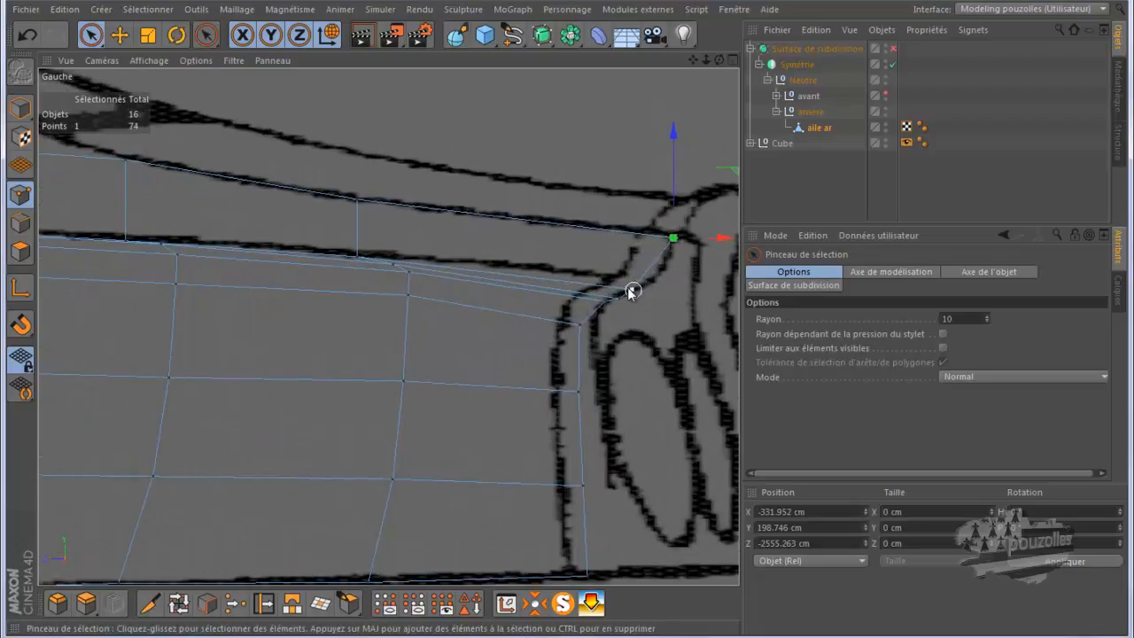
click(631, 289)
drag(696, 224, 715, 212)
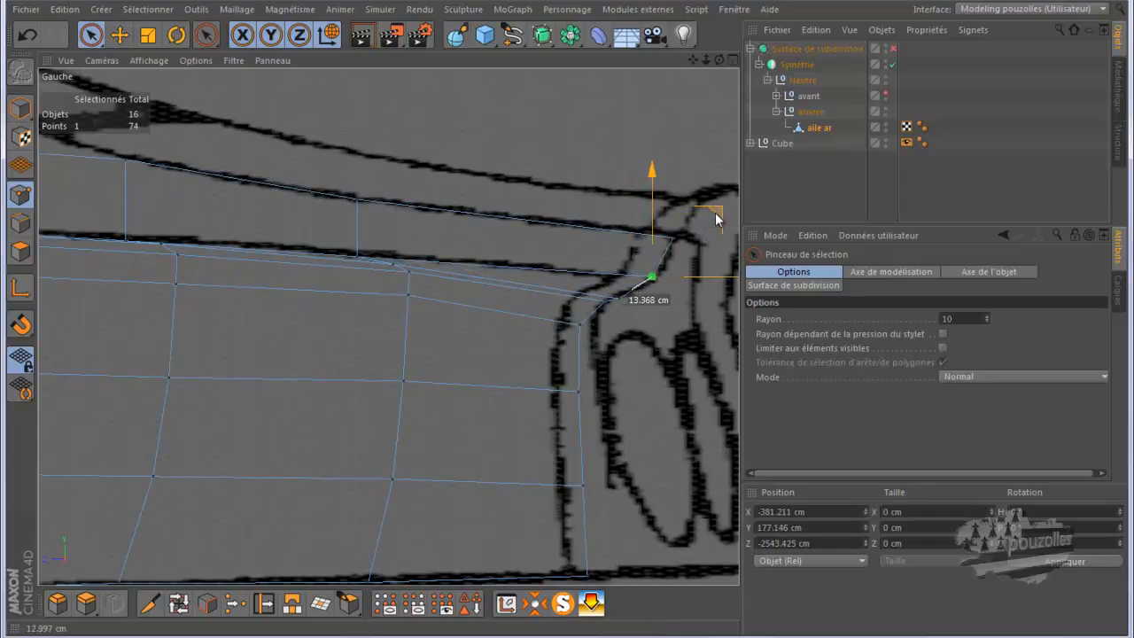
click(619, 299)
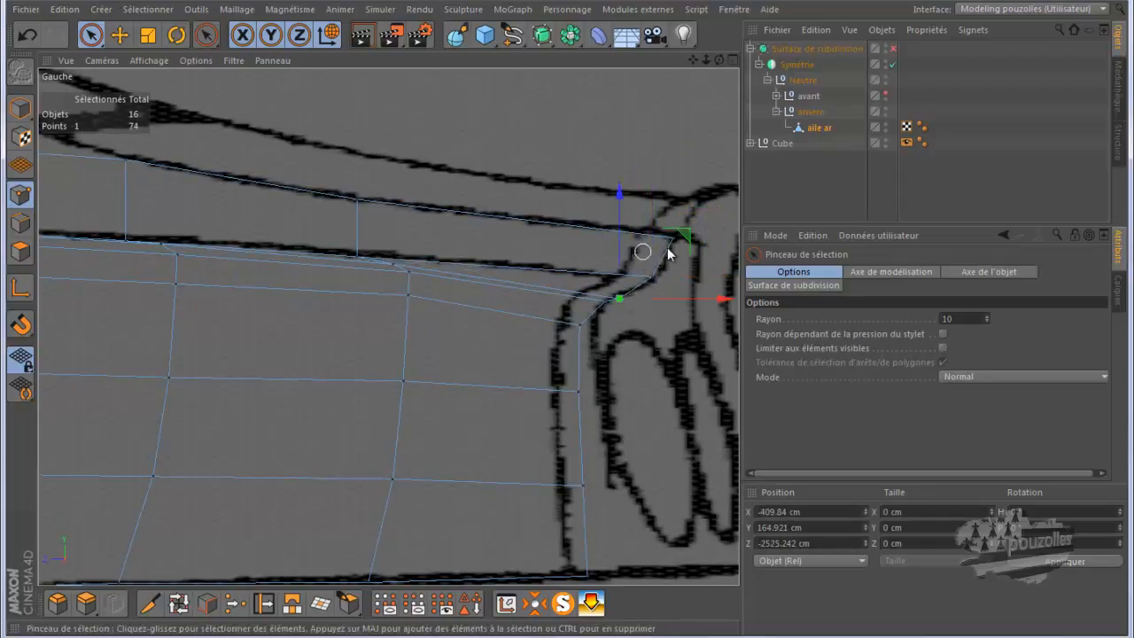
drag(683, 239, 693, 227)
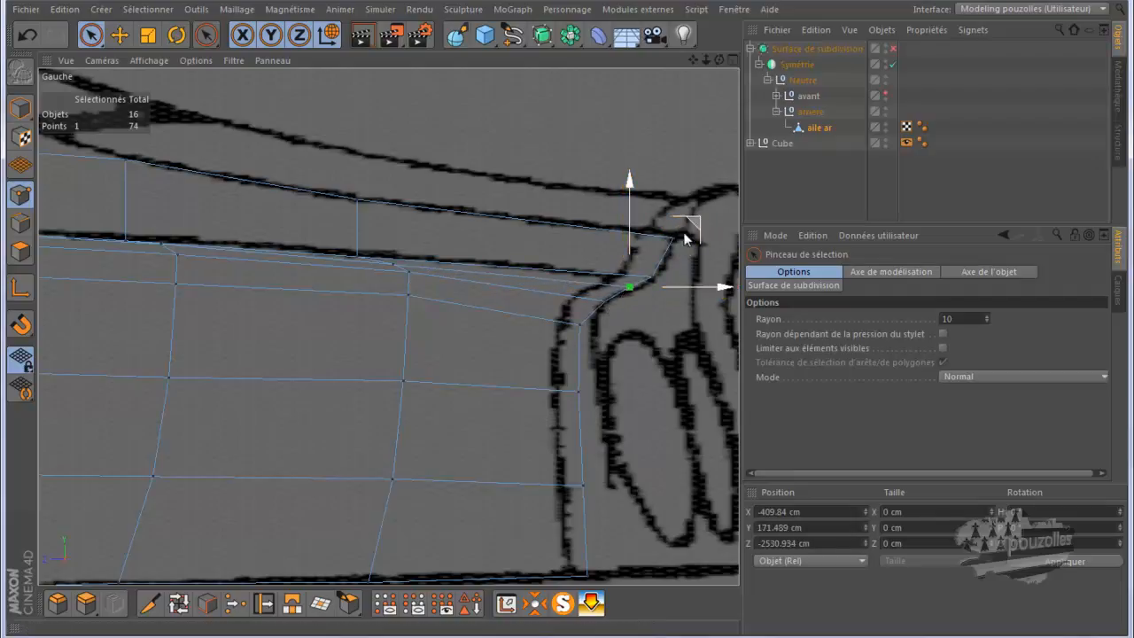
click(606, 300)
mouse_move(665, 241)
mouse_down()
mouse_move(679, 235)
mouse_move(661, 259)
mouse_up()
click(581, 325)
- Shift the three lower points of the fender's rear edge backward to follow the tail light outline
scroll(613, 314, down, 2)
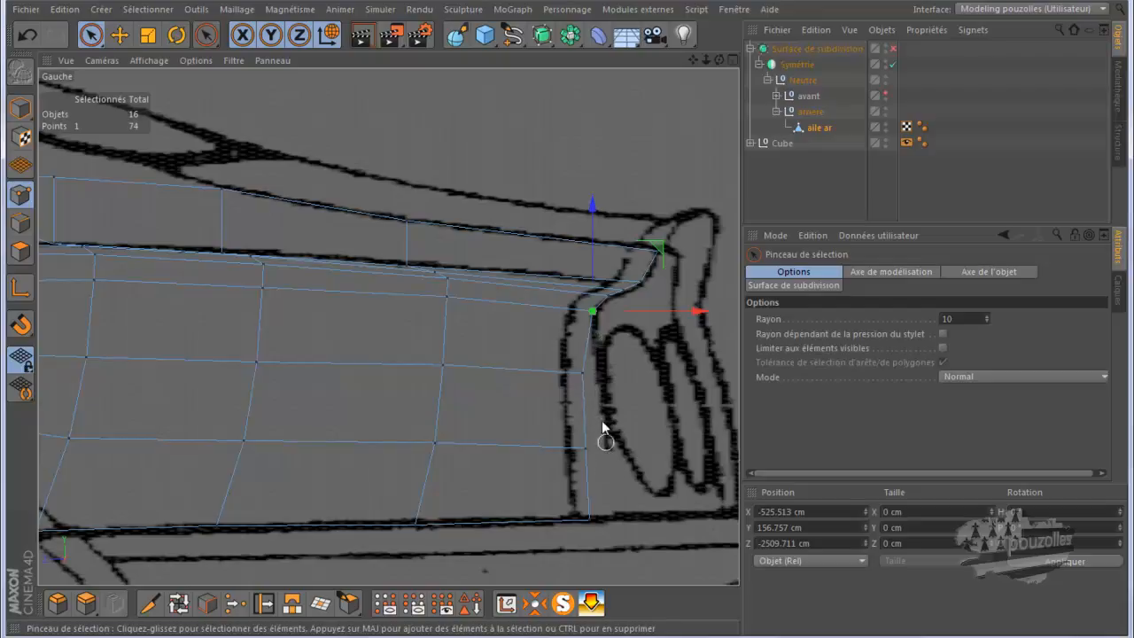
click(612, 376)
drag(633, 370, 647, 373)
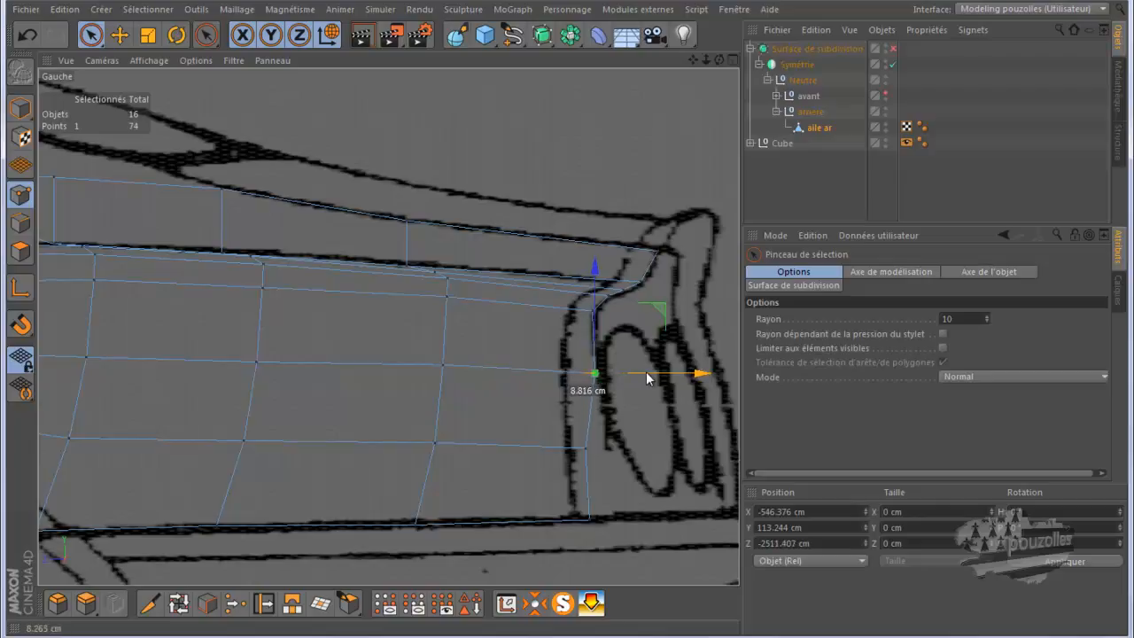
click(599, 454)
drag(629, 453, 648, 449)
click(586, 519)
drag(631, 517, 652, 519)
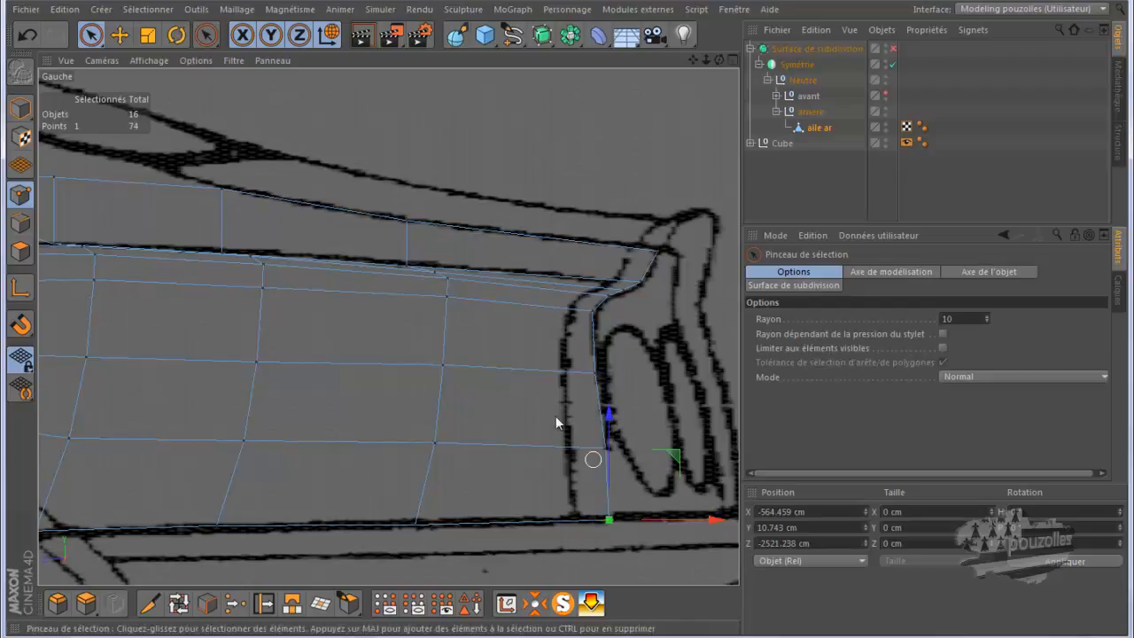
- Raise the inward strip's lower point behind the side window's rear corner by about 15 cm
middle_click(352, 293)
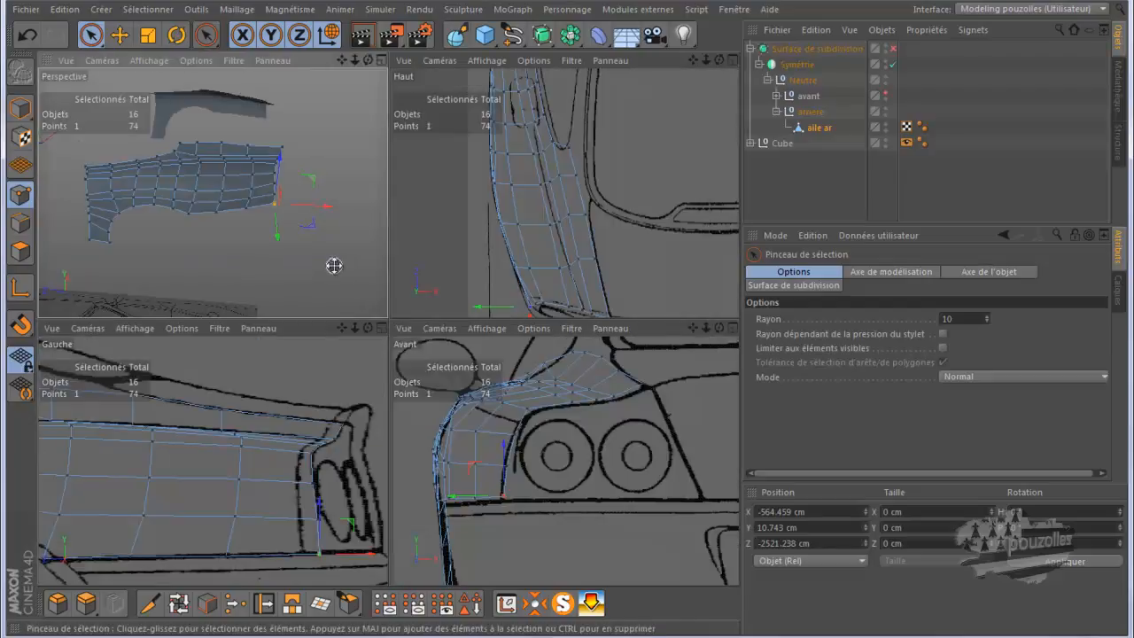
middle_click(333, 265)
drag(718, 60, 558, 292)
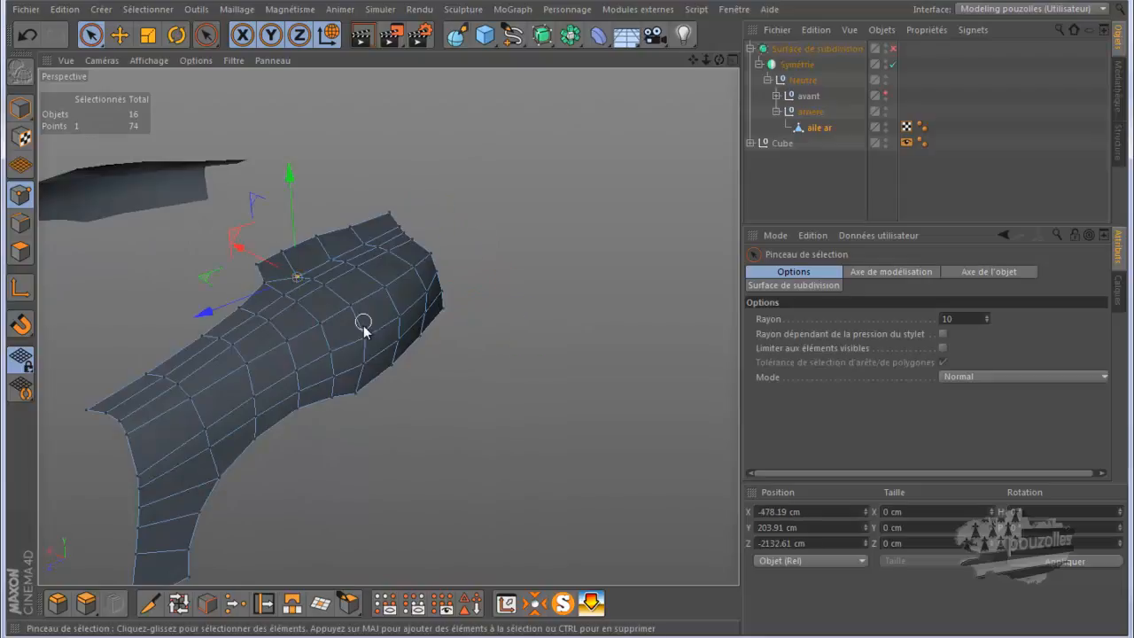
middle_click(370, 415)
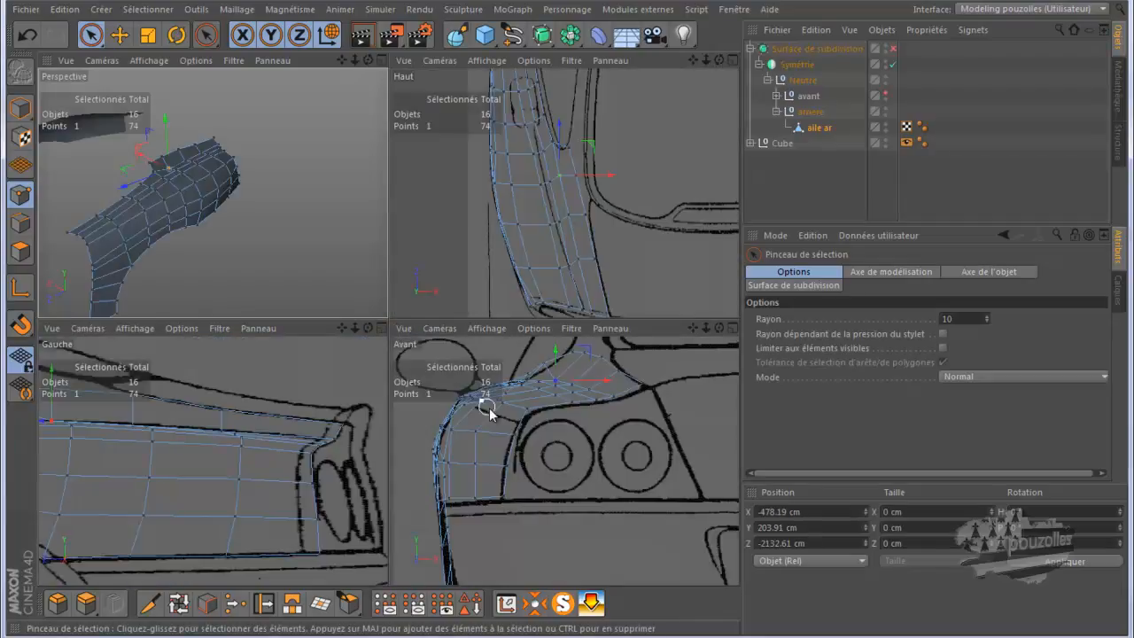
middle_click(254, 399)
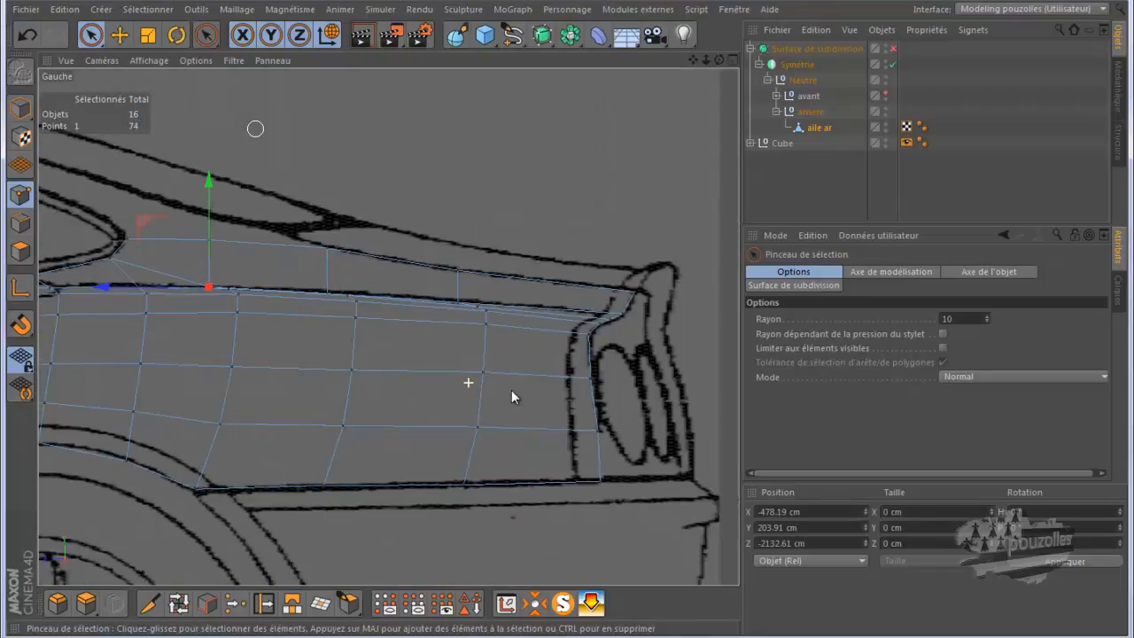
scroll(221, 256, up, 4)
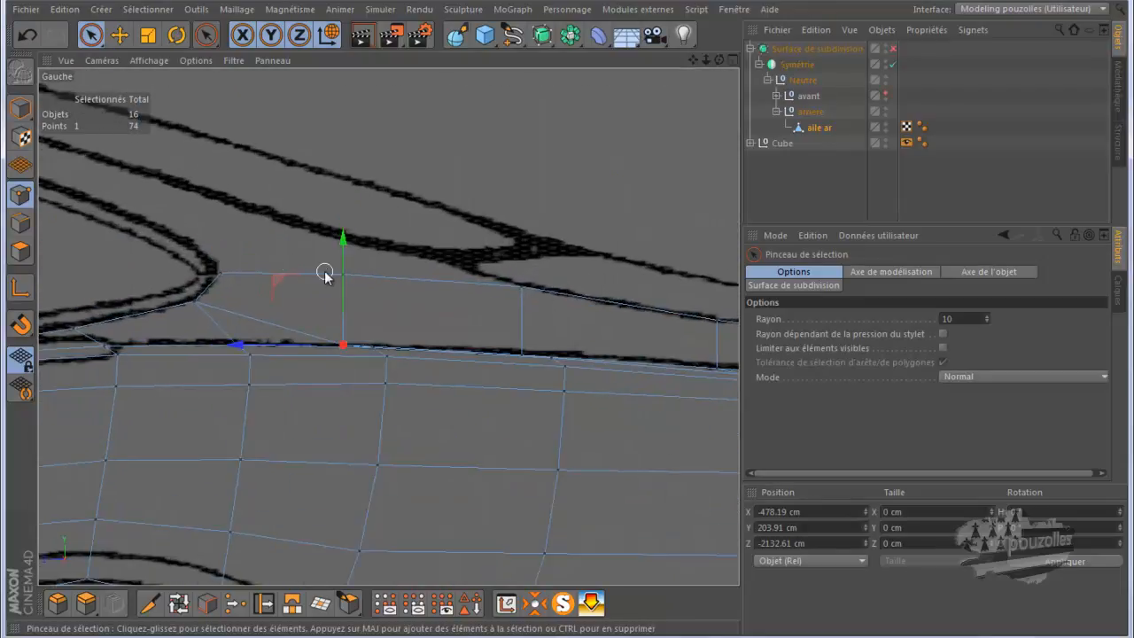
drag(343, 256, 344, 235)
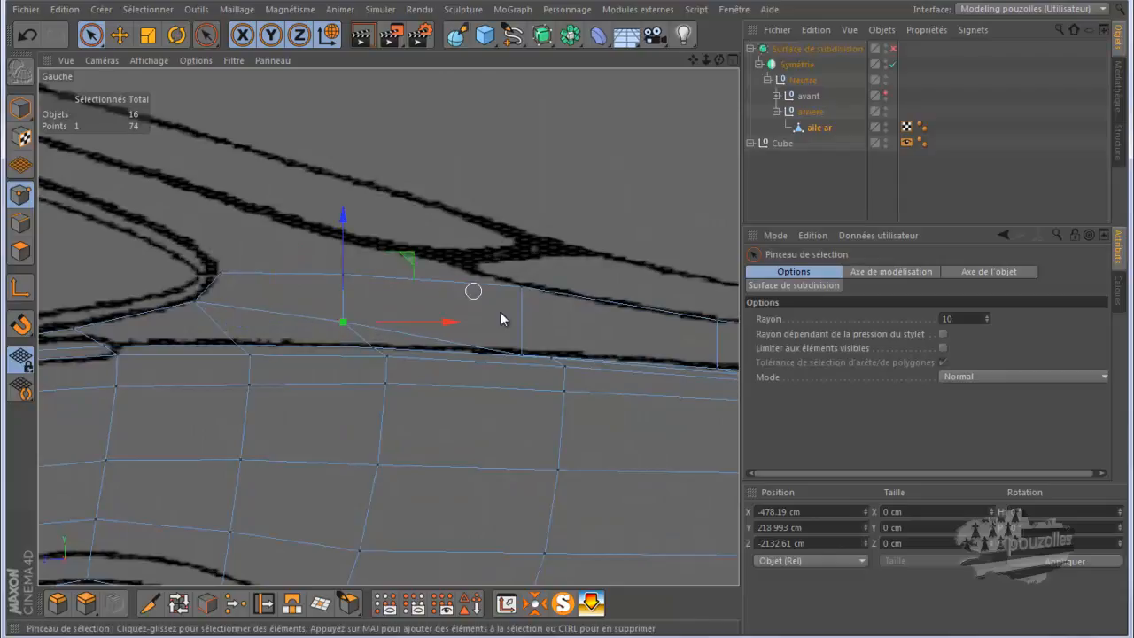
- Raise the strip's next two lower points toward the rear by about 17 cm and 11 cm
click(519, 355)
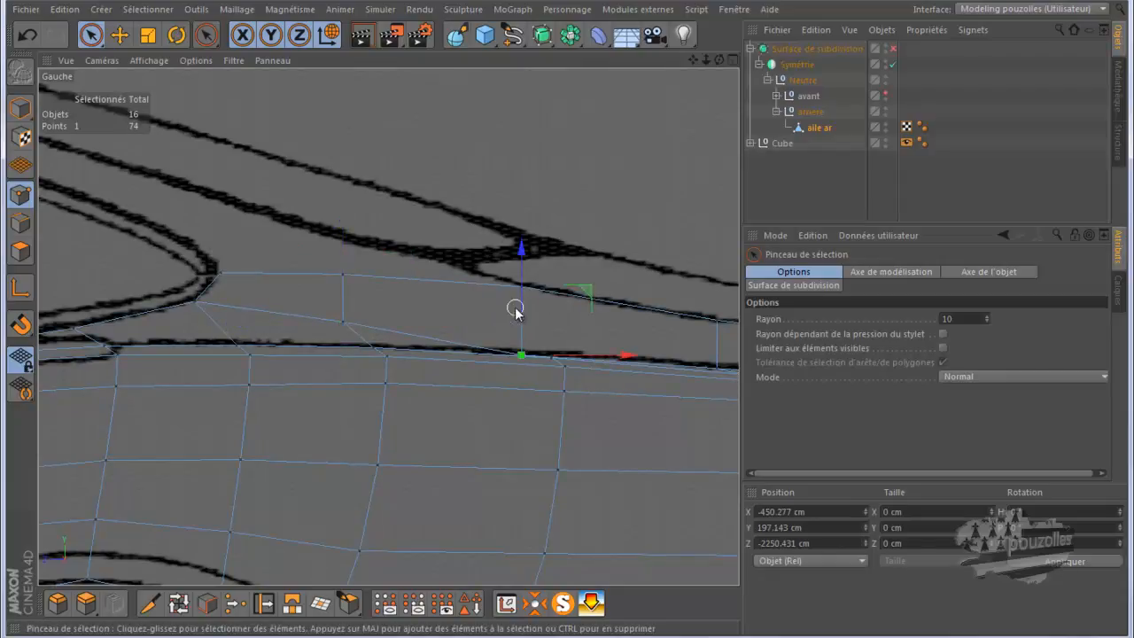
drag(518, 296, 517, 268)
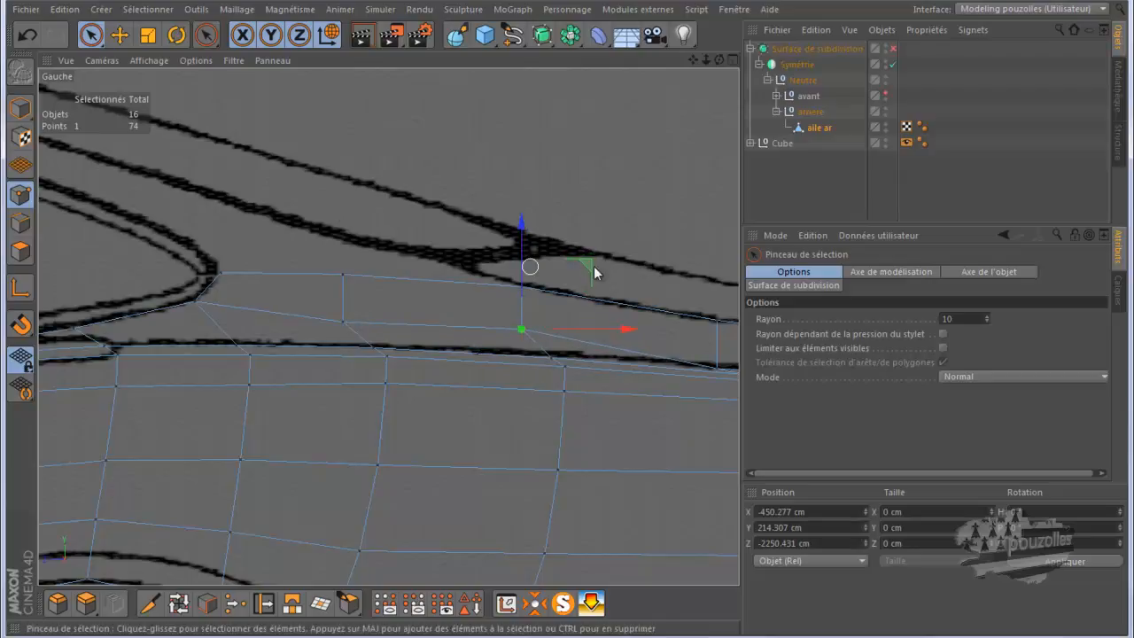
click(717, 370)
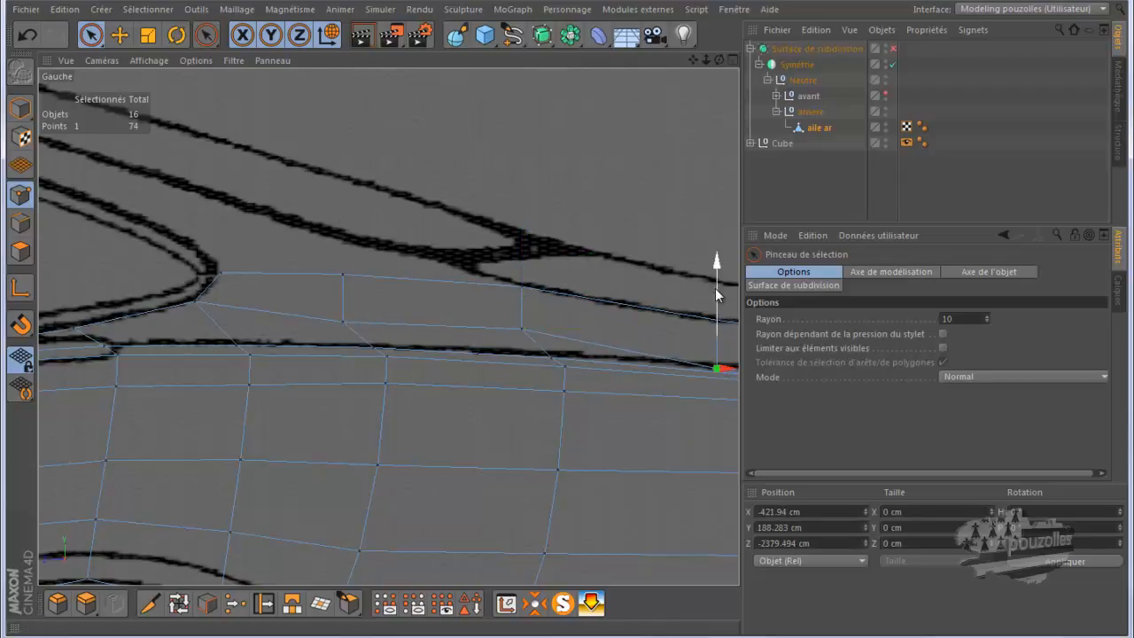
drag(717, 285, 718, 275)
scroll(289, 296, down, 4)
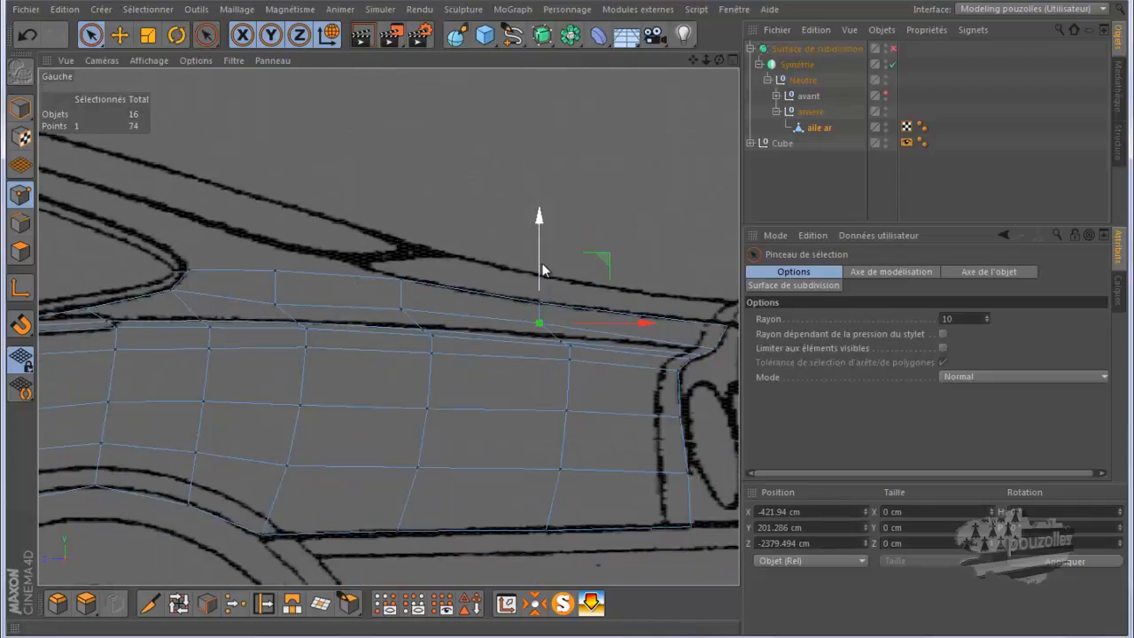
drag(541, 268, 541, 271)
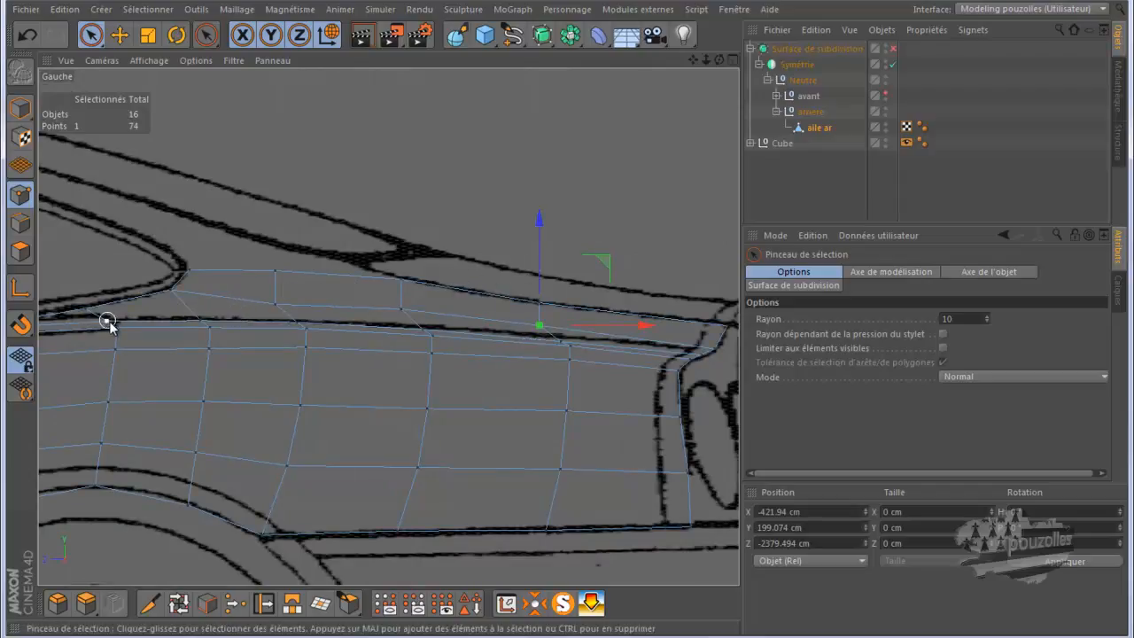
- Turn on the subdivision surface and render the smoothed rear fender in the perspective view
drag(693, 61, 852, 57)
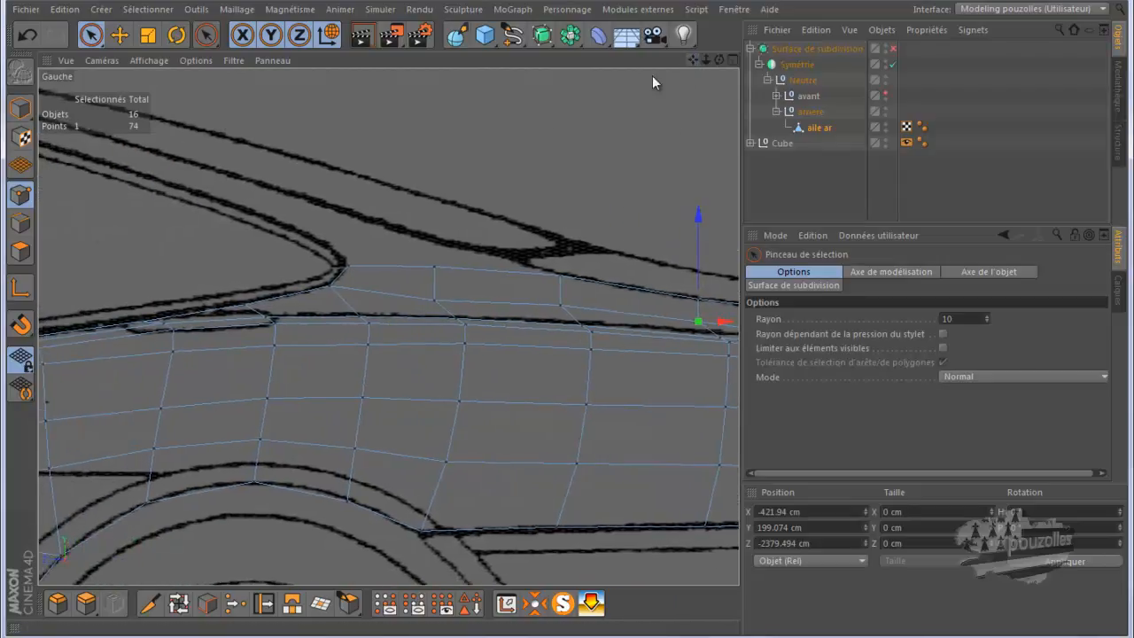
middle_click(190, 244)
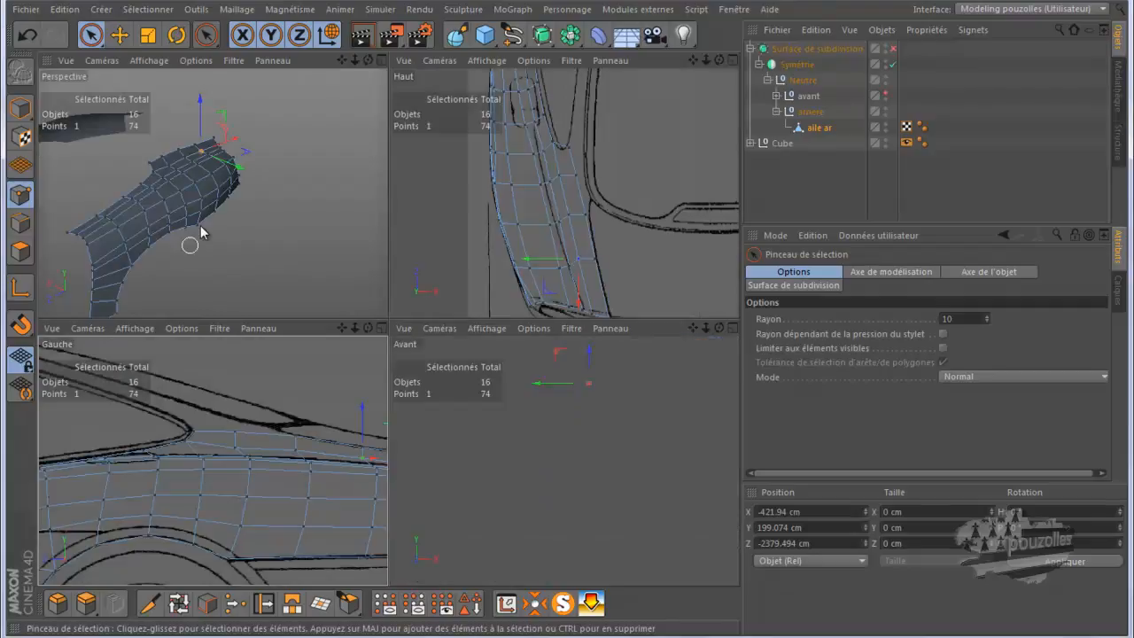
middle_click(198, 223)
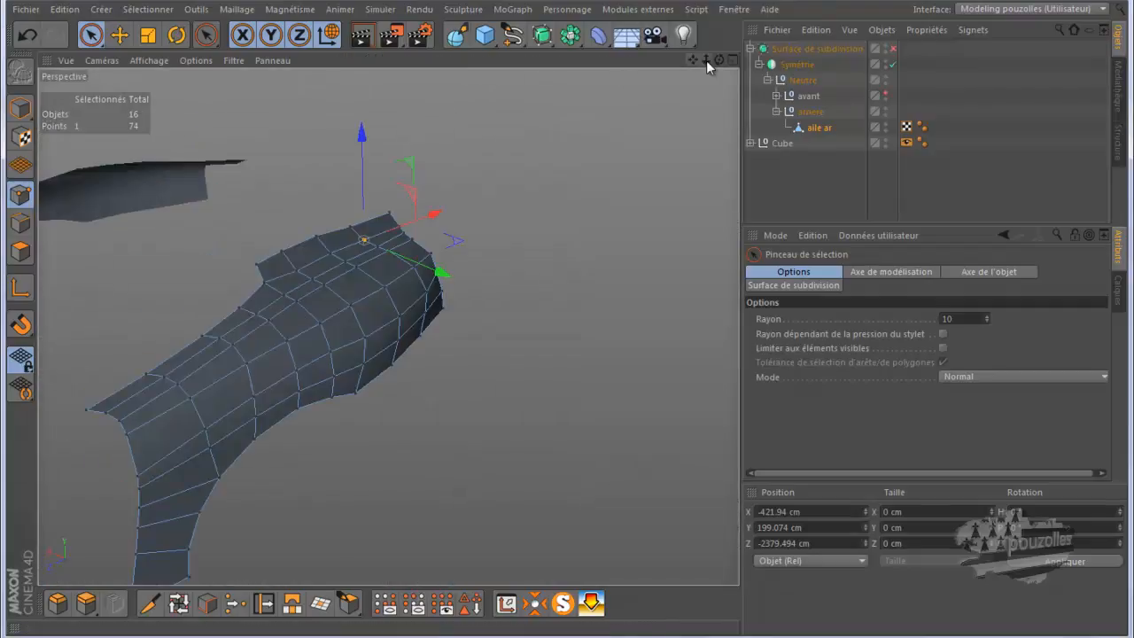
drag(720, 60, 567, 319)
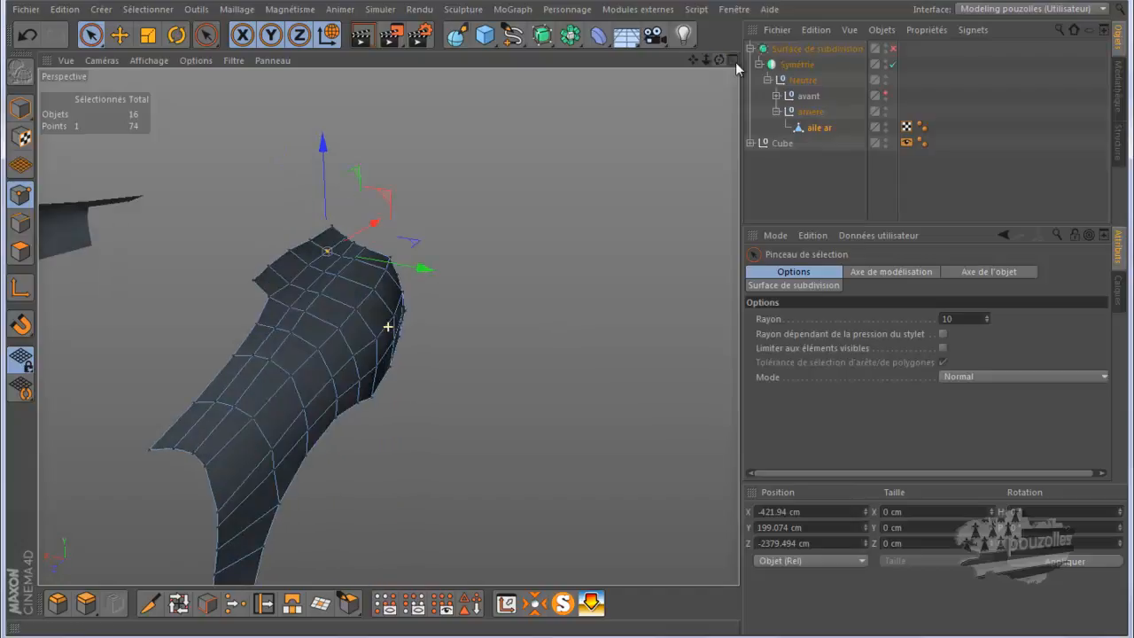
click(893, 49)
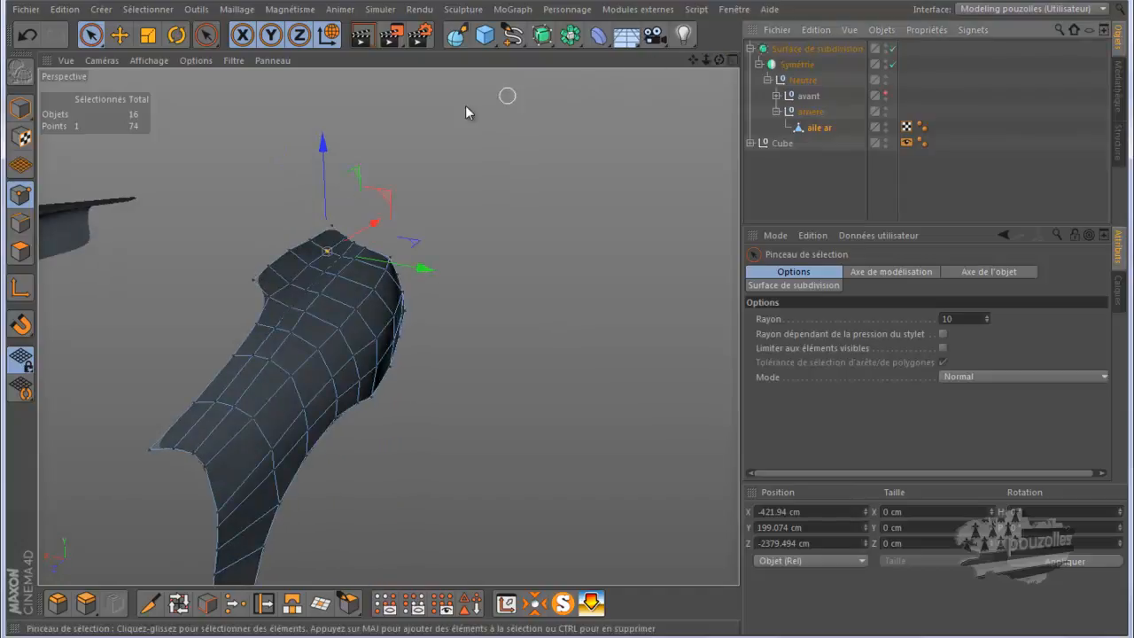
click(363, 38)
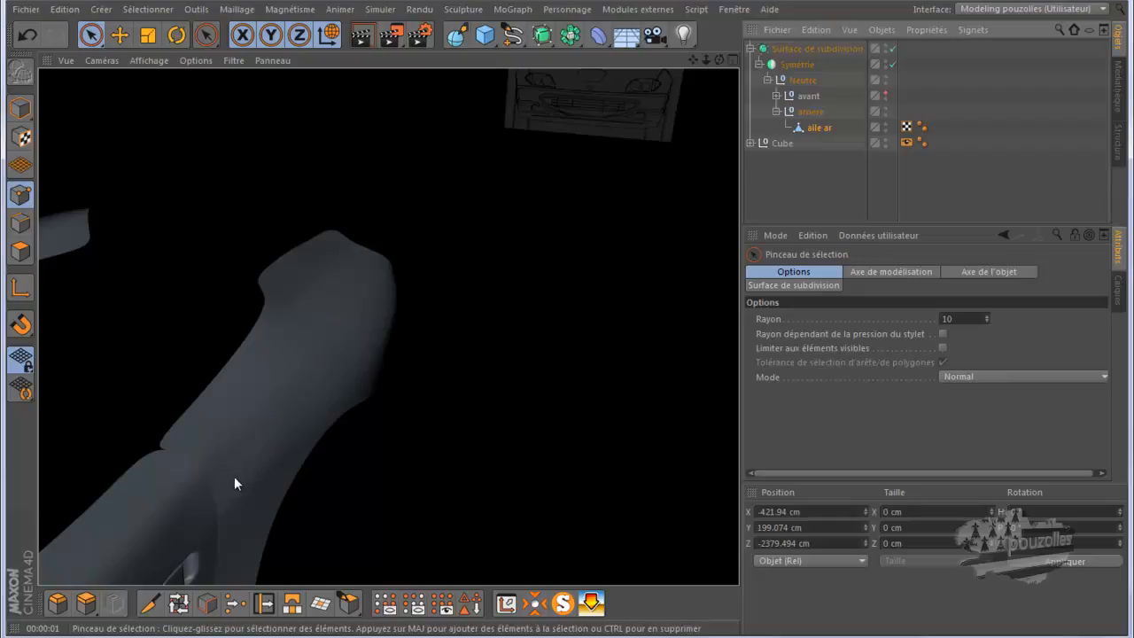
- Render the smoothed rear fender from two more side angles to check its surface and its joint with the door
drag(719, 60, 567, 319)
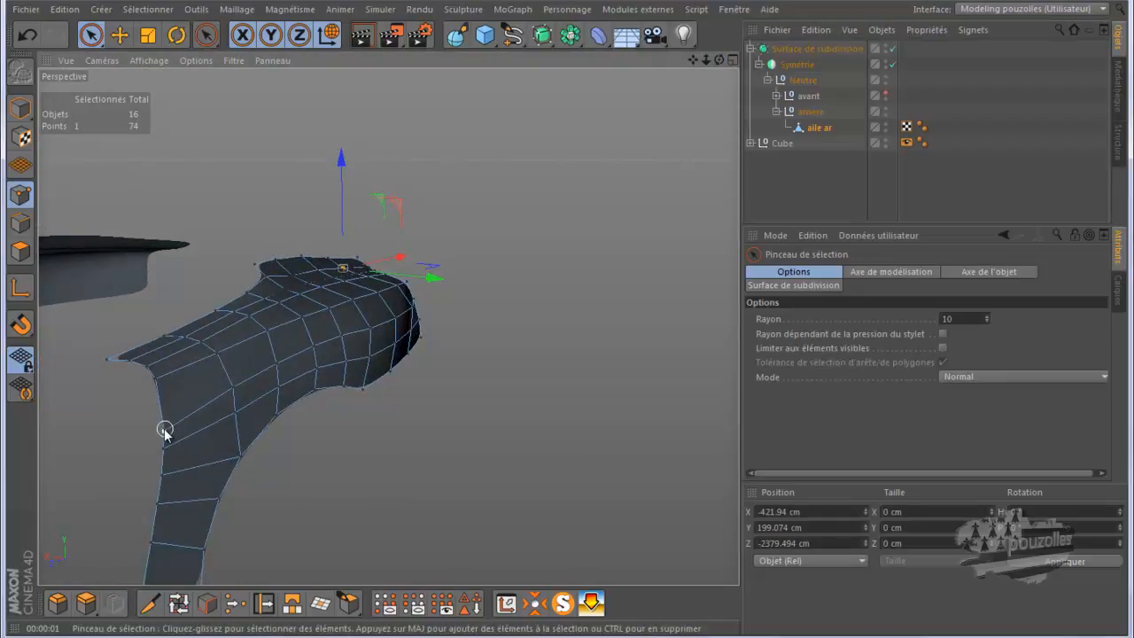
click(358, 39)
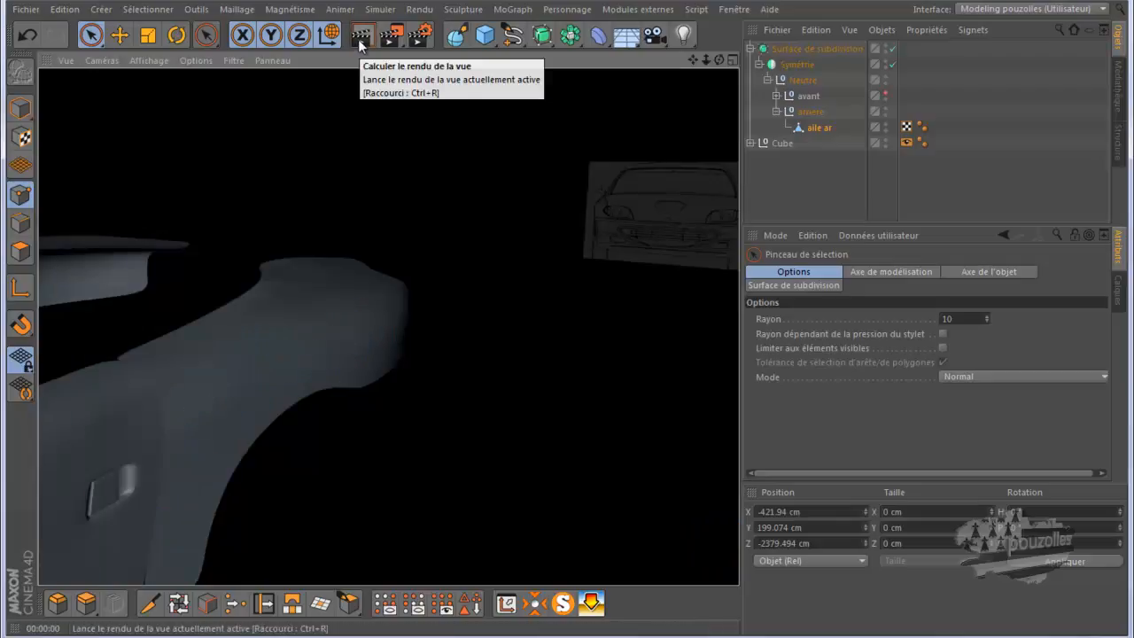
alt+drag(380, 241, 421, 244)
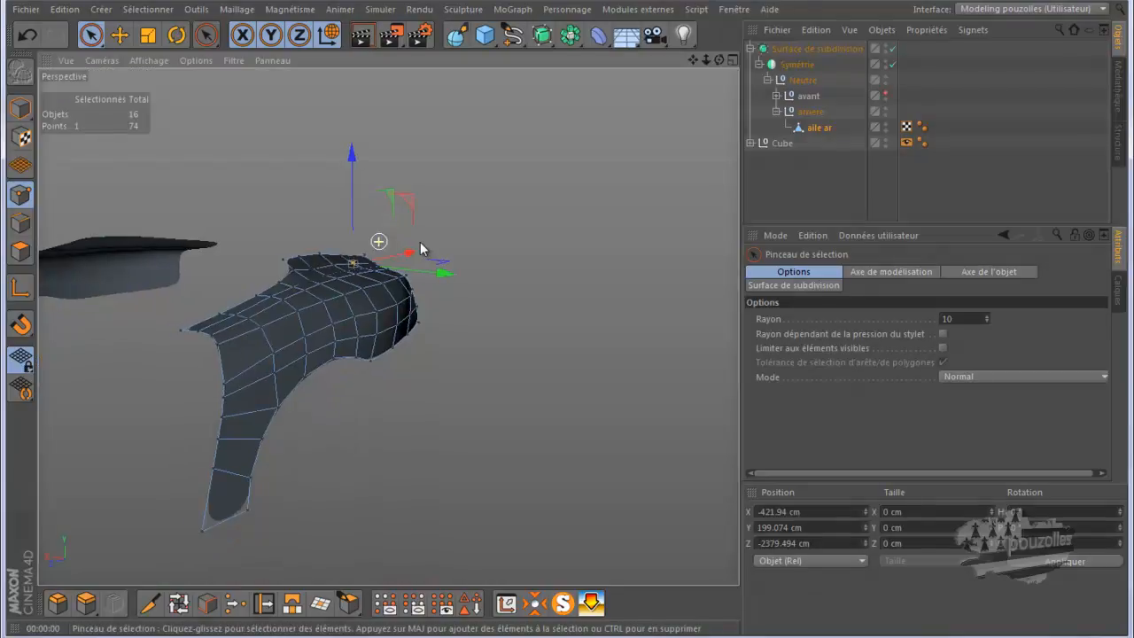
drag(722, 60, 562, 322)
drag(693, 59, 554, 317)
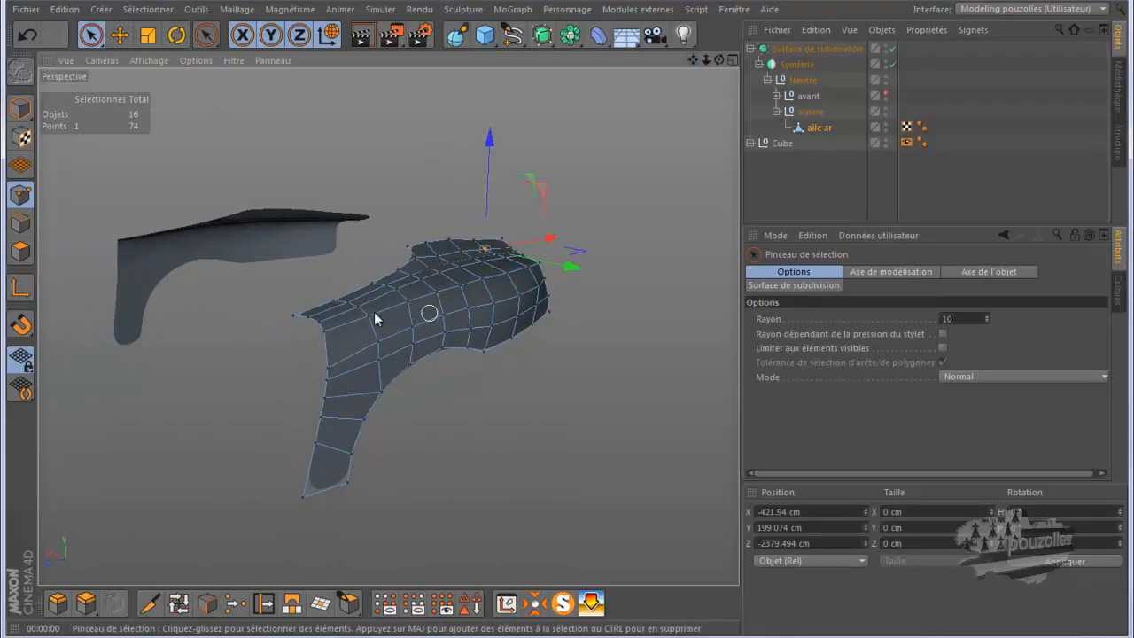
click(361, 34)
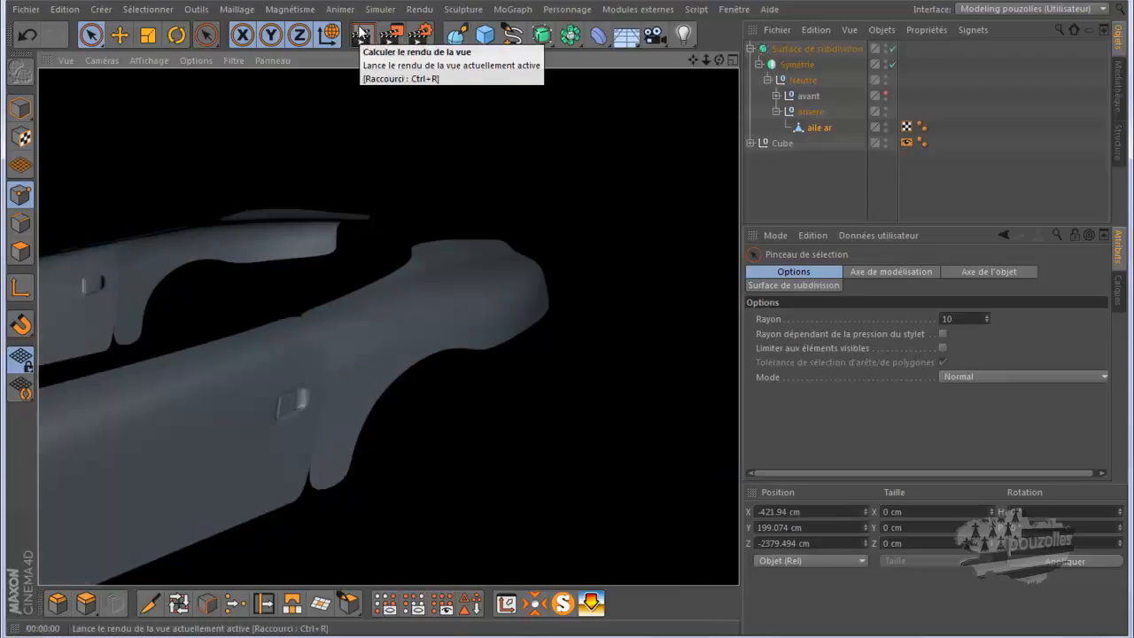
- Make the front parts group (avant) visible and select the door (portiere) together with the rear fender (aile ar)
click(332, 373)
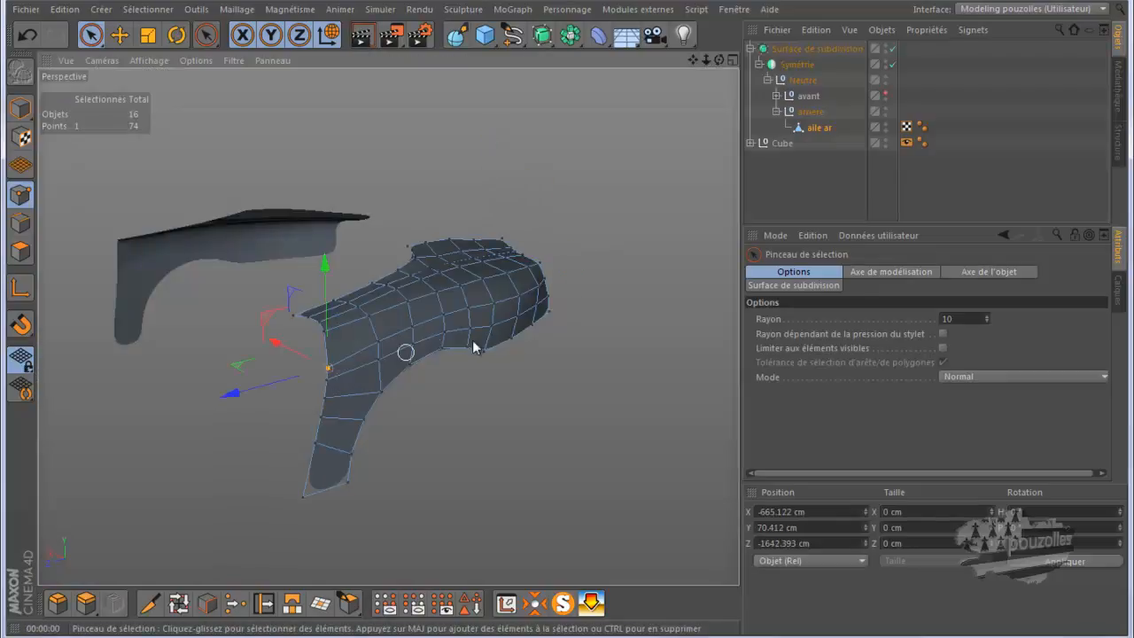
click(776, 95)
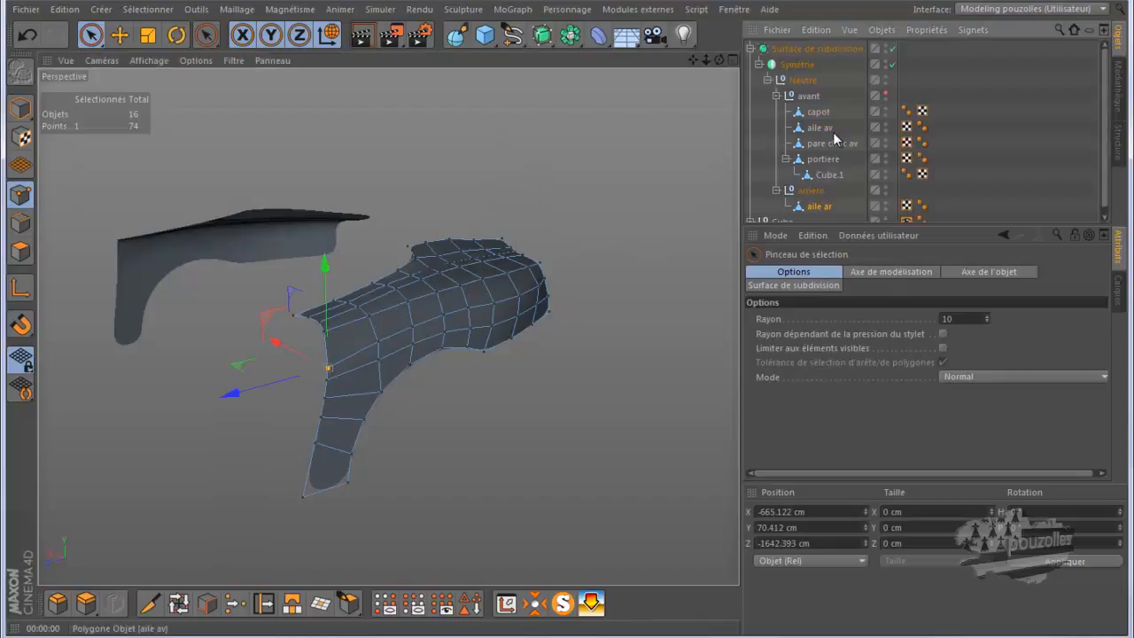
ctrl+click(820, 160)
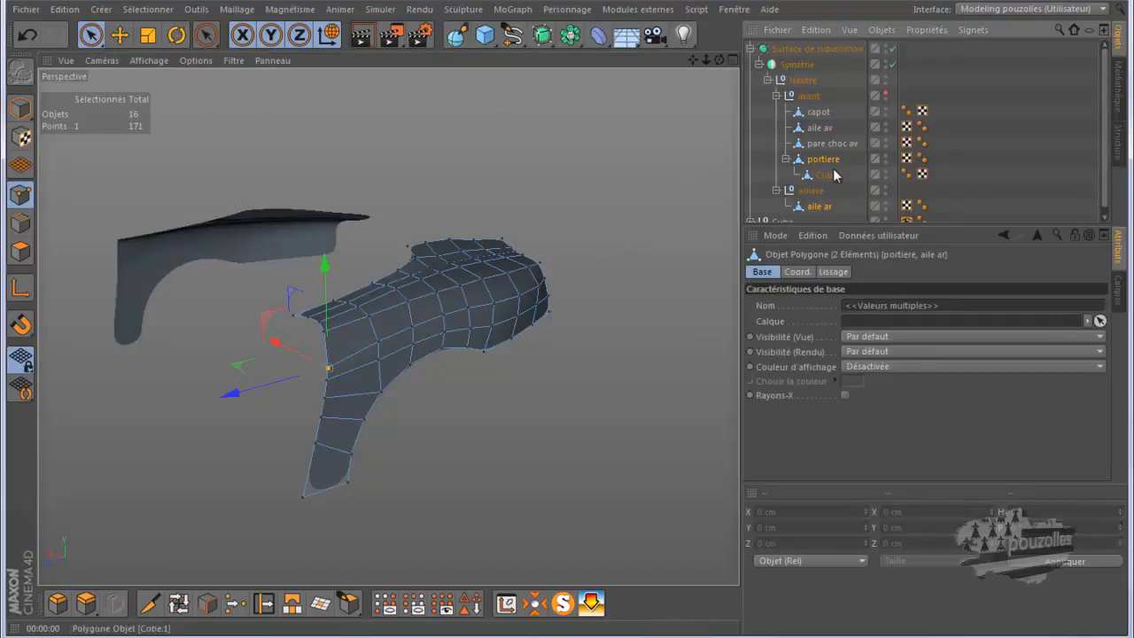
click(885, 94)
- Move the point at the door's upper rear corner onto the matching rear fender point to close the gap
scroll(313, 407, up, 8)
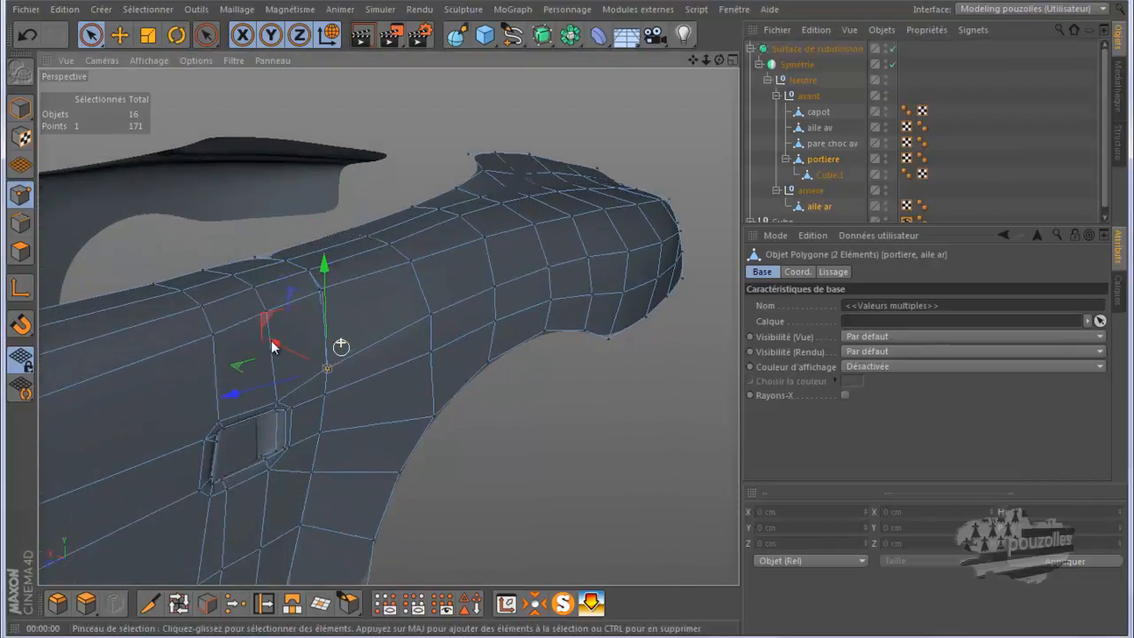
scroll(419, 222, up, 3)
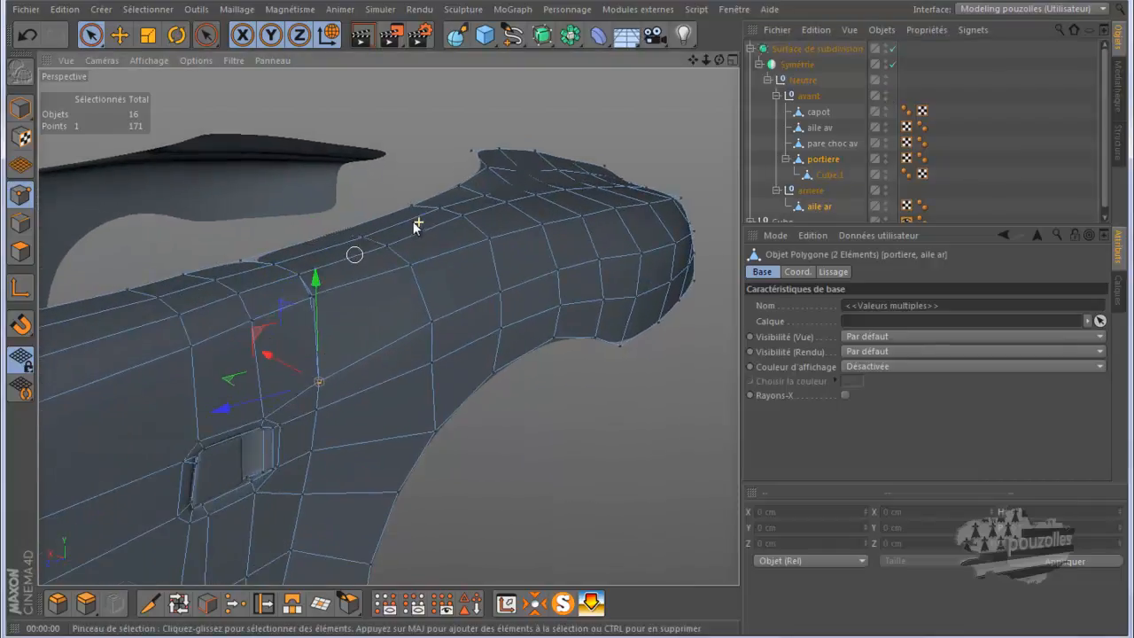
scroll(294, 318, up, 4)
scroll(300, 316, up, 3)
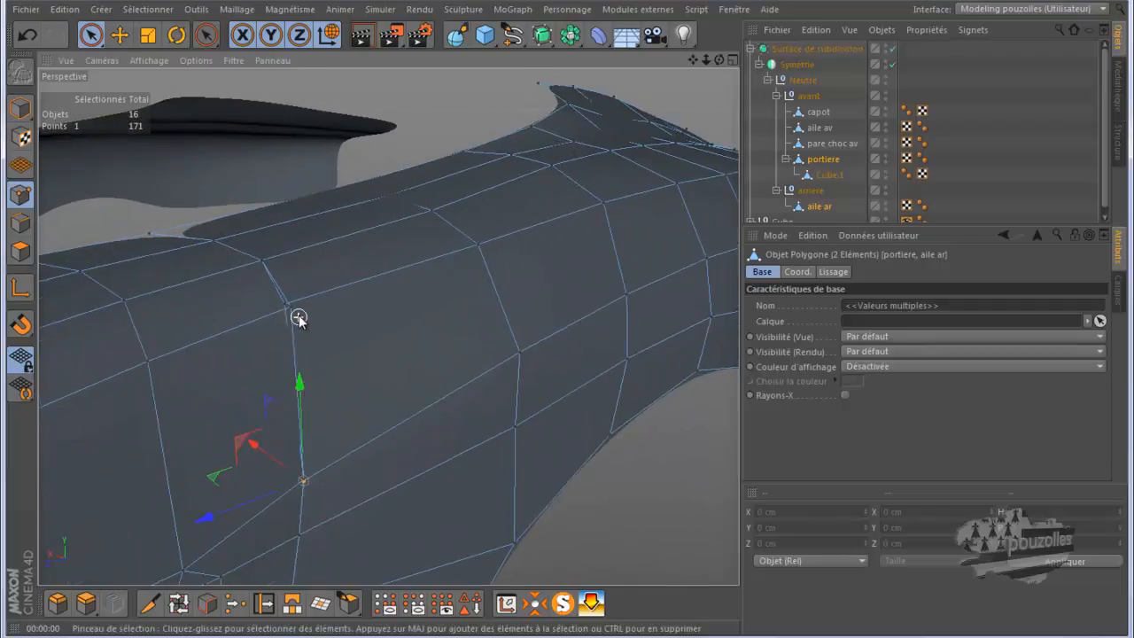
drag(719, 61, 557, 317)
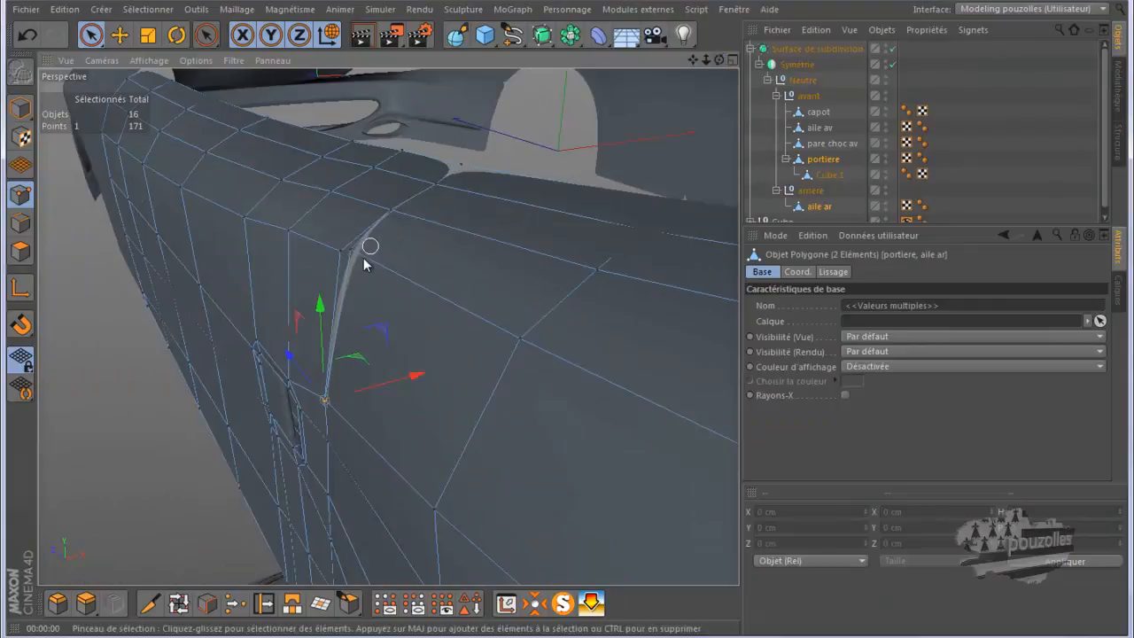
scroll(357, 267, up, 6)
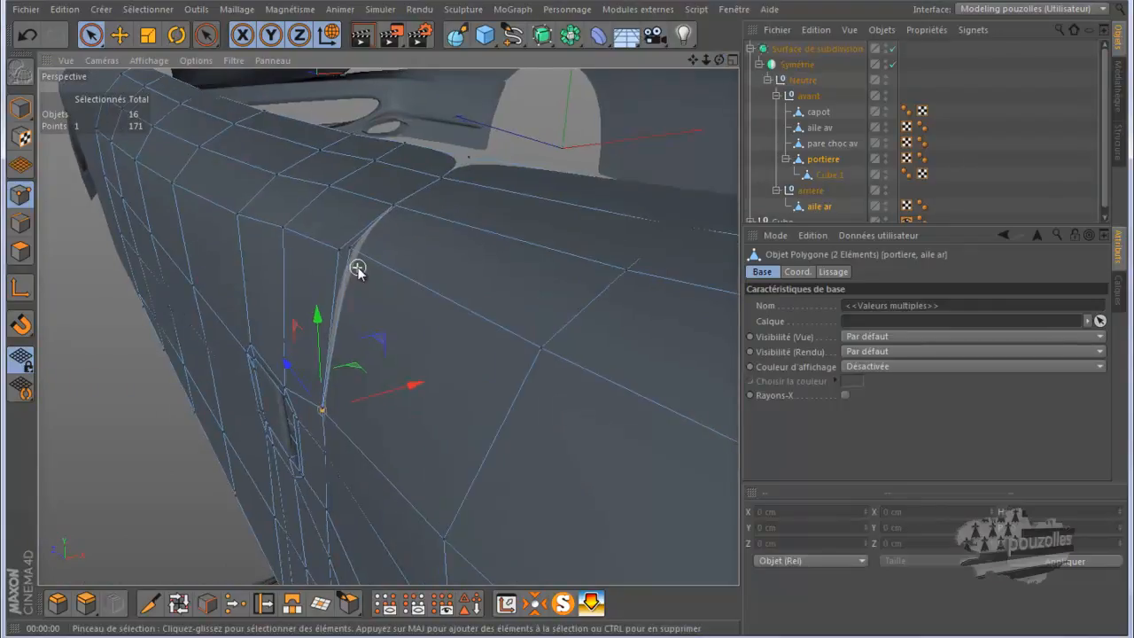
click(320, 235)
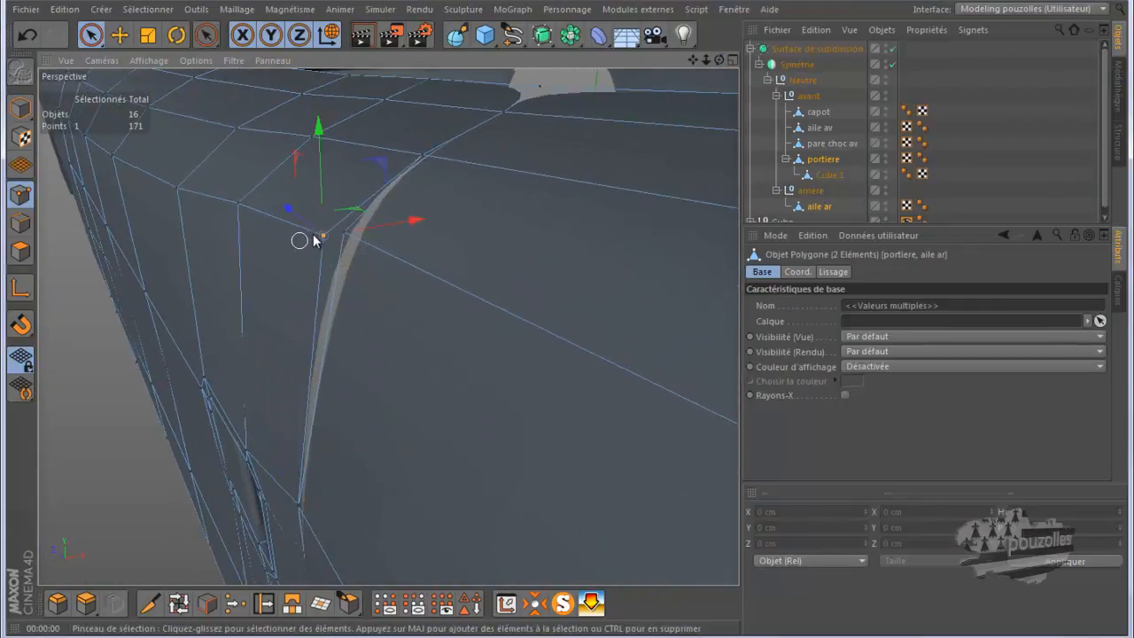
drag(375, 227, 384, 230)
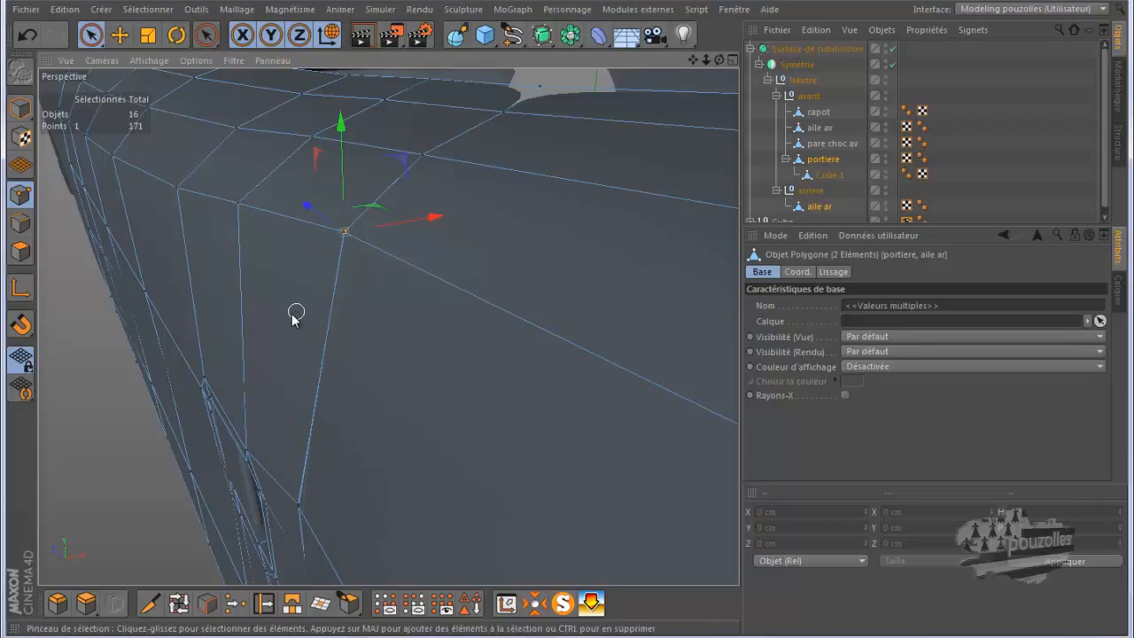
scroll(289, 316, down, 10)
scroll(289, 316, down, 2)
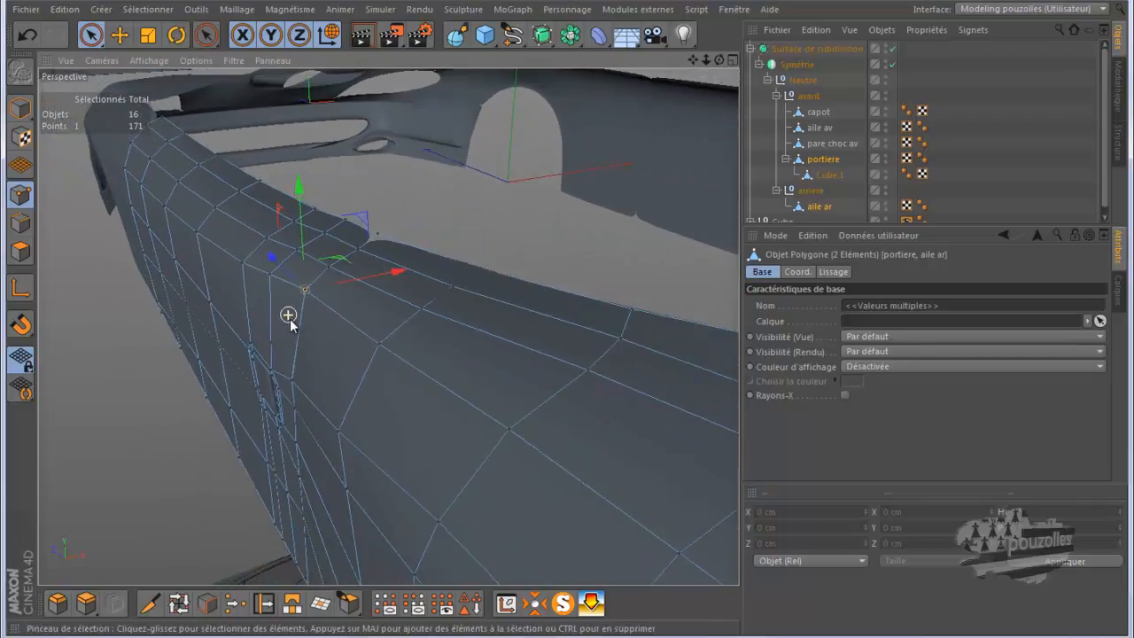
drag(579, 319, 568, 318)
scroll(636, 279, down, 6)
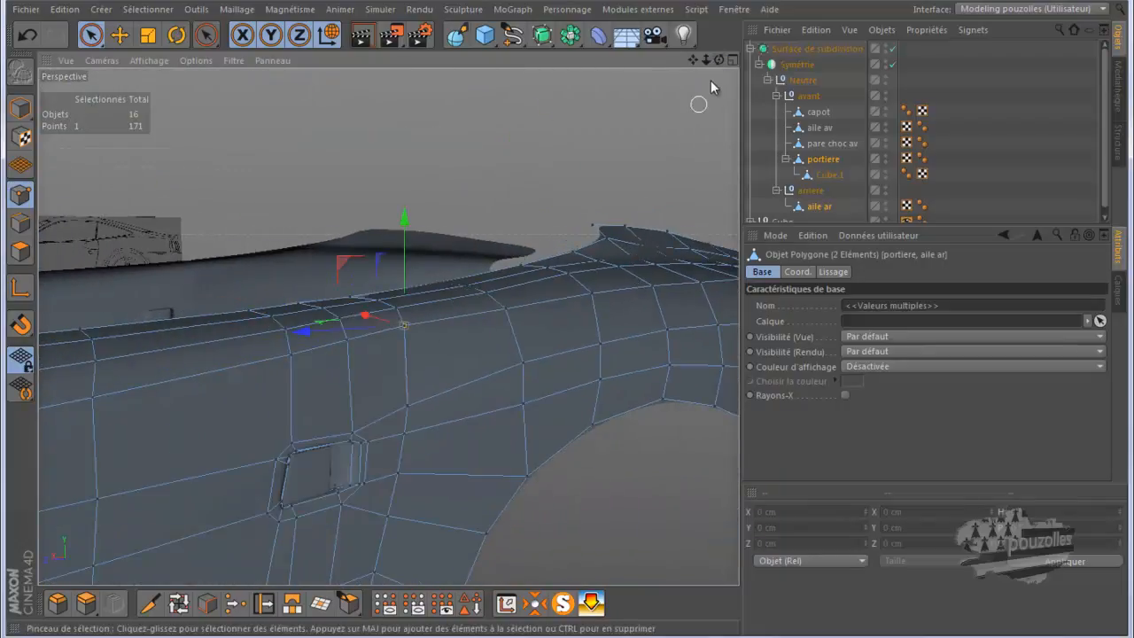
drag(718, 60, 572, 324)
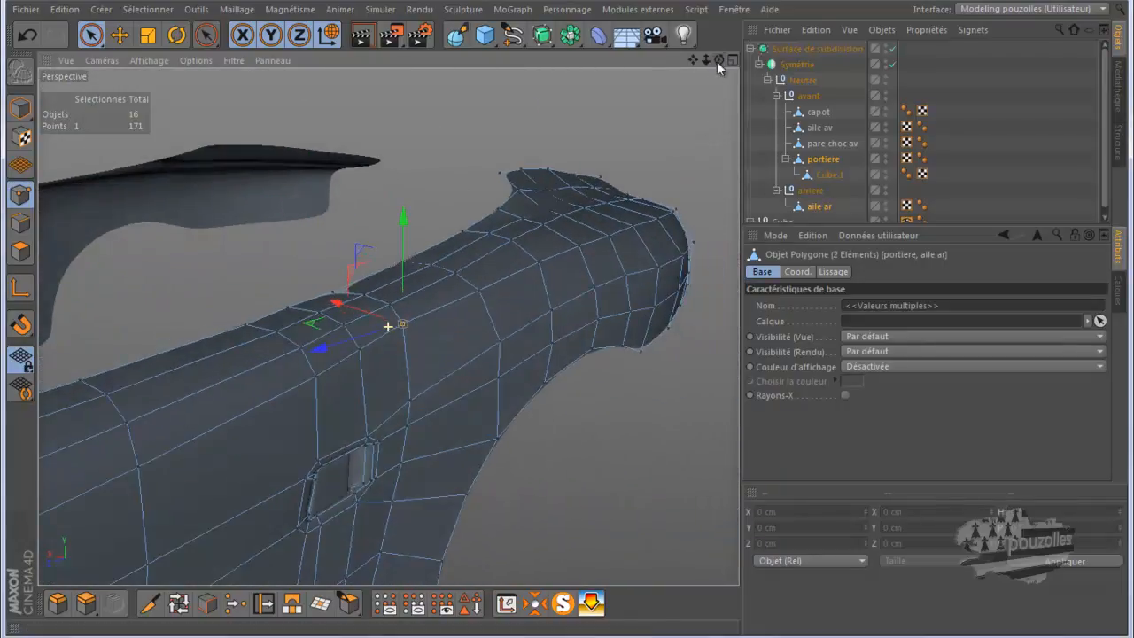
- Render the perspective view to check the smoothed joint between the door and the rear fender
click(361, 35)
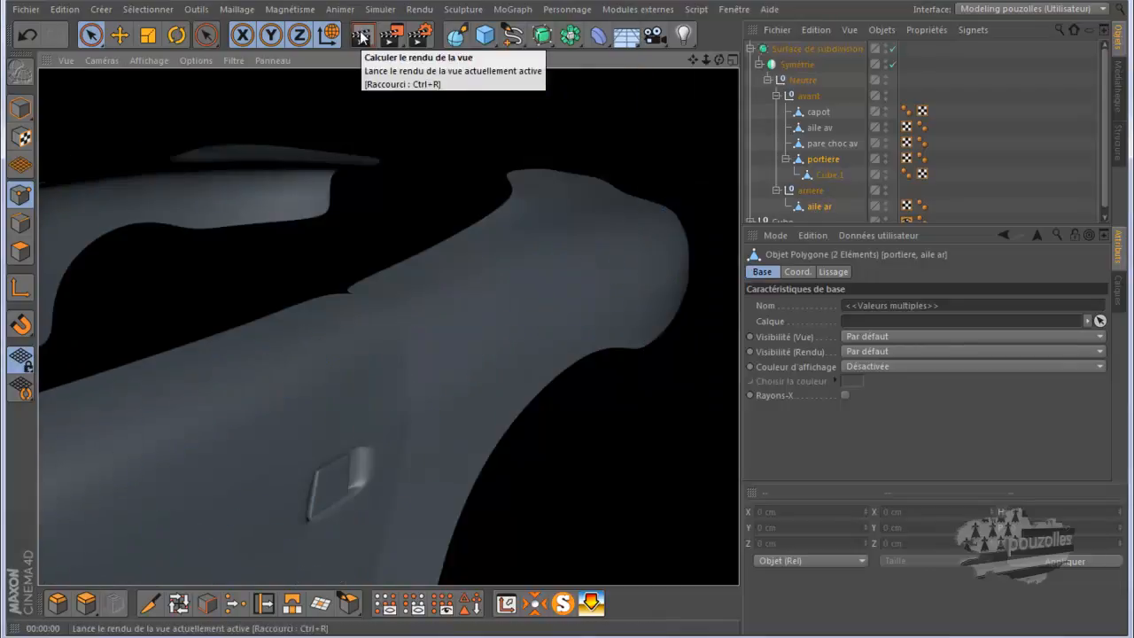
click(407, 410)
alt+right_drag(406, 420, 466, 360)
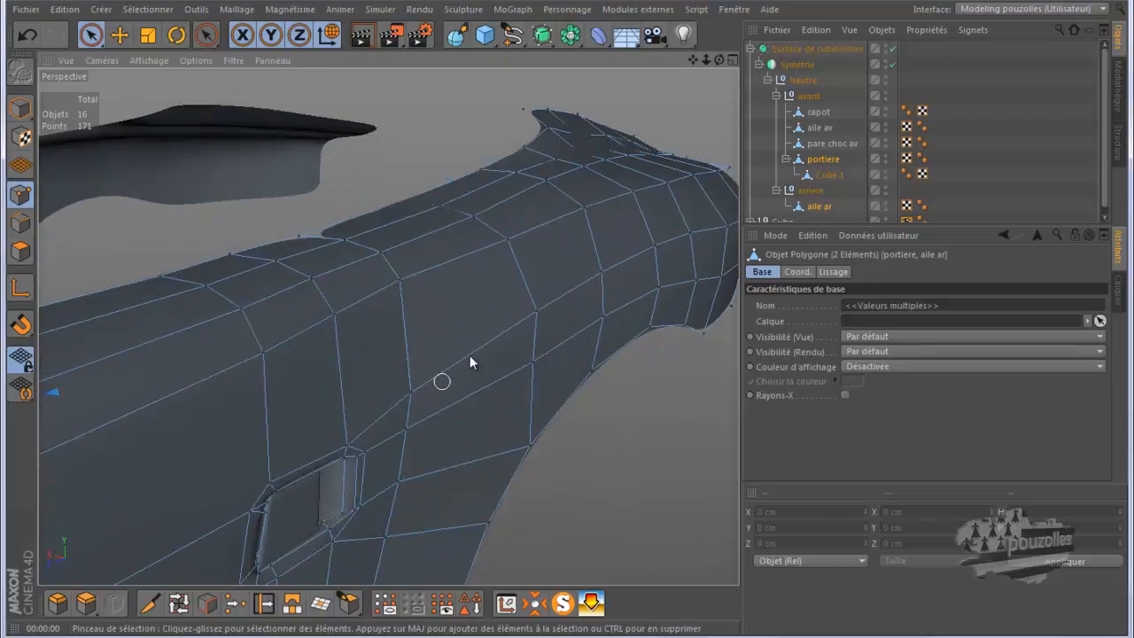
- Raise the shared door and rear fender seam point just above the handle recess to even out the edge flow
scroll(466, 360, up, 2)
drag(719, 61, 567, 320)
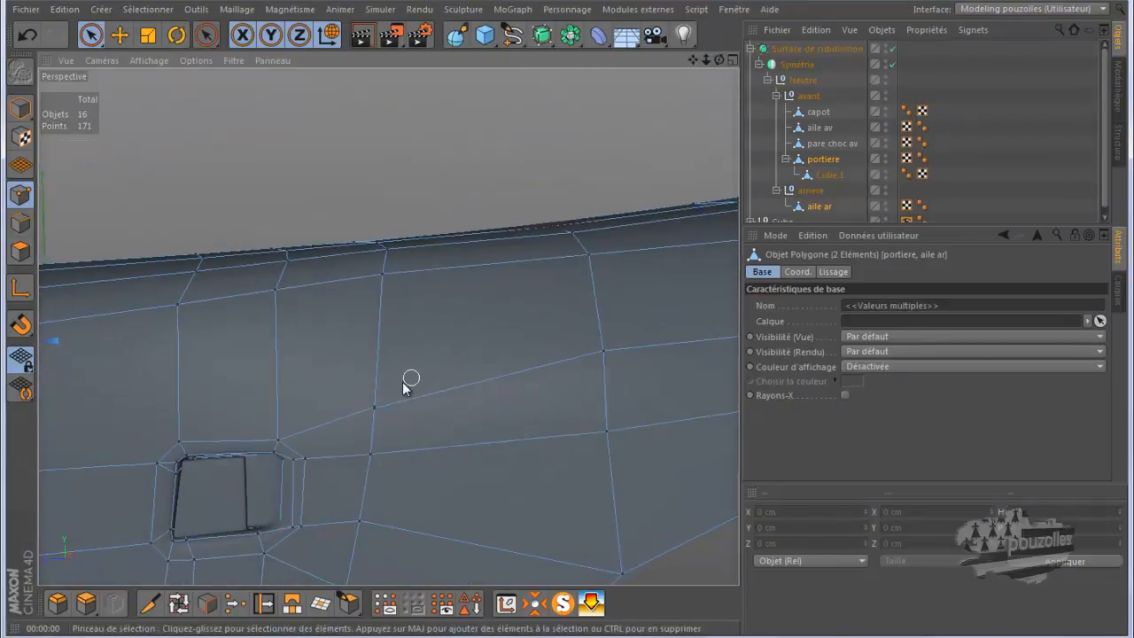
click(375, 407)
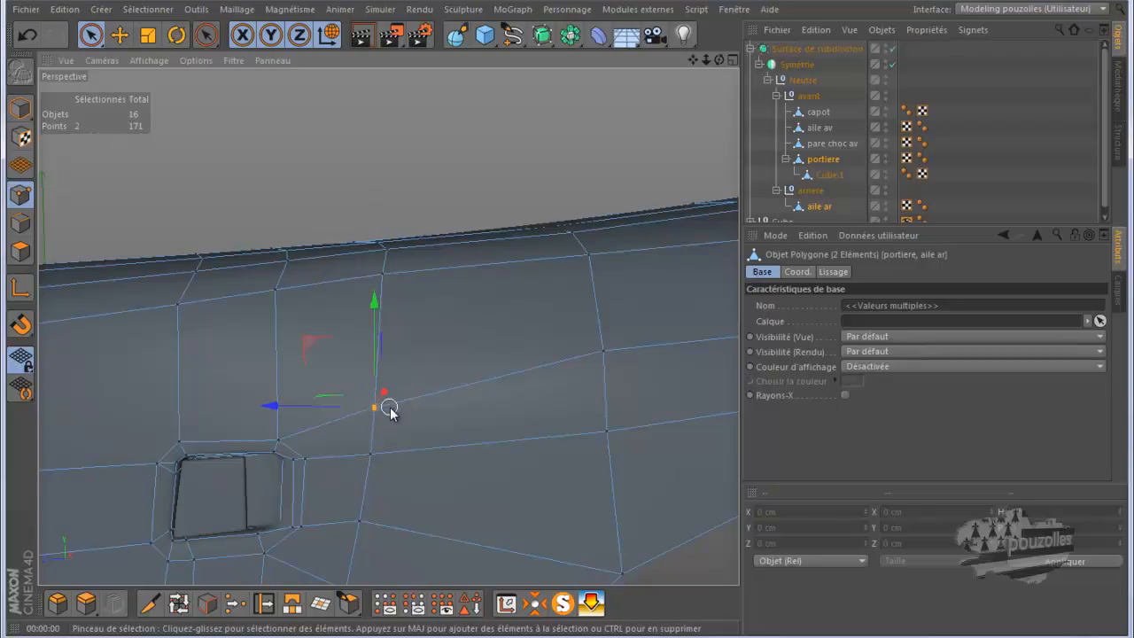
drag(373, 347, 375, 311)
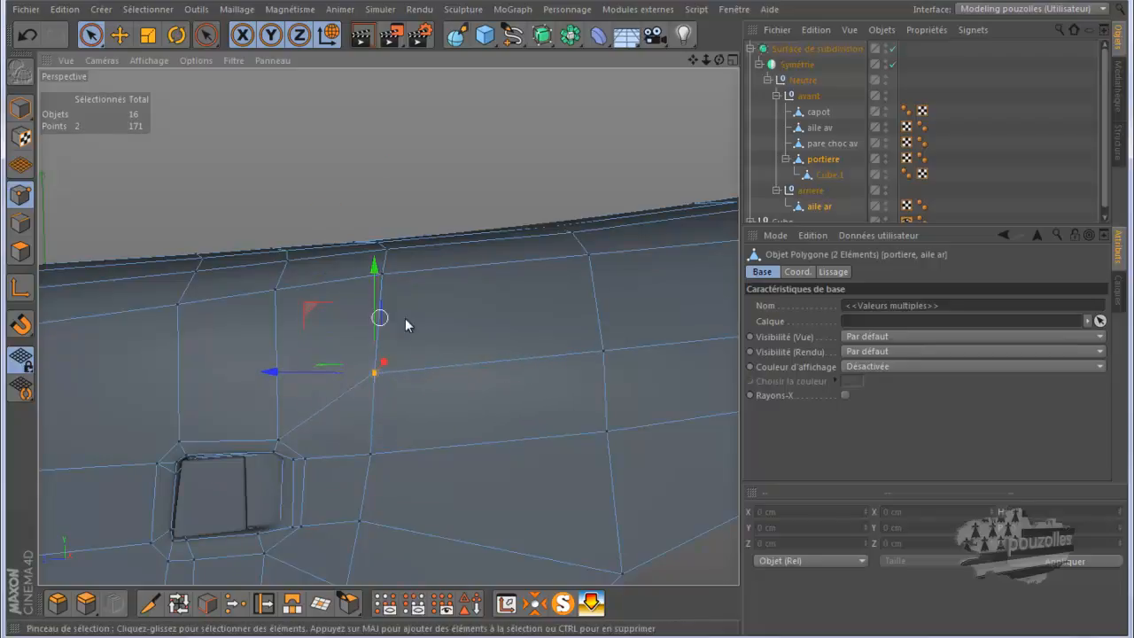
- Shift the raised seam point and the two seam points below it slightly outward along the X axis
drag(719, 61, 567, 319)
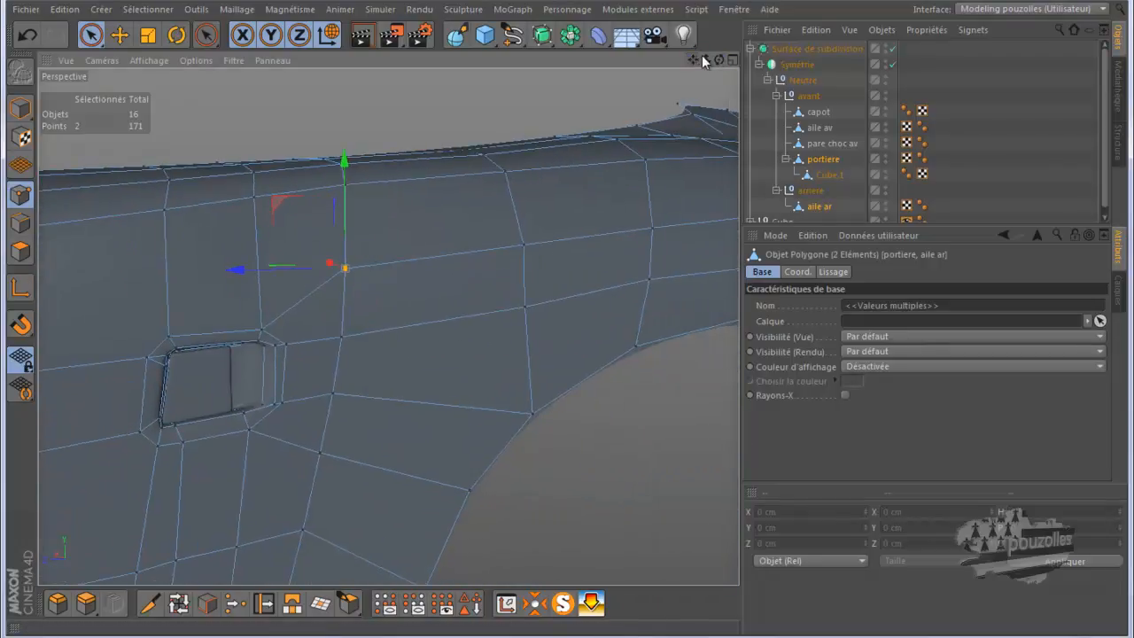
drag(720, 61, 568, 319)
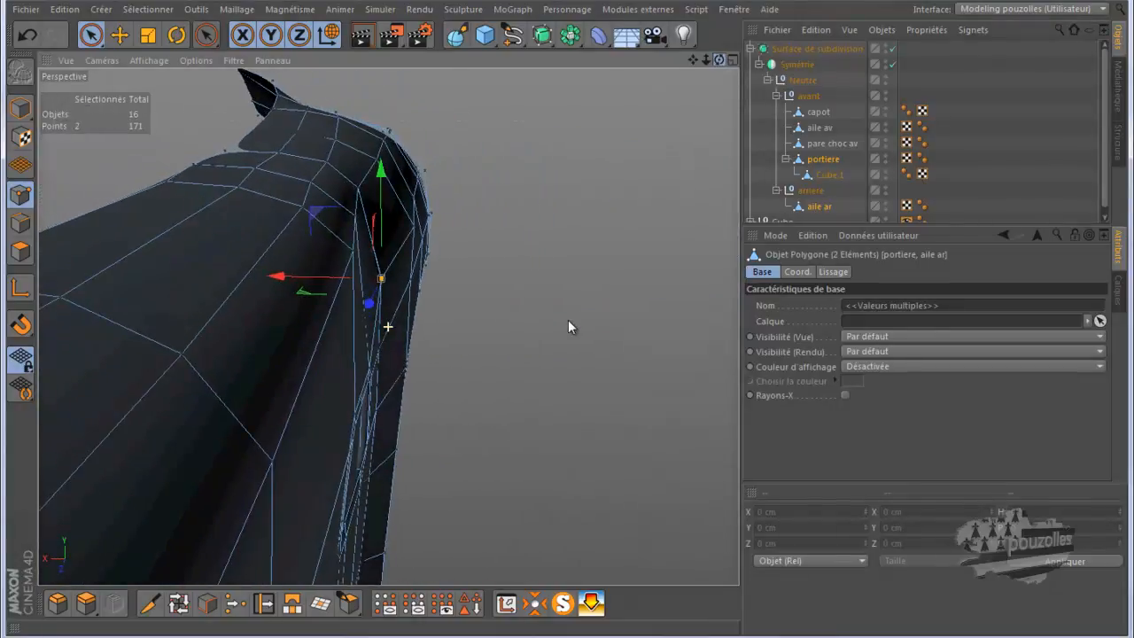
drag(311, 275, 316, 282)
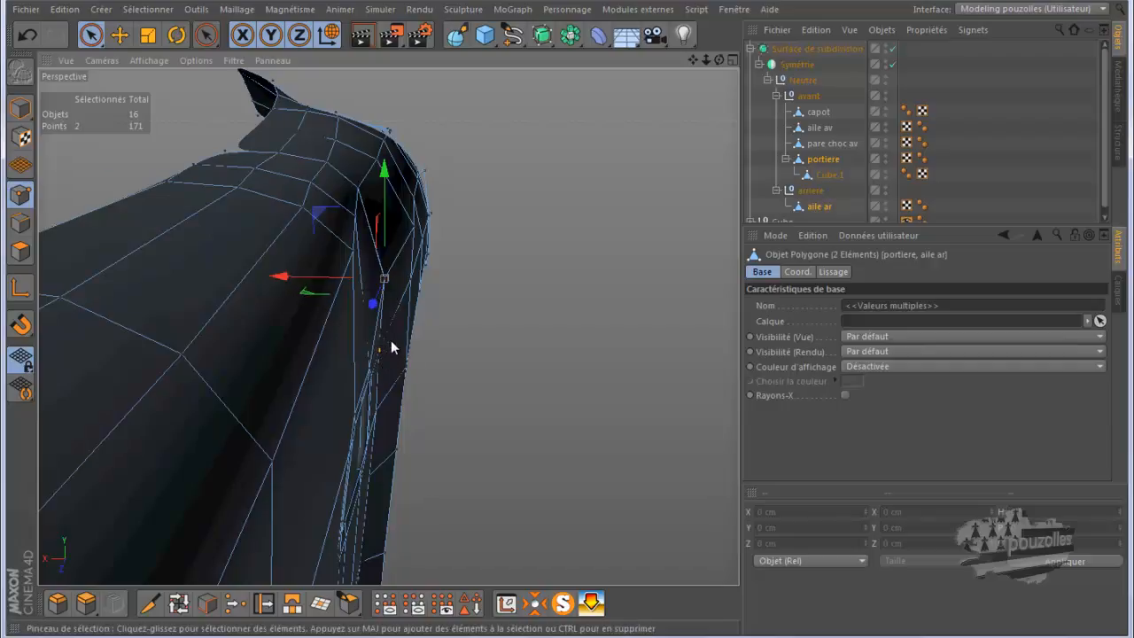
click(385, 346)
drag(314, 352, 317, 351)
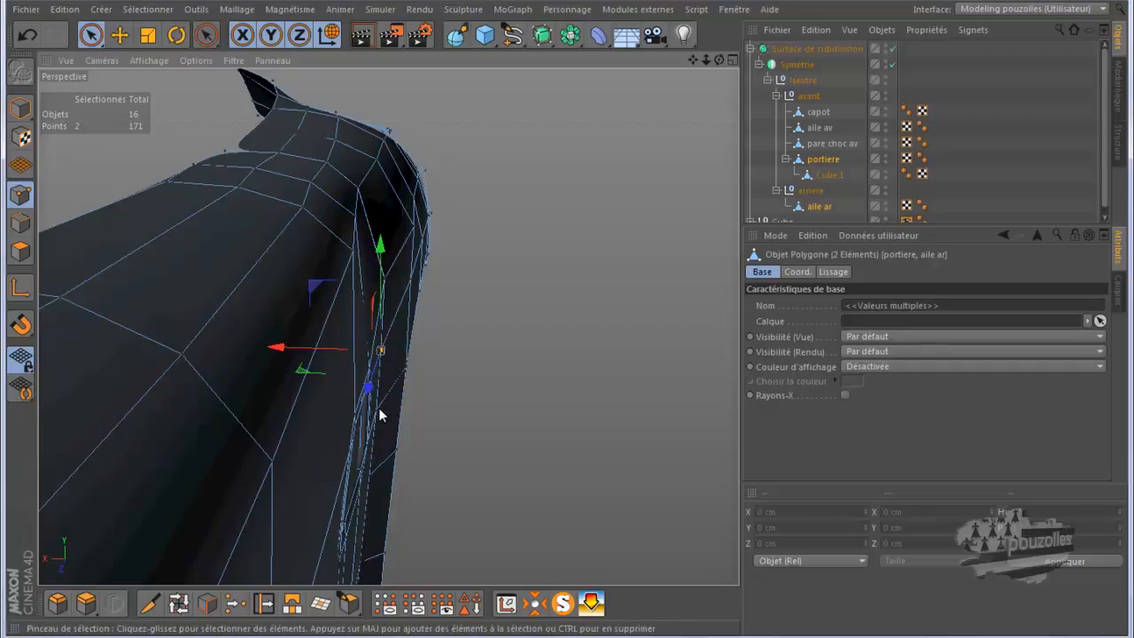
click(395, 420)
drag(298, 413, 304, 413)
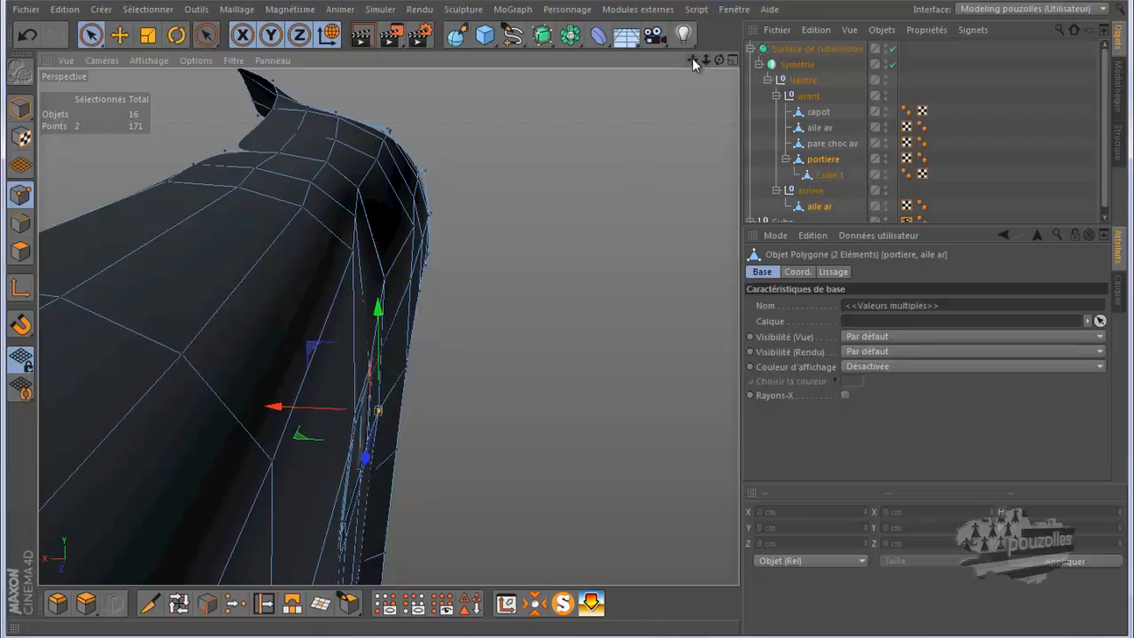
- Shift the next shared seam point, level with the lower part of the handle recess, slightly outward along X
drag(717, 60, 567, 320)
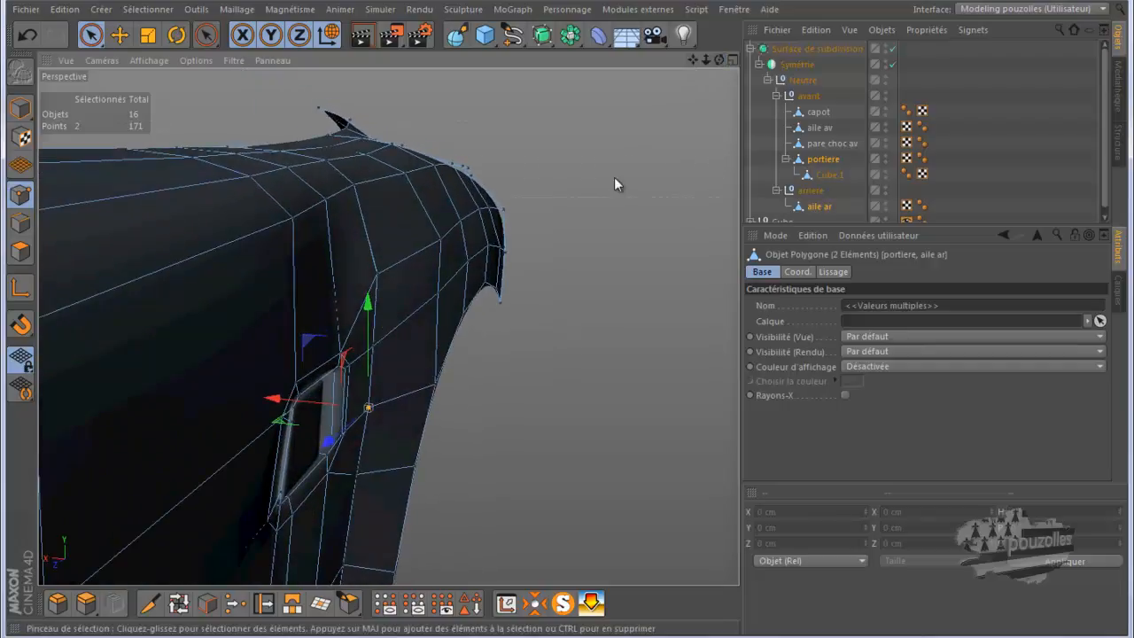
click(356, 475)
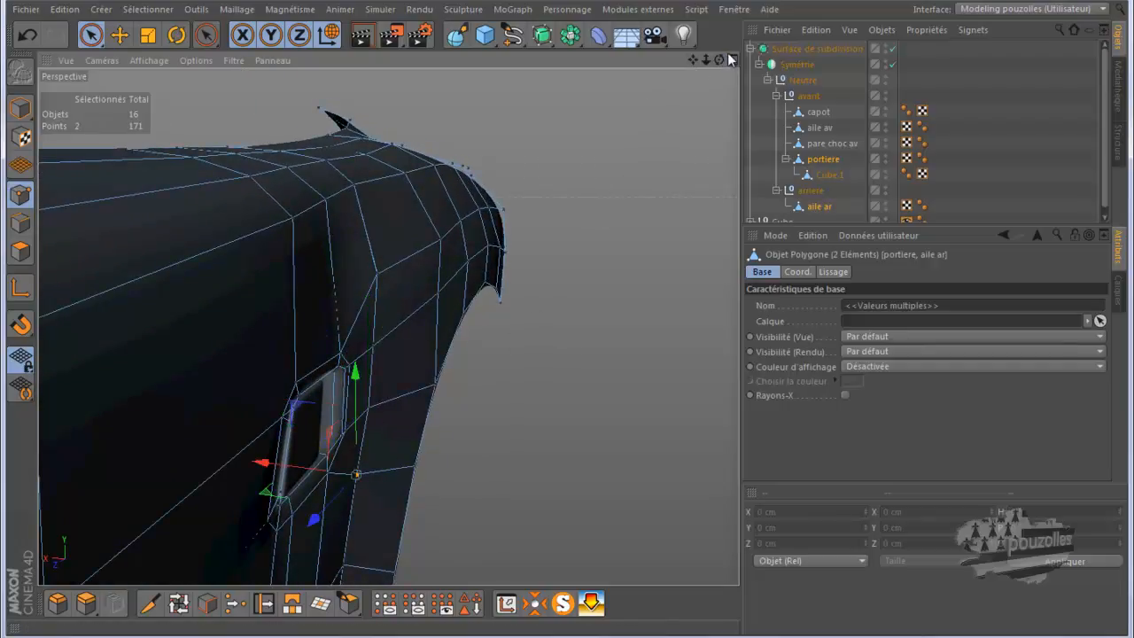
drag(719, 60, 569, 325)
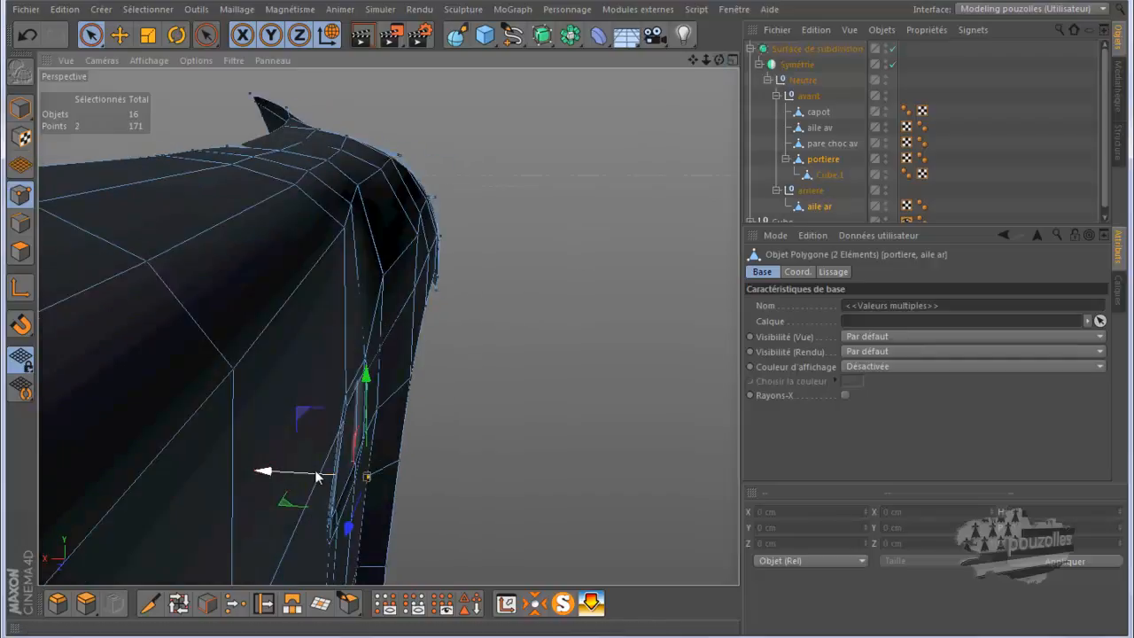
drag(309, 478, 312, 474)
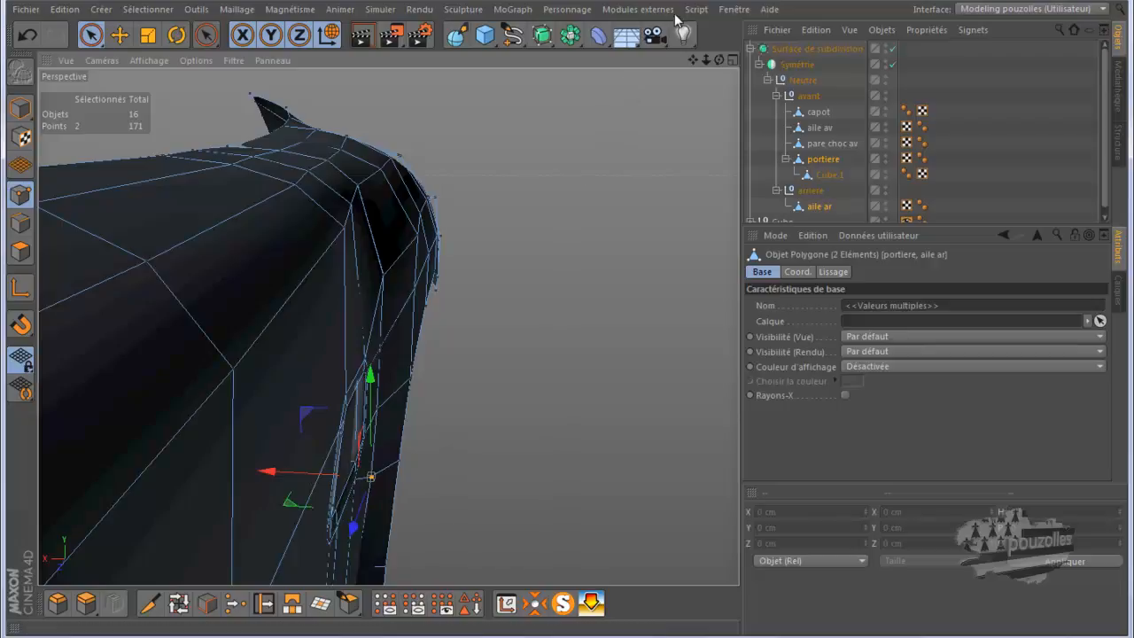
- Adjust the seam point below the handle recess and the one at the joint's bottom end along the X axis
drag(693, 59, 567, 319)
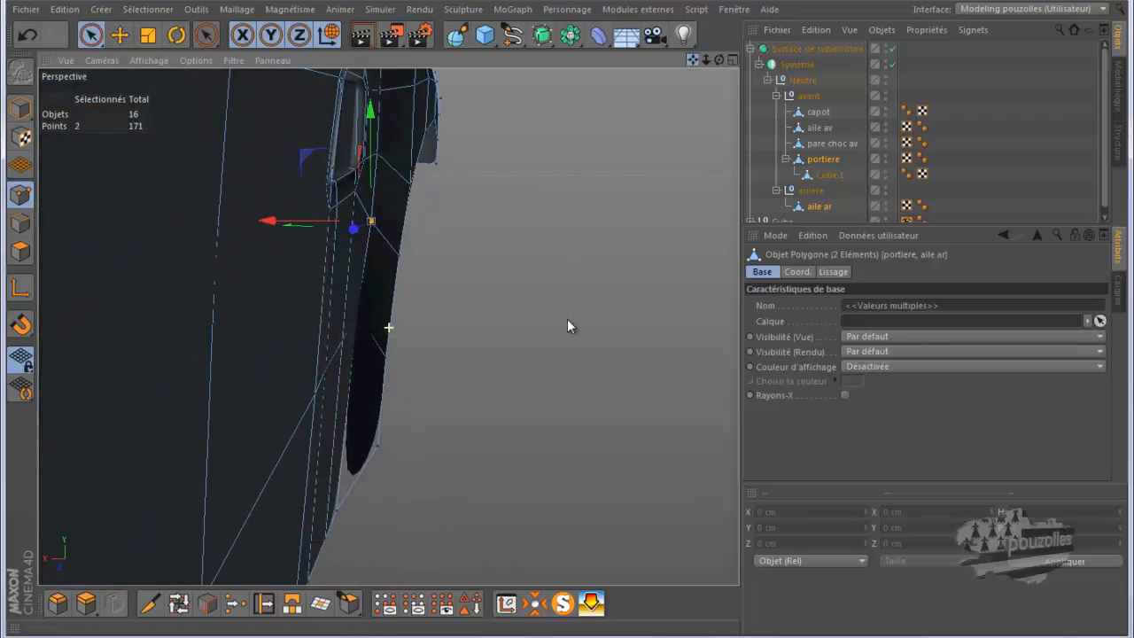
drag(719, 60, 687, 97)
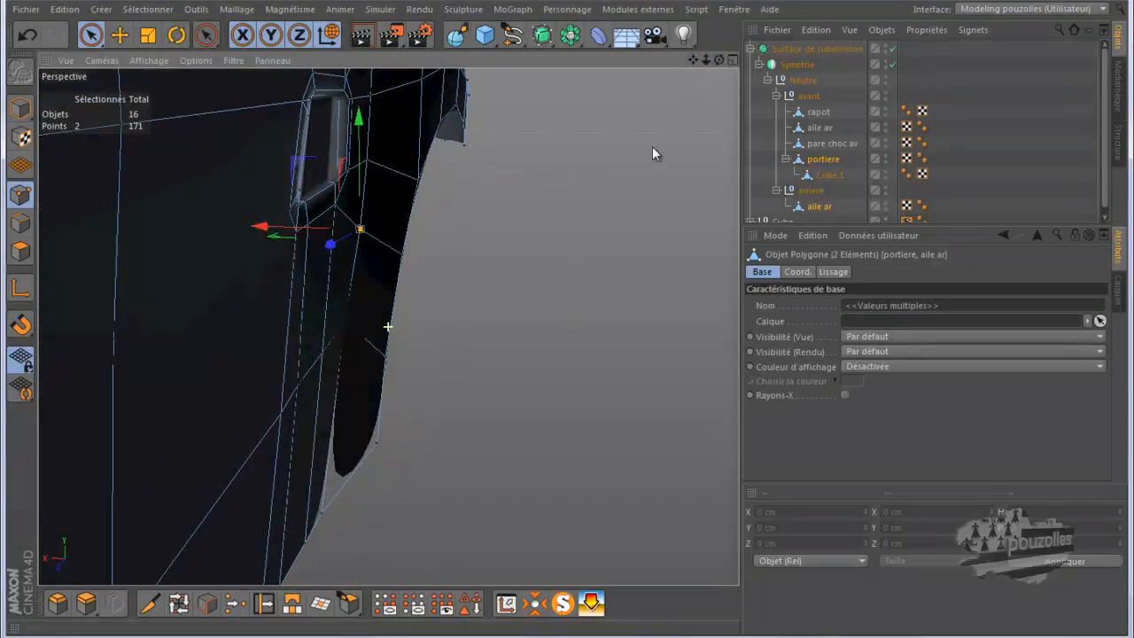
shift+click(345, 322)
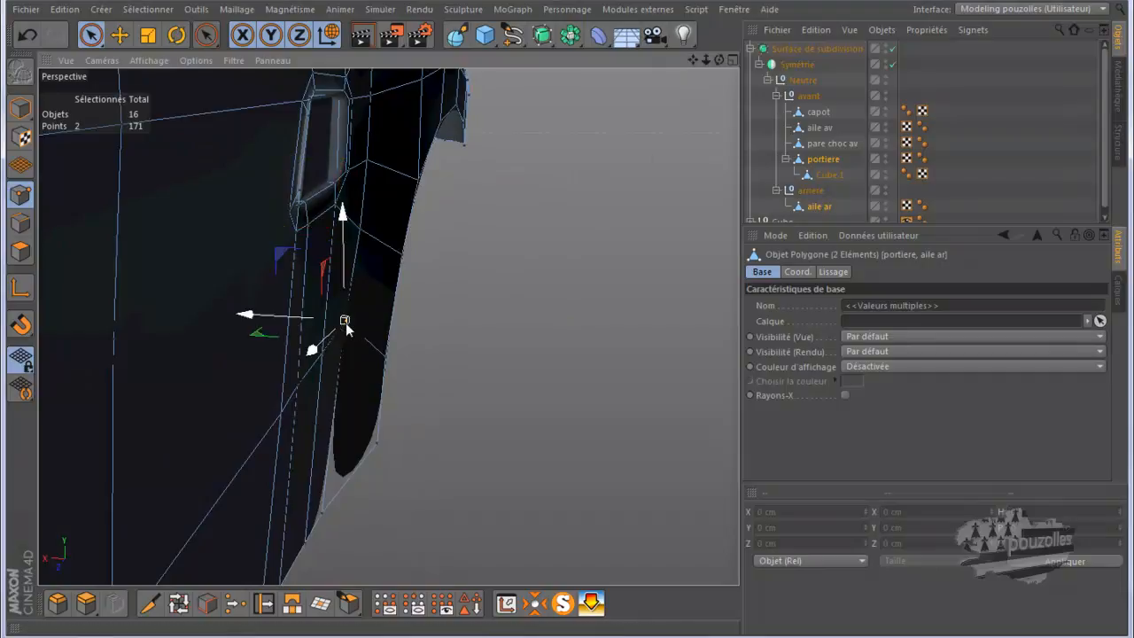
mouse_move(347, 323)
mouse_down()
mouse_move(284, 314)
mouse_move(307, 342)
mouse_up()
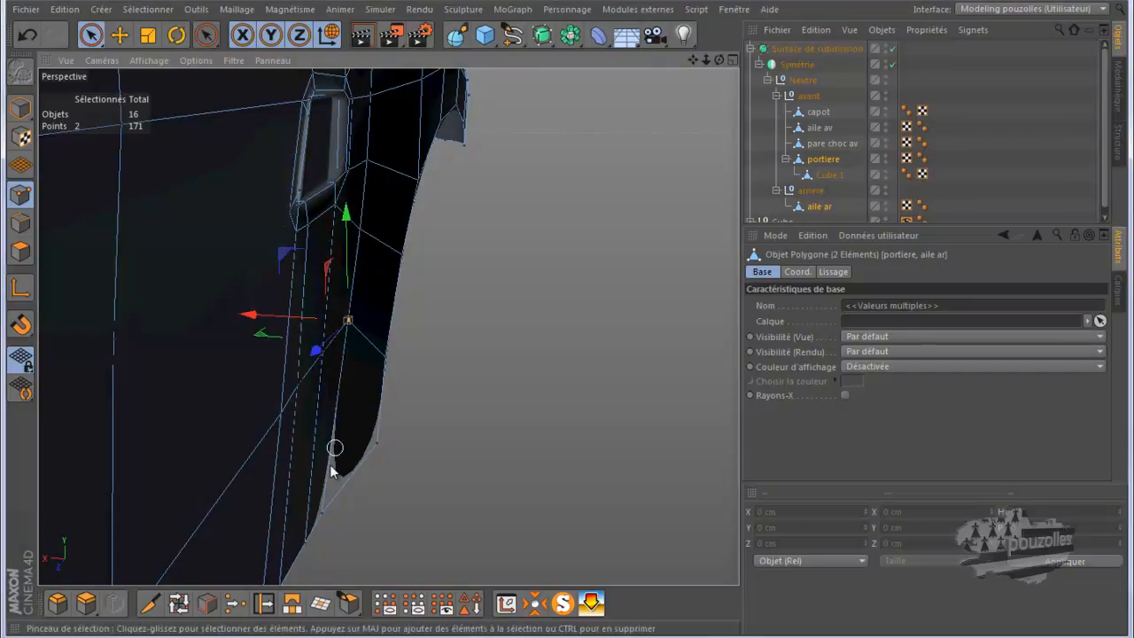
shift+click(322, 513)
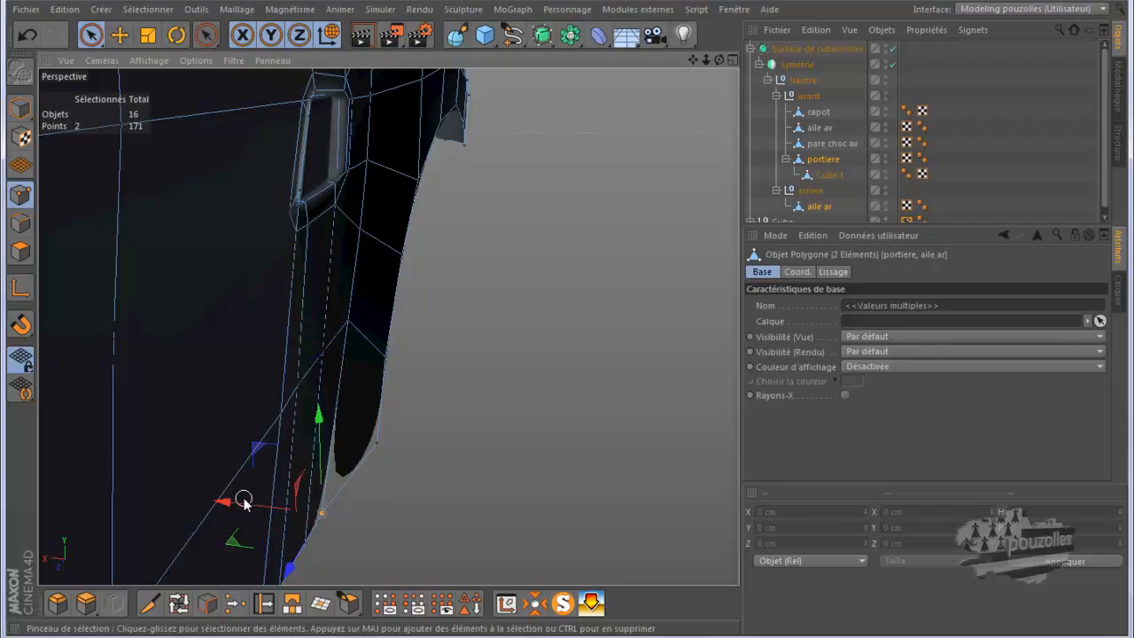
drag(236, 503, 331, 228)
- Render the door and rear fender from two side angles to check the corrected seam
drag(718, 59, 566, 318)
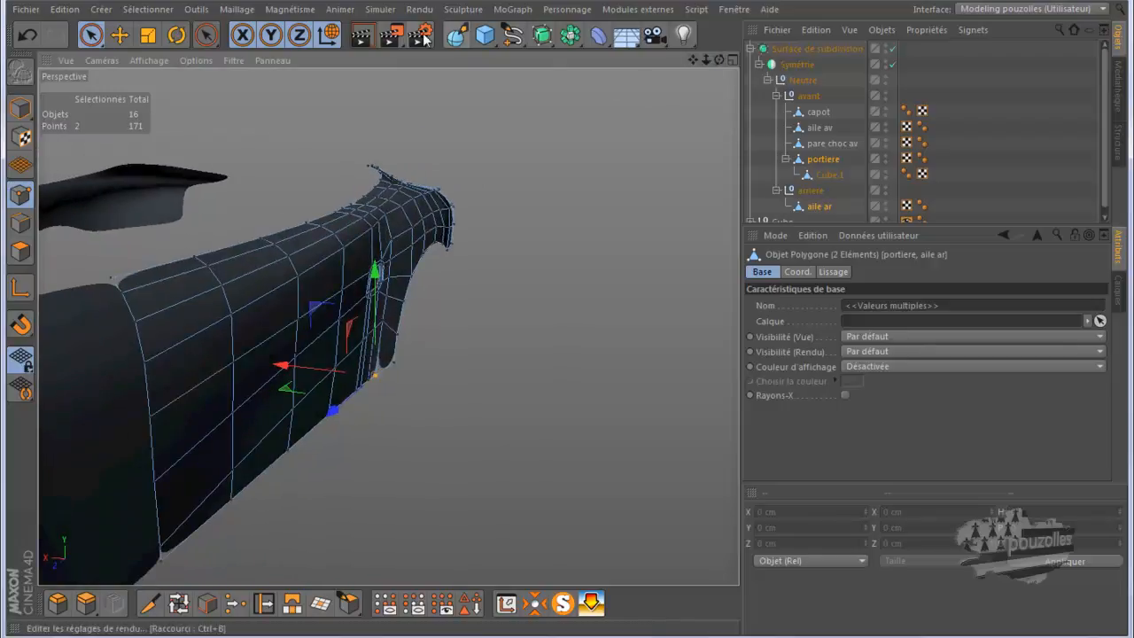
click(368, 37)
click(398, 254)
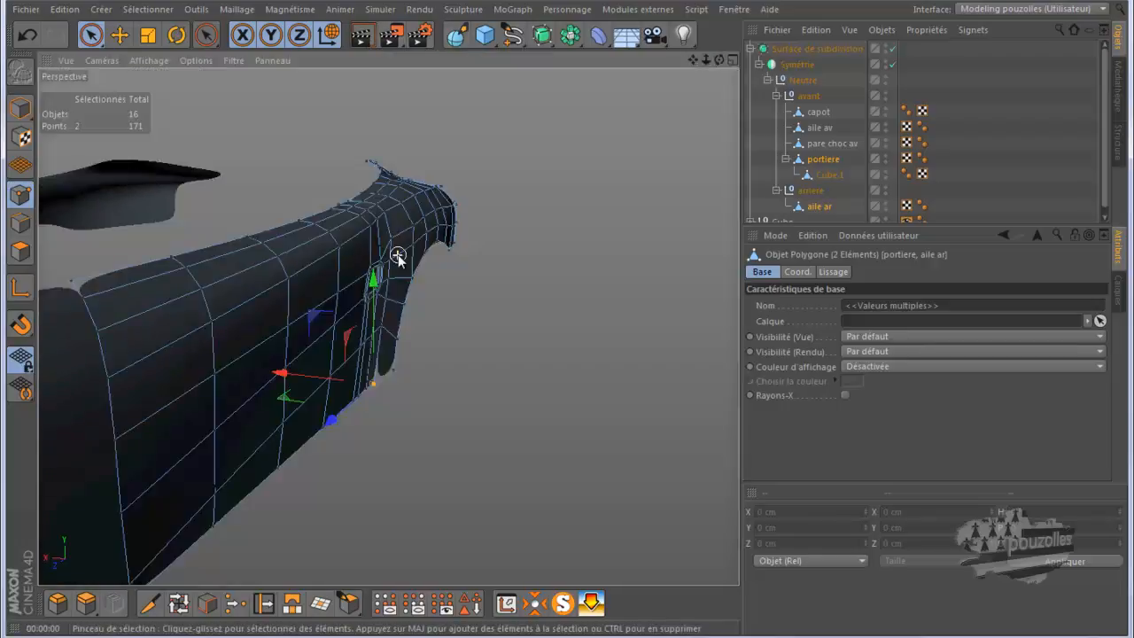
scroll(398, 254, up, 5)
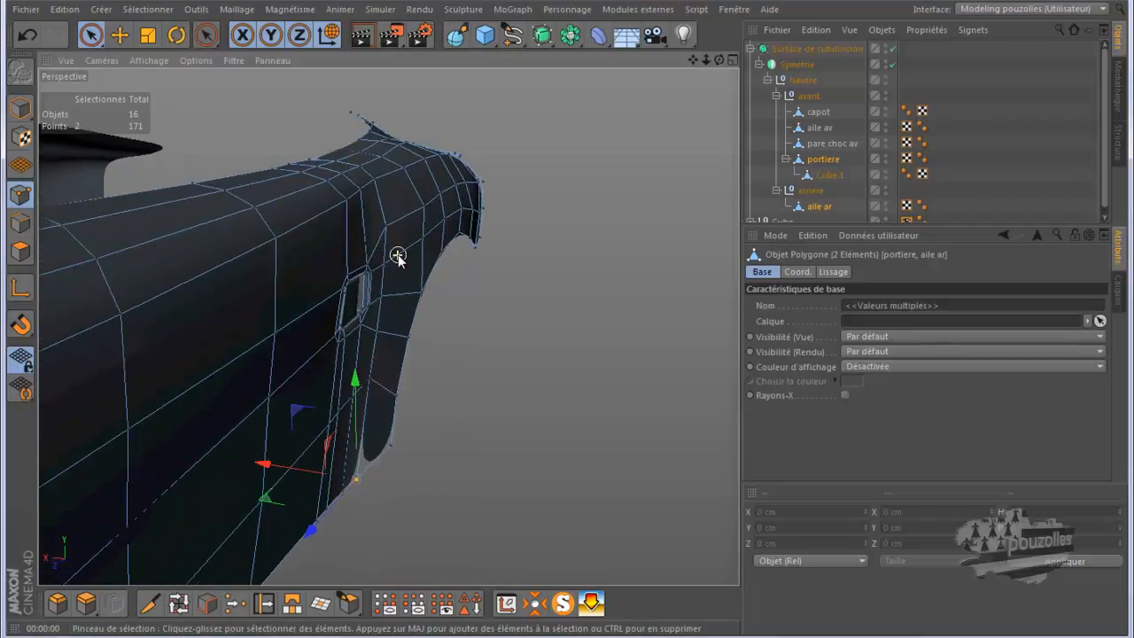
drag(719, 59, 567, 337)
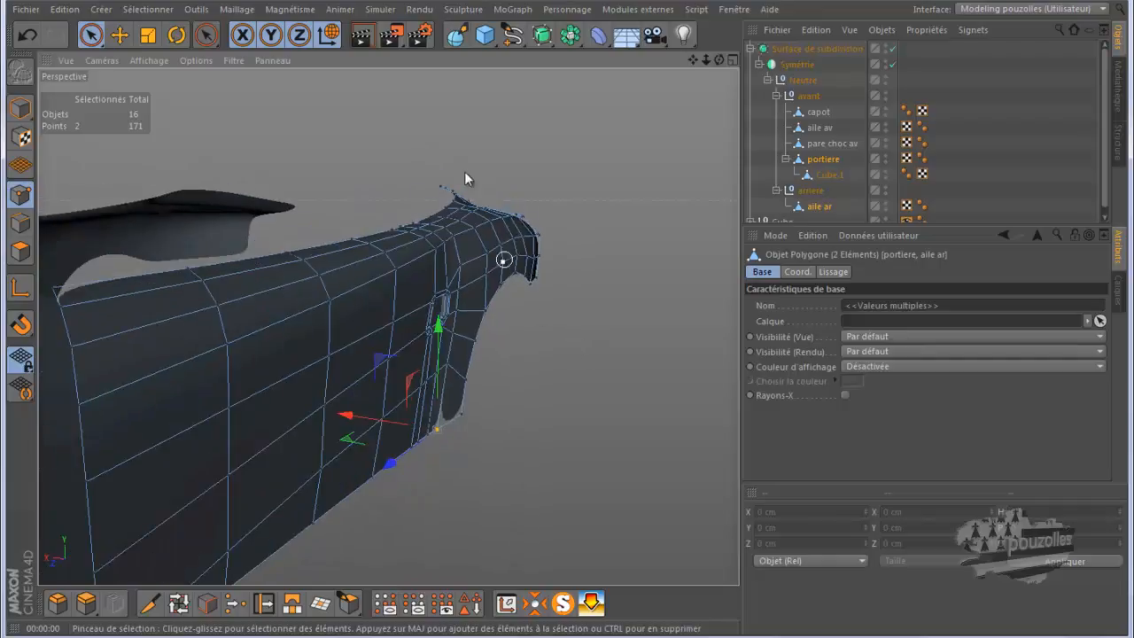
click(364, 35)
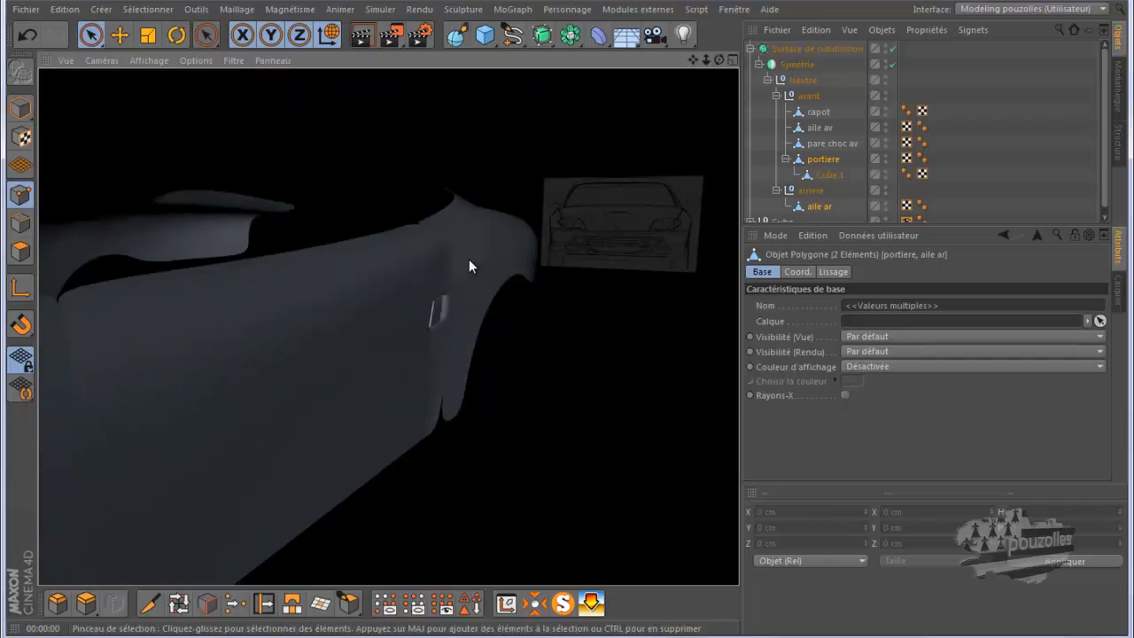
click(450, 267)
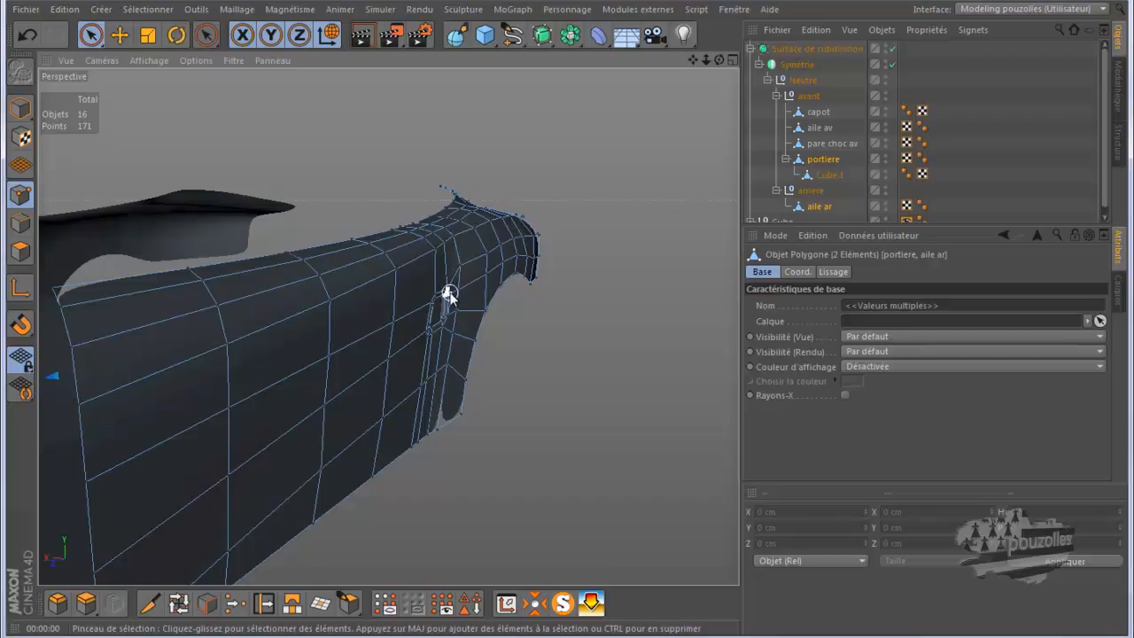
- Try shifting the points along the rear edge of the door handle recess slightly outward along X
click(450, 299)
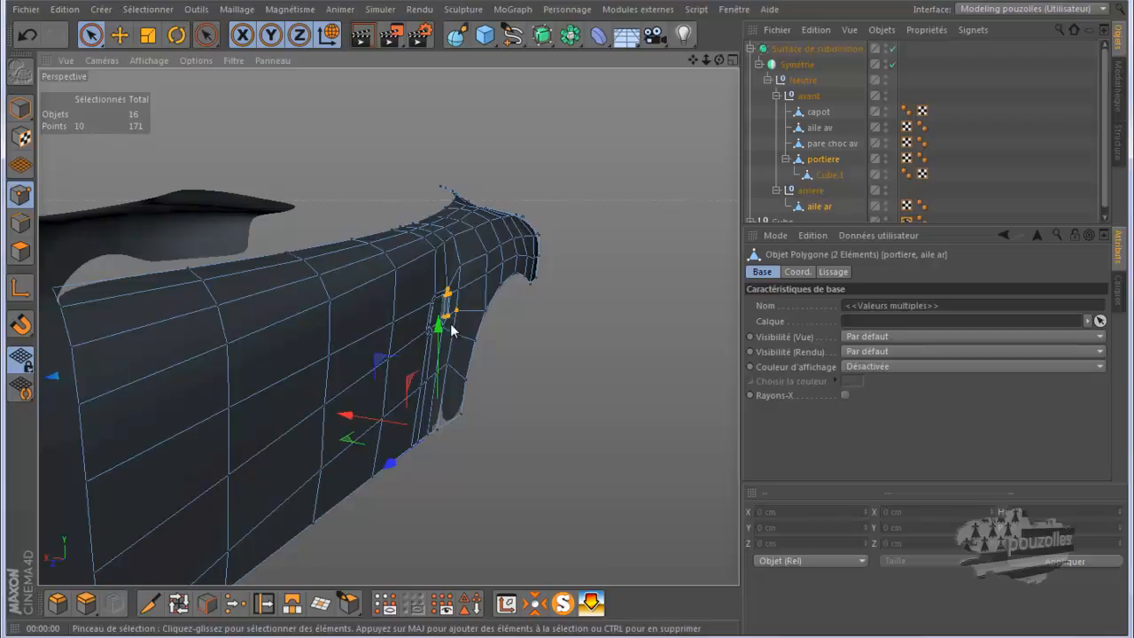
drag(447, 325, 446, 336)
alt+right_drag(450, 335, 711, 143)
mouse_move(566, 323)
alt+mouse_down()
mouse_move(552, 324)
mouse_move(567, 321)
mouse_move(576, 374)
mouse_move(583, 362)
alt+mouse_up()
alt+drag(568, 322, 567, 315)
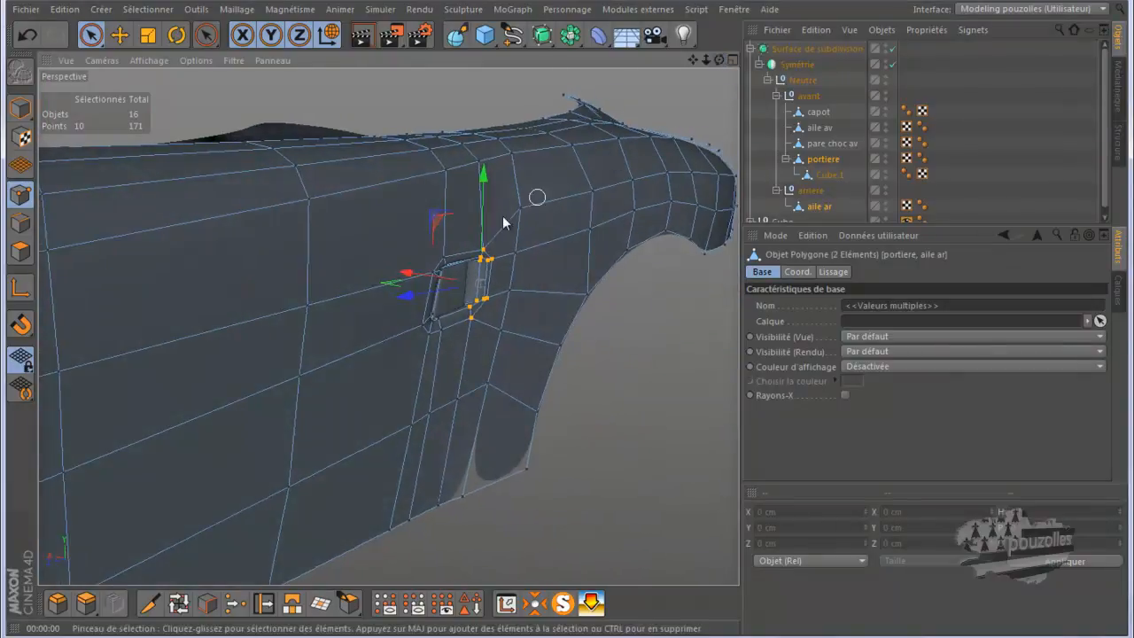
drag(418, 271, 424, 282)
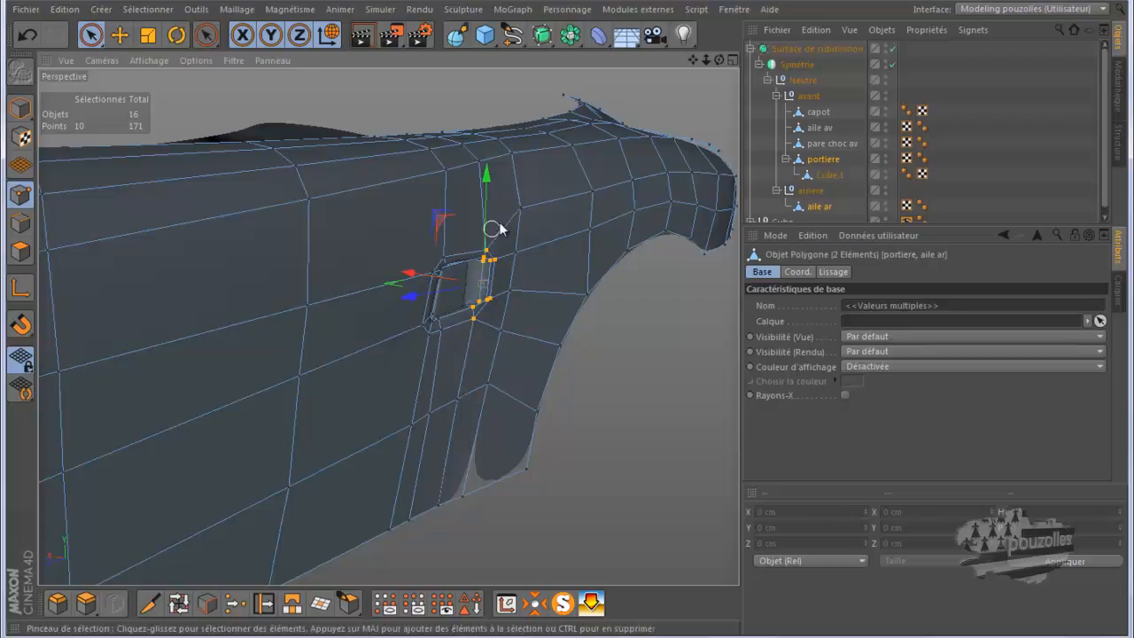
- Render the handle area from two angles, then undo the last move of the recess's rear points
click(361, 36)
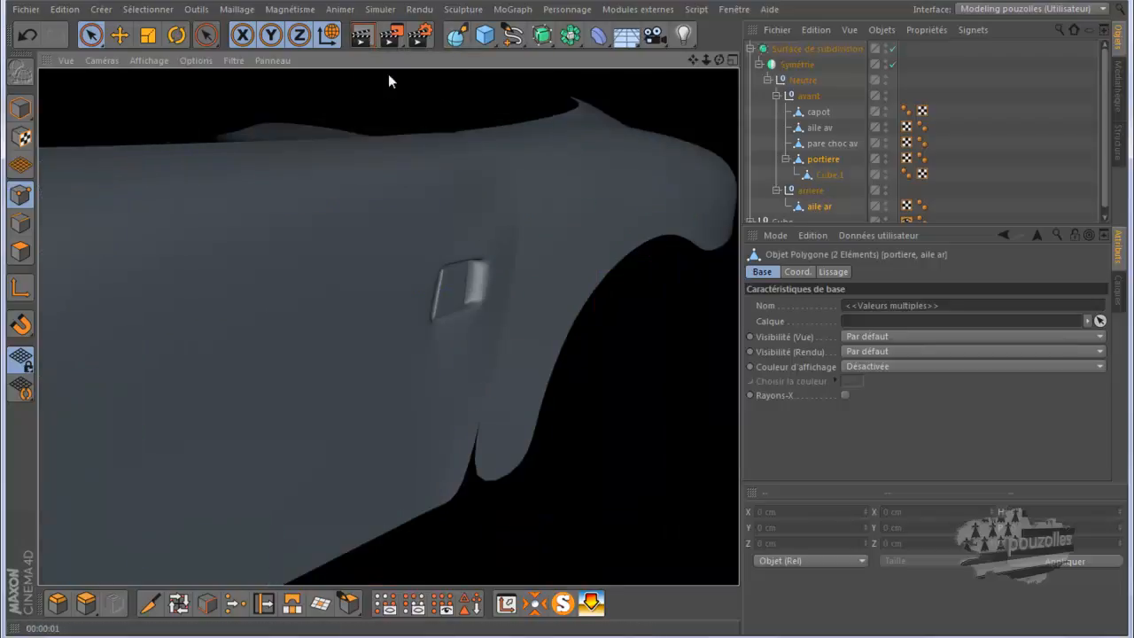
alt+drag(581, 343, 555, 328)
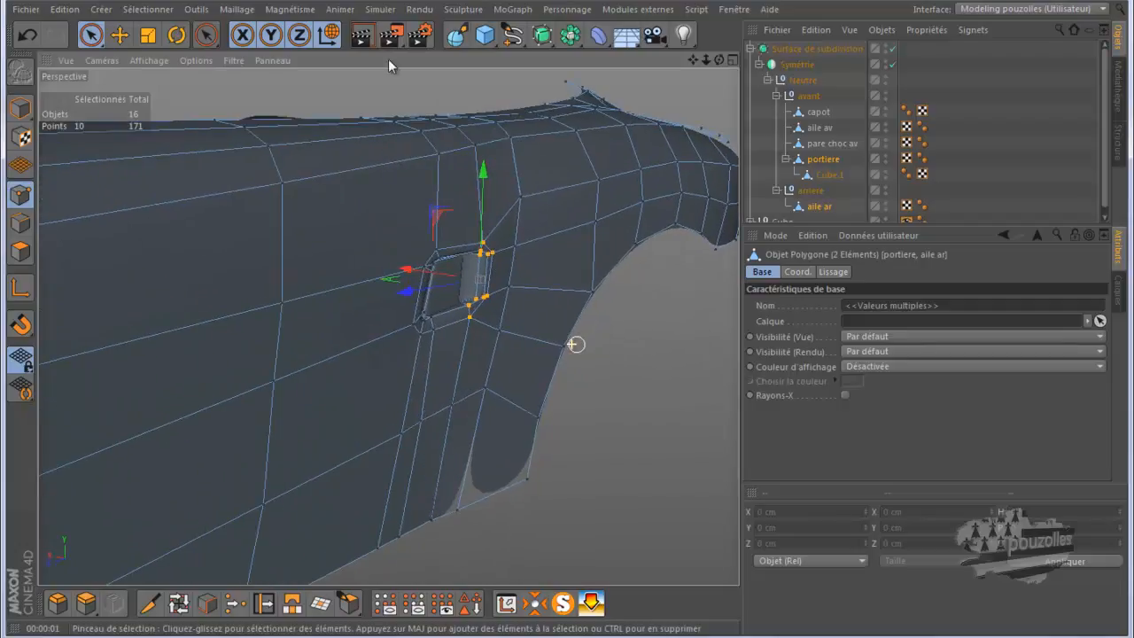
click(362, 36)
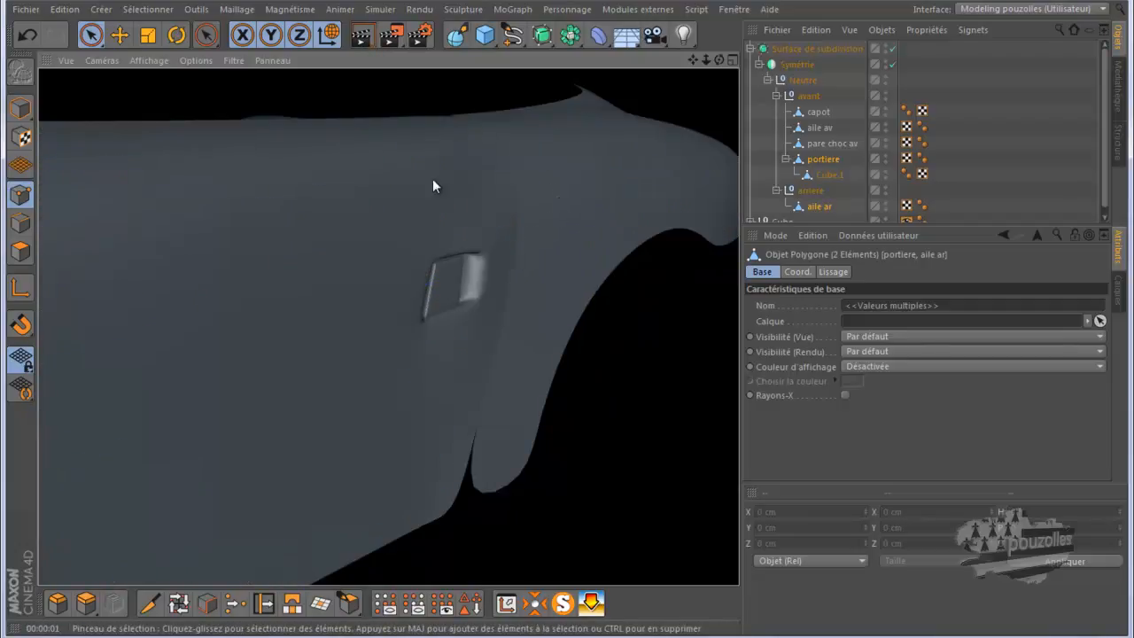
click(31, 33)
click(31, 33)
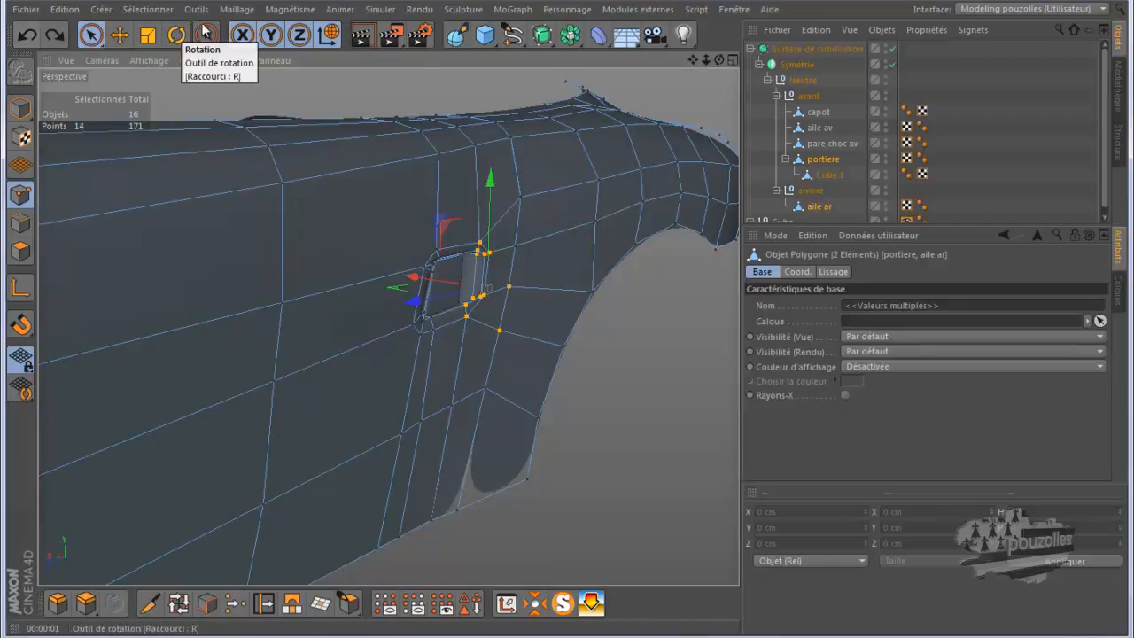
- Render the door and rear fender close up and again from farther back to check the whole side
click(359, 35)
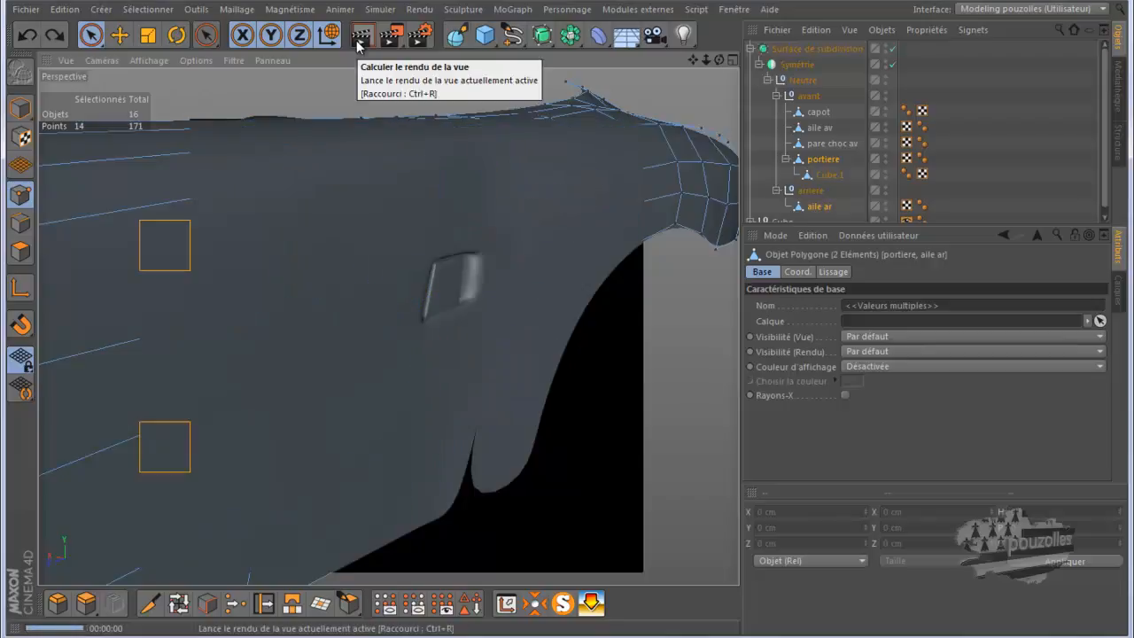
scroll(389, 285, down, 2)
scroll(493, 301, down, 6)
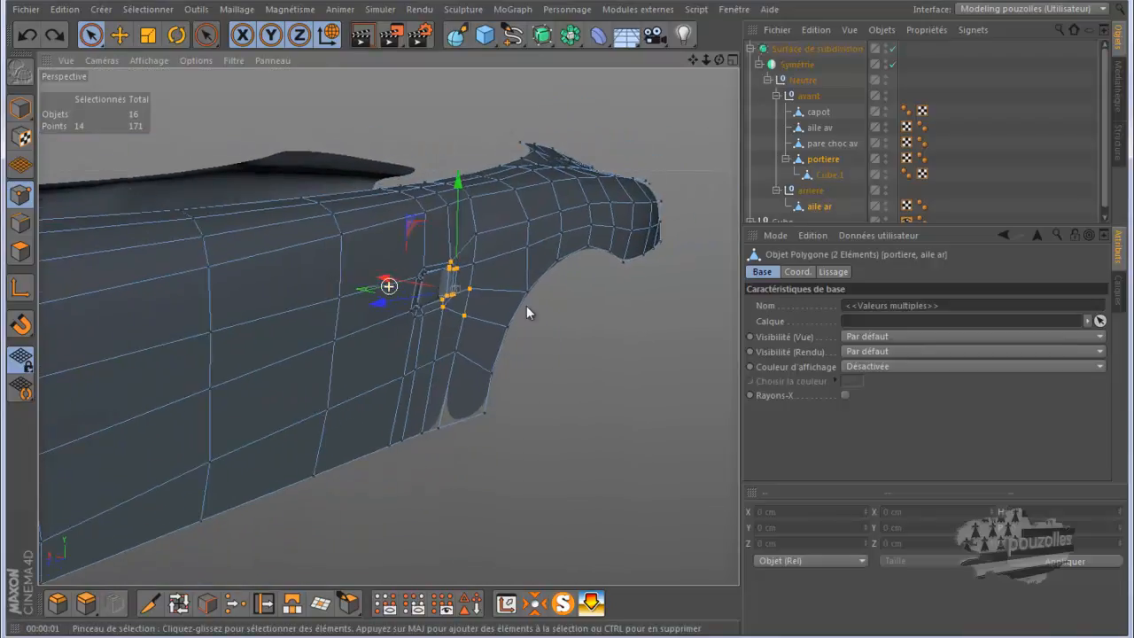
click(359, 35)
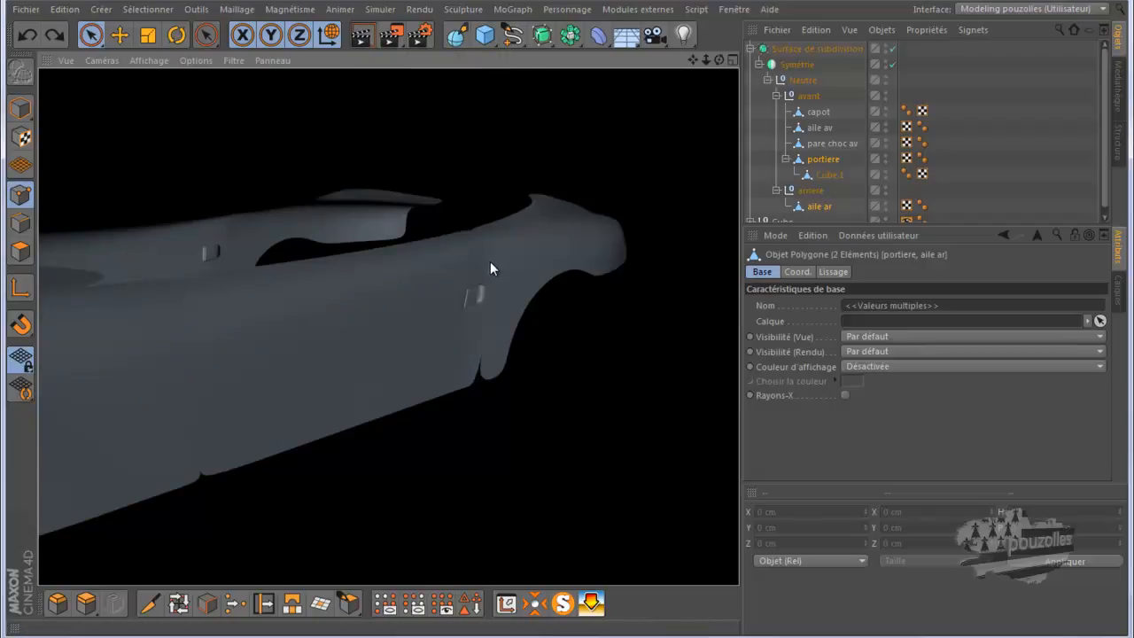
- Slide the mesh points above the door handle recess slightly along their edges, and render the side to check them
click(495, 250)
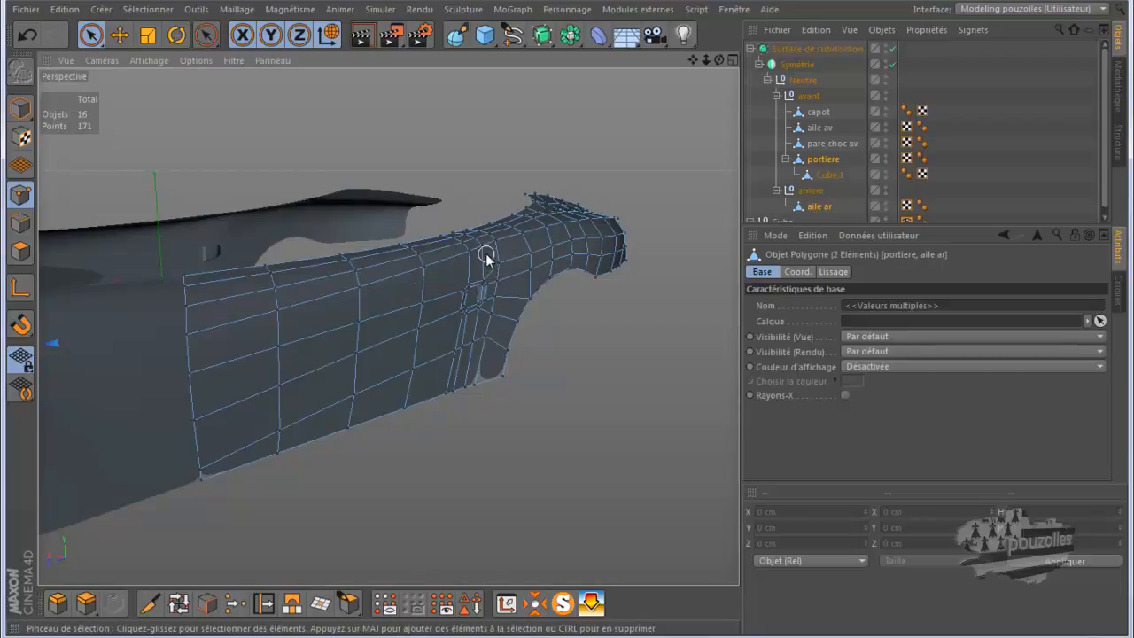
scroll(478, 251, up, 5)
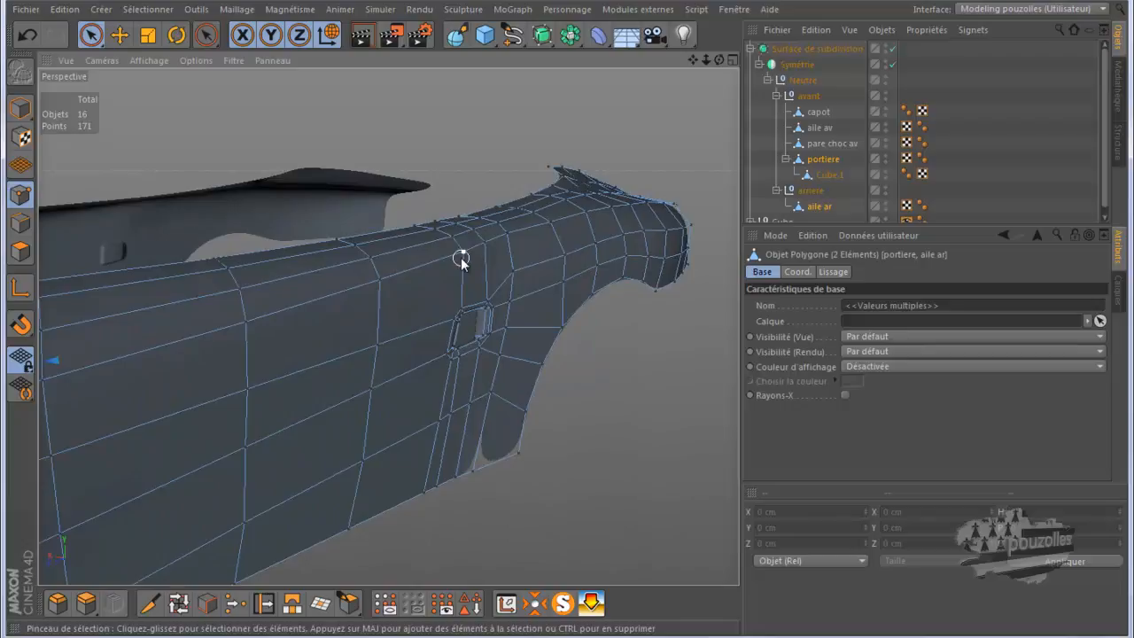
click(265, 602)
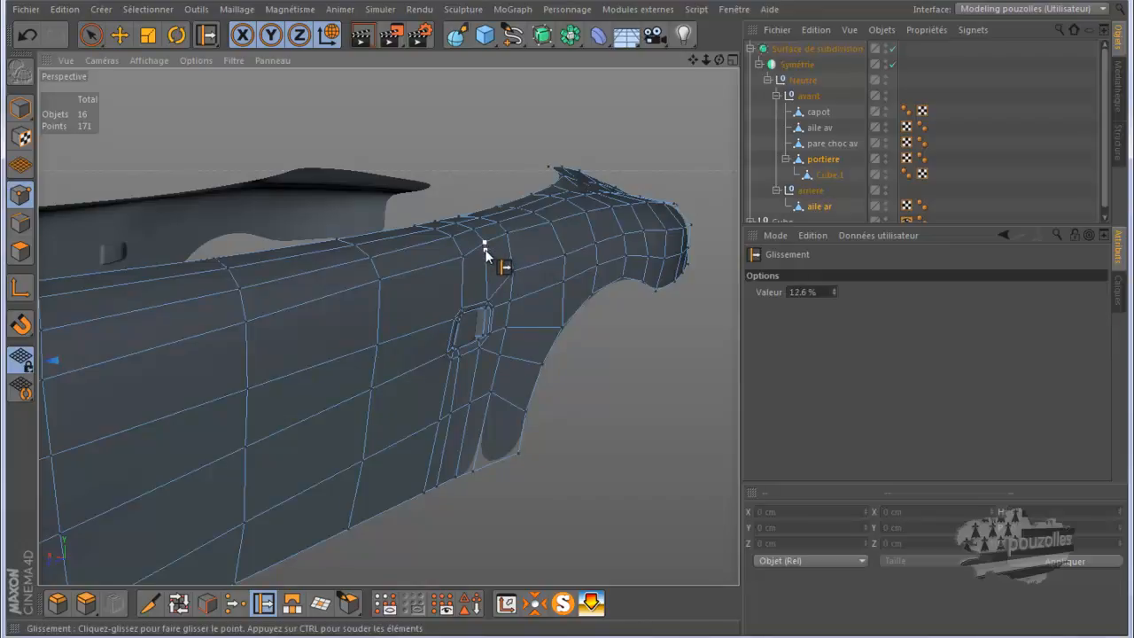
drag(505, 231, 507, 239)
mouse_move(559, 324)
alt+mouse_down()
mouse_move(544, 324)
mouse_move(586, 319)
mouse_move(568, 319)
alt+mouse_up()
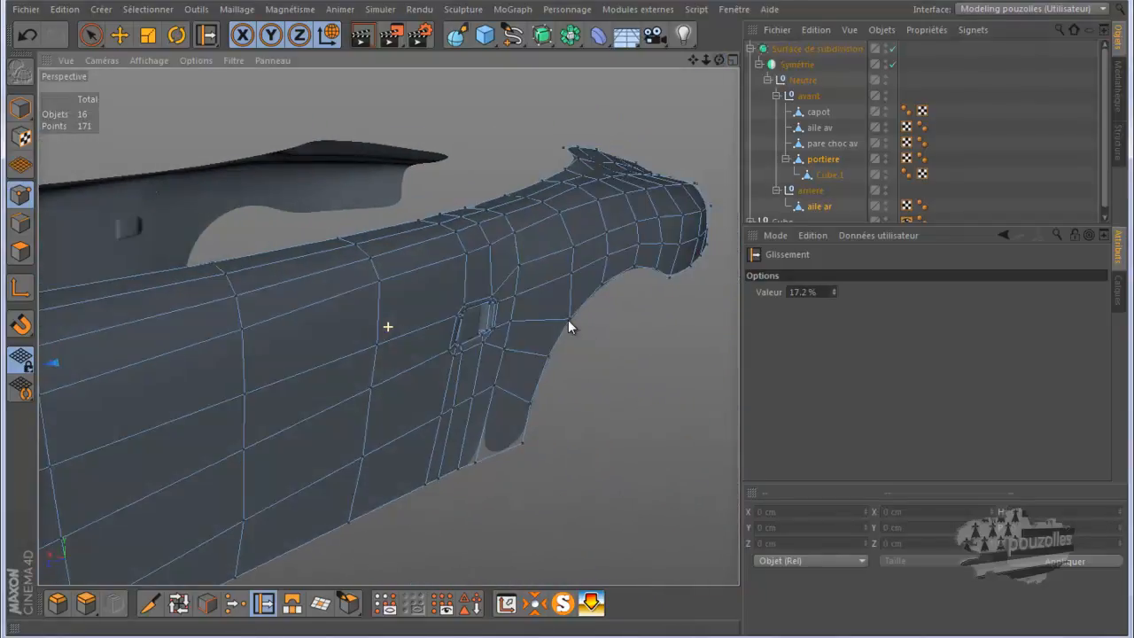
click(360, 37)
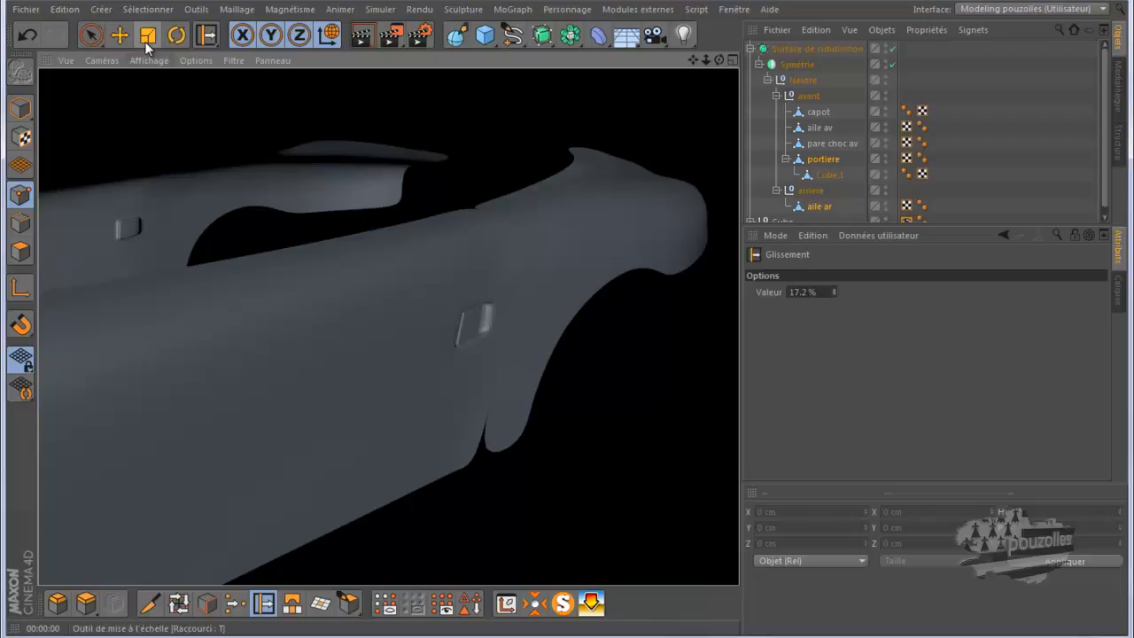
- Render the car body from farther back to check how the door flows into the rear fender
click(119, 37)
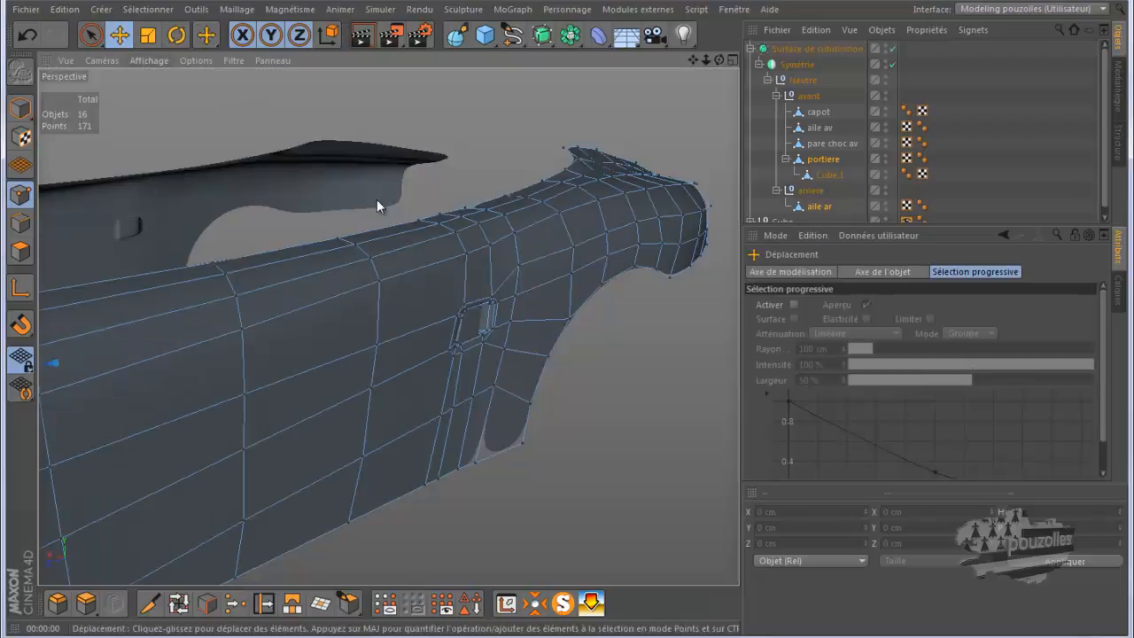
click(493, 294)
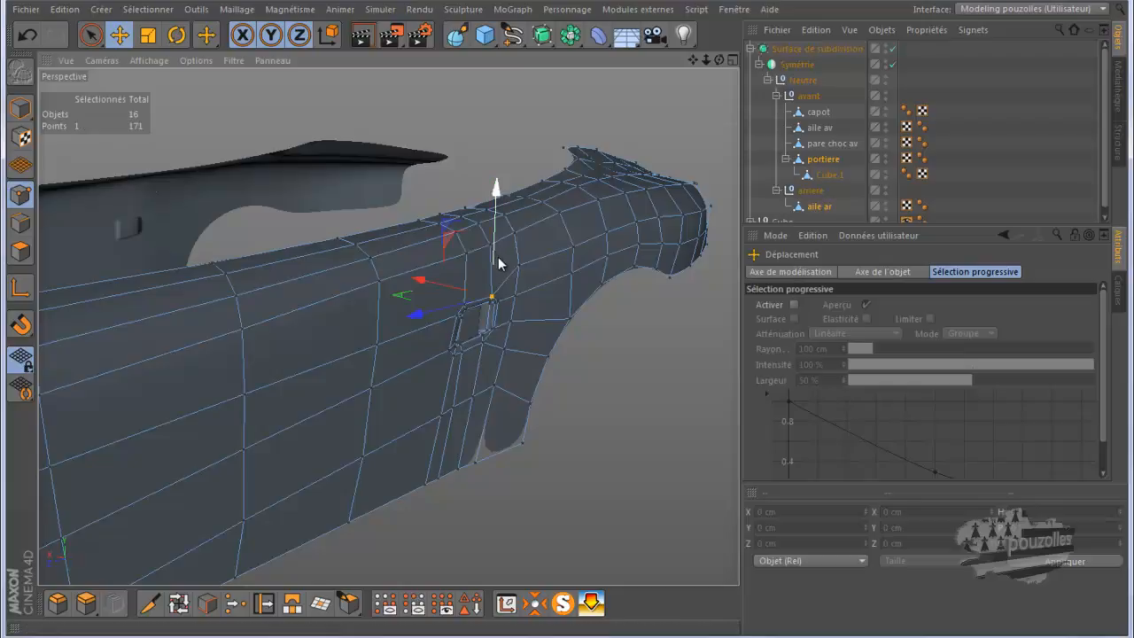
alt+right_drag(498, 257, 534, 302)
mouse_move(534, 302)
alt+mouse_down()
mouse_move(671, 365)
mouse_move(578, 335)
alt+mouse_up()
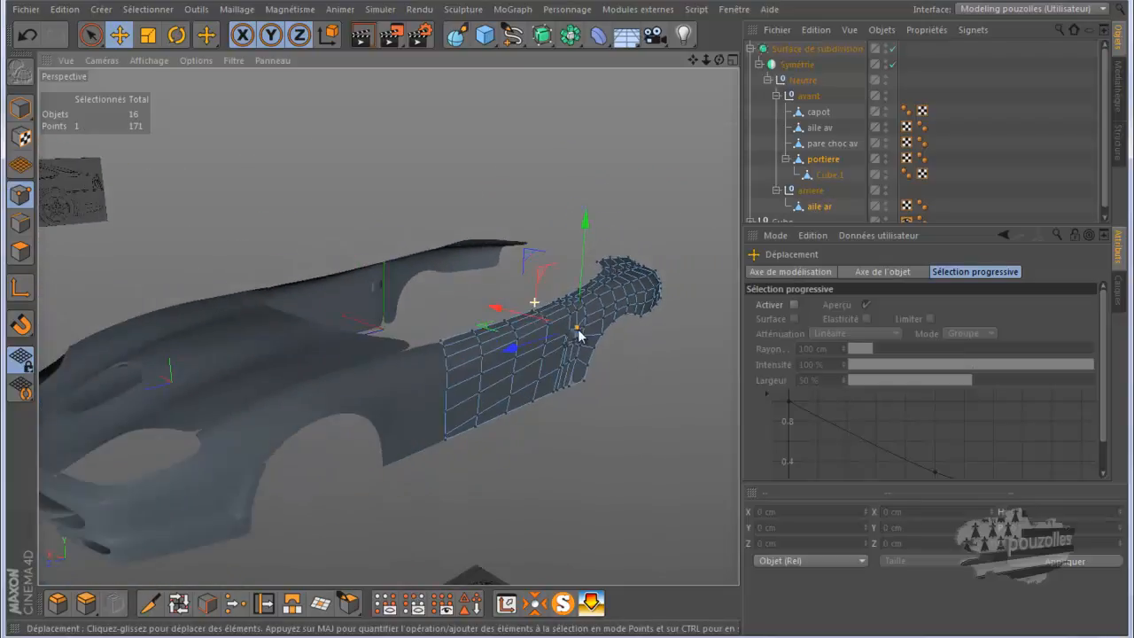
click(363, 38)
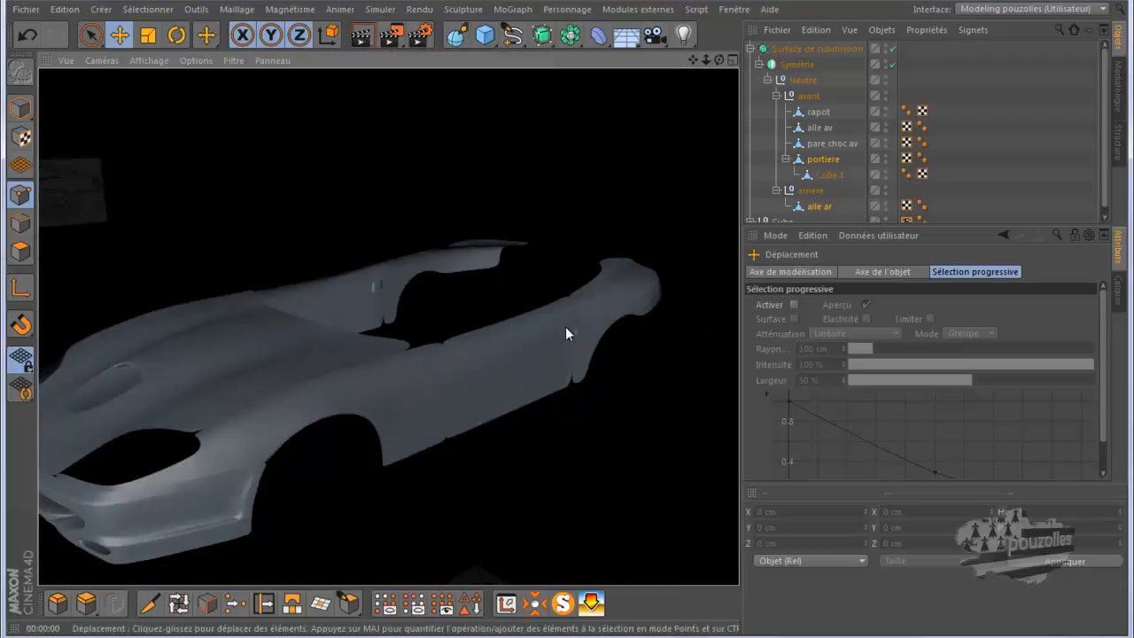
- Try shifting the single seam point above and behind the handle recess along X, then undo the move
scroll(594, 329, up, 10)
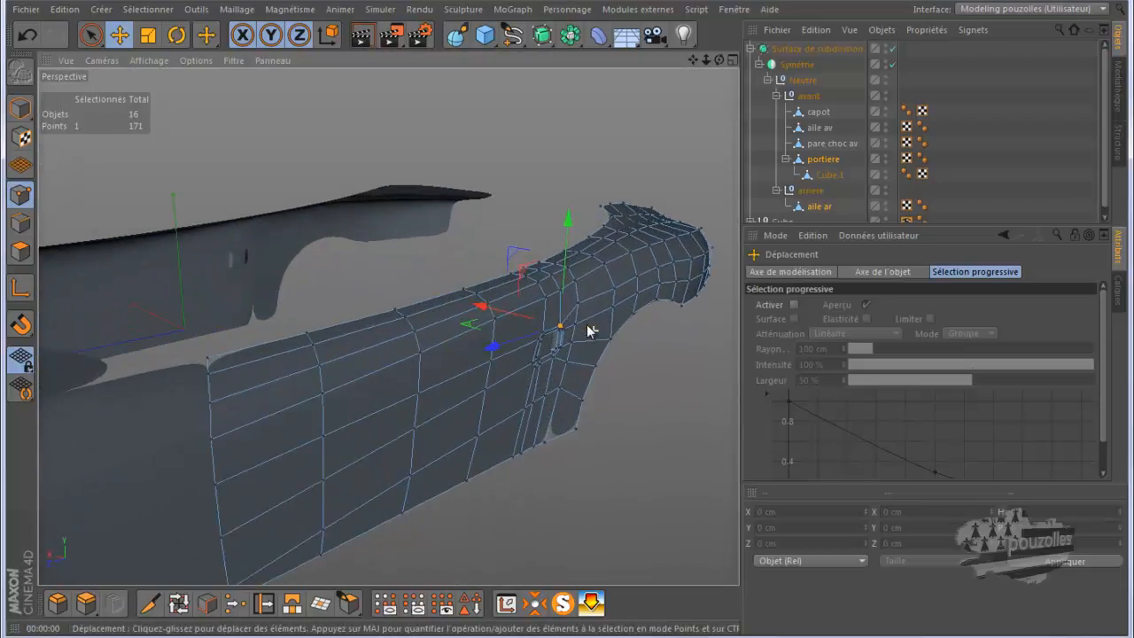
scroll(588, 330, up, 4)
click(574, 295)
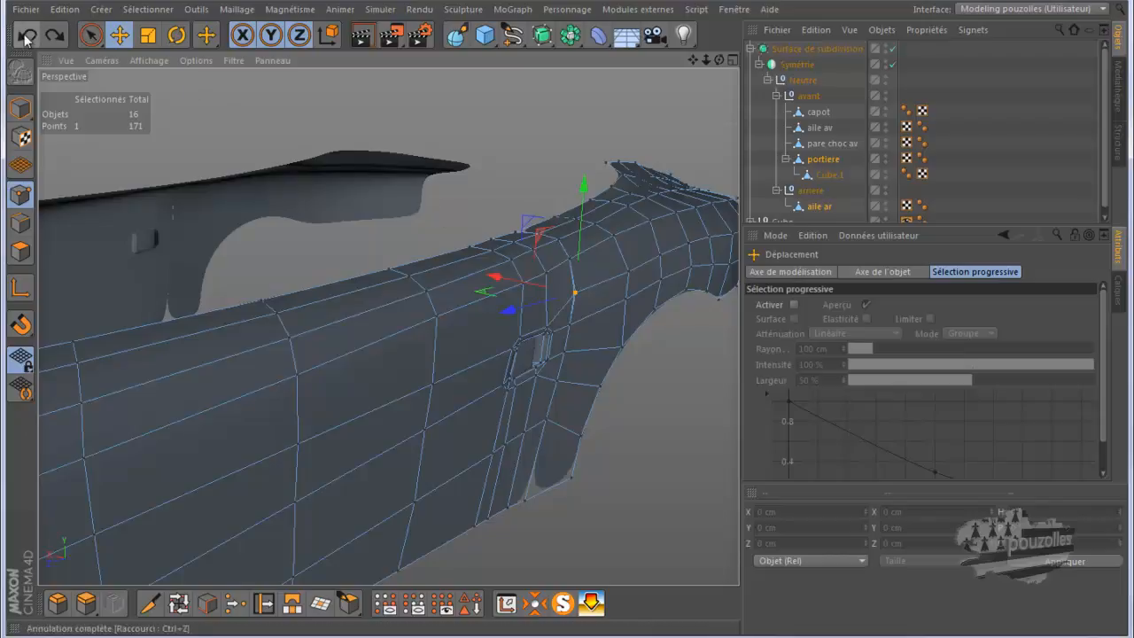
click(90, 35)
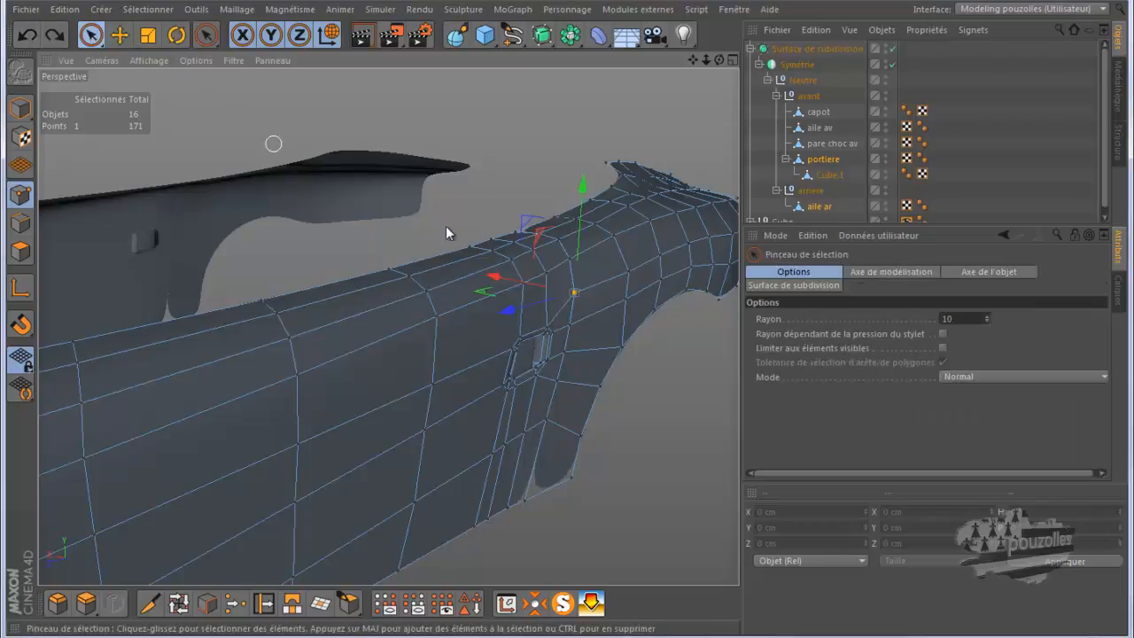
click(573, 296)
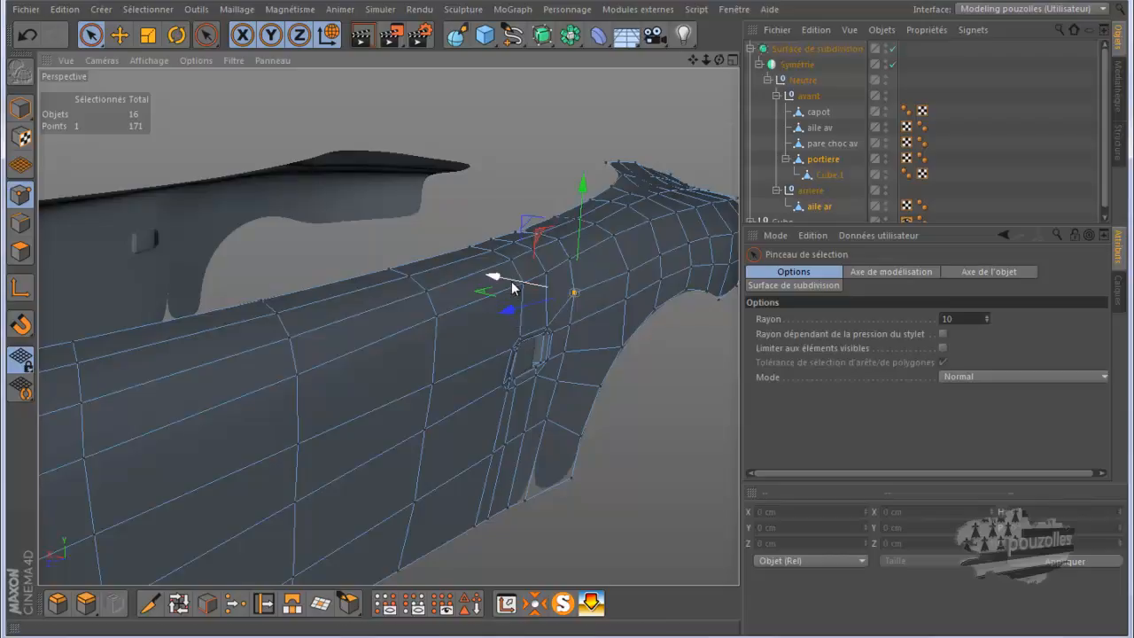
drag(514, 286, 505, 284)
click(29, 38)
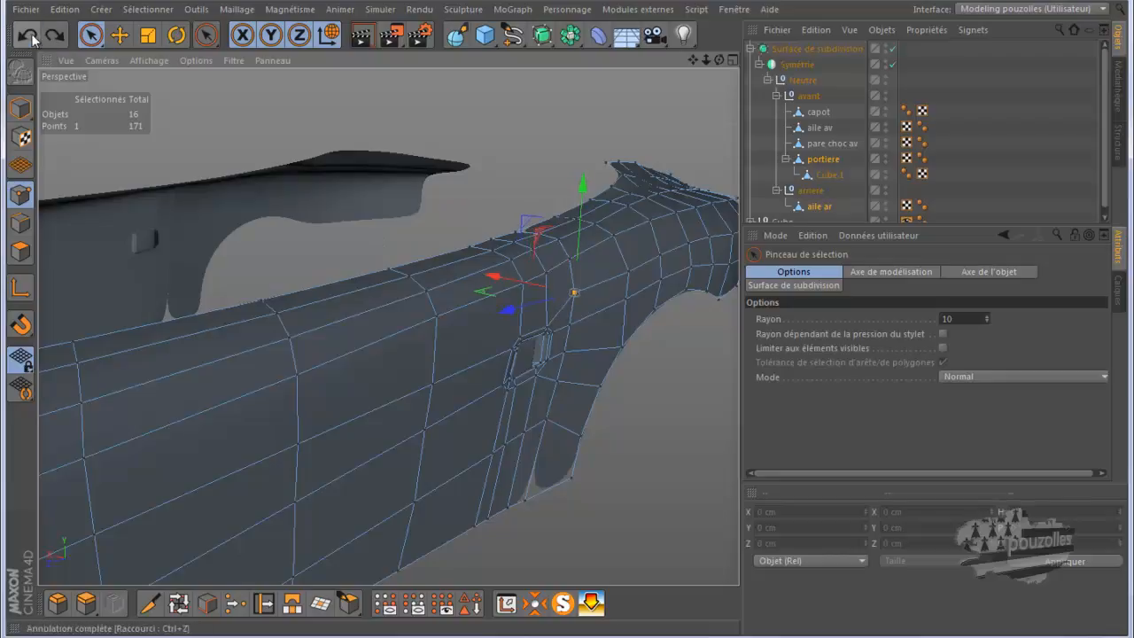
- Shift the two coincident door and fender points above and behind the handle recess slightly inward along X, and render
click(594, 304)
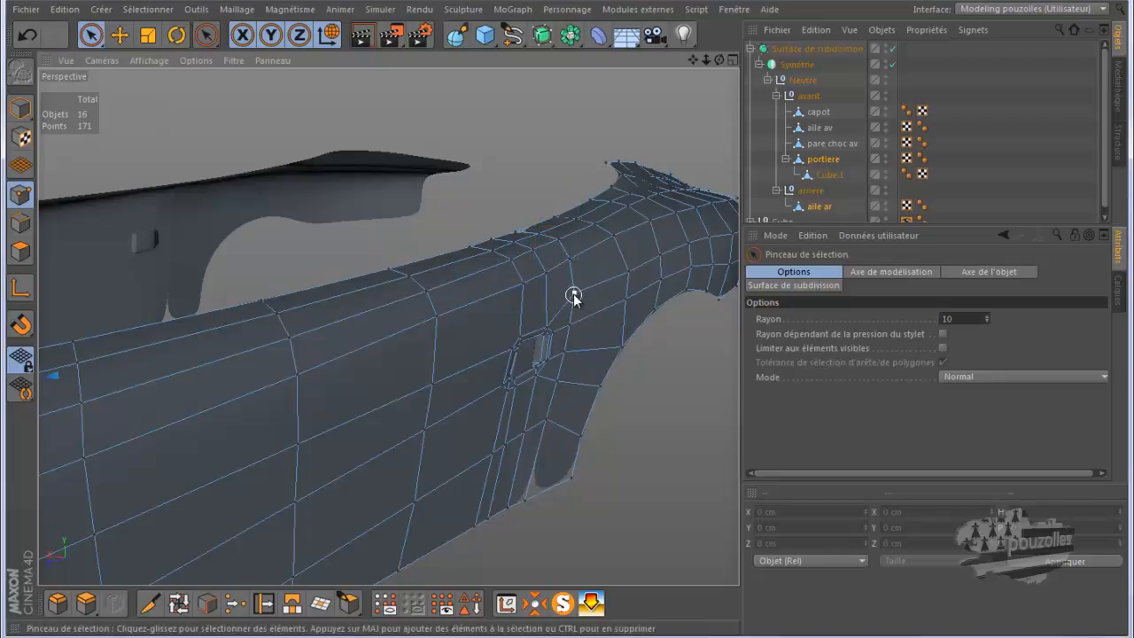
click(576, 296)
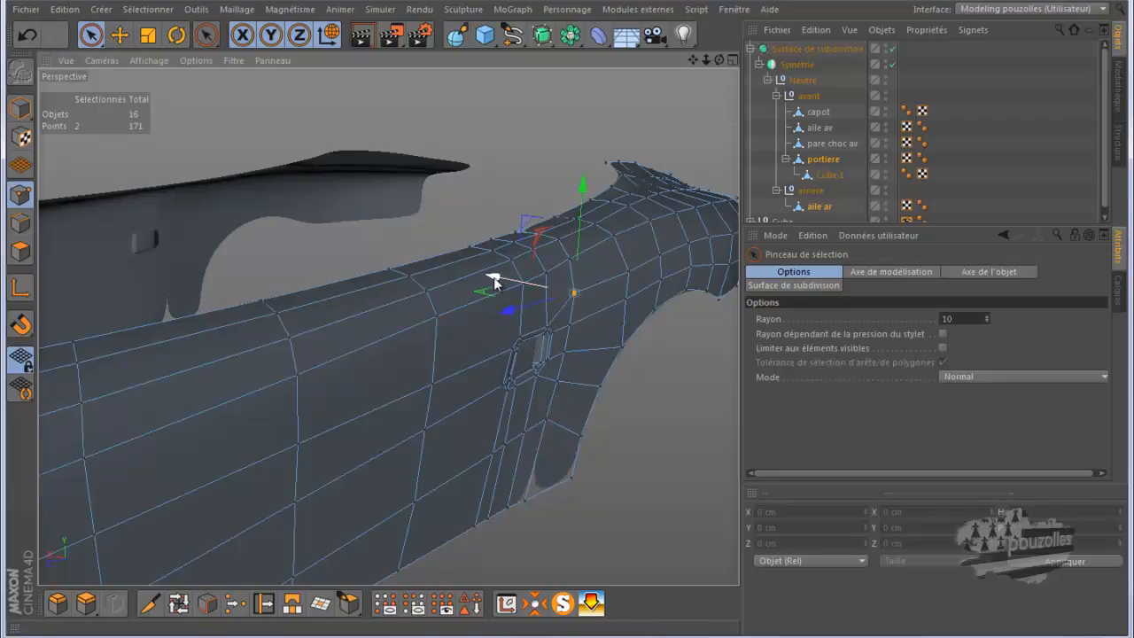
drag(494, 281, 494, 285)
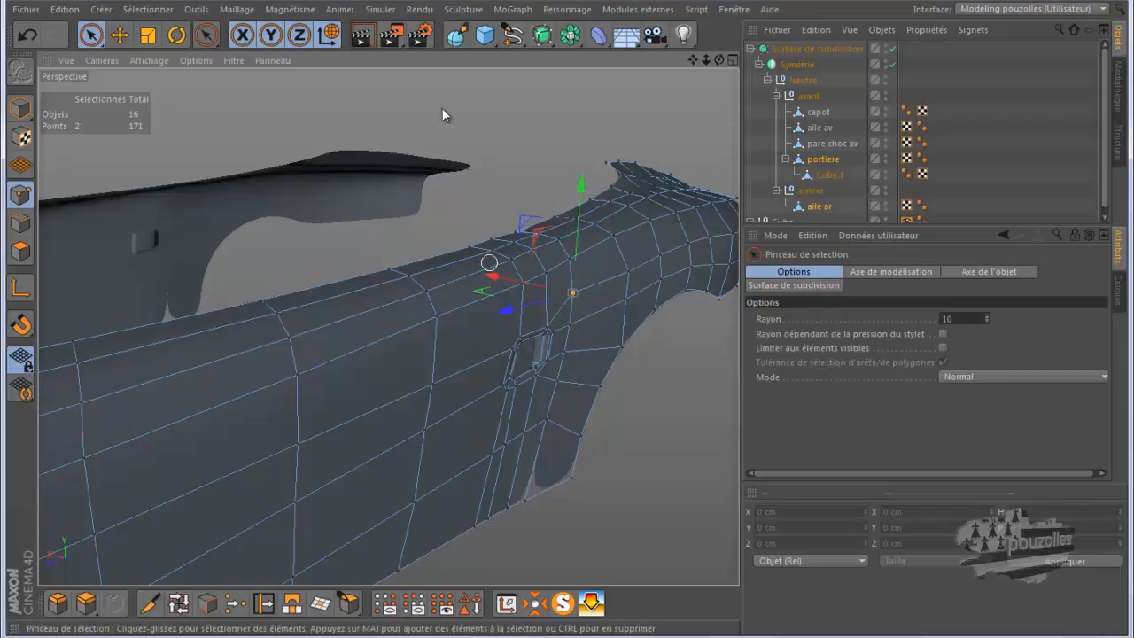
click(361, 35)
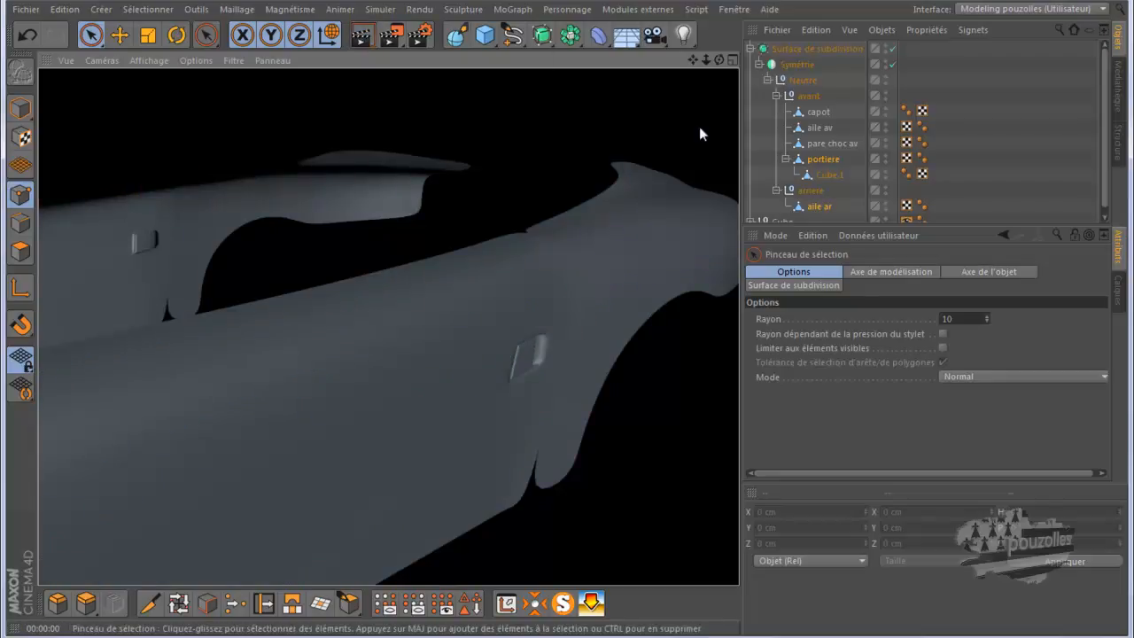
- Render the door and rear fender from two other side angles to check the seam's shading
drag(721, 62, 583, 301)
alt+drag(633, 253, 621, 287)
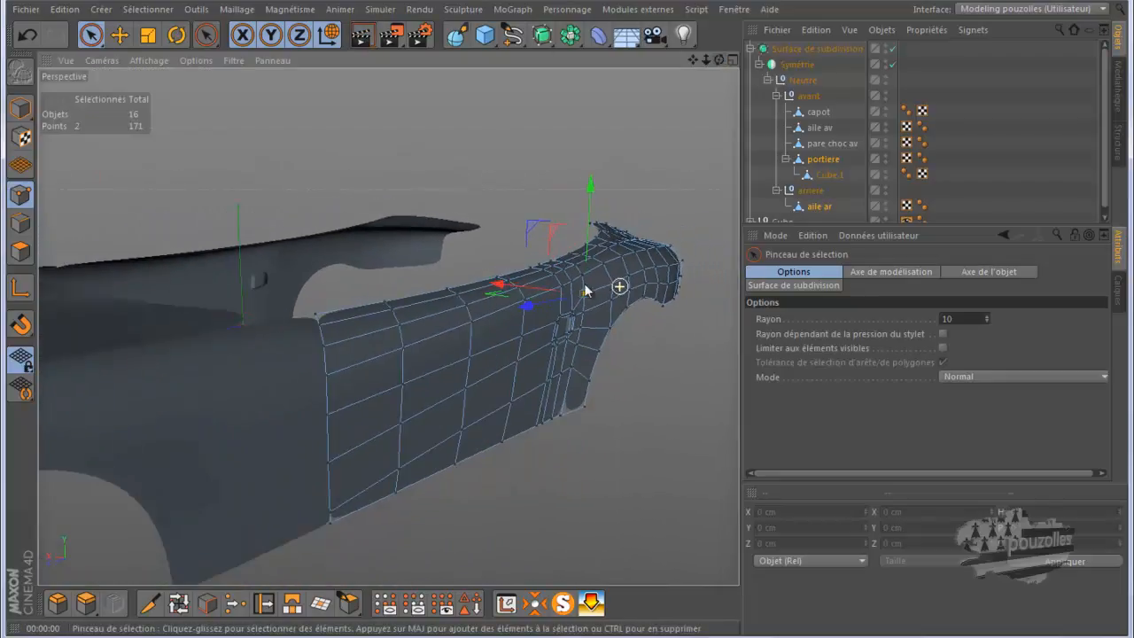
click(362, 37)
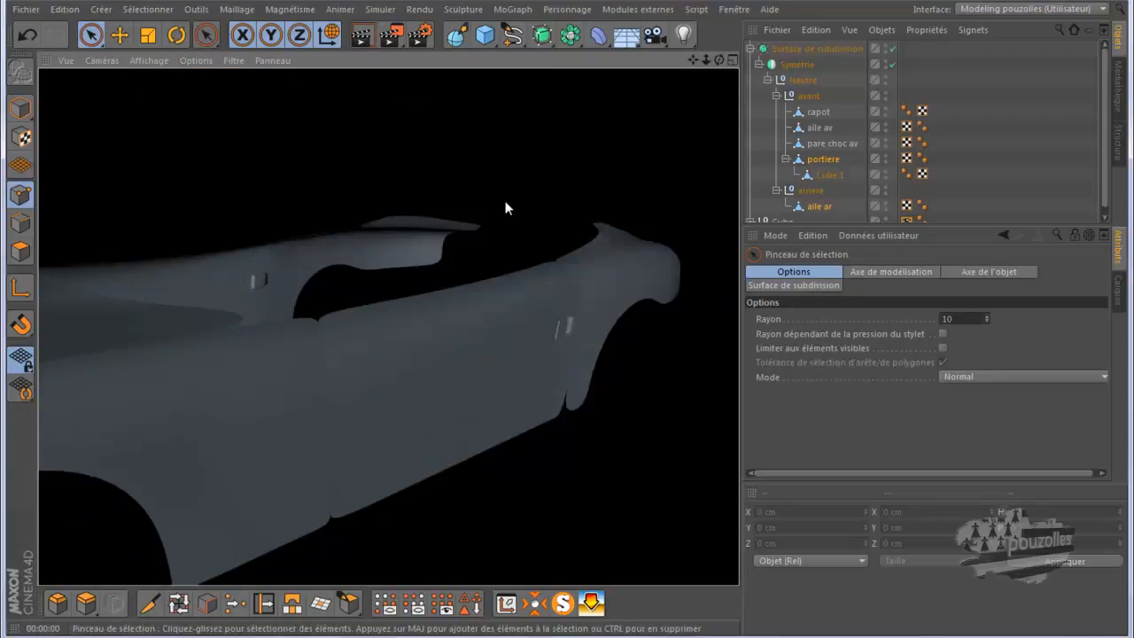
drag(717, 59, 571, 325)
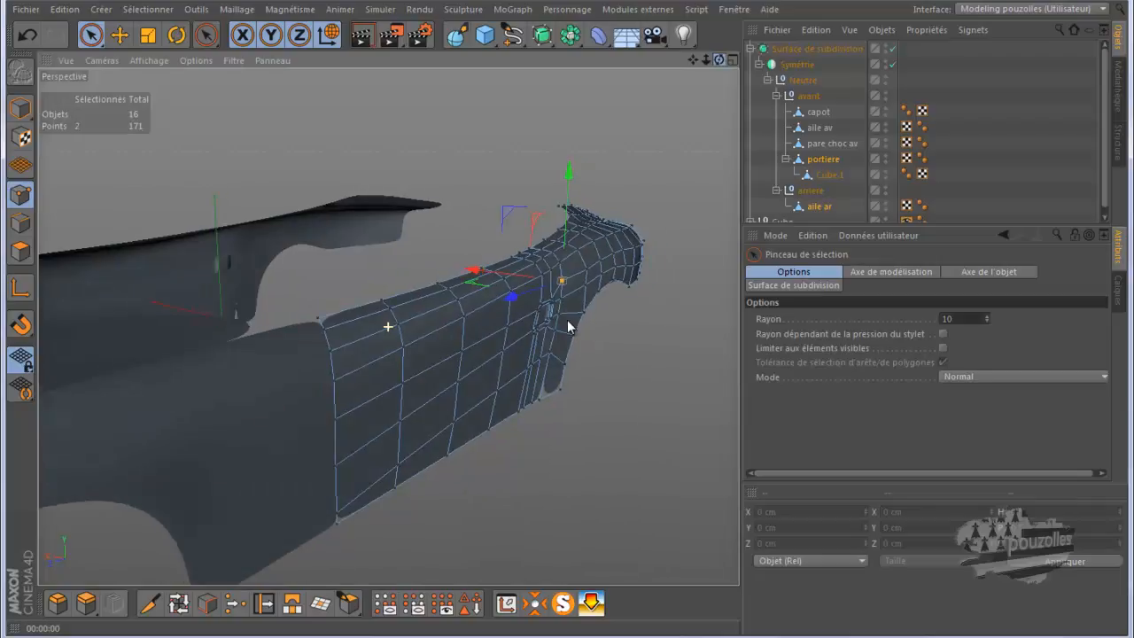
click(363, 39)
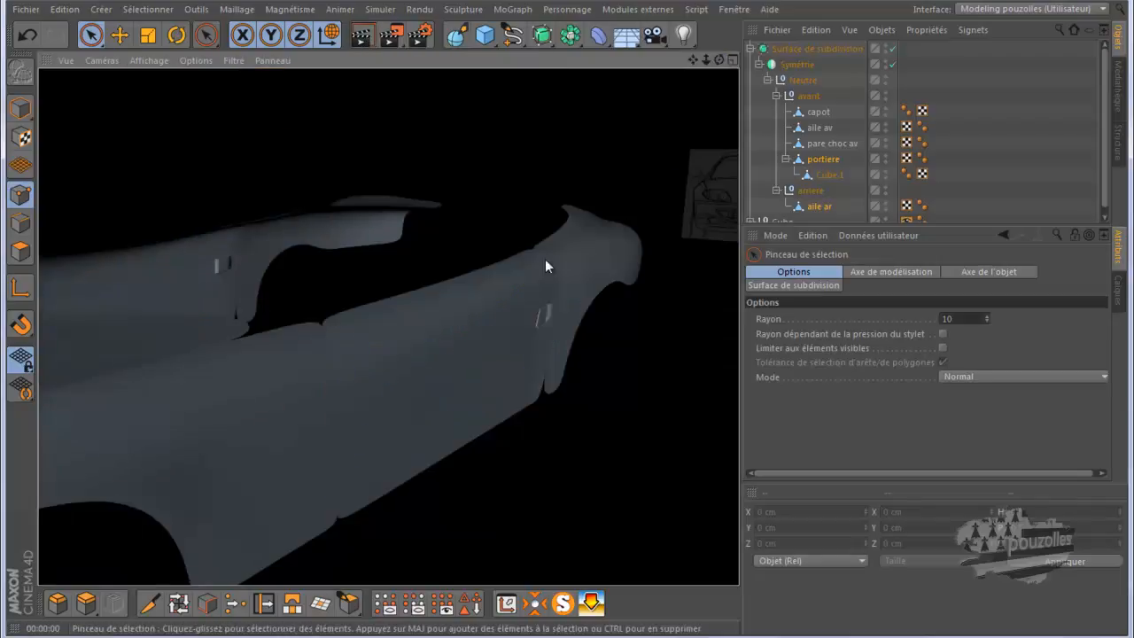
- Move the door point above the handle recess and the two coincident seam points behind it slightly outward along X, and render
click(555, 289)
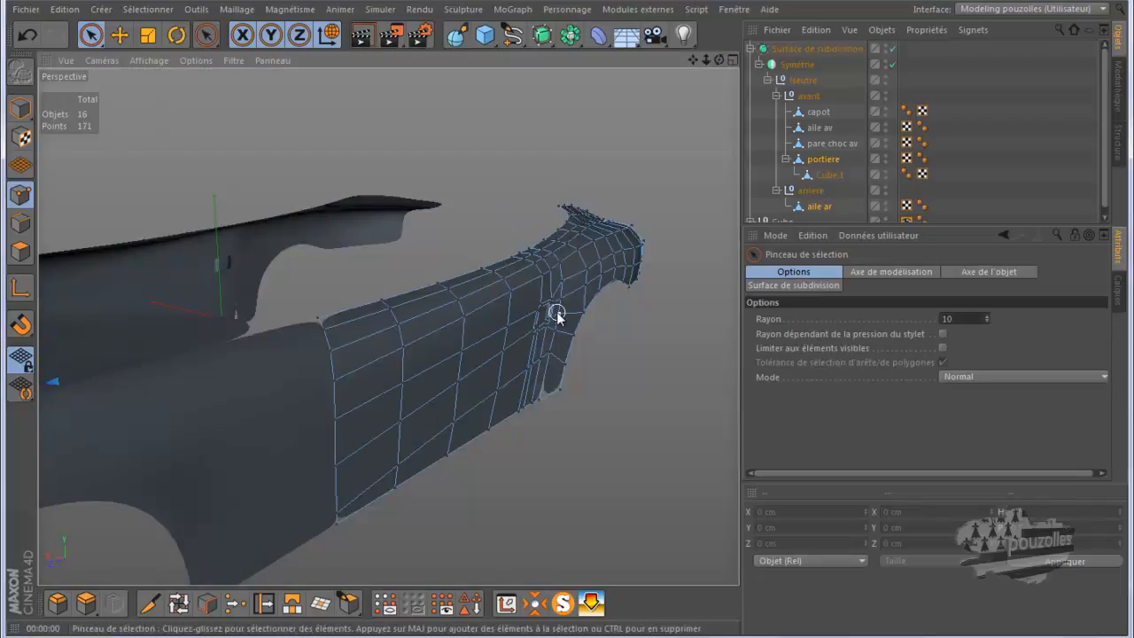
click(549, 271)
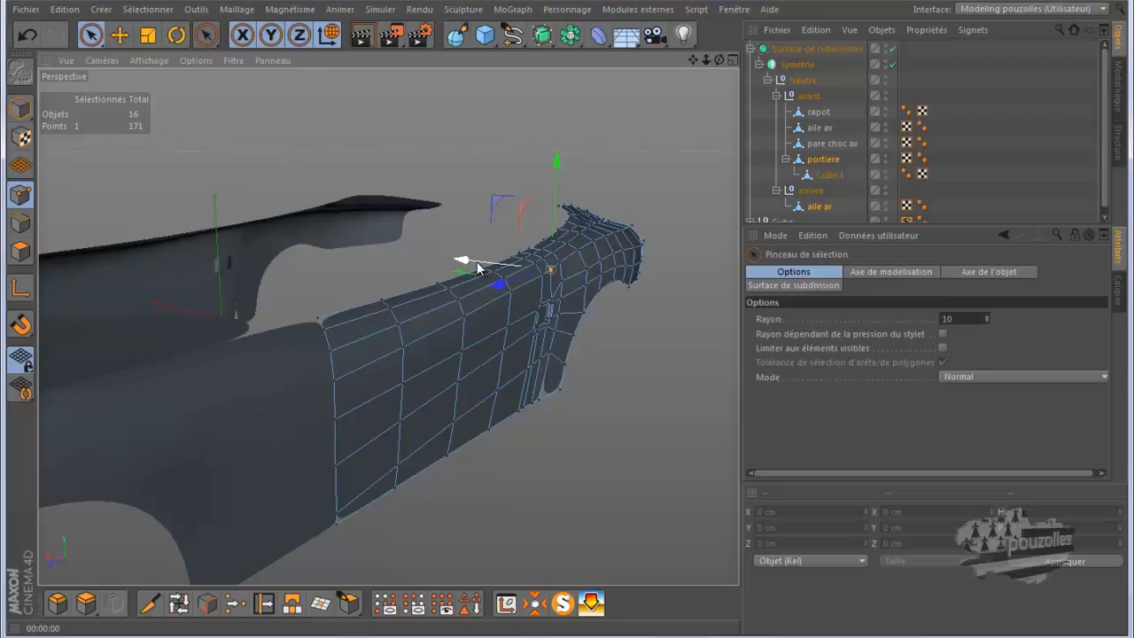
drag(478, 262, 483, 263)
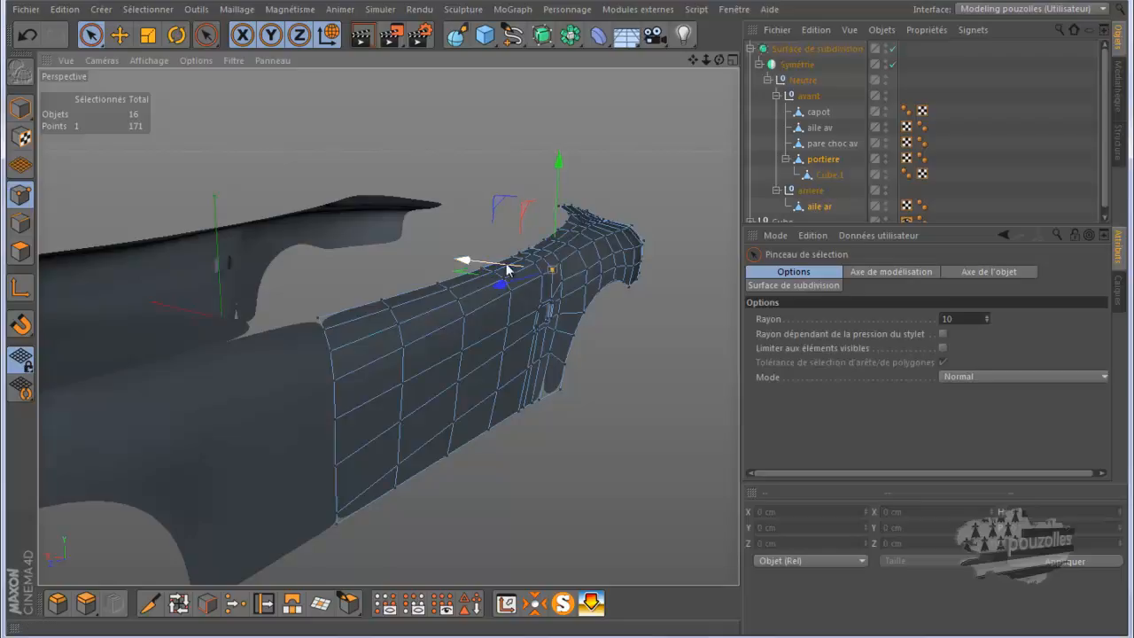
click(563, 264)
click(563, 262)
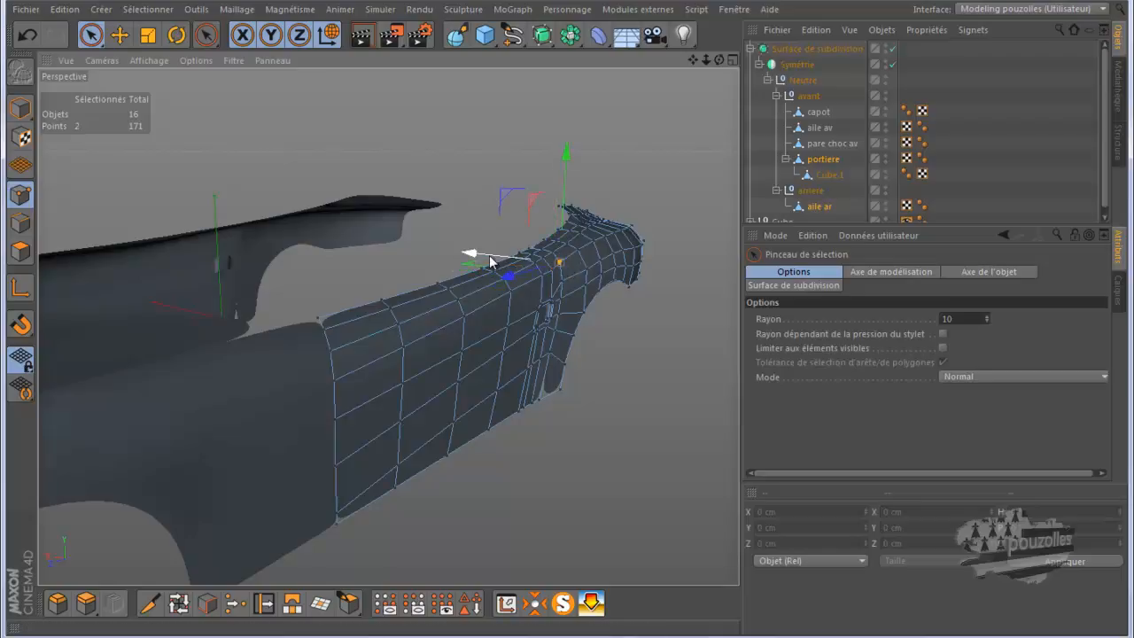
drag(487, 254, 490, 256)
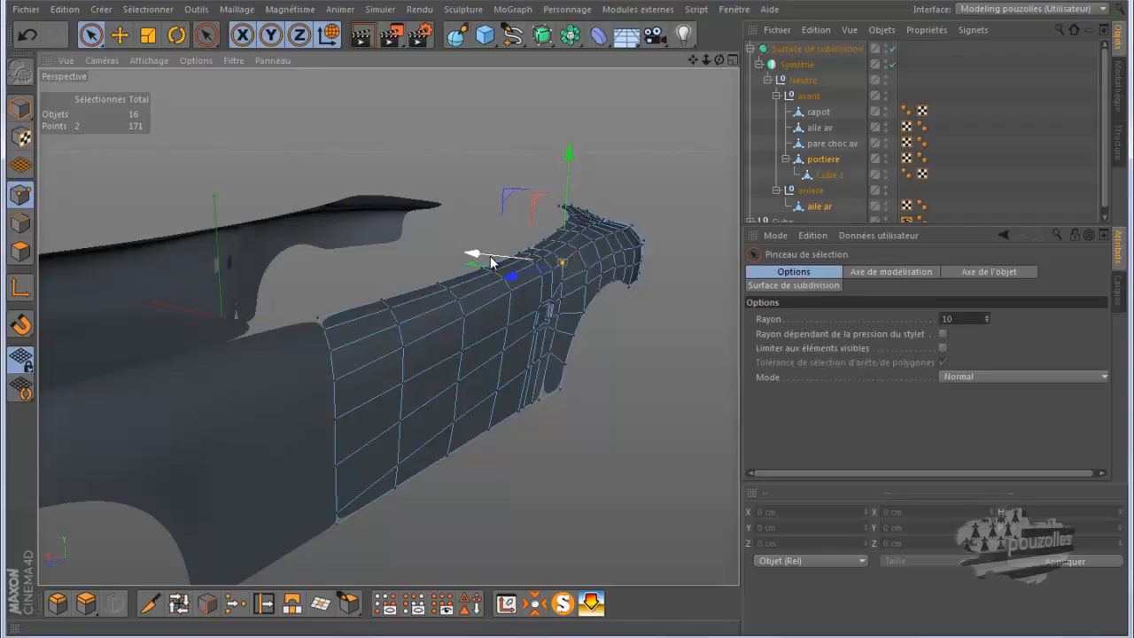
click(362, 35)
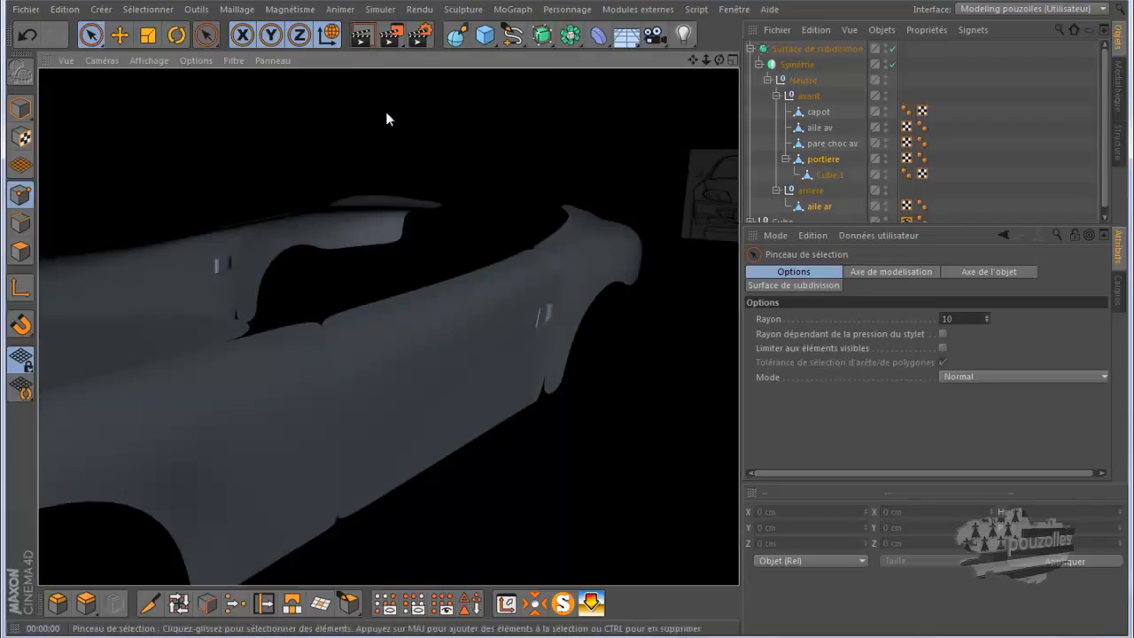
- Move the next lower pair of coincident seam points, just above the handle recess, slightly outward along X, and render
click(568, 286)
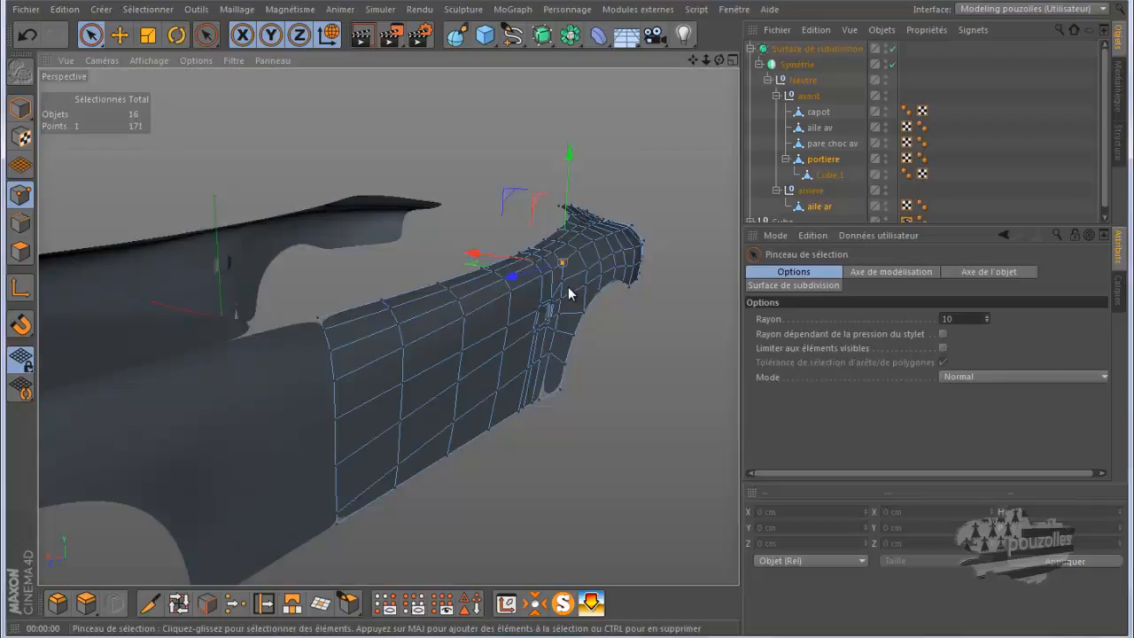
click(564, 282)
drag(505, 281, 508, 282)
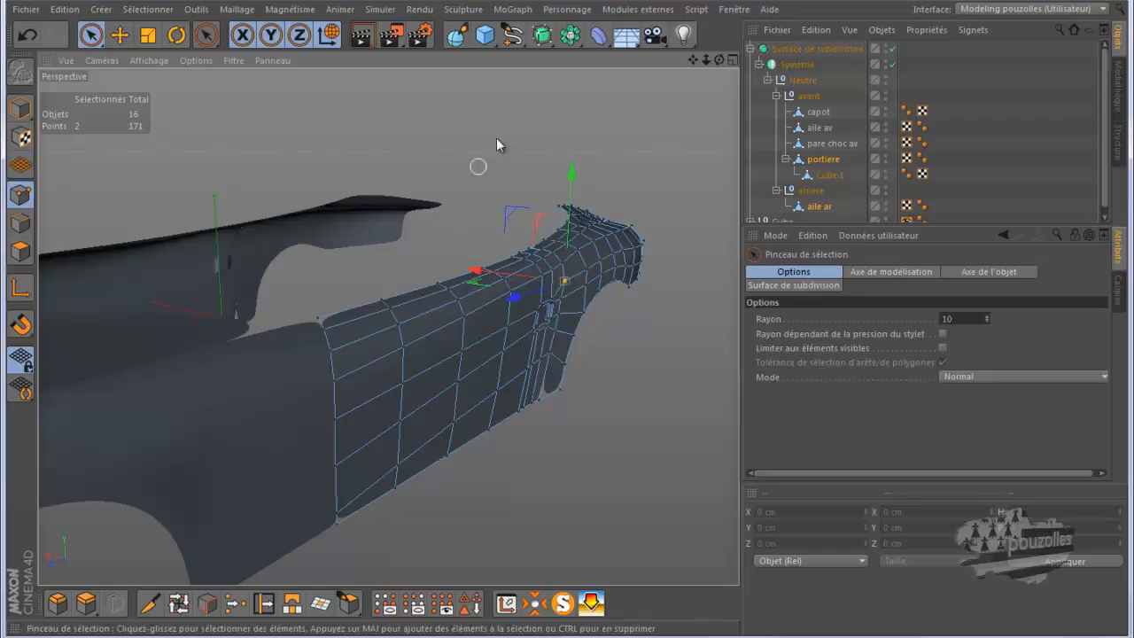
click(363, 40)
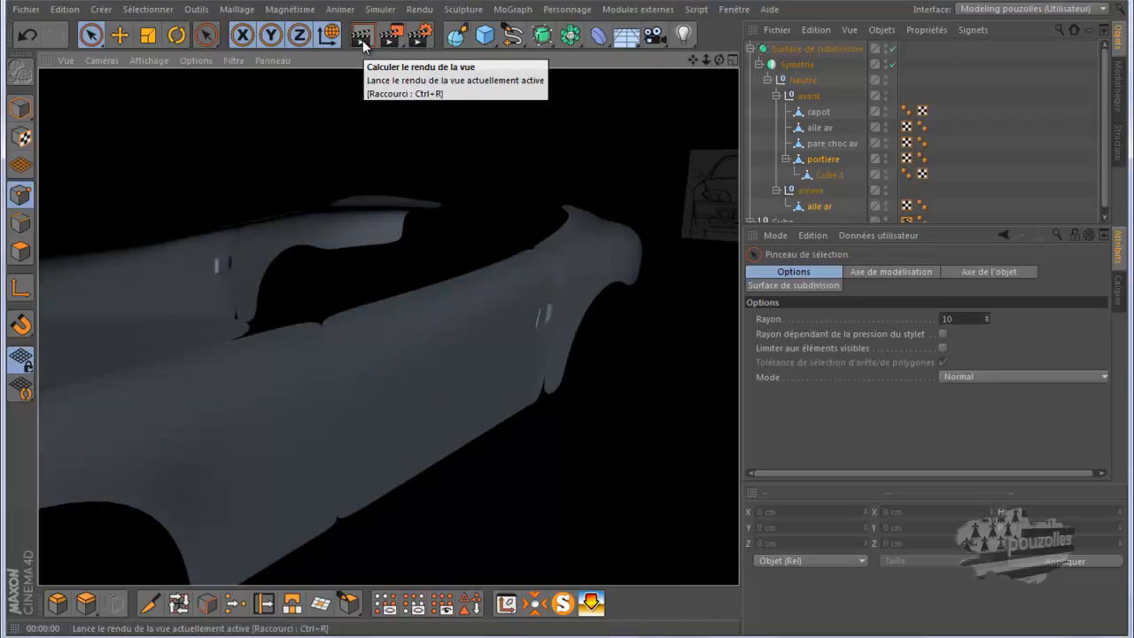
- Render the whole car body from farther back at a front three-quarter angle to check the door and fender joint
scroll(519, 324, down, 8)
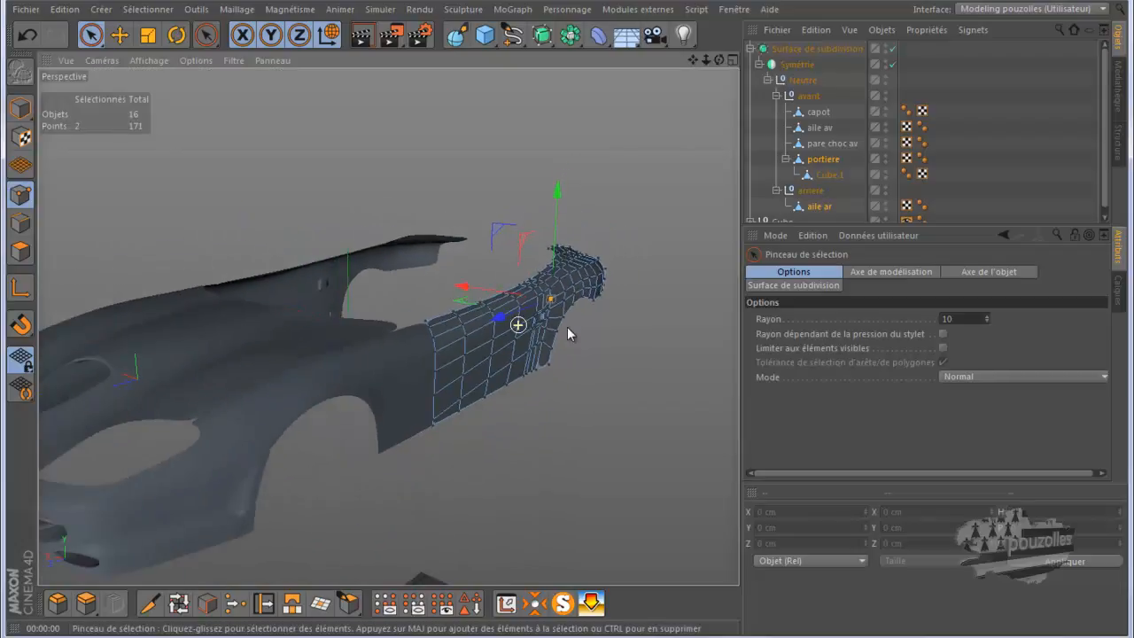
drag(719, 61, 565, 326)
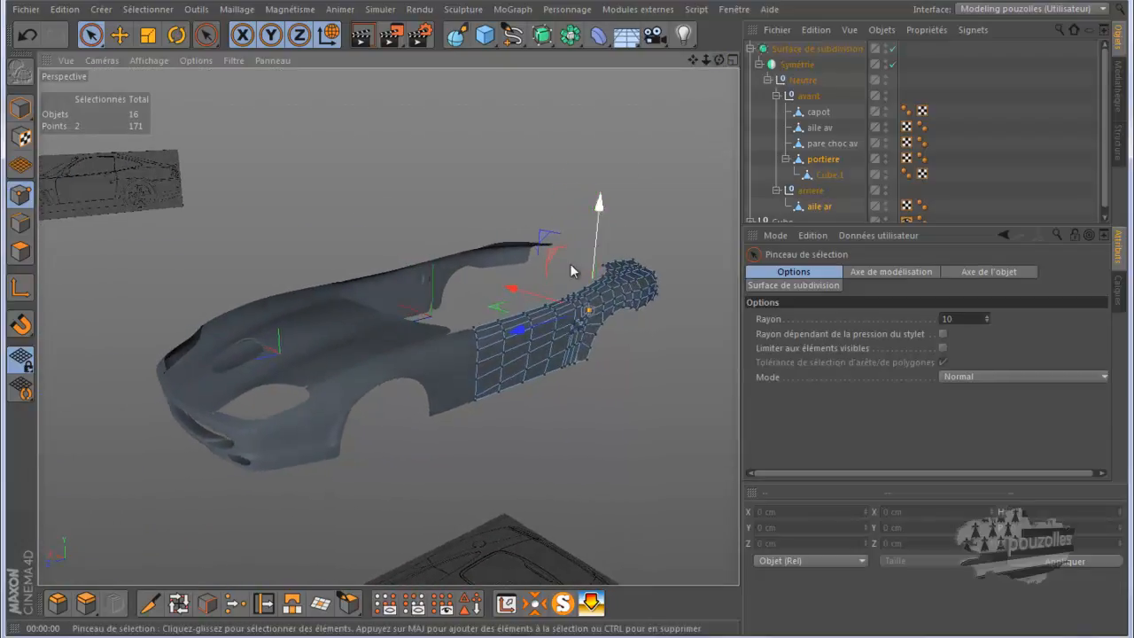
click(374, 42)
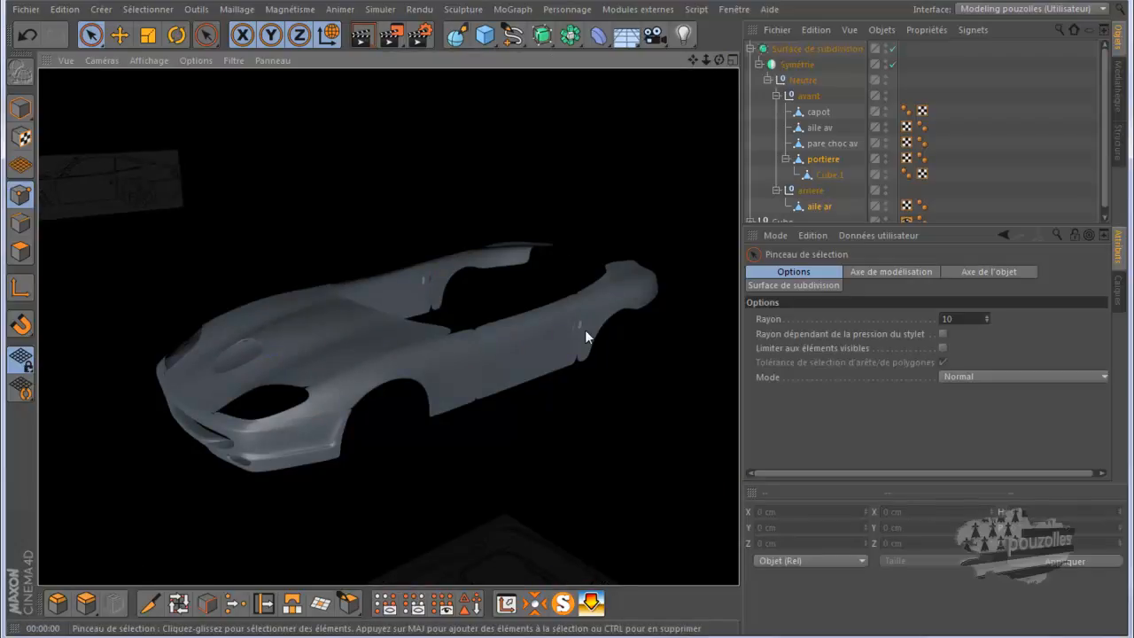
scroll(585, 329, up, 4)
scroll(585, 330, down, 2)
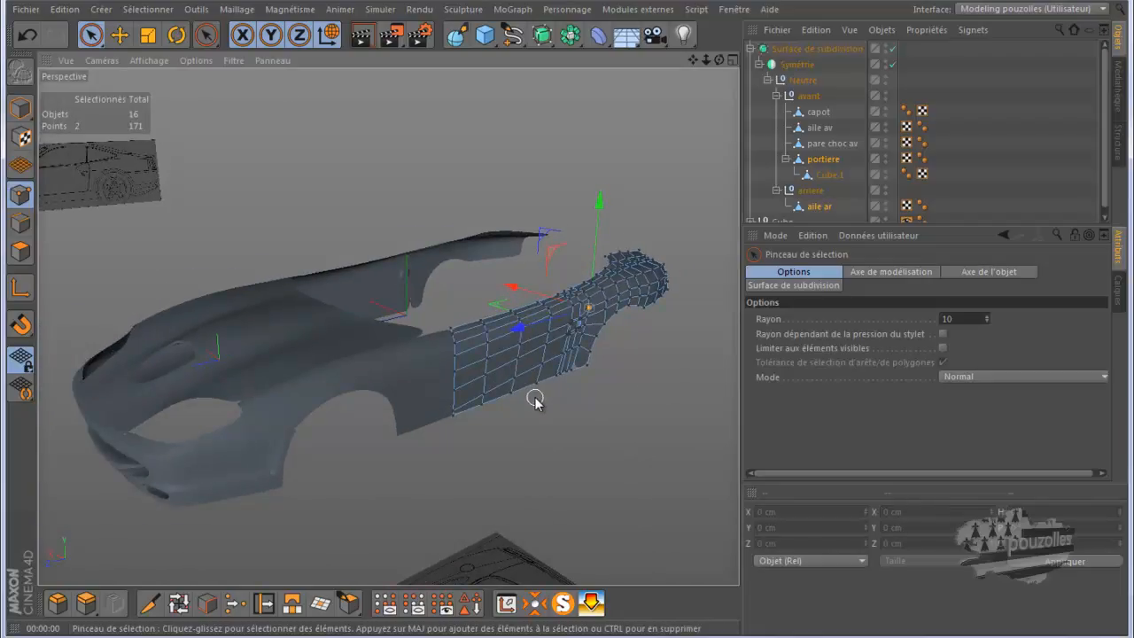
- Hide the avant group and turn off the Subdivision Surface to show the rear fender's cage over the front blueprint
double_click(885, 95)
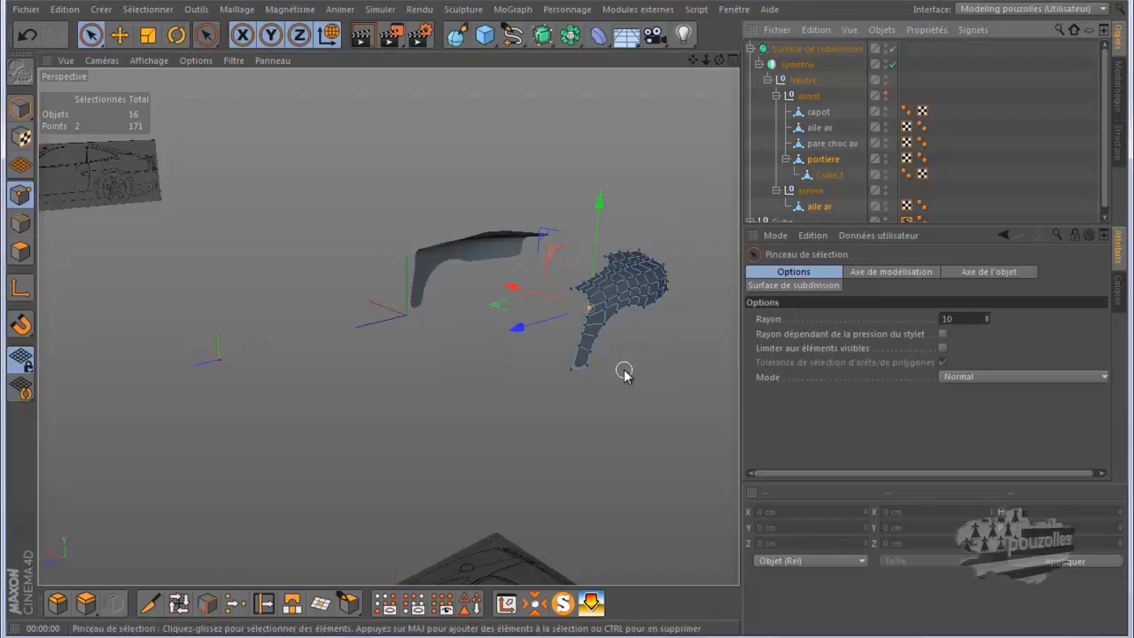
alt+drag(577, 412, 564, 415)
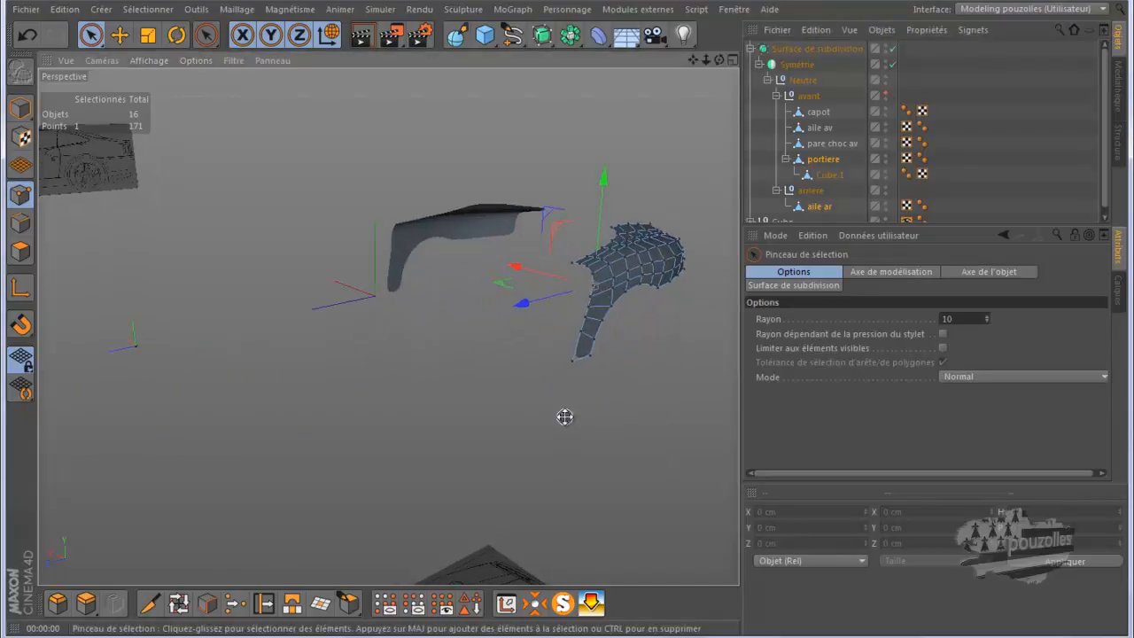
middle_click(565, 420)
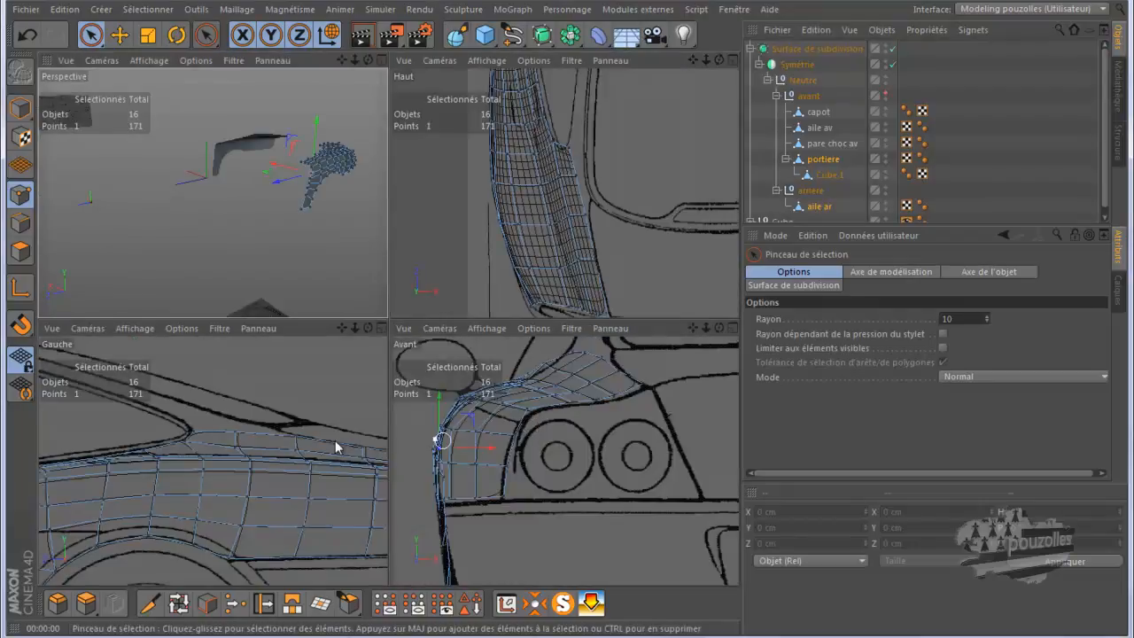
middle_click(504, 401)
scroll(609, 382, down, 3)
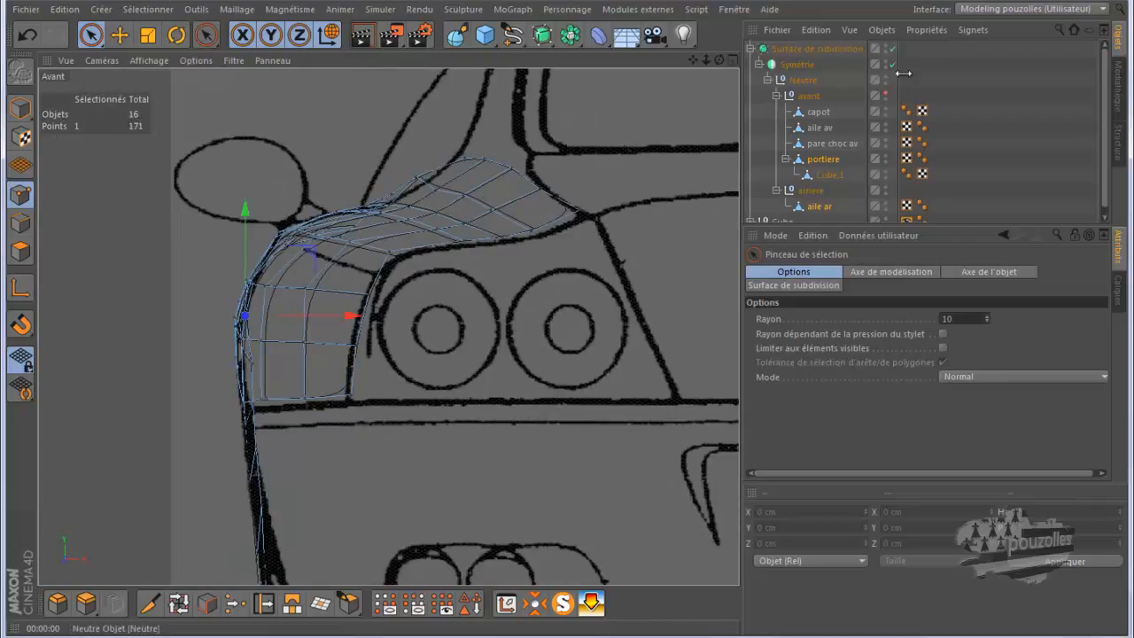
click(893, 47)
scroll(376, 162, up, 5)
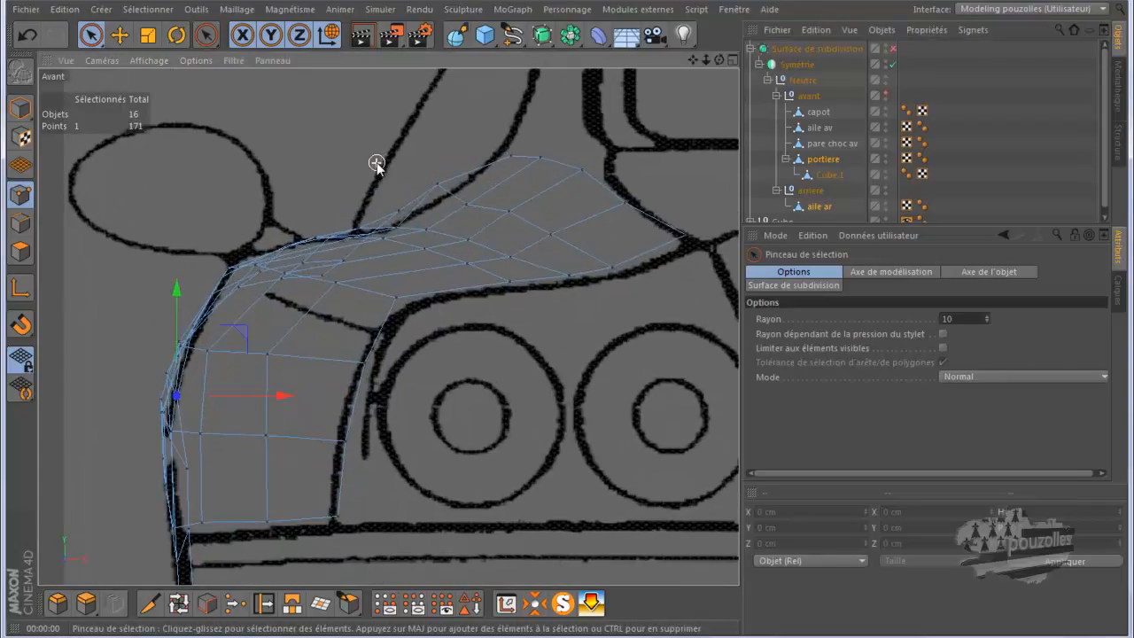
- Select the fender's upper-edge point that strays from the front blueprint line and locate it on the mesh in perspective
shift+click(407, 219)
ctrl+click(404, 224)
shift+click(403, 224)
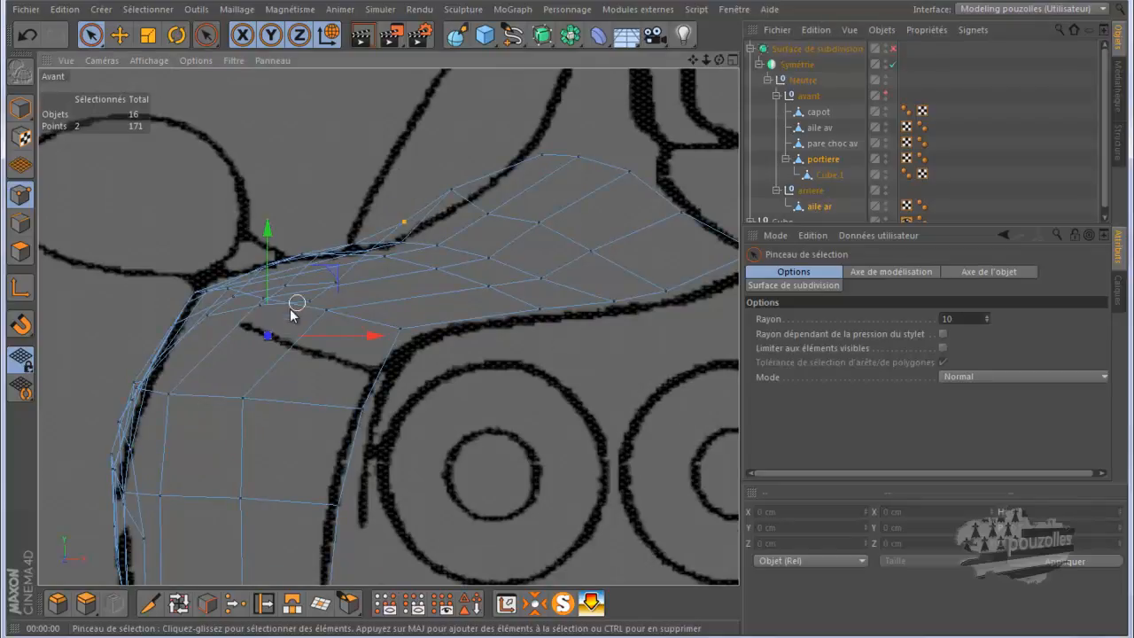
middle_click(266, 335)
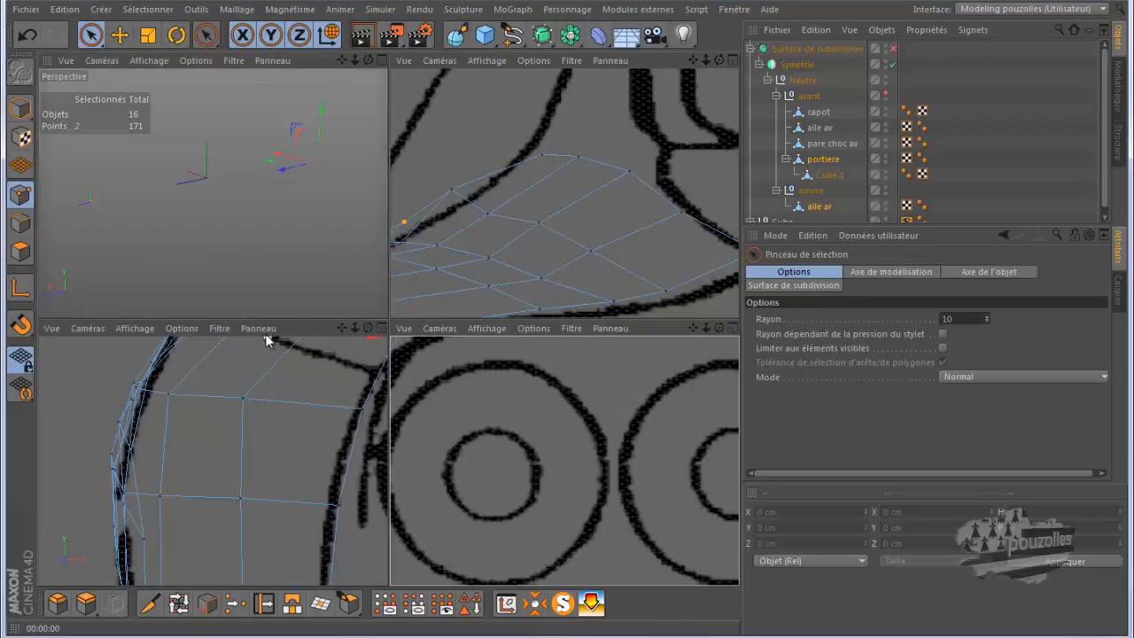
middle_click(298, 256)
mouse_move(721, 58)
mouse_down()
mouse_move(563, 321)
mouse_move(576, 325)
mouse_move(455, 167)
mouse_up()
scroll(254, 226, up, 8)
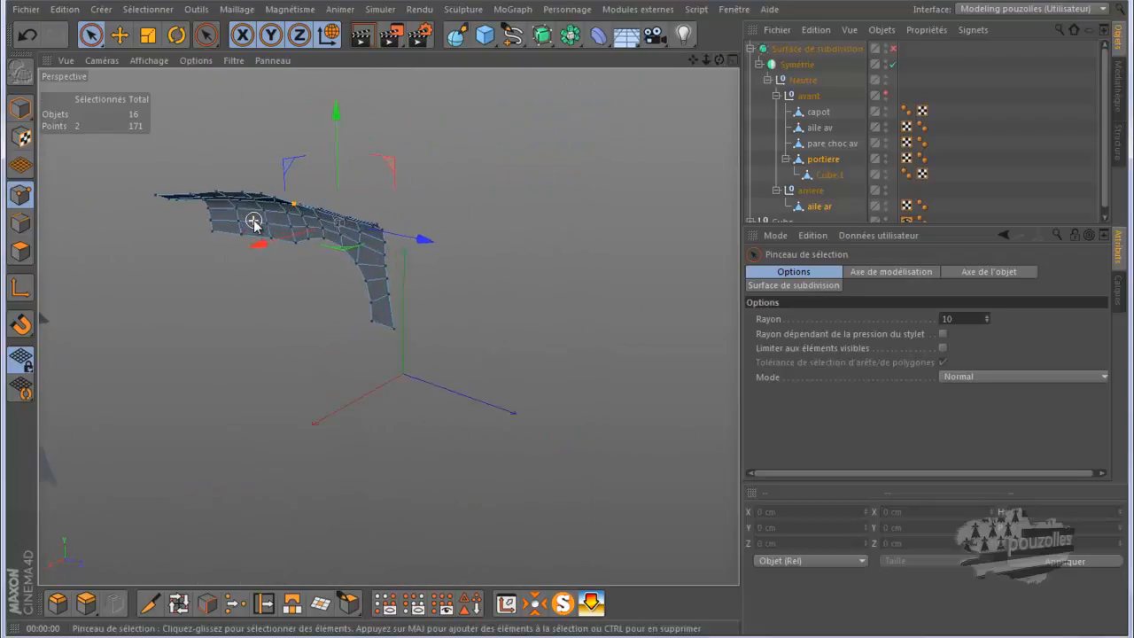
scroll(304, 213, up, 6)
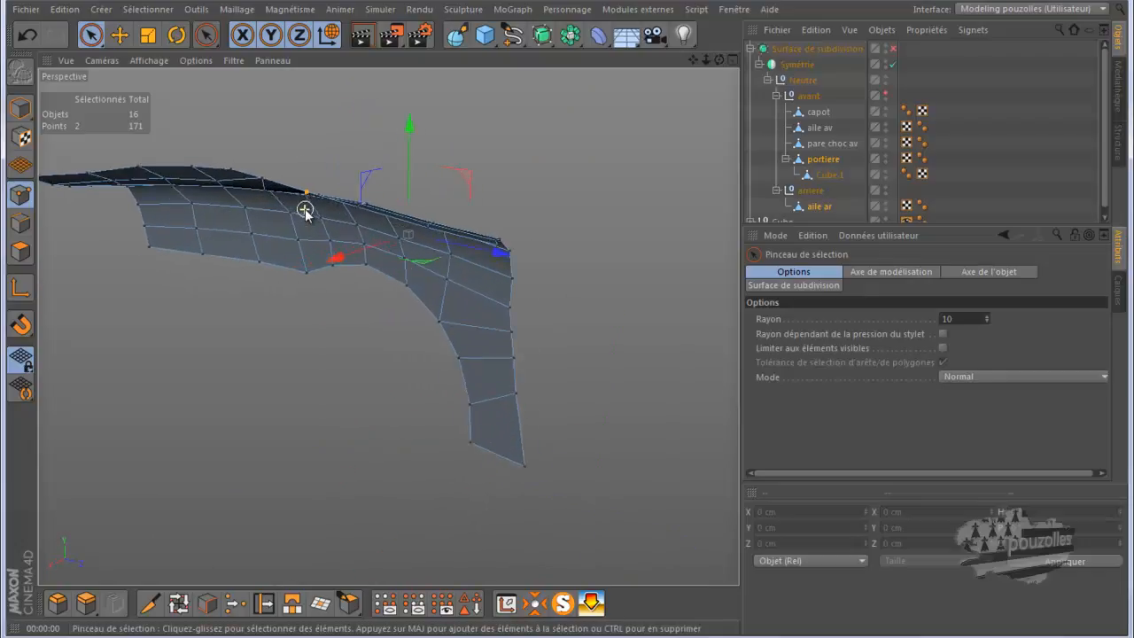
drag(719, 58, 568, 322)
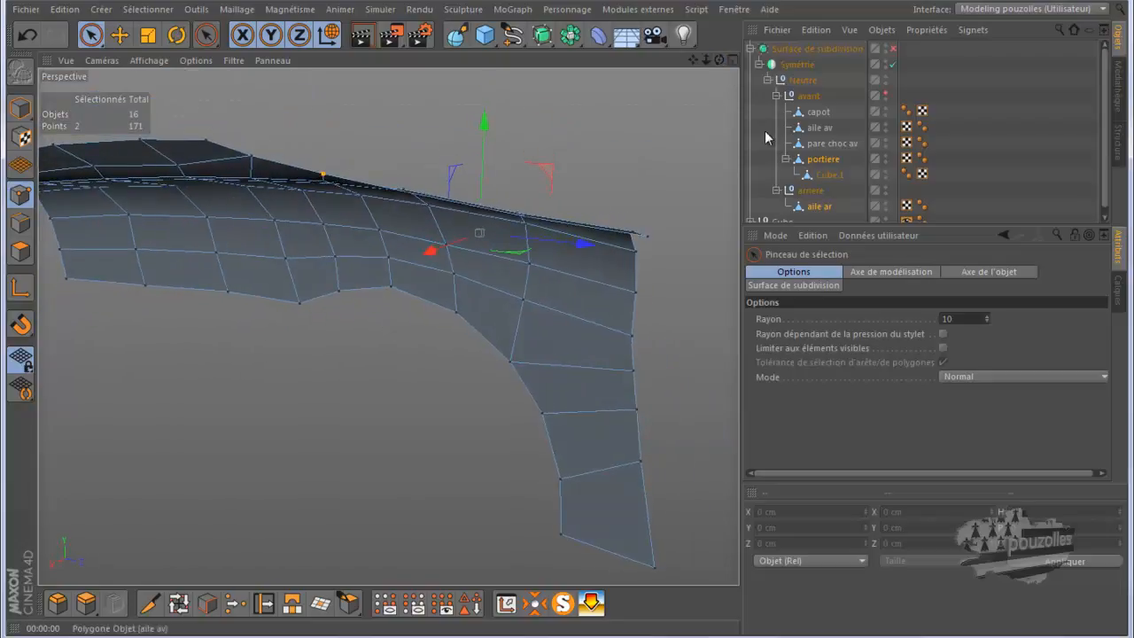
- Restrict the editing selection to the aile ar object alone, keeping the avant group hidden
click(885, 93)
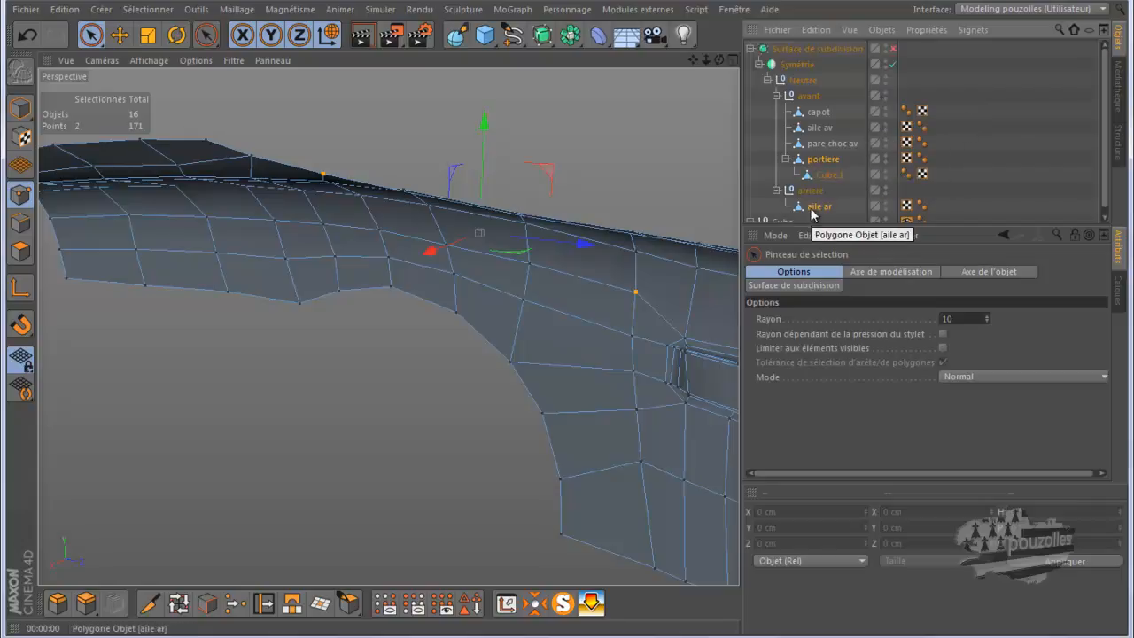
click(590, 136)
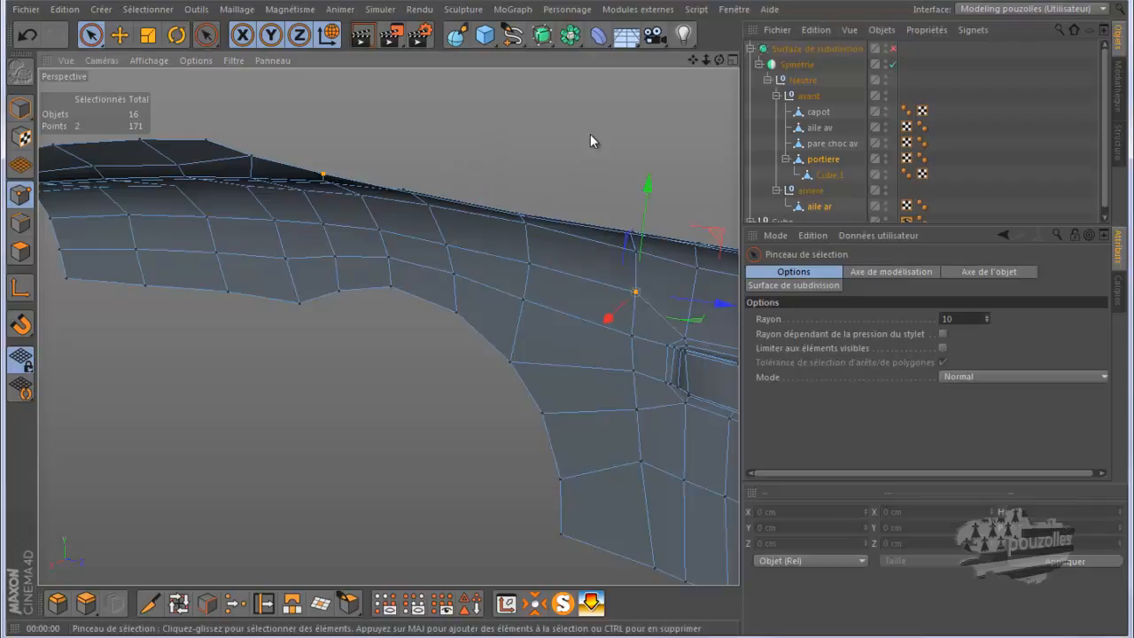
click(818, 208)
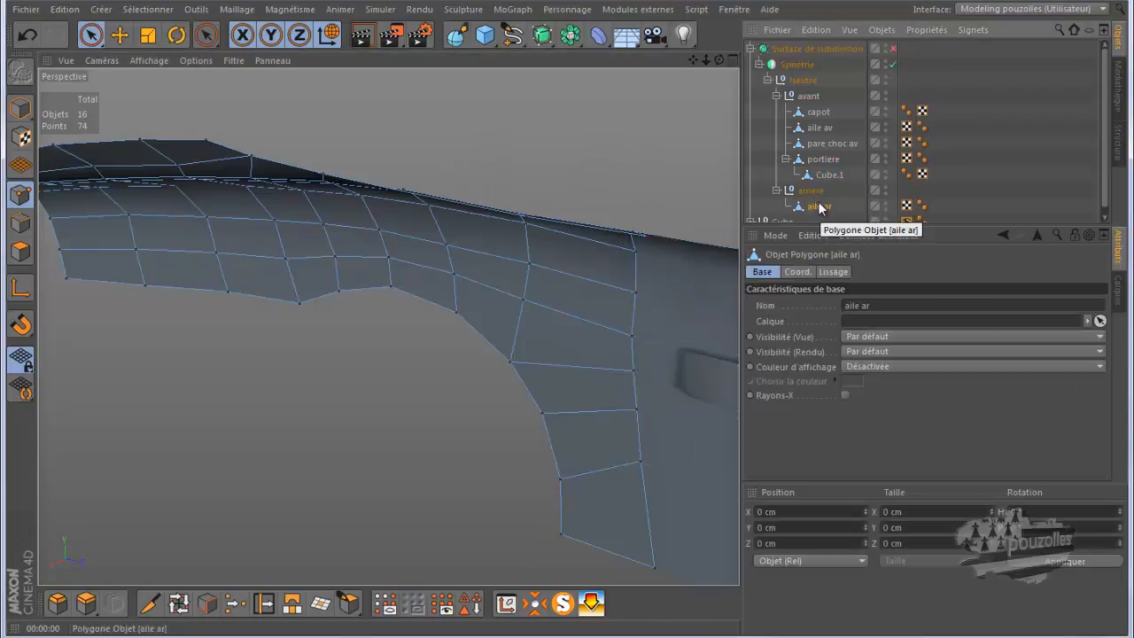
click(891, 96)
click(887, 94)
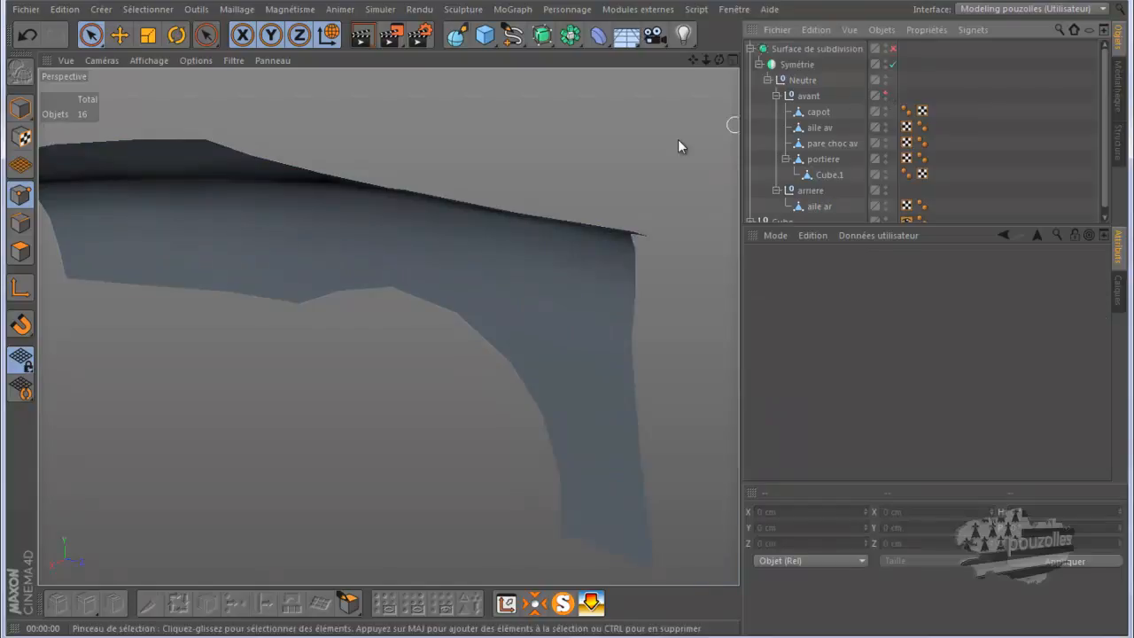
click(817, 207)
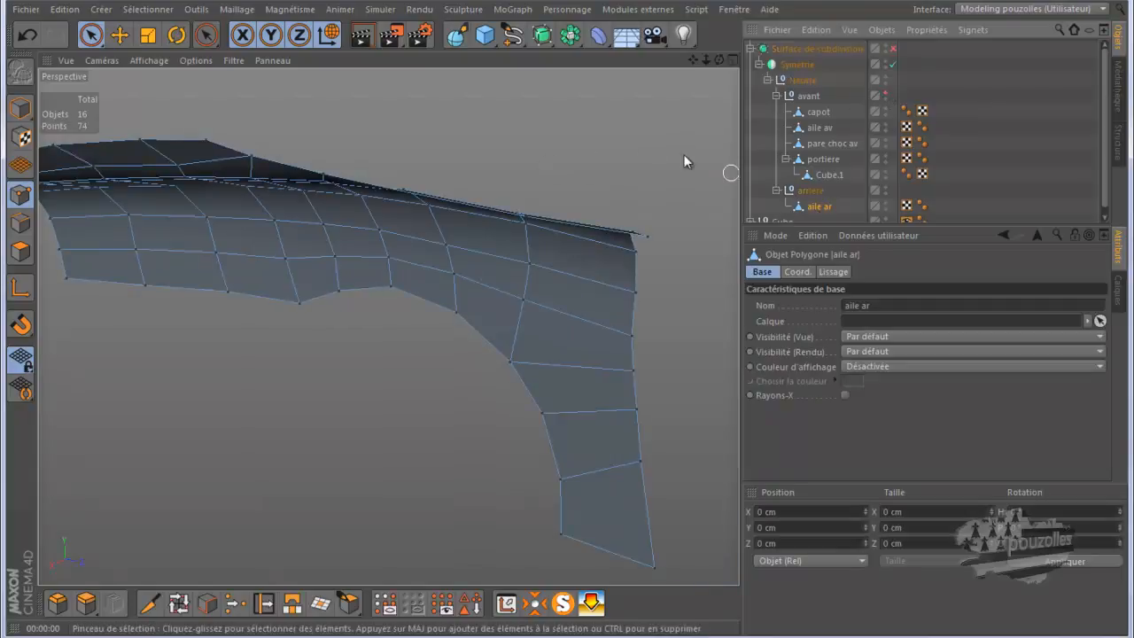
- In the front view, lower two upper-edge fender points onto the blueprint curve and shift the topmost one outward to about X -456.8 cm
drag(719, 57, 567, 316)
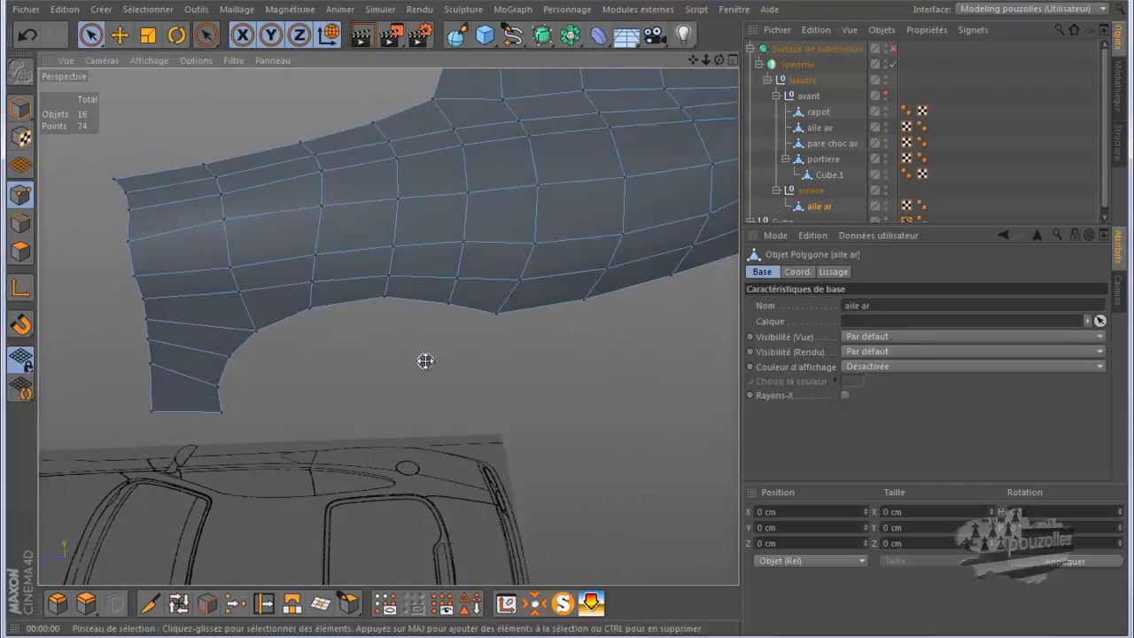
middle_click(418, 369)
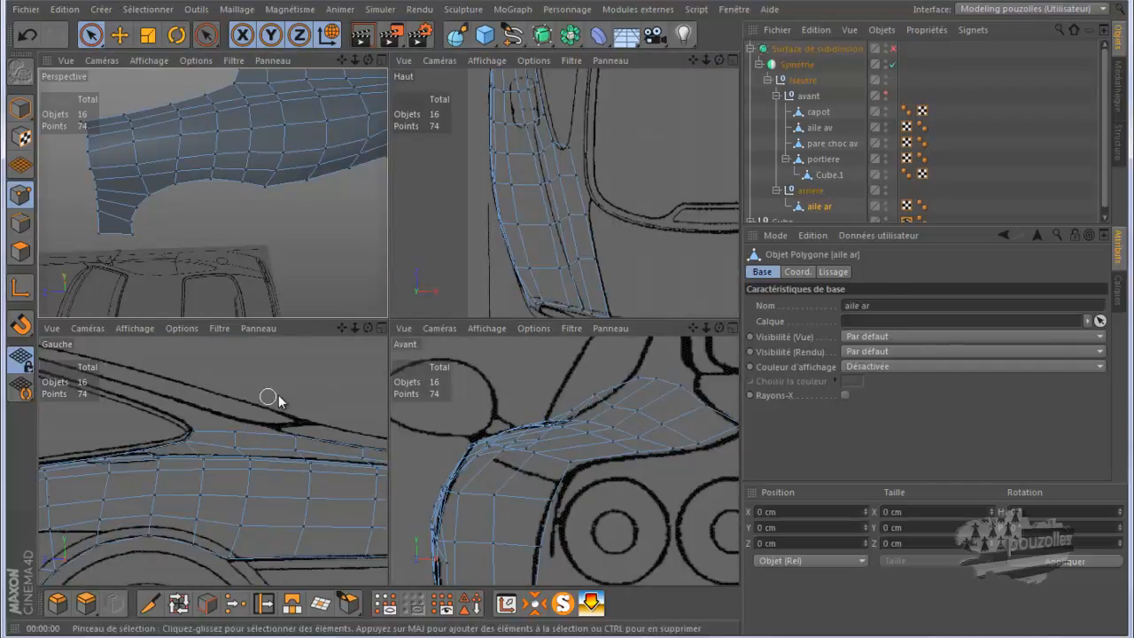
middle_click(537, 393)
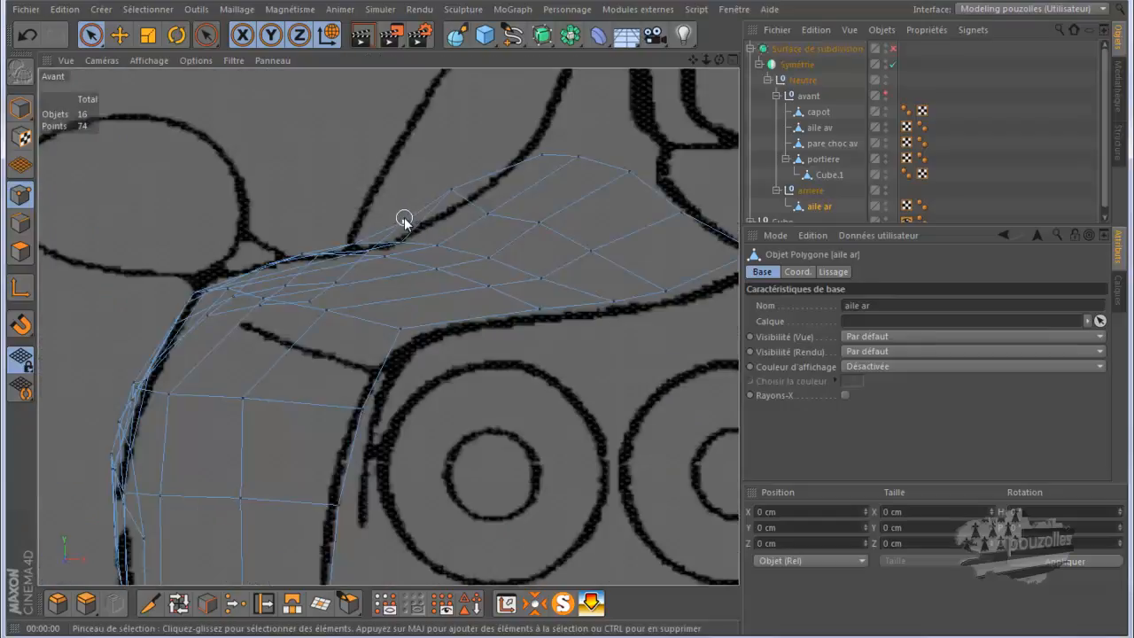
click(404, 221)
drag(404, 179, 405, 196)
click(447, 189)
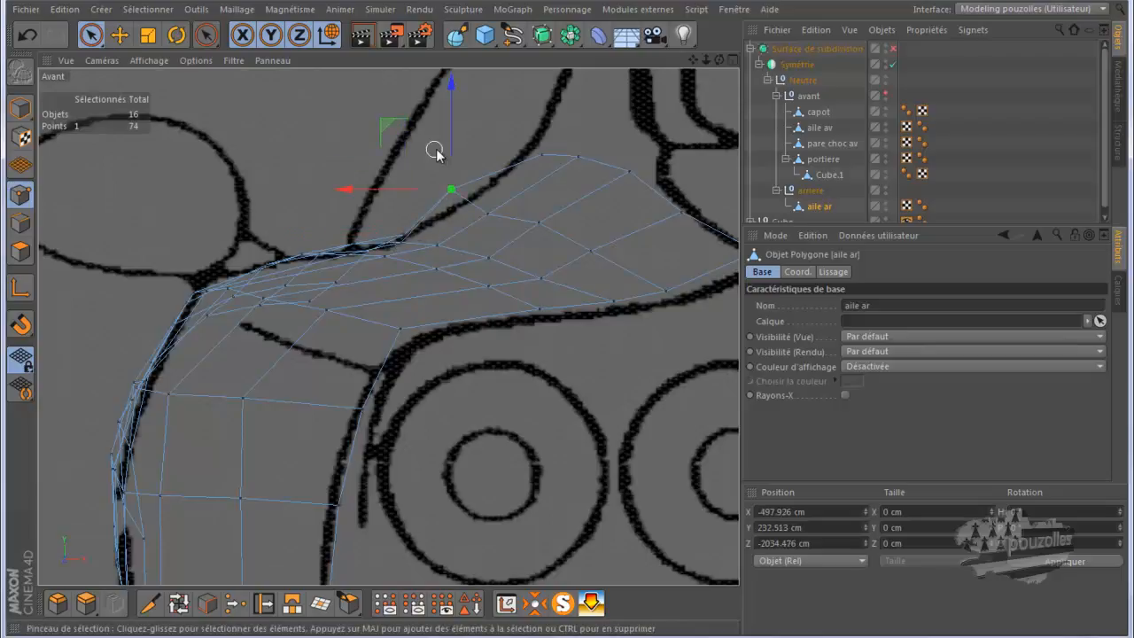
drag(449, 135, 451, 155)
click(540, 155)
drag(485, 111, 458, 96)
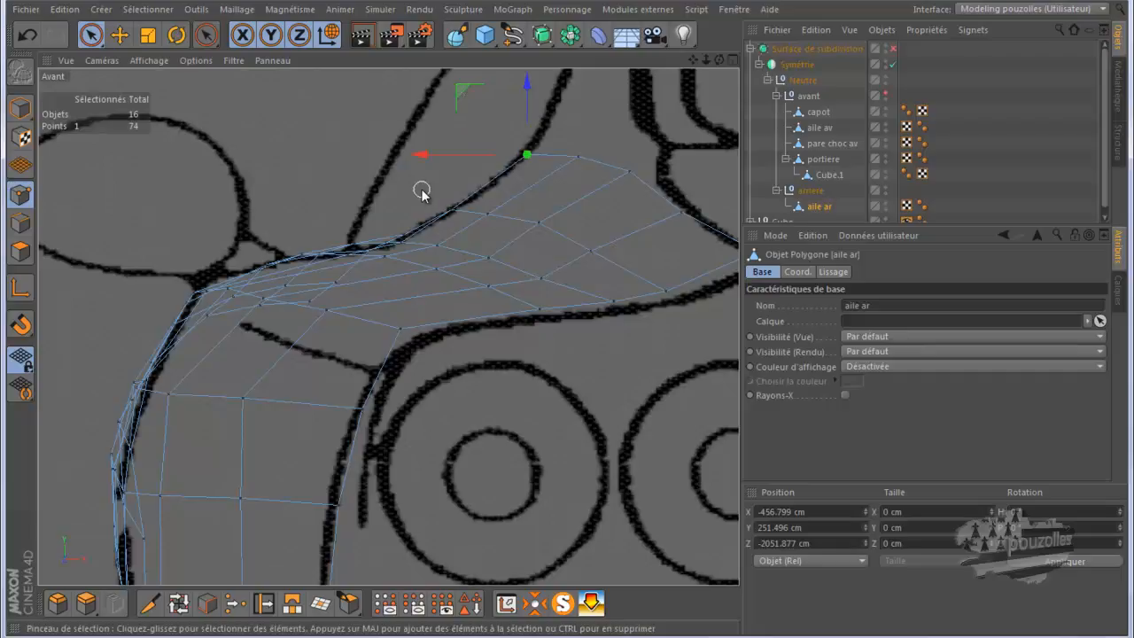
- Raise the fender point below the side window's rear corner to about Y 232.1 cm and move it inward to about X -483.7 cm
middle_click(420, 192)
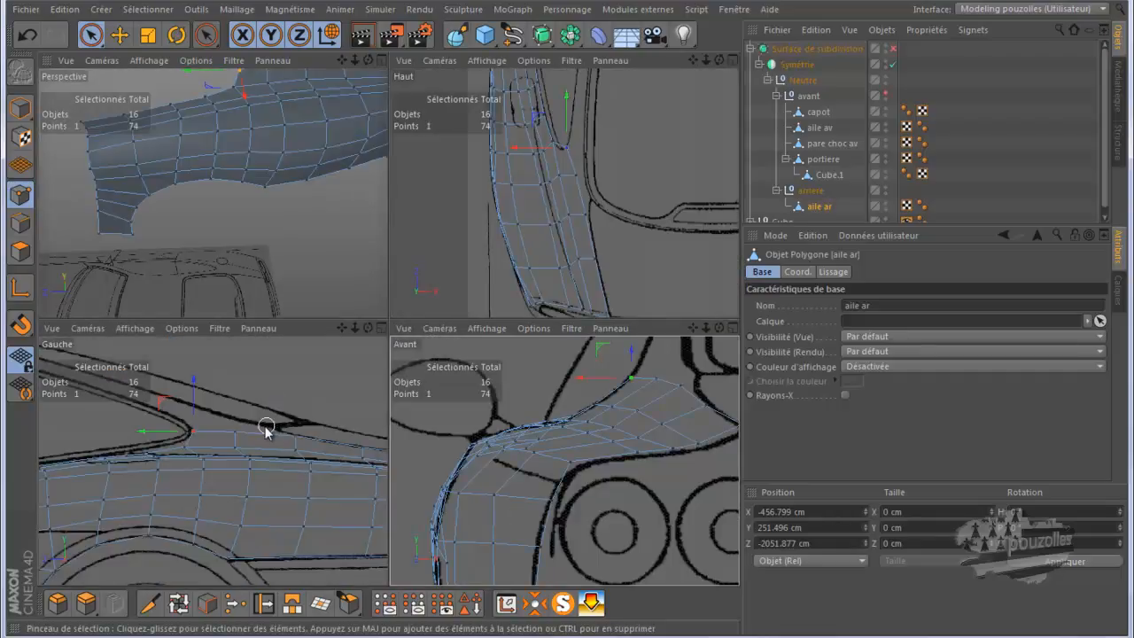
click(180, 448)
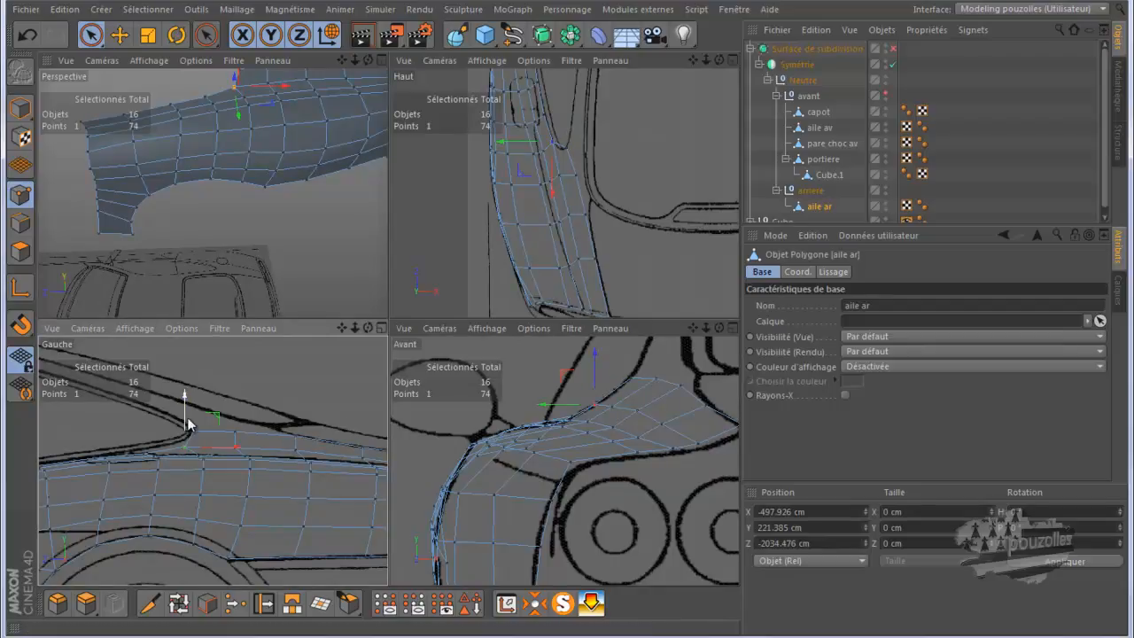
drag(186, 420, 188, 412)
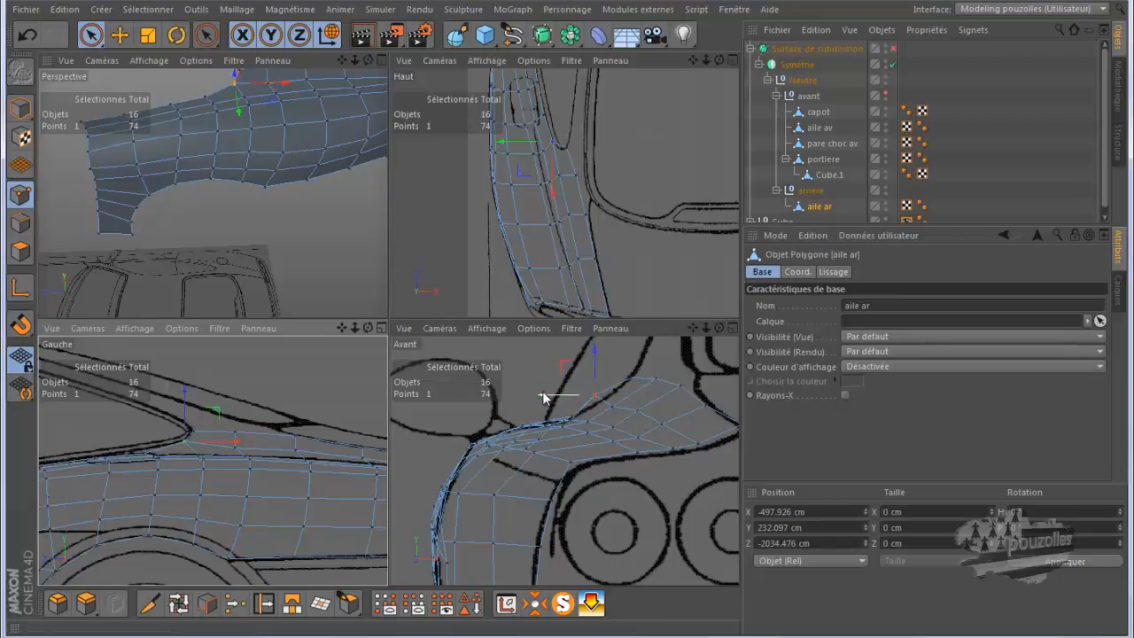
drag(543, 393, 557, 400)
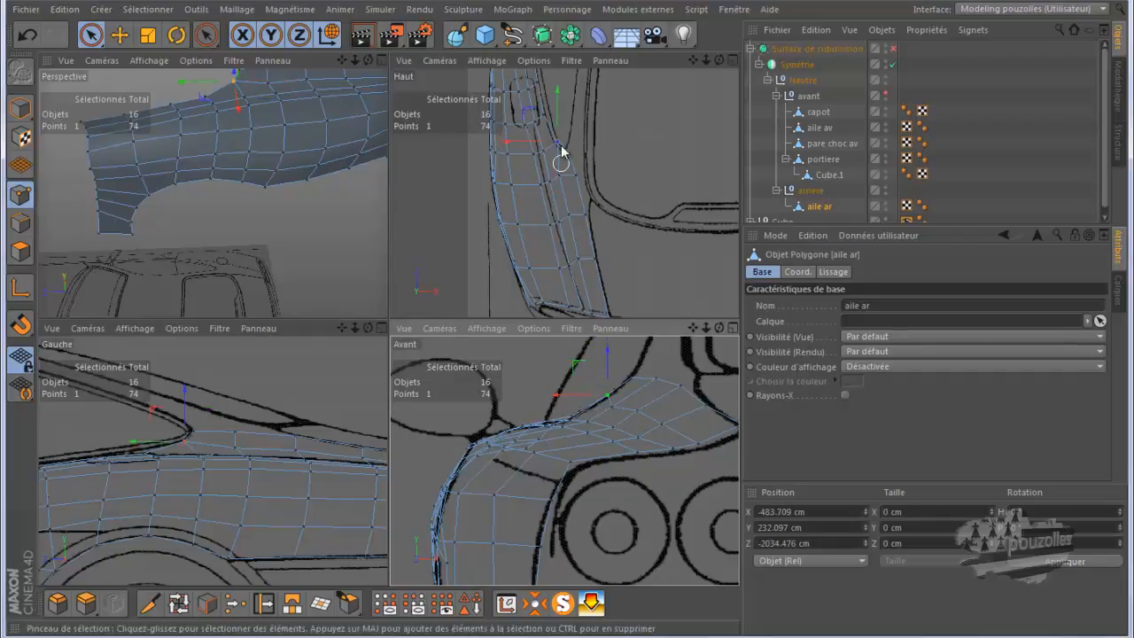
- Fine-tune the window-corner point's X position against the top and front blueprints, ending at about X -482.2 cm
scroll(556, 132, up, 2)
alt+middle_drag(557, 132, 567, 152)
scroll(596, 147, up, 6)
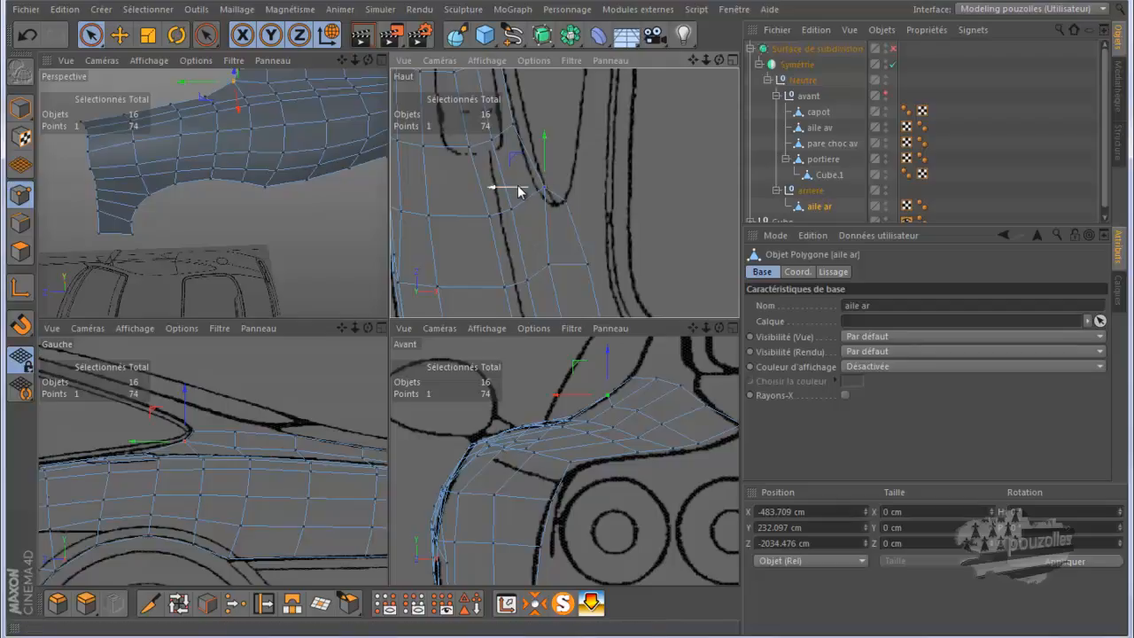
drag(518, 190, 507, 198)
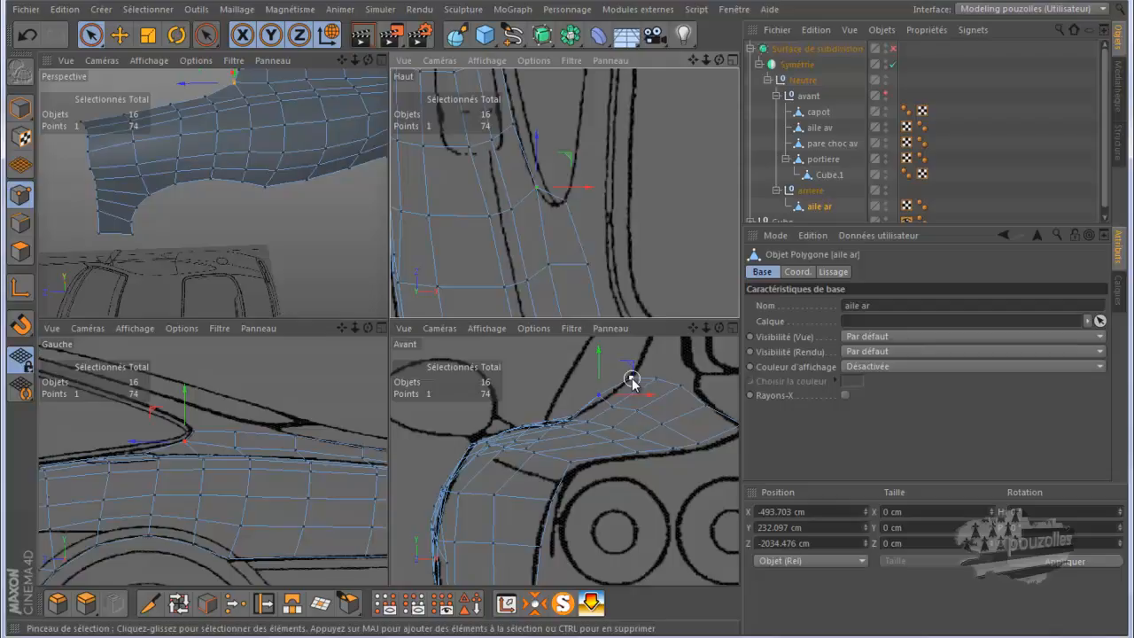
drag(636, 396, 638, 400)
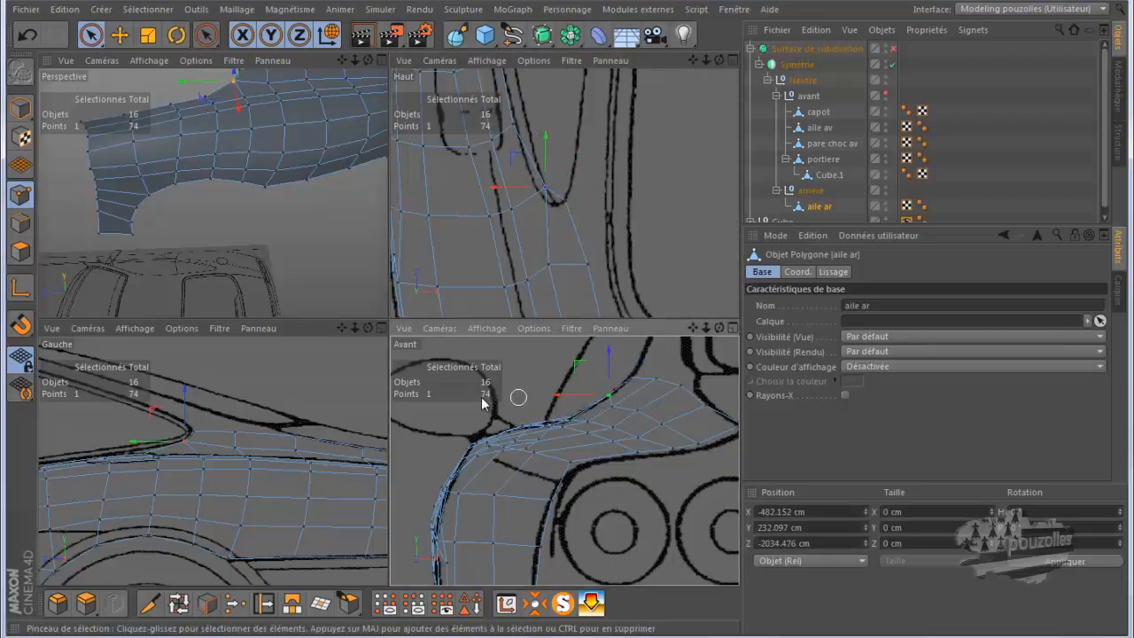
- Turn the Subdivision Surface back on and inspect the rear fender in the perspective view
middle_click(307, 245)
scroll(212, 347, down, 5)
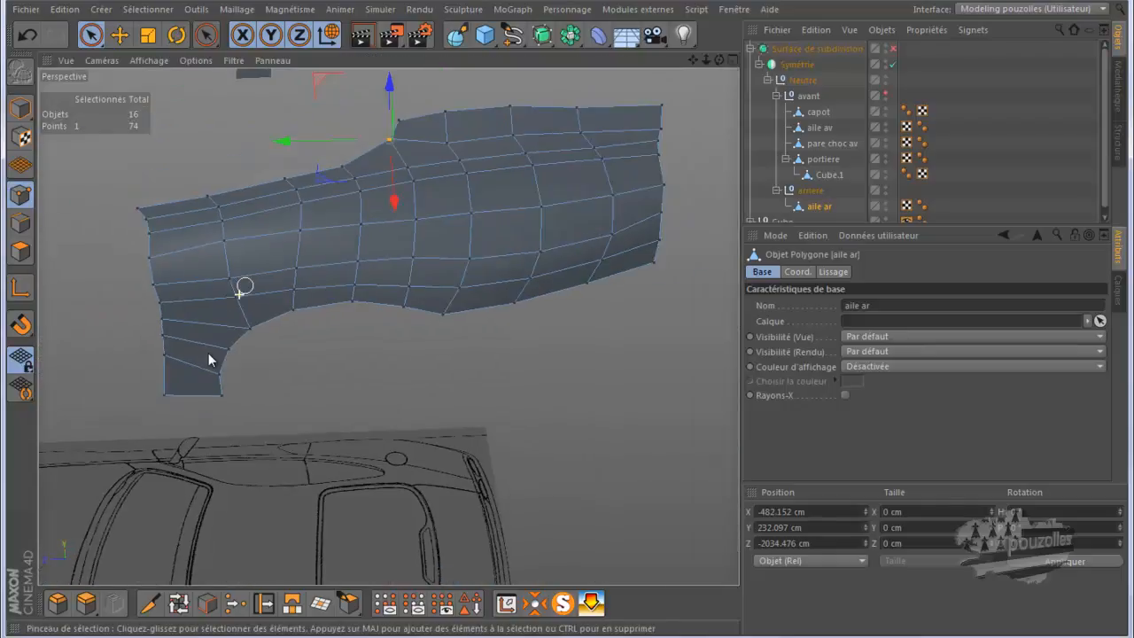
drag(719, 59, 576, 306)
click(893, 48)
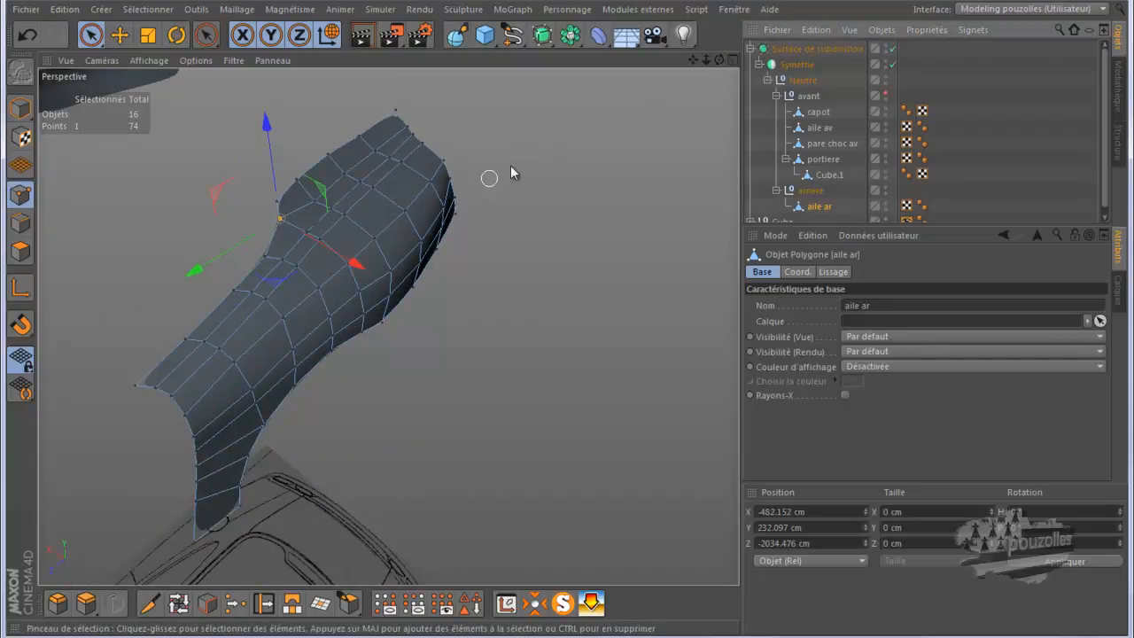
- In the perspective view, raise two points of the inner row behind the fender's crease, the forward one to about Y 198.2 cm
mouse_move(720, 60)
mouse_down()
mouse_move(577, 321)
mouse_move(573, 312)
mouse_move(573, 324)
mouse_move(516, 331)
mouse_move(573, 324)
mouse_move(412, 262)
mouse_up()
scroll(480, 267, up, 4)
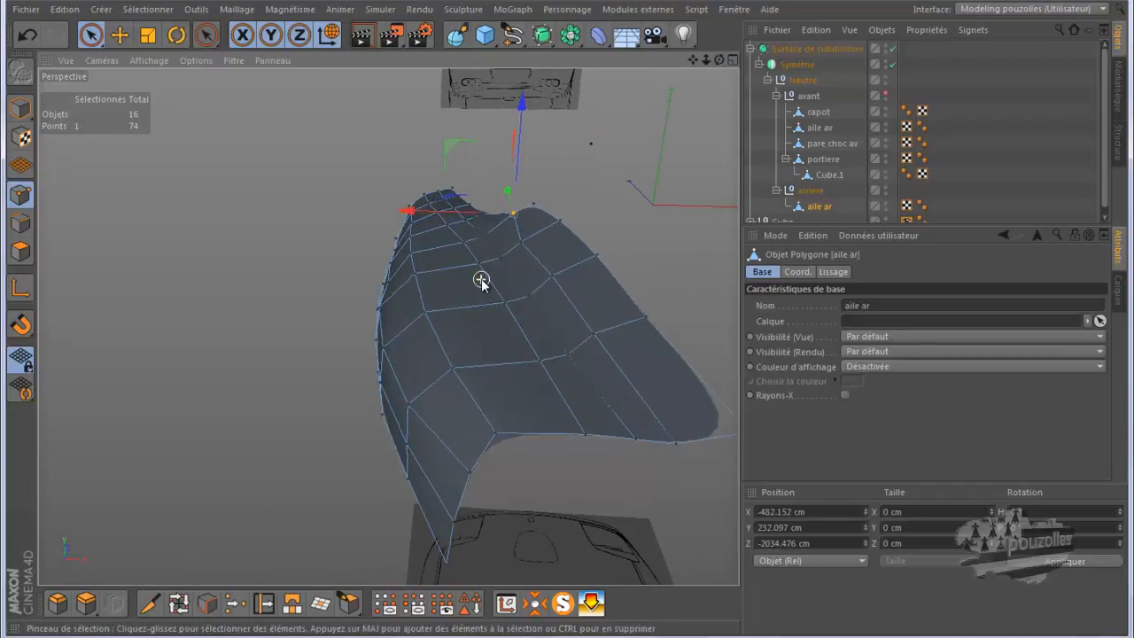
click(568, 352)
drag(574, 301, 573, 298)
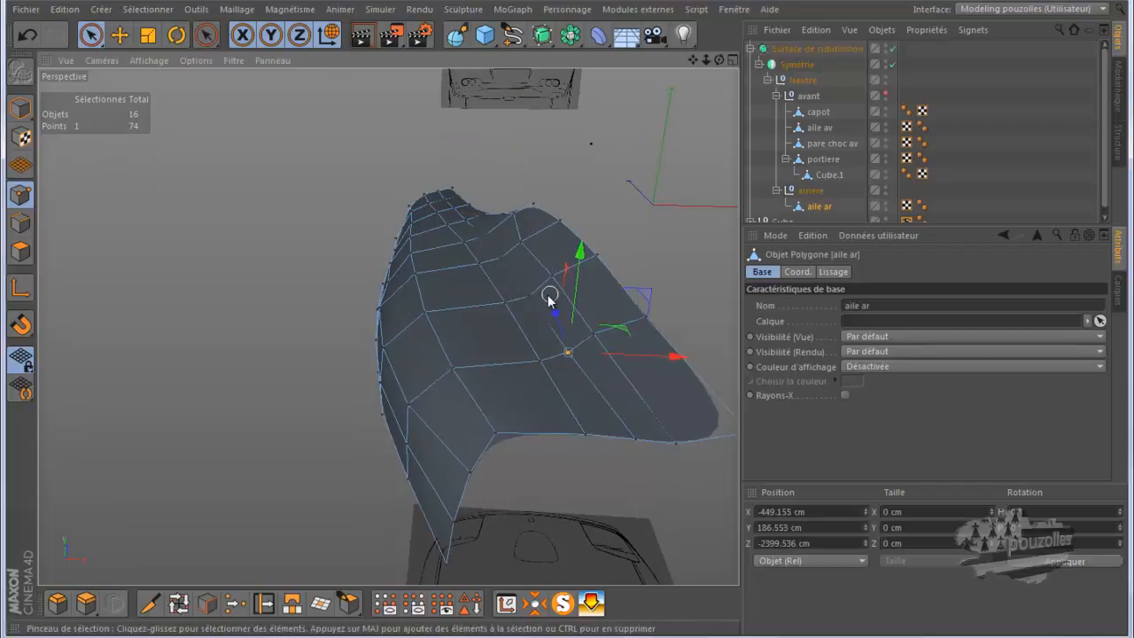
click(529, 297)
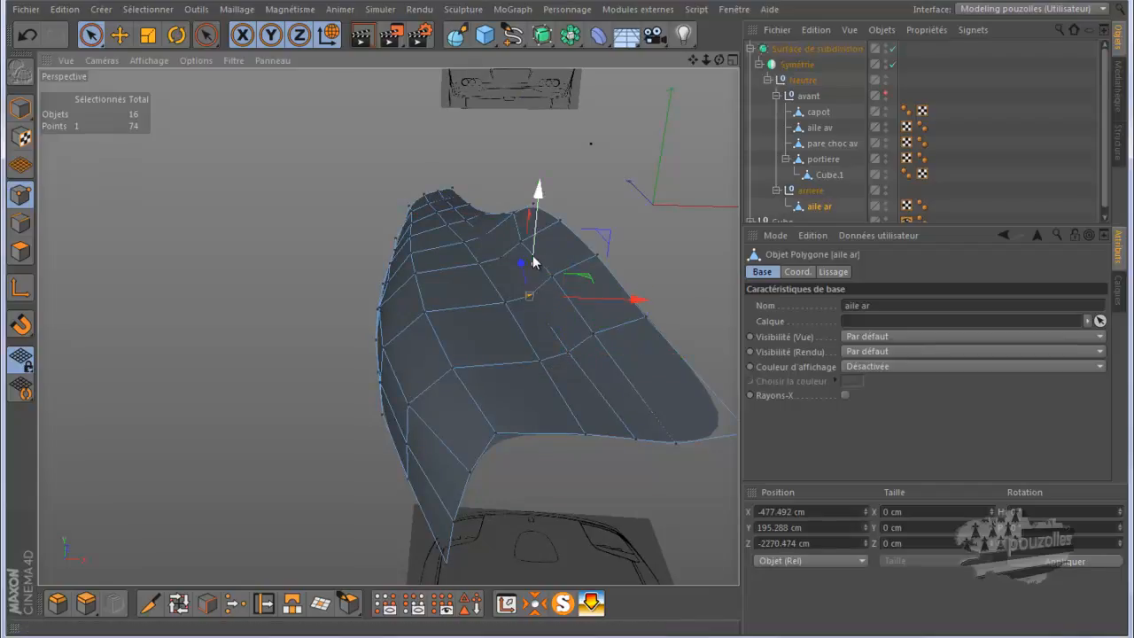
drag(534, 261, 534, 259)
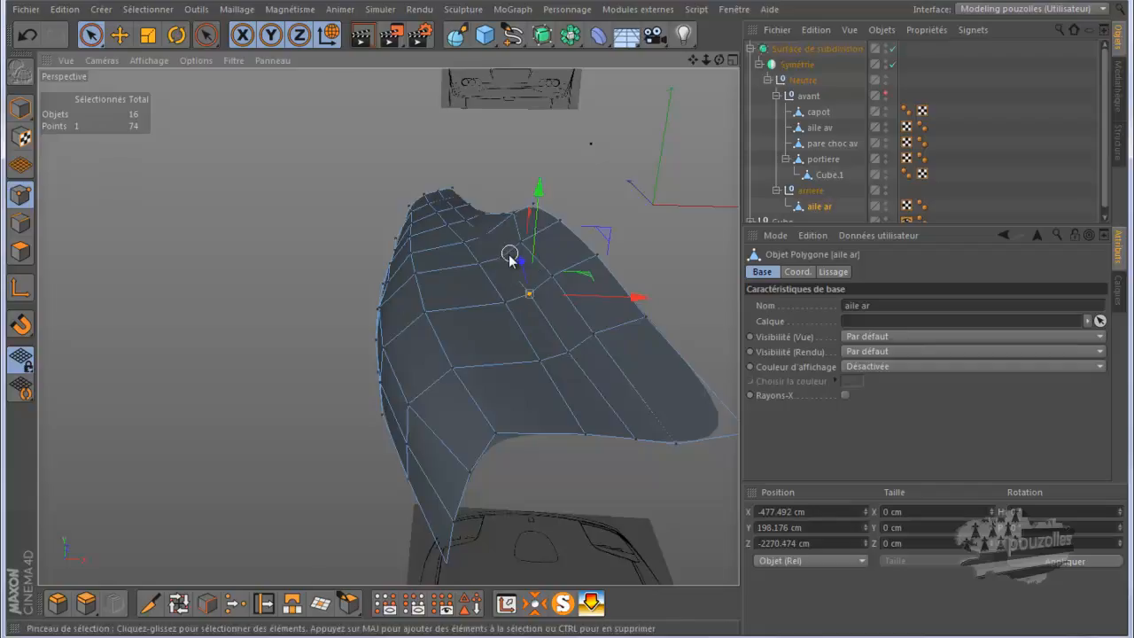
- Raise the next two points forward along the fender crease to about Y 205.3 cm and Y 207.2 cm
click(500, 255)
drag(504, 223, 504, 219)
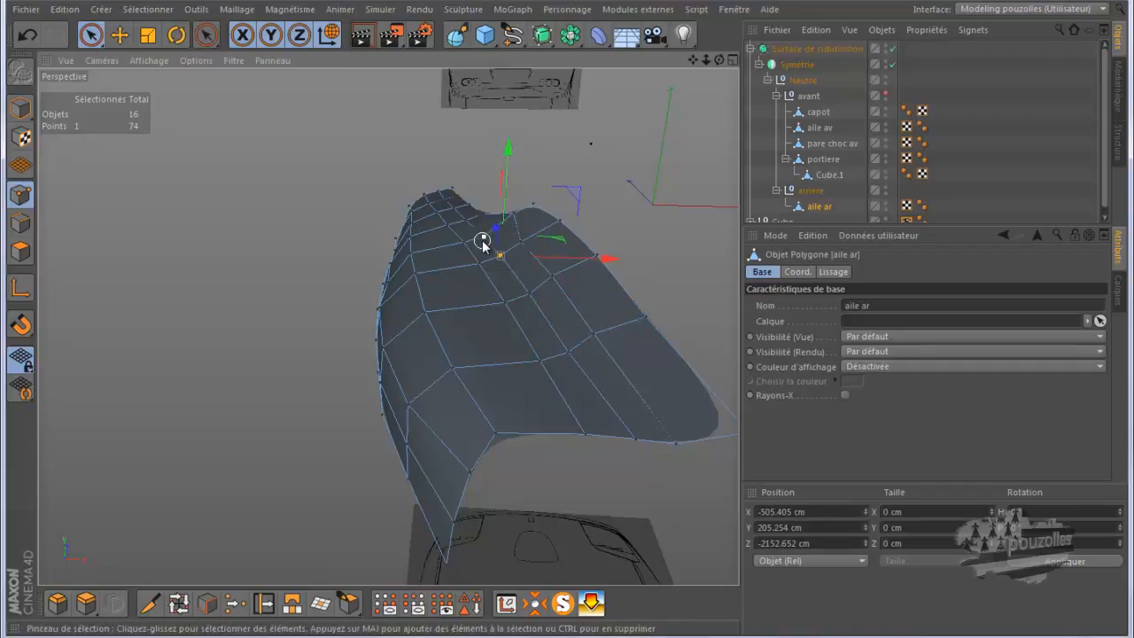
click(482, 209)
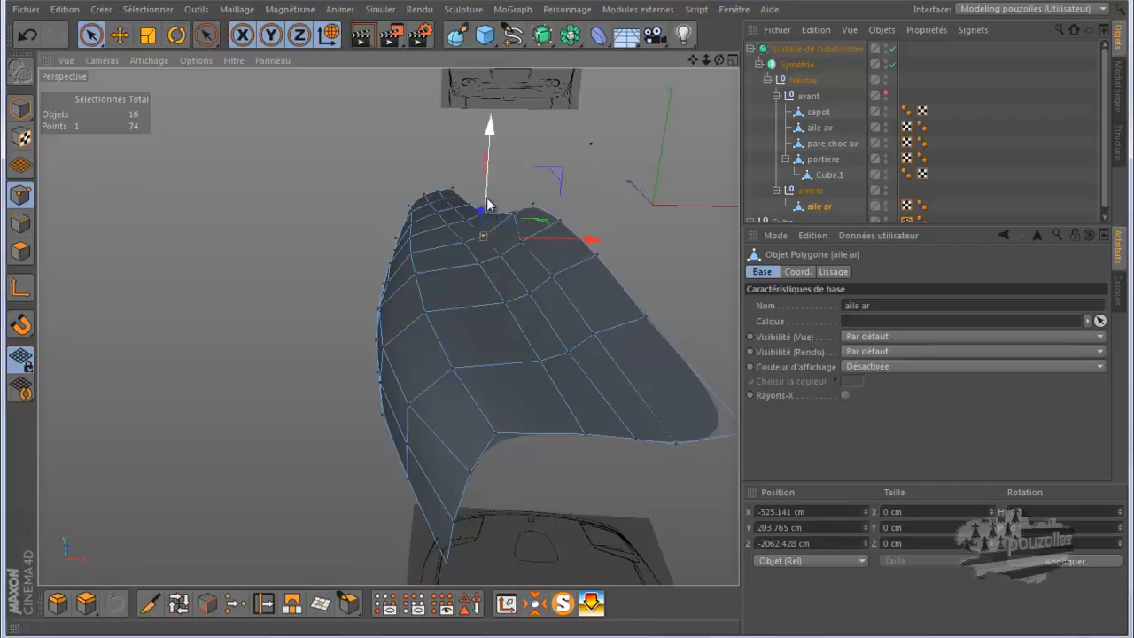
drag(488, 203, 488, 198)
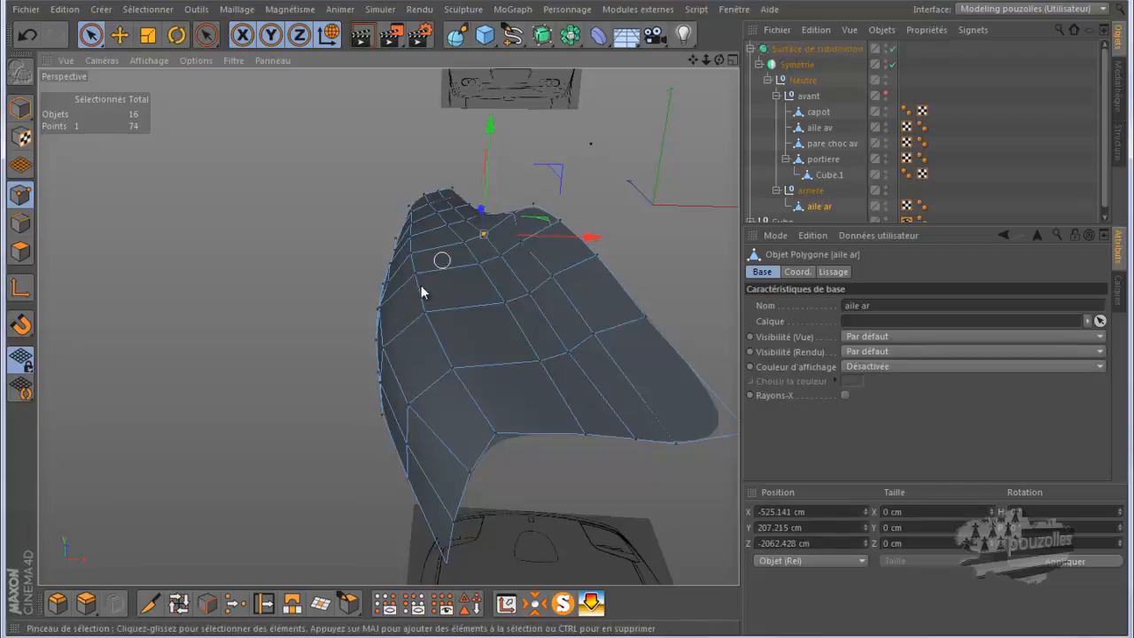
- Fine-tune the front crease points' heights, bringing the foremost one to about Y 208.4 cm, and clear the selection
click(515, 216)
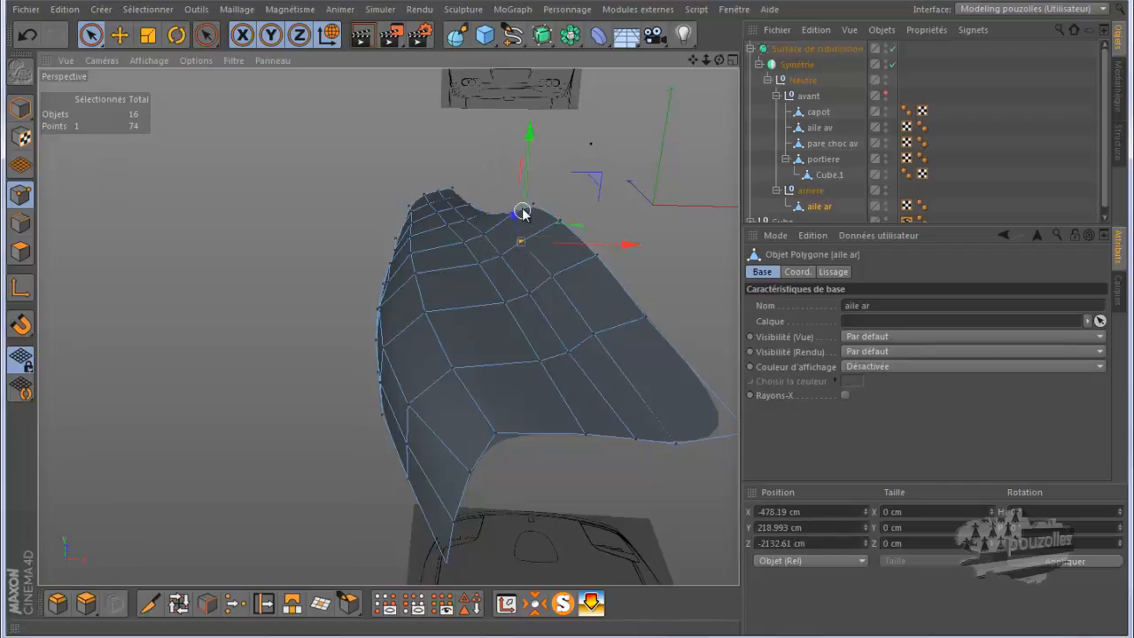
drag(526, 211, 526, 206)
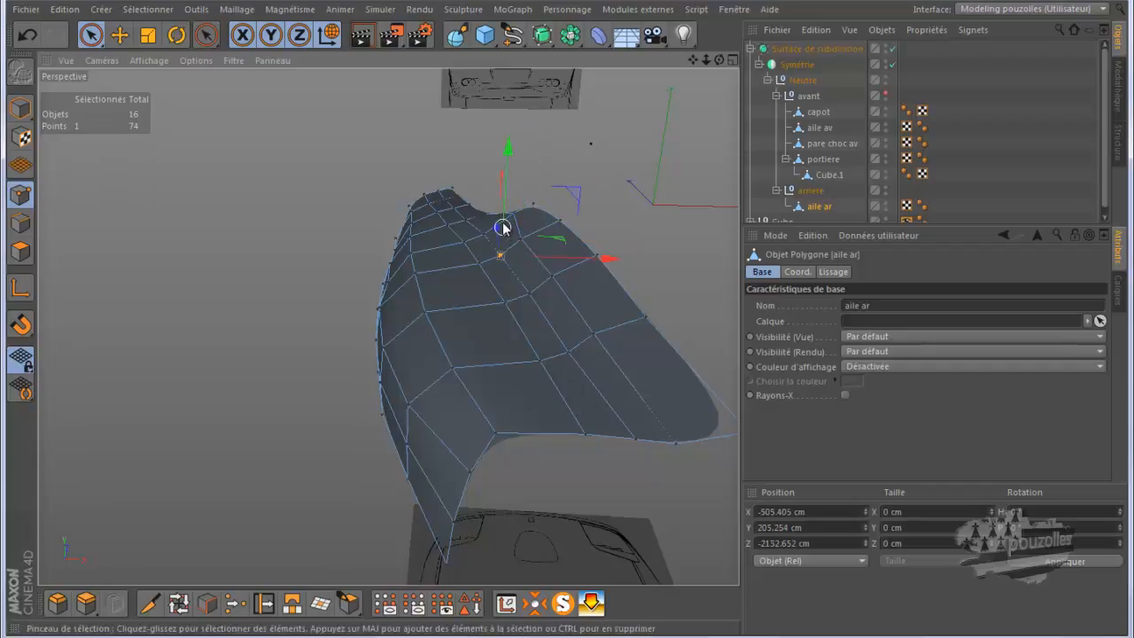
click(501, 227)
drag(505, 220, 499, 212)
click(494, 212)
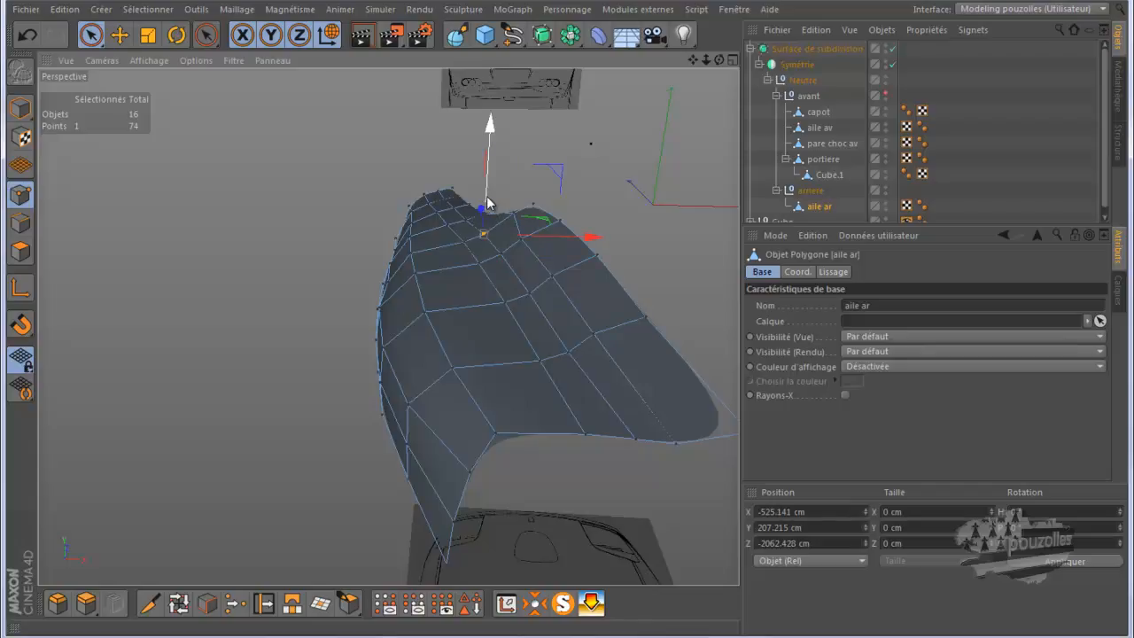
drag(487, 204, 490, 207)
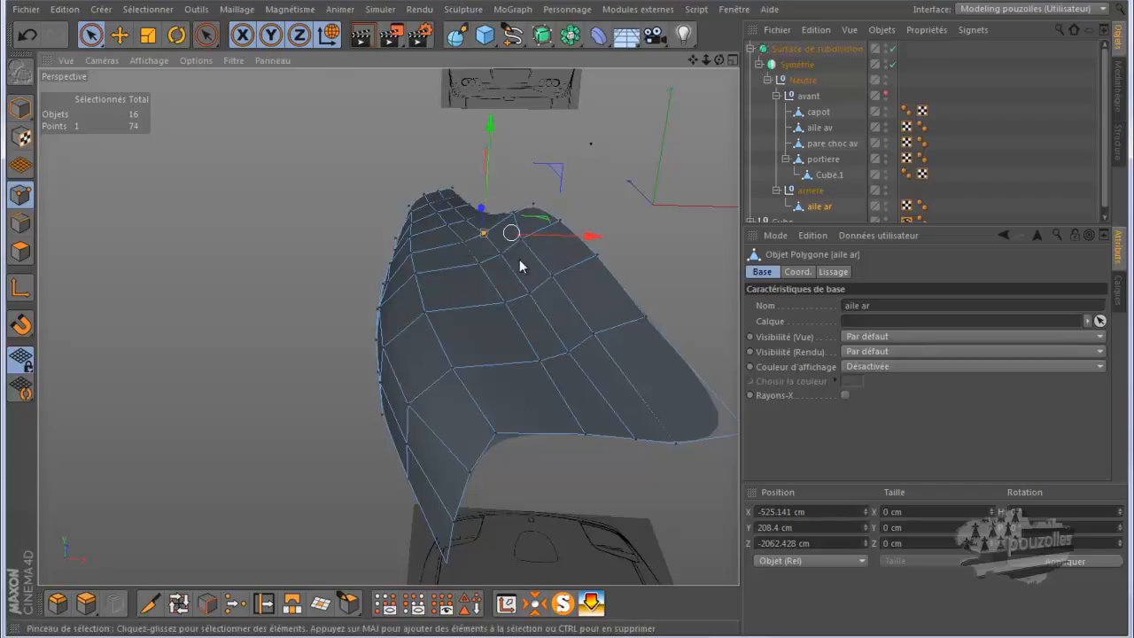
alt+drag(497, 352, 366, 377)
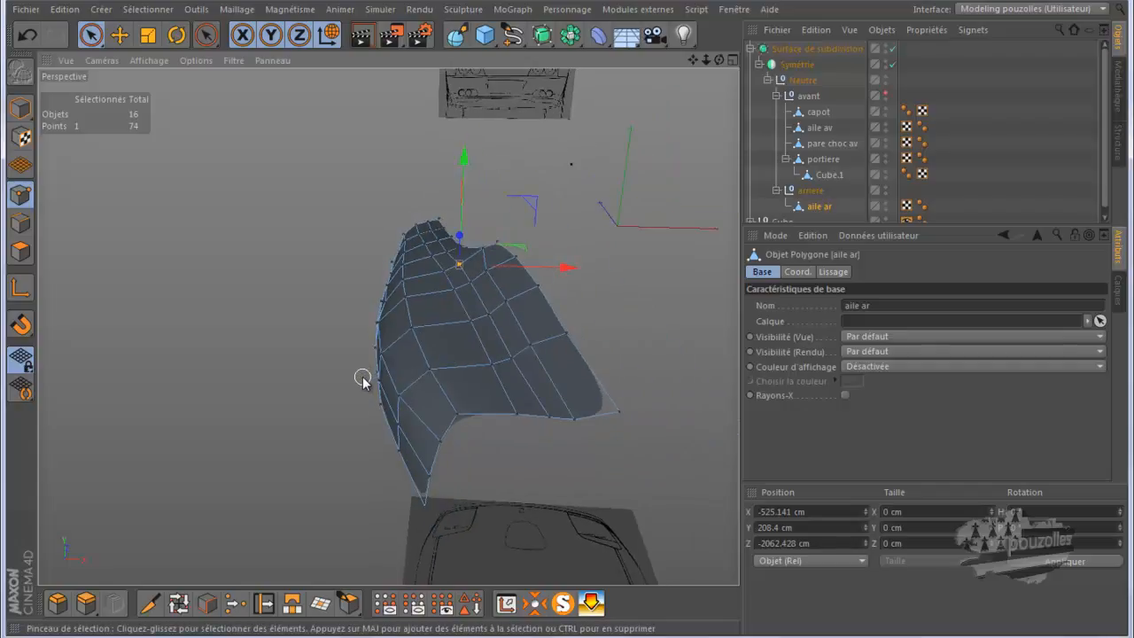
click(537, 422)
- Turn off the Subdivision Surface and show the rear fender in a full-size top view
key(F5)
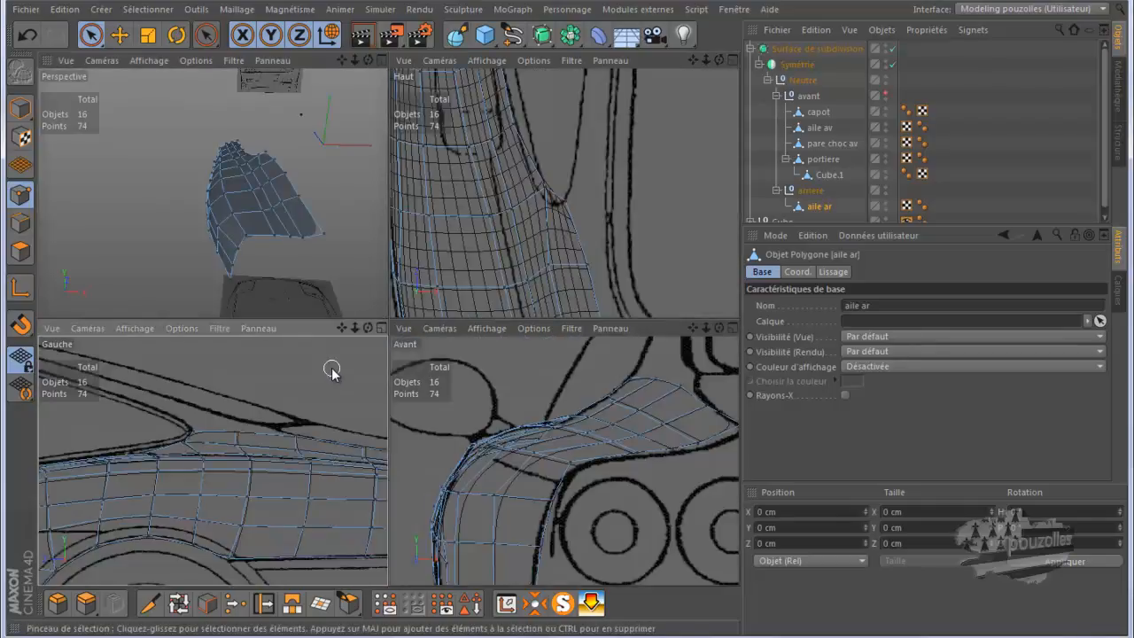
key(q)
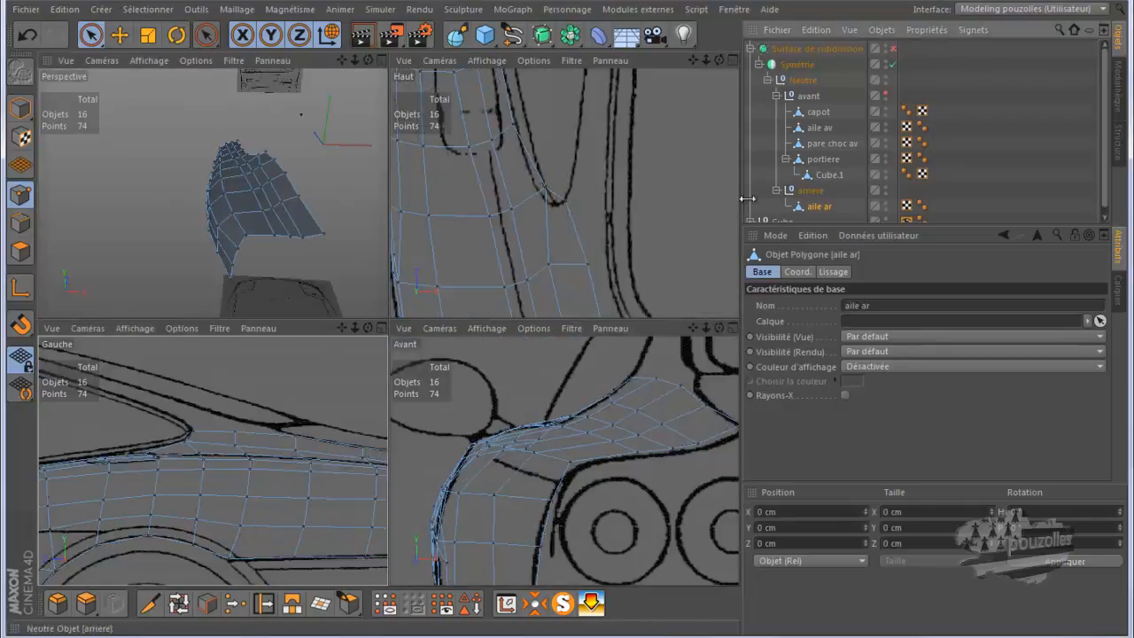
scroll(362, 417, down, 3)
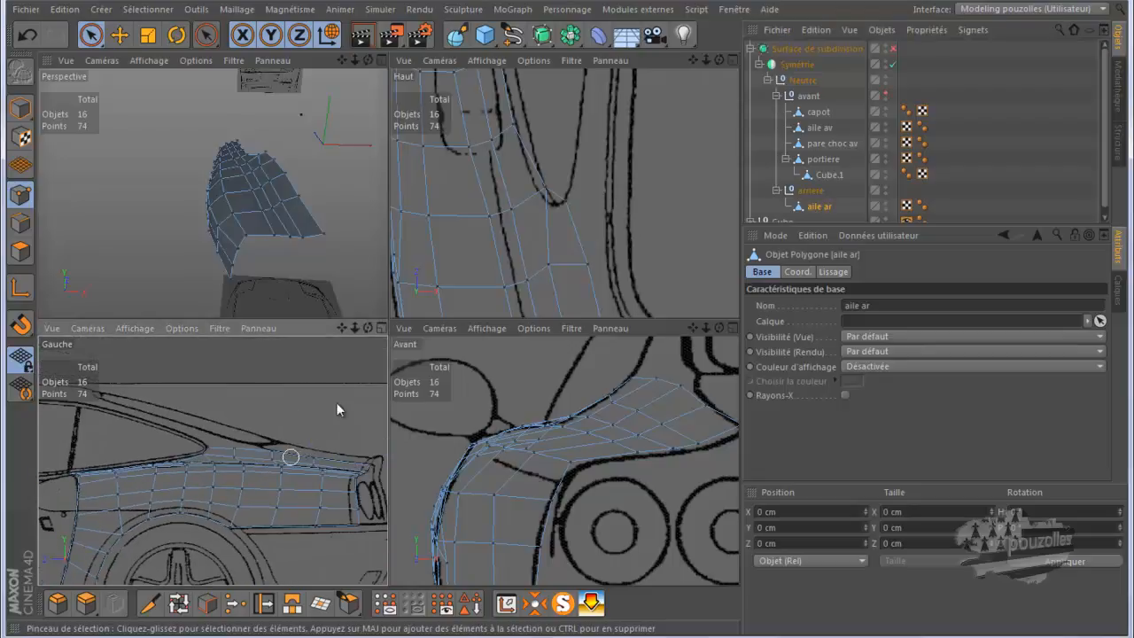
middle_click(447, 285)
scroll(450, 284, up, 3)
scroll(479, 297, down, 4)
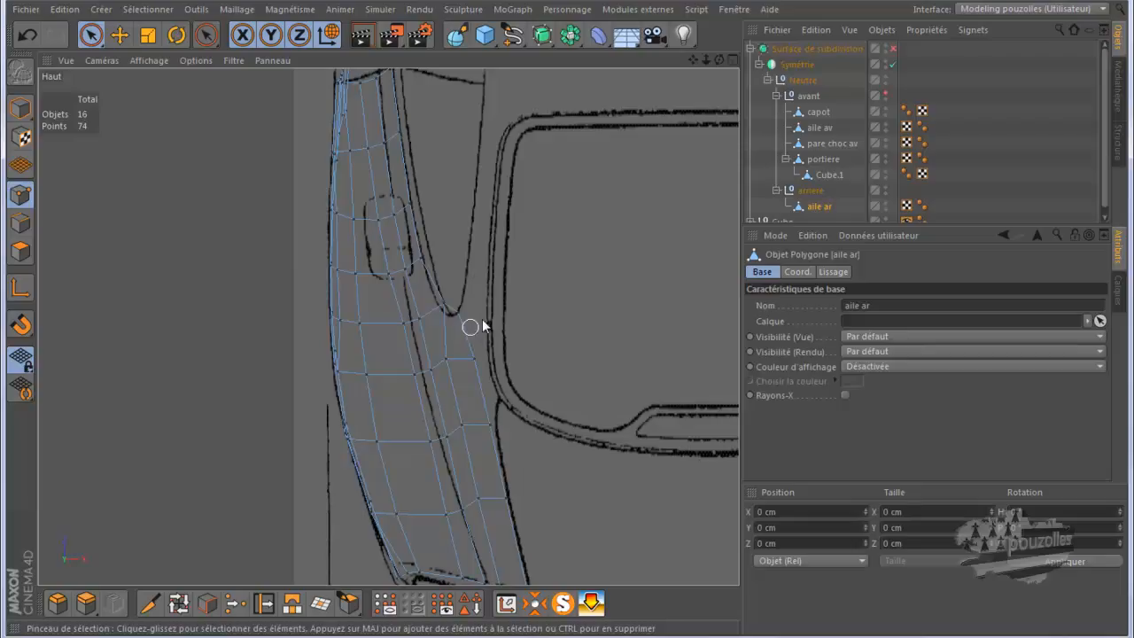
- In the top view, extrude the two foremost edges of the fender's inner border inward toward the rear window outline
click(21, 222)
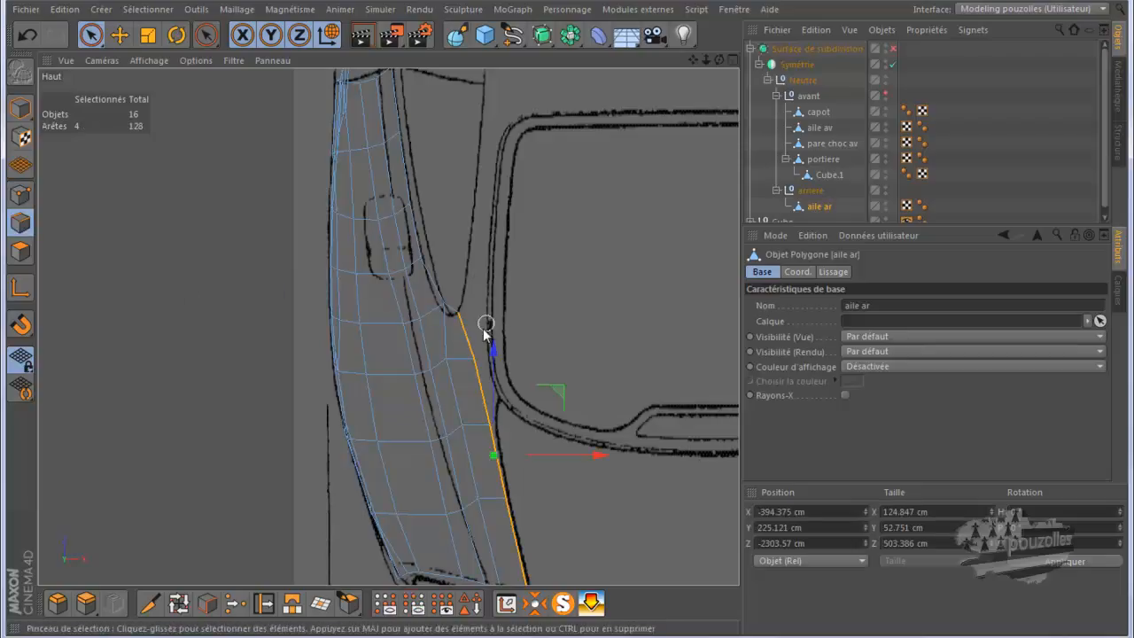
mouse_move(470, 337)
mouse_down()
mouse_move(491, 360)
mouse_move(484, 377)
mouse_up()
shift+click(485, 381)
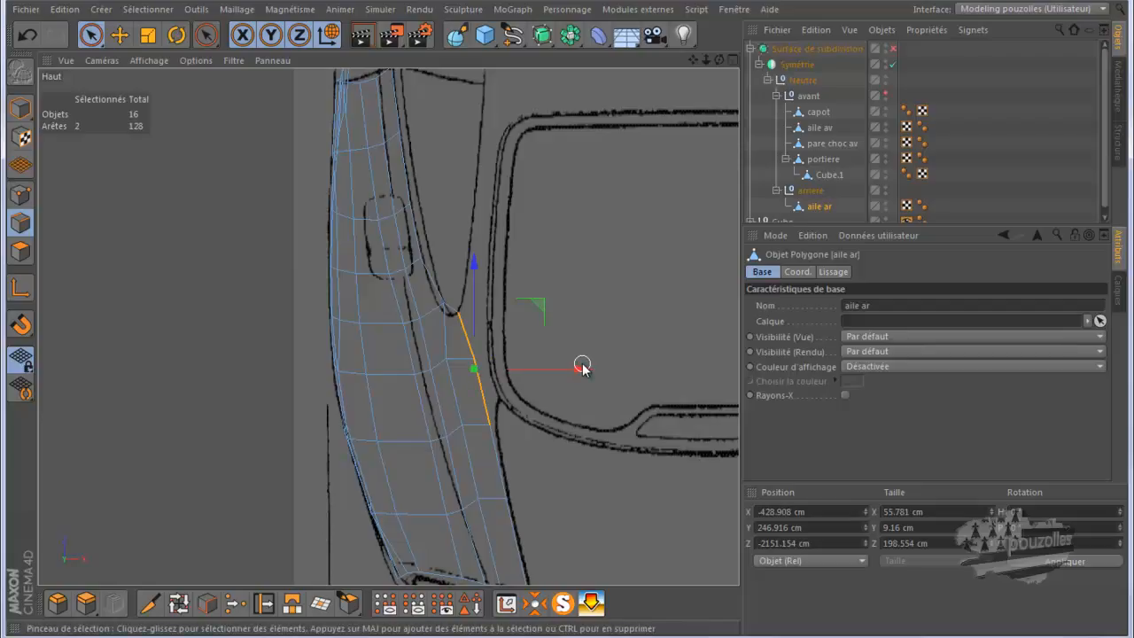
ctrl+drag(583, 370, 600, 372)
- In point mode, align the fender's rear inner corner and the border point ahead of it with the blueprint line, the latter at about X -370.1 cm
click(22, 197)
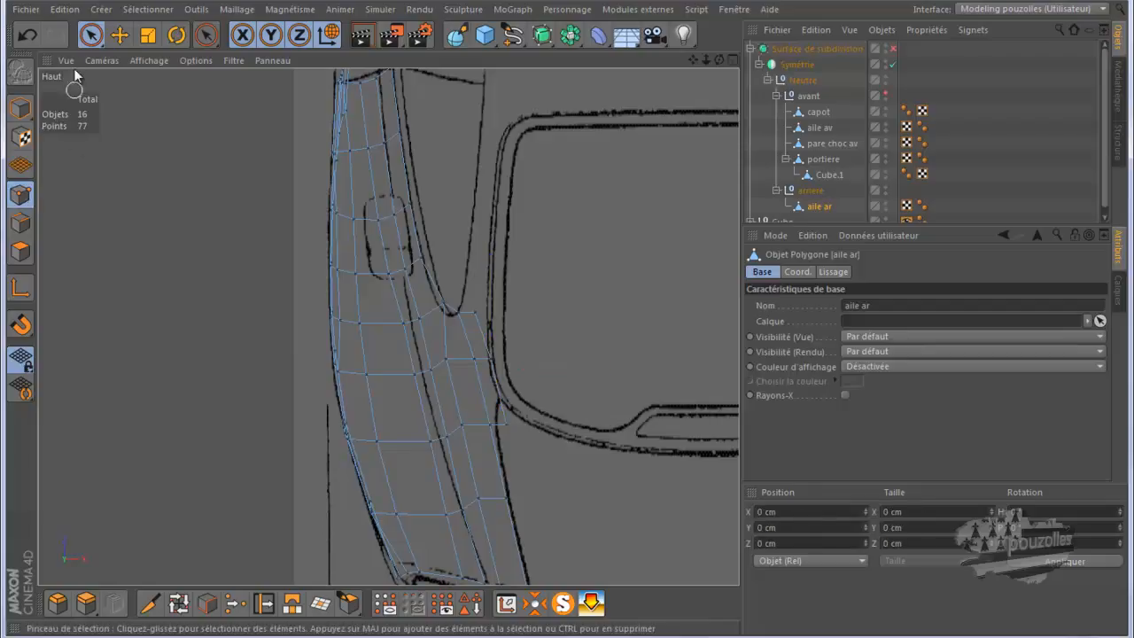
click(90, 36)
scroll(521, 472, up, 3)
scroll(527, 499, down, 6)
alt+middle_drag(526, 499, 555, 366)
scroll(577, 446, up, 2)
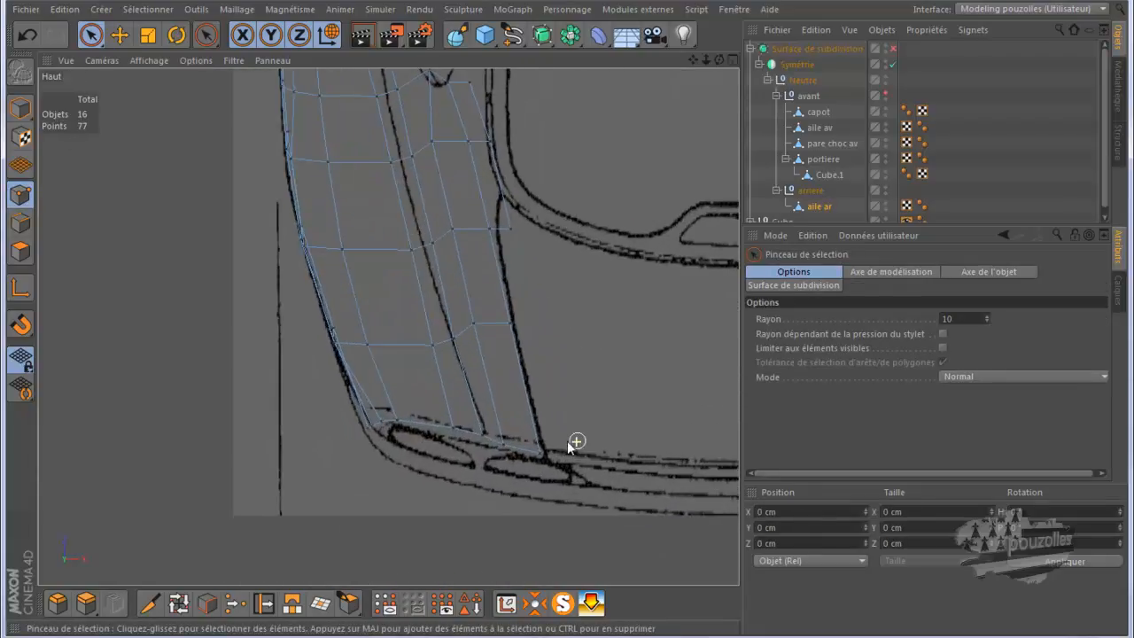
scroll(543, 403, up, 2)
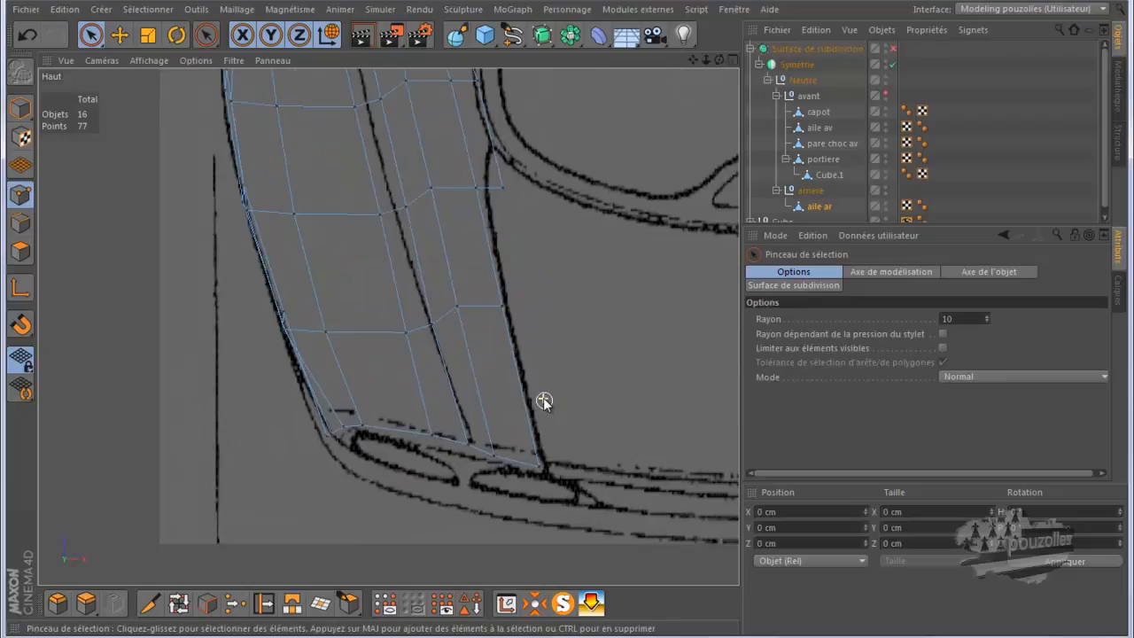
click(538, 464)
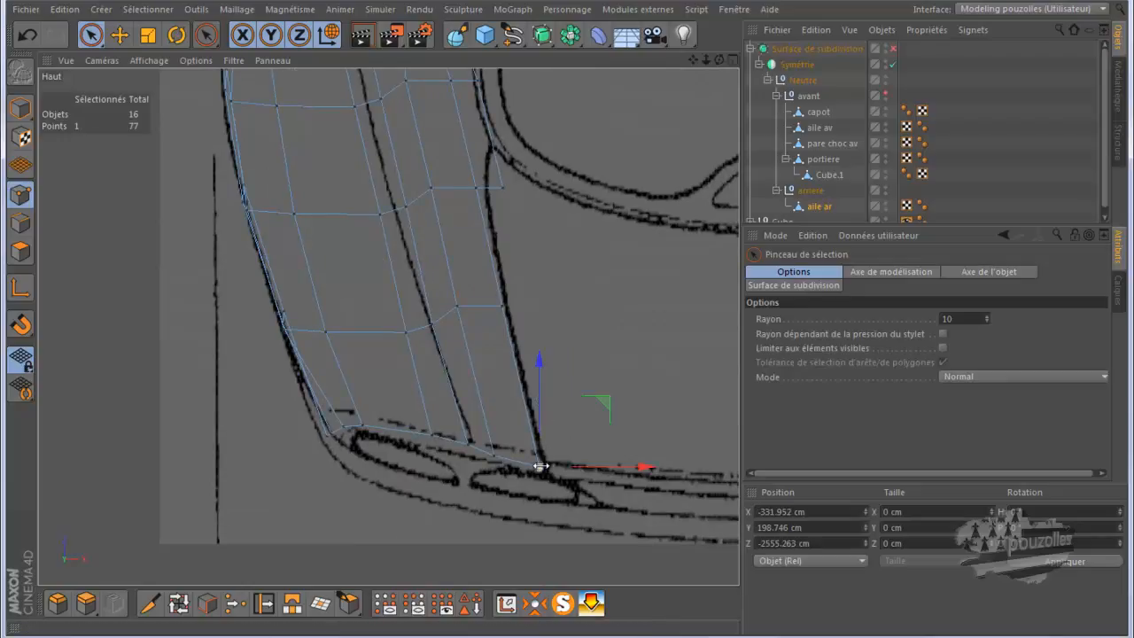
drag(581, 467, 587, 466)
click(502, 306)
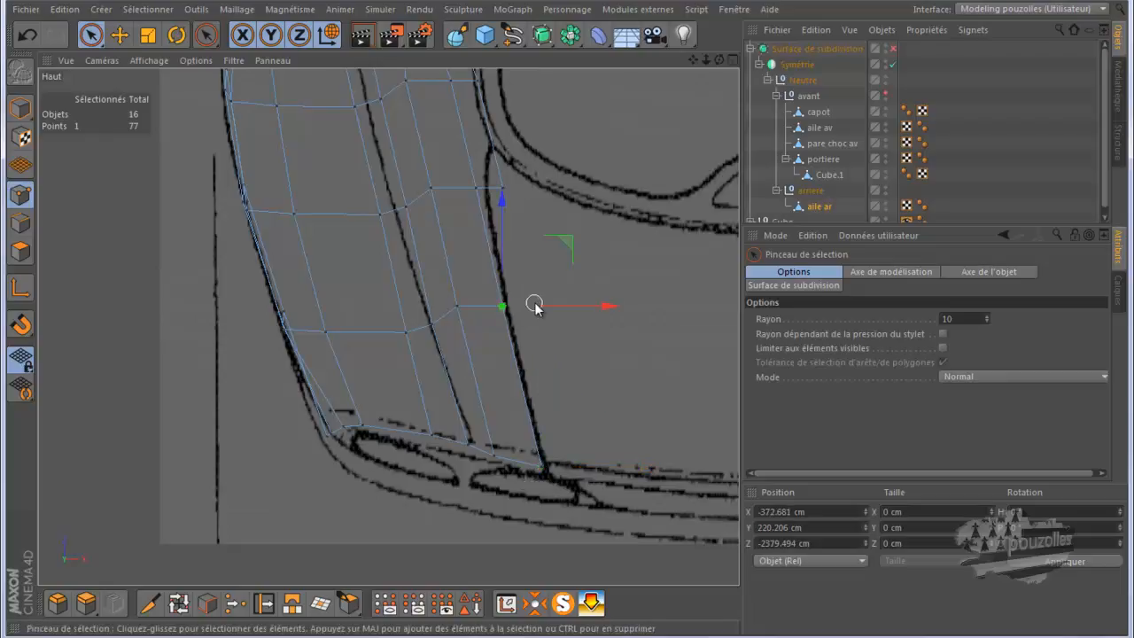
drag(537, 303, 539, 304)
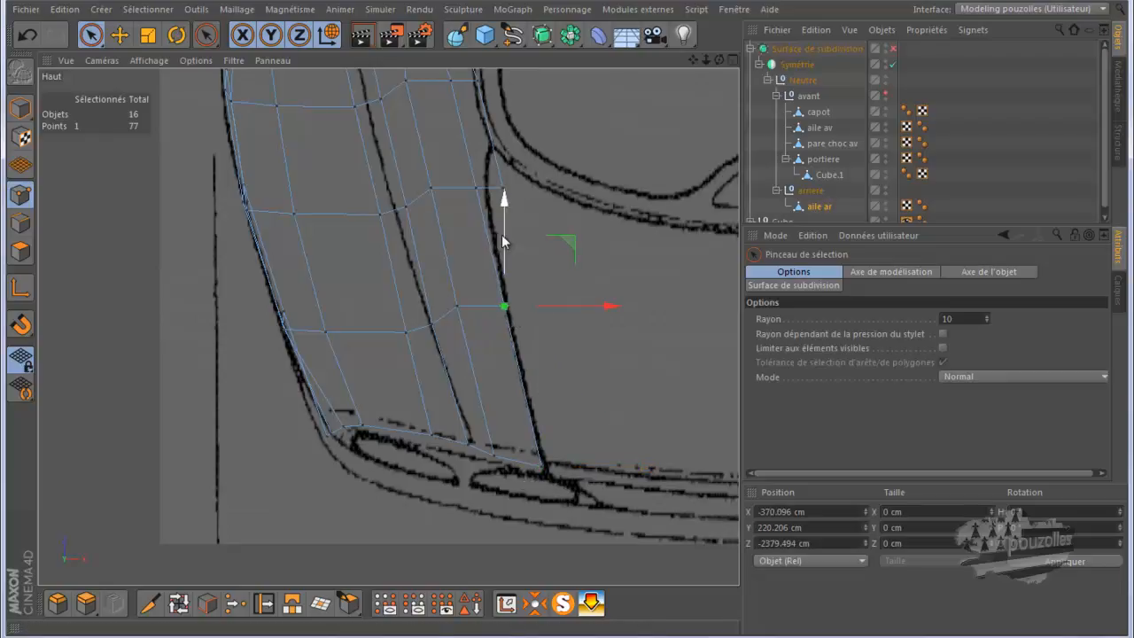
- Move the next border point to about X -392.4 cm and the new strip's rear point to the window outline corner, about X -383, Z -2202.2 cm
click(478, 188)
drag(538, 189, 547, 194)
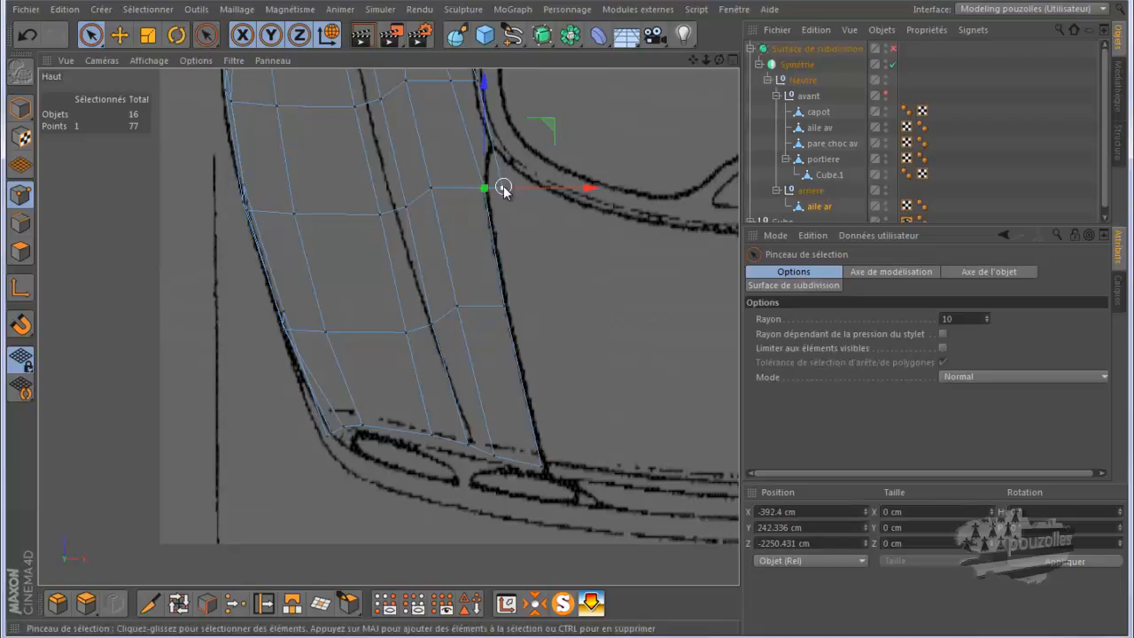
drag(564, 122, 556, 89)
- Align the new strip's middle and front points with the rear window outline, placing the front one at about X -407.1 cm
scroll(523, 247, down, 3)
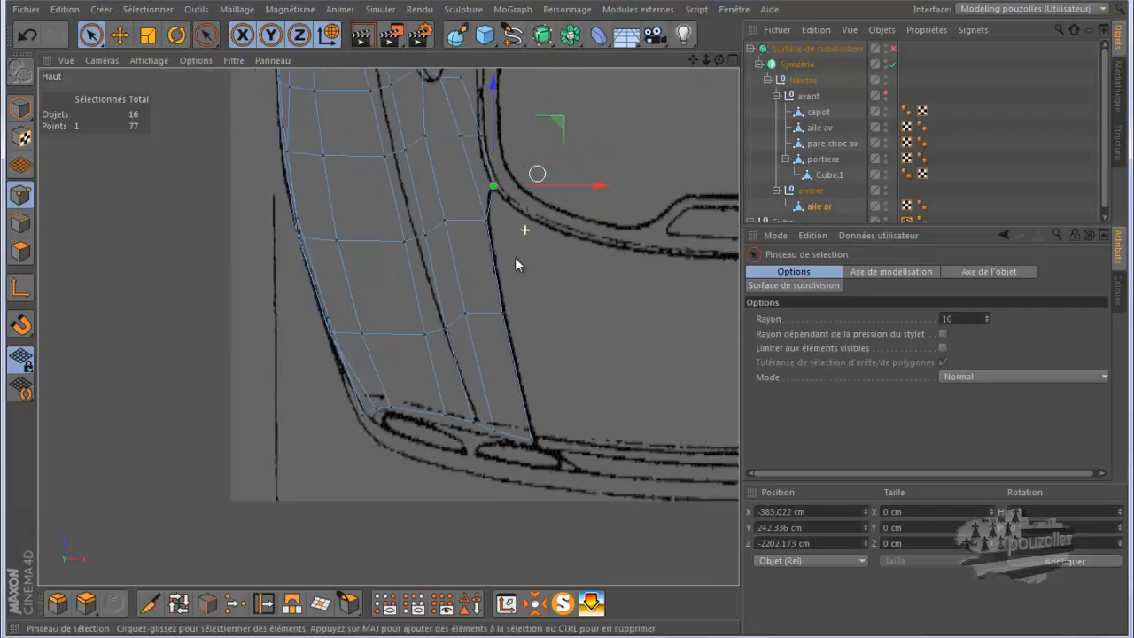
scroll(494, 142, up, 5)
scroll(484, 164, up, 1)
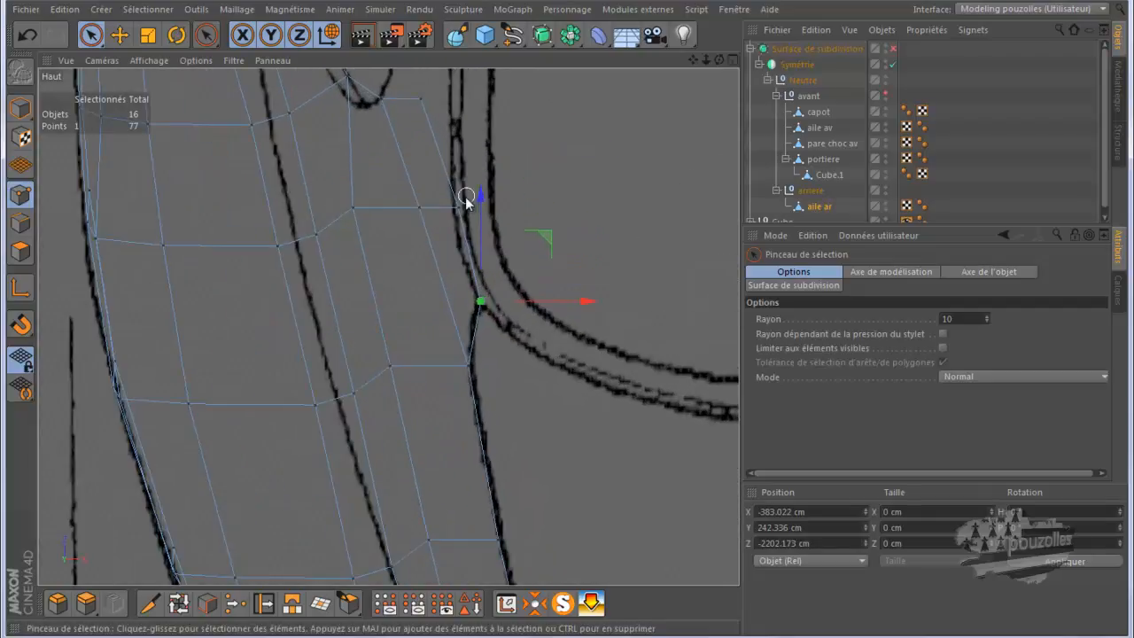
click(460, 206)
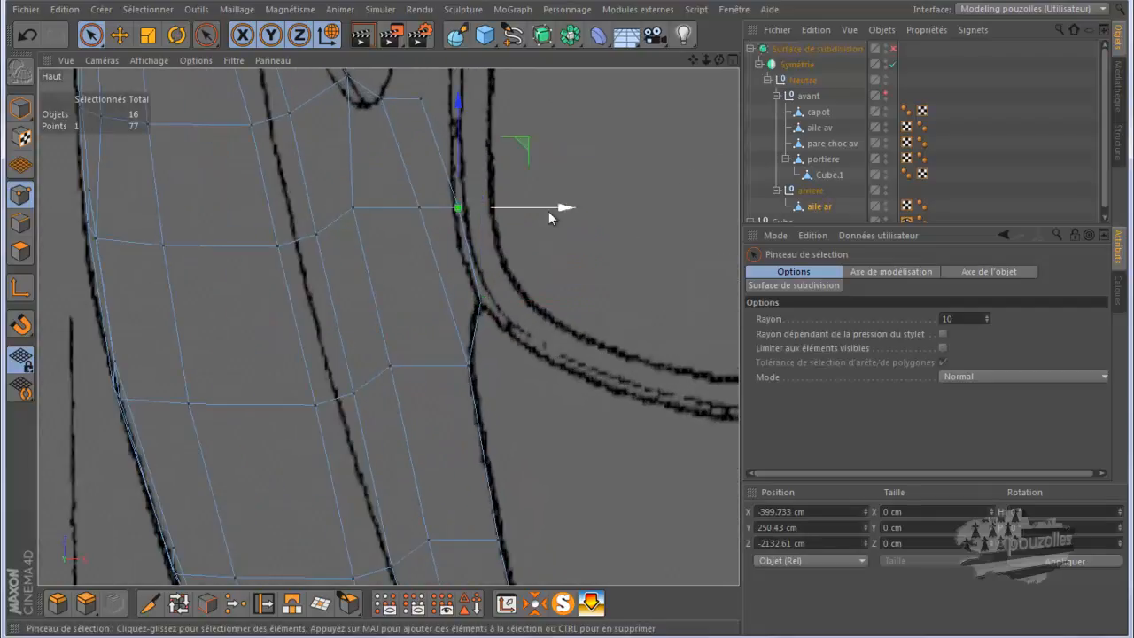
click(423, 99)
drag(497, 99, 525, 102)
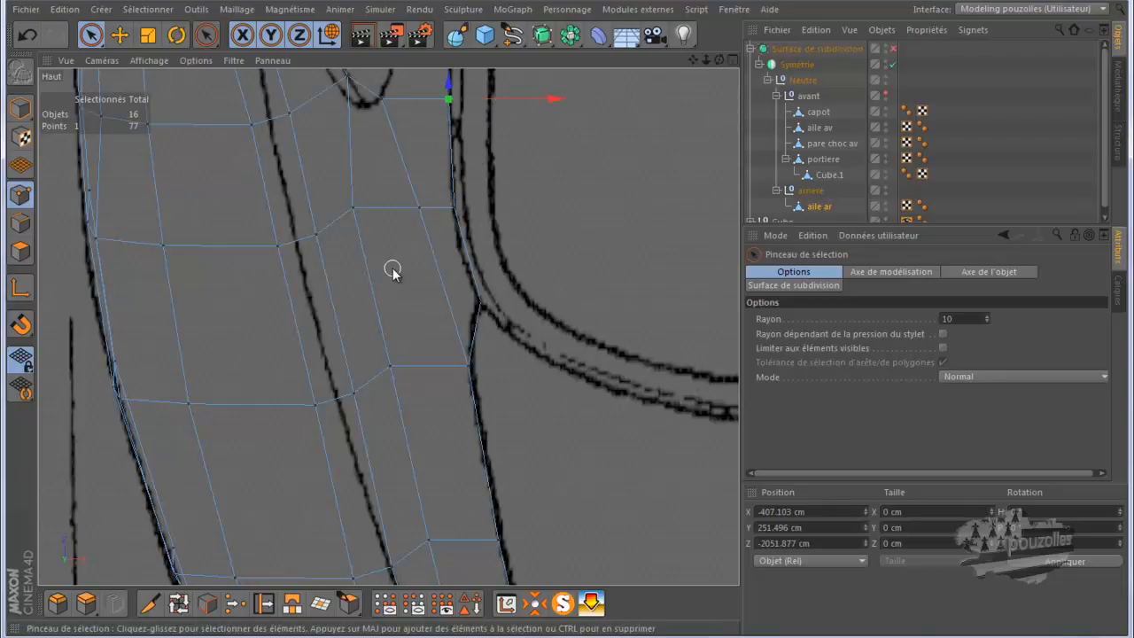
- Select the side-window corner point in perspective and move it in the front view to about X -492.8, Y 224.1 cm
middle_click(393, 271)
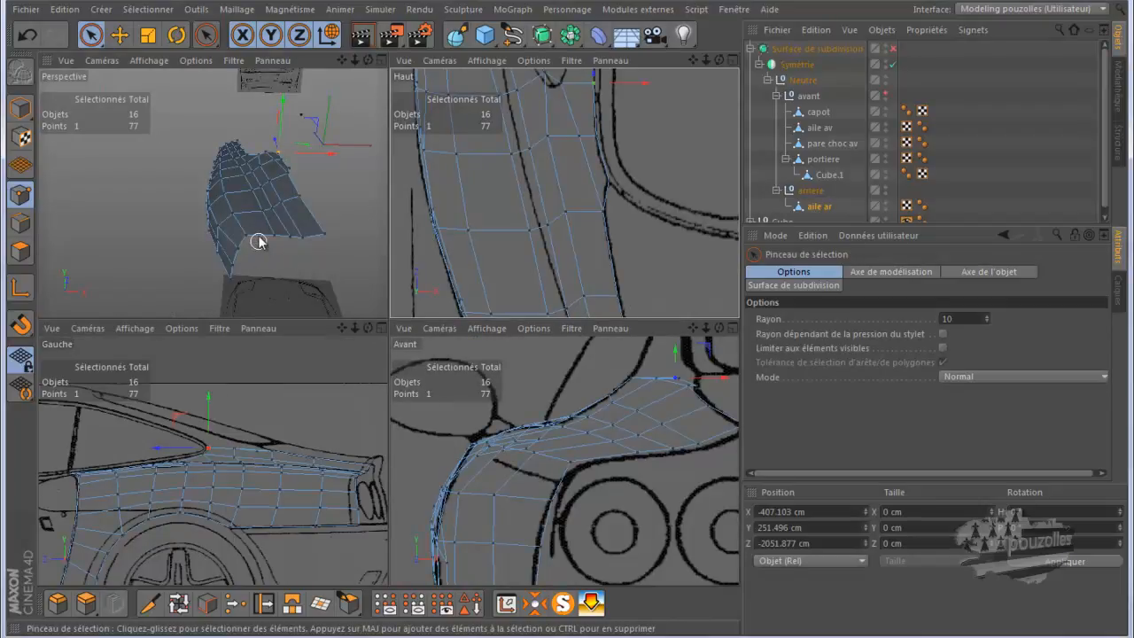
middle_click(257, 200)
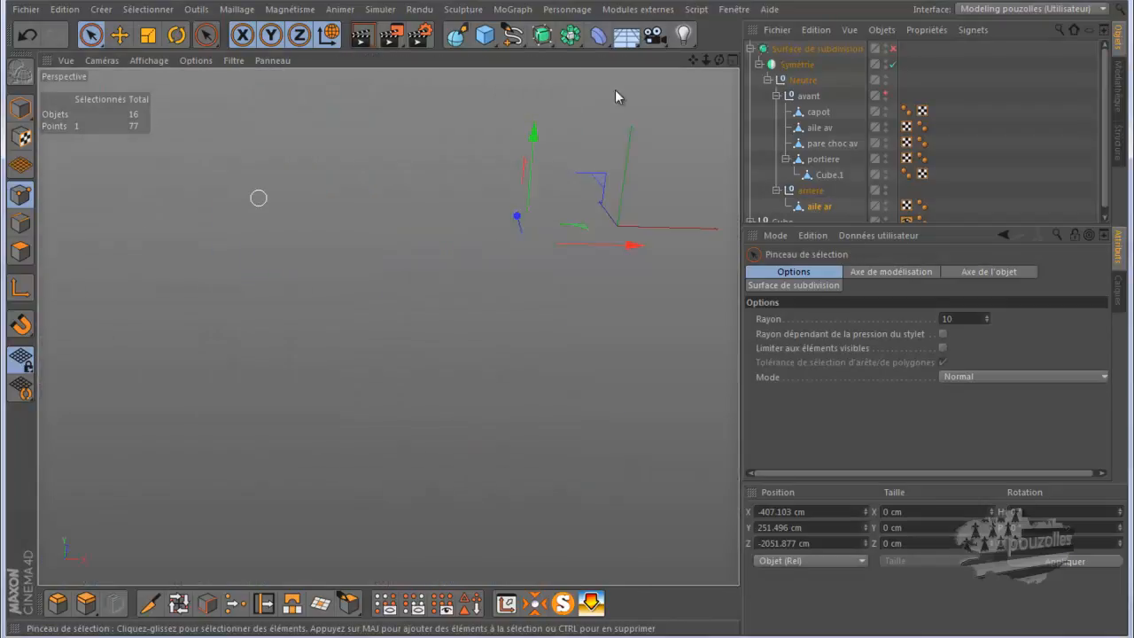
alt+drag(569, 320, 568, 320)
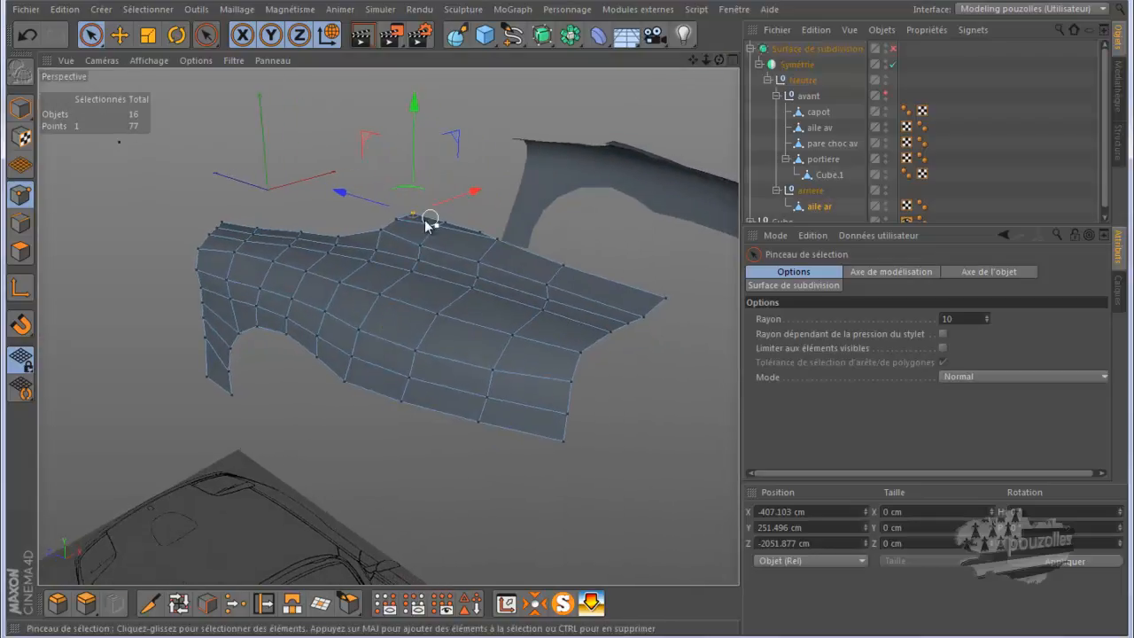
click(381, 231)
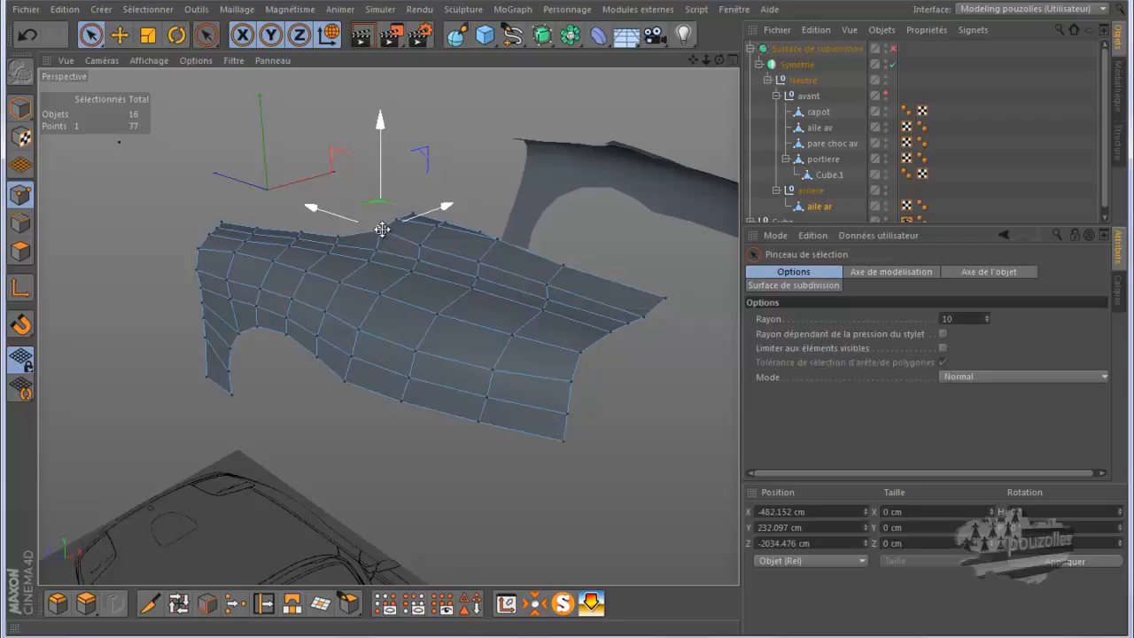
middle_click(381, 228)
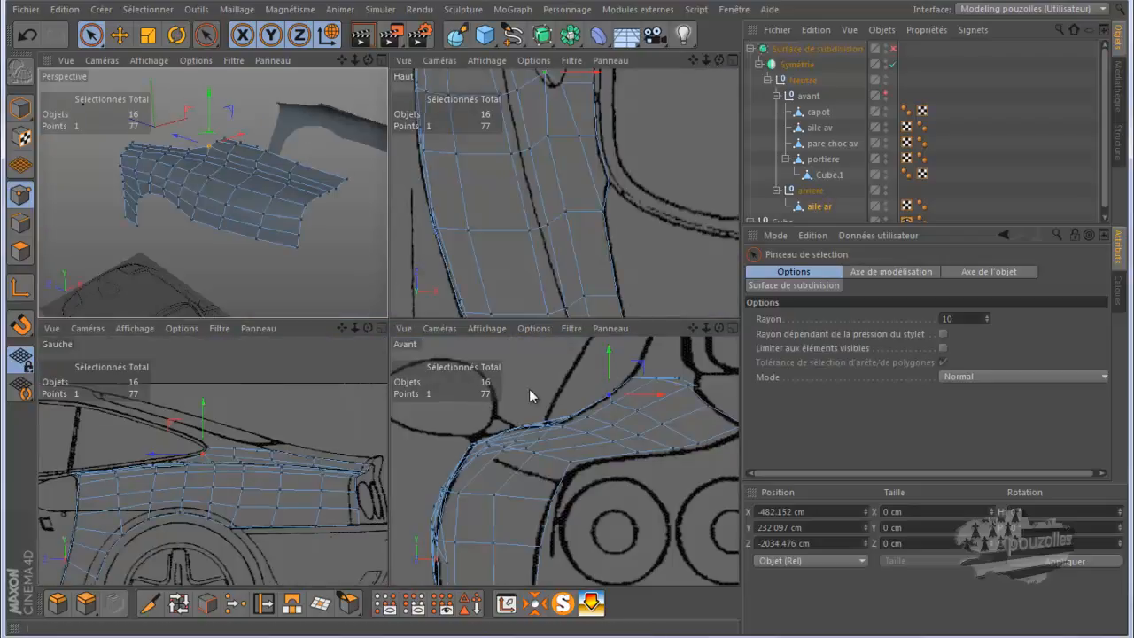
drag(634, 364, 632, 375)
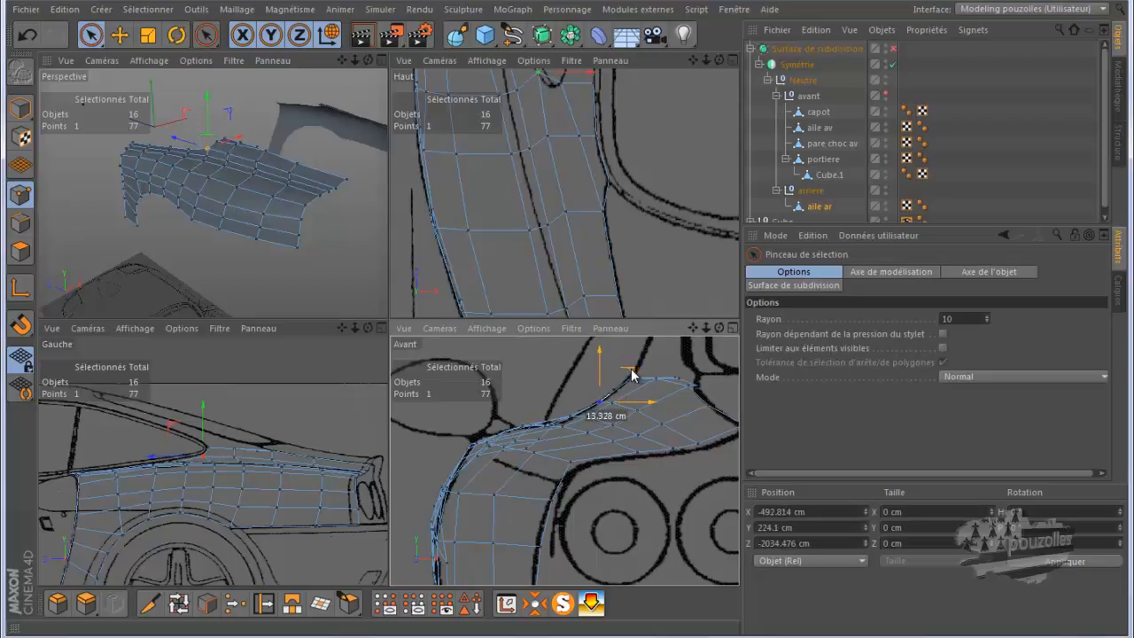
- In the side view, align the side-window corner point at about Y 227.7, Z -2022.8 cm and the point ahead of it at about Y 216.6 cm
middle_click(170, 462)
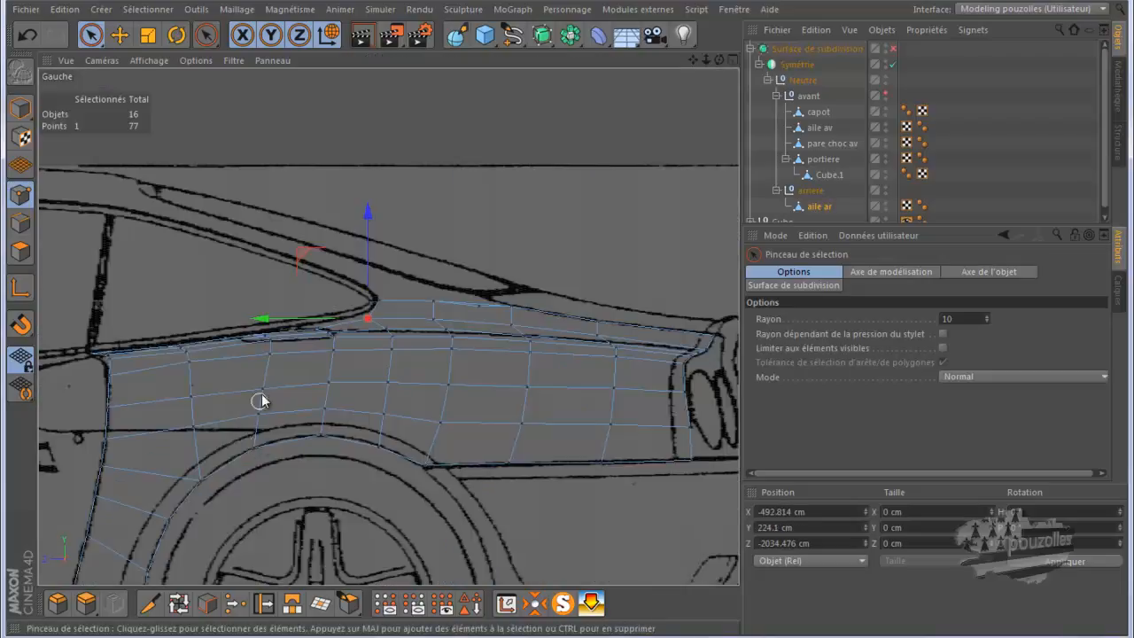
scroll(266, 390, up, 5)
scroll(393, 291, up, 2)
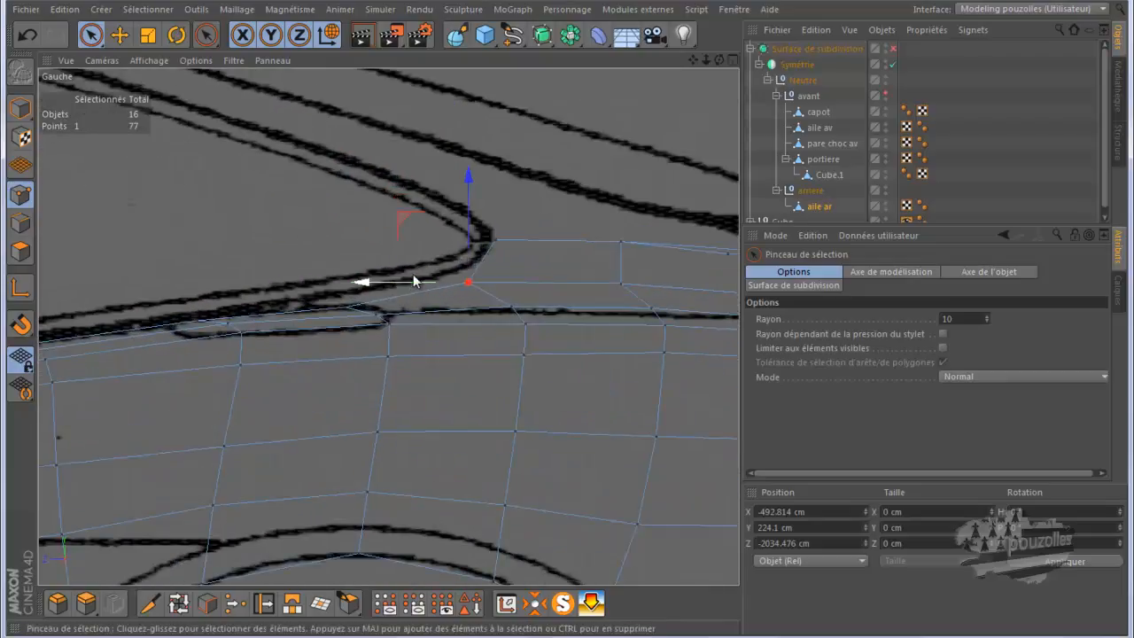
drag(405, 287, 350, 252)
click(346, 309)
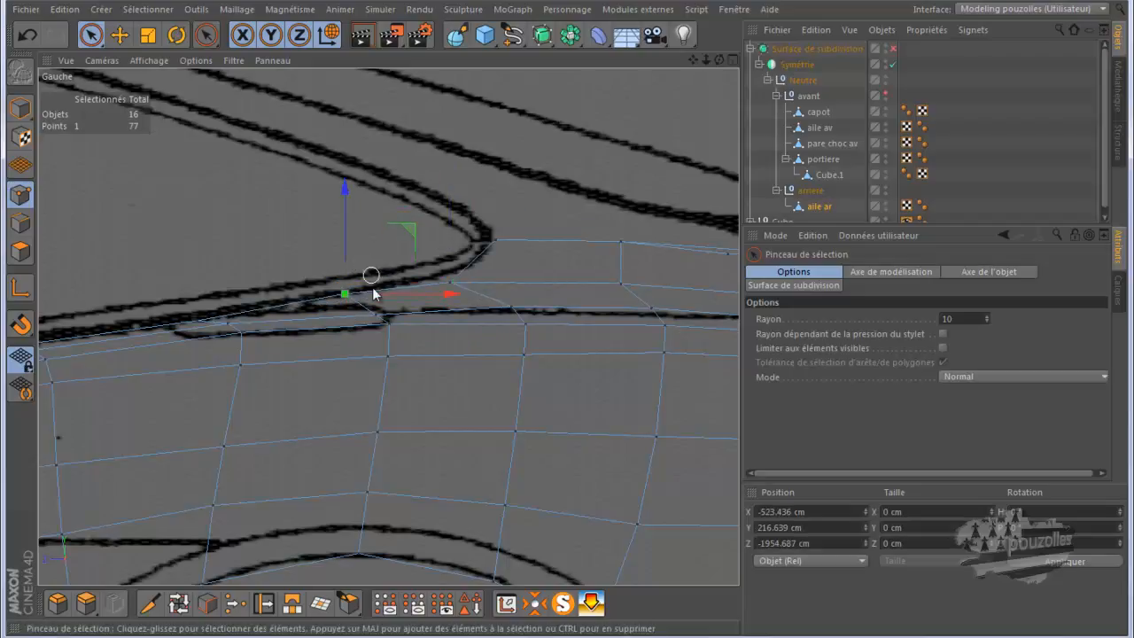
click(451, 283)
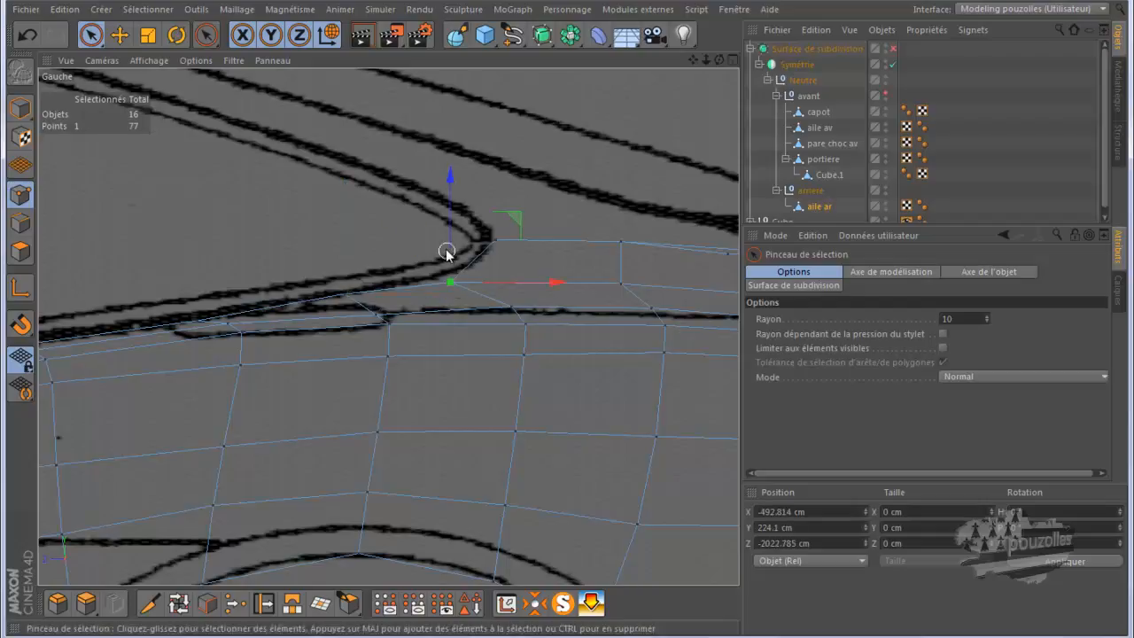
drag(447, 244, 445, 231)
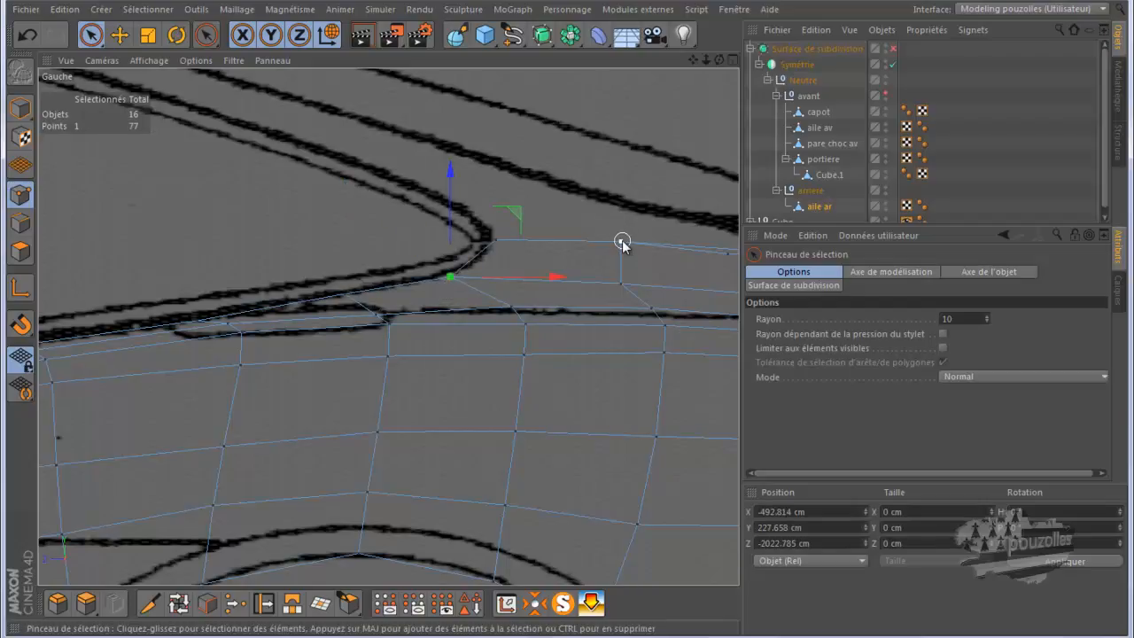
- Raise the strip's rear border point to the rear window corner in the side view, at about Y 258.6 cm
click(728, 254)
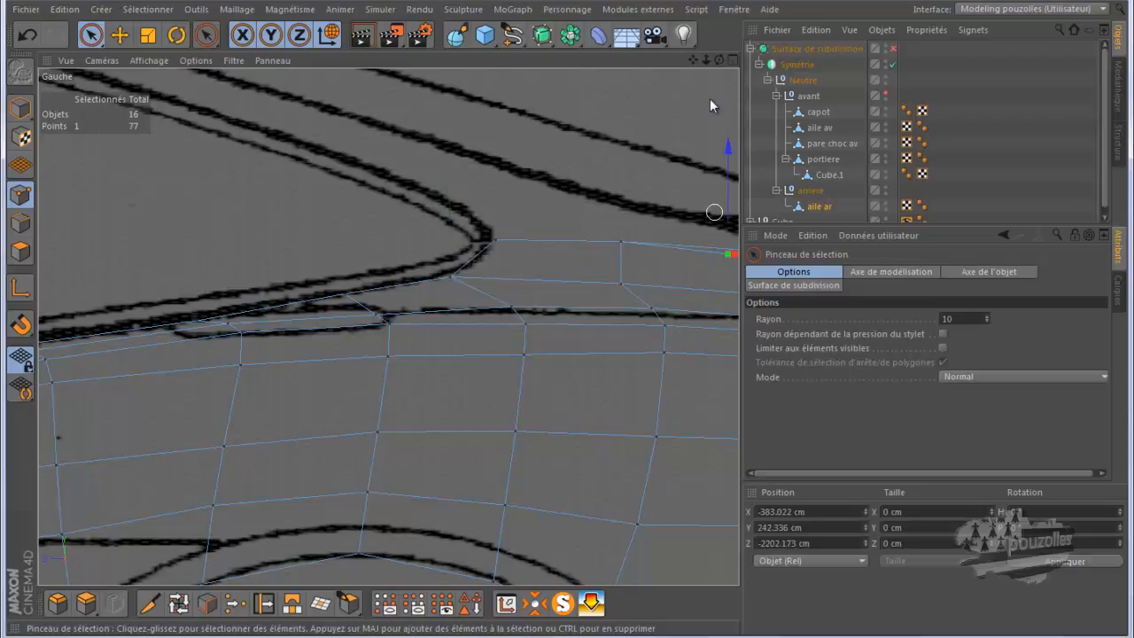
drag(693, 60, 521, 94)
drag(563, 213, 557, 190)
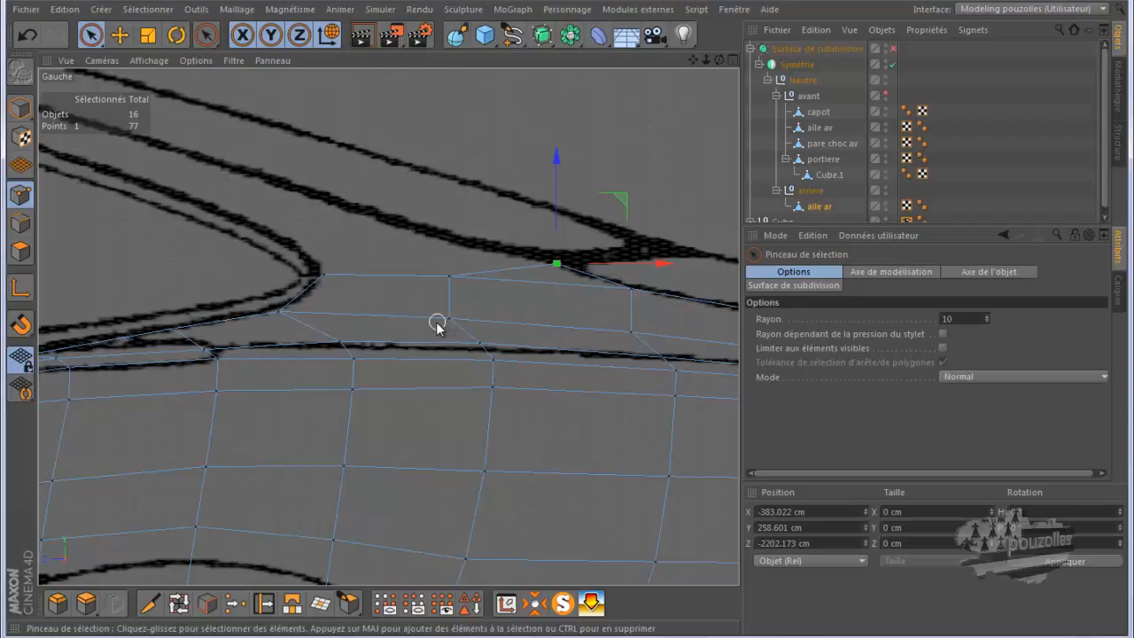
- In the front view, raise the strip's remaining border points along the window outline and move the point behind the strip to about X -385.1 cm
middle_click(332, 337)
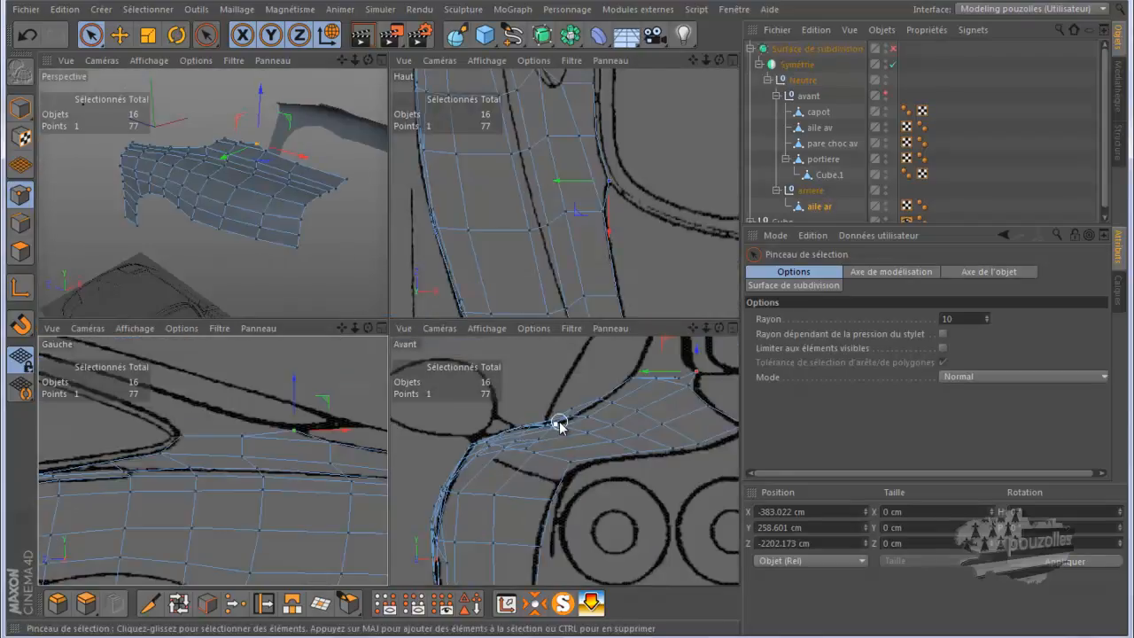
middle_click(696, 405)
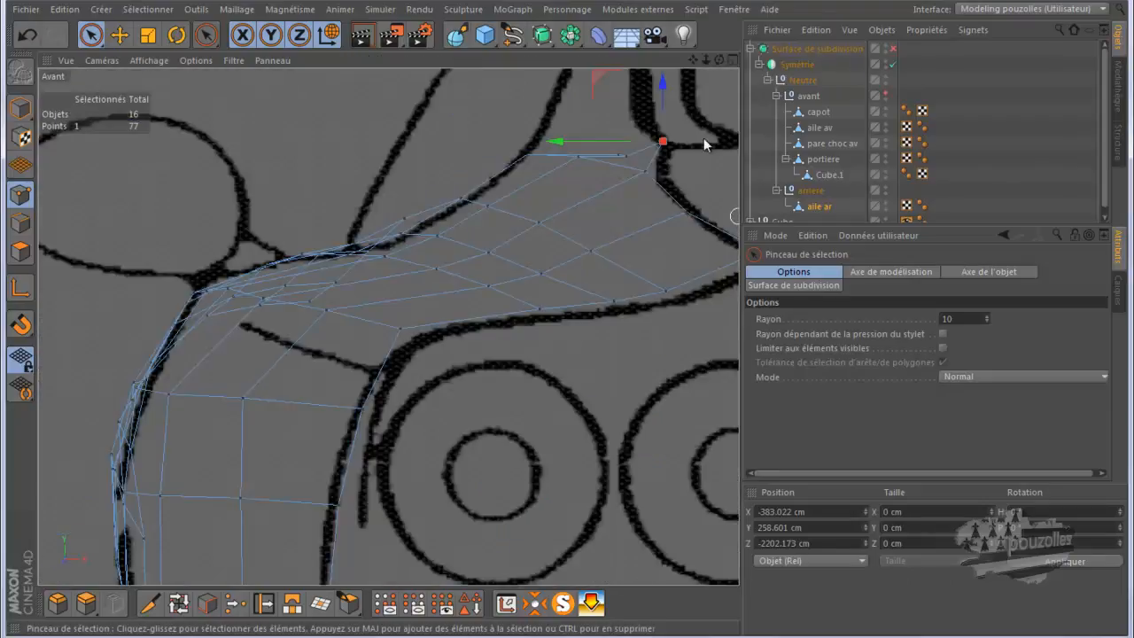
drag(692, 60, 638, 115)
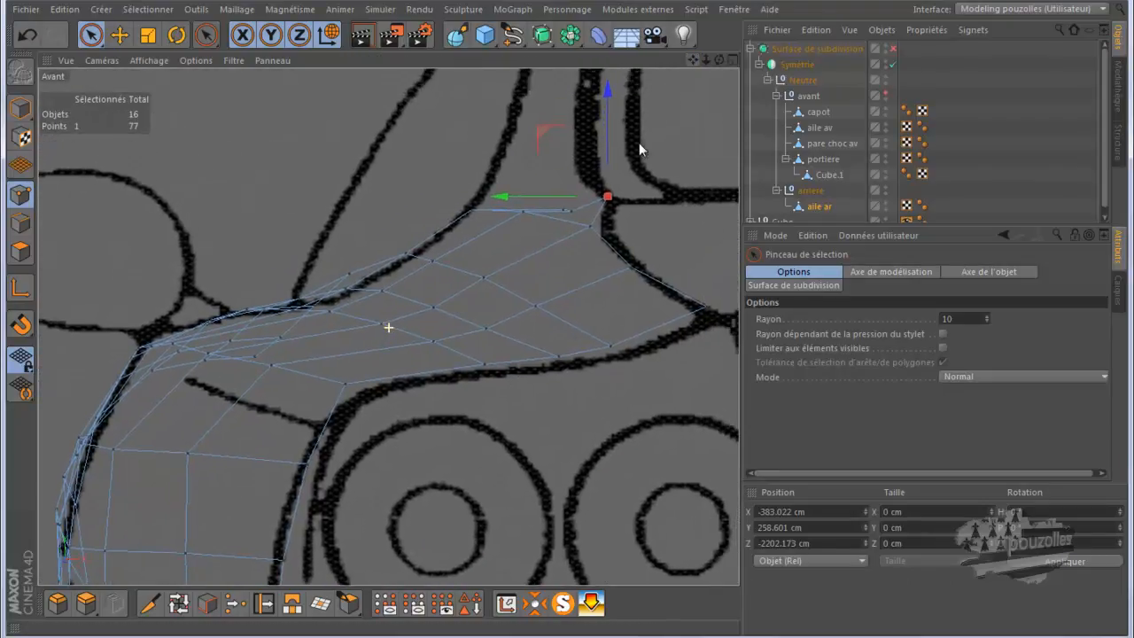
click(574, 213)
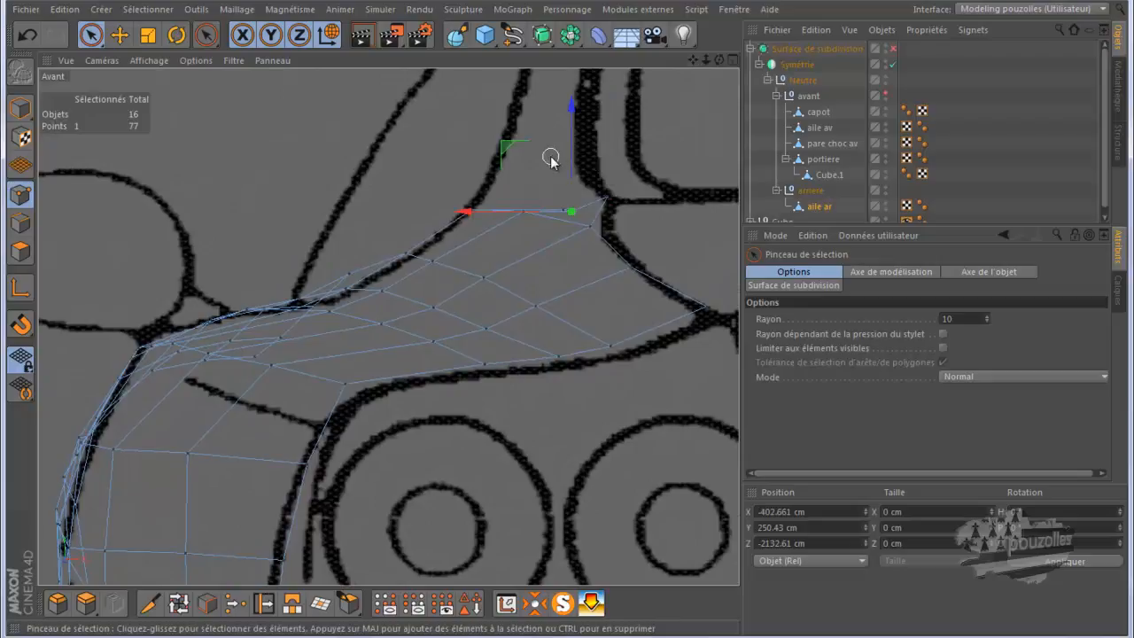
drag(505, 147, 512, 104)
click(596, 227)
drag(536, 228, 549, 240)
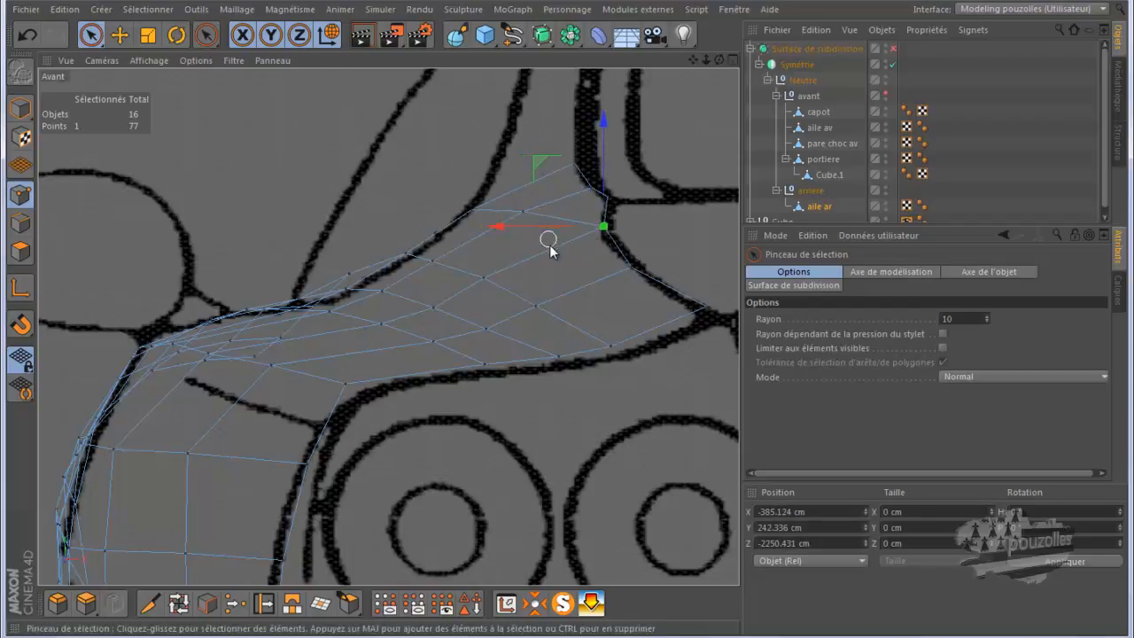
- Check the rear border points in all views and adjust the outer corner point above the tail light to about X -524.6, Y 150.5 cm
shift+click(582, 355)
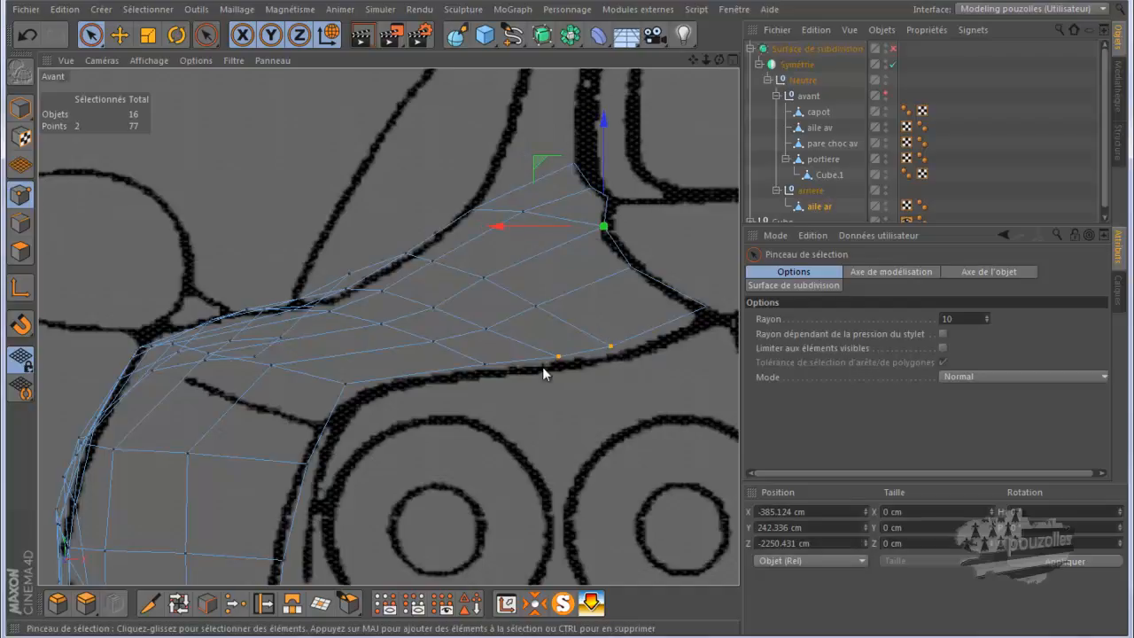
middle_click(477, 433)
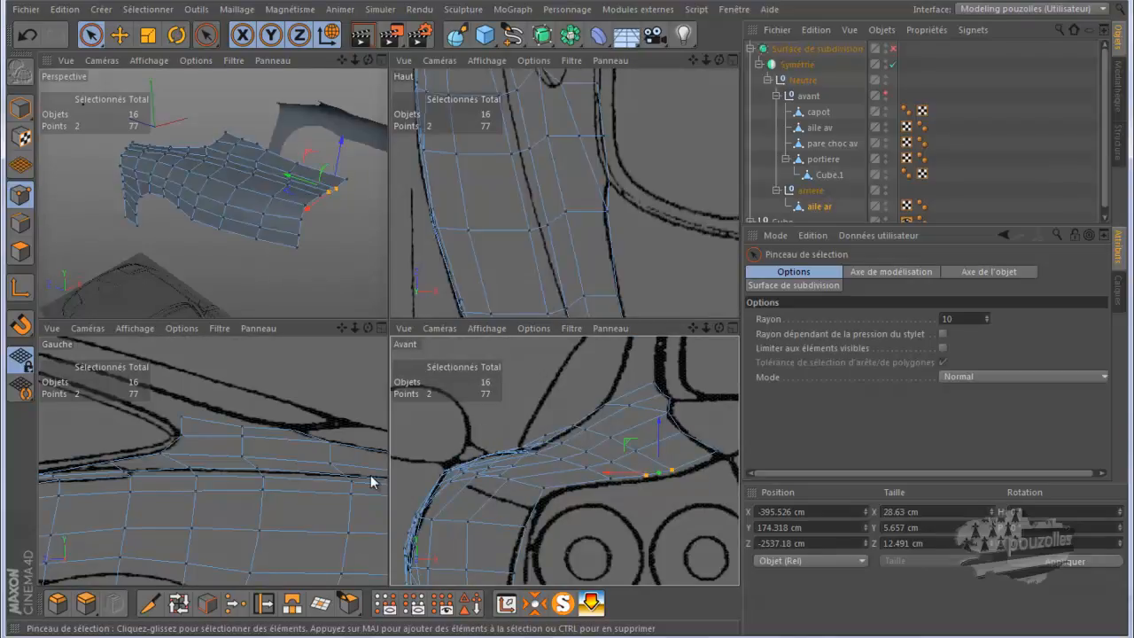
drag(344, 330, 385, 336)
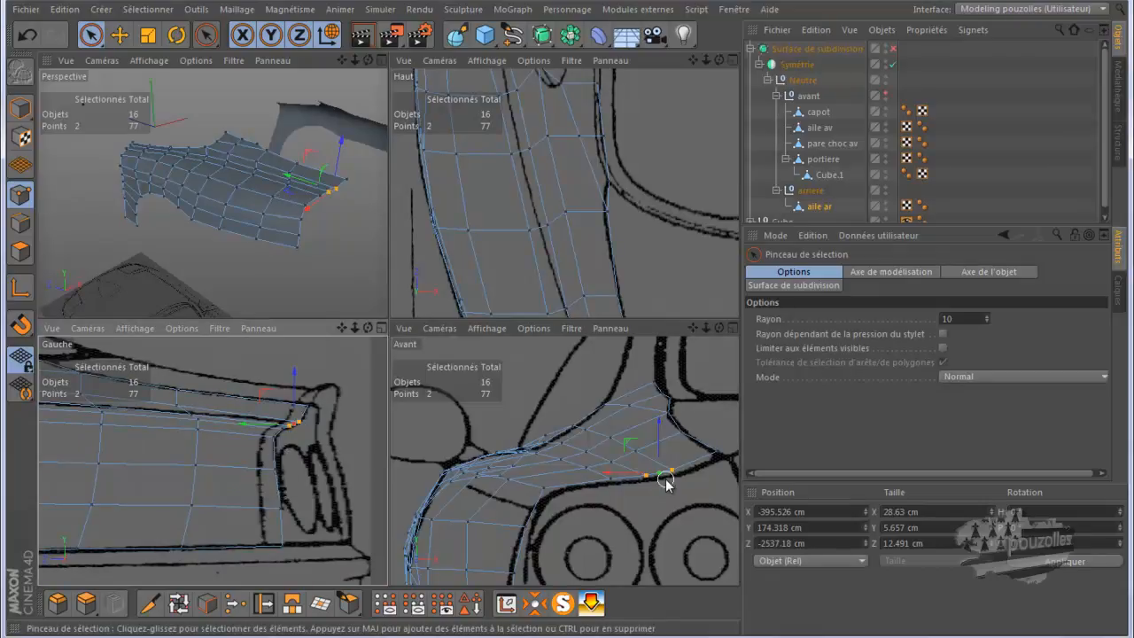
mouse_move(692, 60)
mouse_down()
mouse_move(564, 311)
mouse_move(560, 281)
mouse_move(562, 305)
mouse_up()
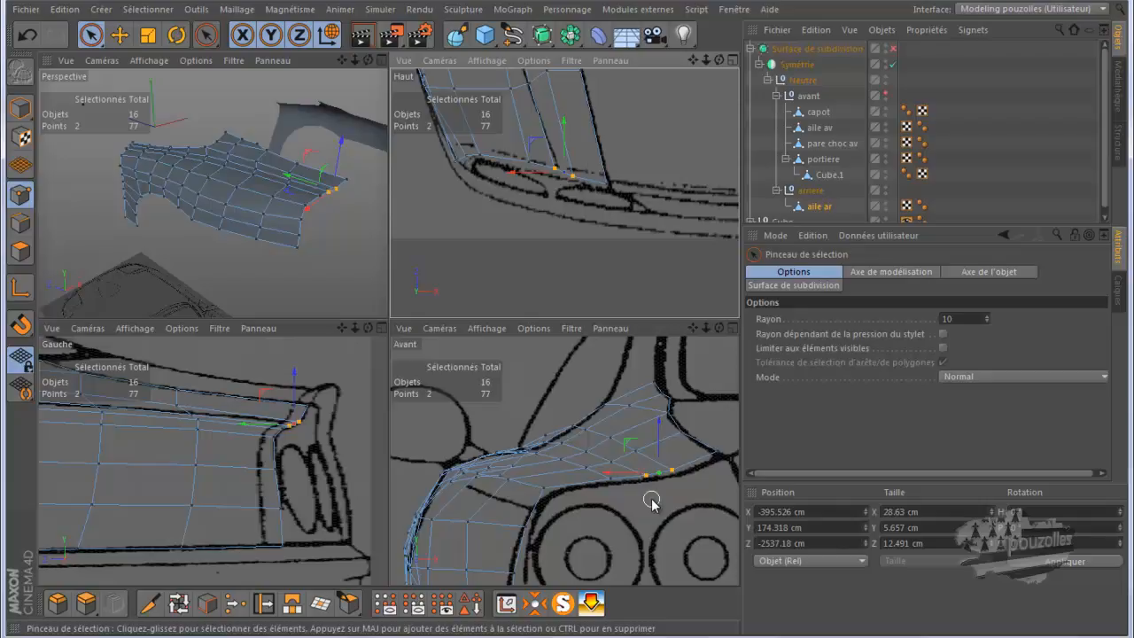
click(544, 488)
drag(511, 459, 512, 468)
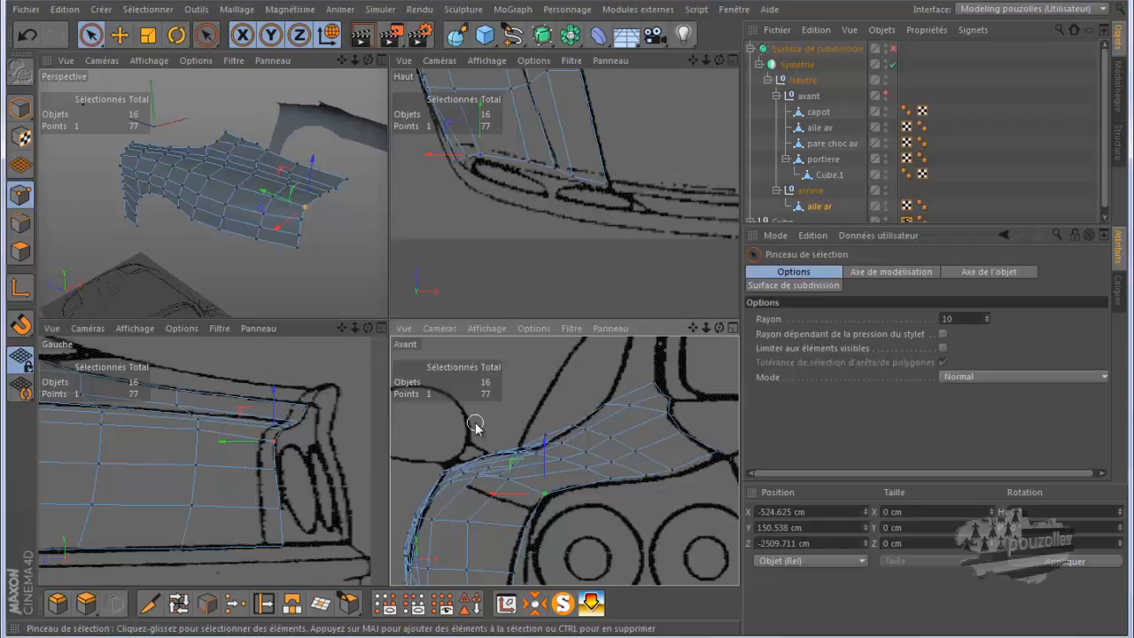
middle_click(613, 497)
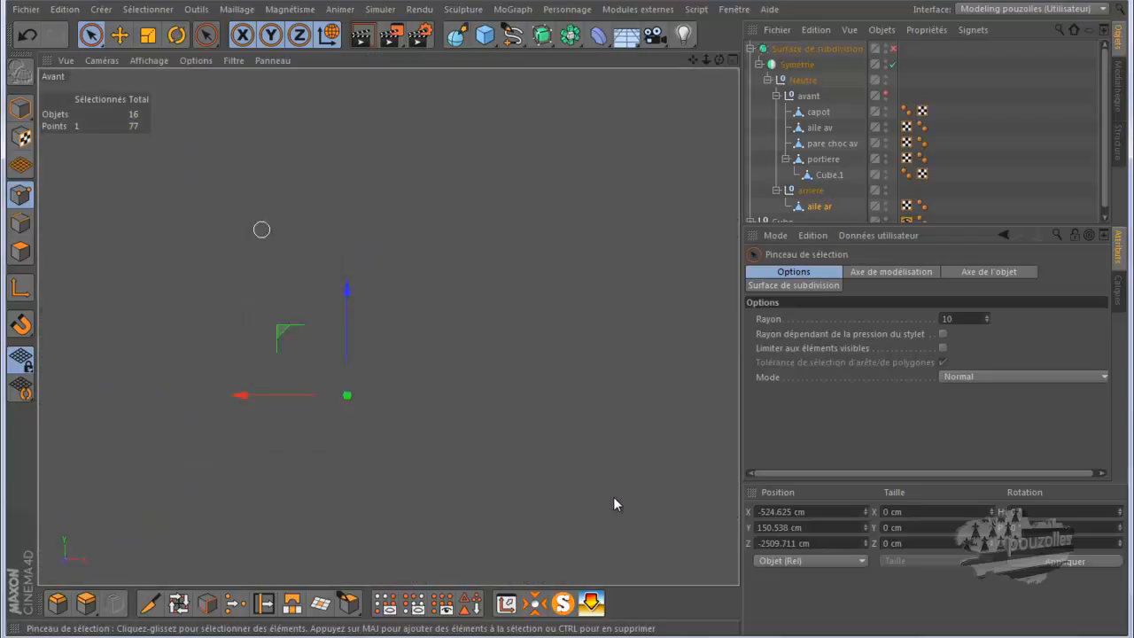
- In edge mode, extrude the middle rear border edge down toward the tail lights, placing its outer end at about X -430.5, Y 134.3 cm
click(20, 223)
scroll(597, 371, down, 3)
alt+middle_drag(585, 358, 564, 297)
scroll(565, 310, up, 4)
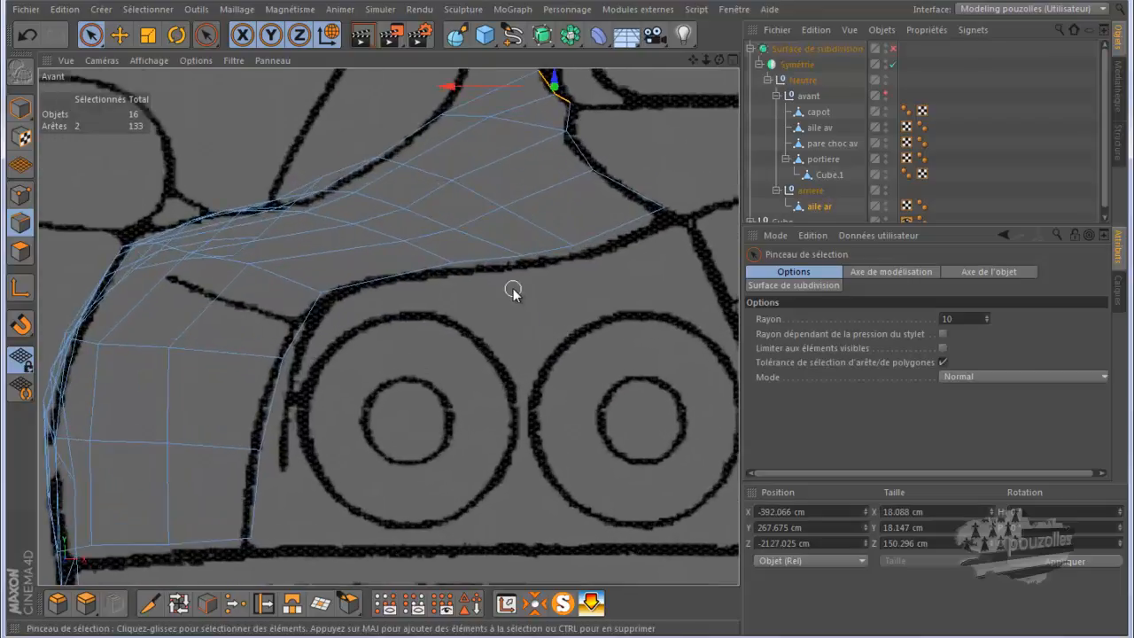
click(486, 262)
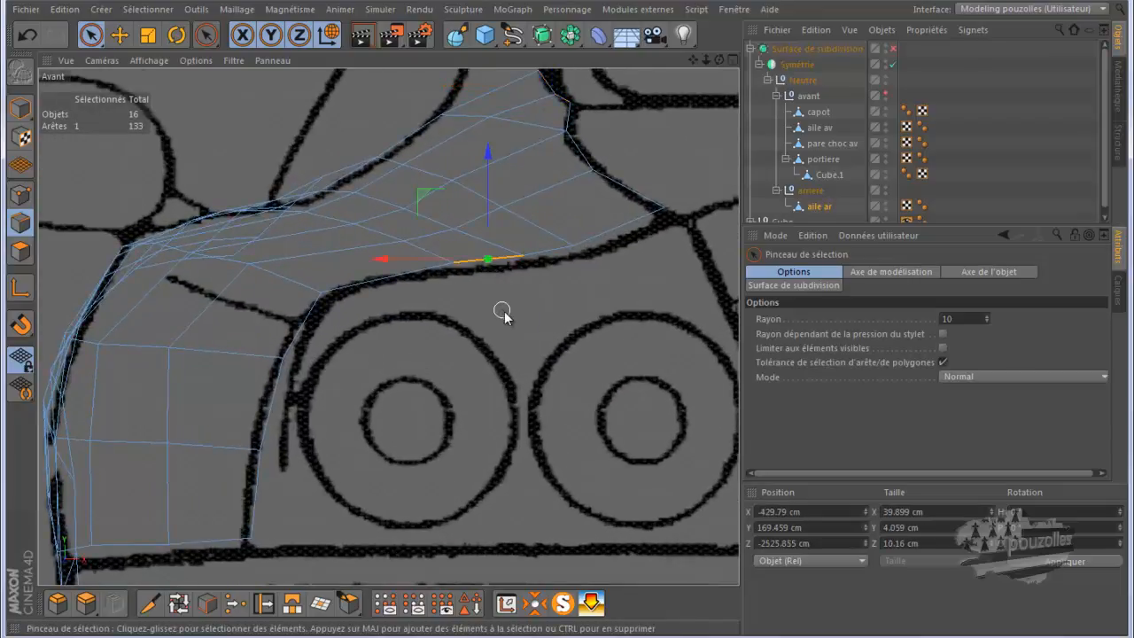
drag(489, 153, 491, 212)
drag(406, 317, 442, 322)
- In point mode, spread the extruded edge's ends to about X -447.5 cm for the outer point and X -372.2, Y 132.5 cm for the inner one
click(20, 195)
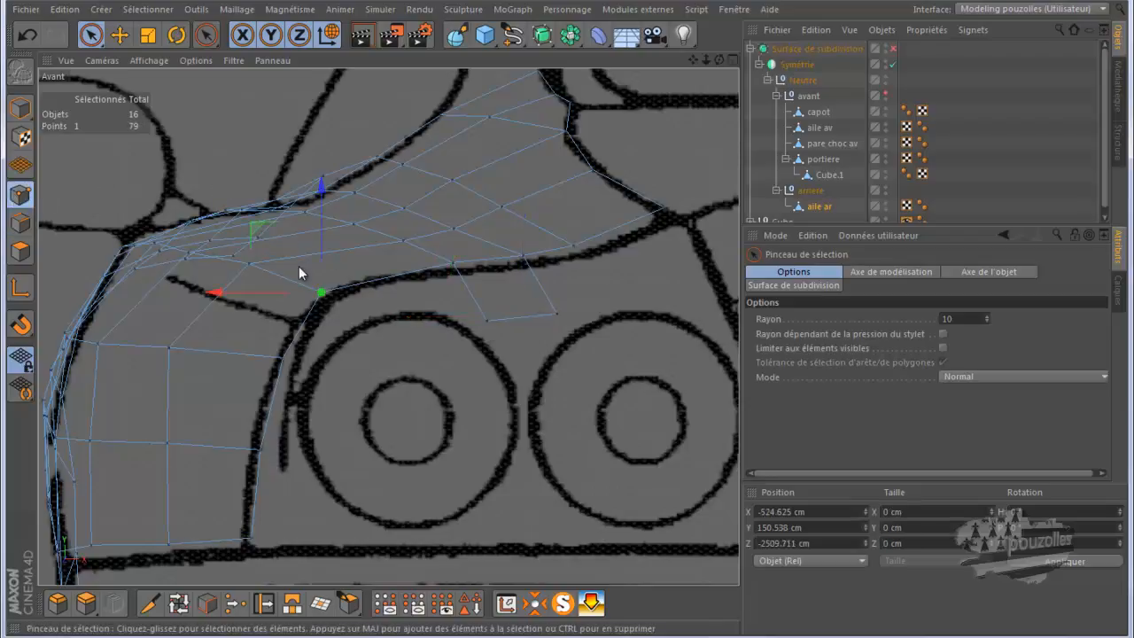
click(487, 319)
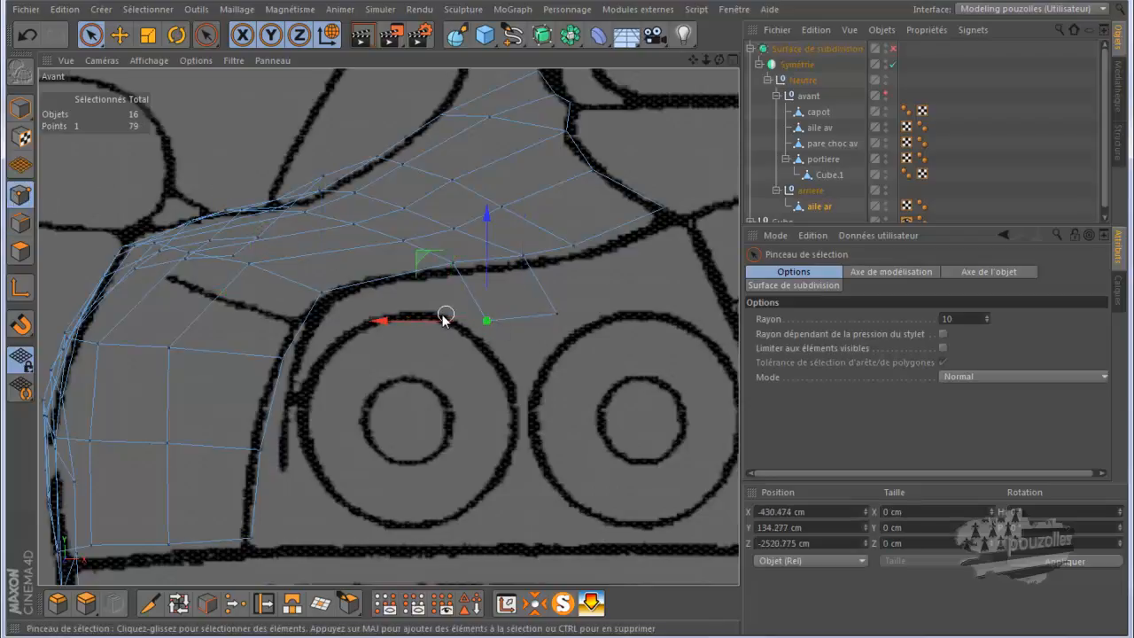
drag(435, 320, 405, 320)
click(559, 313)
drag(496, 311, 522, 308)
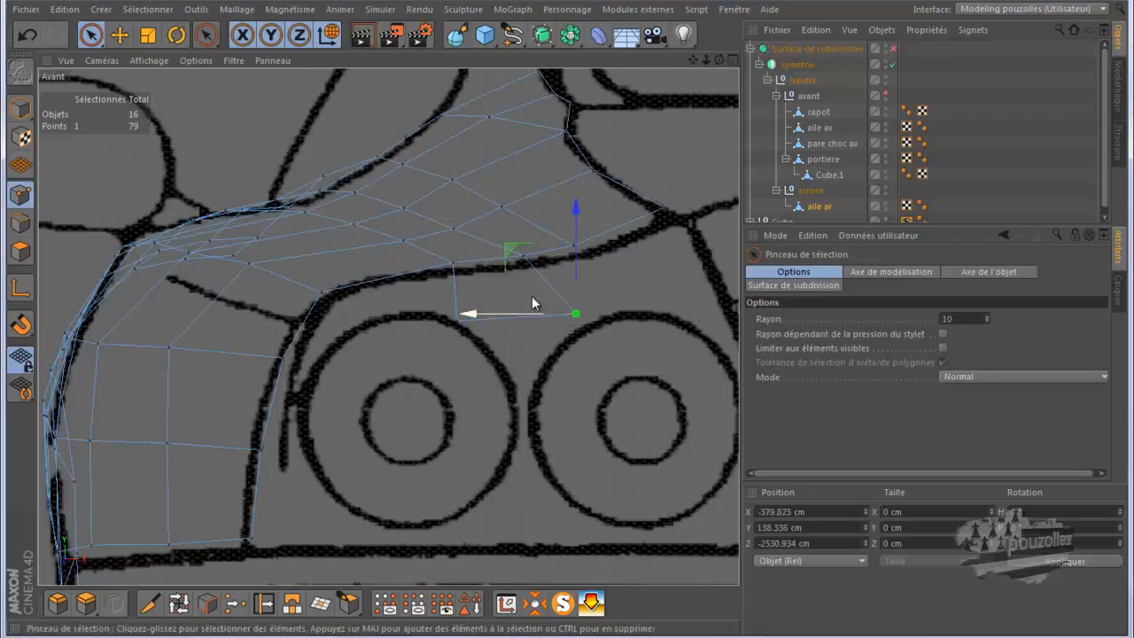
drag(575, 252, 576, 263)
drag(496, 325, 510, 330)
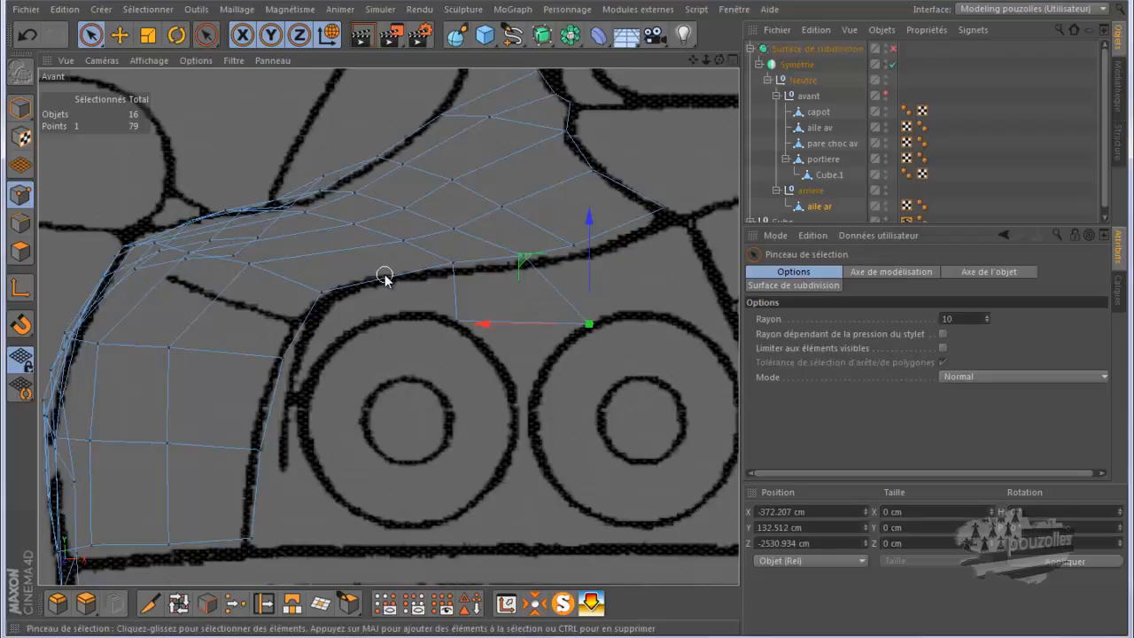
- Extrude the adjacent outer rear border edge straight down to about Y 135.7 cm, above the outer tail light
click(21, 224)
click(354, 278)
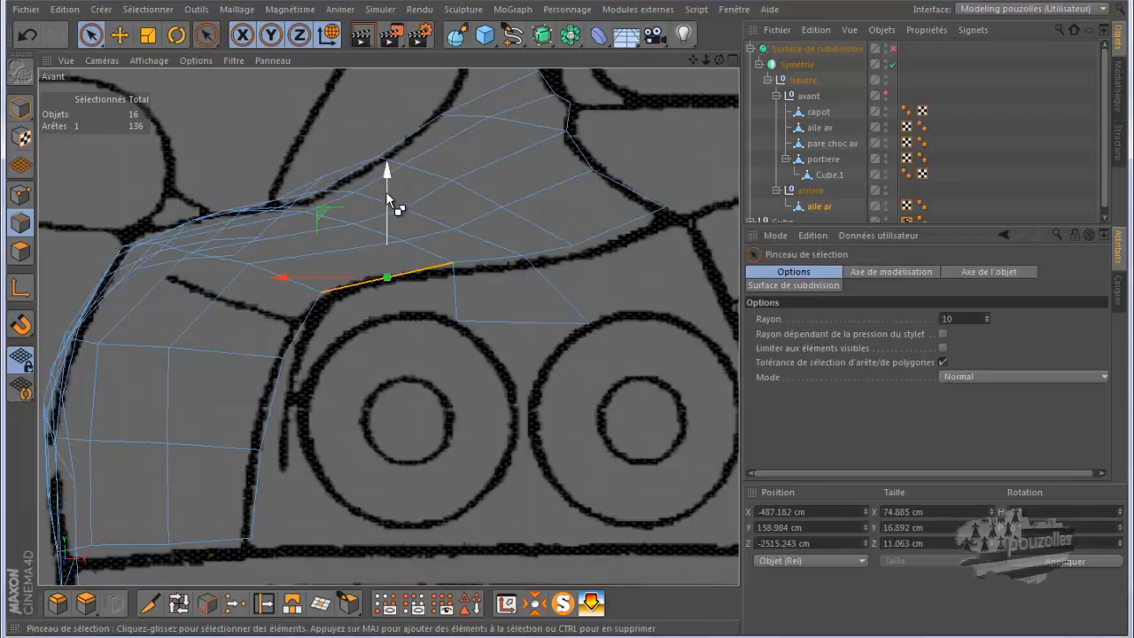
drag(386, 173, 386, 214)
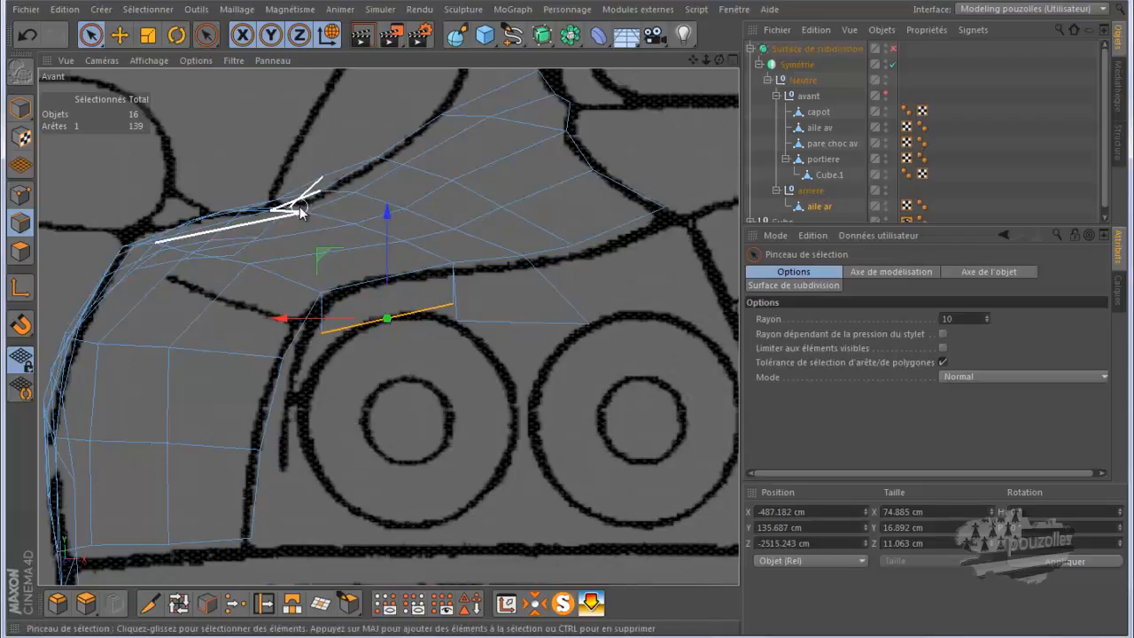
- Move the new edge's inner point next to the neighbouring strip's corner and its outer point to about X -491, Y 136.2 cm
click(20, 195)
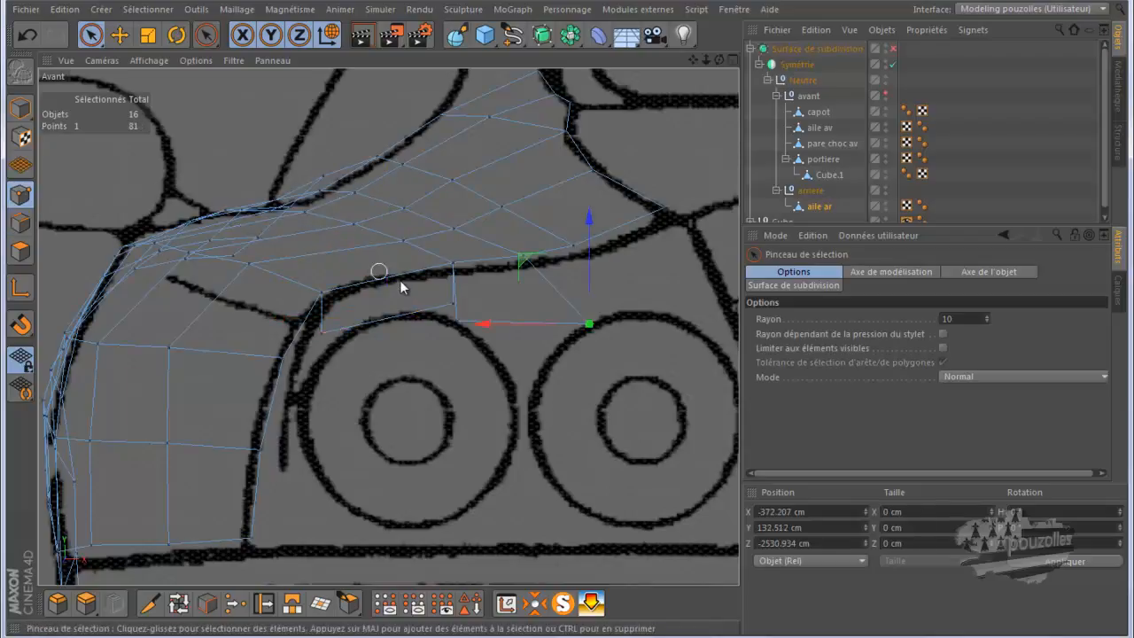
click(451, 305)
drag(385, 244, 391, 257)
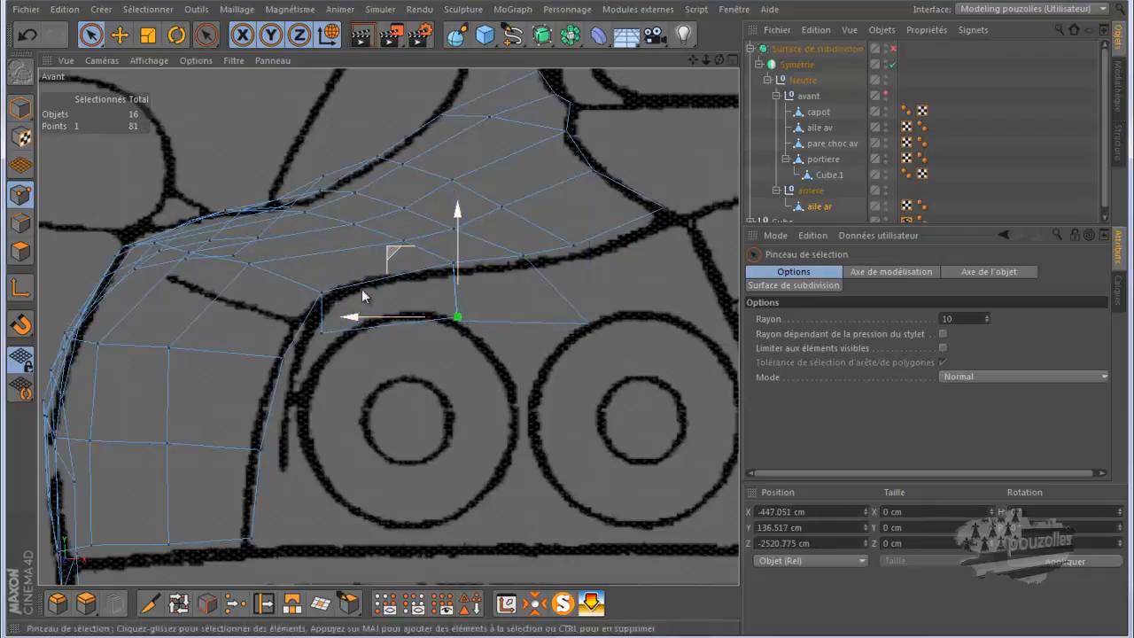
click(346, 325)
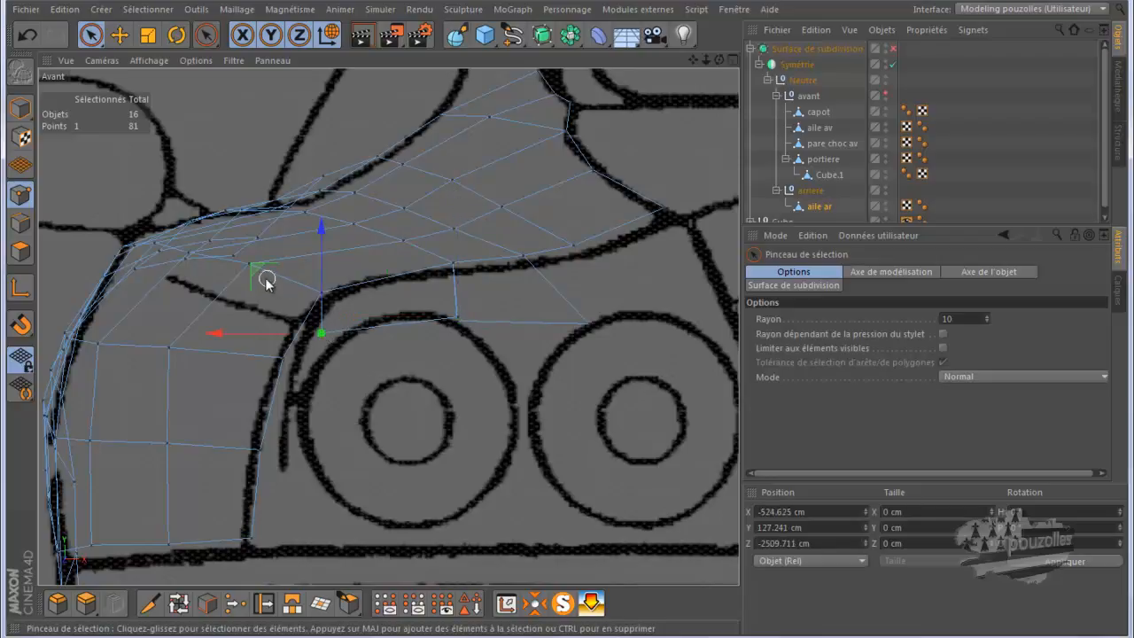
drag(253, 273, 312, 257)
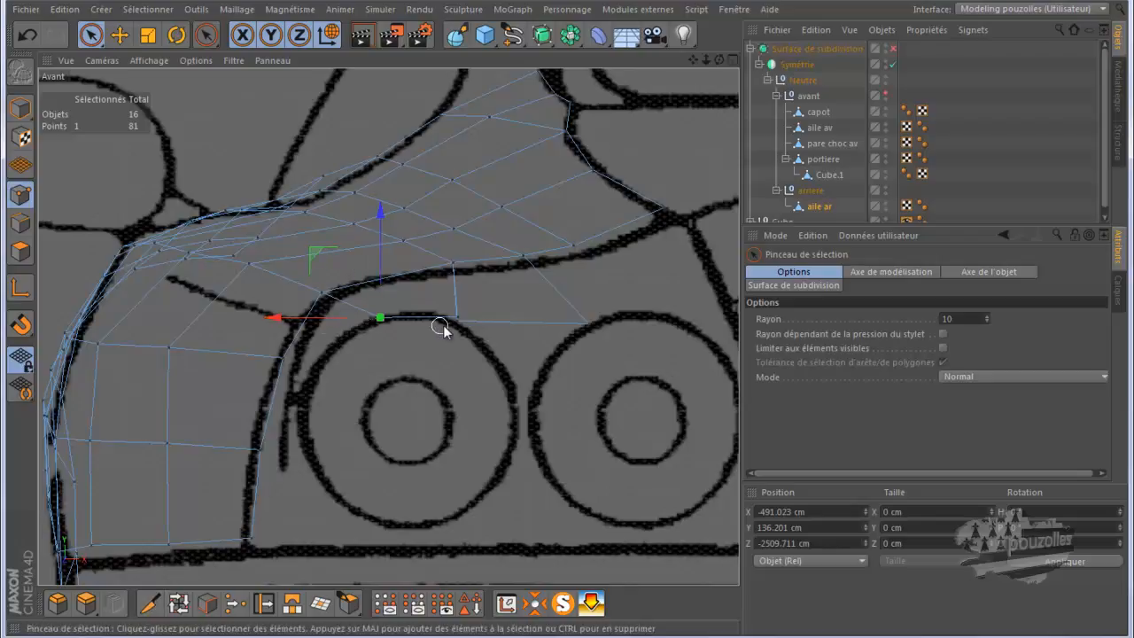
- Weld the two nearly coincident points between the extruded strips into one at about X -447.5, Y 134.3 cm, and return to selection
click(234, 603)
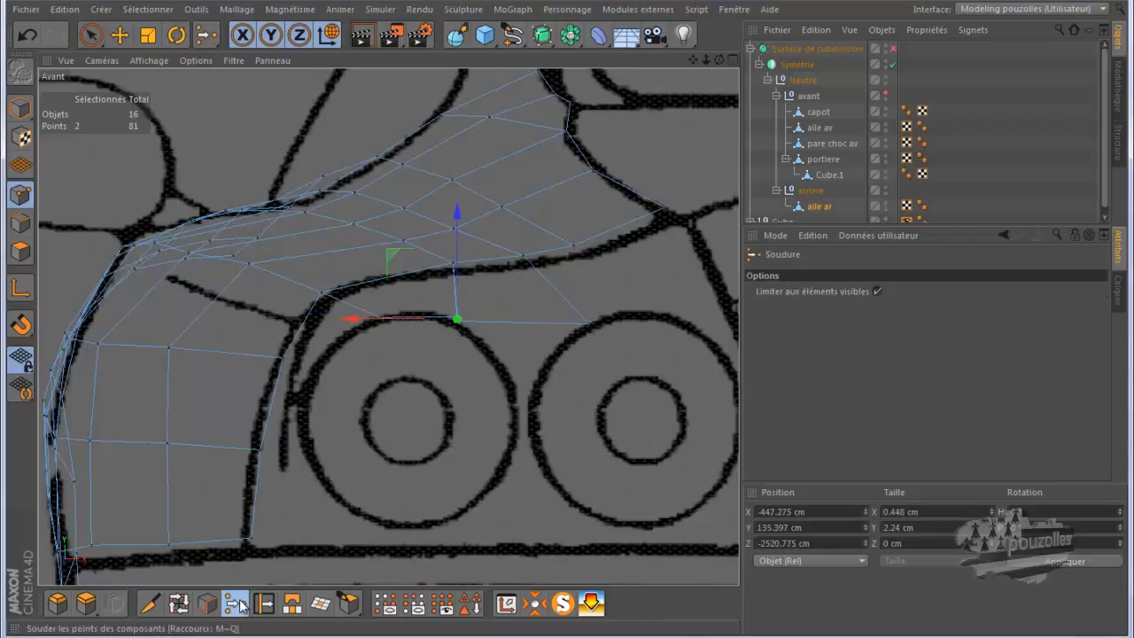
click(458, 333)
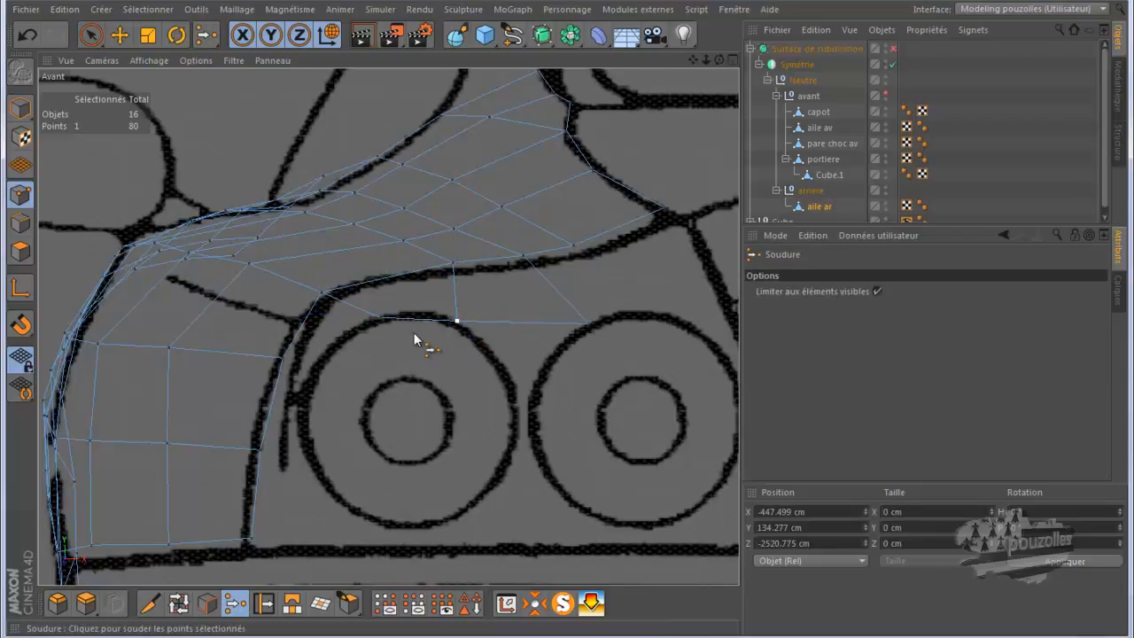
click(91, 36)
- In the side view, move the new strip's inner point to about Z -2559.9 cm and its middle point to about Z -2548.7 cm
click(589, 325)
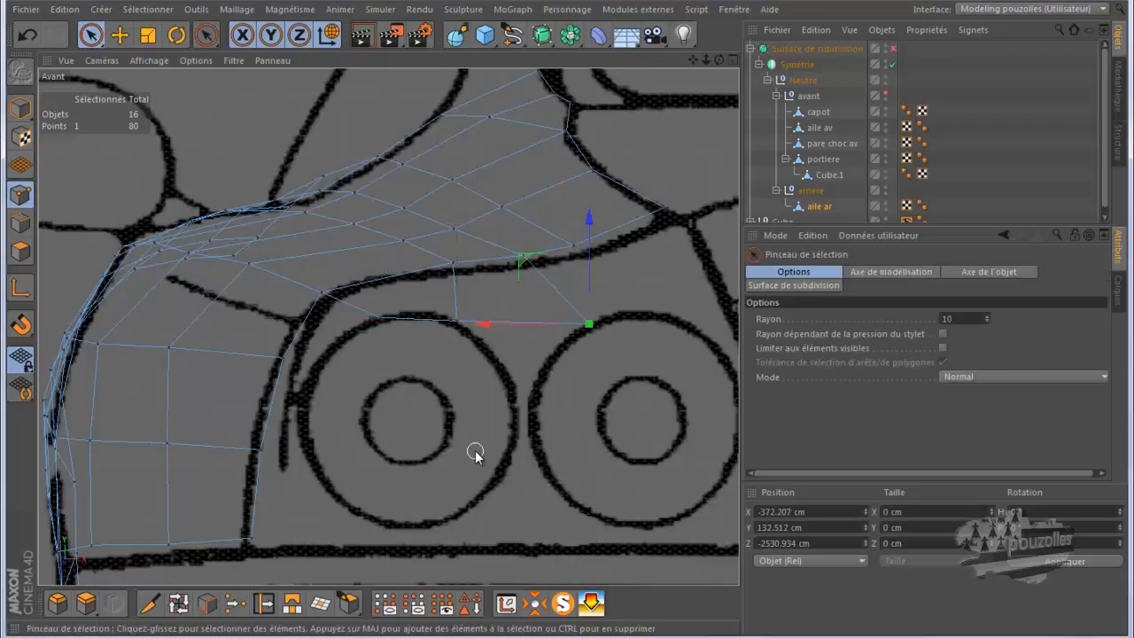
middle_click(475, 450)
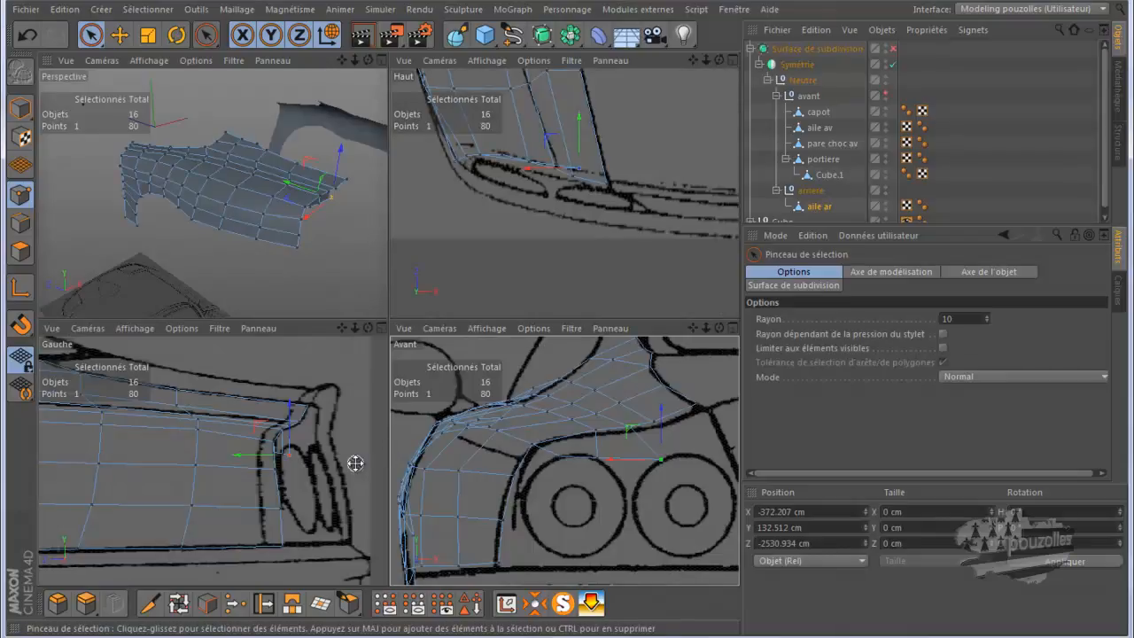
middle_click(355, 463)
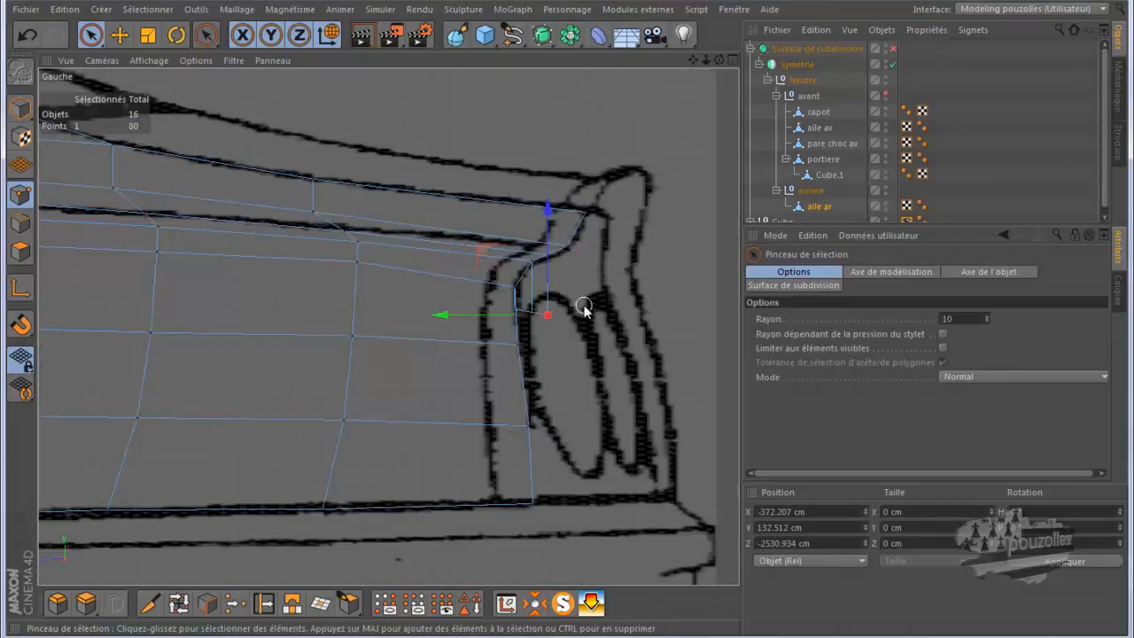
drag(443, 316, 499, 322)
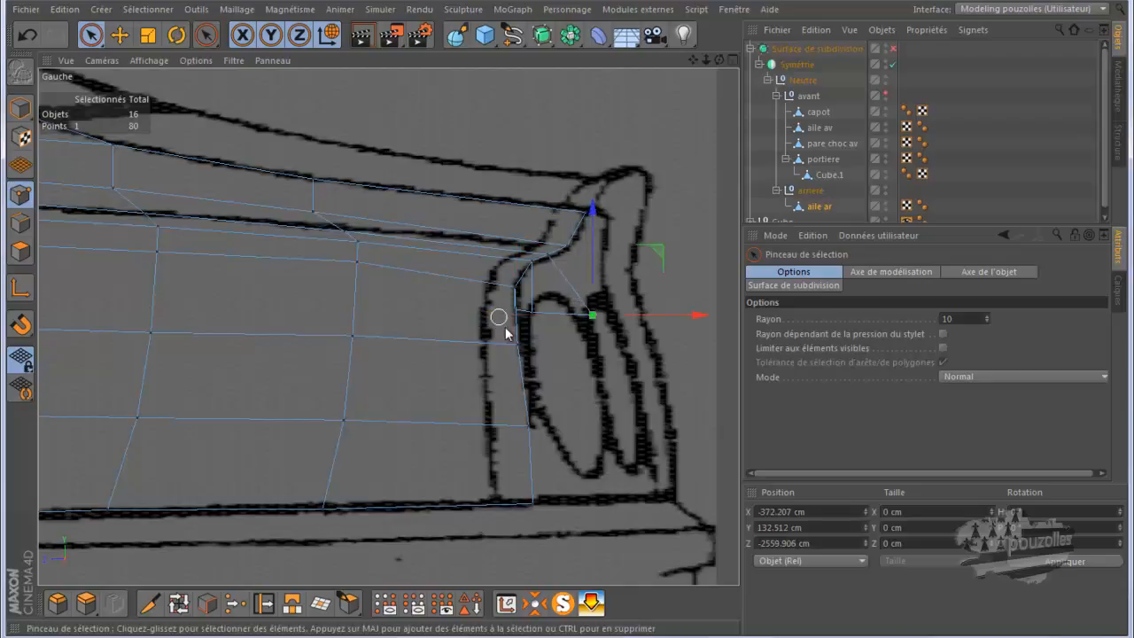
click(535, 315)
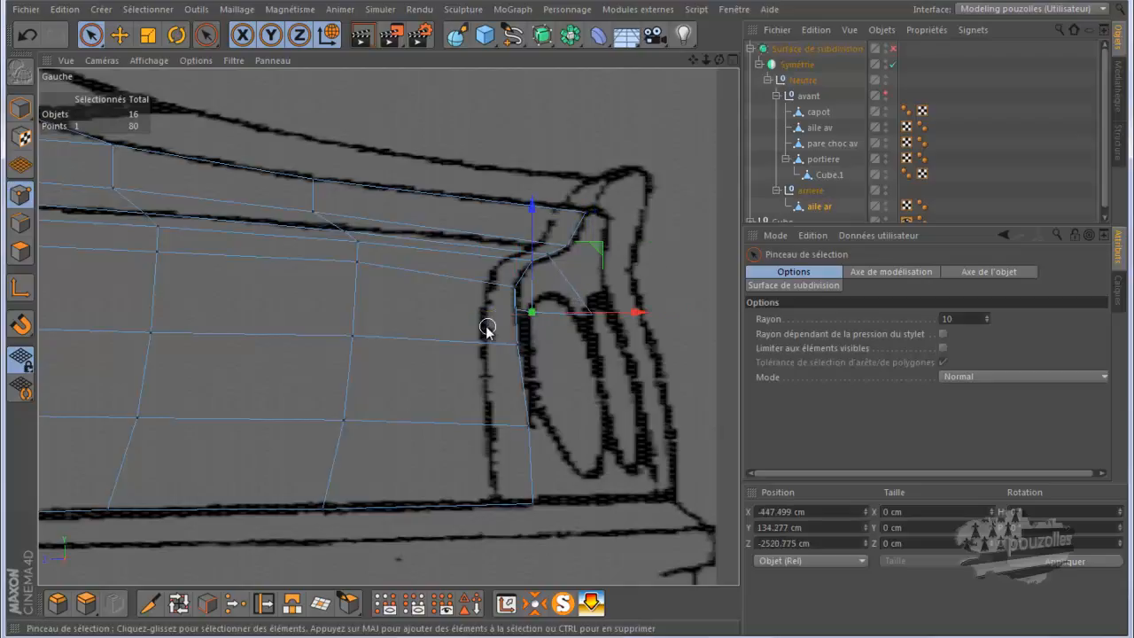
drag(623, 317, 667, 316)
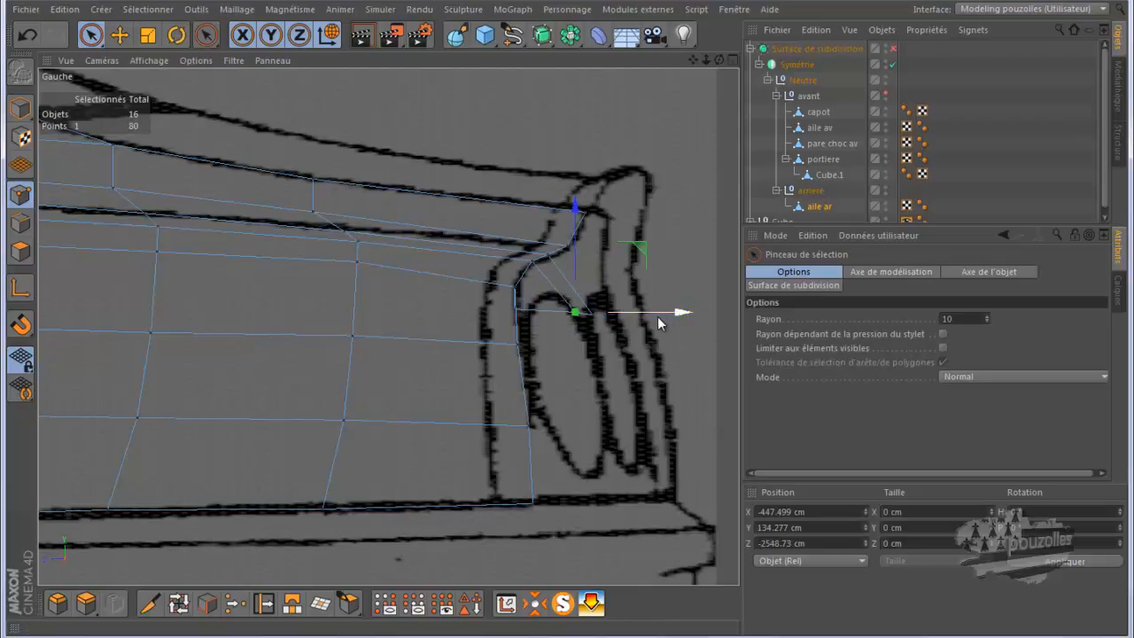
- Move the strip's outer point above the outer tail light rearward to about Z -2533.9 cm, using the perspective view
click(518, 313)
drag(618, 310, 630, 310)
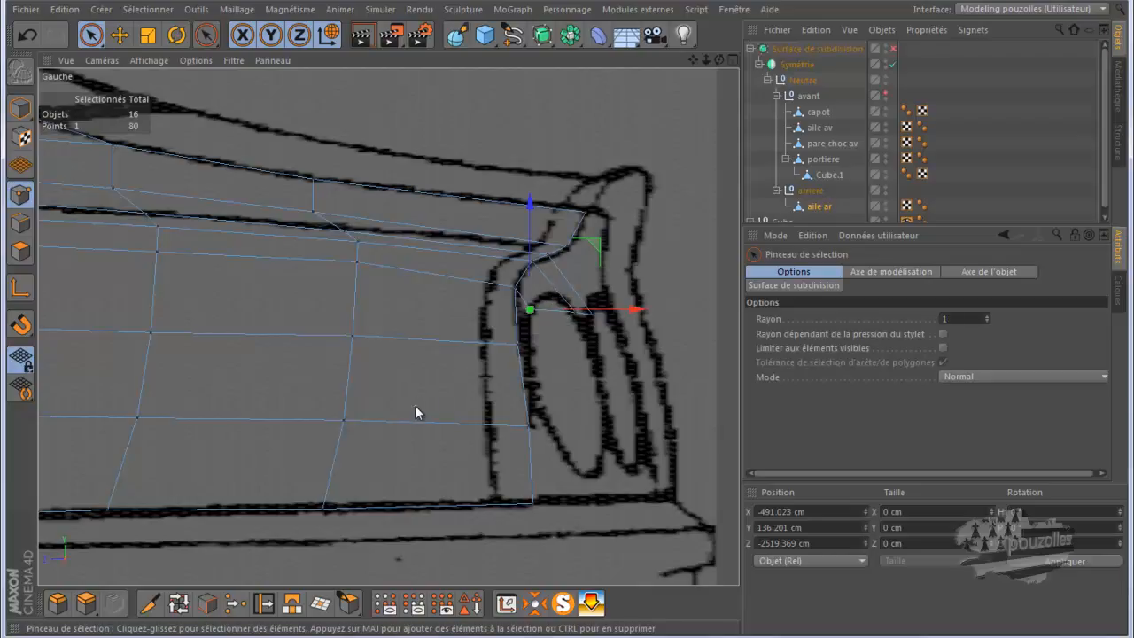
middle_click(348, 379)
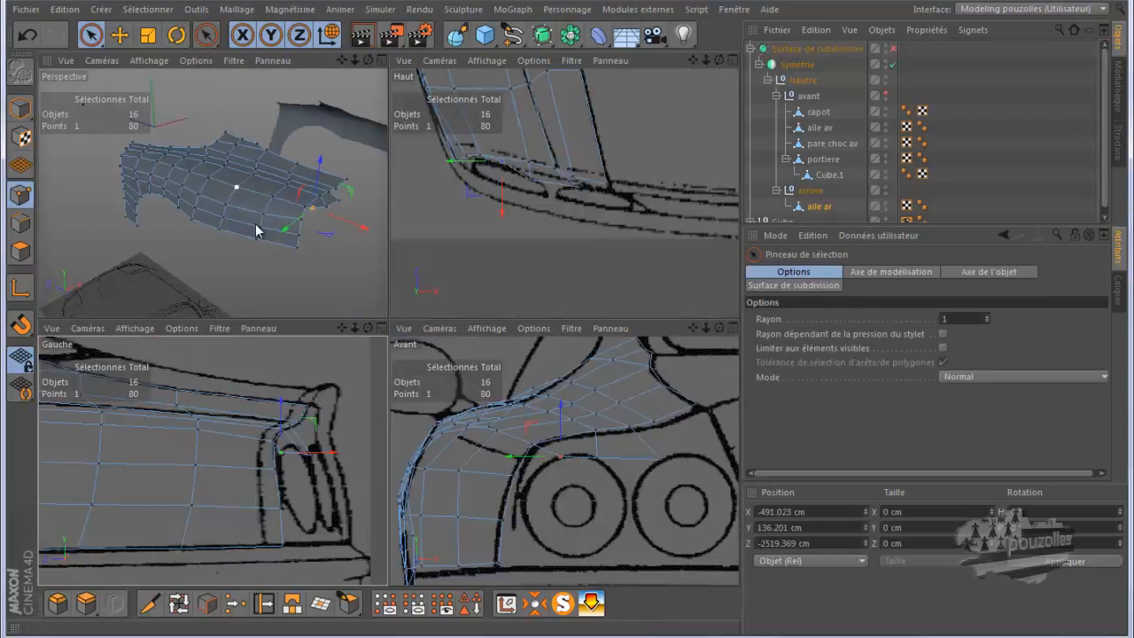
middle_click(259, 231)
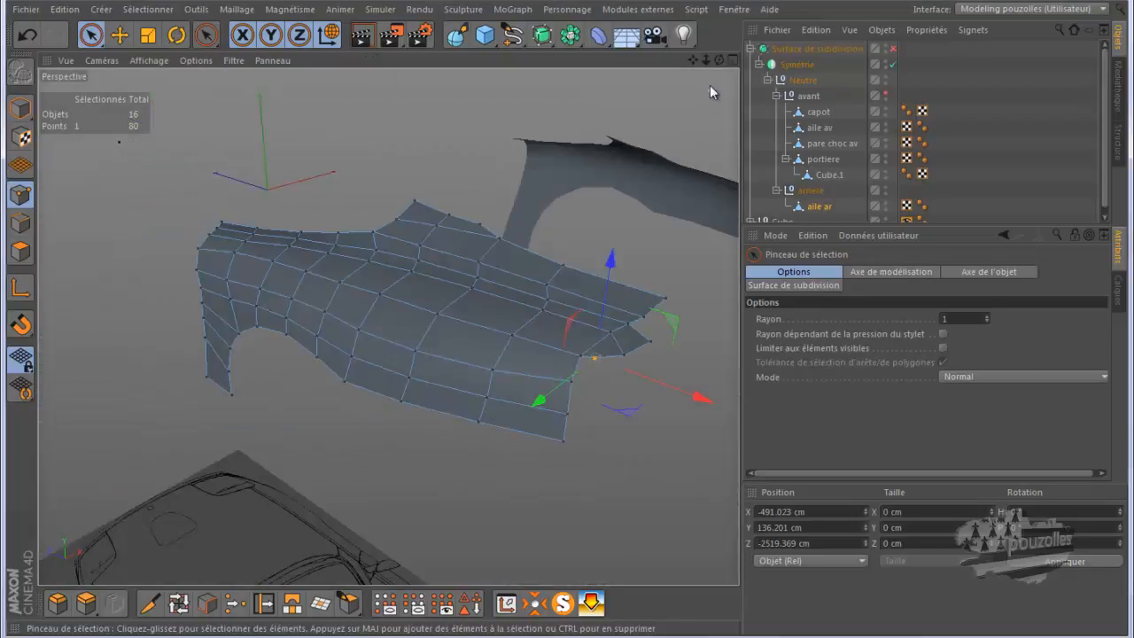
drag(717, 63, 567, 322)
drag(289, 546, 281, 554)
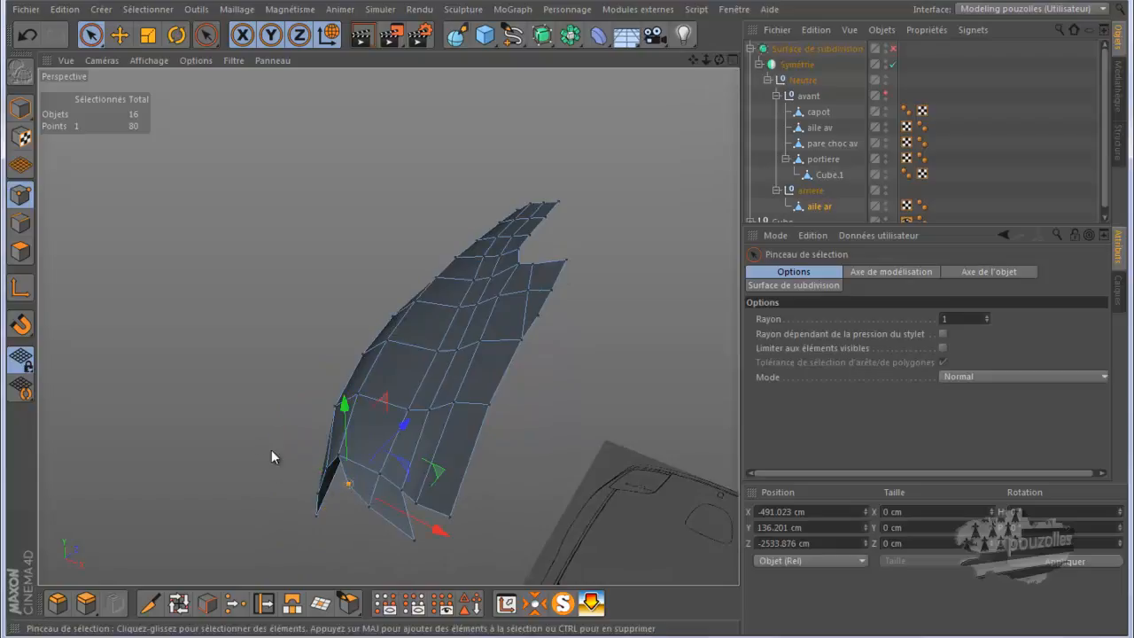
middle_drag(251, 441, 250, 436)
- In the top view, align the strip with the blueprint, placing the outer point near Z -2529.8 cm and the middle one near Z -2547.6 cm
middle_click(278, 443)
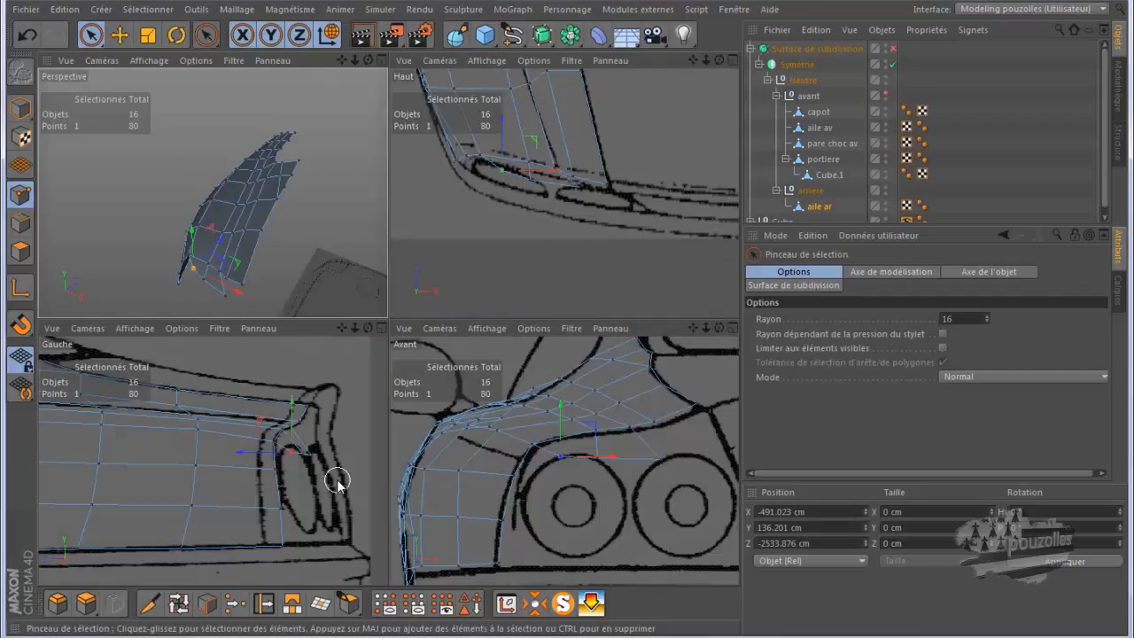
middle_click(488, 261)
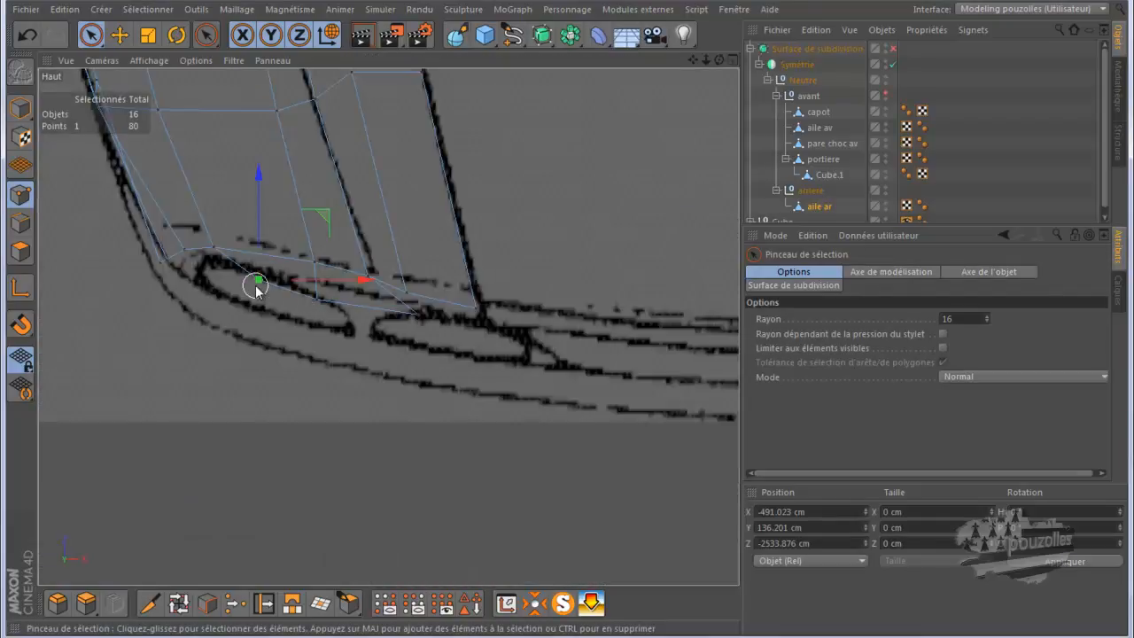
drag(257, 236, 257, 232)
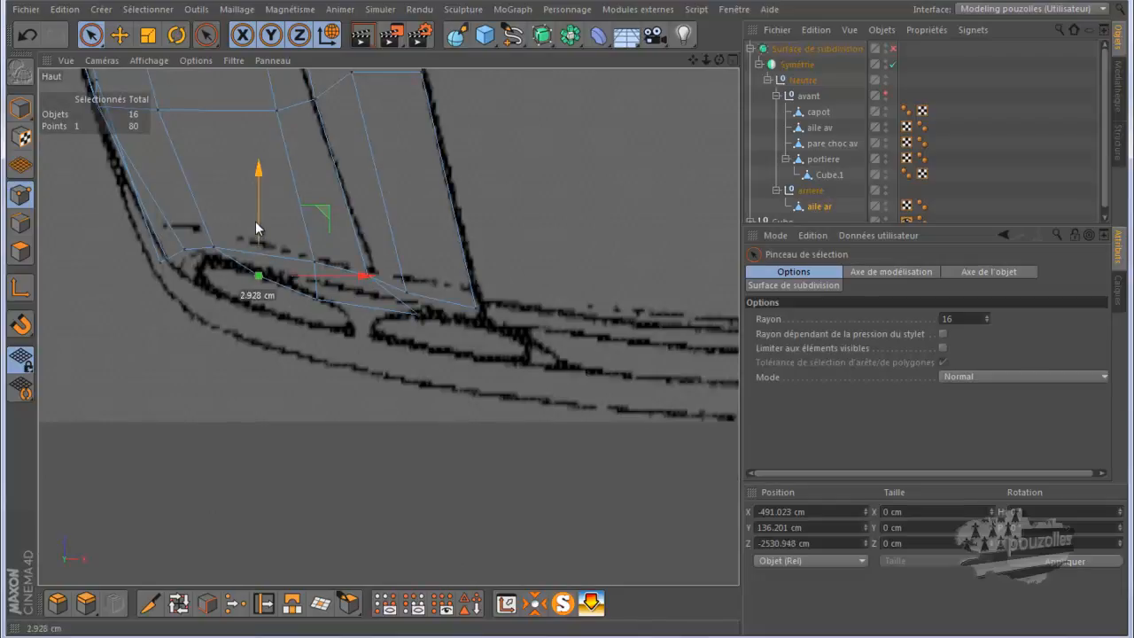
click(319, 298)
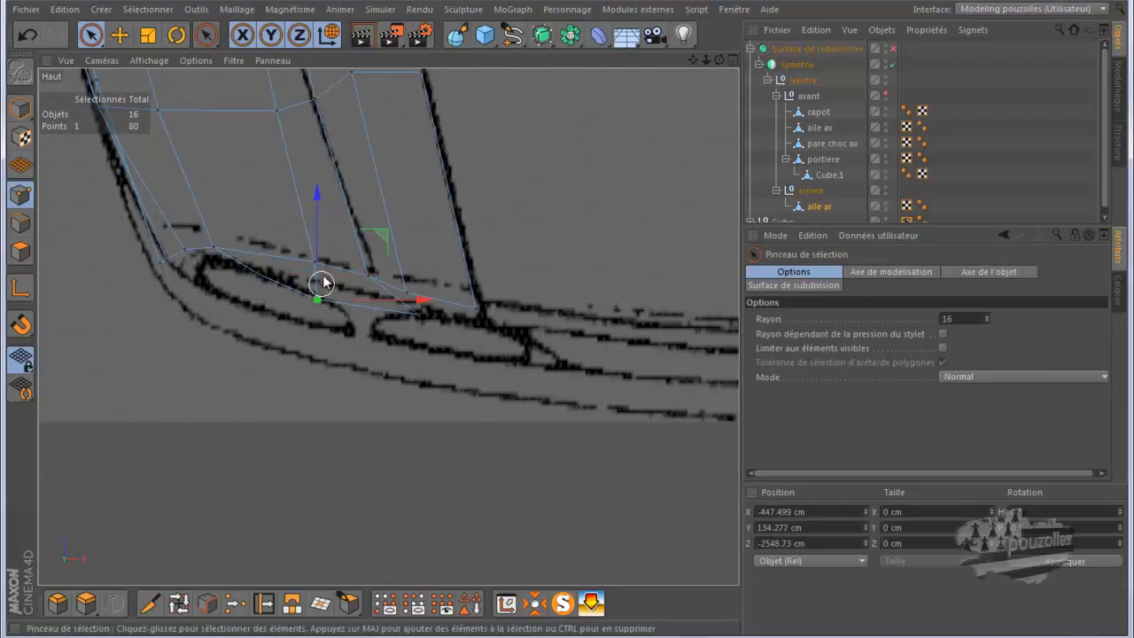
drag(316, 246, 318, 248)
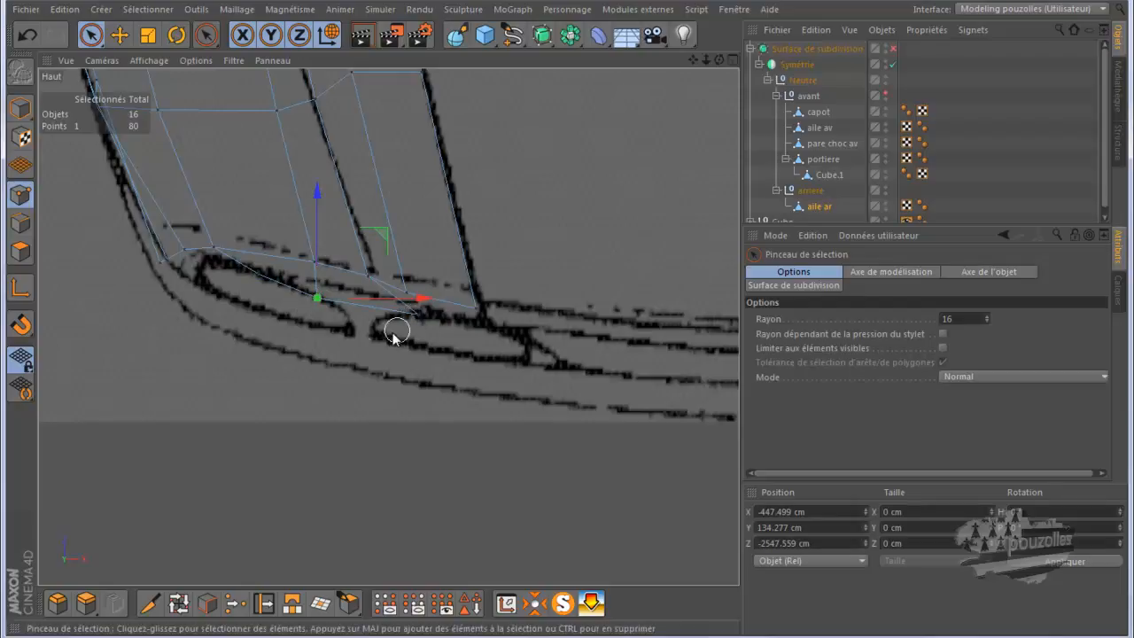
- Adjust the outer point's height to about Y 137 cm so it meets the top of the outer tail light
middle_click(346, 361)
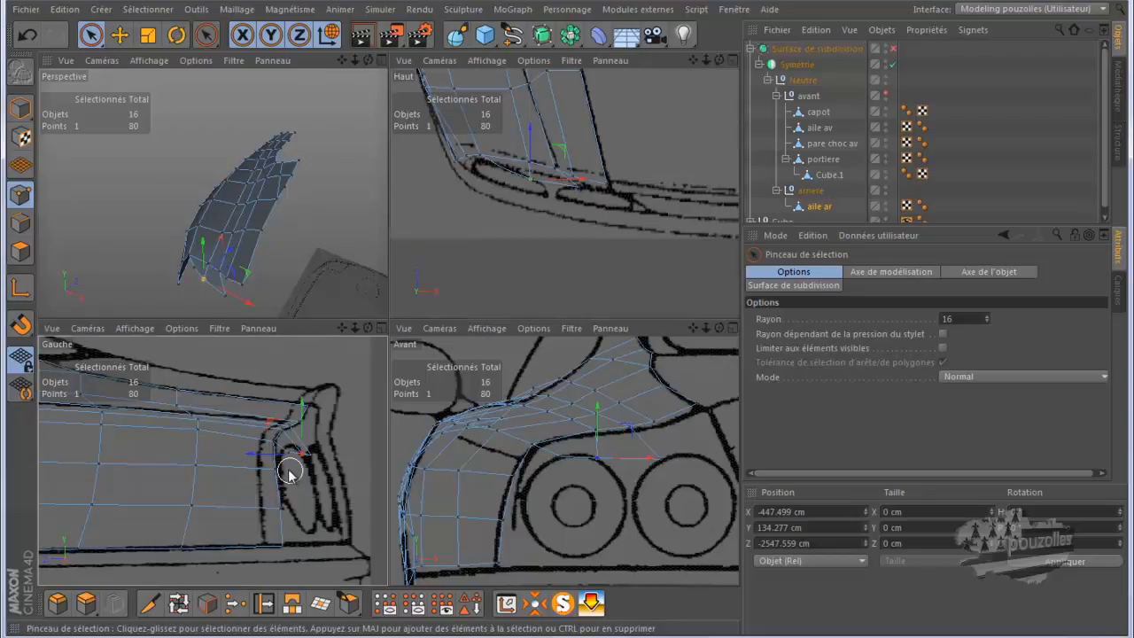
middle_click(299, 468)
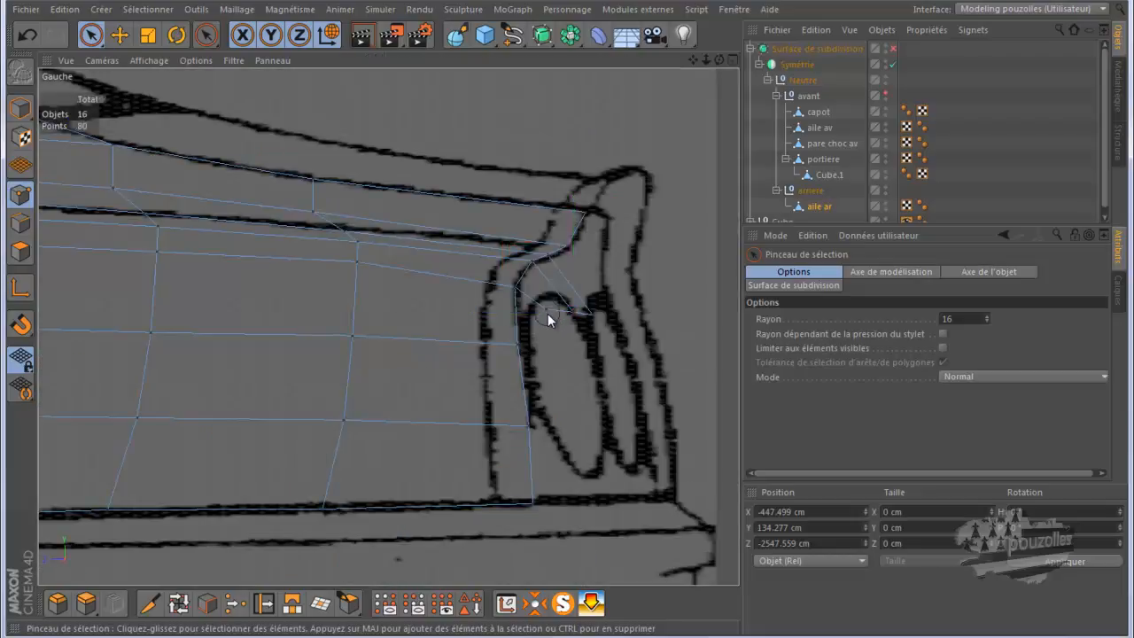
click(546, 267)
drag(548, 267, 546, 256)
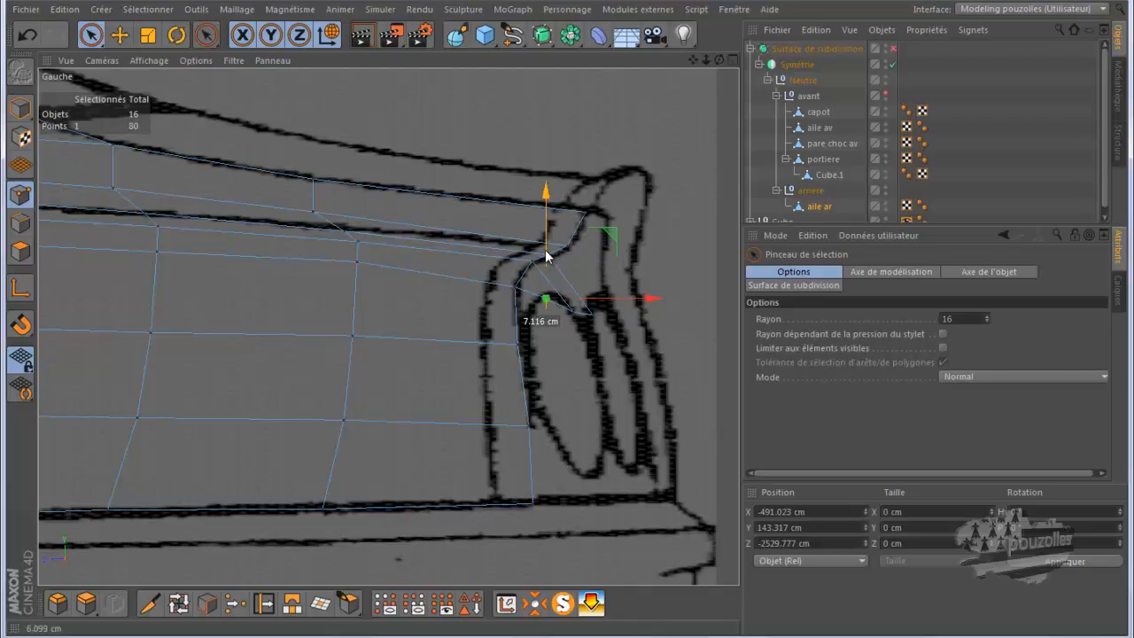
middle_click(475, 380)
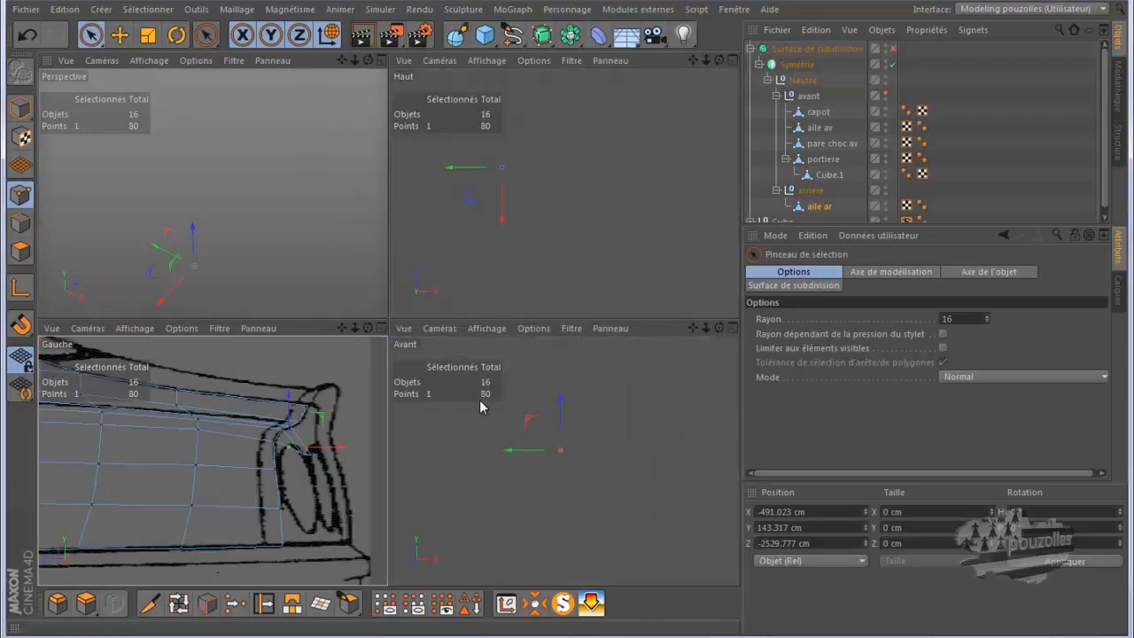
middle_click(553, 485)
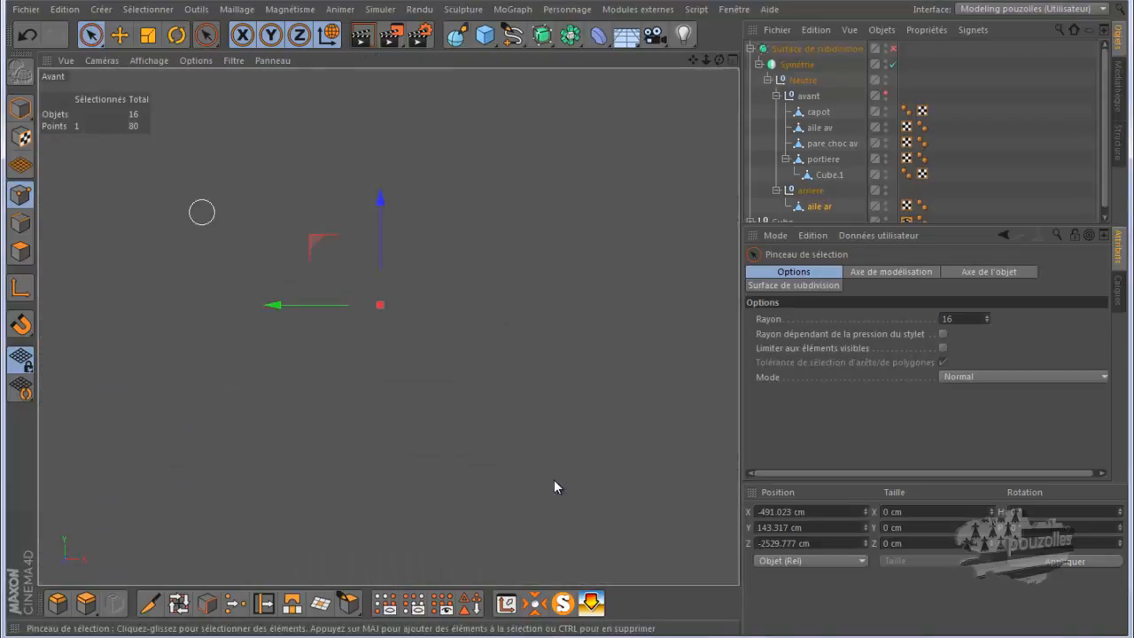
drag(384, 241, 377, 278)
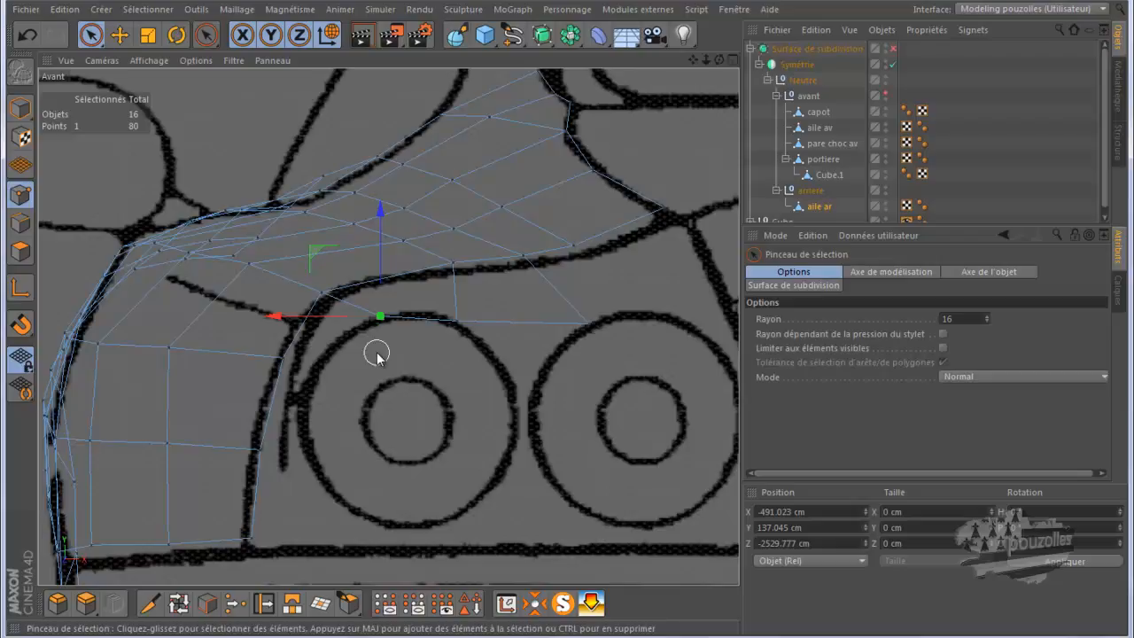
- Extrude the fender's border edge beside the outer tail light horizontally inward, placing its lower end at about X -522.2, Y 113.2 cm
click(20, 224)
click(301, 339)
drag(196, 327, 239, 342)
- Weld the extruded edge's upper point to the neighbouring strip's outer point at about X -491, Y 137 cm, and return to selection
click(19, 194)
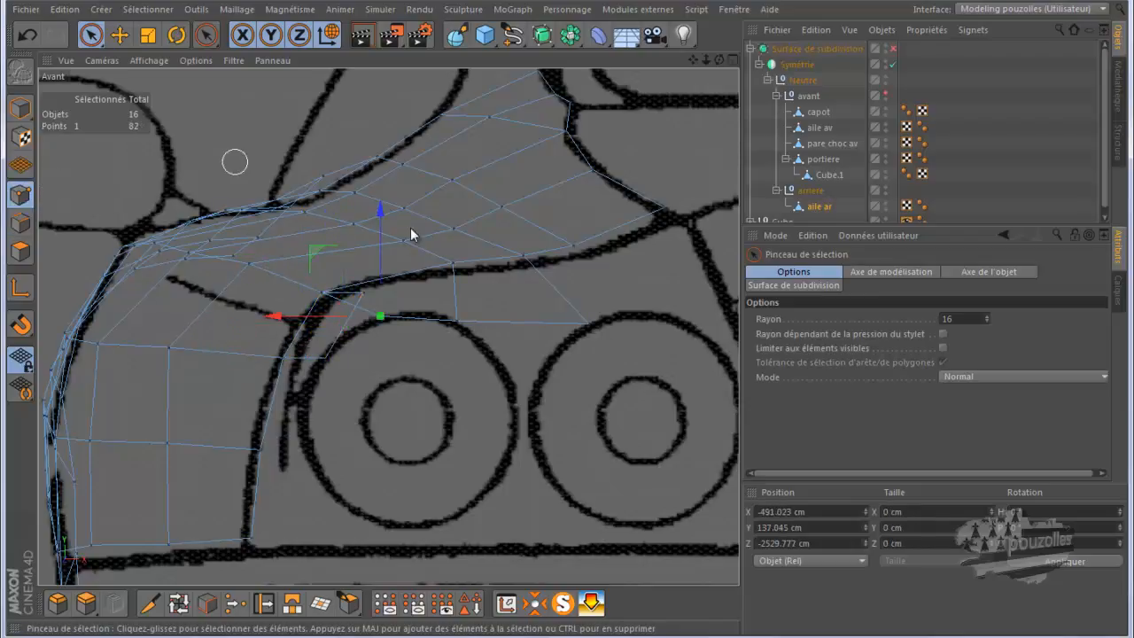
click(393, 322)
shift+click(365, 301)
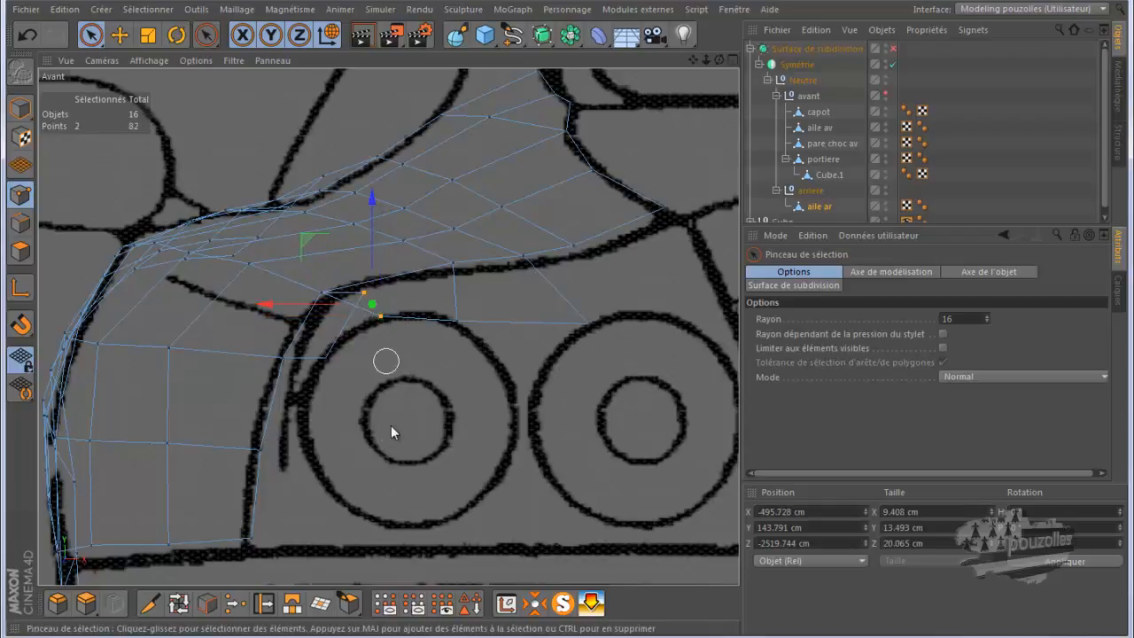
click(235, 603)
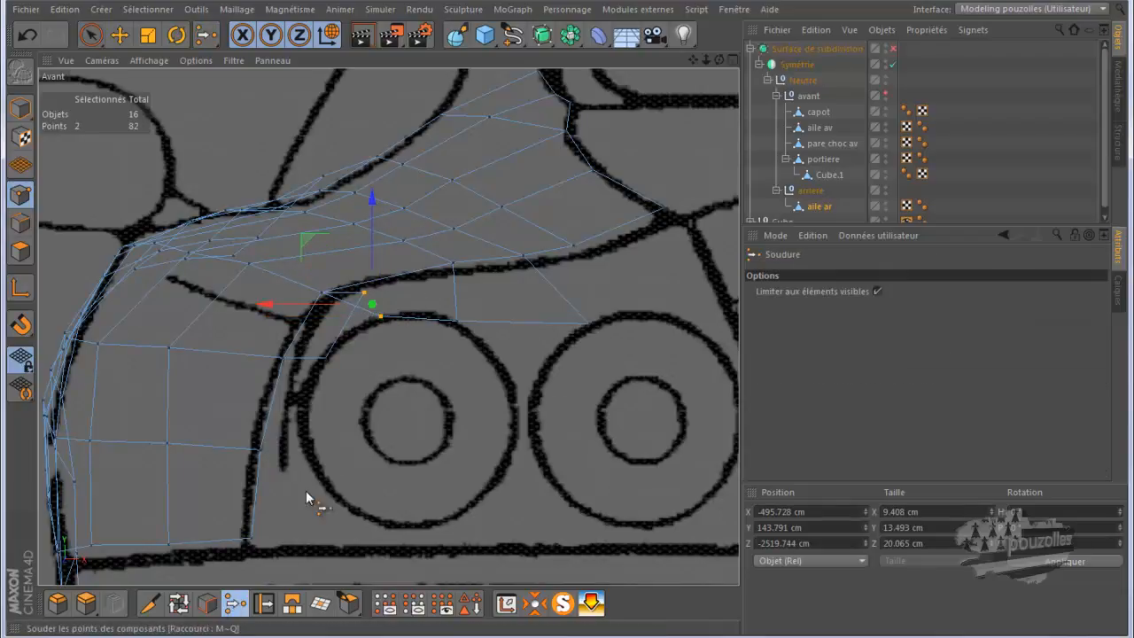
click(382, 325)
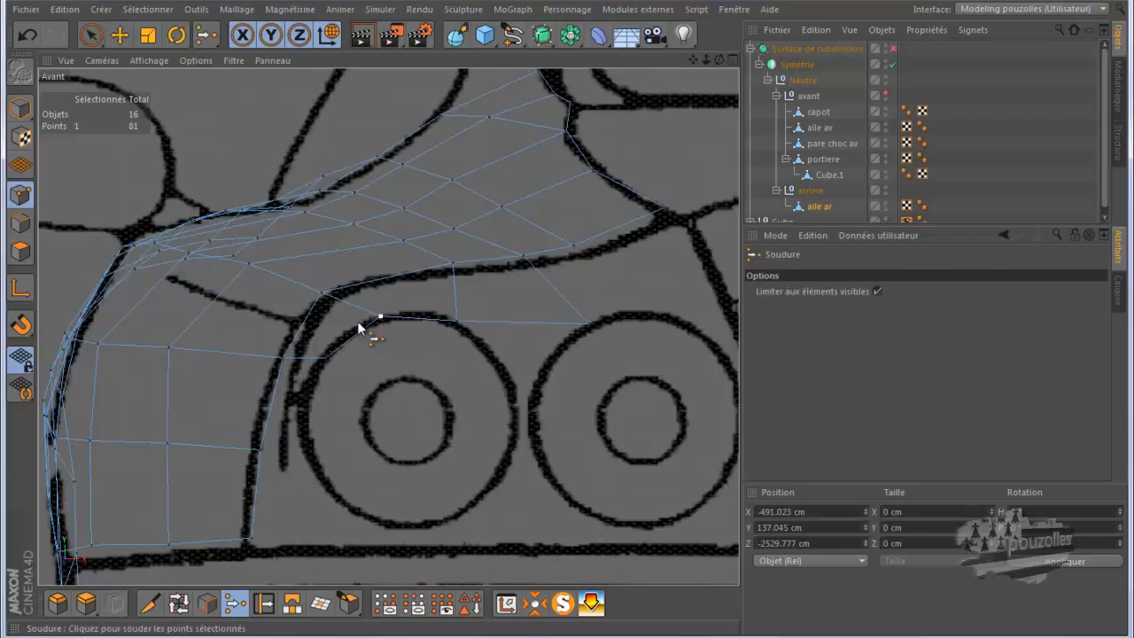
click(90, 34)
- In the side view, move the extruded edge's lower point slightly rearward to about Z -2516 cm
click(325, 358)
middle_click(328, 483)
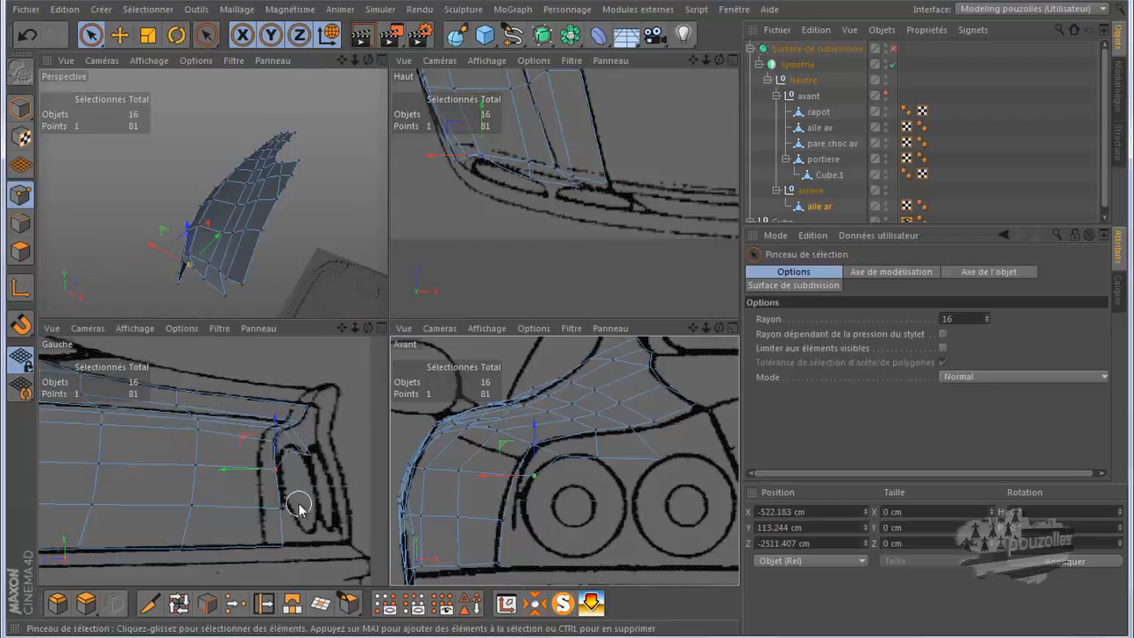
middle_click(299, 507)
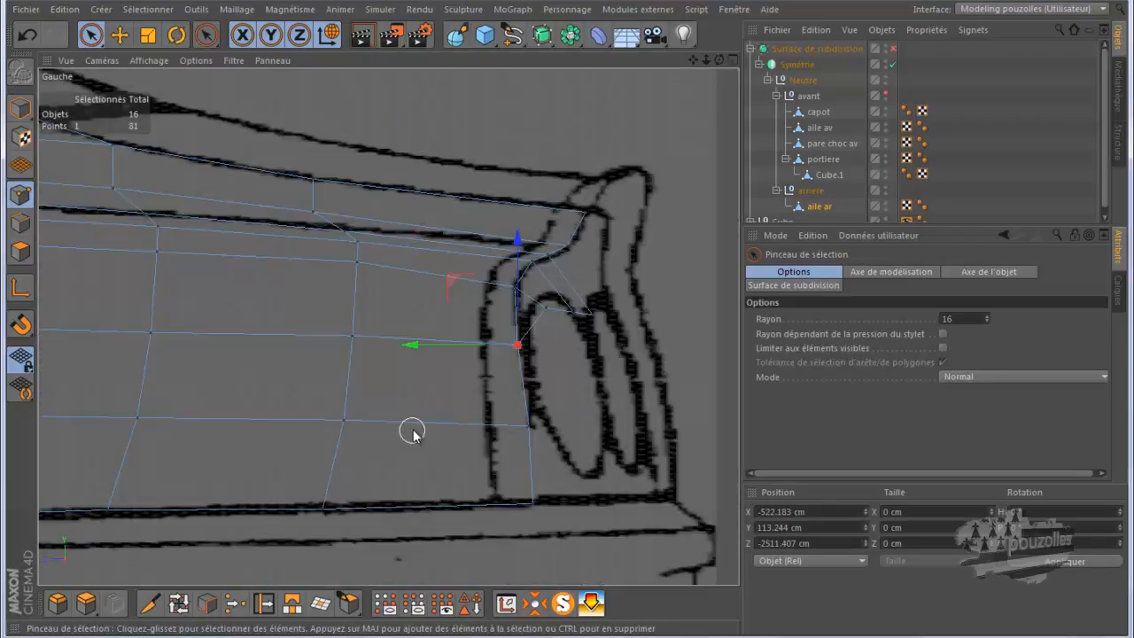
drag(420, 346, 426, 351)
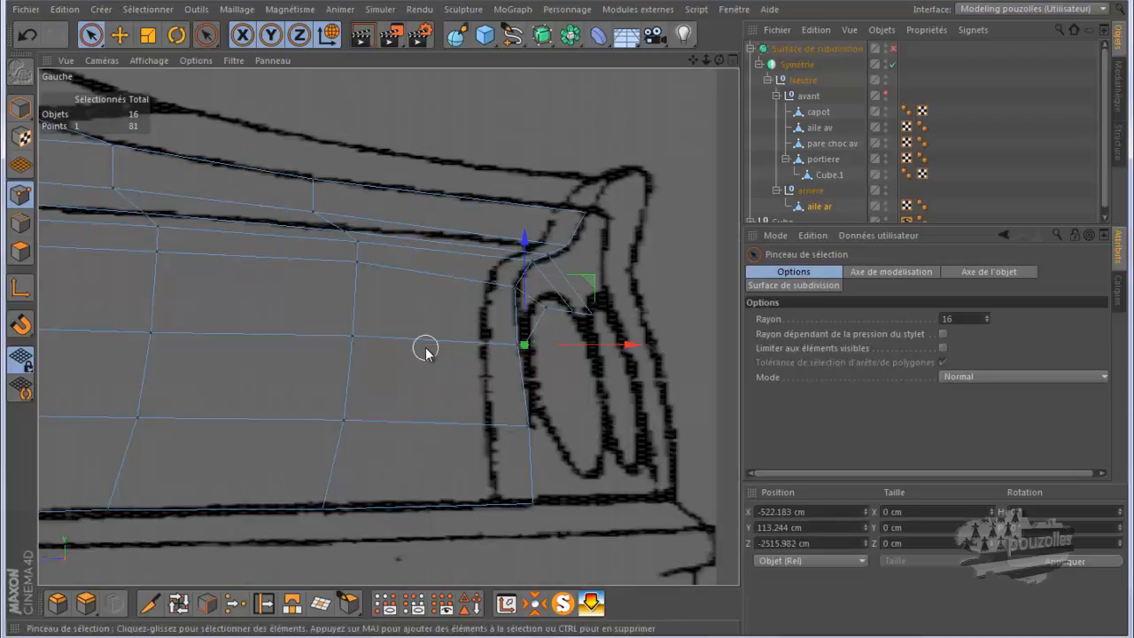
- Move the welded point forward to about Z -2527.2 cm and raise the strip's innermost point to about Y 135.1 cm
click(540, 308)
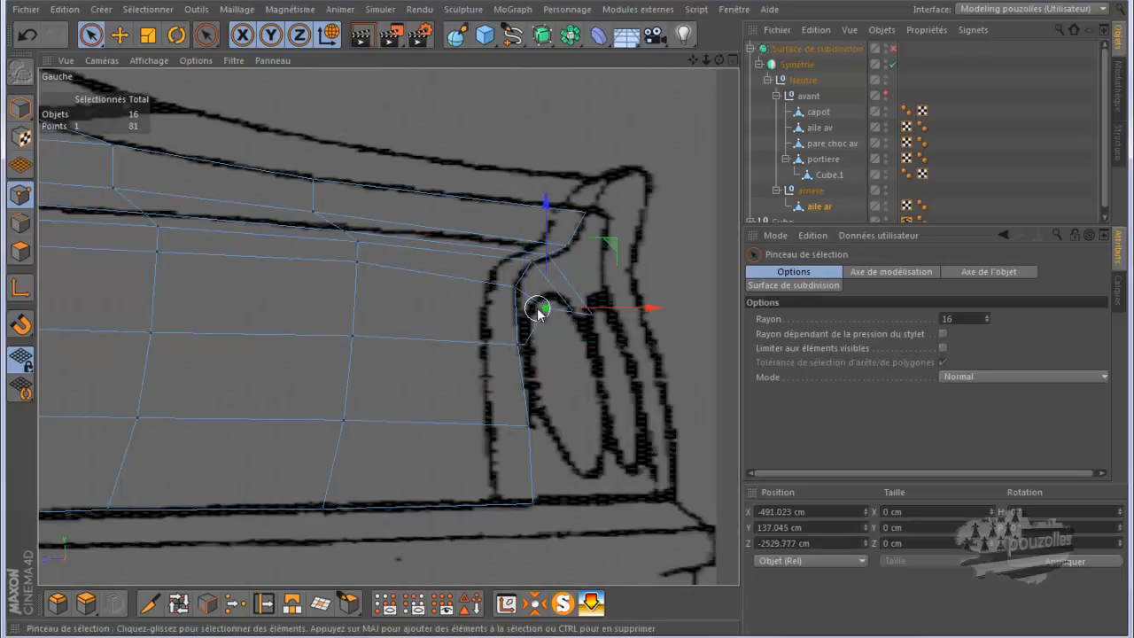
drag(597, 307, 593, 309)
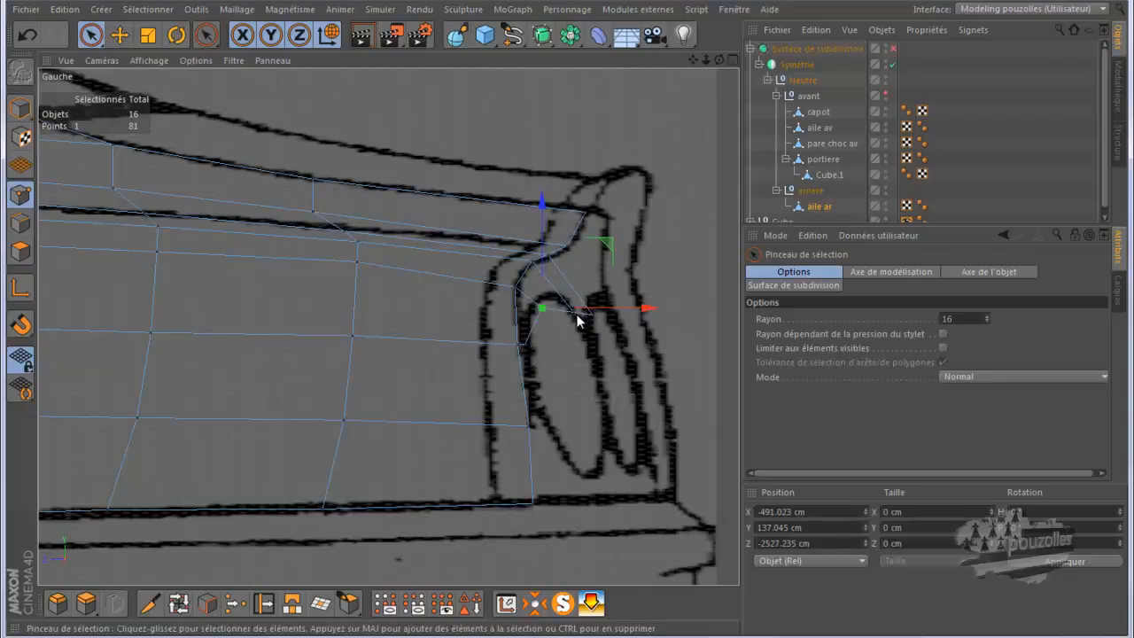
drag(611, 252, 653, 255)
click(593, 315)
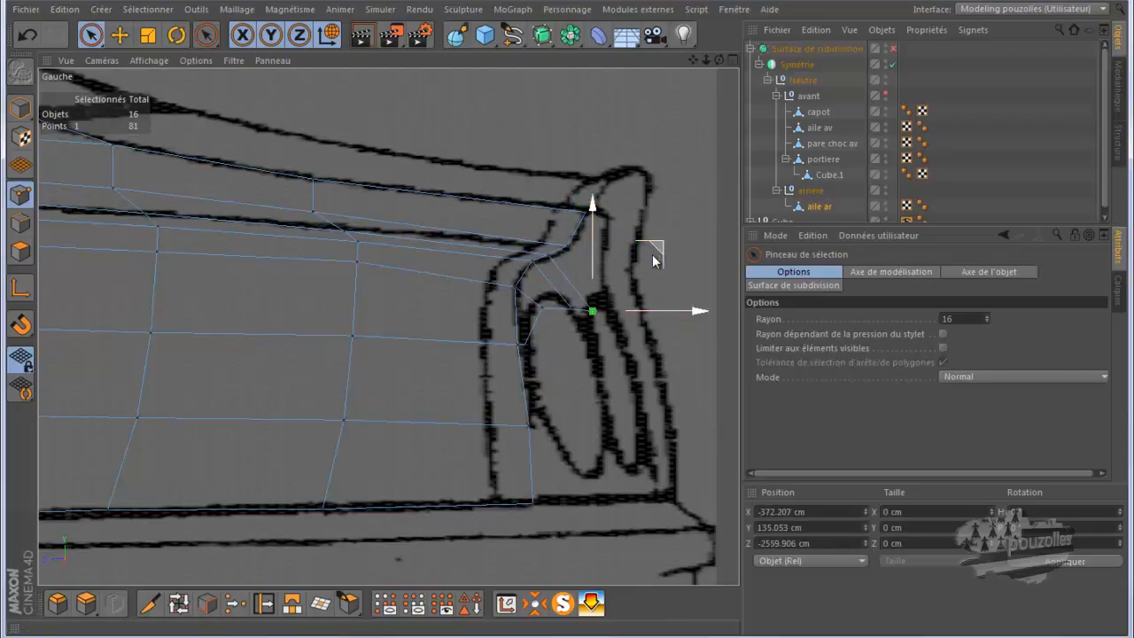
- In the top view, move the strip's welded point to about Z -2529 cm and its lower point to about Z -2521.6 cm
middle_click(553, 379)
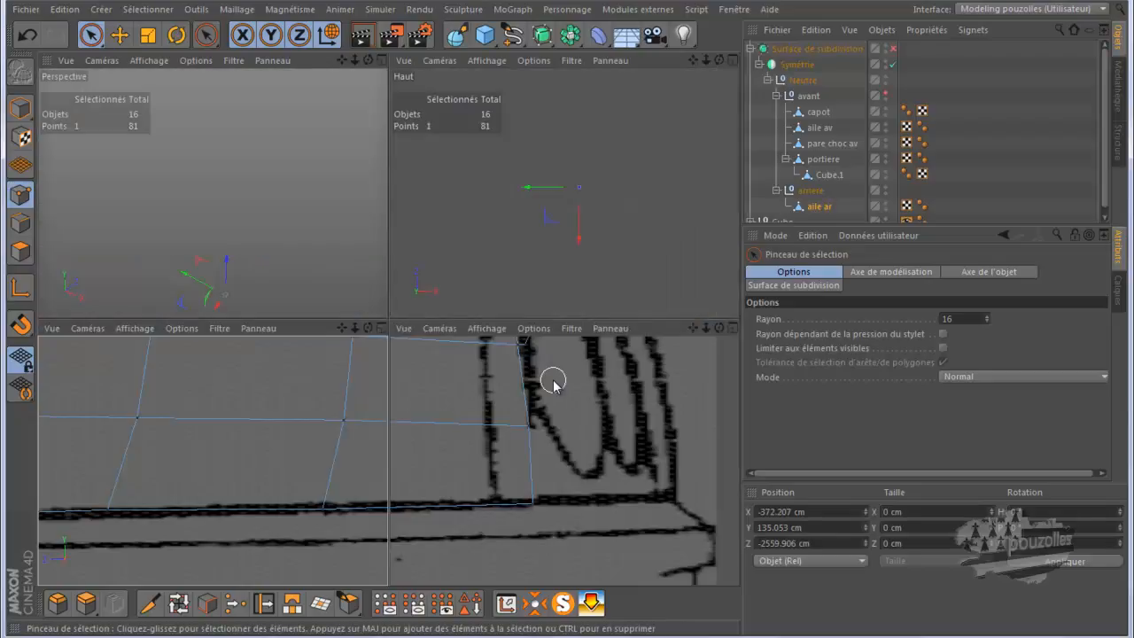
middle_click(519, 452)
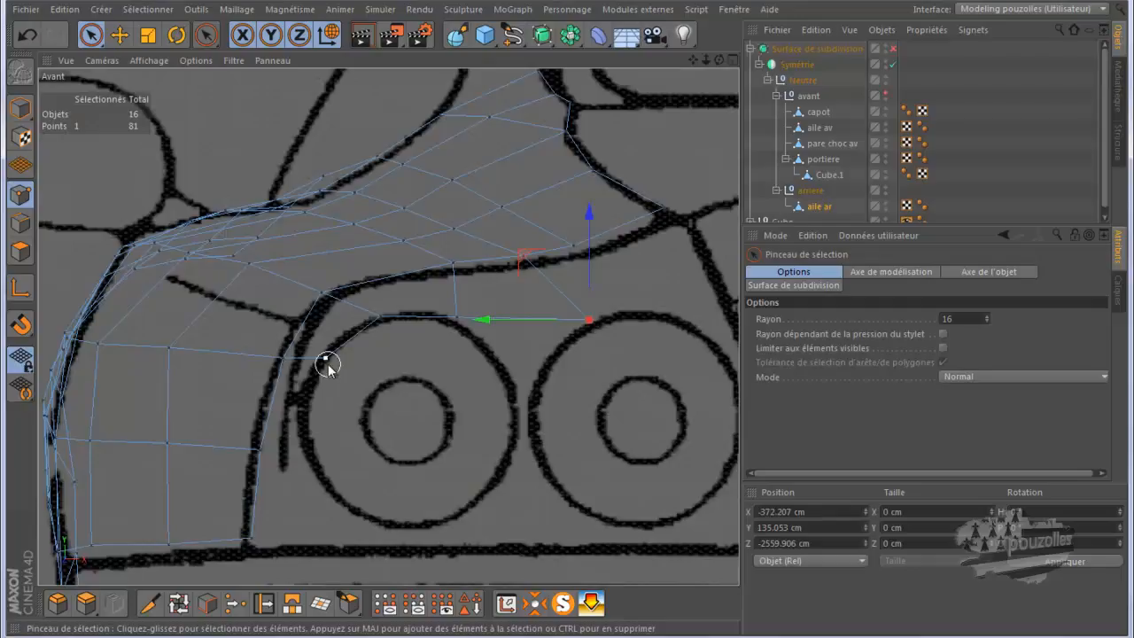
middle_click(355, 425)
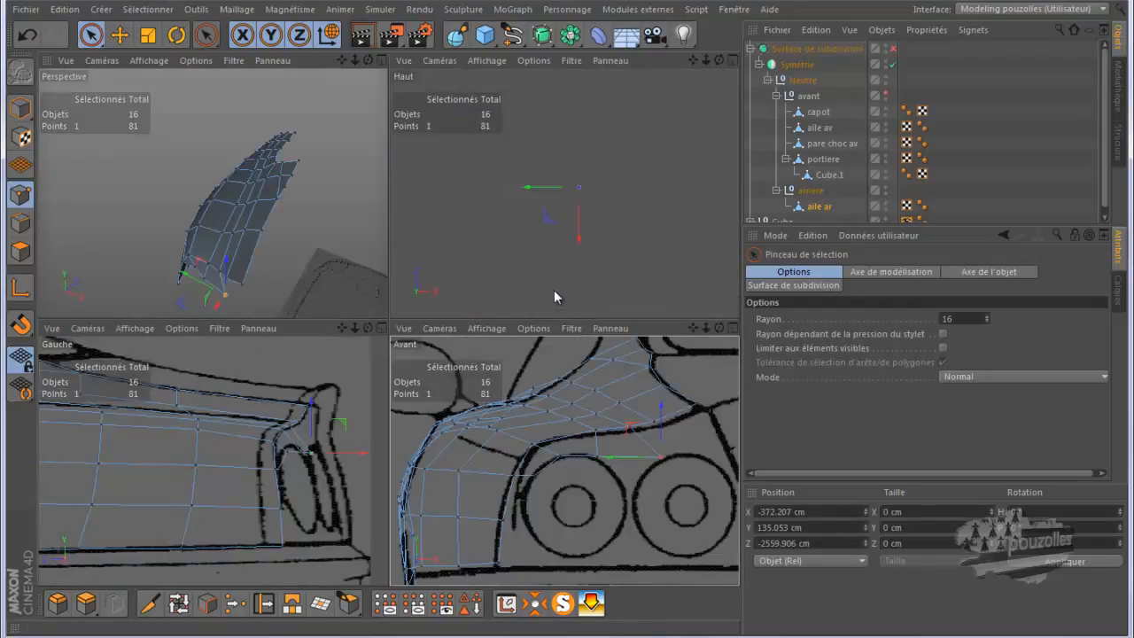
middle_click(538, 276)
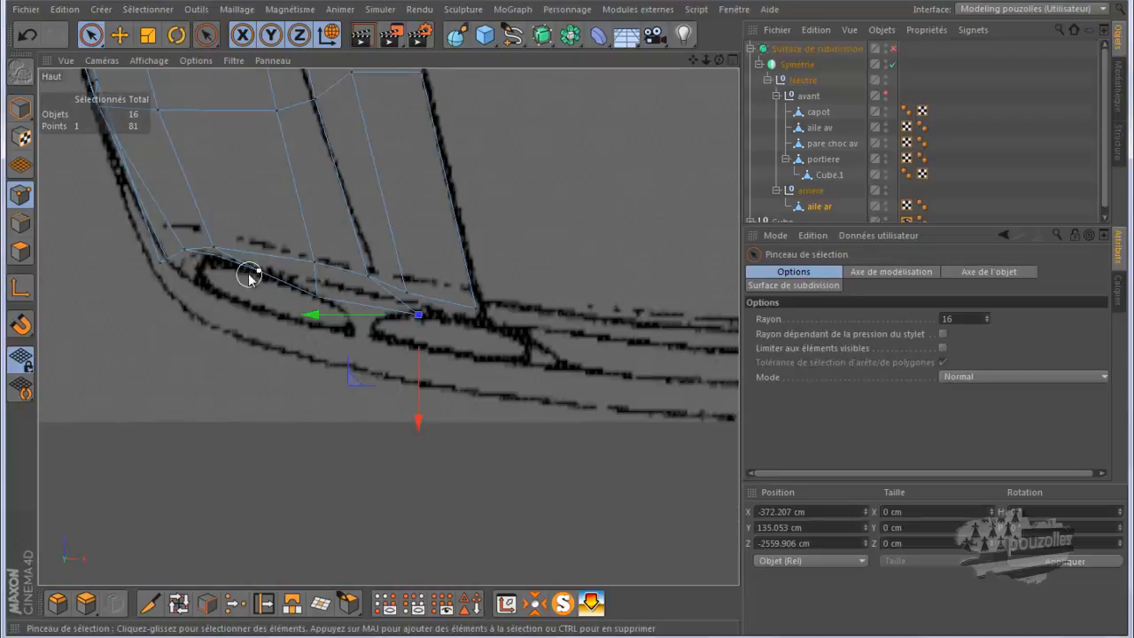
click(217, 259)
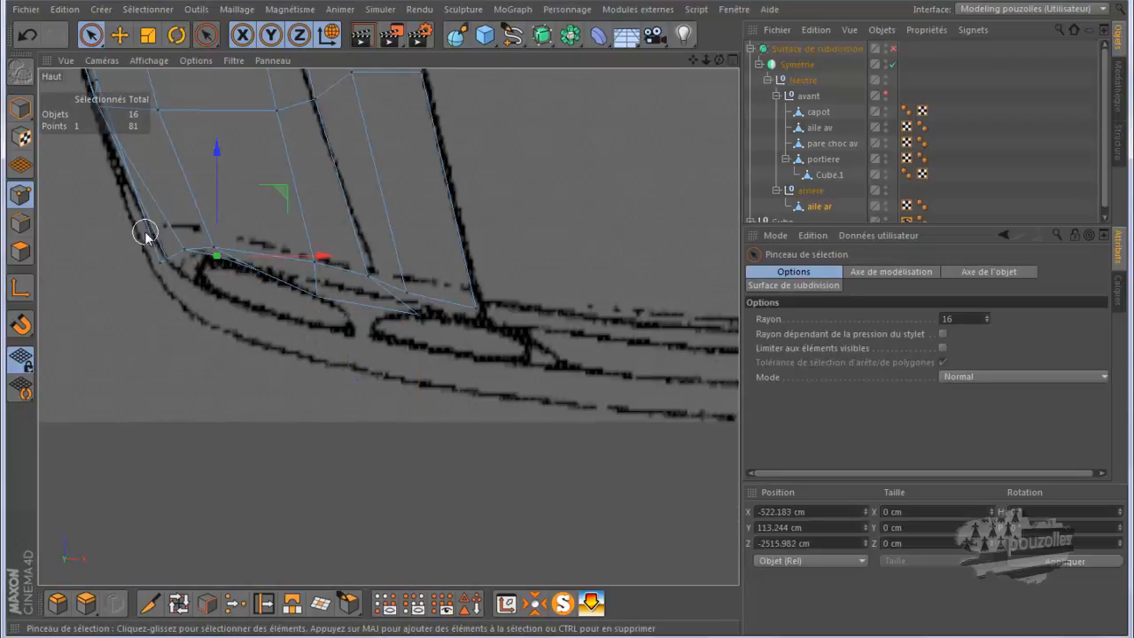
scroll(144, 239, up, 2)
mouse_move(242, 197)
mouse_down()
mouse_move(238, 215)
mouse_move(239, 203)
mouse_up()
click(301, 288)
drag(300, 220, 301, 223)
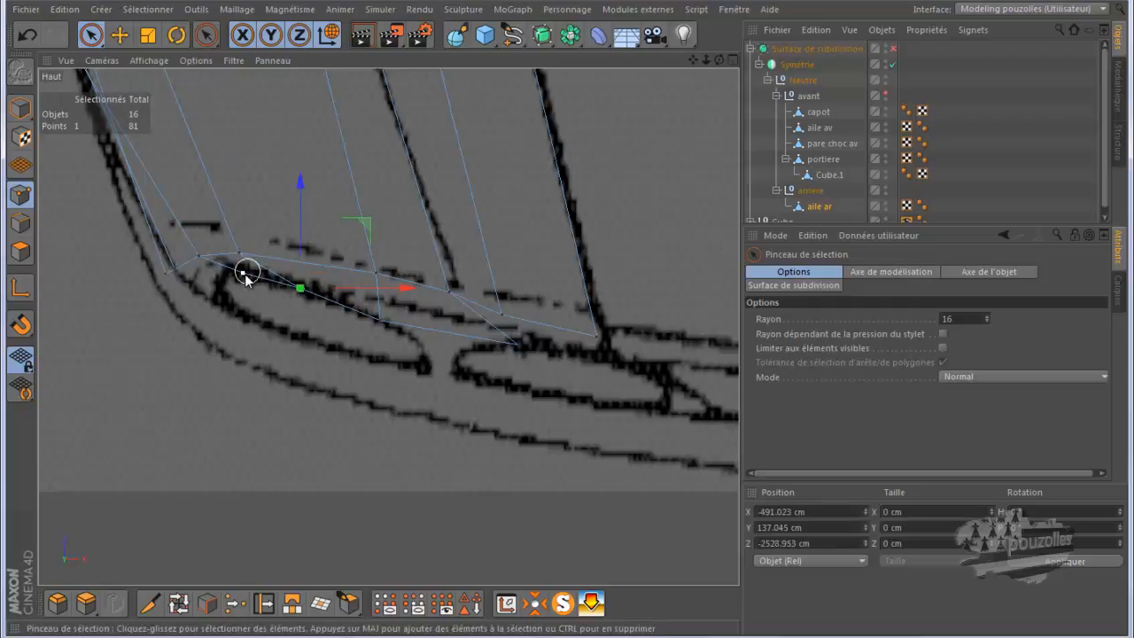
click(243, 272)
drag(245, 224, 245, 225)
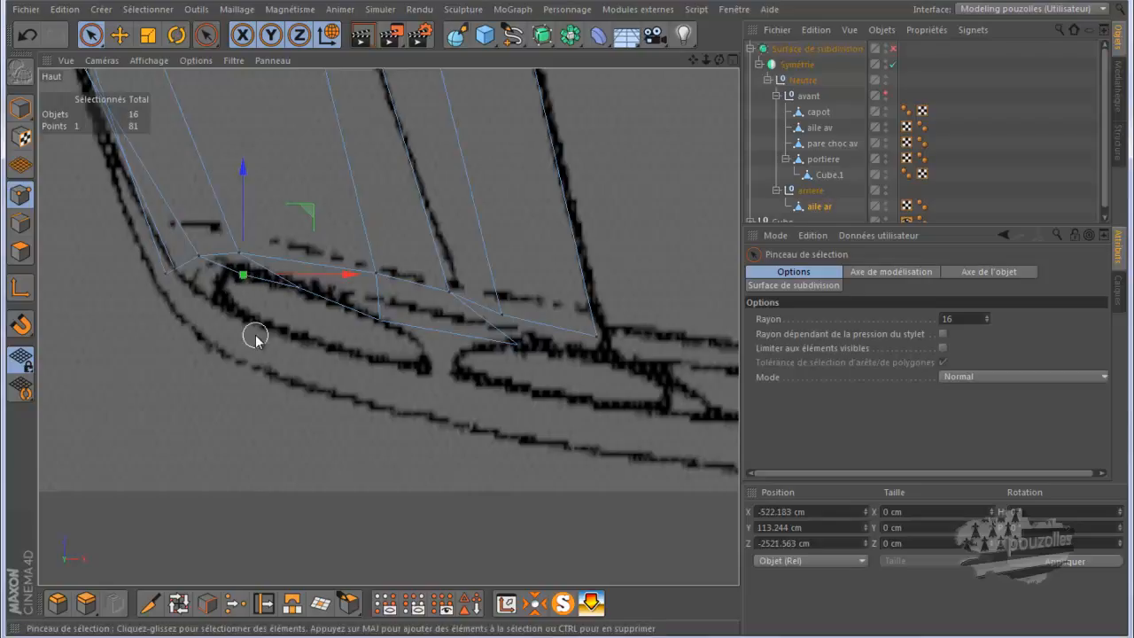
- Extrude the next border edge down beside the outer tail light horizontally inward, centring it at about X -529.1, Y 87 cm
middle_click(255, 334)
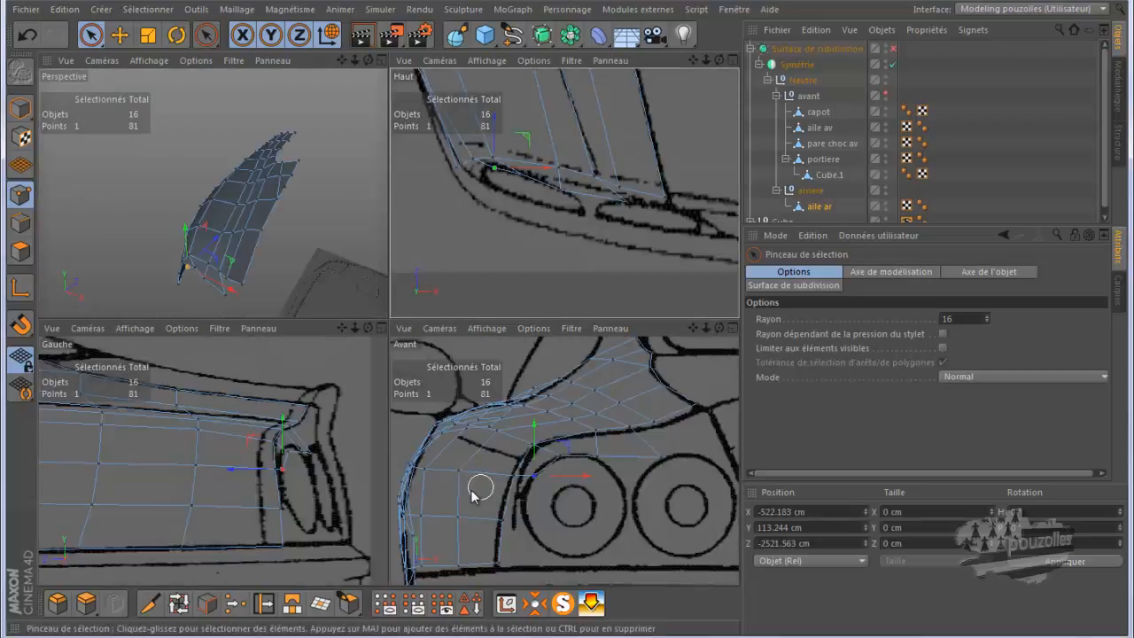
middle_click(546, 497)
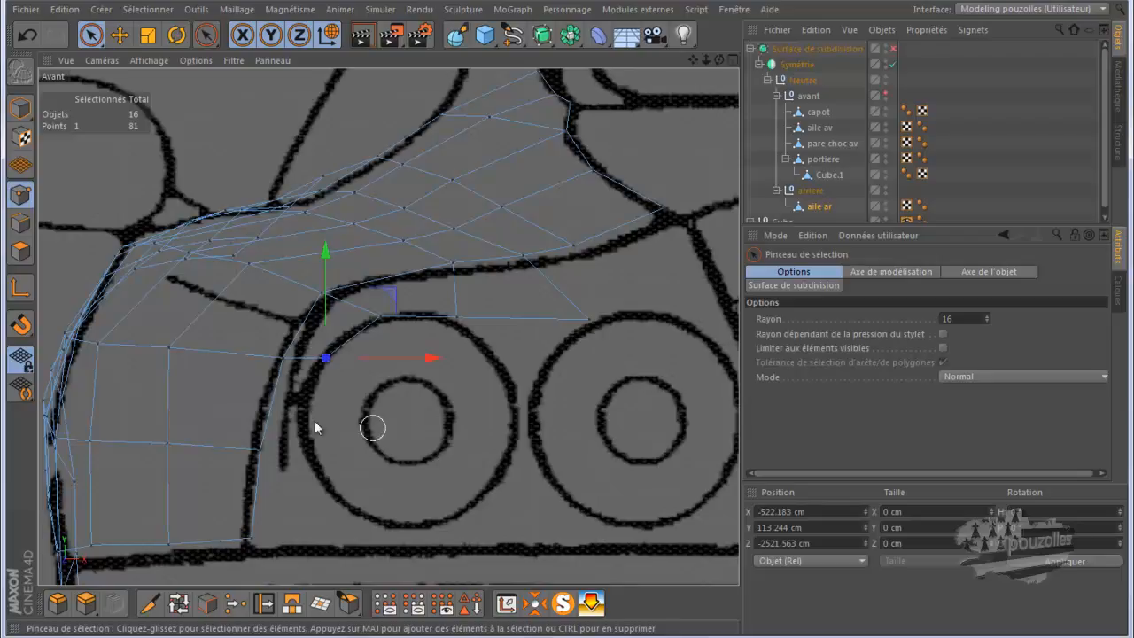
click(24, 225)
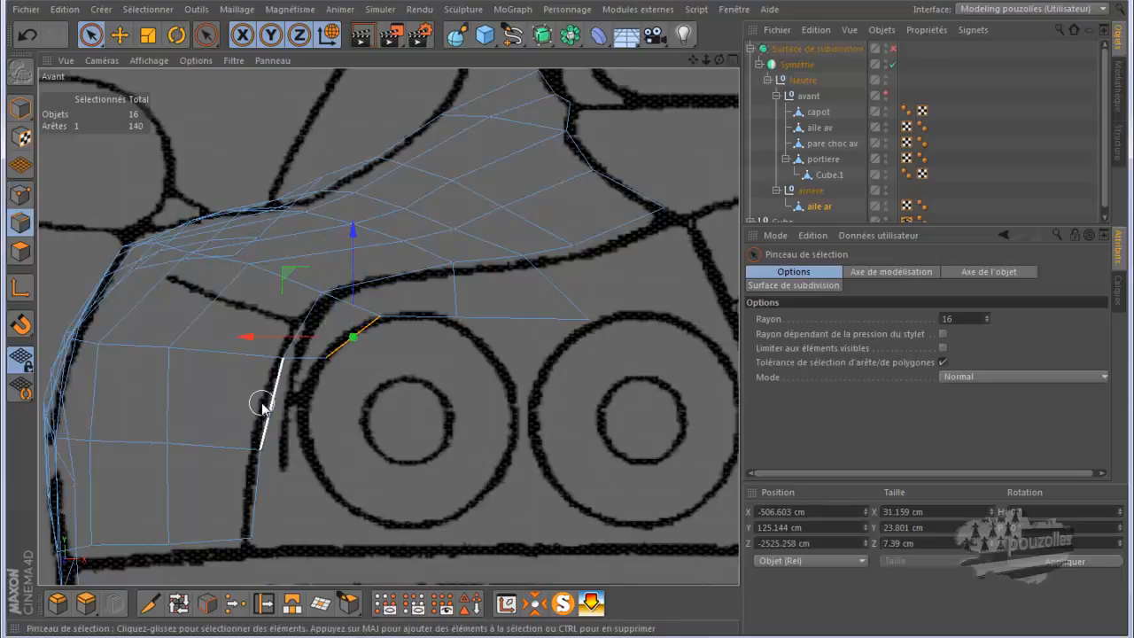
click(273, 410)
ctrl+drag(170, 405, 216, 409)
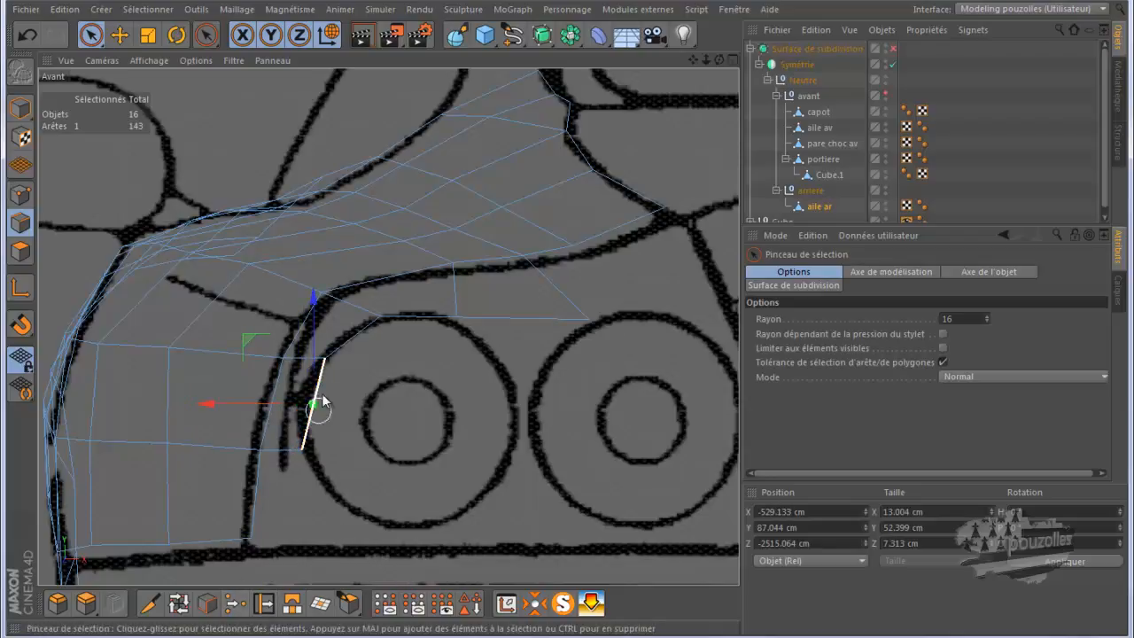
- Weld the extruded edge's upper point to the strip's lower point at about X -522.2, Y 113.2 cm, and return to selection
click(20, 194)
click(325, 360)
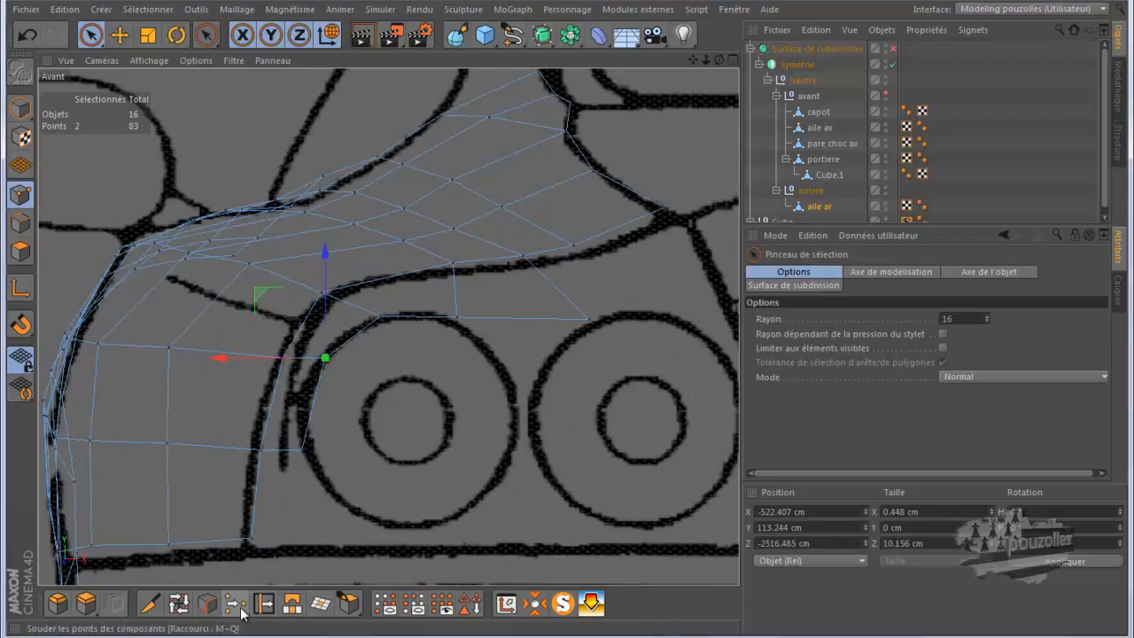
click(235, 604)
click(326, 361)
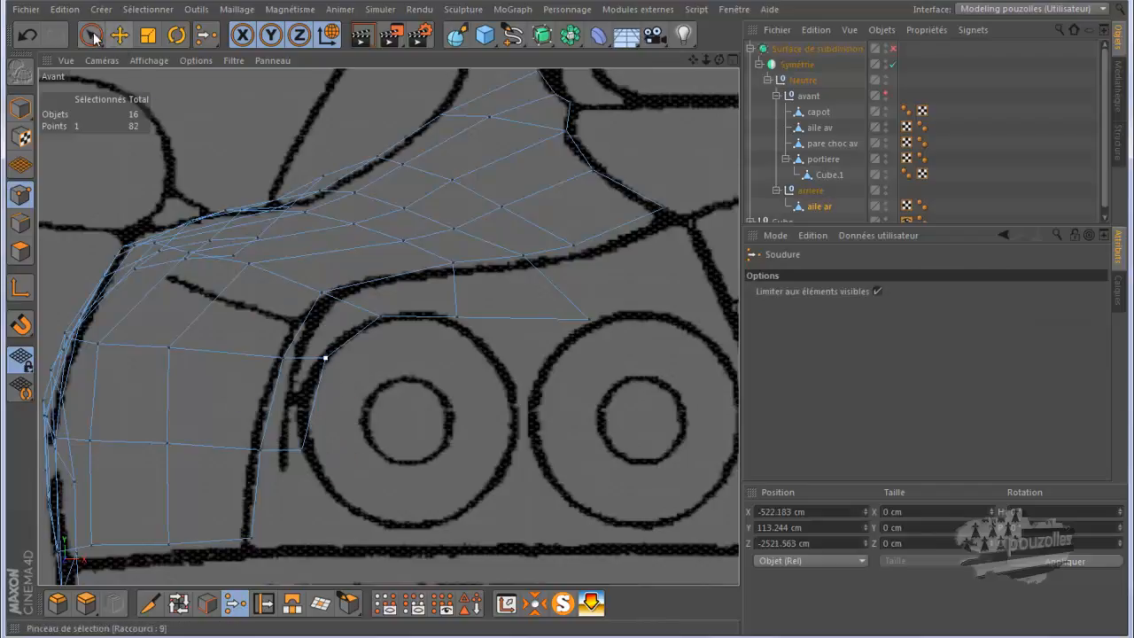
key(space)
- Move the extruded edge's lower point up along the tail light to about Y 74.7 cm and rearward to about Z -2525.3 cm
click(304, 451)
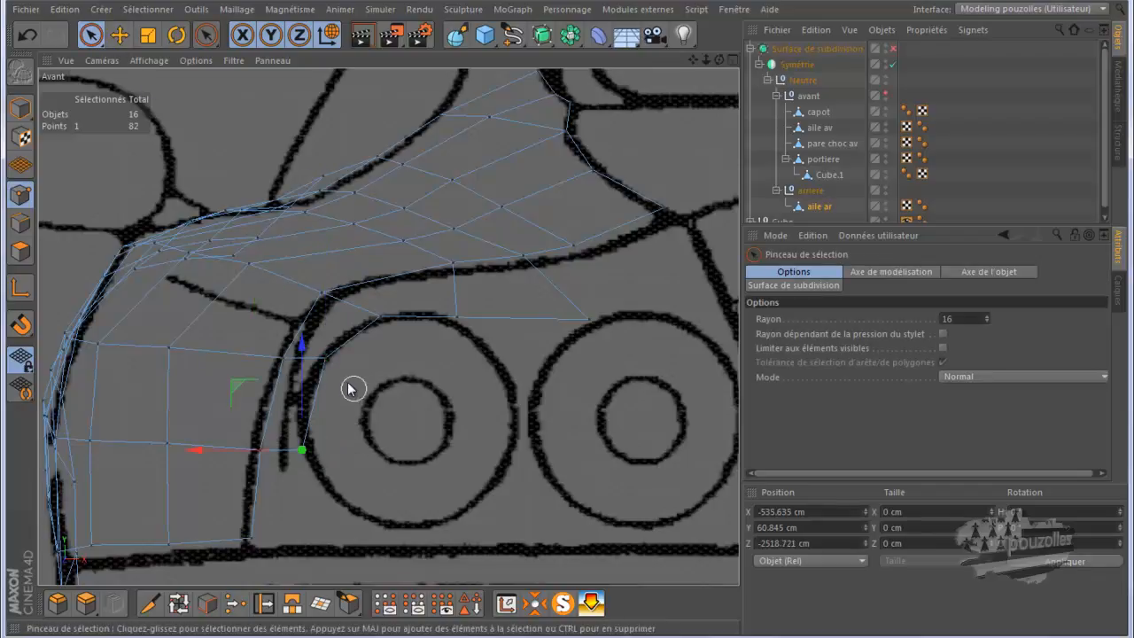
drag(242, 385, 243, 360)
middle_click(243, 388)
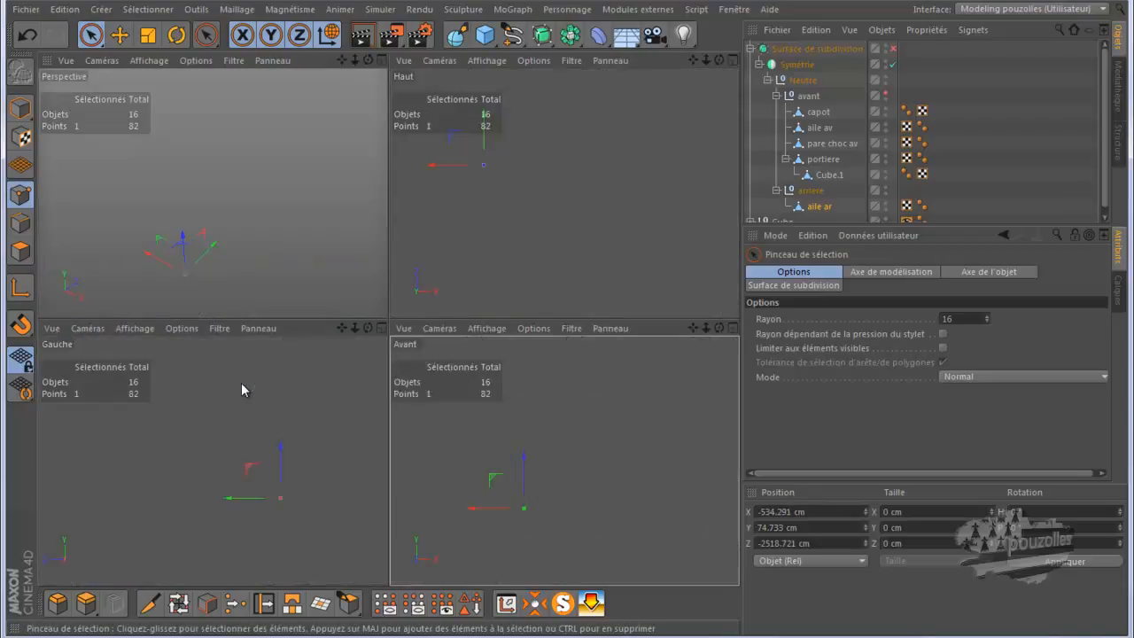
middle_click(359, 507)
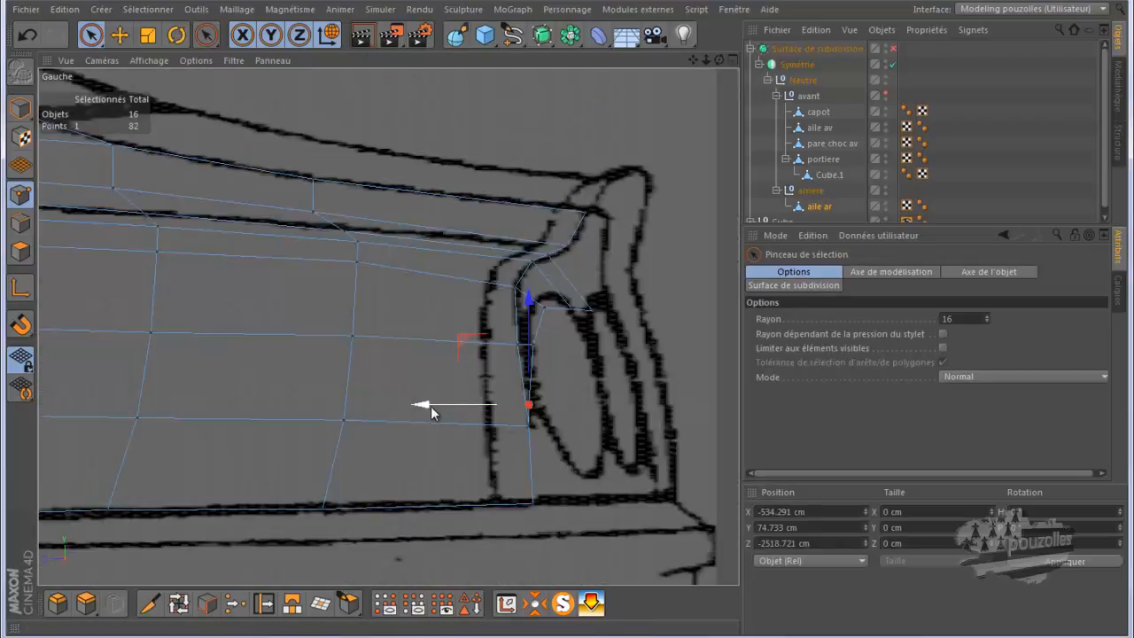
drag(427, 408, 435, 409)
drag(435, 411, 435, 410)
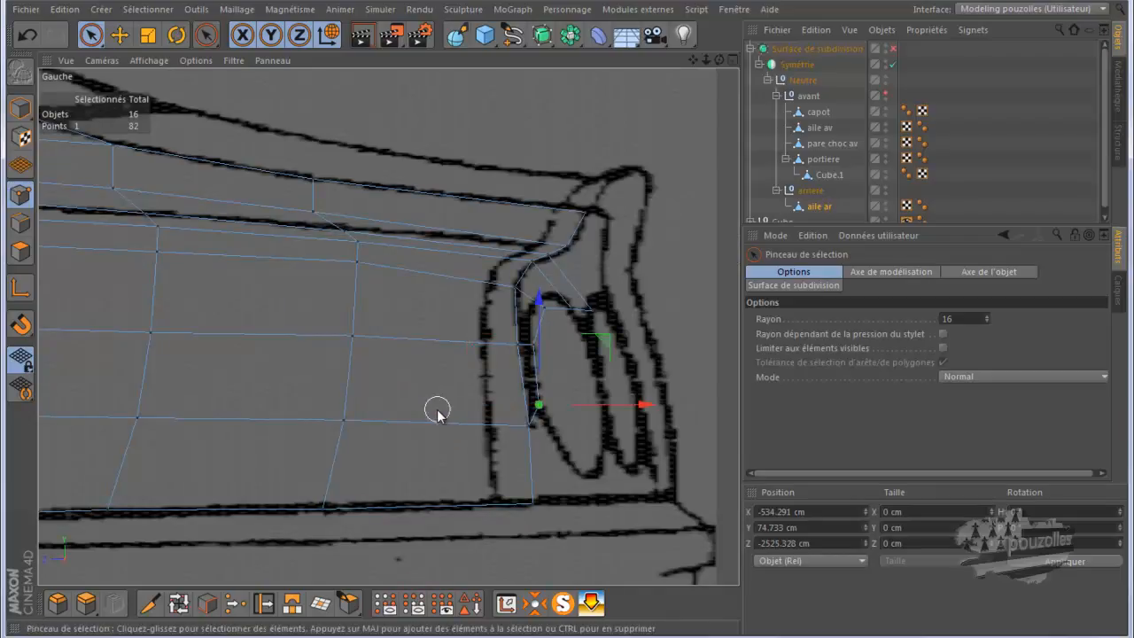
- In the top view, move the strip point above the outer tail light slightly forward to about Z -2544.6 cm
middle_click(413, 454)
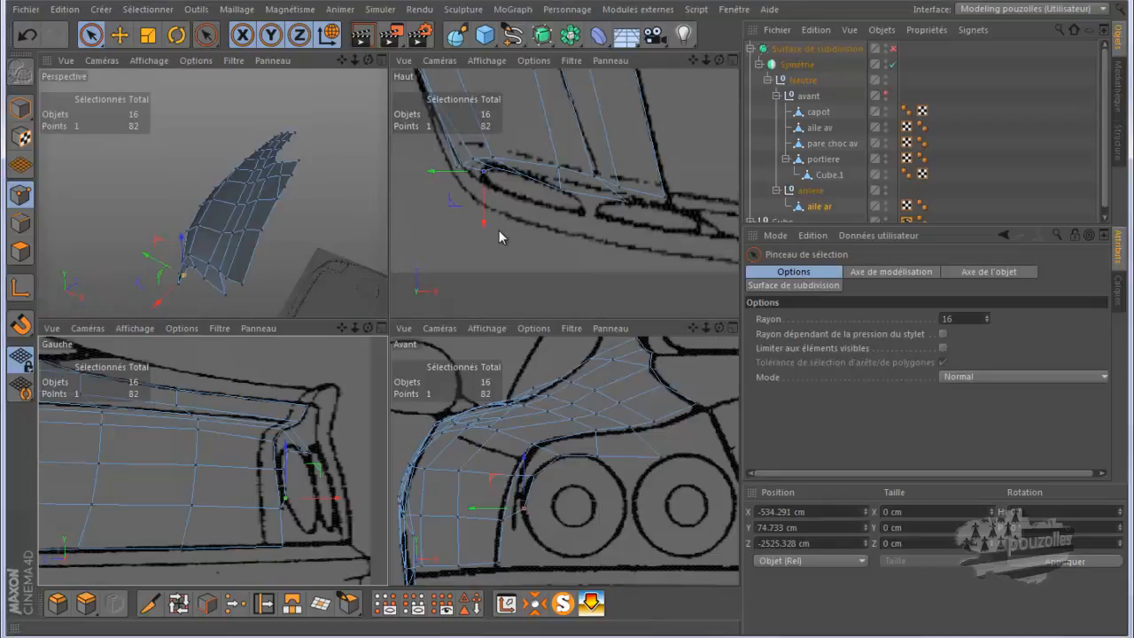
middle_click(489, 207)
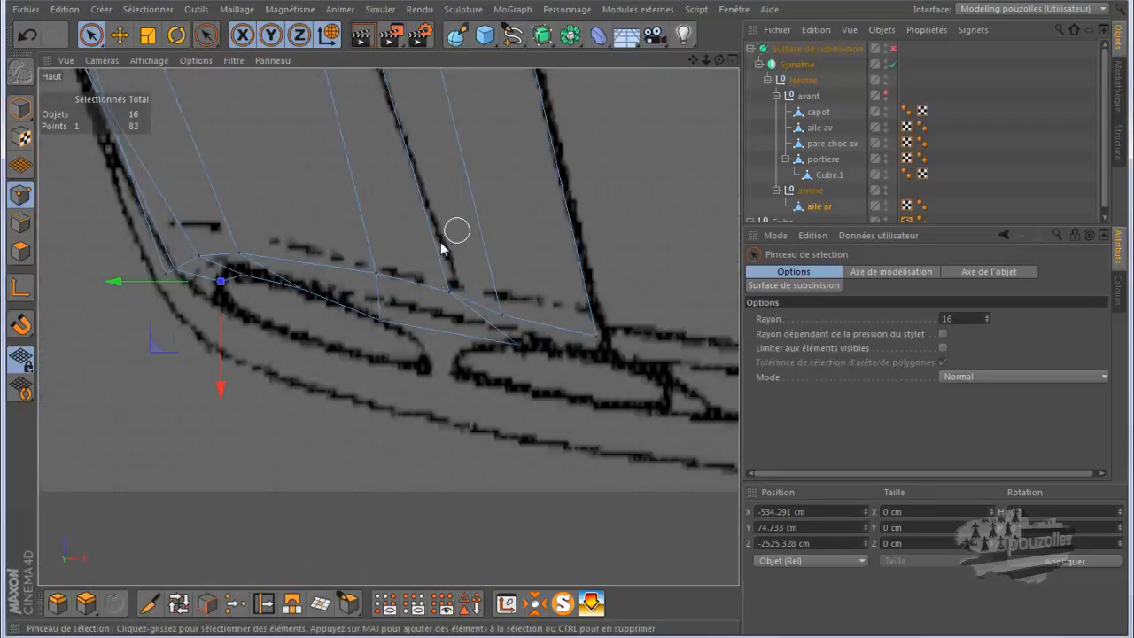
scroll(259, 276, up, 2)
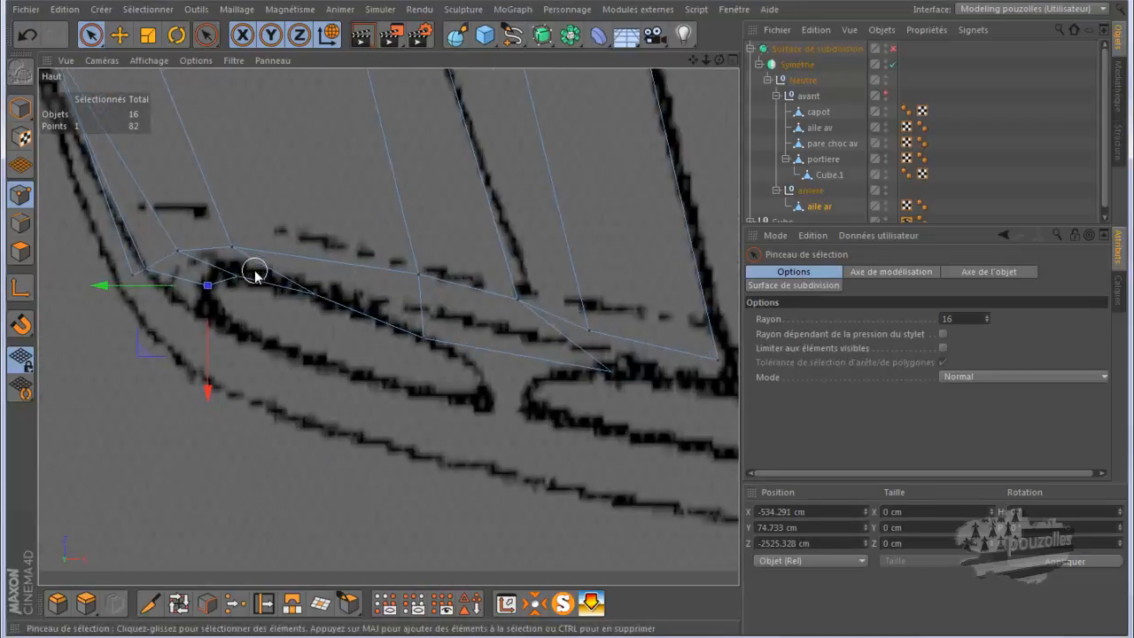
click(425, 337)
drag(426, 298, 427, 293)
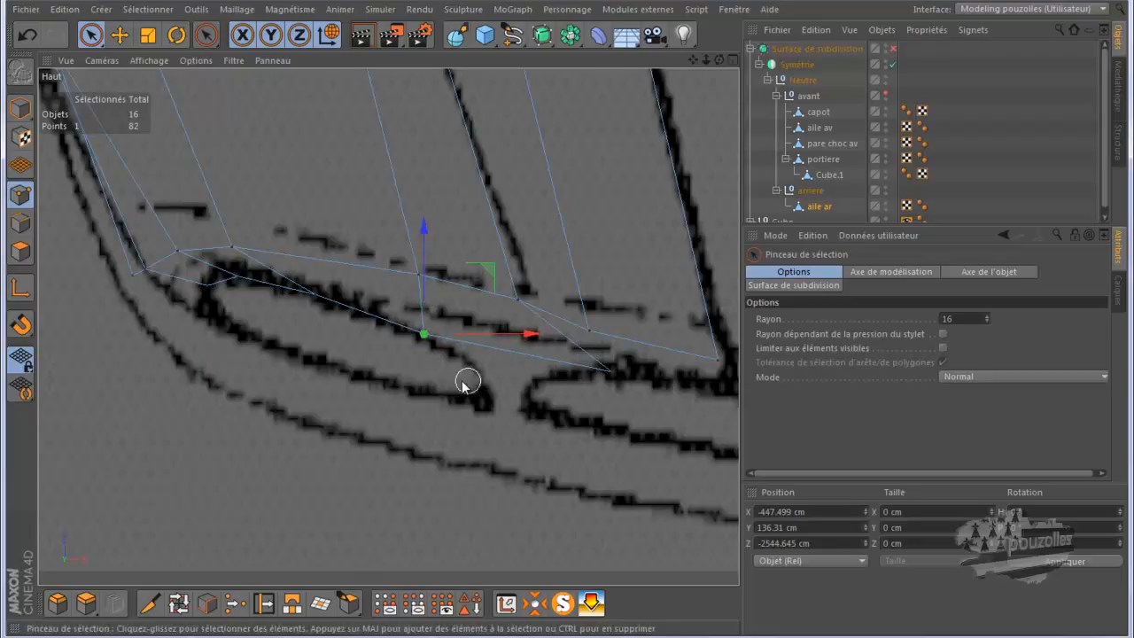
- Examine the fender's rear corner in perspective and compare its tail-light area with the Ferrari_550_Maranello_15 reference photo
middle_click(364, 354)
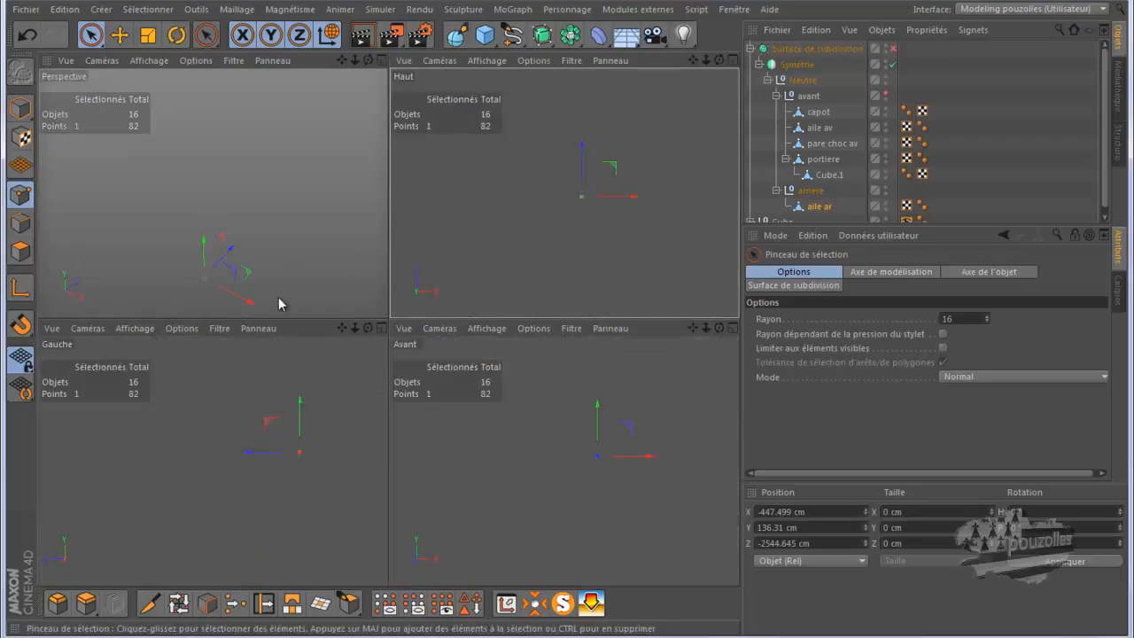
drag(368, 60, 389, 318)
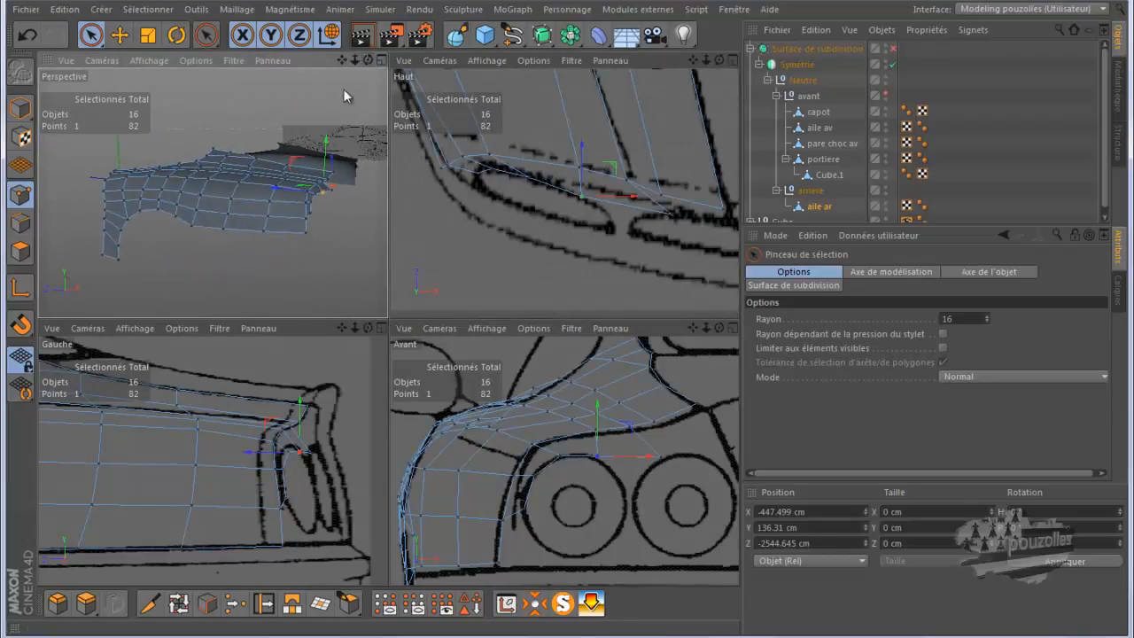
middle_click(293, 253)
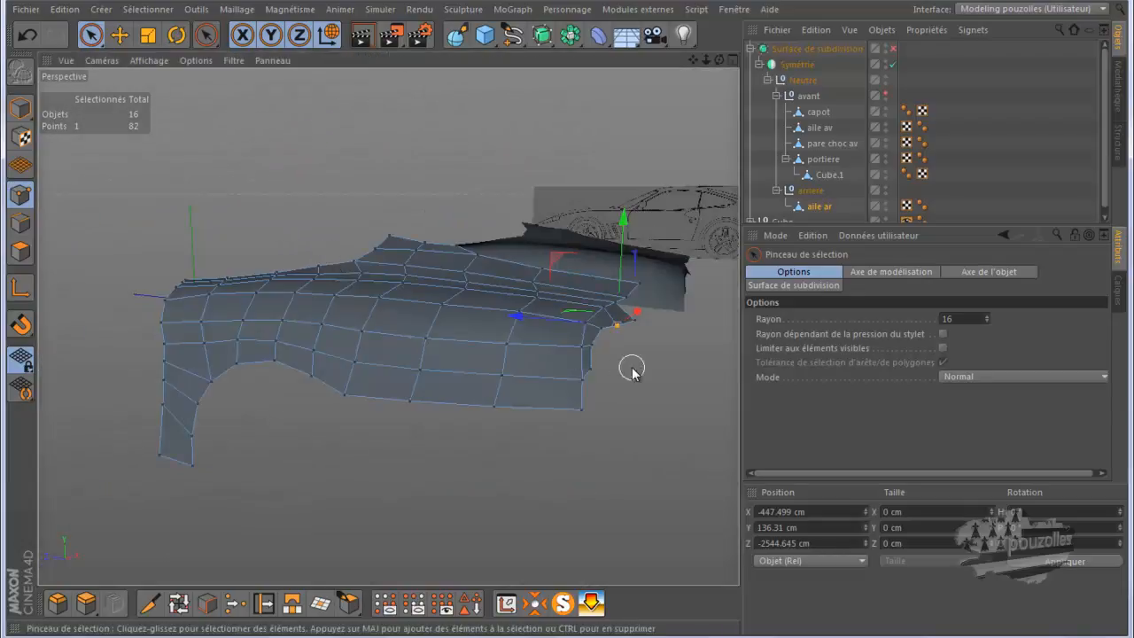
scroll(632, 370, up, 6)
drag(719, 59, 570, 319)
mouse_move(572, 637)
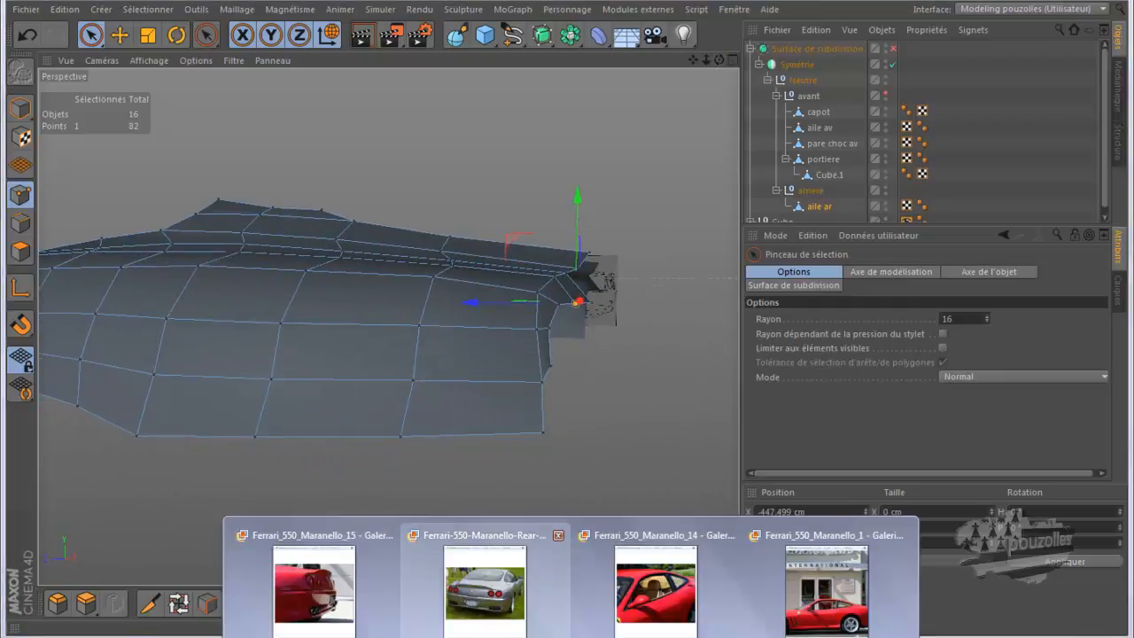
click(315, 585)
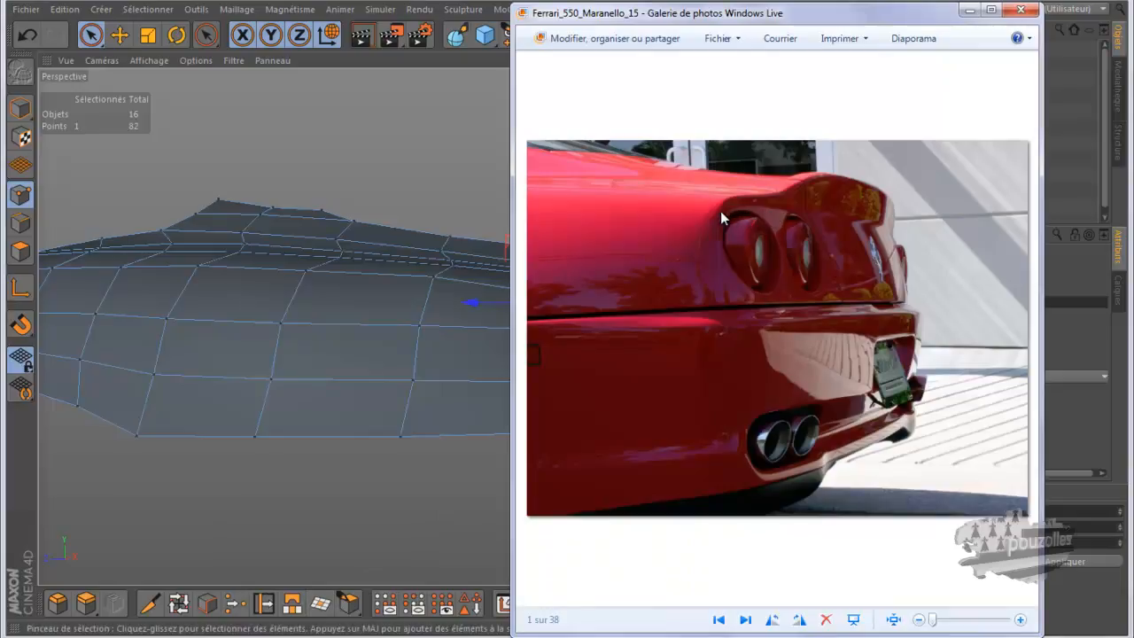
drag(608, 15, 733, 30)
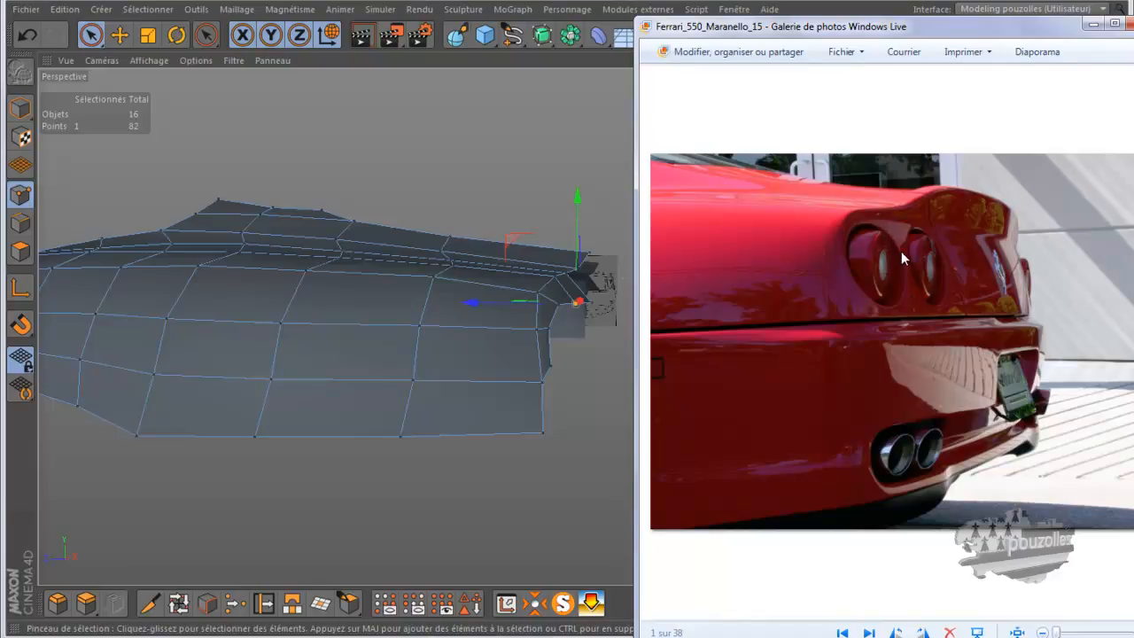
click(1091, 23)
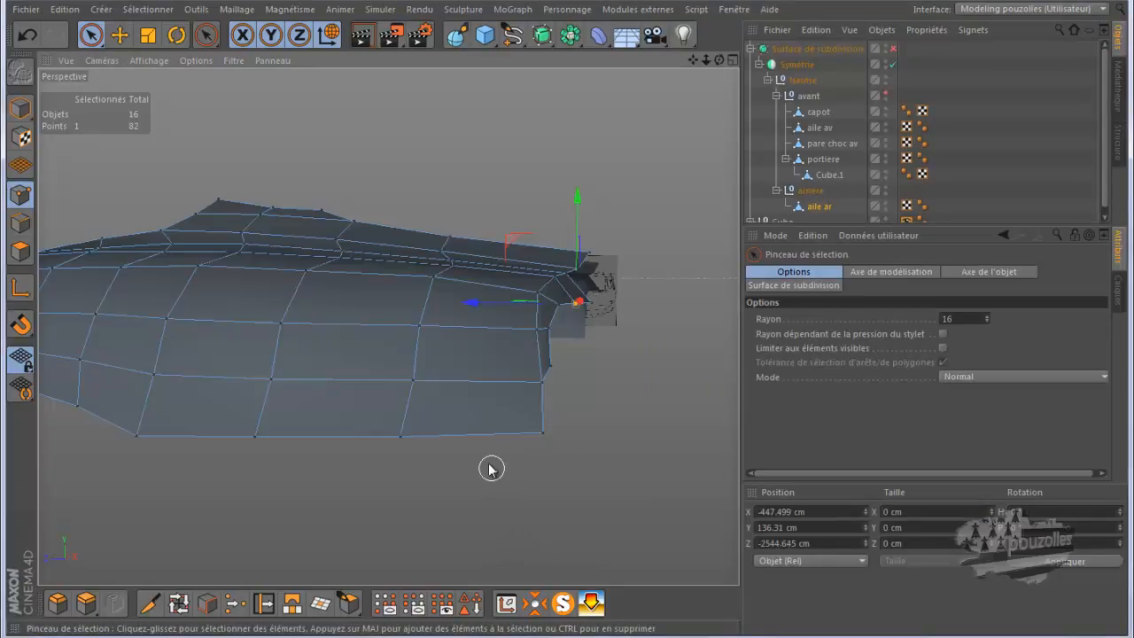
- Extrude the strip's lower edge between the two tail lights straight down to about Y 110.1 cm
middle_click(292, 507)
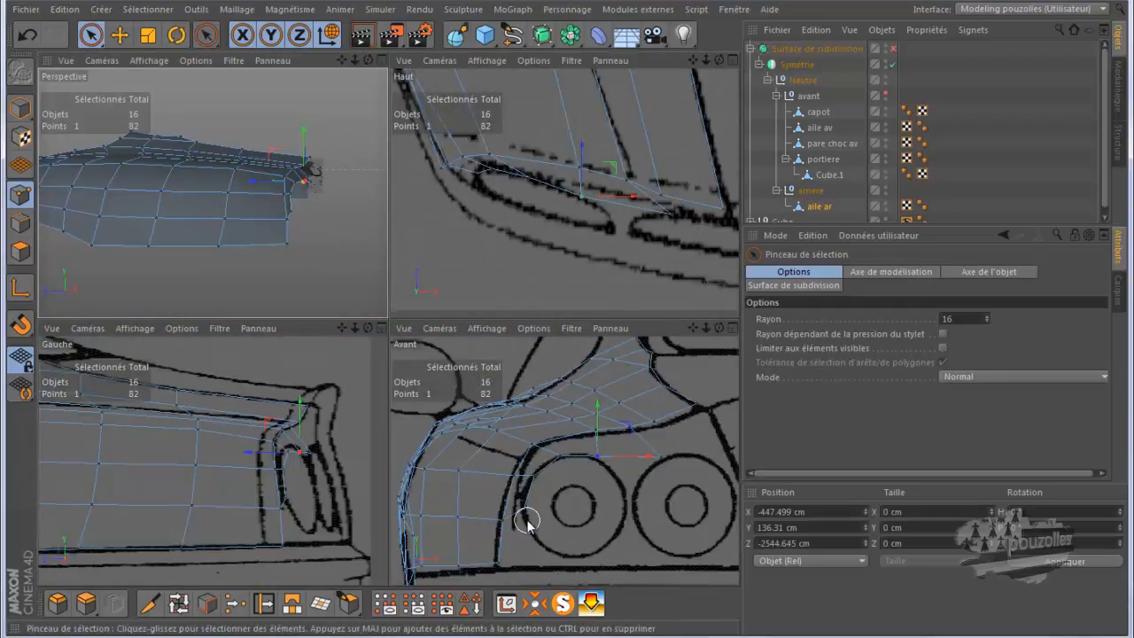
middle_click(522, 513)
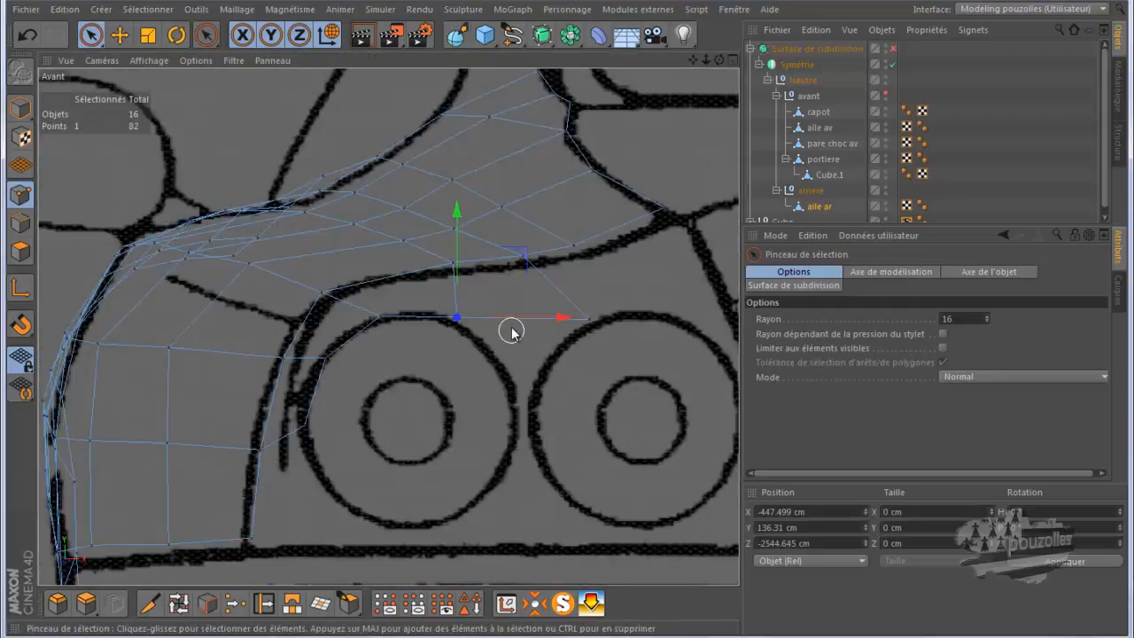
click(483, 328)
click(20, 223)
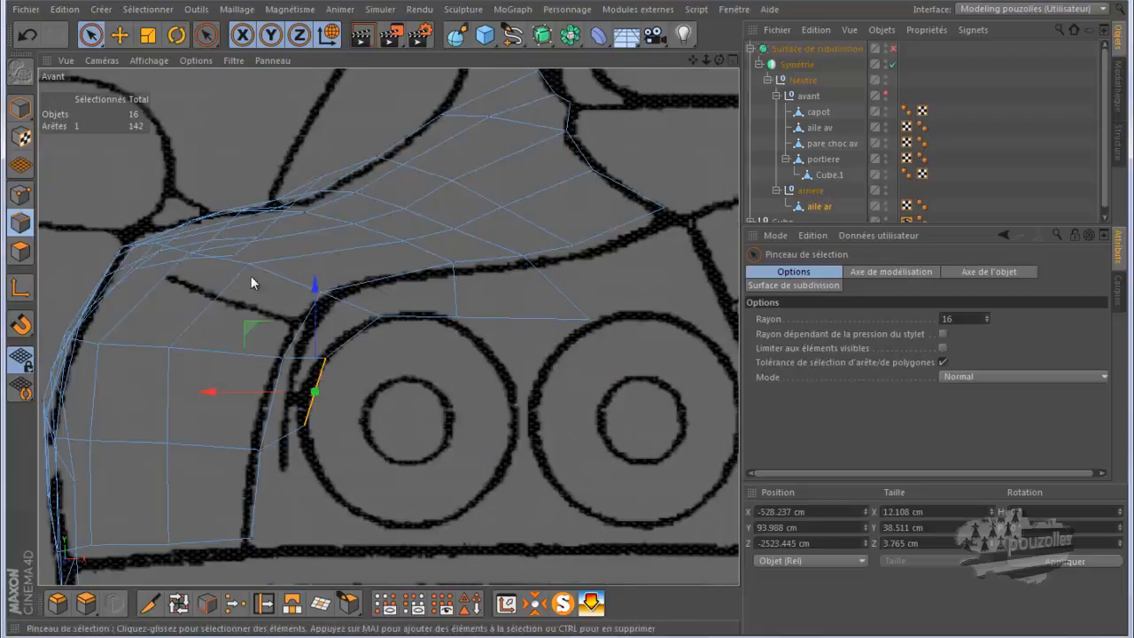
click(502, 321)
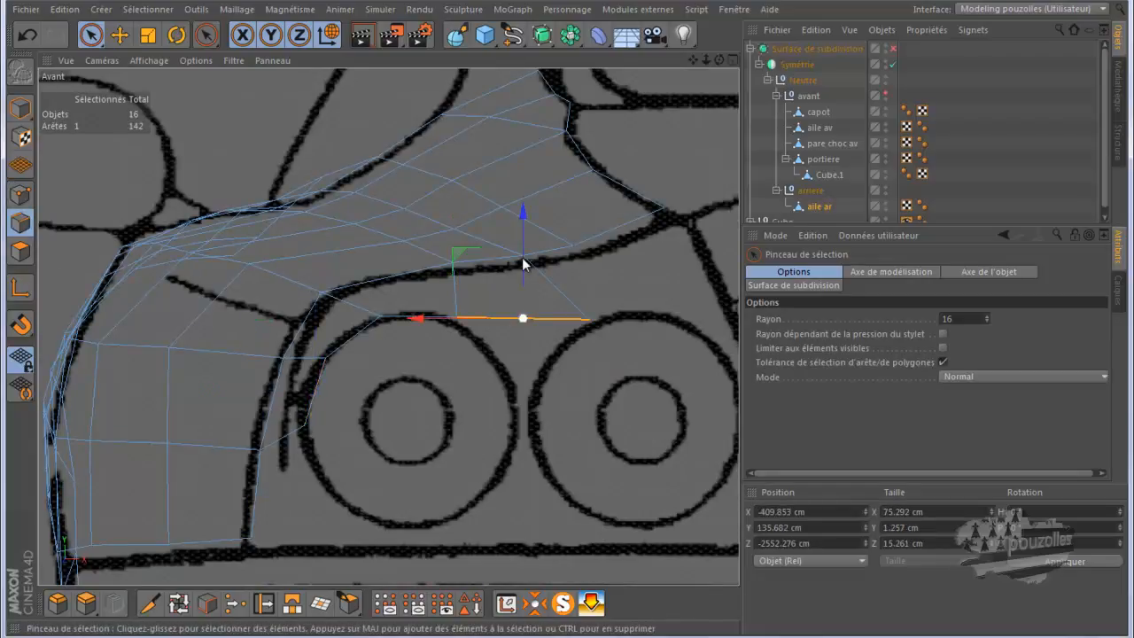
ctrl+drag(521, 213, 523, 259)
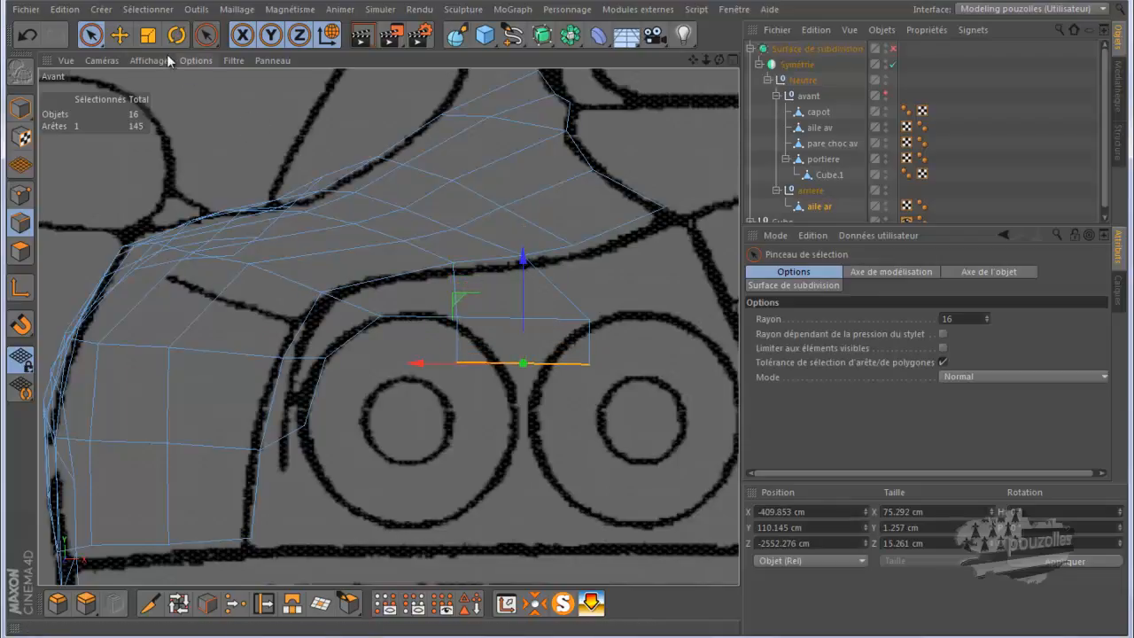
- Scale the extruded edge to about 28.2 cm wide to fit between the two tail-light circles, and select its inner point
key(t)
drag(416, 364, 474, 376)
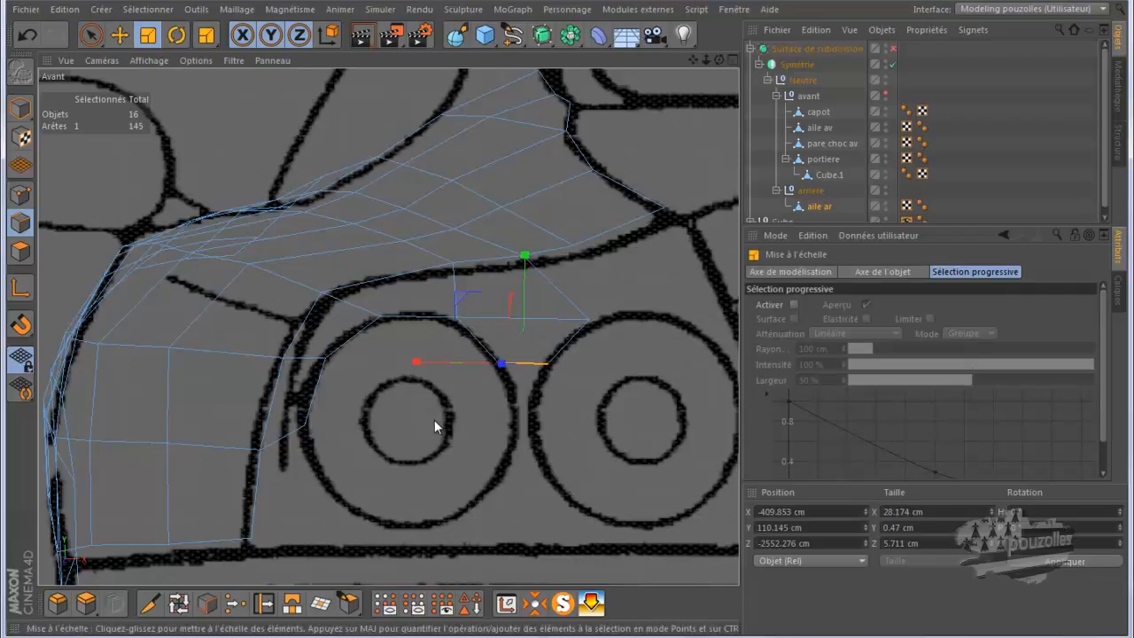
click(90, 35)
click(21, 194)
click(544, 360)
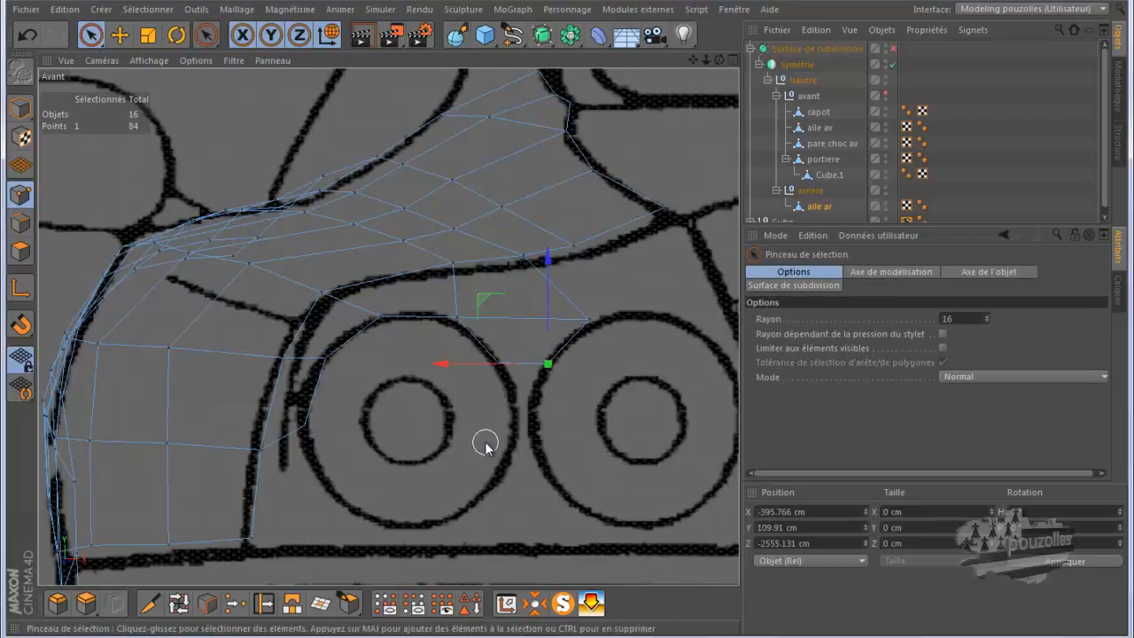
- In the left view, move the strip's lower points between the tail lights rearward, the inner to about Z -2563.7 cm and the outer to about Z -2559.2 cm
middle_click(486, 444)
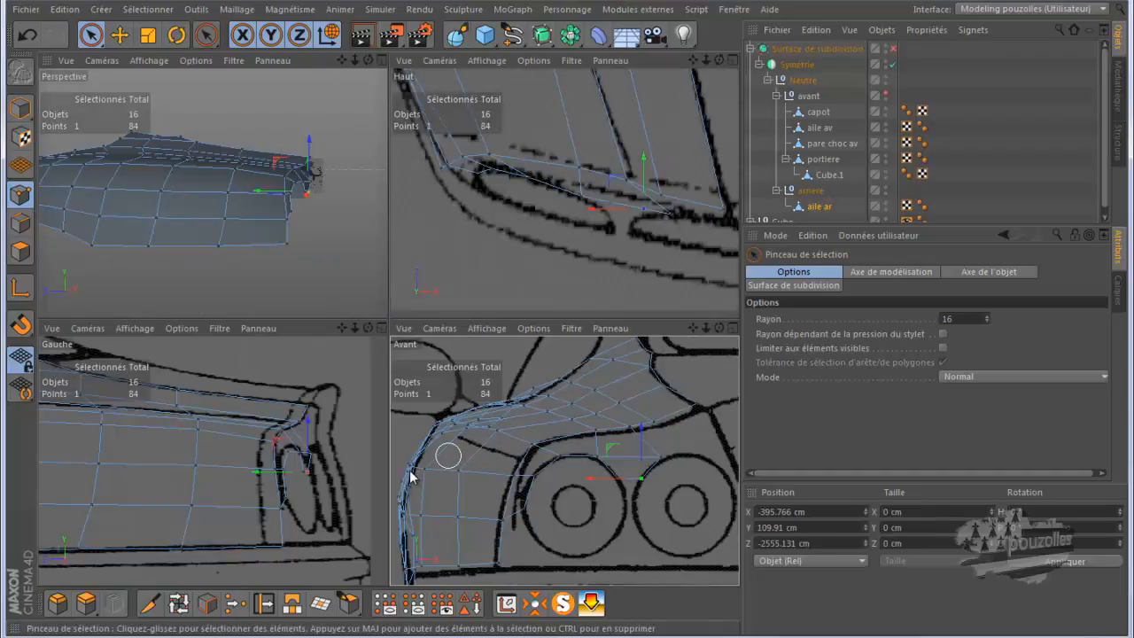
middle_click(351, 499)
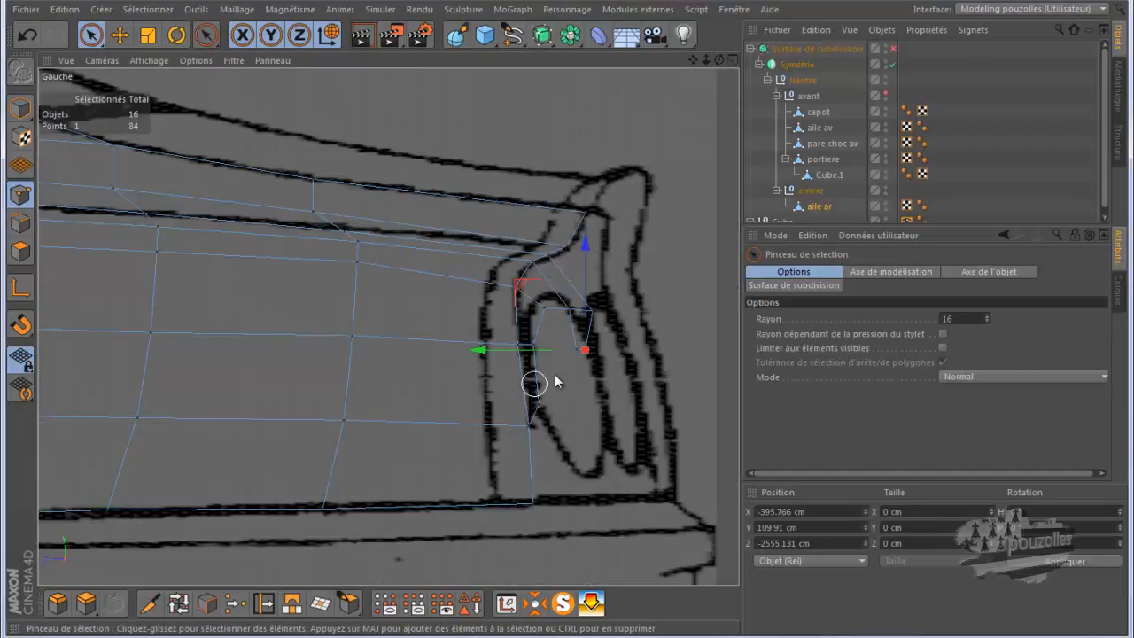
scroll(606, 386, up, 3)
scroll(606, 383, up, 2)
drag(534, 373, 556, 386)
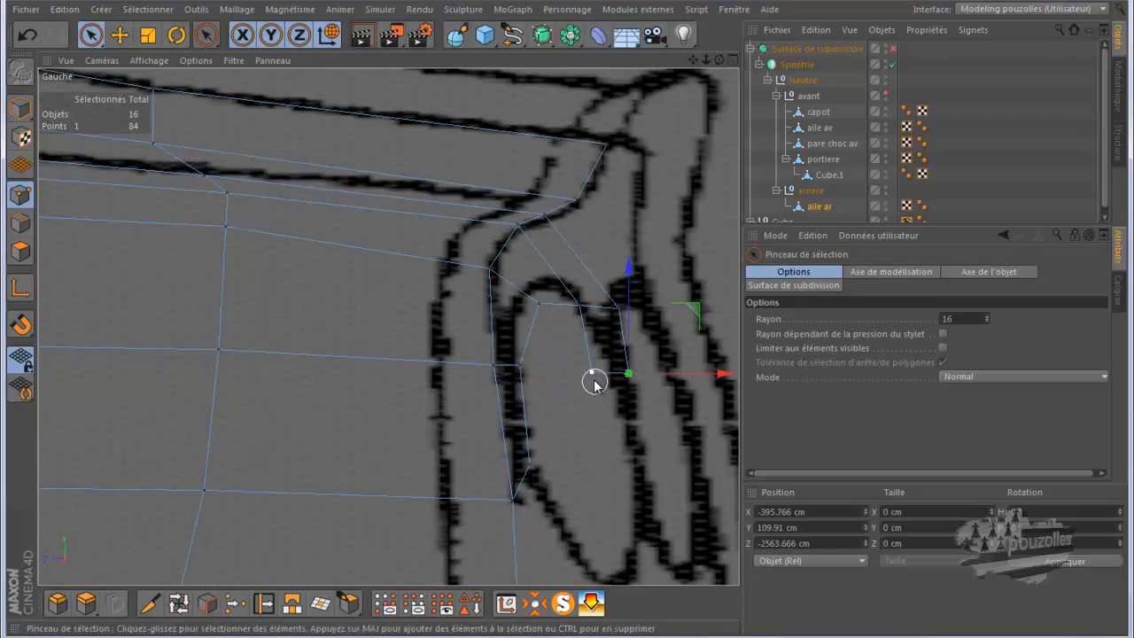
click(593, 379)
mouse_move(696, 372)
mouse_down()
mouse_move(676, 379)
mouse_move(700, 381)
mouse_up()
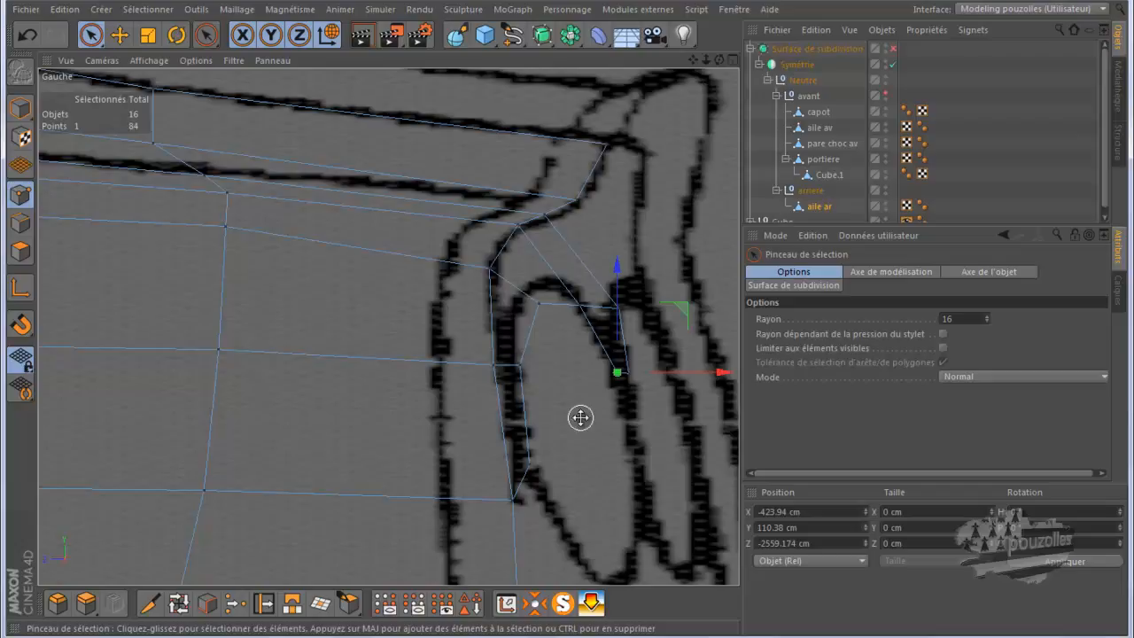
- In the top view, shift the strip's inner lower point slightly toward the outer tail light, to about X -397.7 cm
middle_click(581, 421)
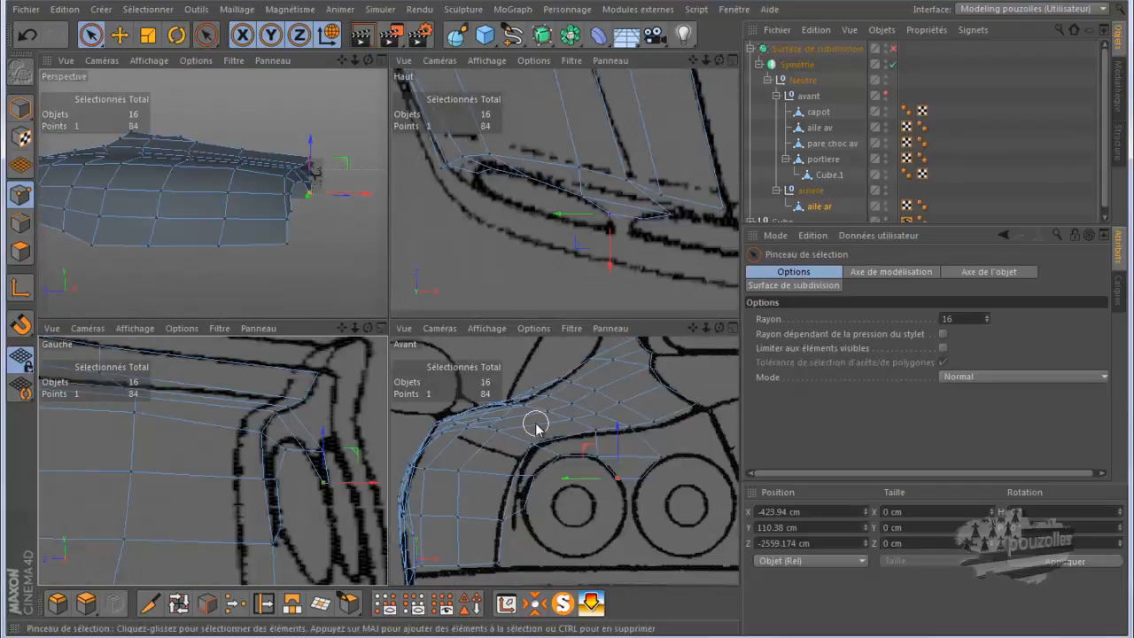
middle_click(610, 261)
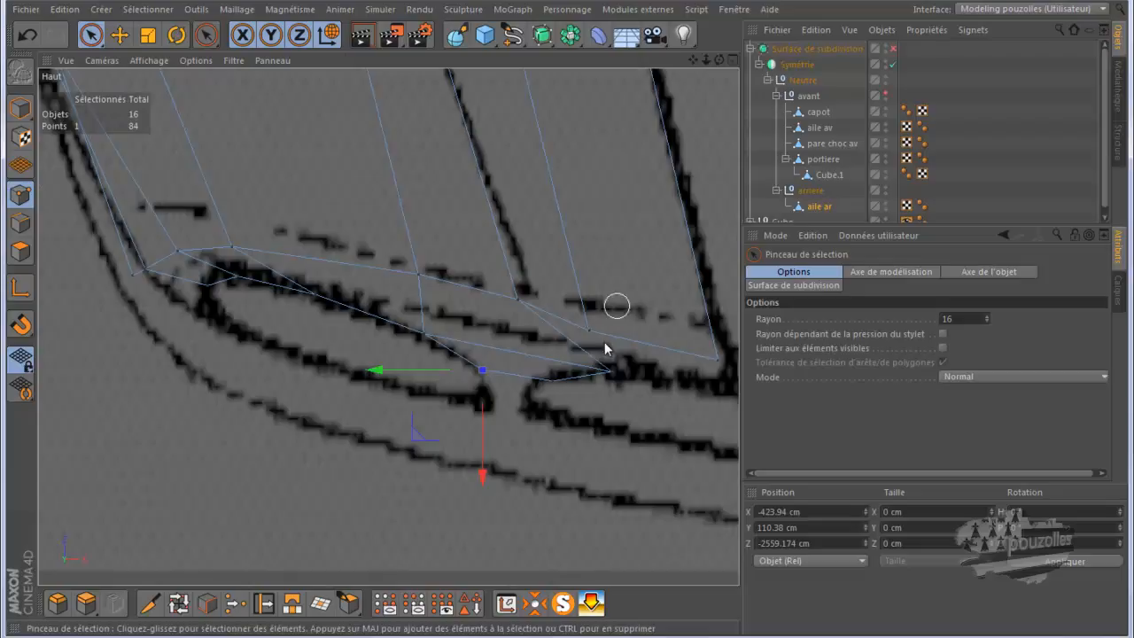
click(551, 388)
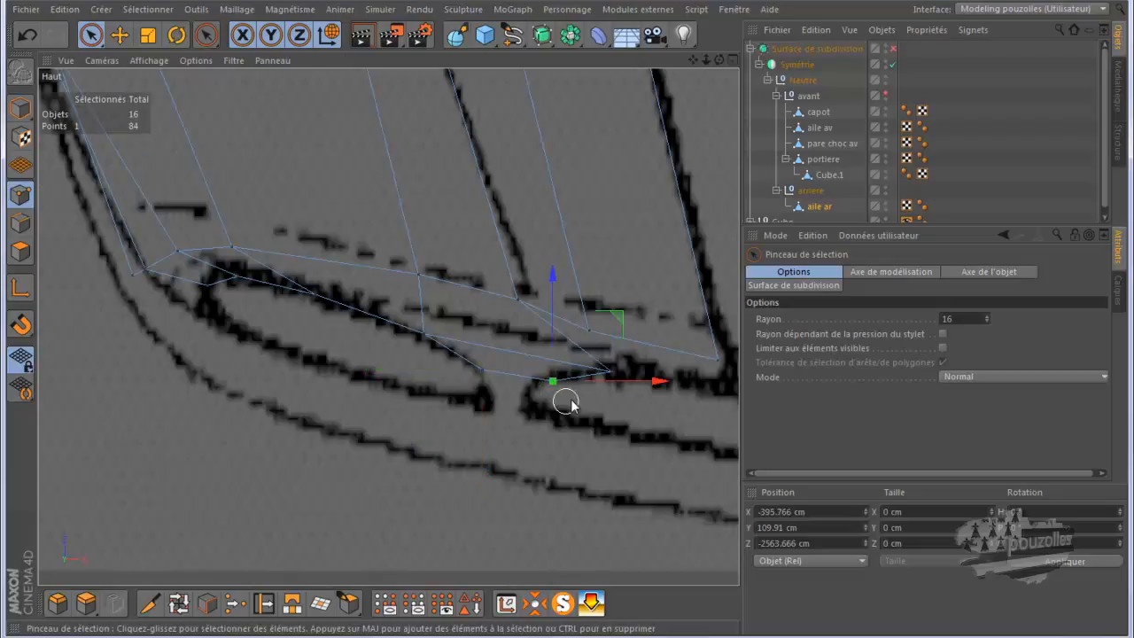
drag(631, 386, 628, 386)
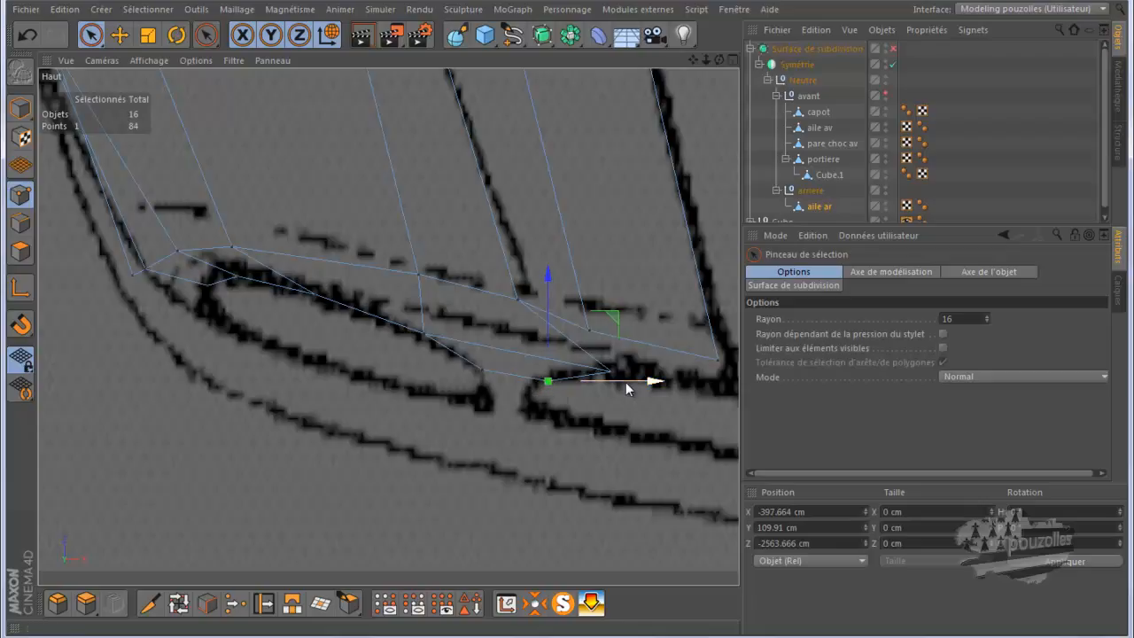
middle_click(473, 442)
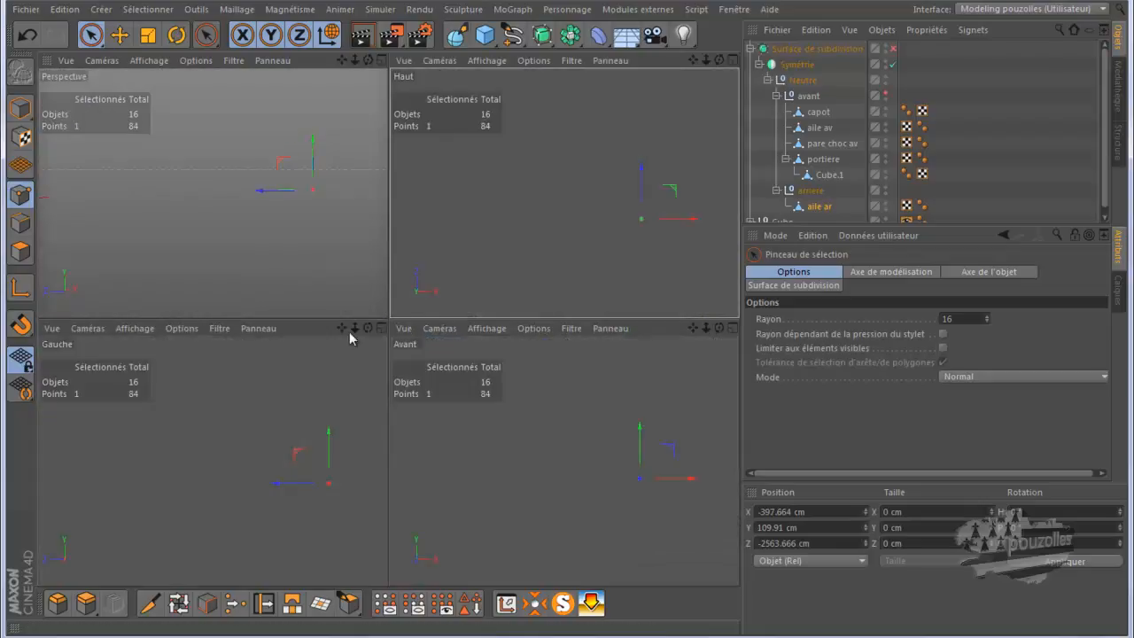
- Extrude the small edge between the two rear light circles downward about 32 cm in the front view
drag(367, 60, 387, 316)
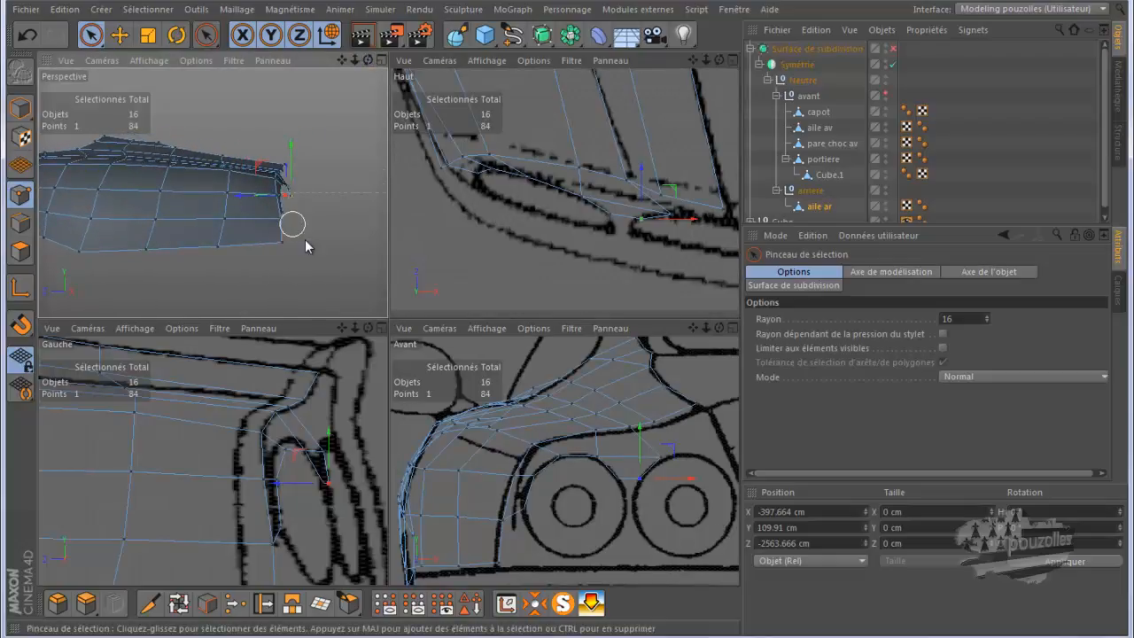
click(21, 223)
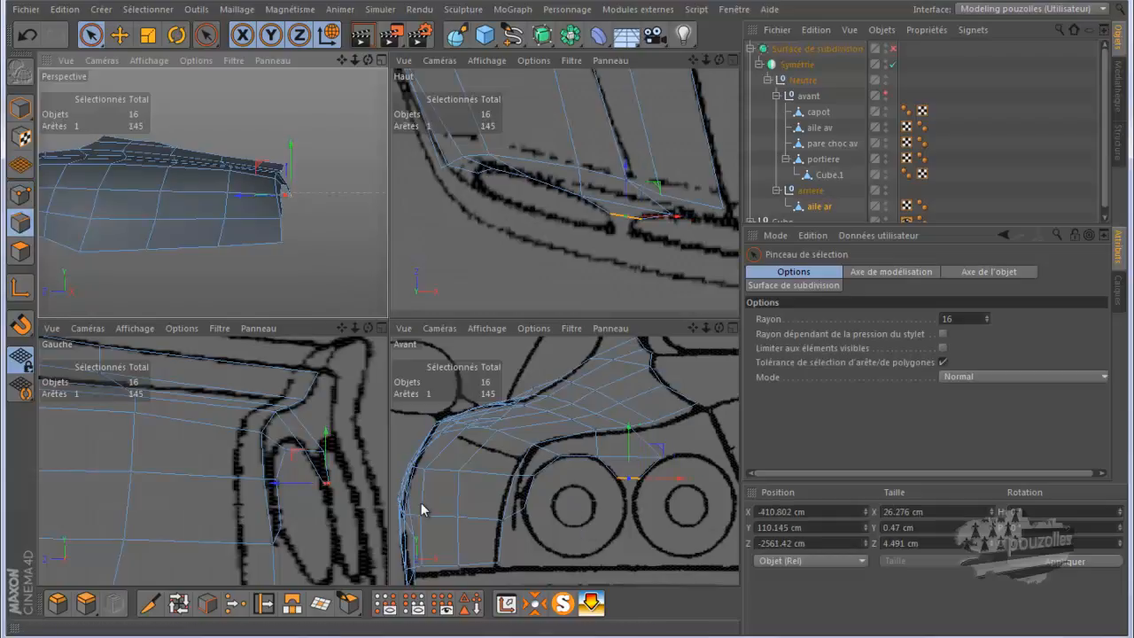
middle_click(629, 516)
drag(523, 261, 520, 317)
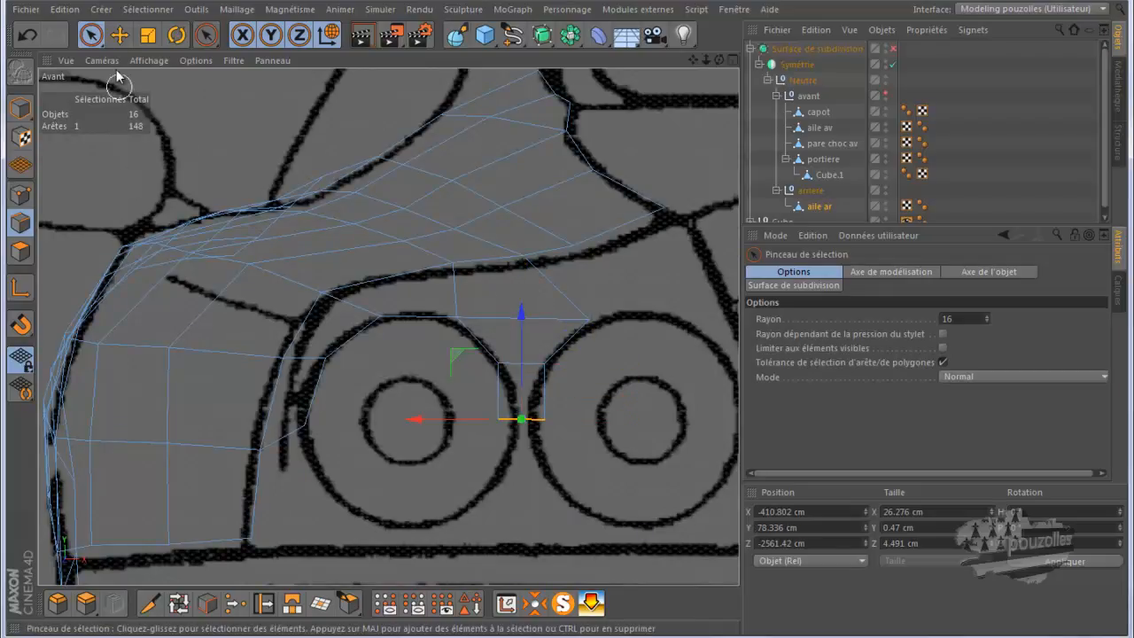
- Scale the extruded edge along its length to about 14 cm so it fits the gap between the light circles
click(148, 34)
mouse_move(415, 420)
mouse_down()
mouse_move(460, 438)
mouse_move(428, 424)
mouse_up()
key(e)
- Select the two end points of the narrowed edge and move them rearward to the light contour in the top view
click(19, 195)
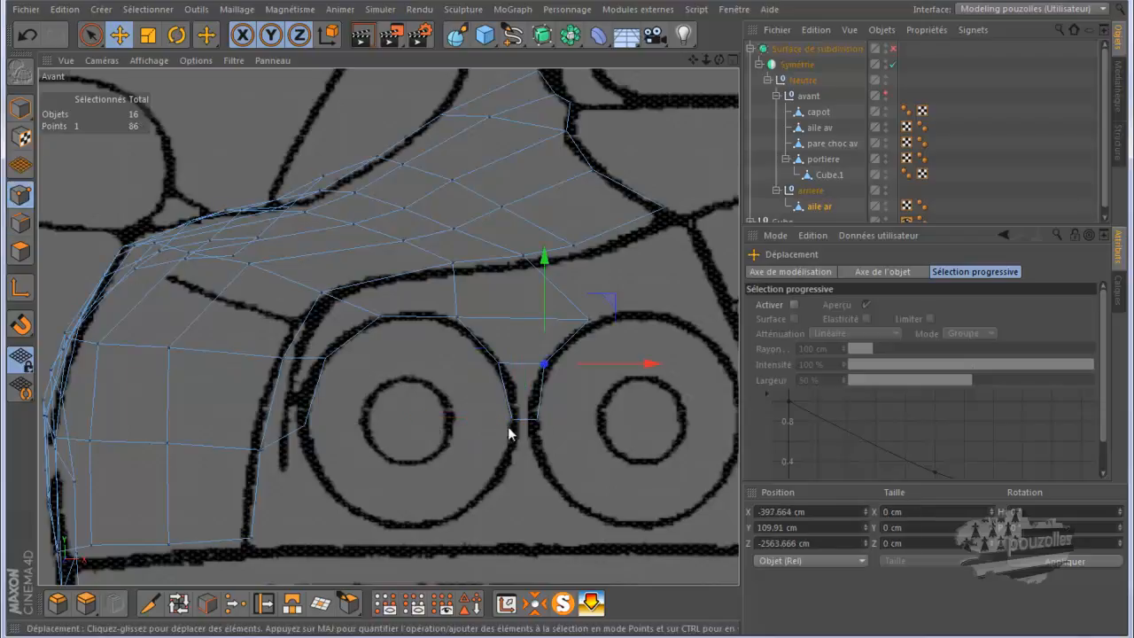
click(90, 35)
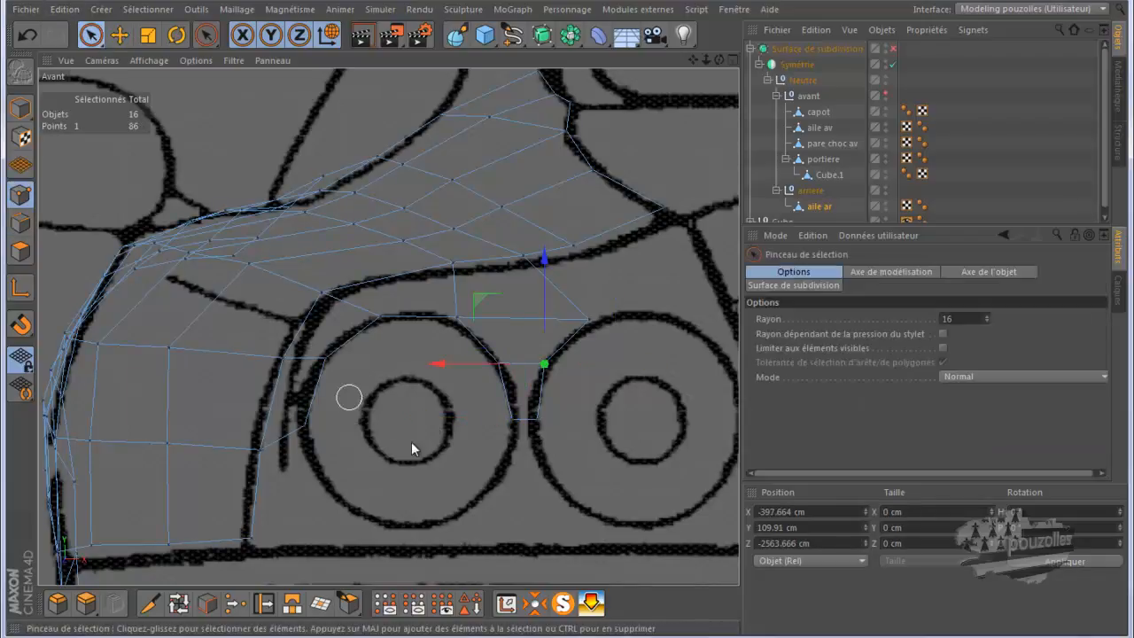
click(537, 425)
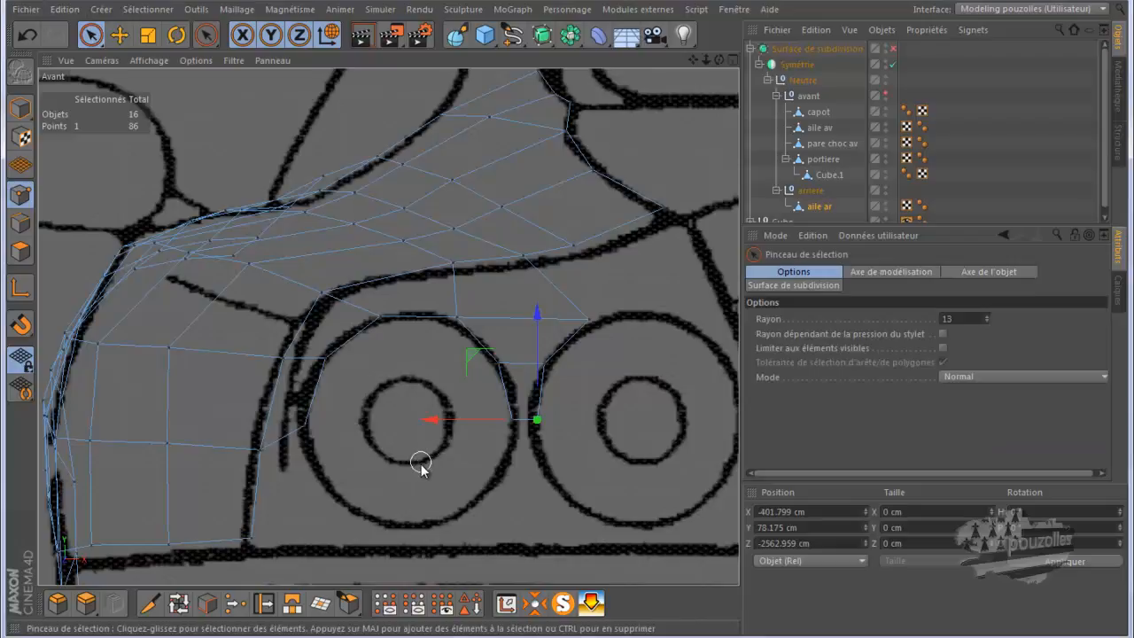
middle_click(420, 462)
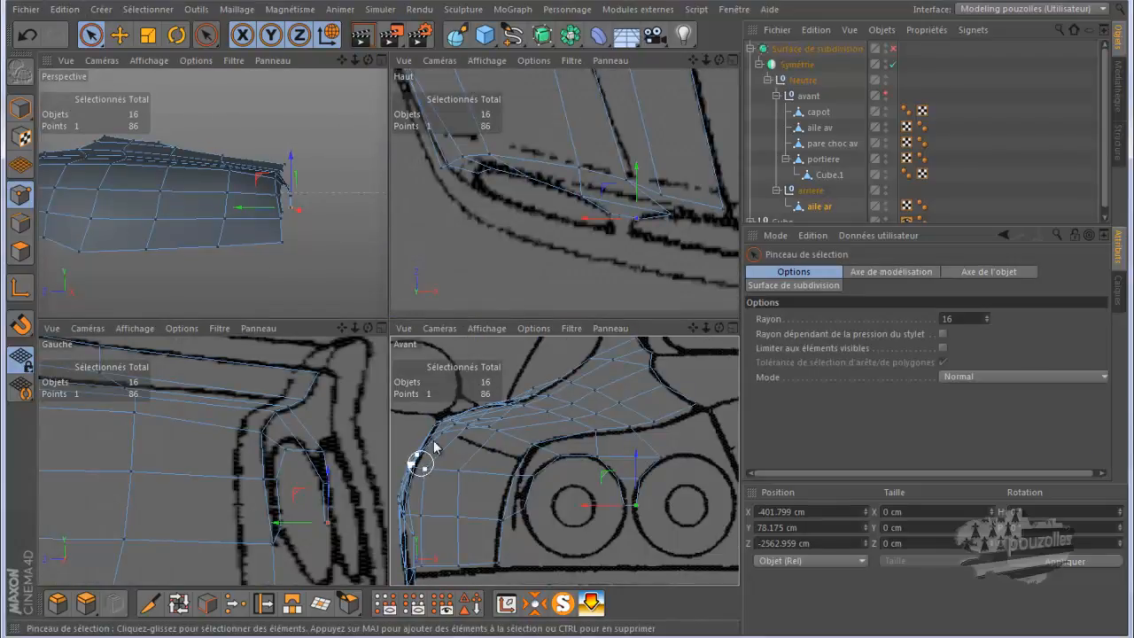
middle_click(597, 263)
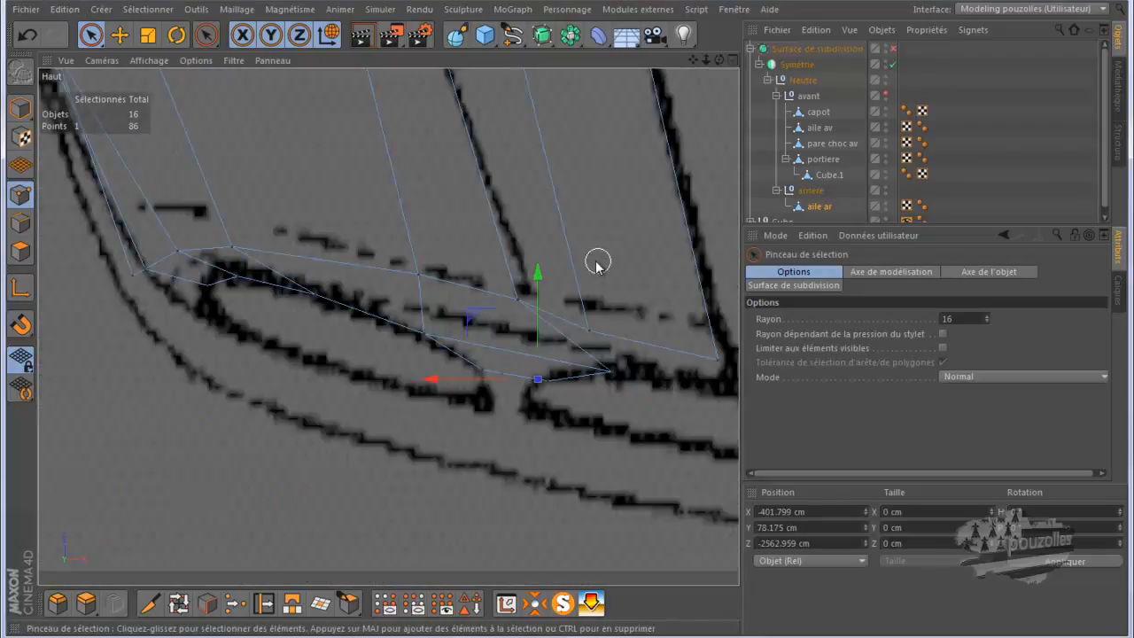
shift+click(502, 372)
drag(521, 286, 518, 300)
drag(625, 396, 619, 397)
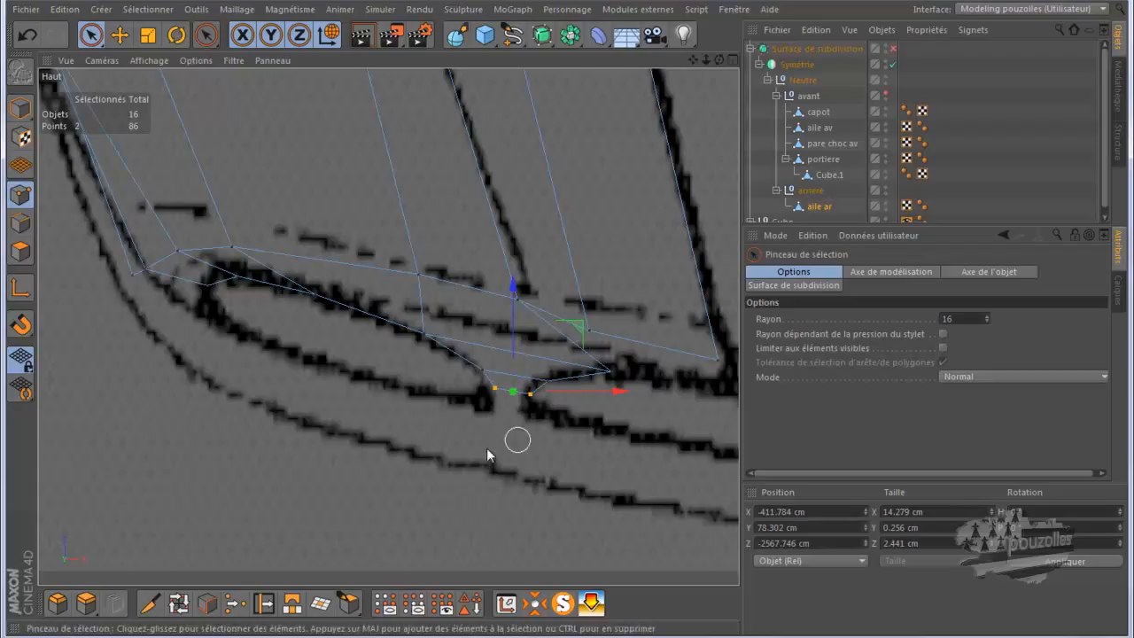
- Shift the two points about 0.9 cm along X to centre them between the light circles, and check the side view
middle_click(443, 459)
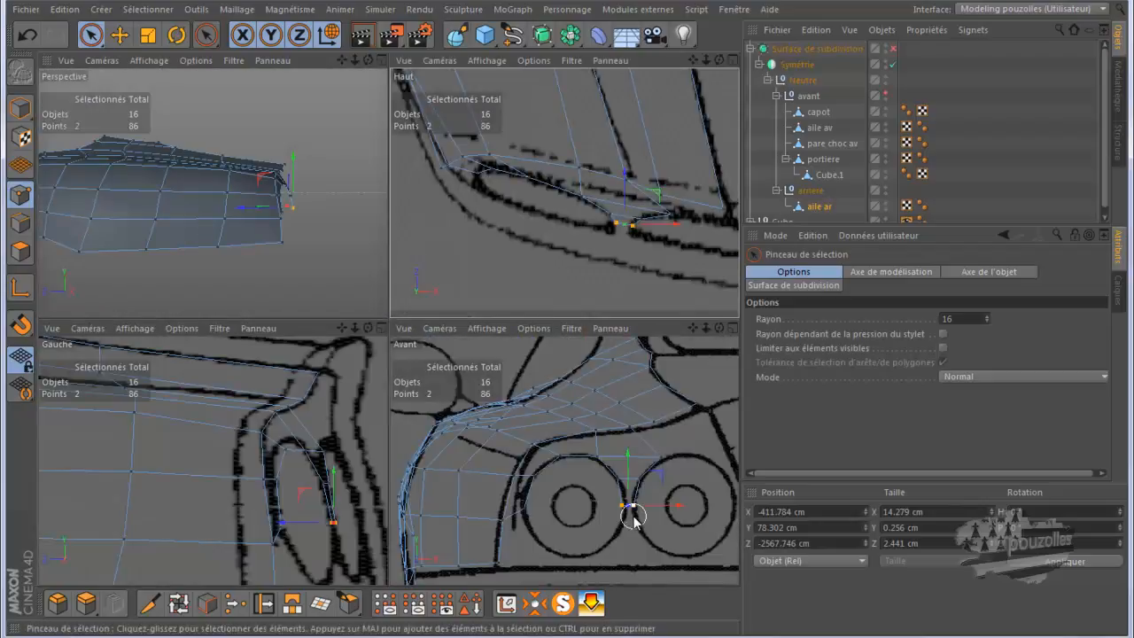
middle_click(633, 518)
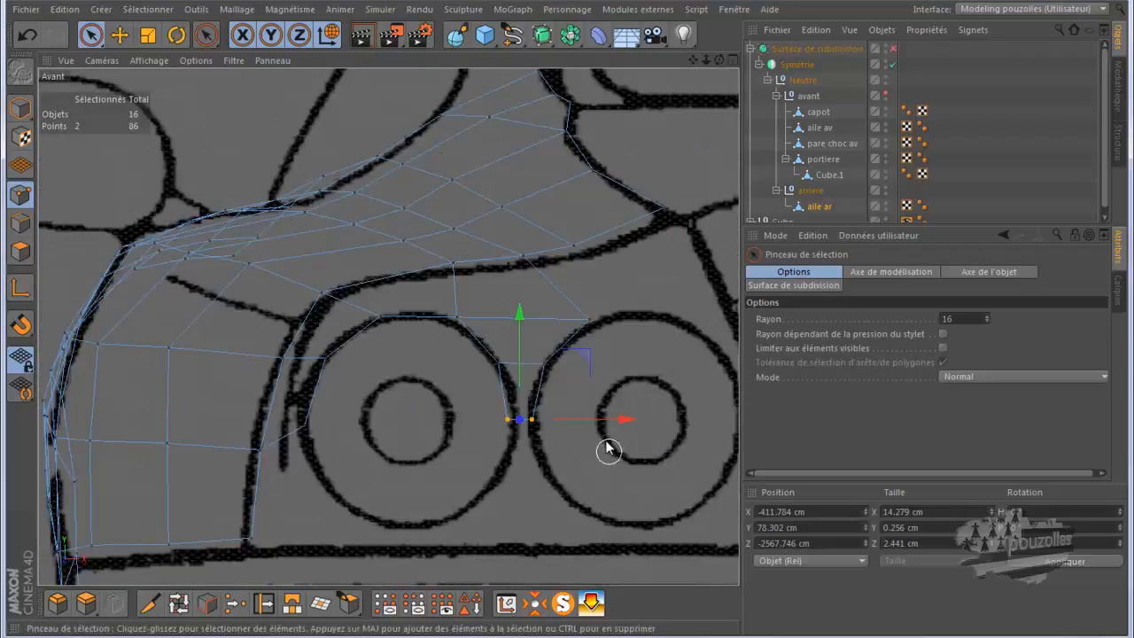
drag(596, 422, 599, 425)
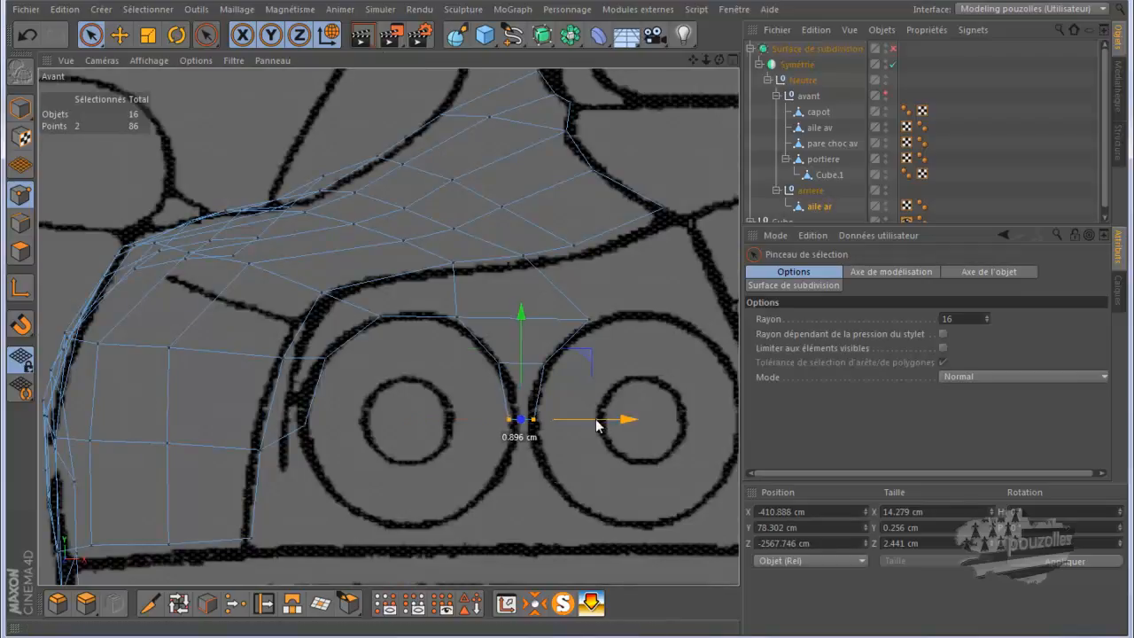
middle_click(468, 479)
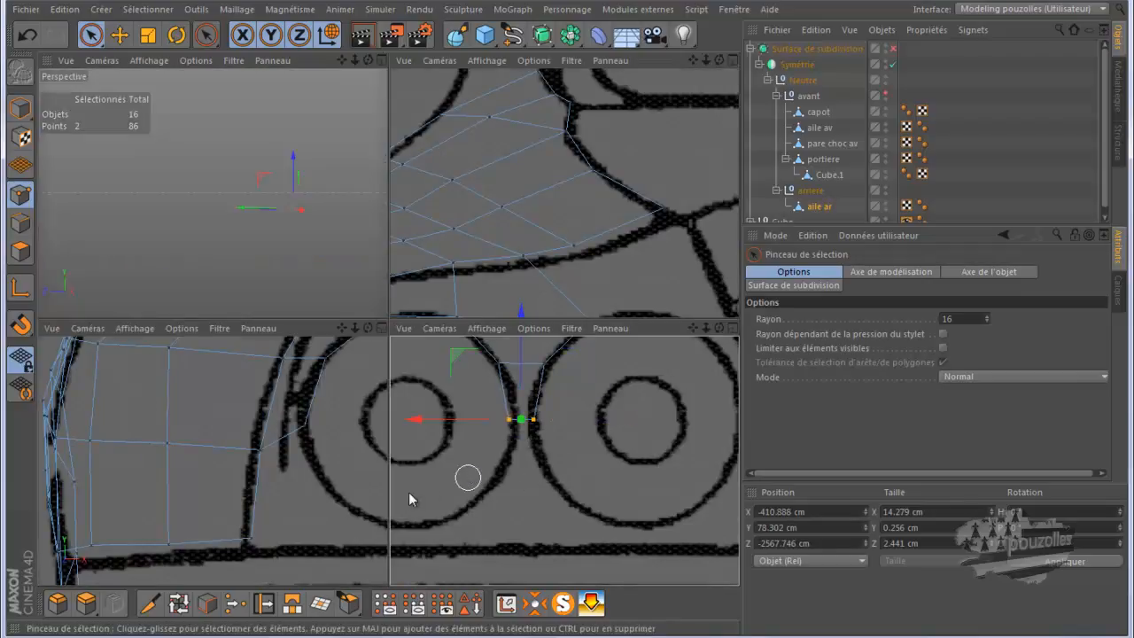
middle_click(312, 553)
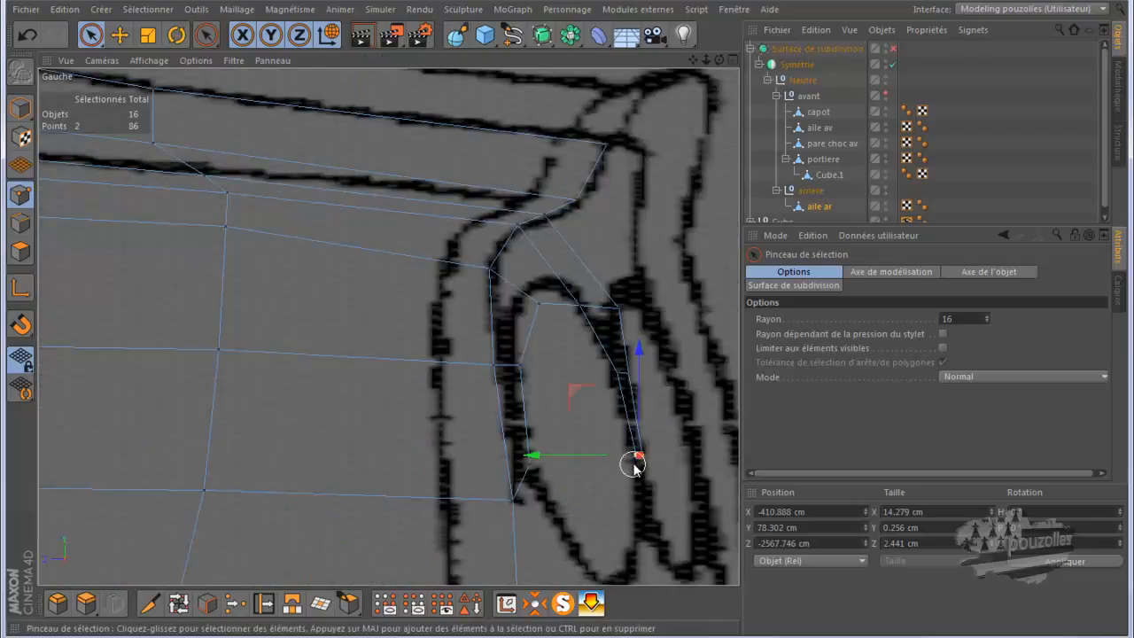
middle_click(584, 499)
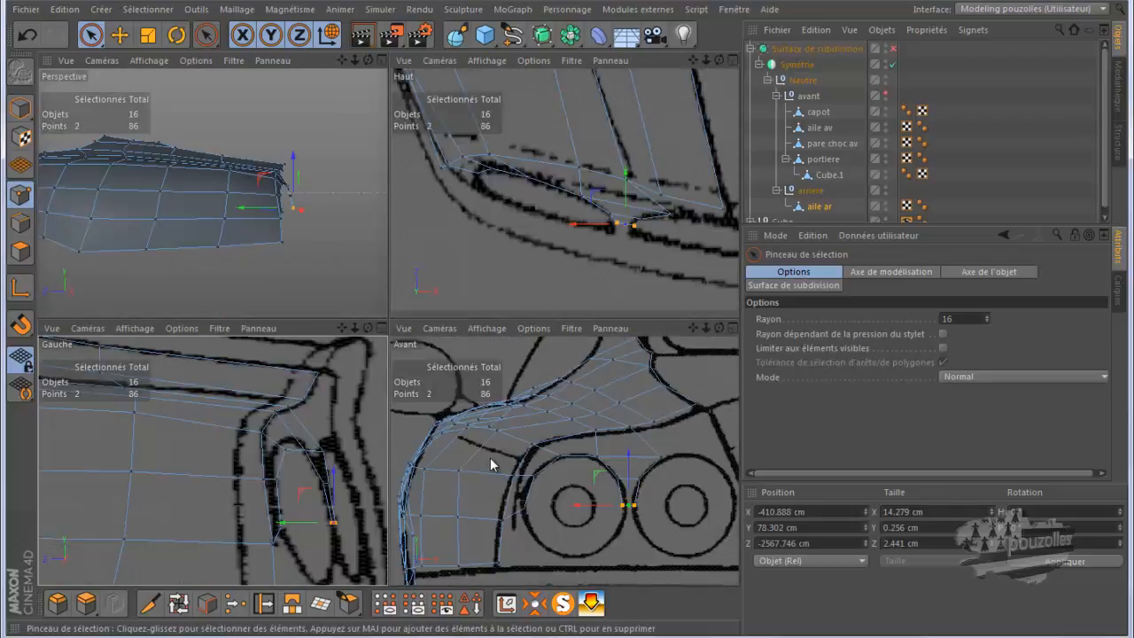
- Extrude the lowest edge of the strip between the light circles downward by about 32 cm
click(21, 222)
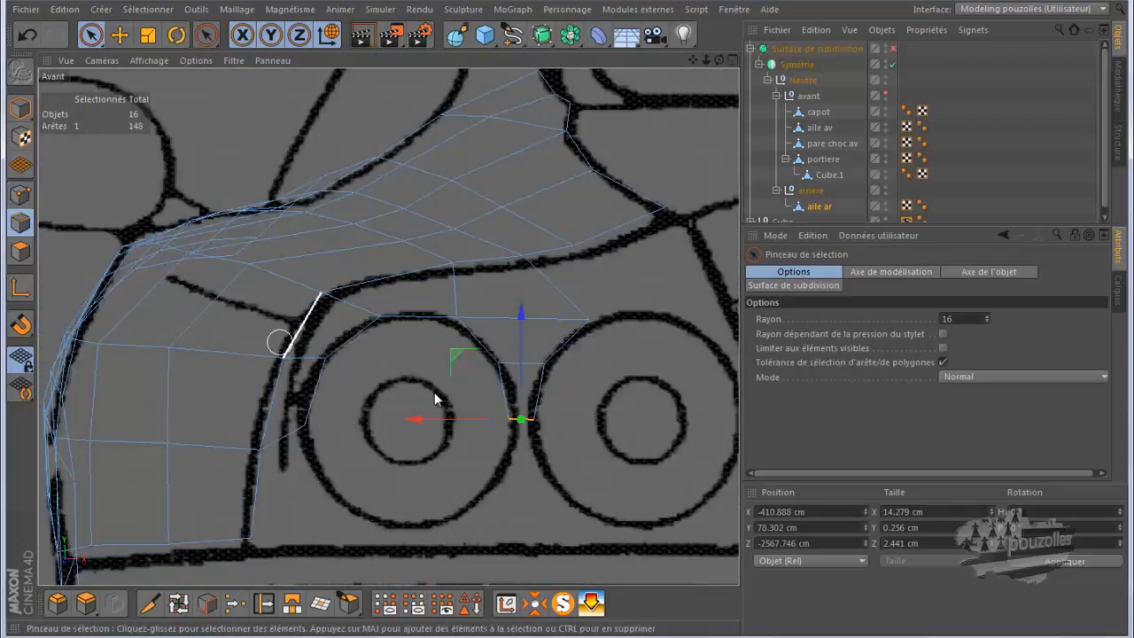
click(521, 318)
ctrl+drag(521, 321, 521, 375)
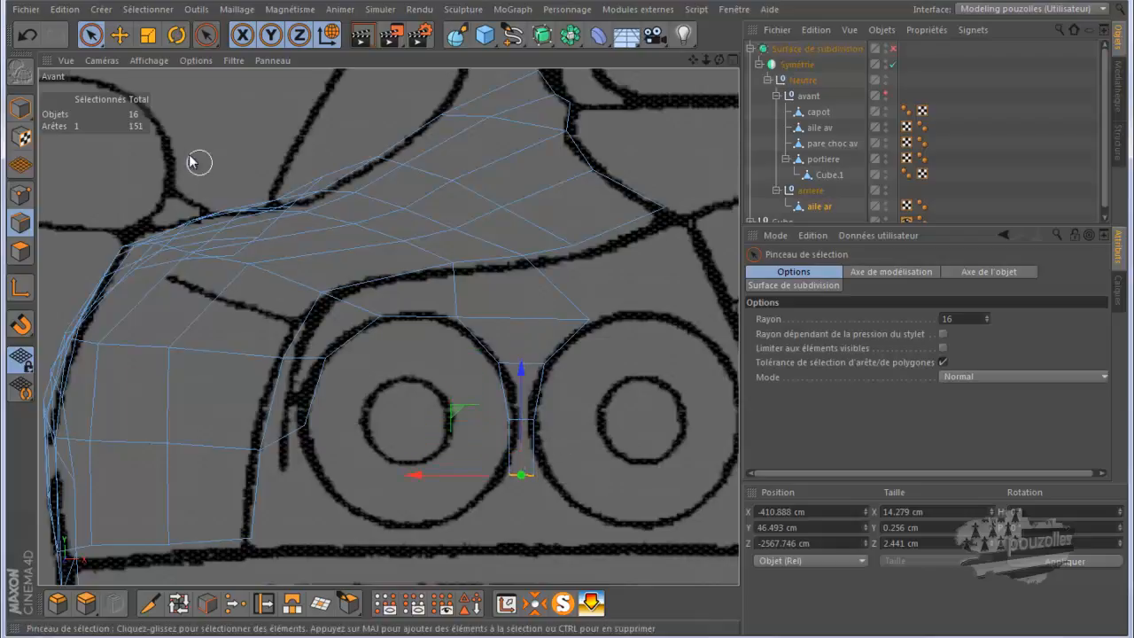
- Scale the new lower edge along its length to about 23.5 cm to follow the curves of the light circles
click(148, 36)
drag(413, 474, 348, 516)
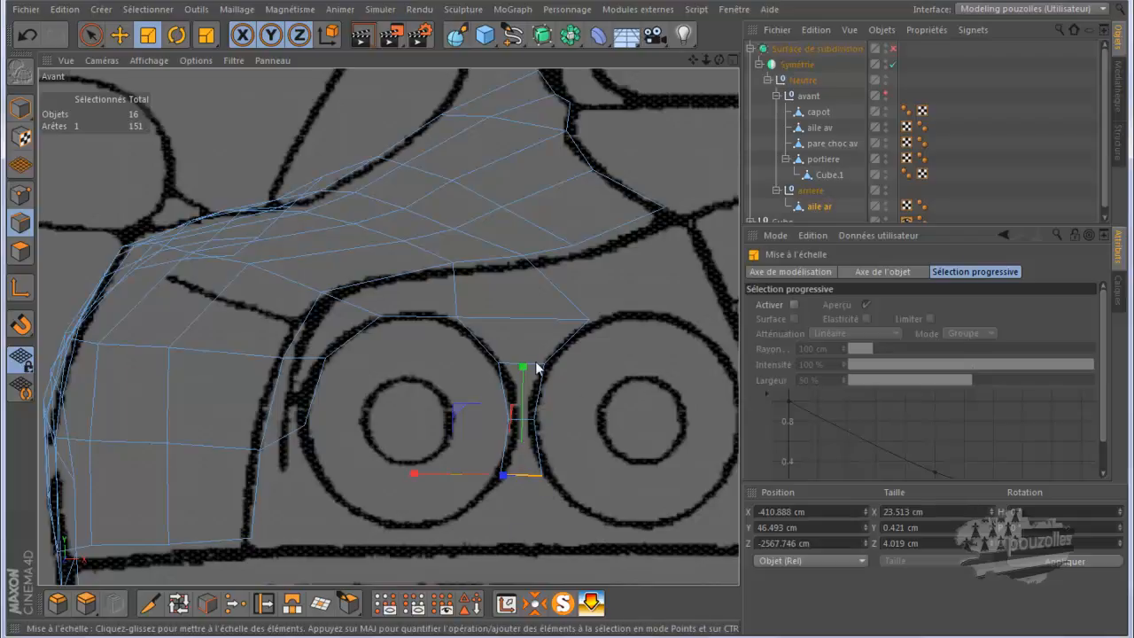
key(e)
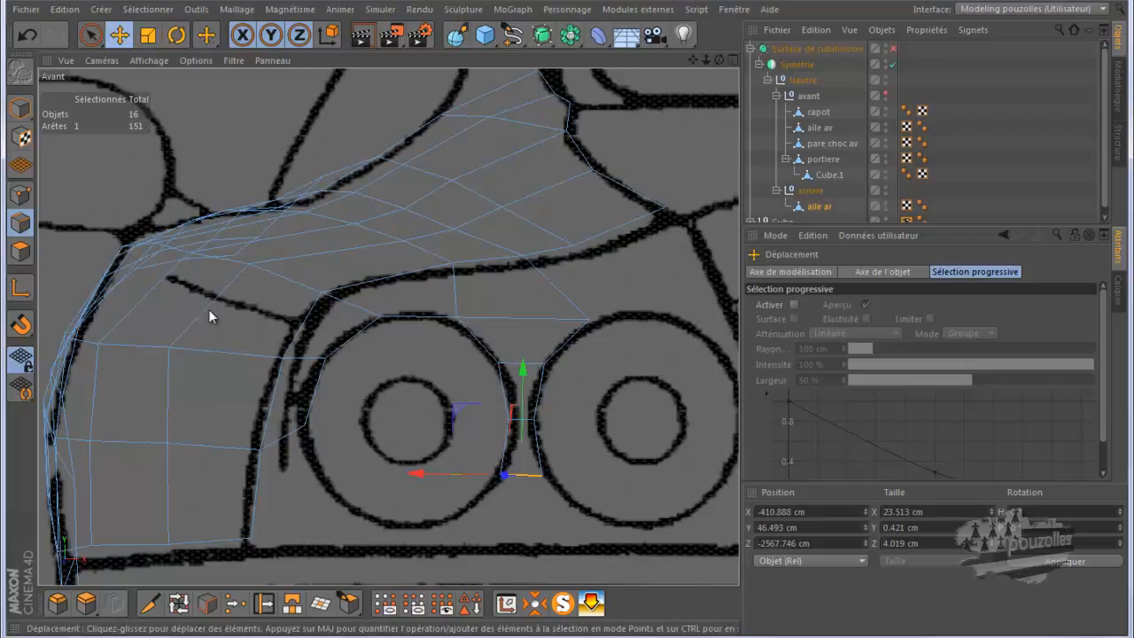
- Move the lower edge about 3 cm rearward along its normal in the top view
middle_click(229, 348)
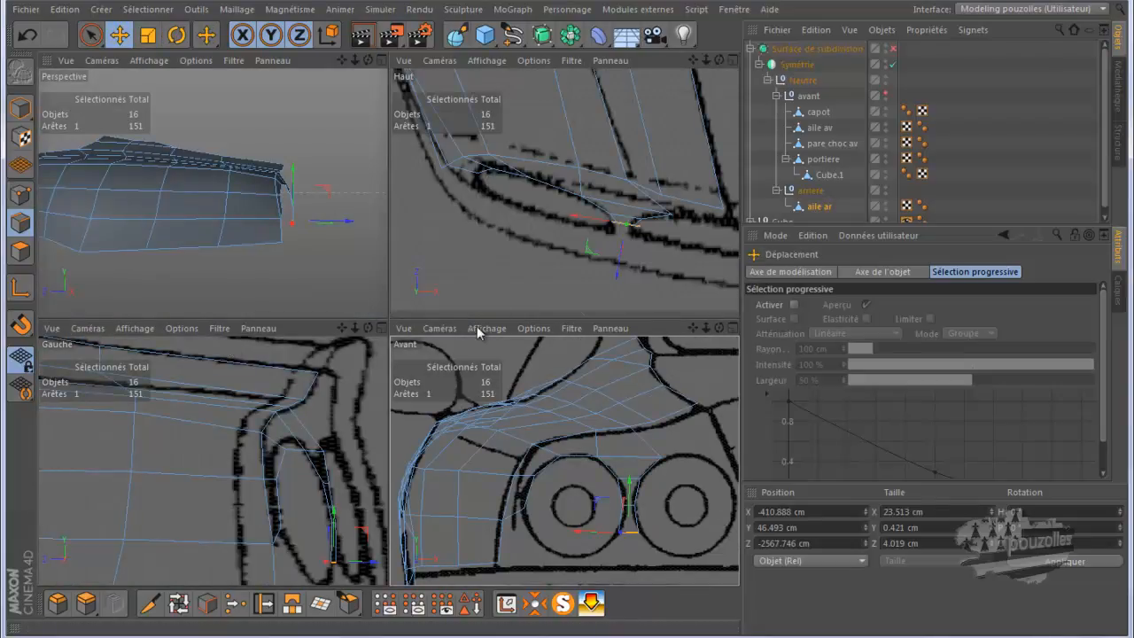
middle_click(520, 286)
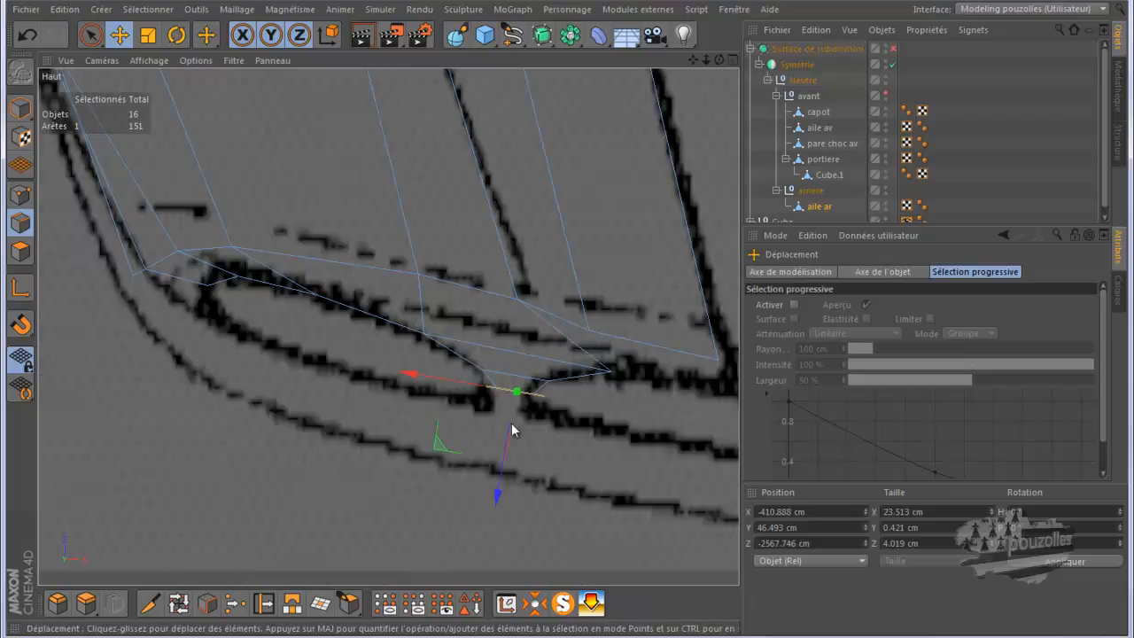
drag(496, 496, 498, 507)
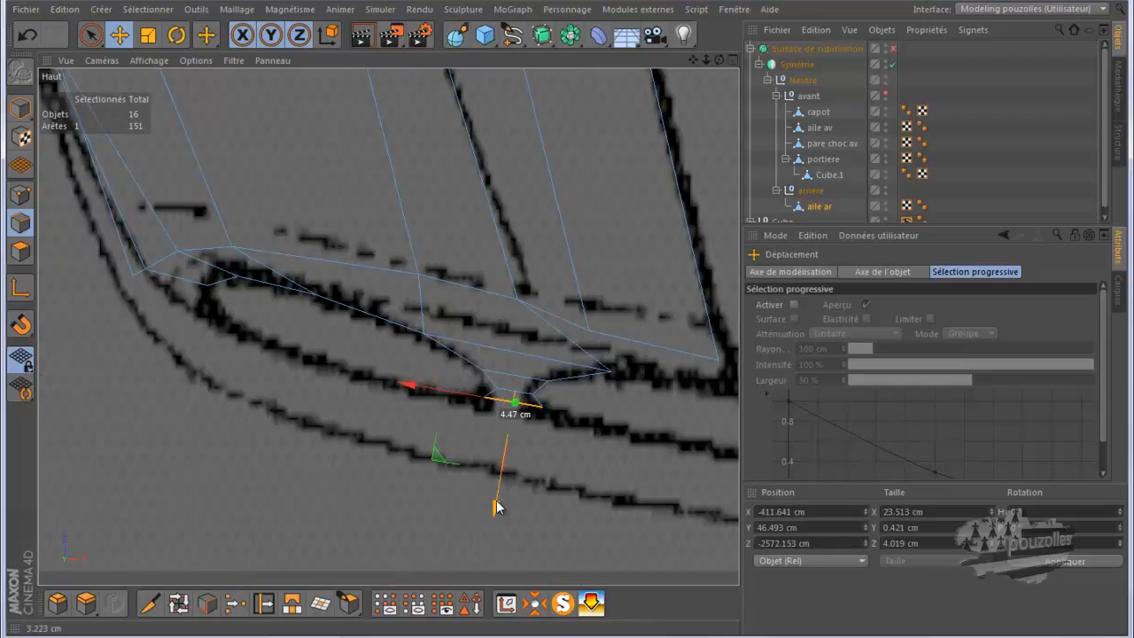
drag(496, 507, 498, 505)
- Fine-tune the lower edge's depth against the rear light outline in the side view, moving it back inward about 0.7 cm
middle_click(372, 465)
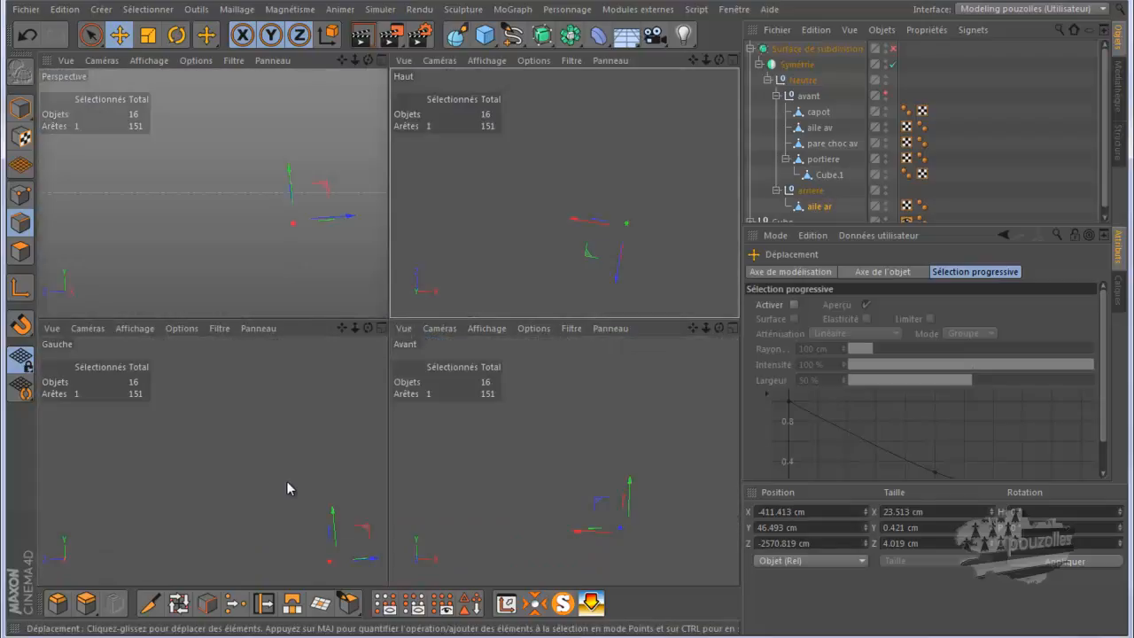
middle_click(286, 482)
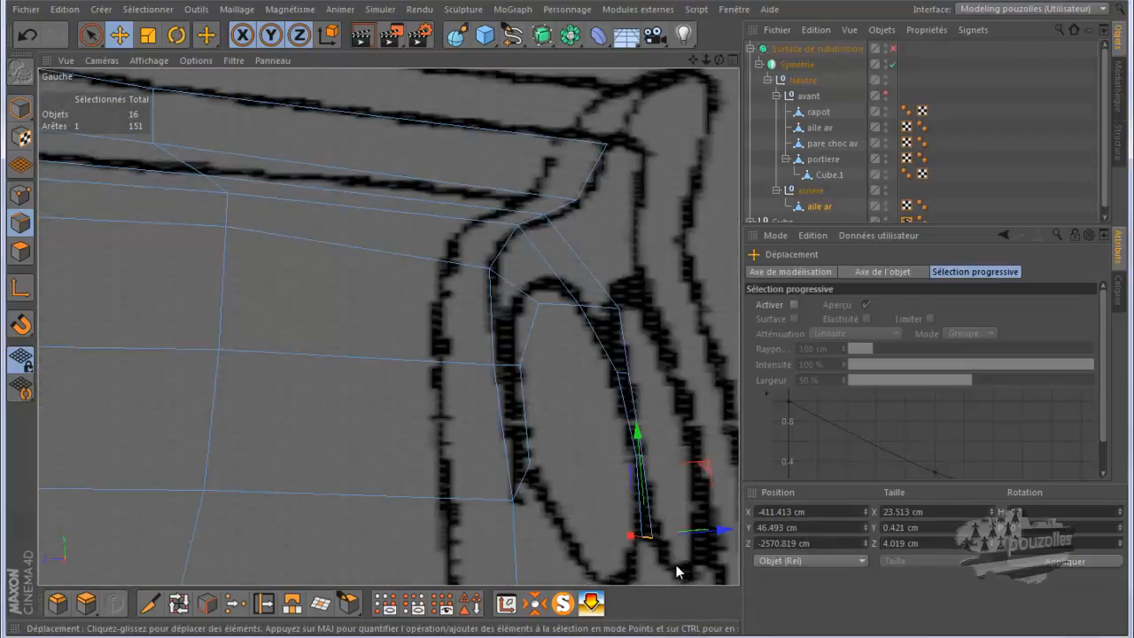
scroll(676, 565, up, 5)
drag(721, 512, 722, 510)
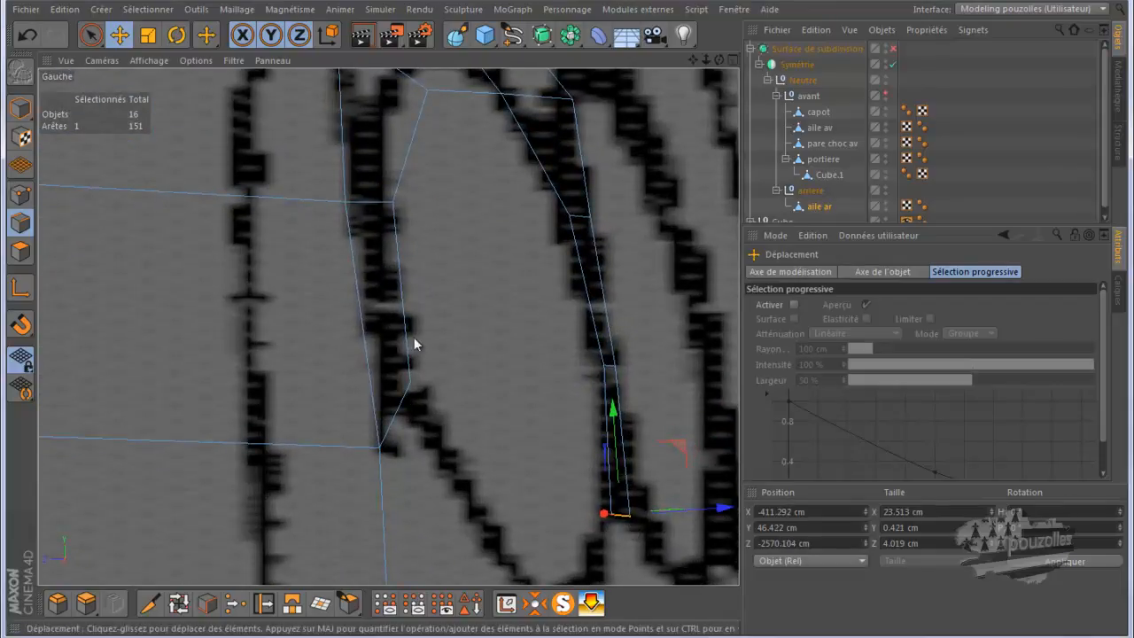
scroll(374, 310, down, 3)
scroll(372, 312, down, 2)
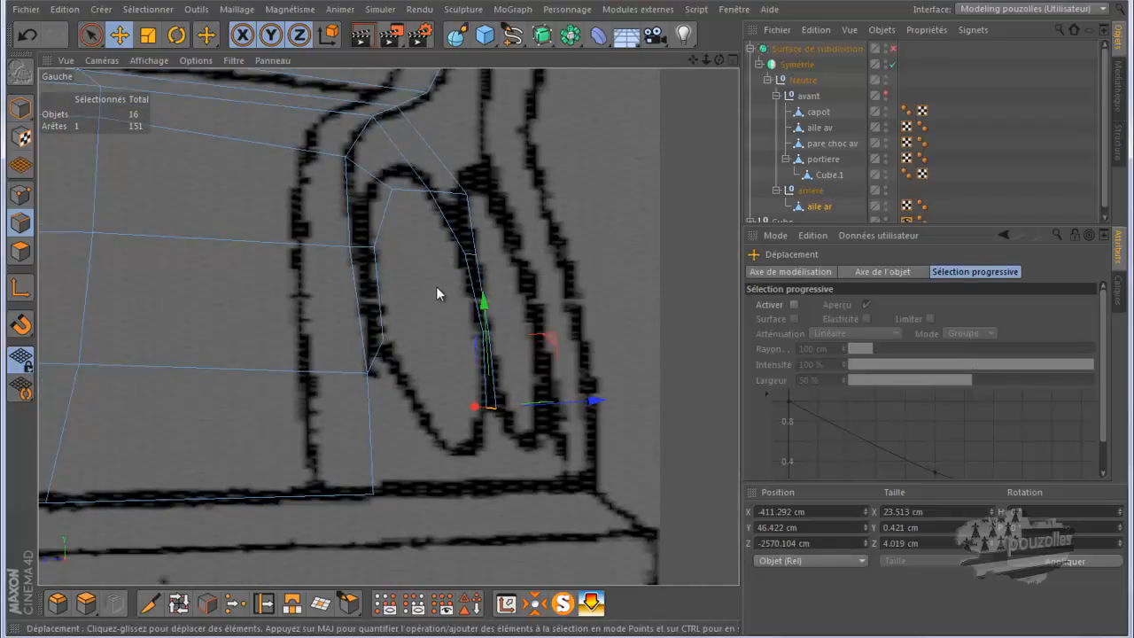
- Extrude the strip's lowest edge downward about 25 cm to the bottom of the light circles in the front view
middle_click(407, 351)
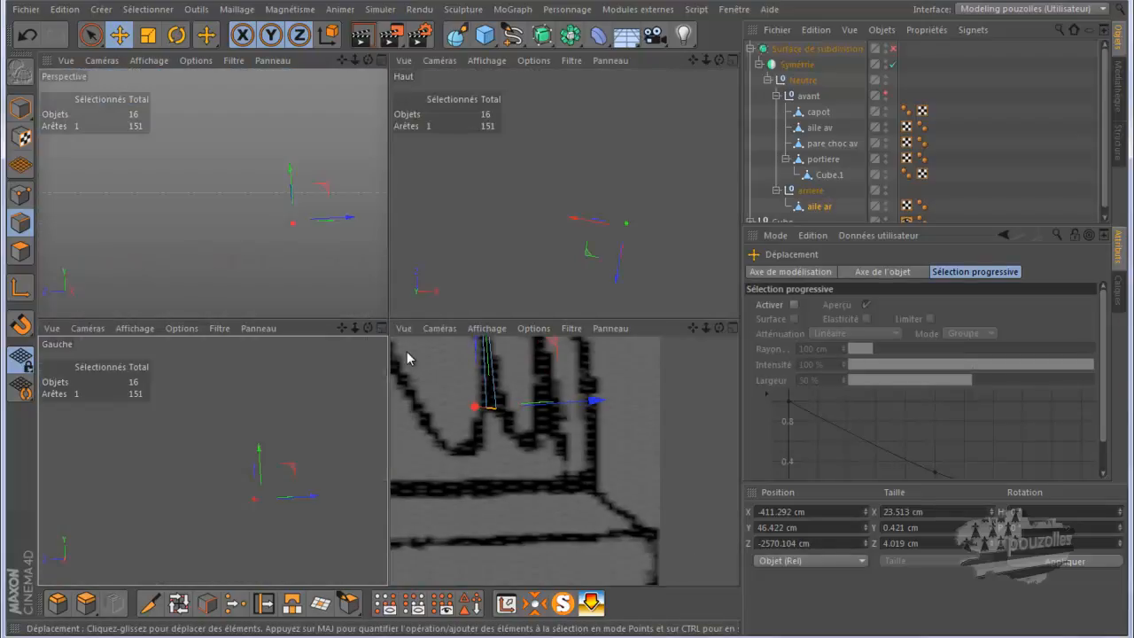
middle_click(524, 465)
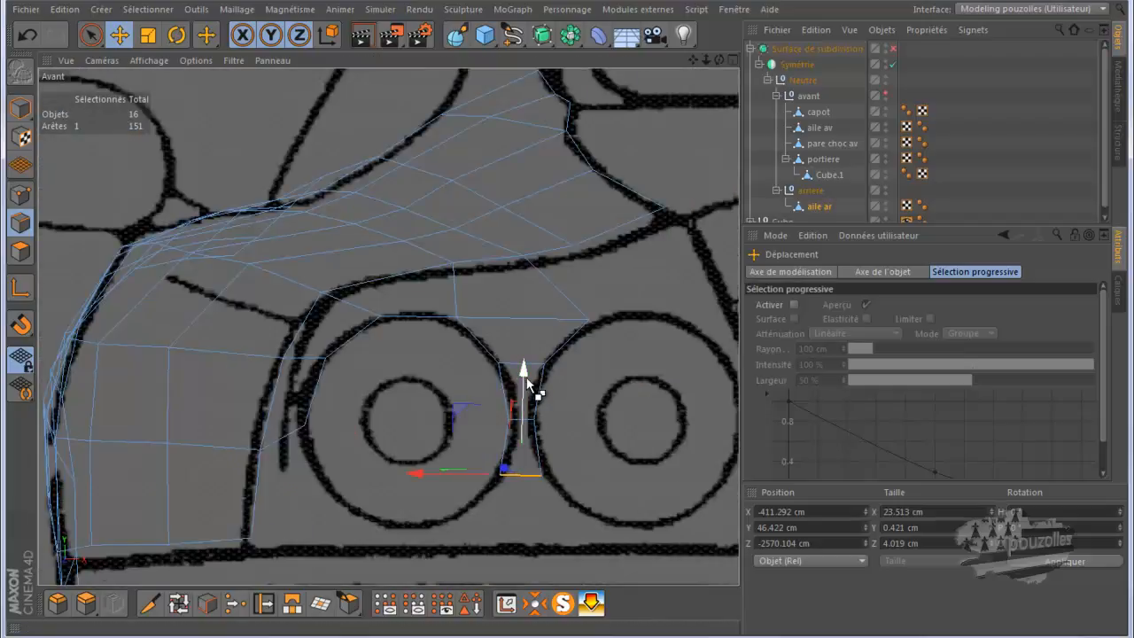
ctrl+drag(525, 369, 525, 419)
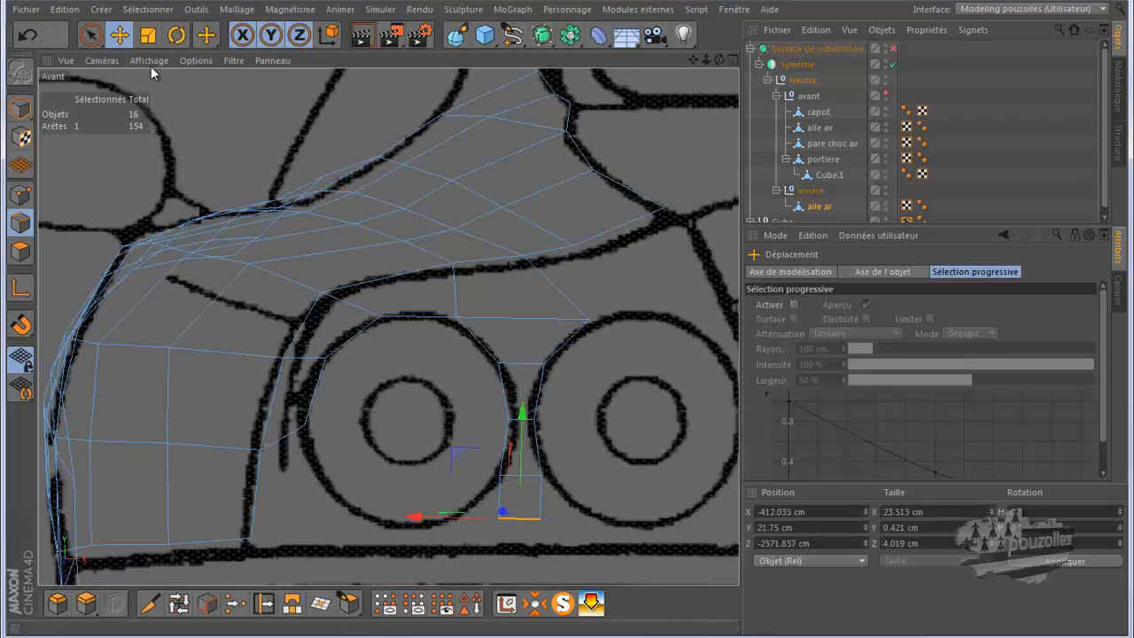
- Scale the bottom edge of the strip along its length to about 69 cm so it spreads under both light circles
click(148, 35)
drag(425, 512, 221, 596)
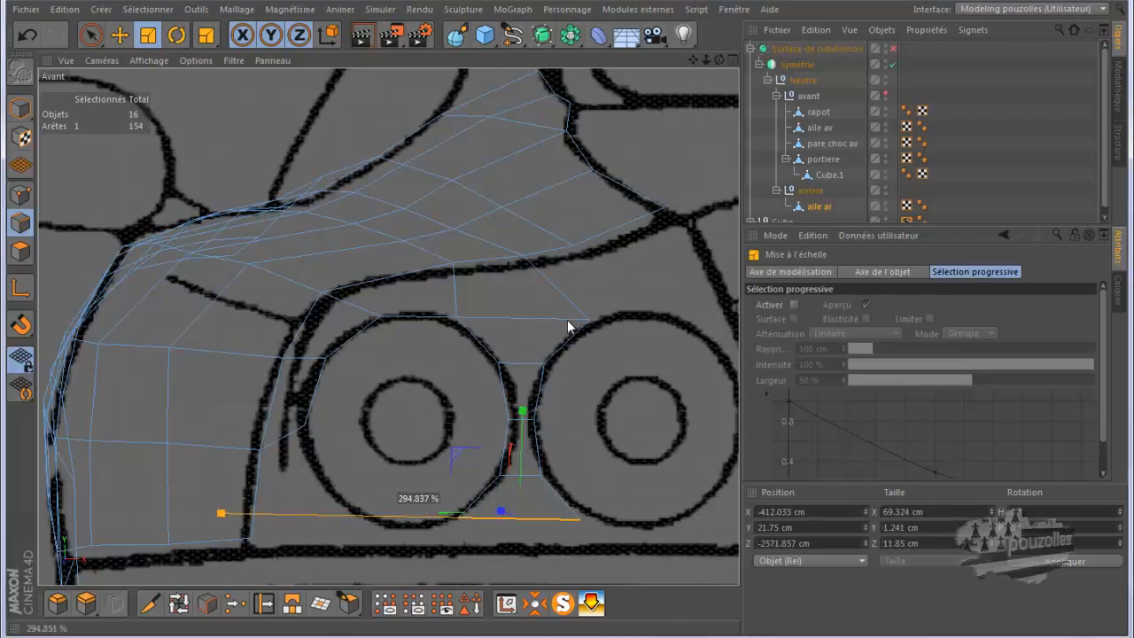
drag(221, 513, 221, 513)
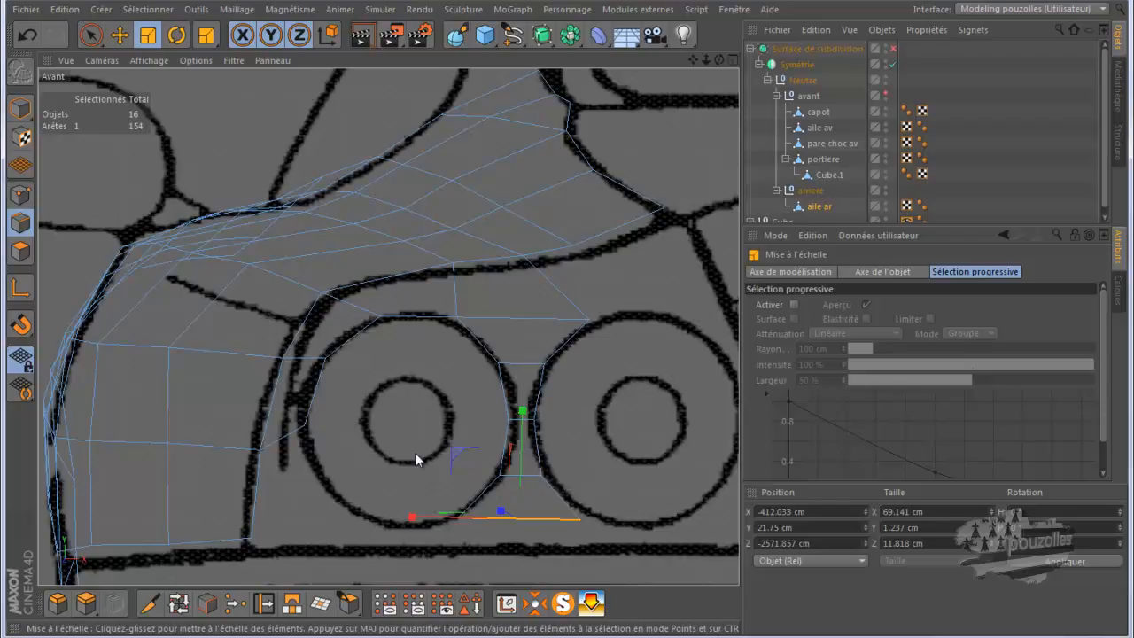
- Extrude the bottom edge of the strip between the rear lights about 16 cm downward, to just above the body line in the front view
click(119, 35)
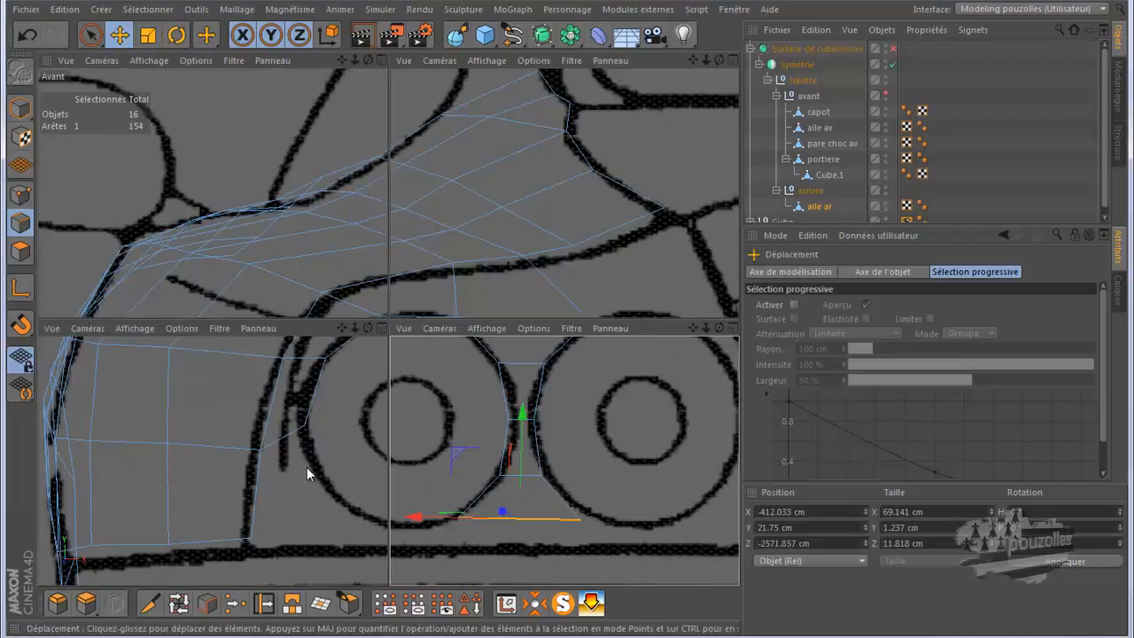
middle_click(304, 473)
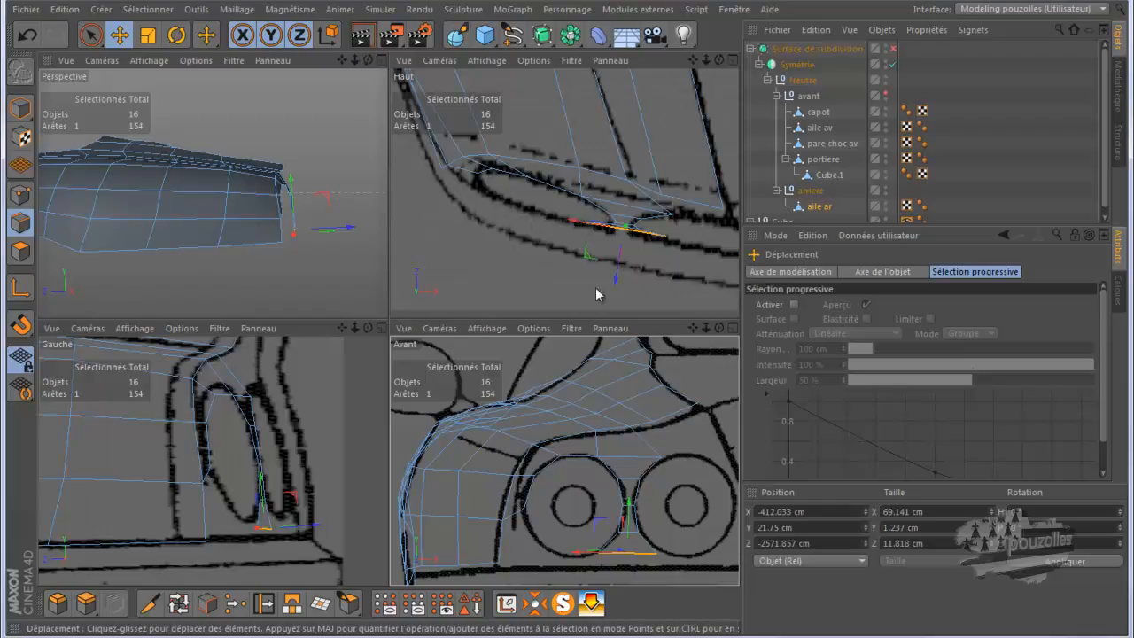
click(351, 112)
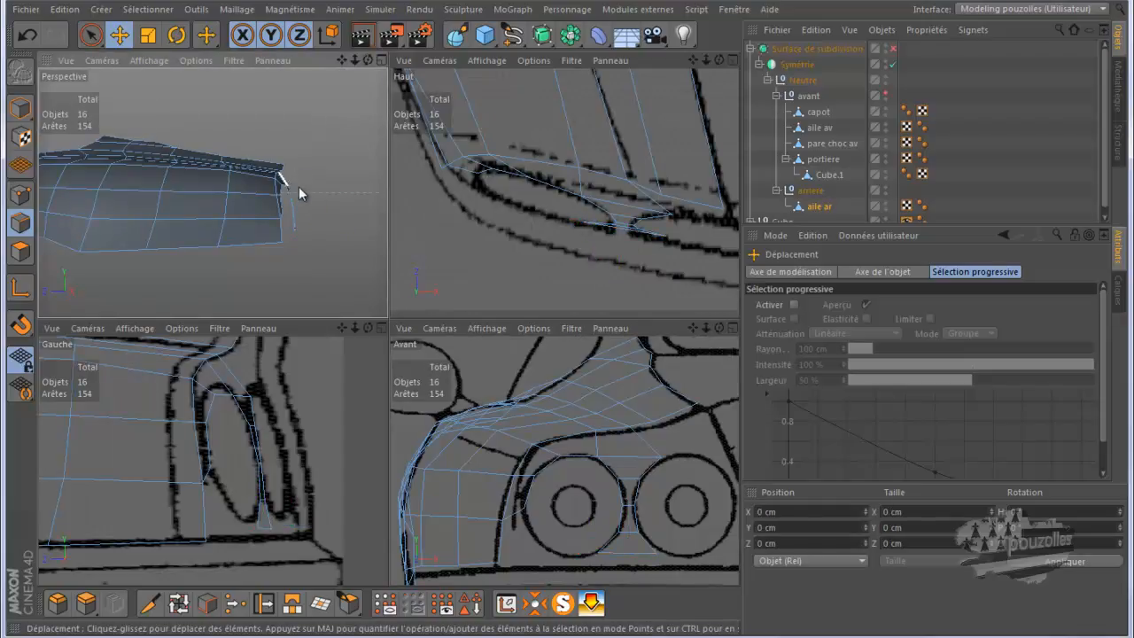
scroll(311, 220, up, 3)
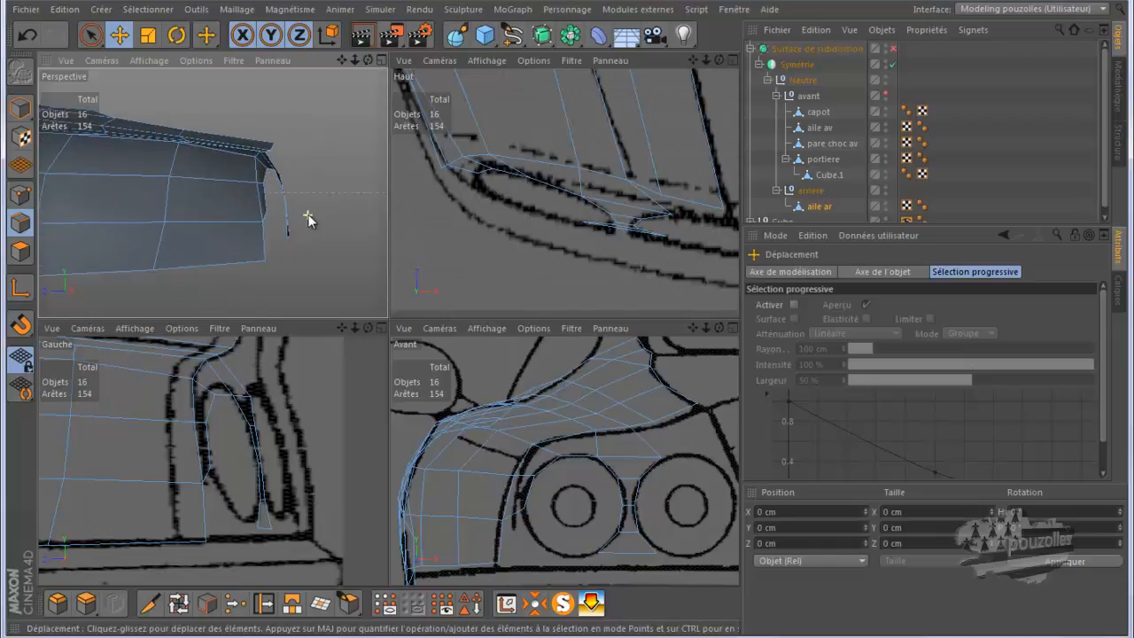
mouse_move(368, 60)
mouse_down()
mouse_move(389, 321)
mouse_move(368, 60)
mouse_up()
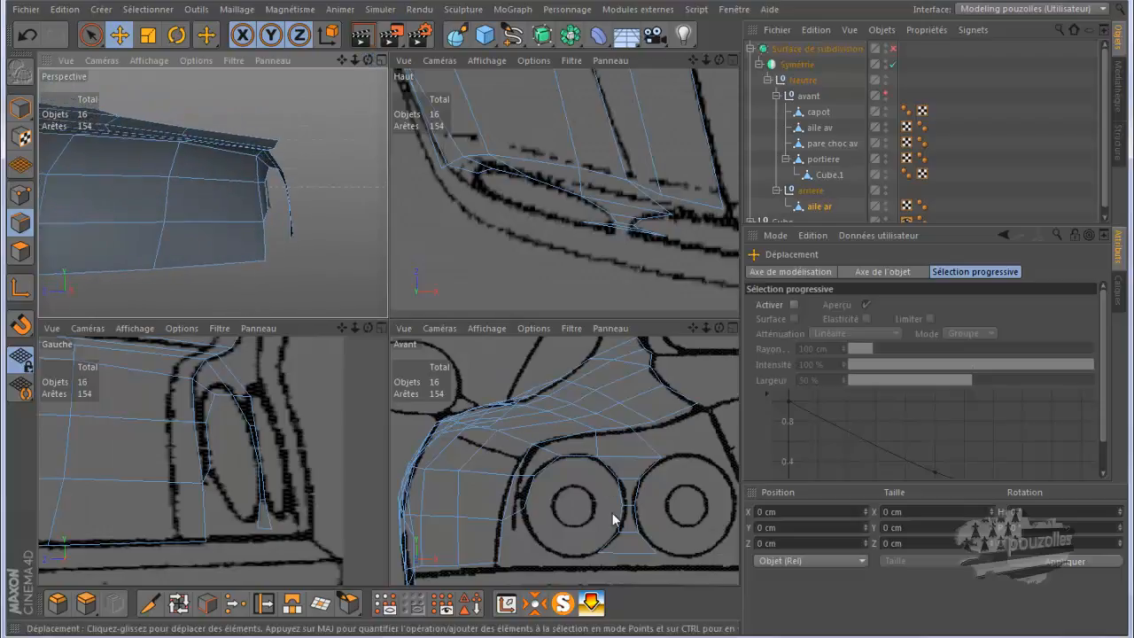
click(625, 554)
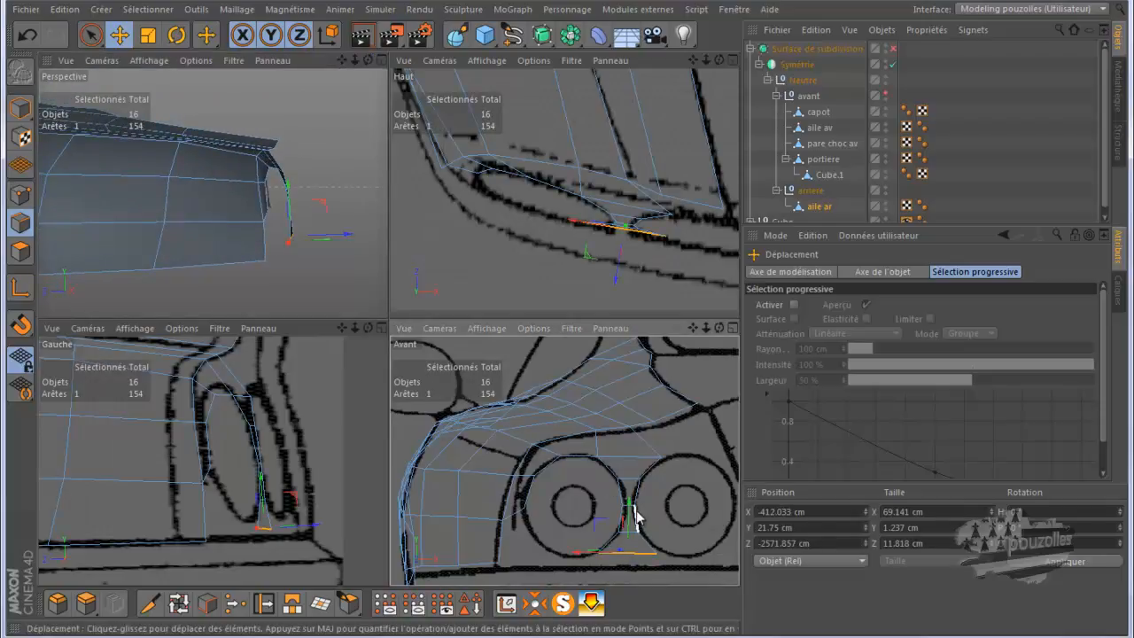
scroll(636, 519, down, 2)
middle_click(616, 518)
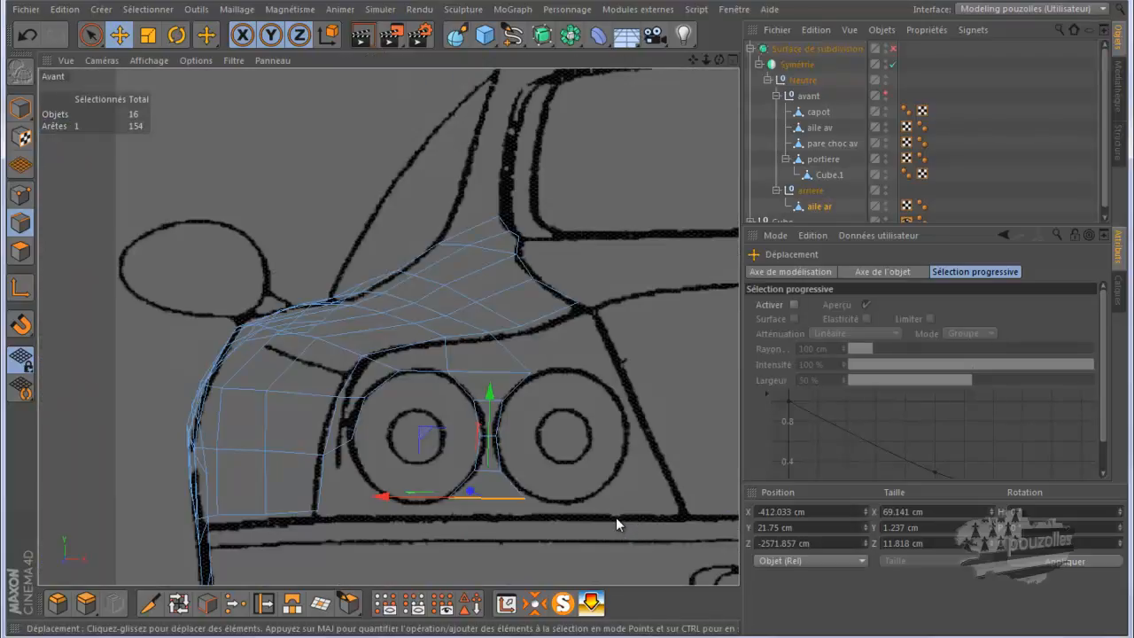
scroll(523, 519, up, 5)
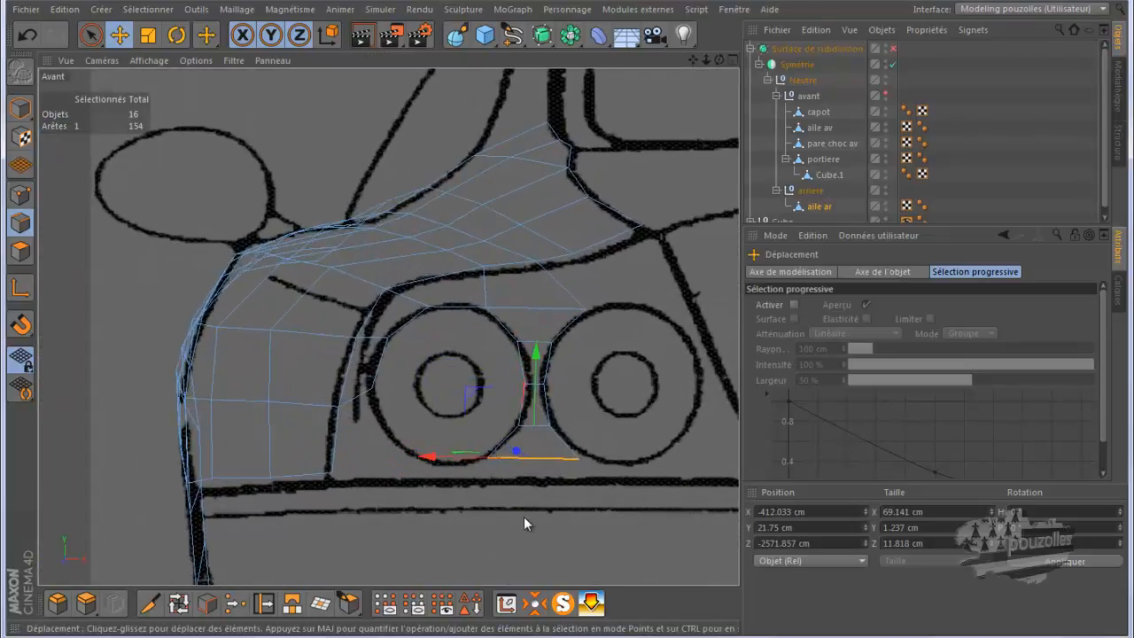
ctrl+drag(536, 362, 531, 376)
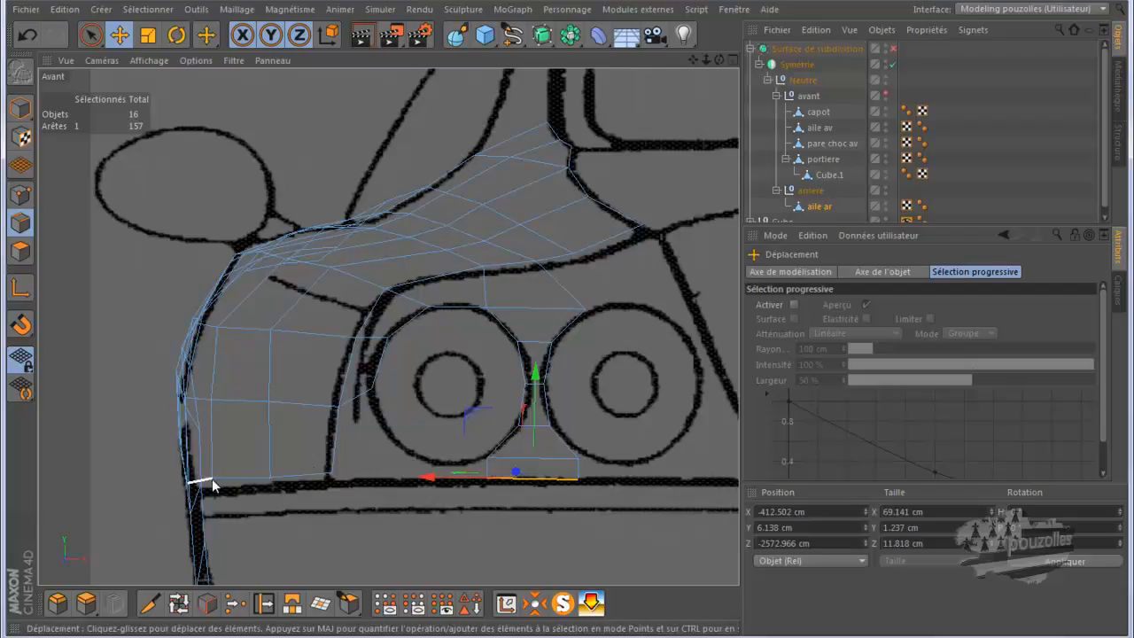
- Select the fender's four lower points behind the wheel arch and lower them about 5 cm onto the body line
middle_click(139, 482)
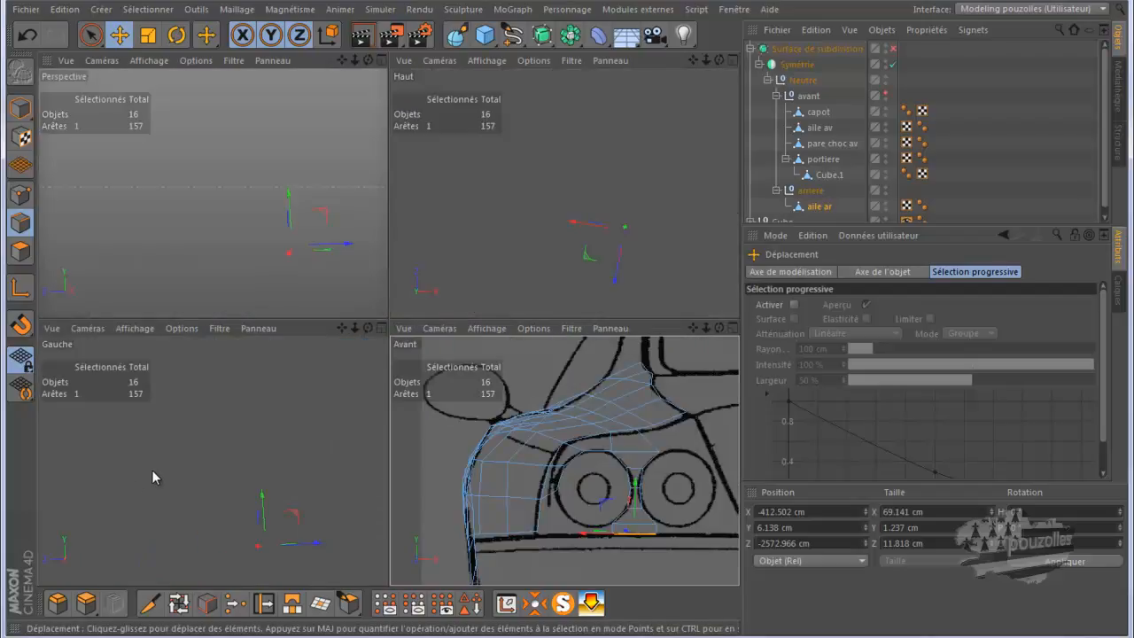
alt+drag(272, 482, 363, 470)
scroll(367, 469, down, 5)
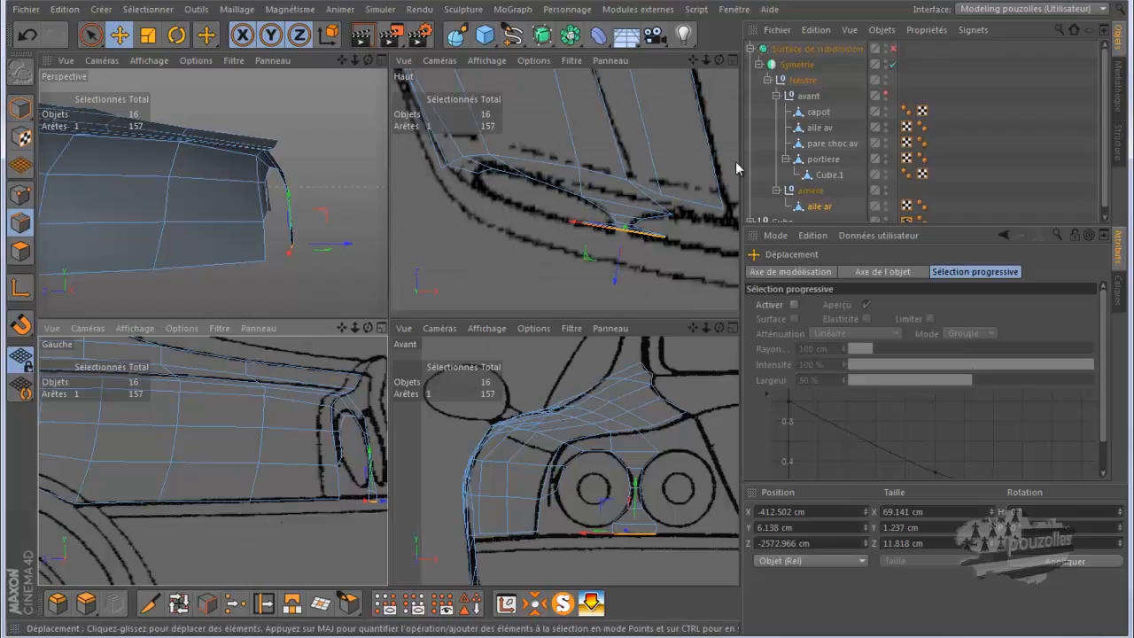
click(92, 35)
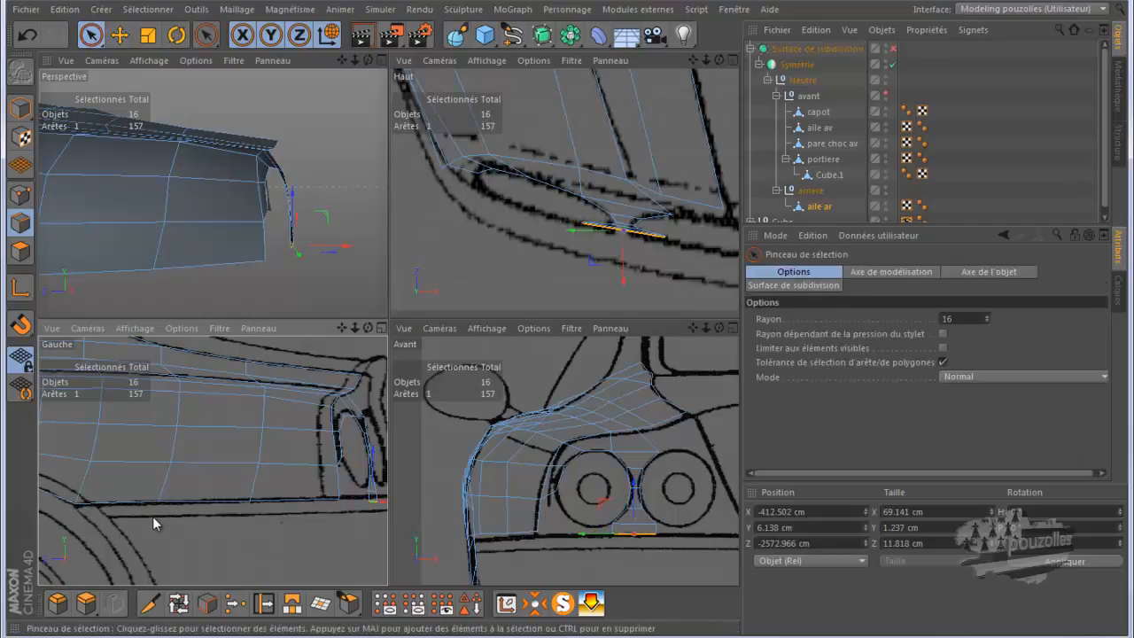
click(21, 195)
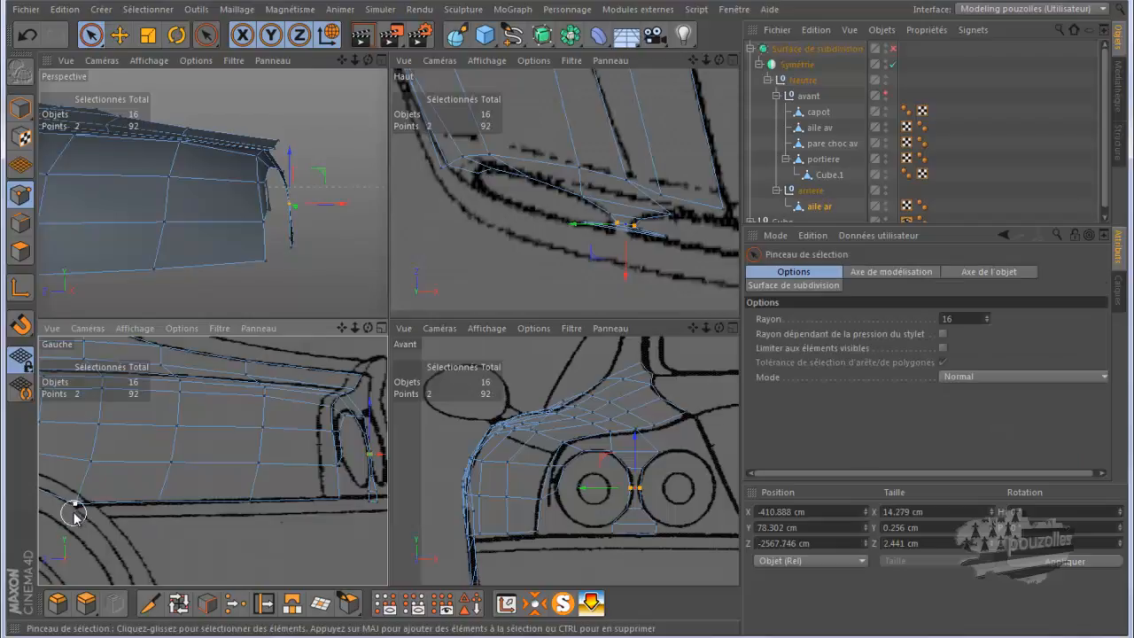
drag(174, 512, 351, 505)
middle_click(523, 569)
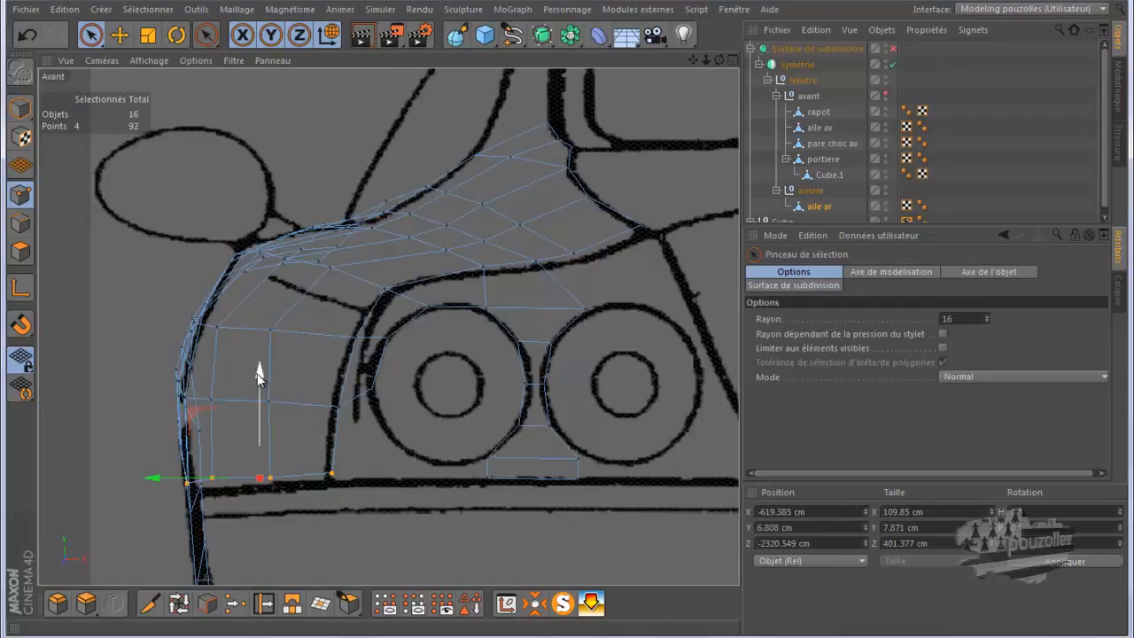
drag(259, 373, 259, 383)
- Fine-tune two lower fender points on the body line, placing the outer one at about Y 0.1 cm and the inner corner at about Y 3 cm
click(213, 493)
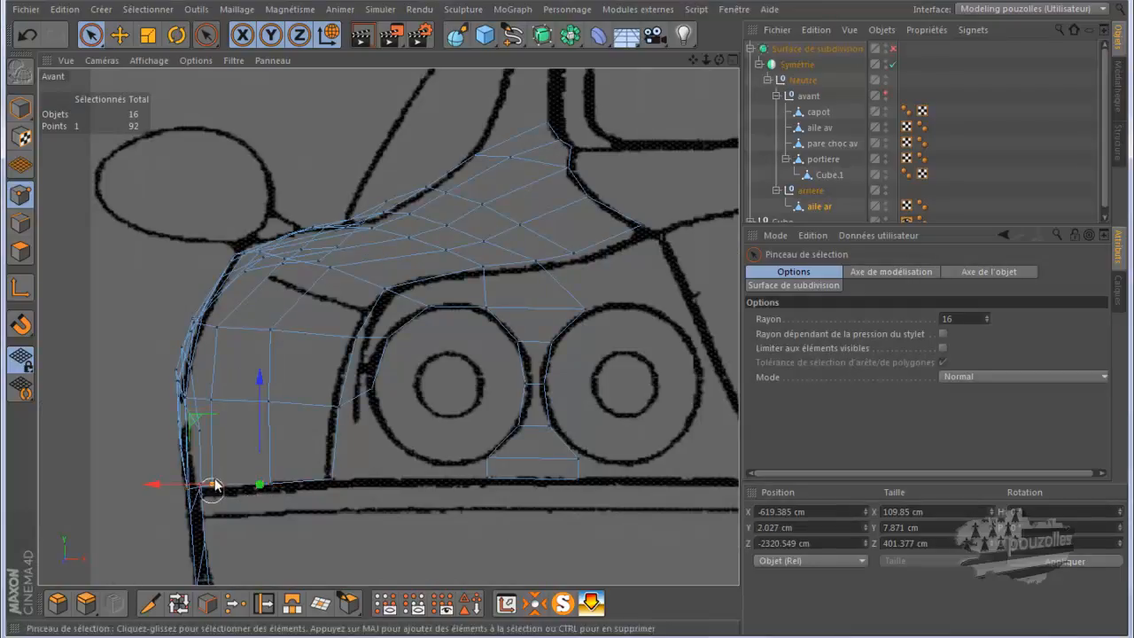
click(212, 490)
drag(210, 422, 211, 423)
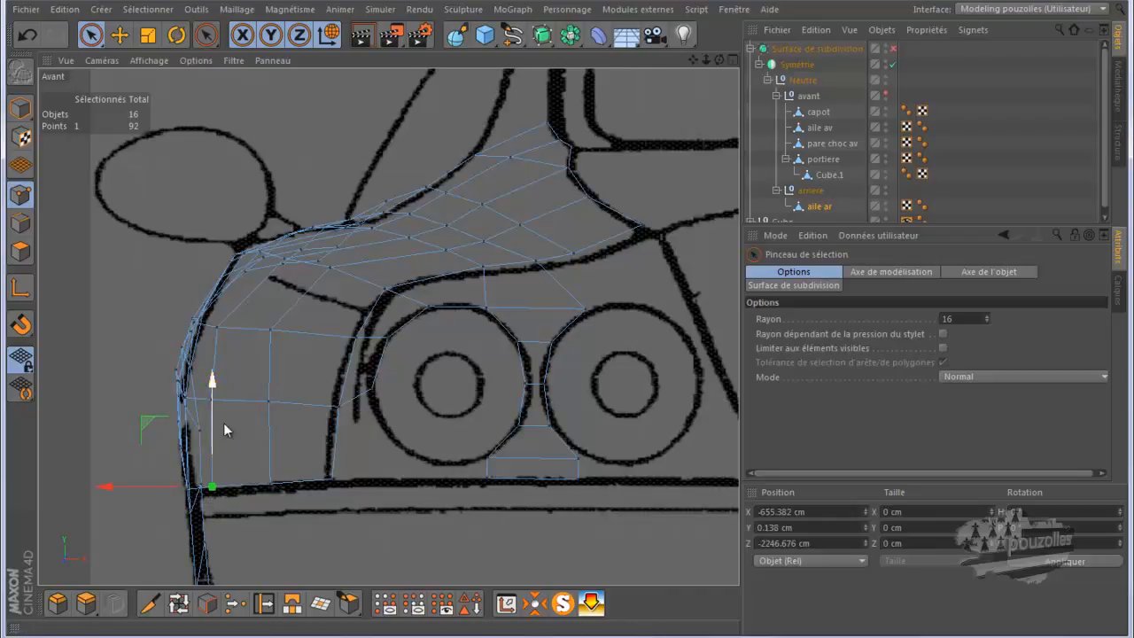
click(330, 480)
drag(333, 414, 333, 418)
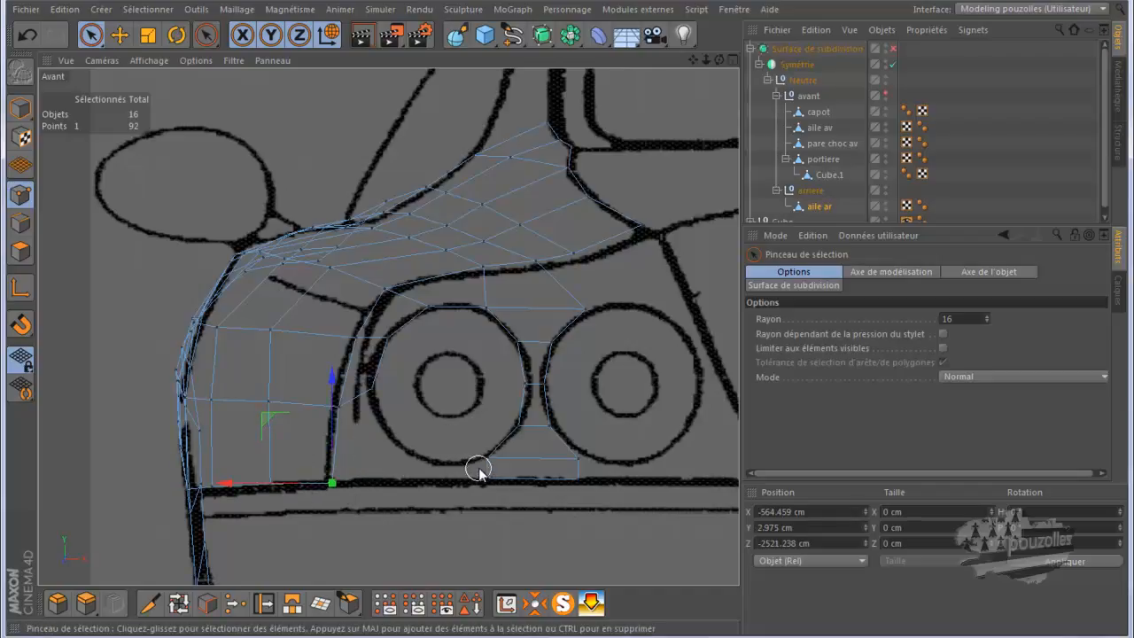
- Extrude the short outer edge of the strip under the lights about 32 cm toward the fender side
click(21, 223)
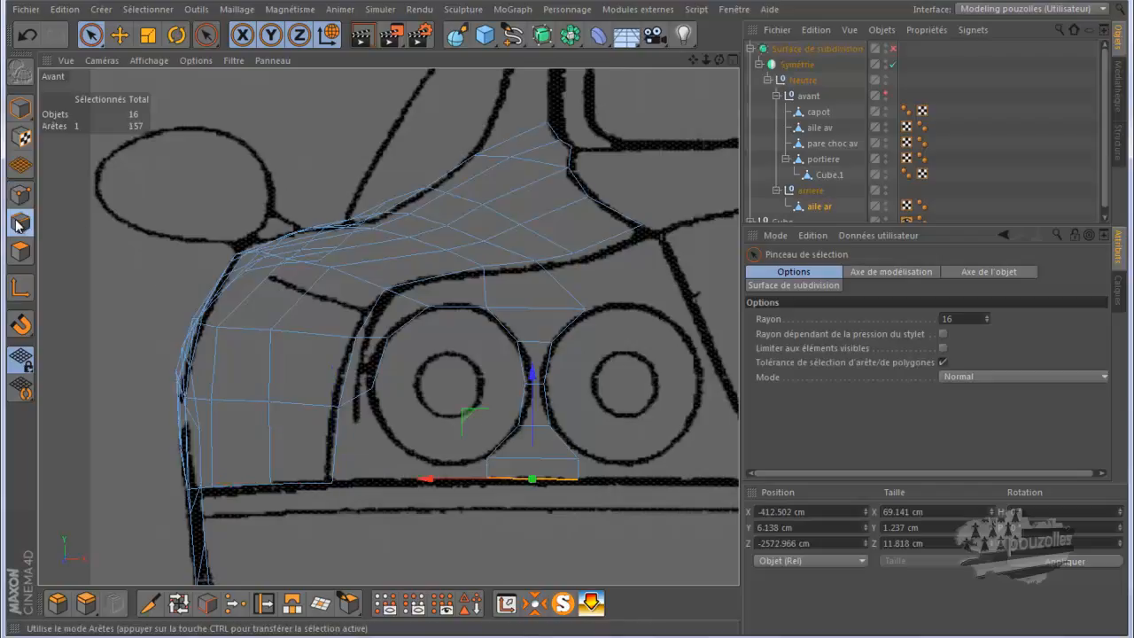
click(470, 461)
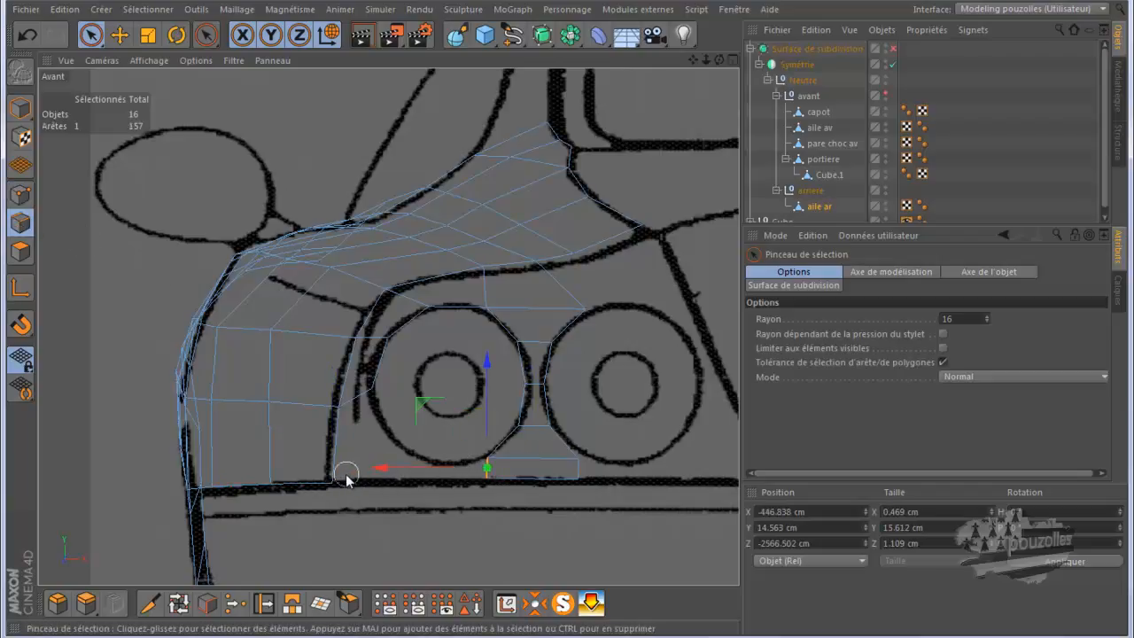
drag(369, 469, 336, 475)
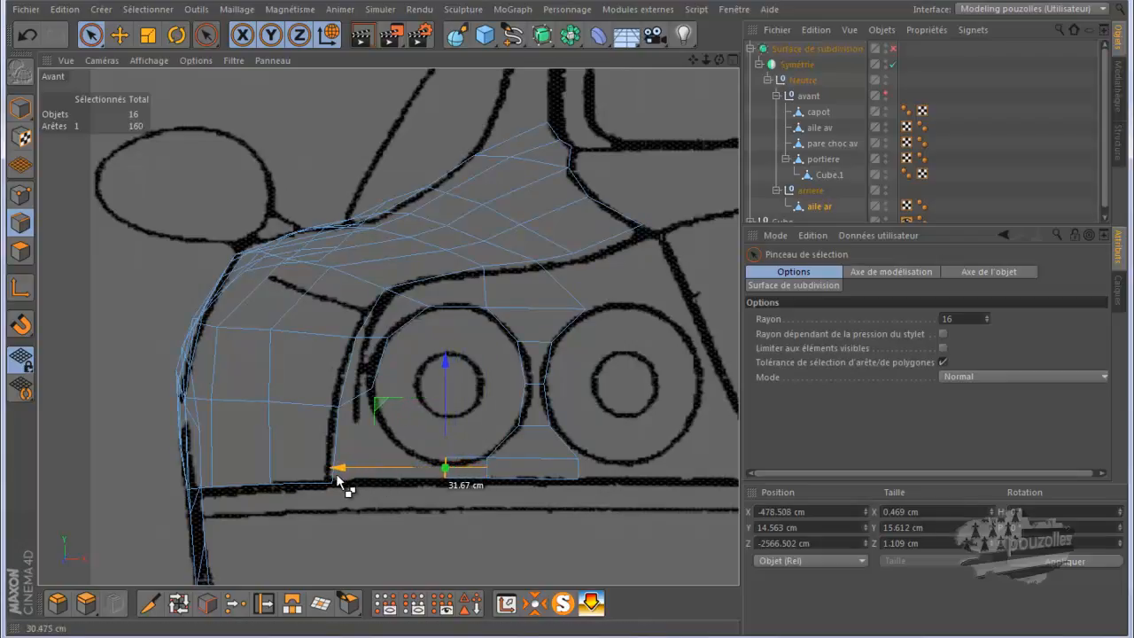
drag(335, 473, 336, 473)
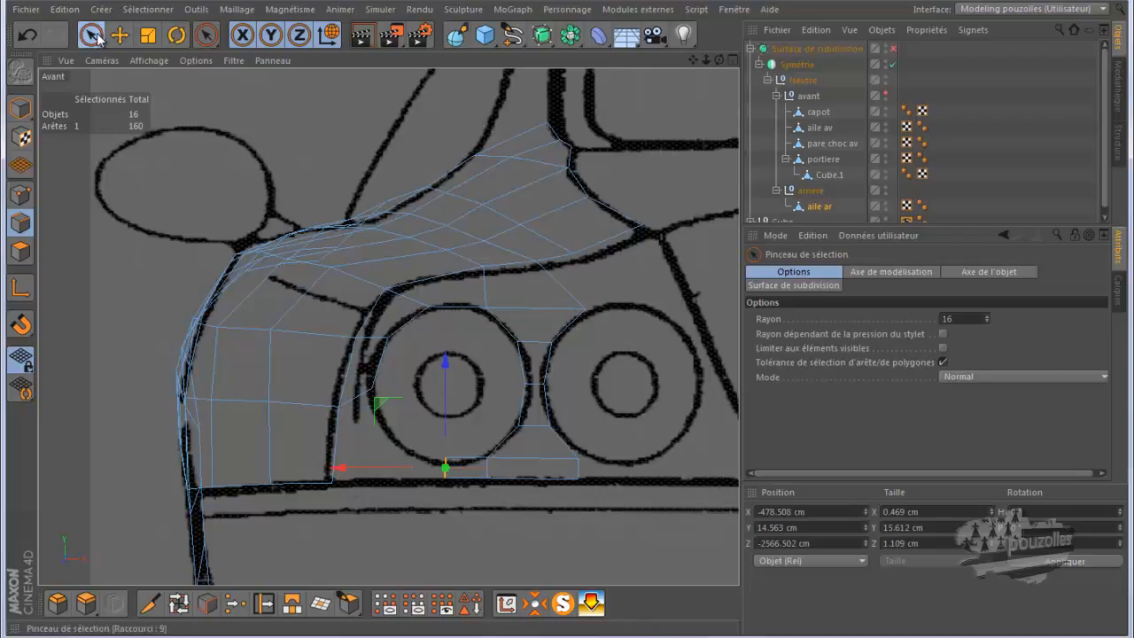
- Lower the upper point of the strip's new end edge about 5 cm onto the bottom of the outer light circle
click(21, 194)
scroll(447, 483, up, 3)
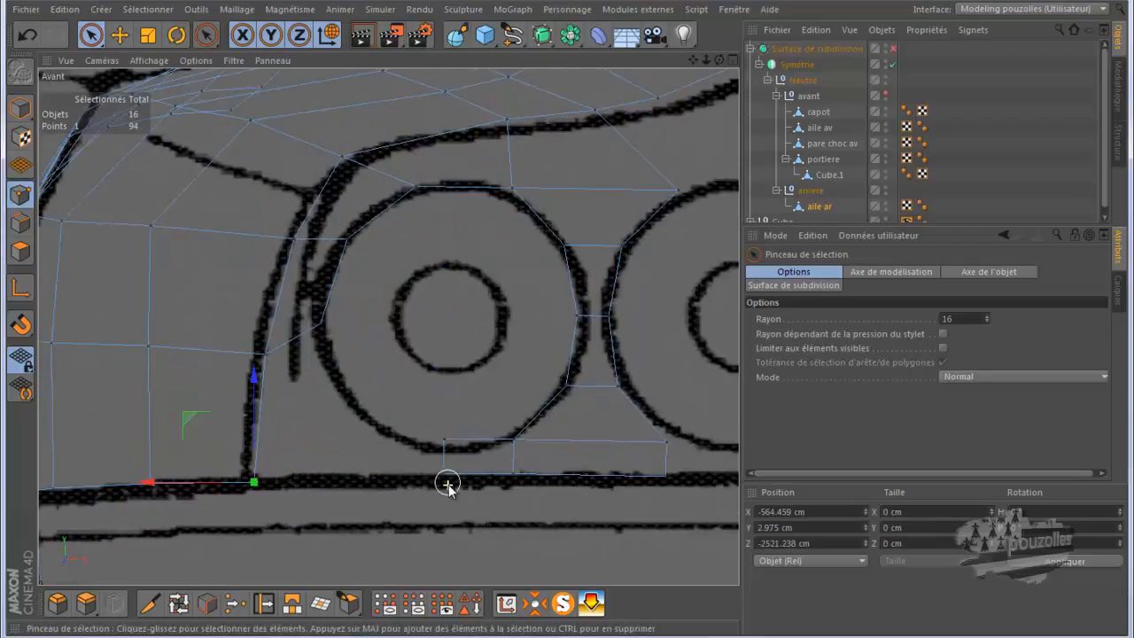
click(442, 438)
drag(442, 376, 442, 386)
- Move the strip's end edge about 8 cm forward in the top view to follow the light outline
click(21, 223)
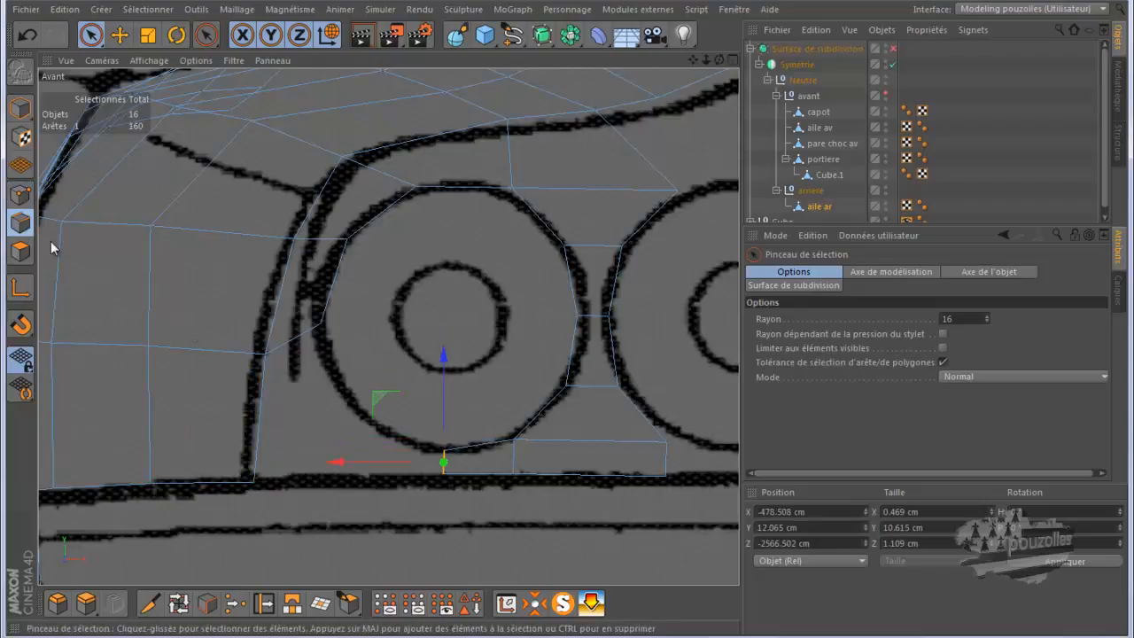
middle_click(344, 492)
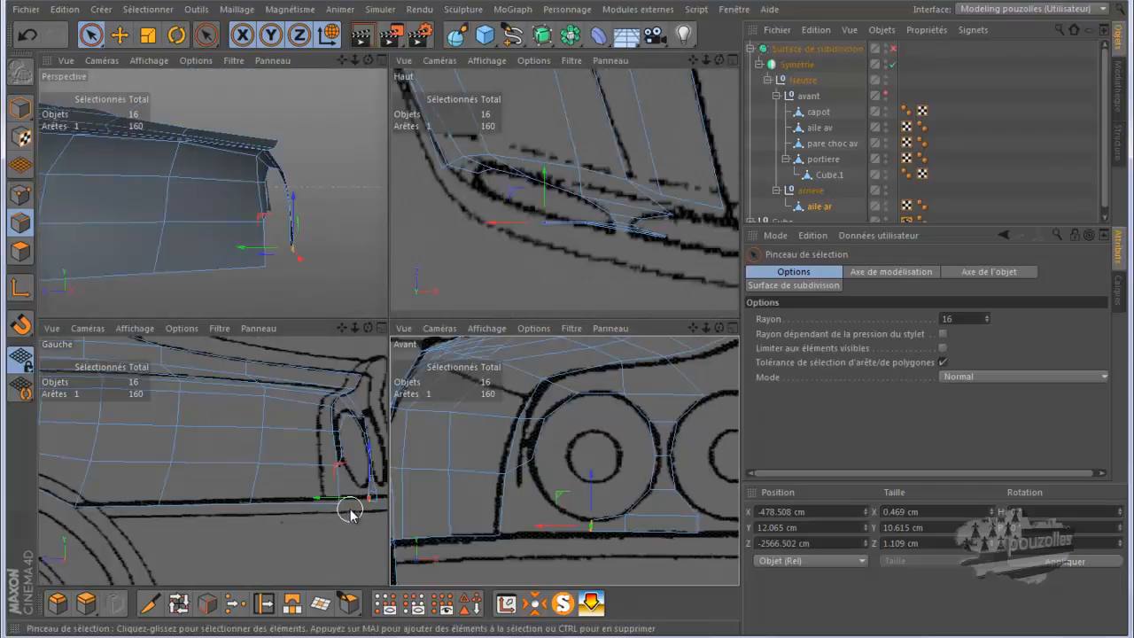
middle_click(532, 248)
drag(347, 282, 350, 276)
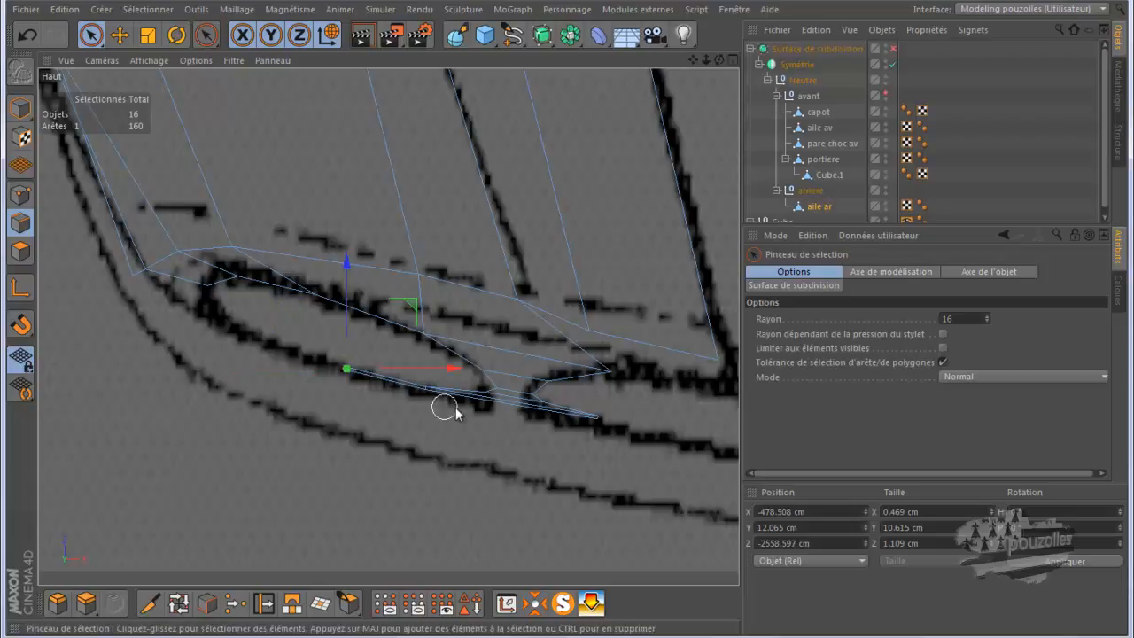
middle_click(424, 461)
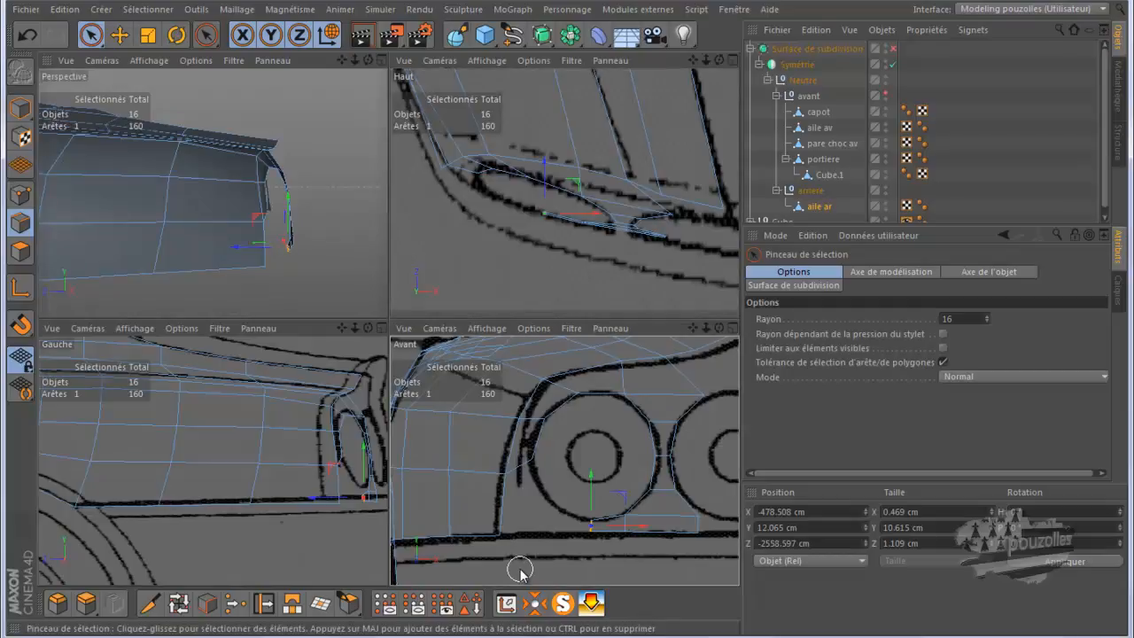
- Extrude the strip's end edge outward under the outer light by about 43 cm in the front view
middle_click(520, 572)
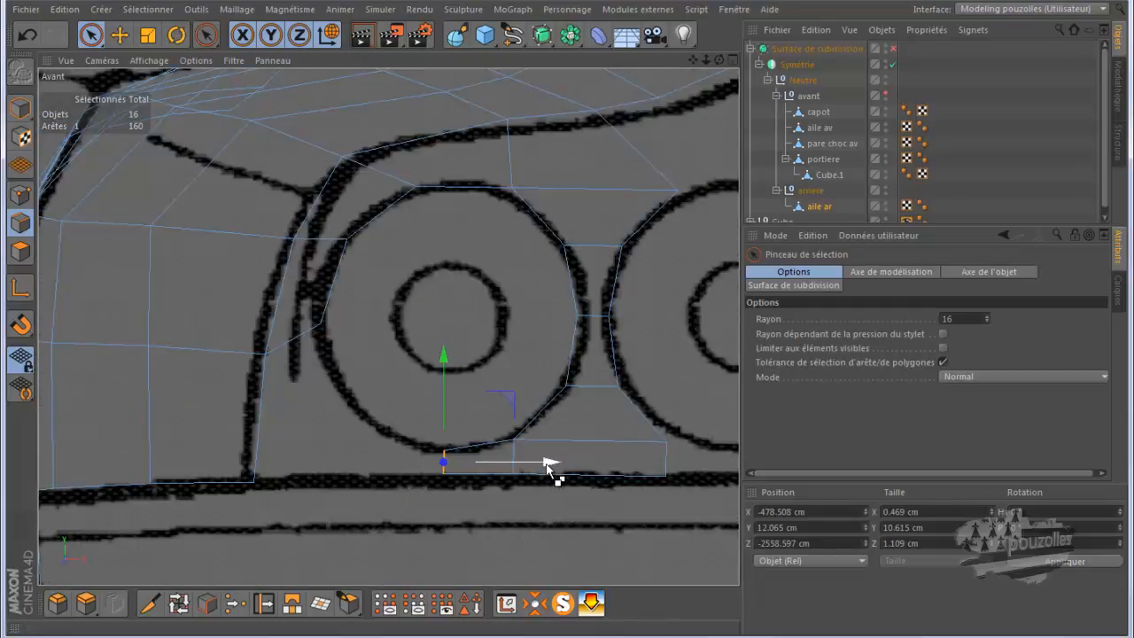
drag(547, 462, 459, 478)
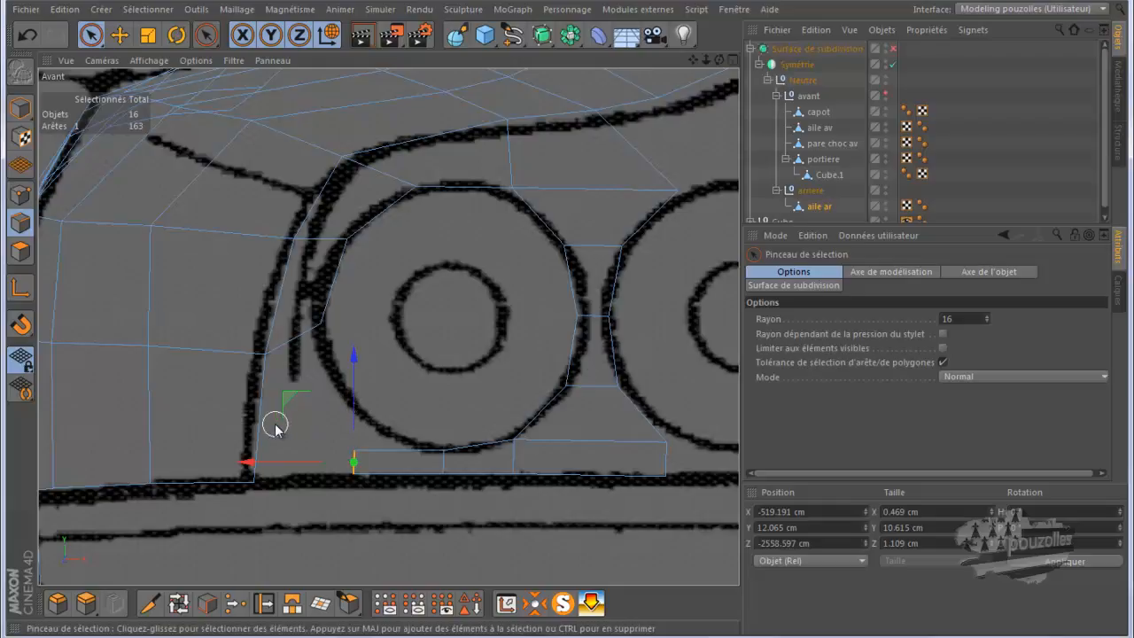
drag(284, 467, 278, 466)
- Fit the new end edge to the outer light circle by shifting it inward about 9 cm and adjusting its upper point to a height of about 23 cm
click(17, 195)
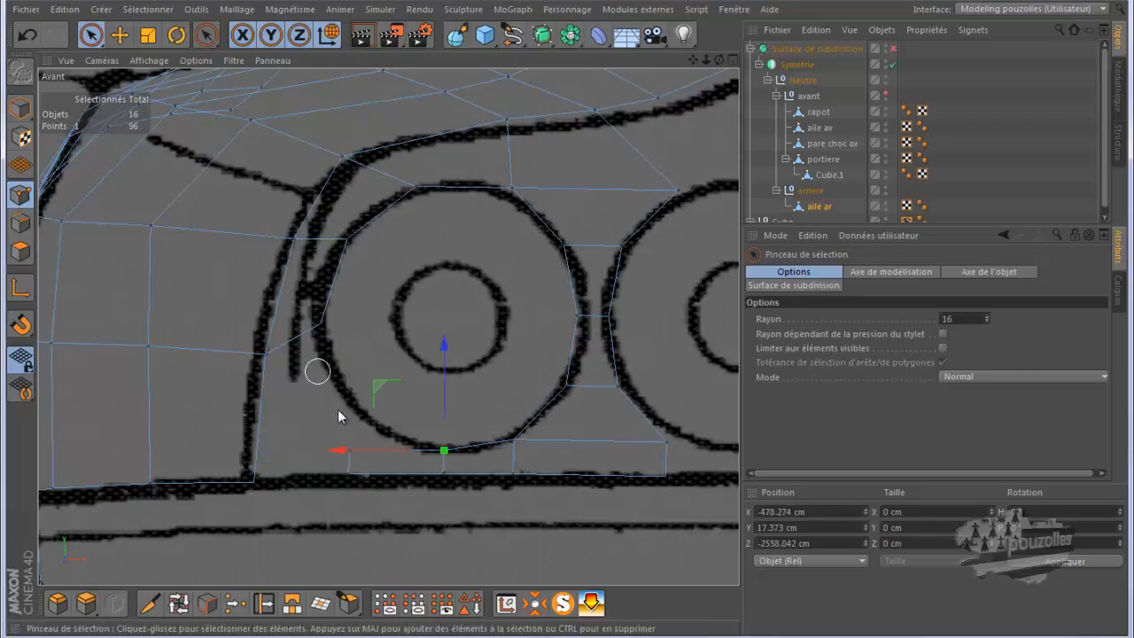
click(350, 453)
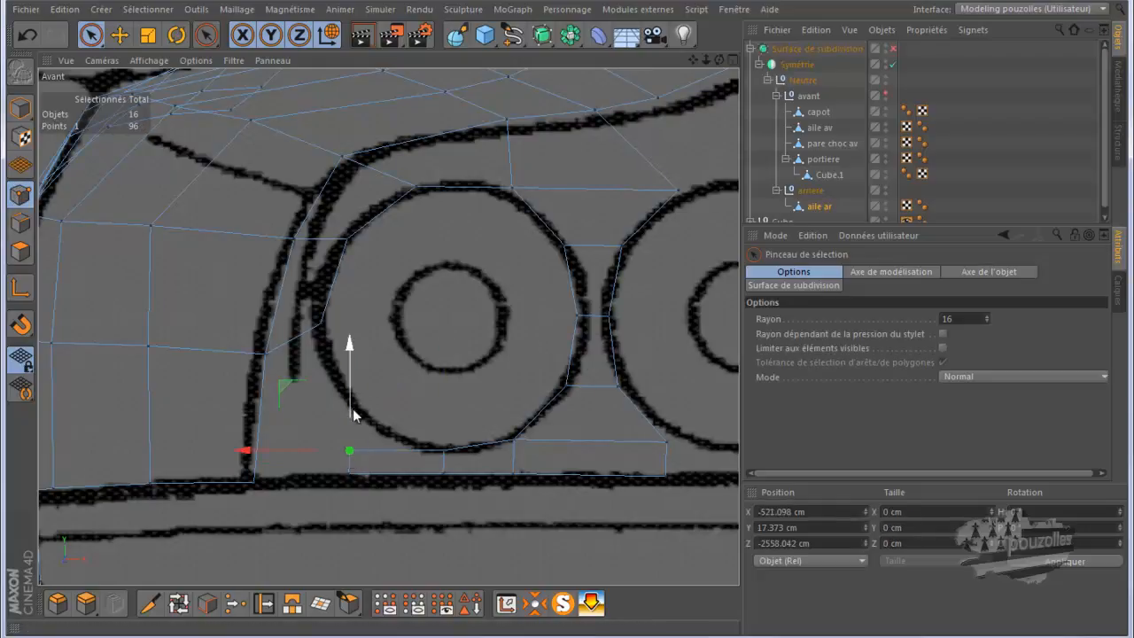
drag(350, 395, 364, 340)
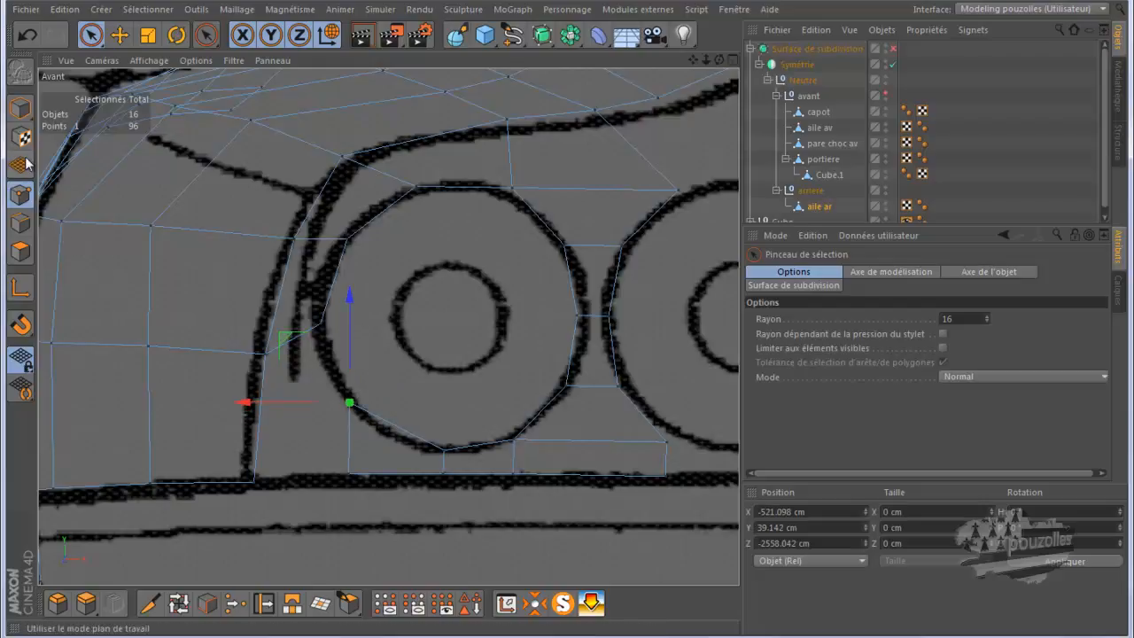
click(21, 223)
click(344, 440)
drag(296, 443, 314, 451)
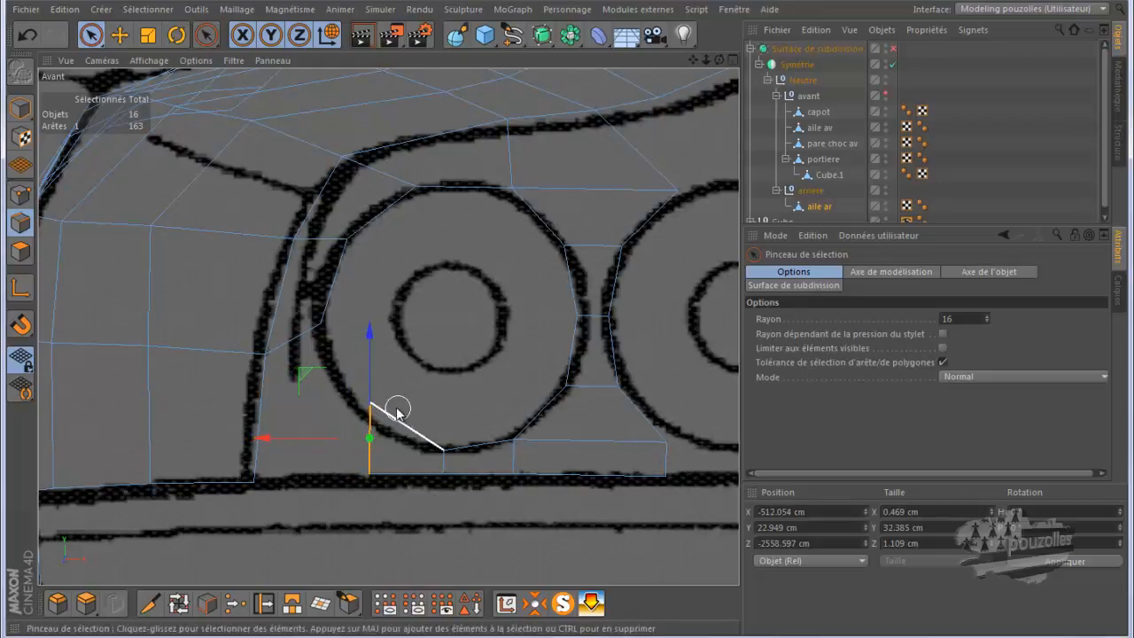
click(21, 194)
drag(370, 353, 372, 372)
- Extrude the fitted end edge about 23 cm farther outward toward the fender's inner corner
click(20, 223)
drag(316, 457, 250, 453)
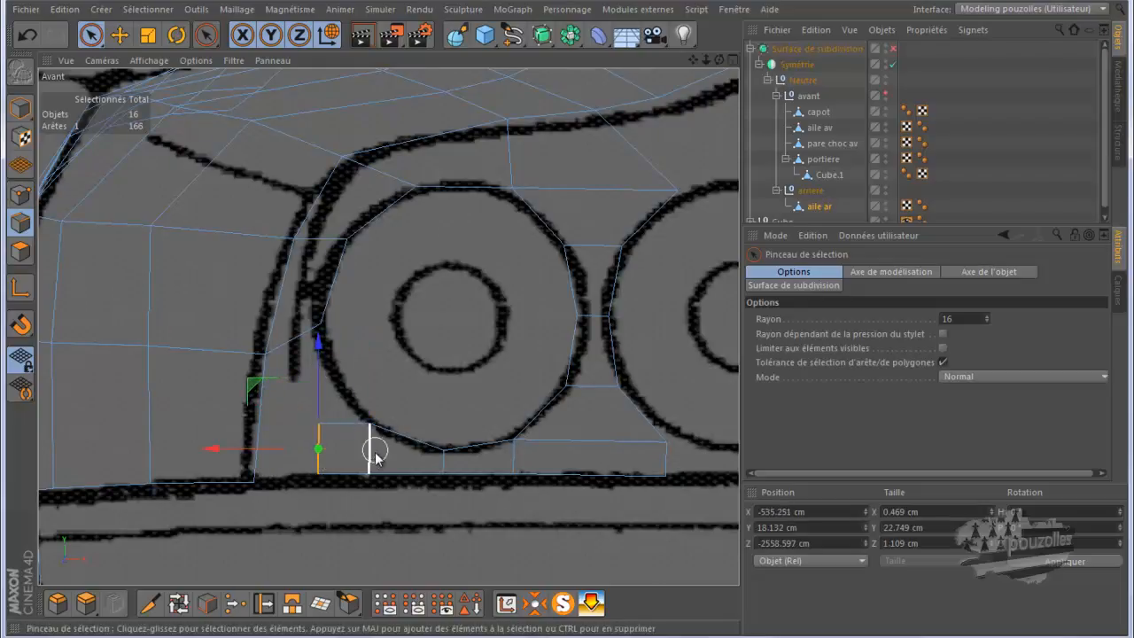
- Move the strip's last two edges about 9 cm forward in the top view, and the end edge alone about 11 cm farther forward
key(ctrl+z)
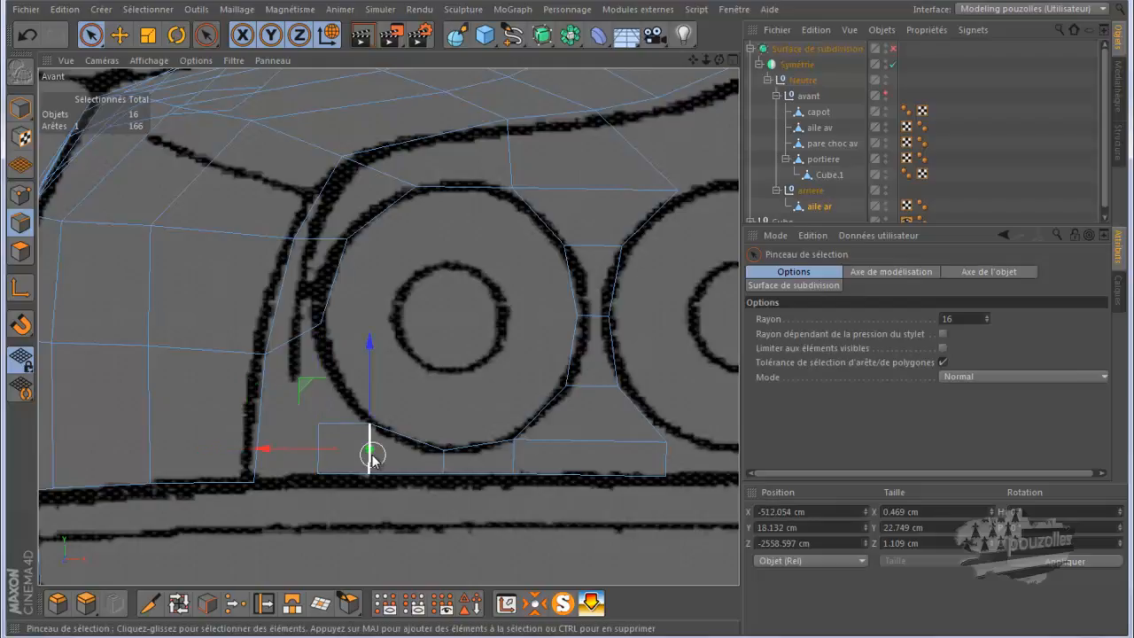
shift+click(313, 443)
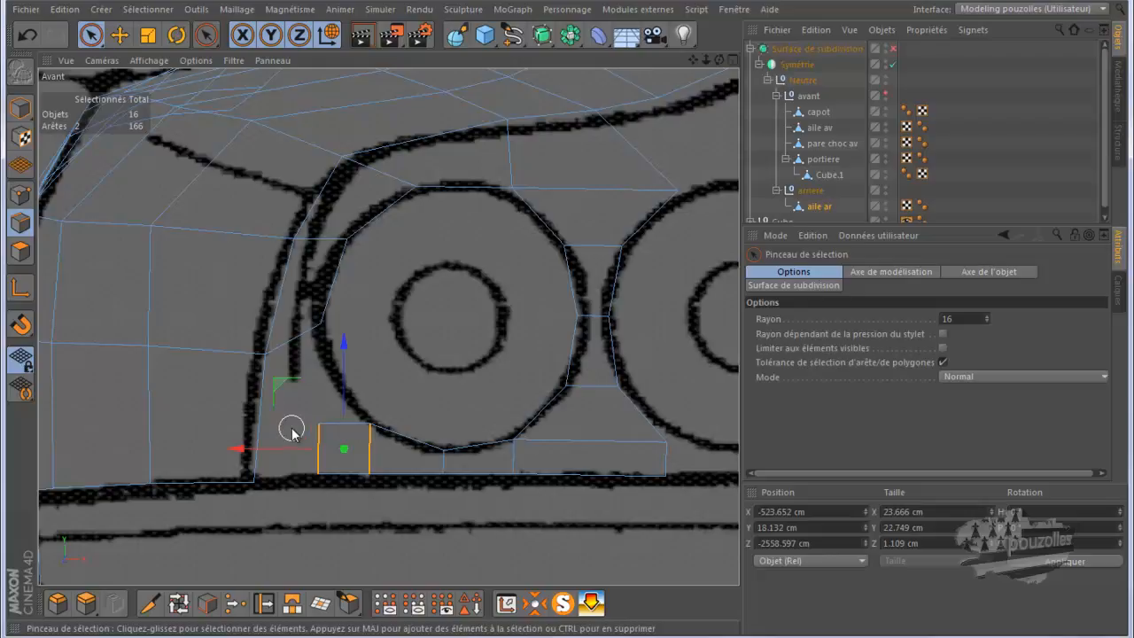
middle_click(295, 429)
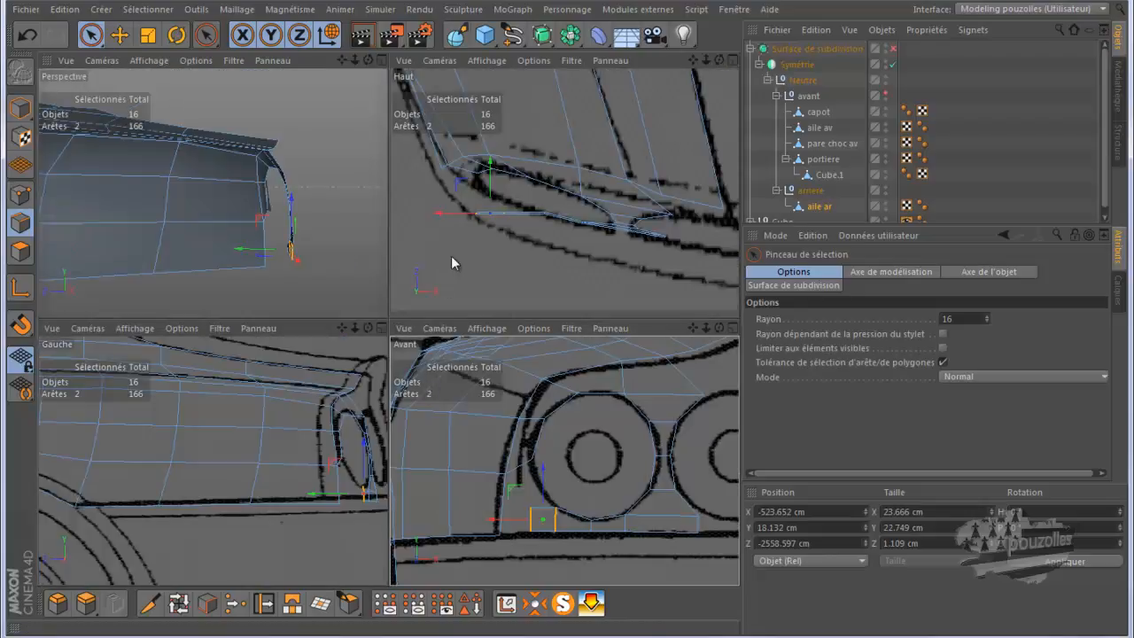
middle_click(447, 259)
drag(235, 275, 240, 253)
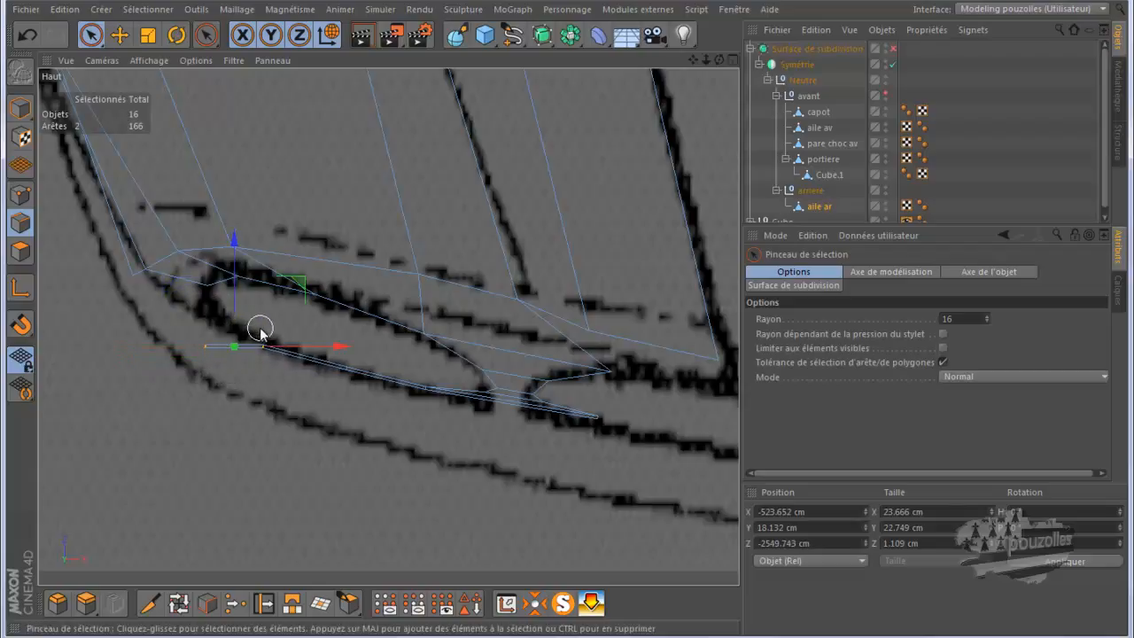
ctrl+click(259, 358)
drag(209, 305, 206, 278)
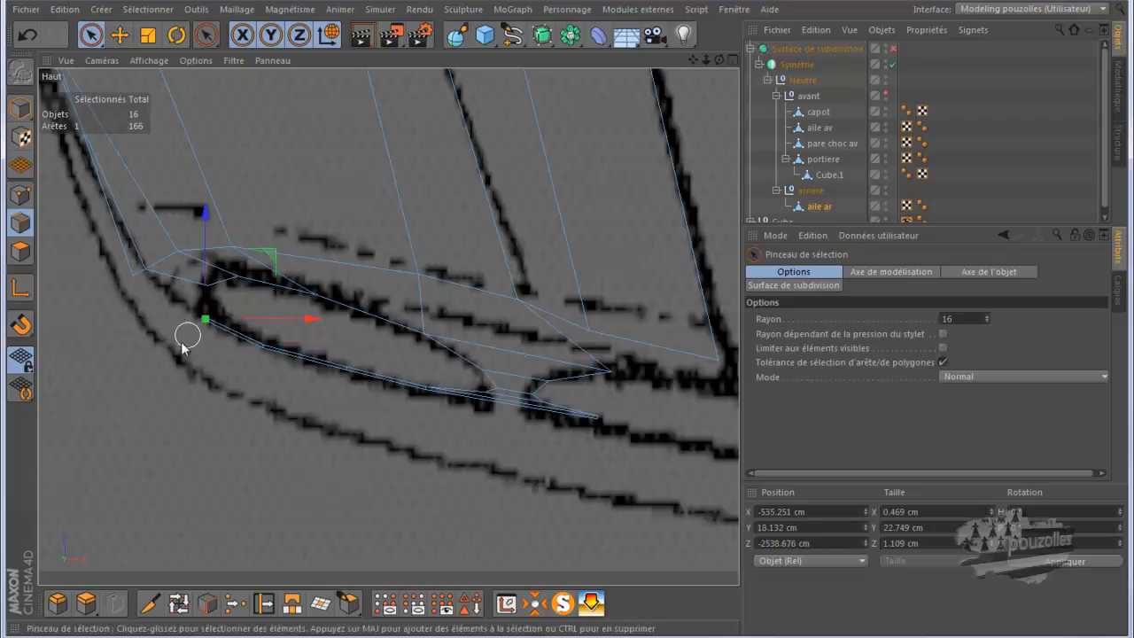
- Try to extrude the short edge beside the outer light downward by about 22 cm in the front view
middle_click(179, 358)
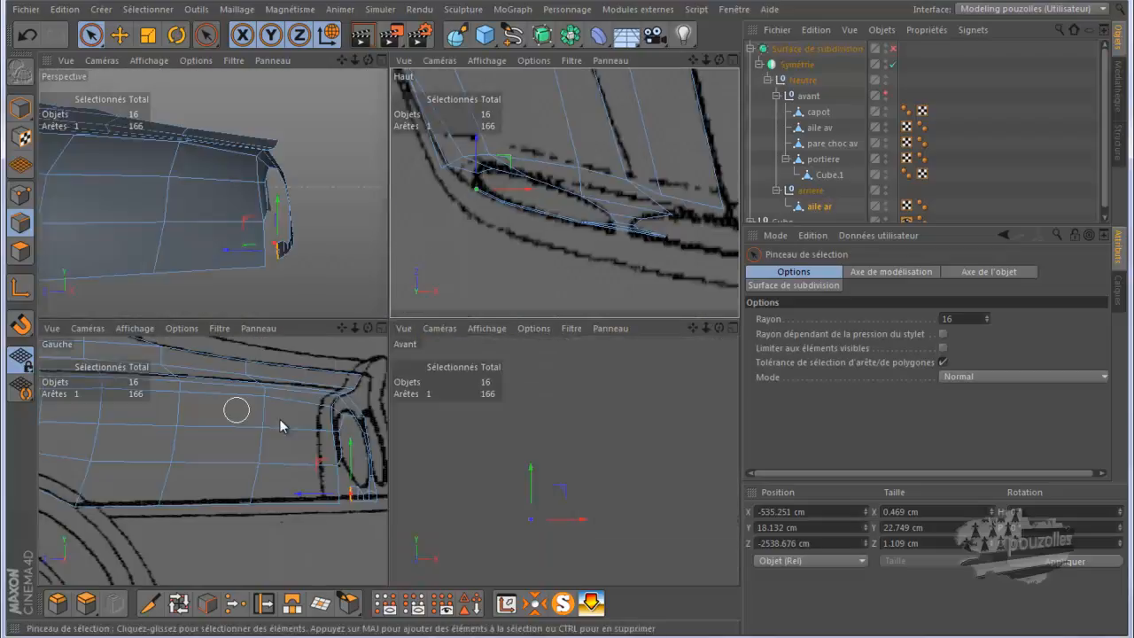
middle_click(506, 534)
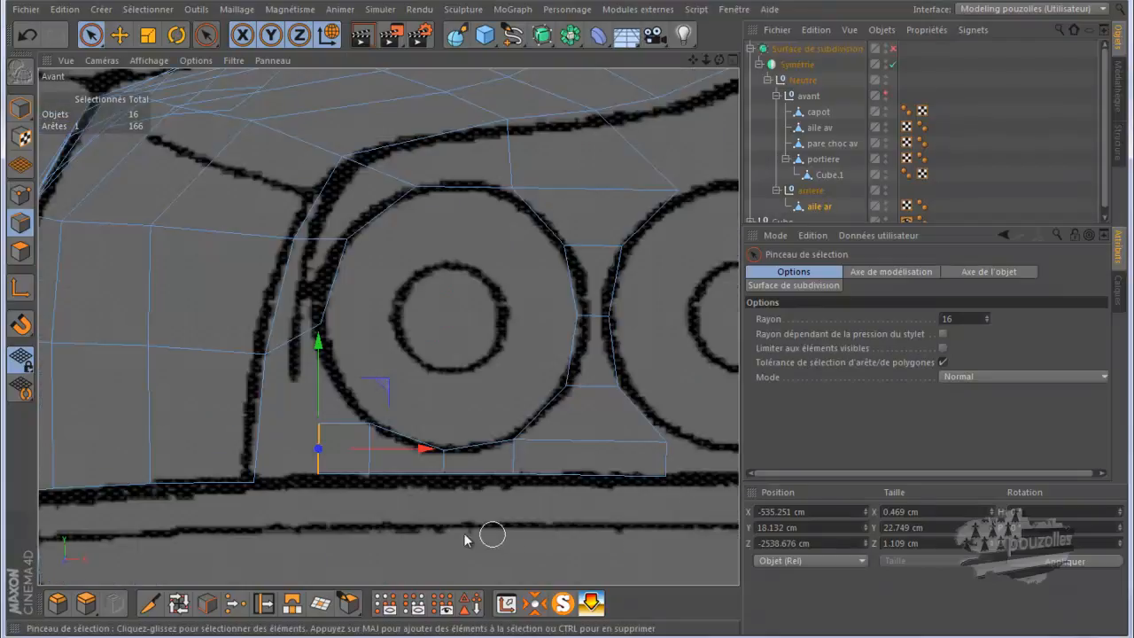
scroll(196, 429, up, 2)
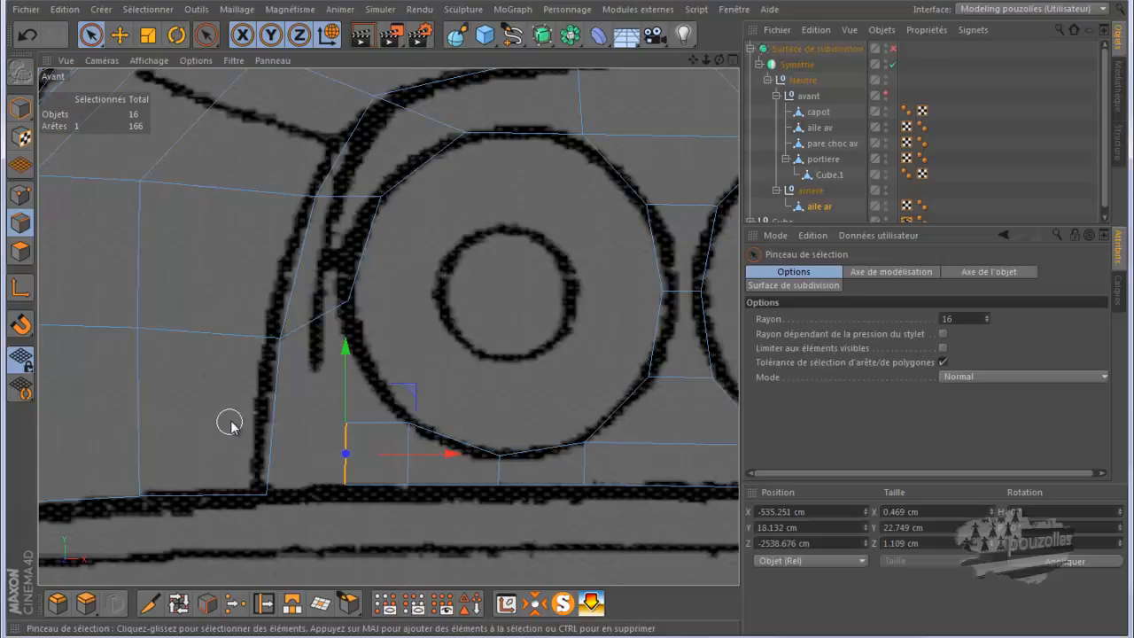
drag(297, 364, 274, 393)
click(312, 322)
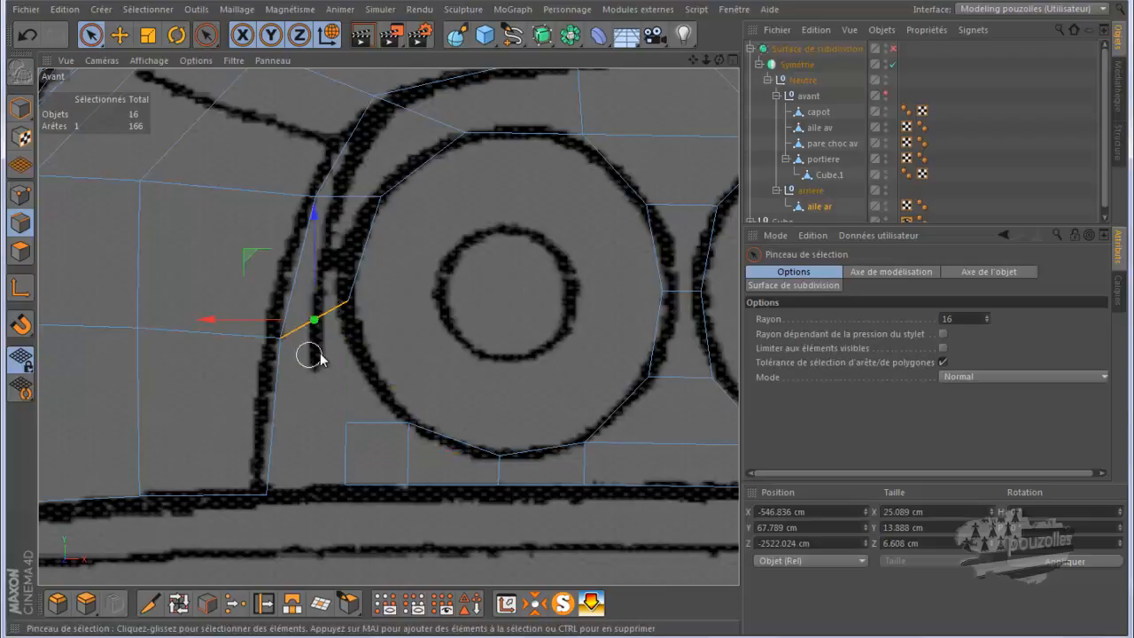
ctrl+drag(313, 219, 306, 280)
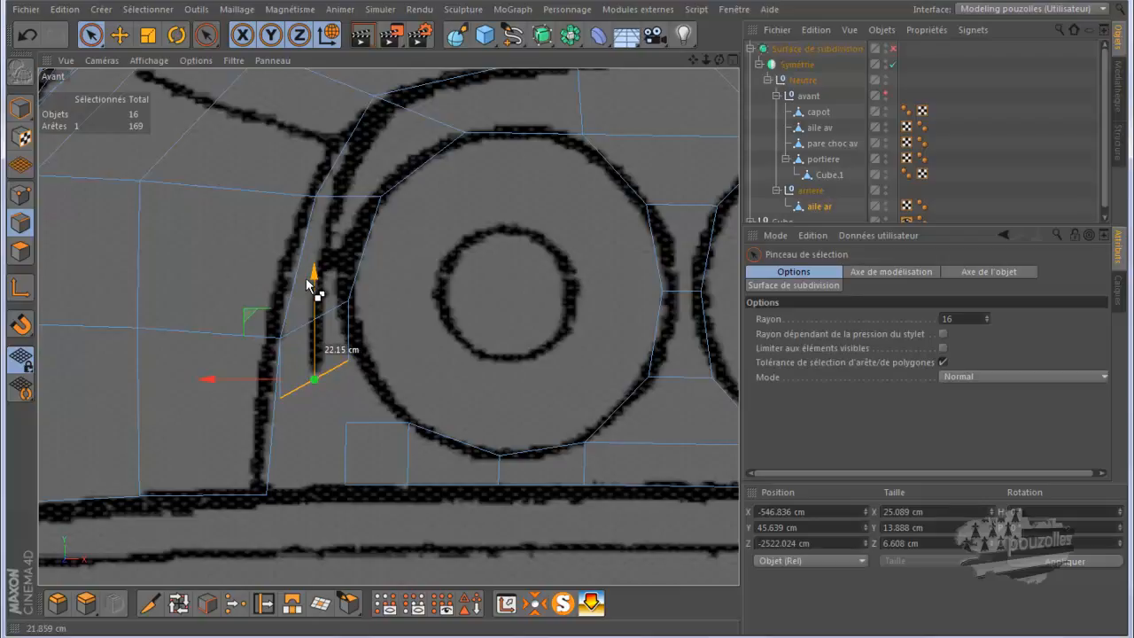
click(27, 34)
- Add a loop cut at about 40% through the fender's lowest polygon row, from the wheel arch to the rear end
scroll(633, 374, down, 5)
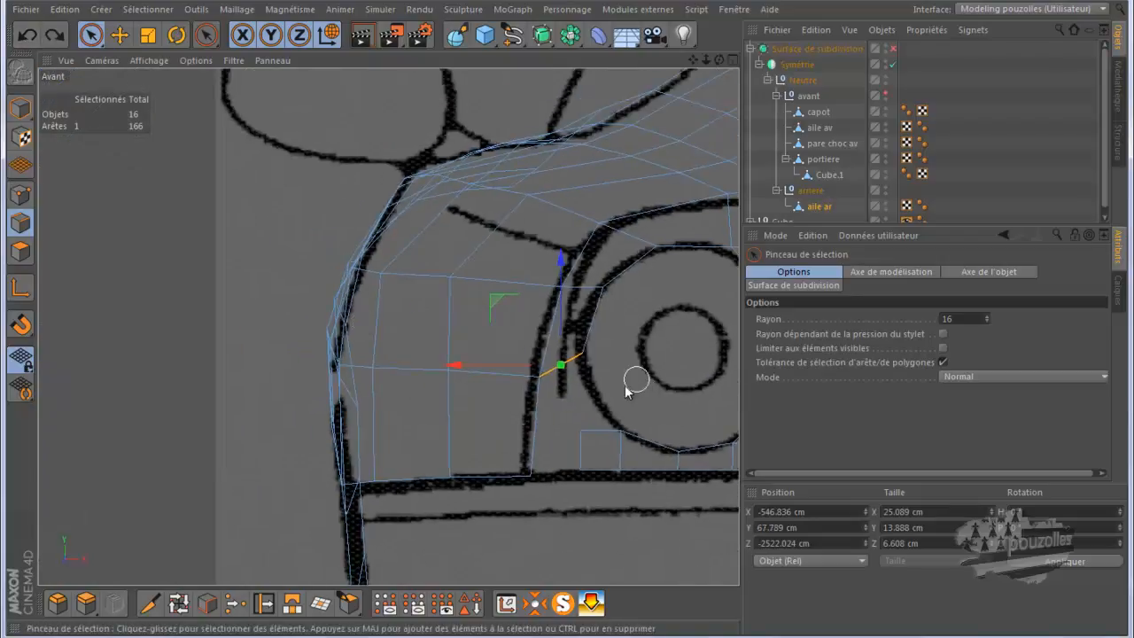
click(338, 436)
middle_click(292, 452)
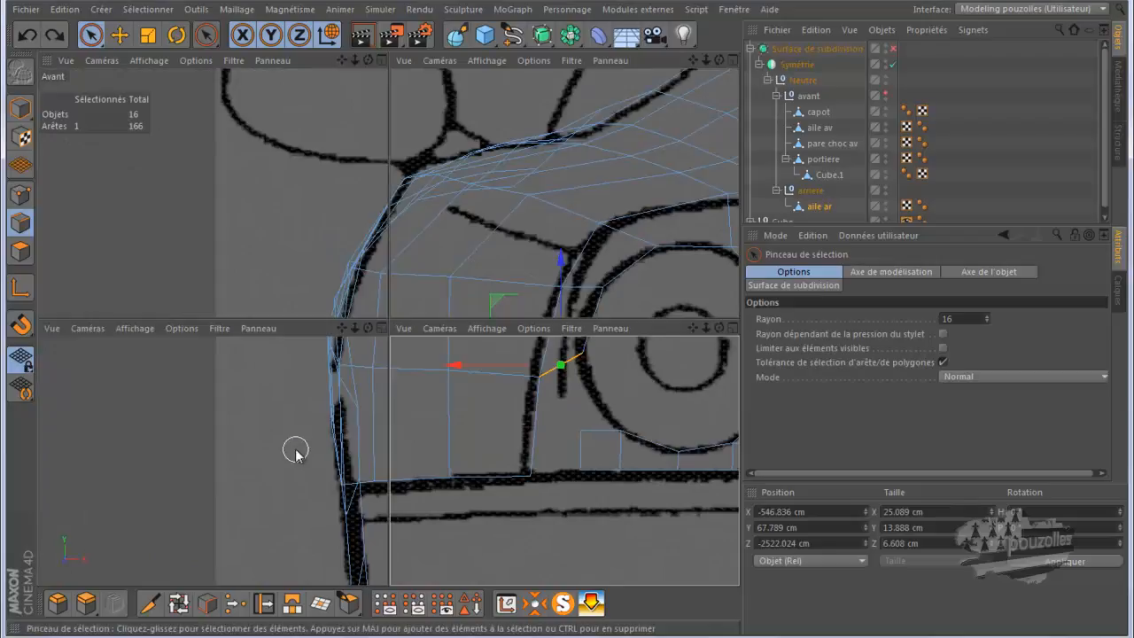
scroll(345, 466, down, 2)
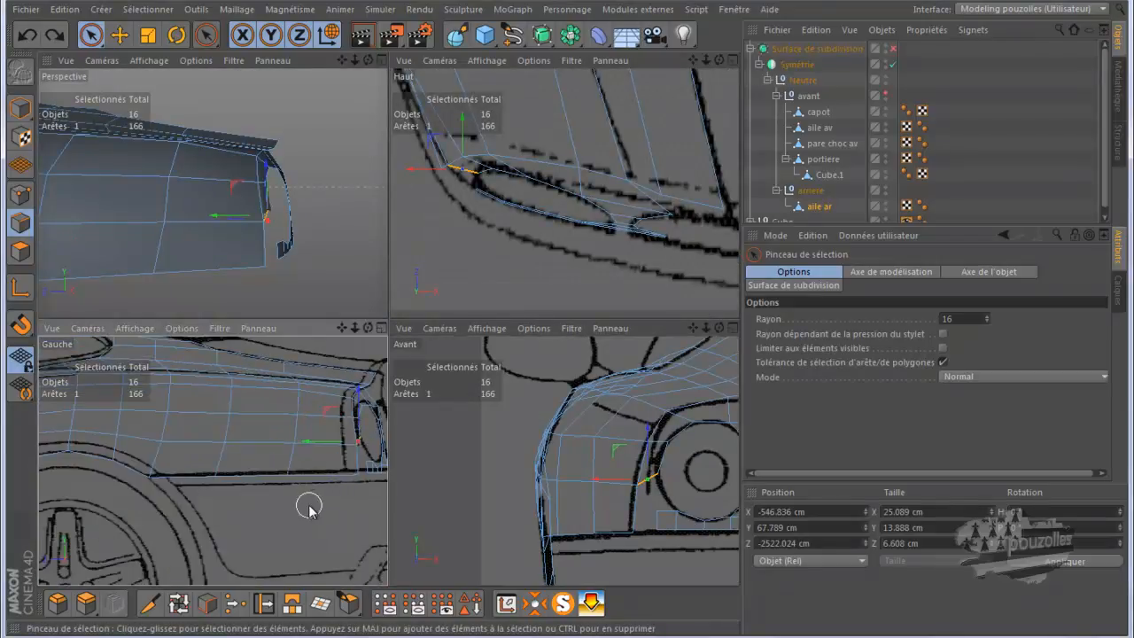
click(150, 603)
click(21, 194)
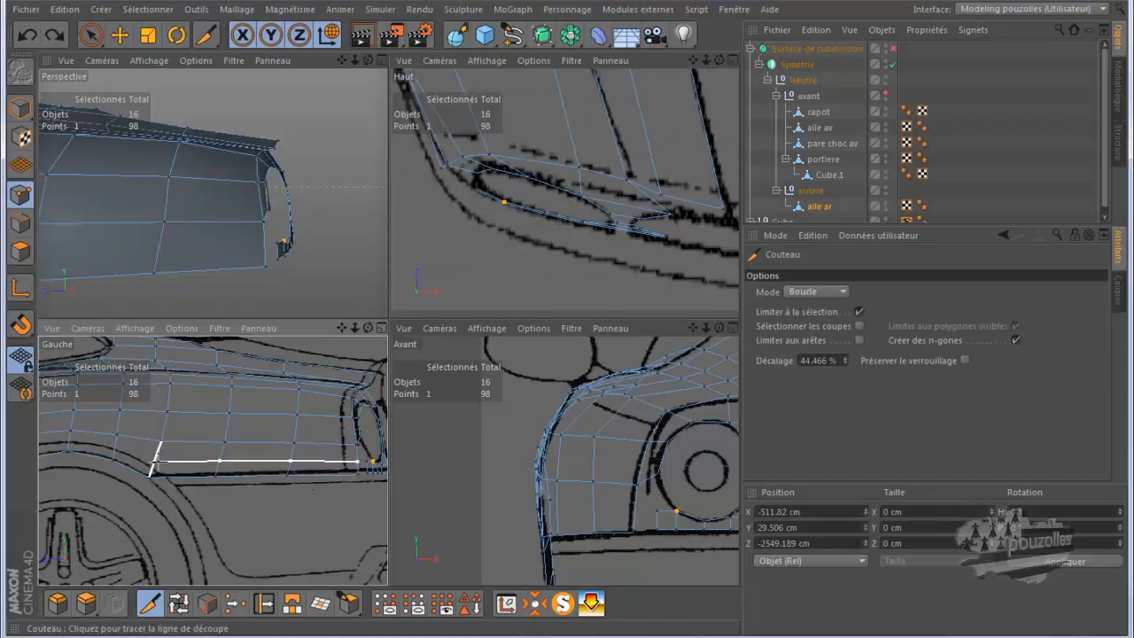
middle_click(181, 452)
scroll(443, 438, up, 4)
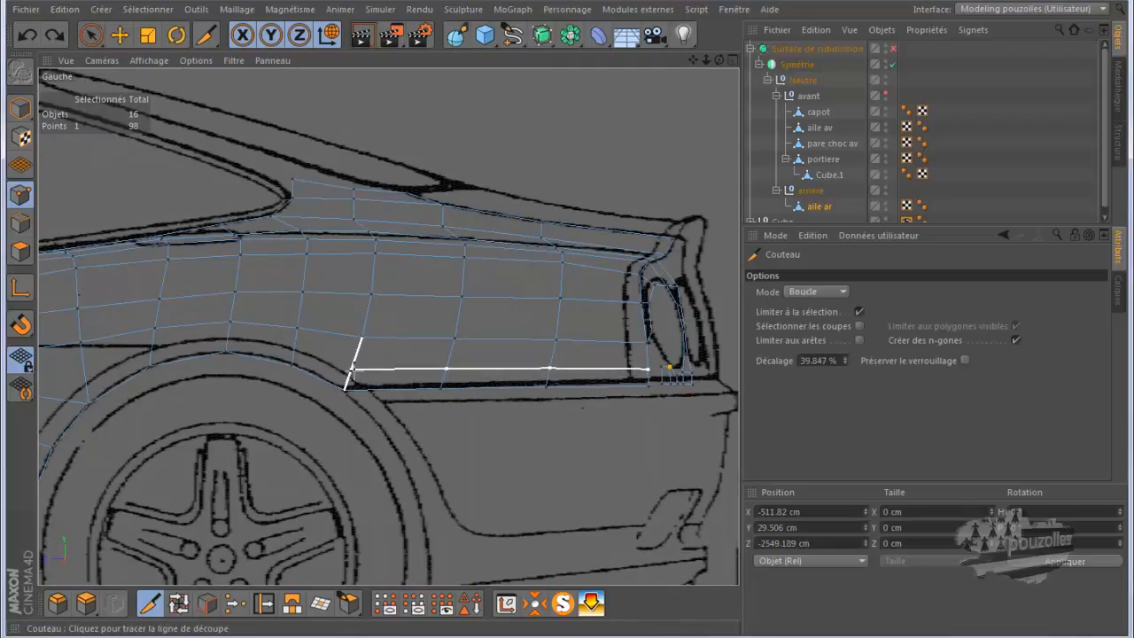
click(354, 363)
- Cut a line with the knife in Ligne mode from the neighbouring wheel arch point to the new loop's end beside the arch
click(809, 293)
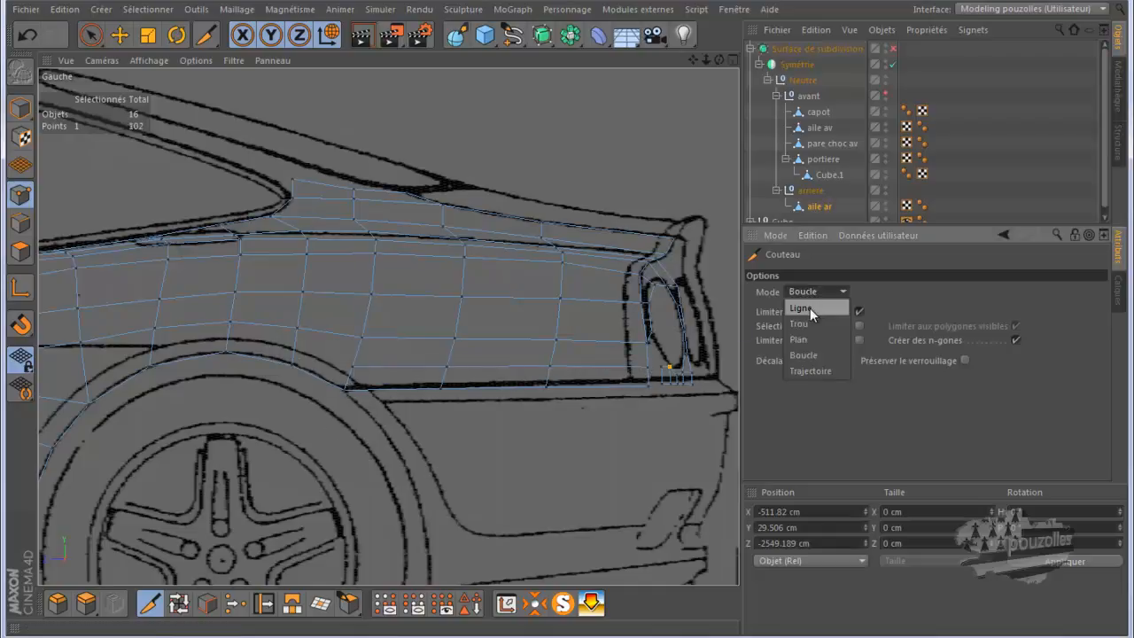
click(810, 307)
scroll(245, 408, up, 3)
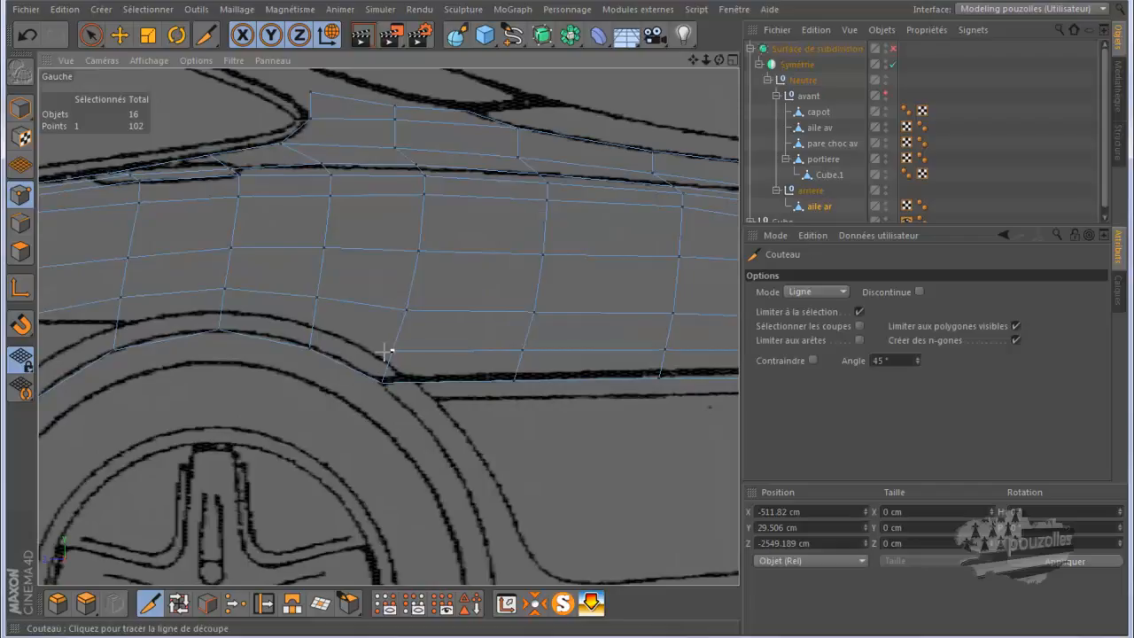
mouse_move(310, 346)
mouse_down()
mouse_move(385, 371)
mouse_move(392, 351)
mouse_up()
drag(310, 355, 317, 409)
key(9)
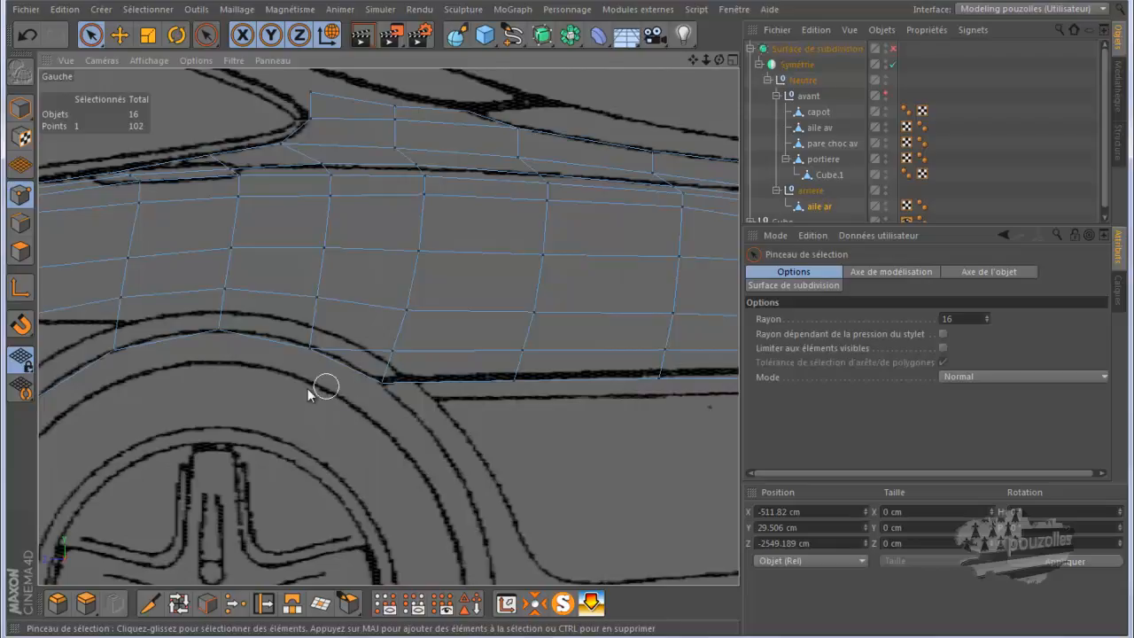
- Slide the points of the vertical edge row above the arch's rear corner toward the rear, from the bottom edge up to the shoulder
click(263, 604)
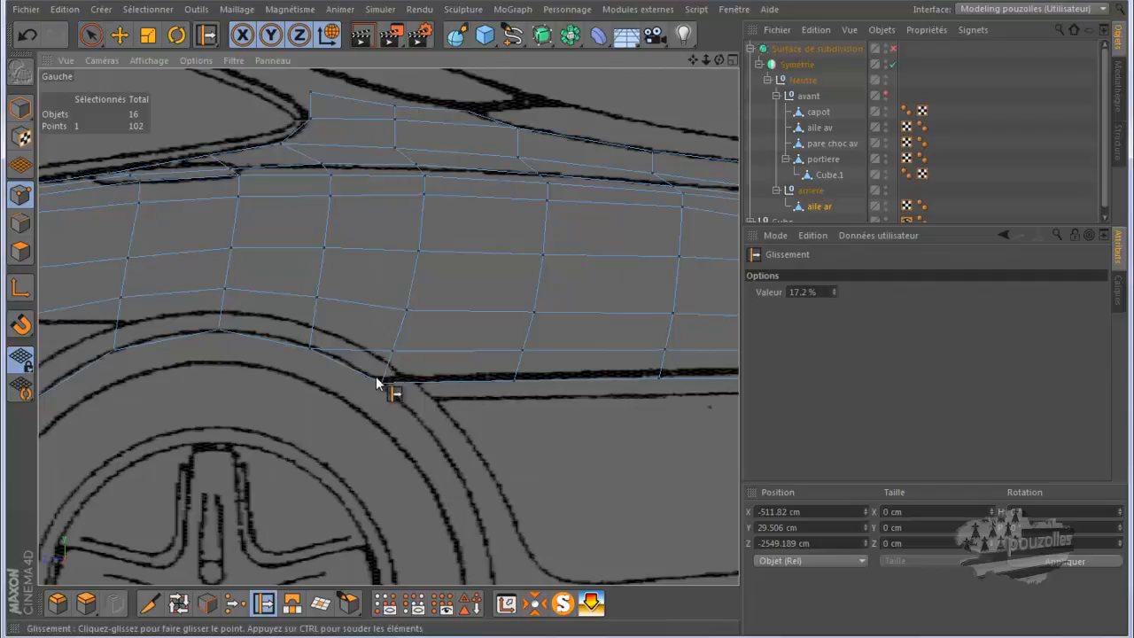
drag(381, 385, 414, 356)
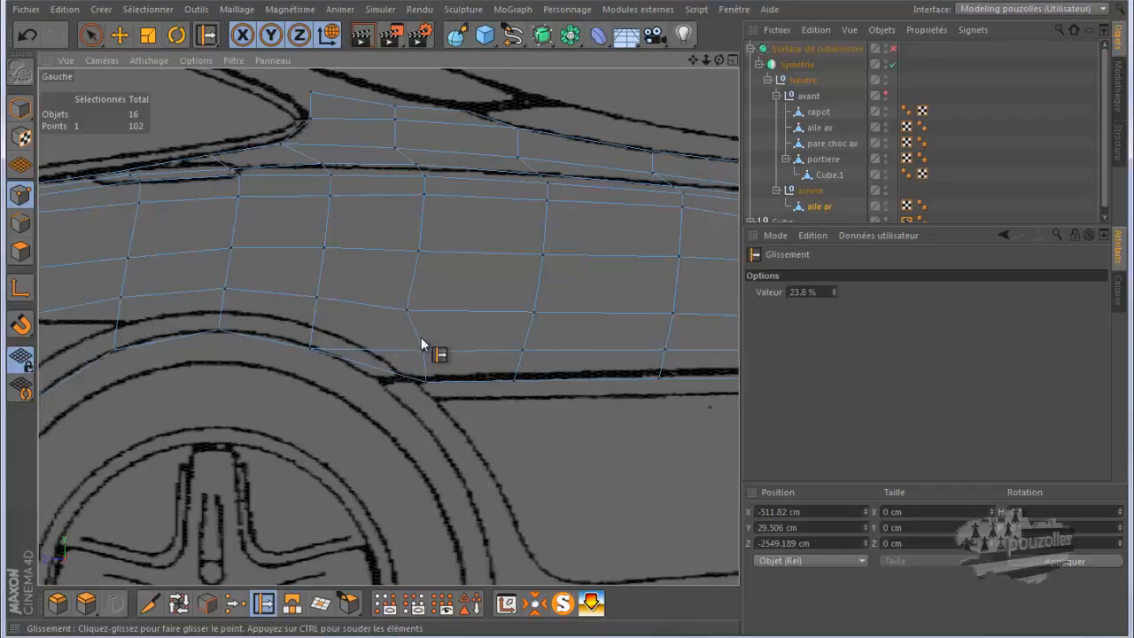
drag(408, 309, 434, 309)
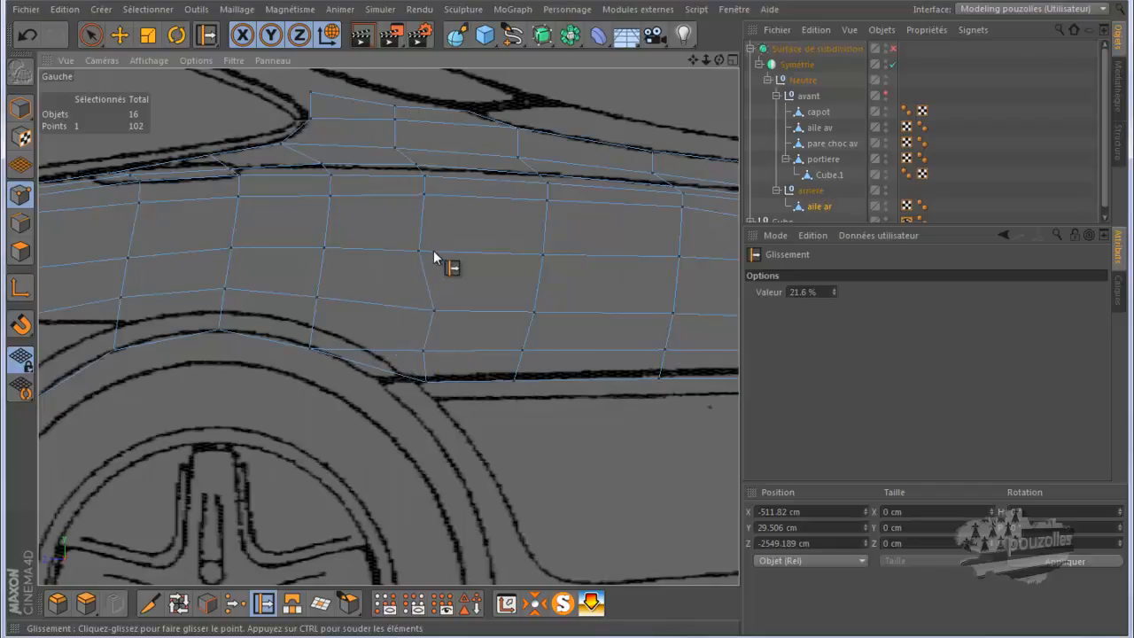
drag(423, 256, 446, 253)
drag(447, 194, 426, 179)
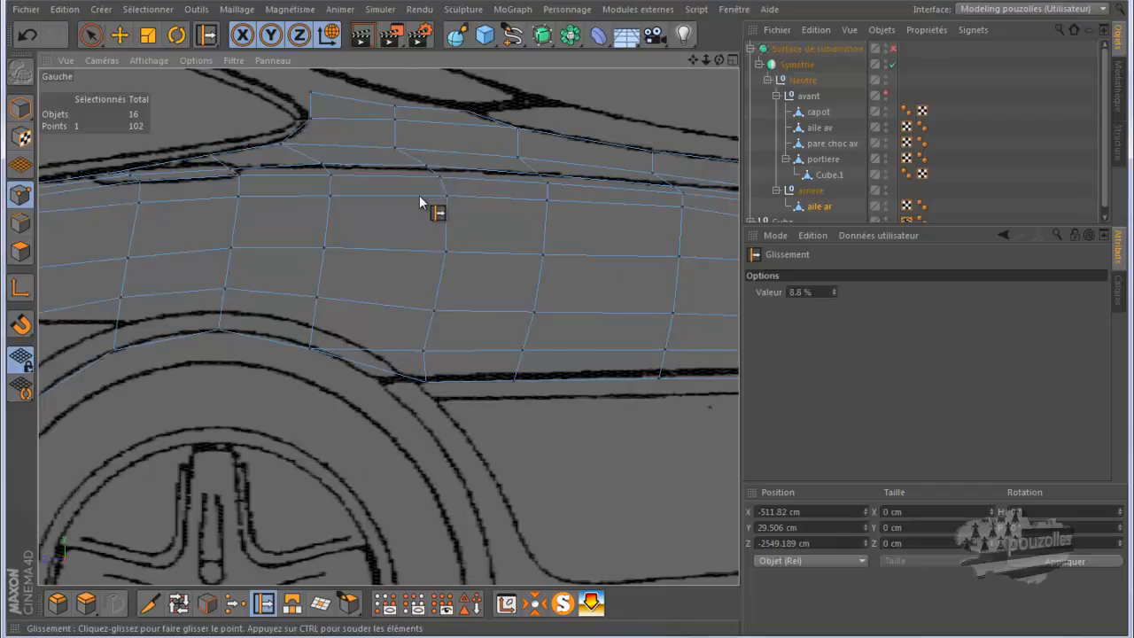
drag(397, 146, 401, 148)
- Cut a new point into the wheel arch's rear lower edge and lower it about 10 cm onto the blueprint's arch corner
click(151, 603)
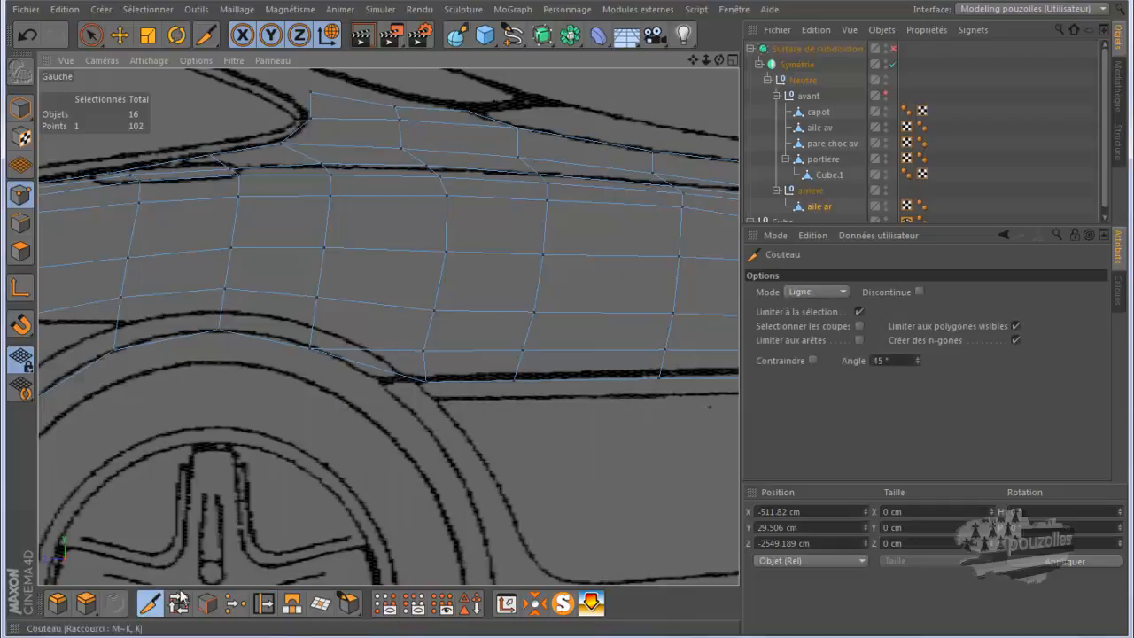
drag(365, 402, 391, 366)
drag(389, 374, 327, 465)
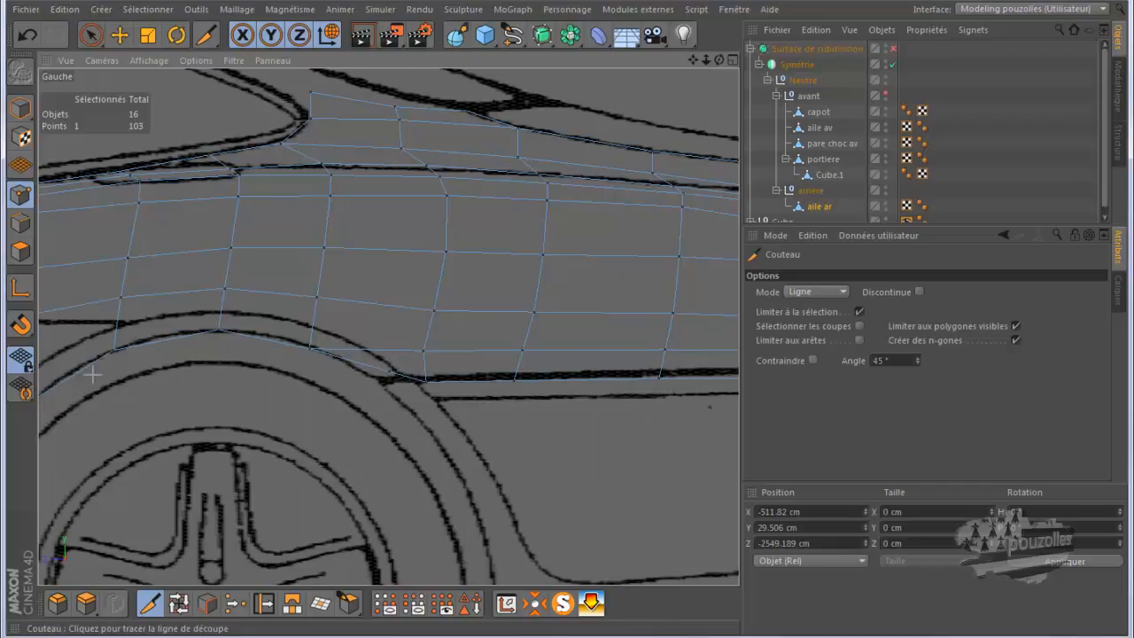
click(90, 36)
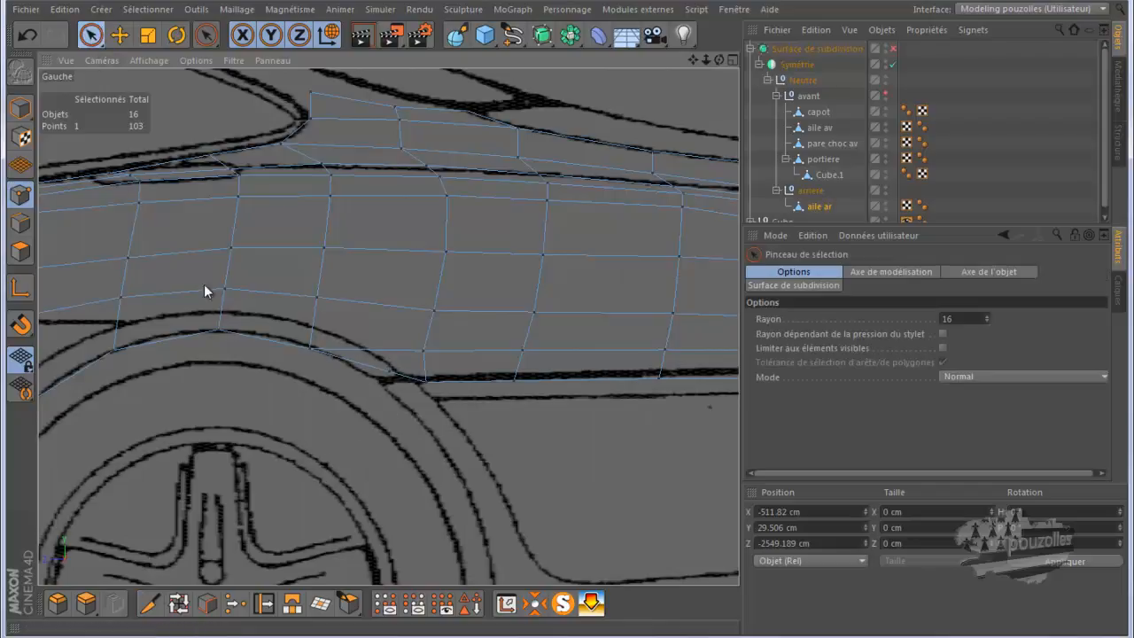
click(385, 378)
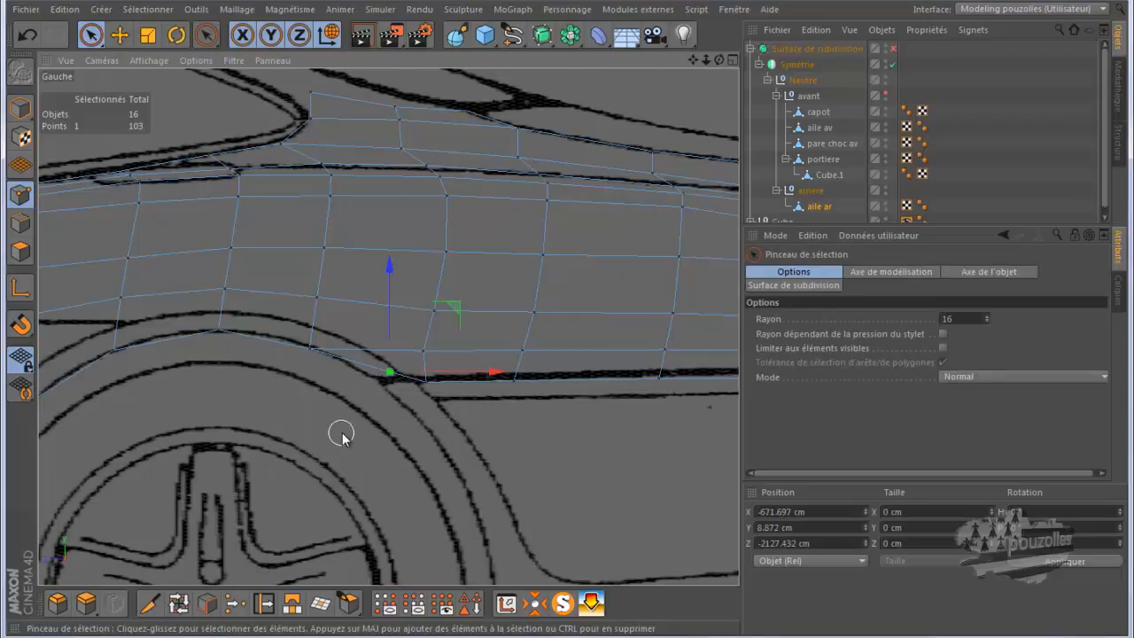
scroll(386, 436, up, 2)
drag(457, 282, 443, 303)
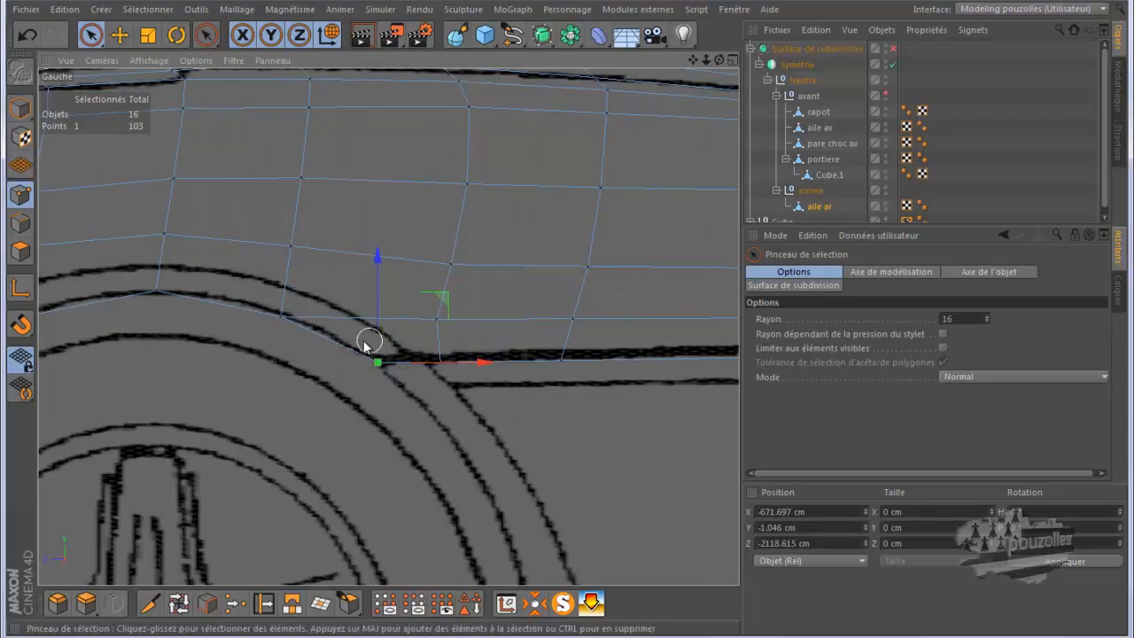
- Slide the loop-cut point above the fender's lower edge about 5.5 cm rearward and adjust the point above it to smooth the vertical row
click(437, 319)
click(263, 603)
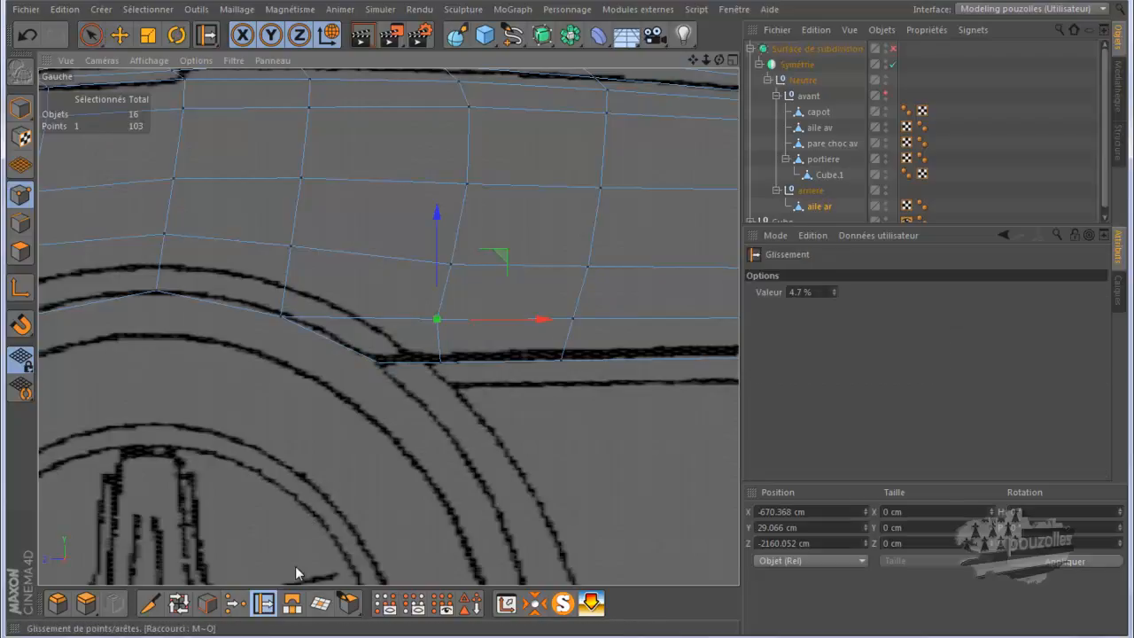
drag(438, 319, 445, 321)
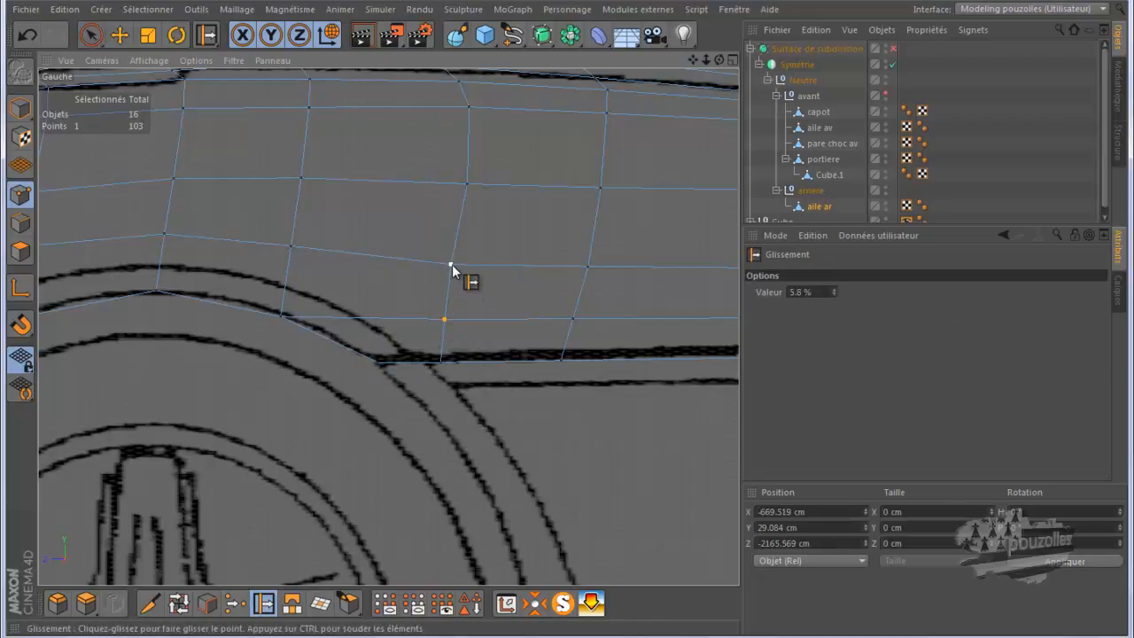
drag(452, 267, 373, 363)
scroll(385, 367, down, 8)
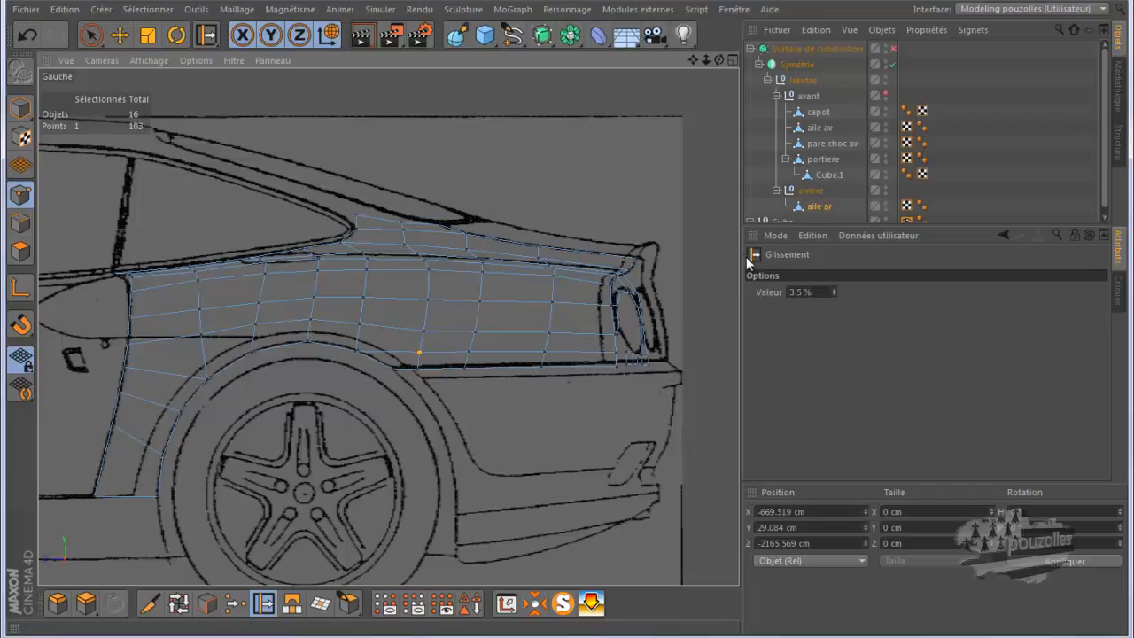
- In the front view, extrude the aile ar edge between the fender side and the light opening about 32 cm straight down
click(802, 207)
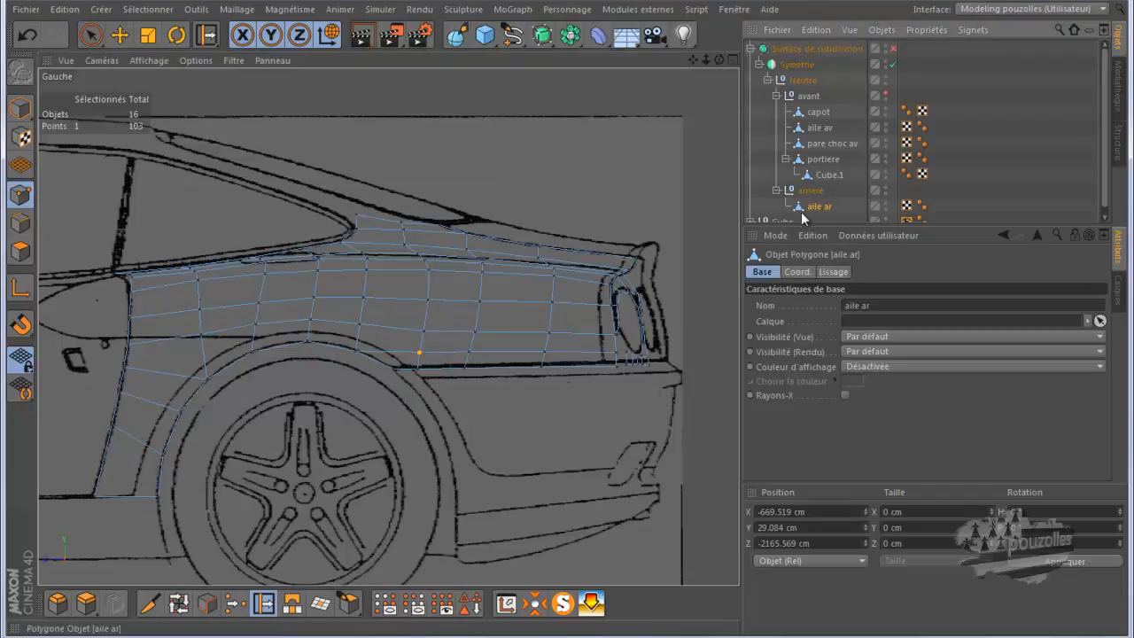
click(20, 223)
middle_click(545, 409)
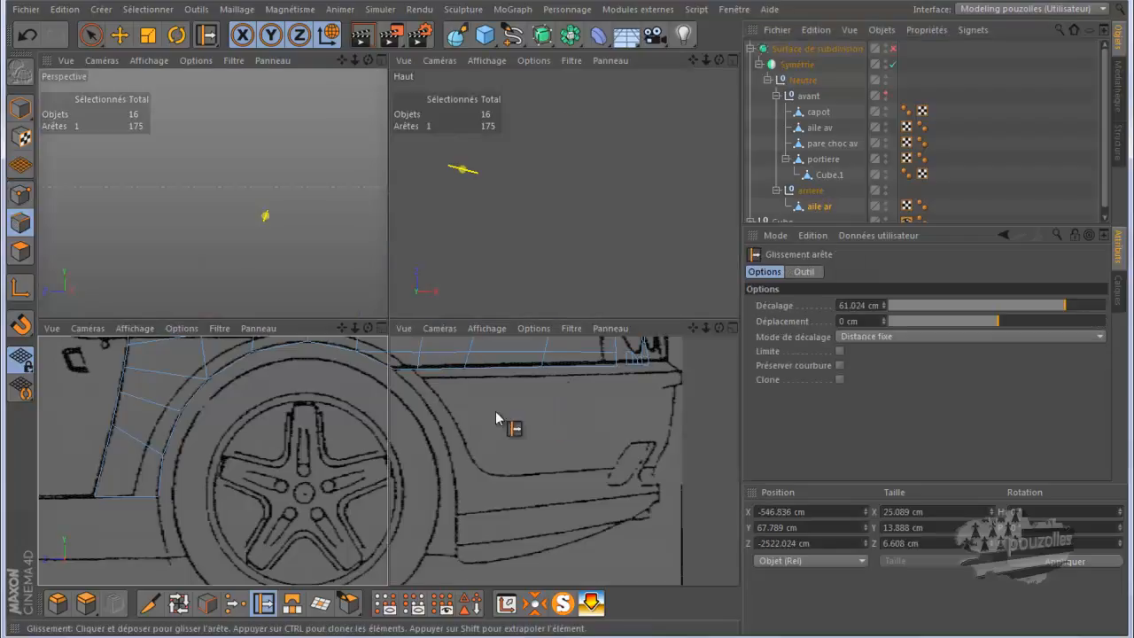
middle_click(463, 459)
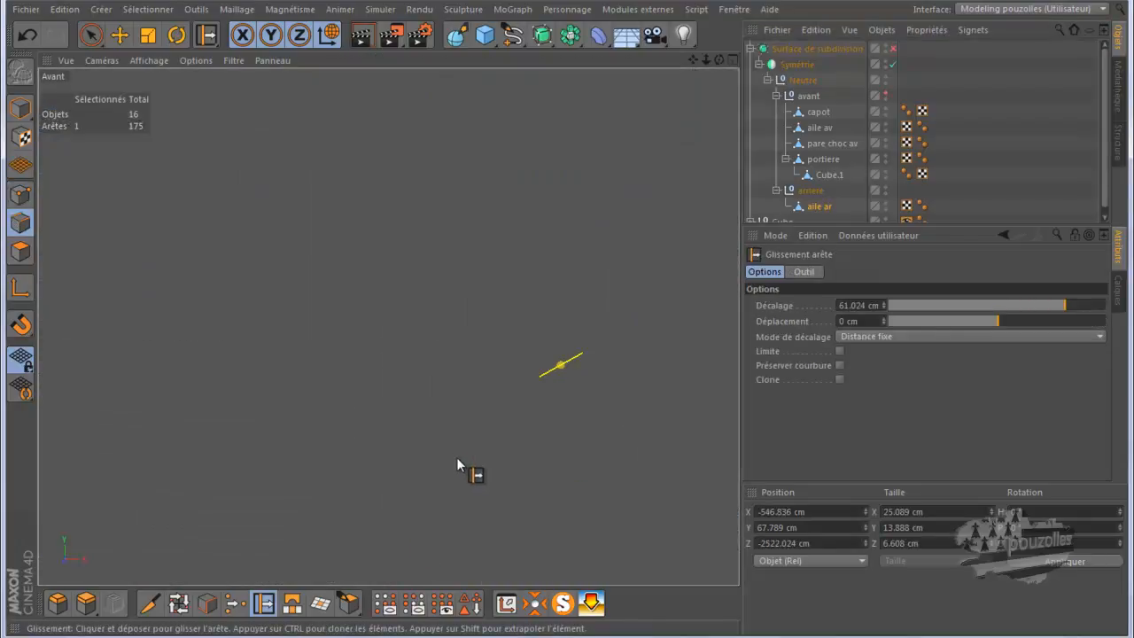
scroll(634, 412, up, 2)
scroll(626, 415, up, 1)
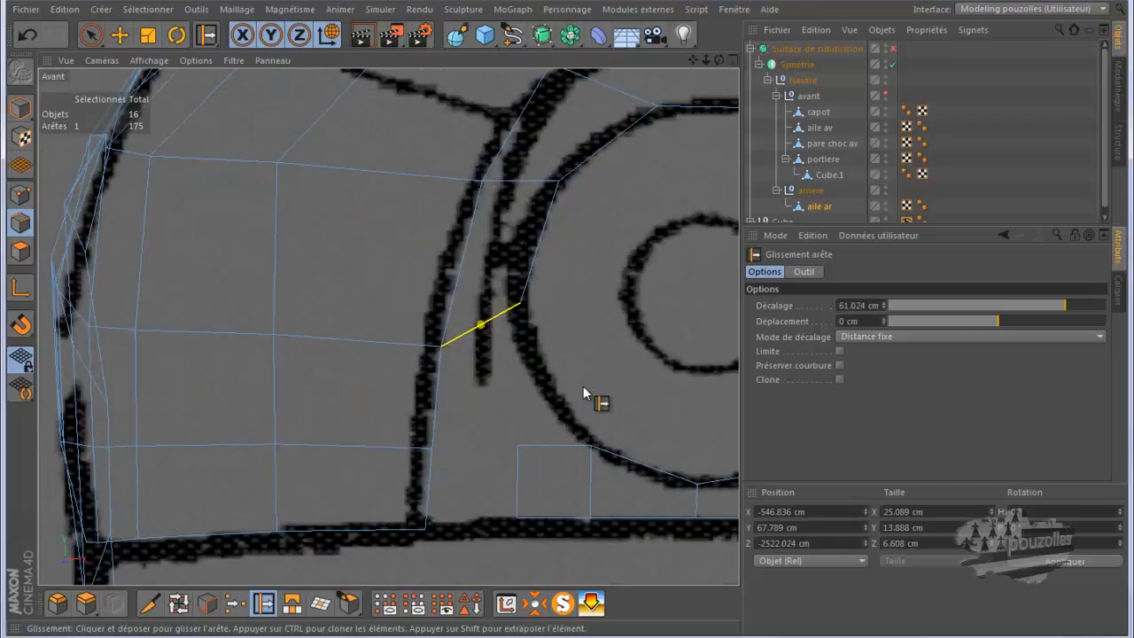
click(119, 34)
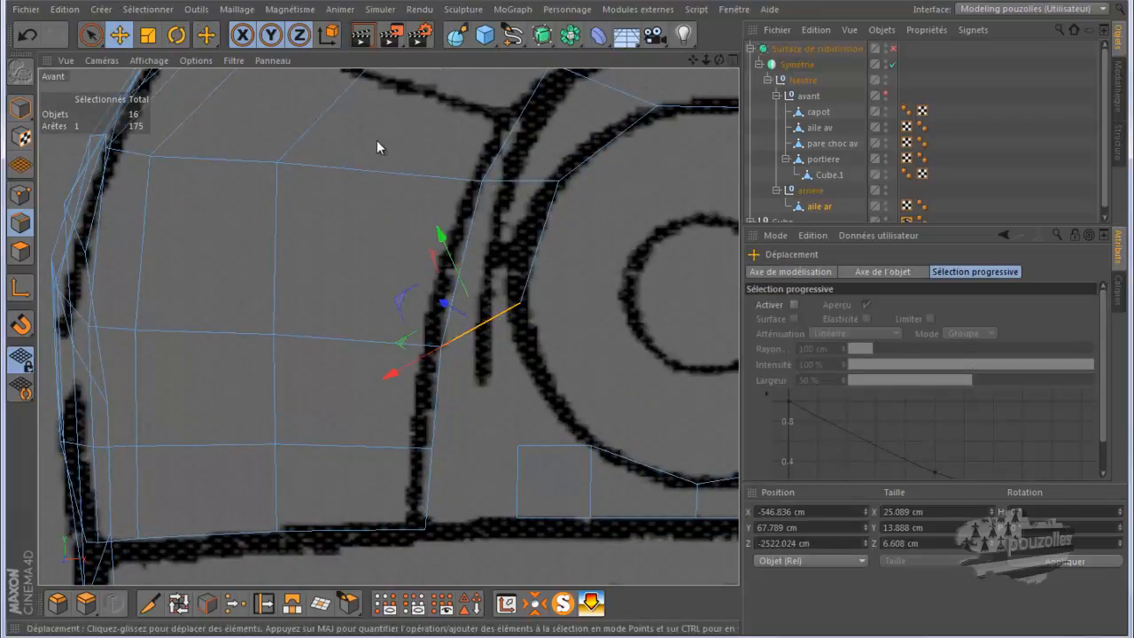
click(328, 35)
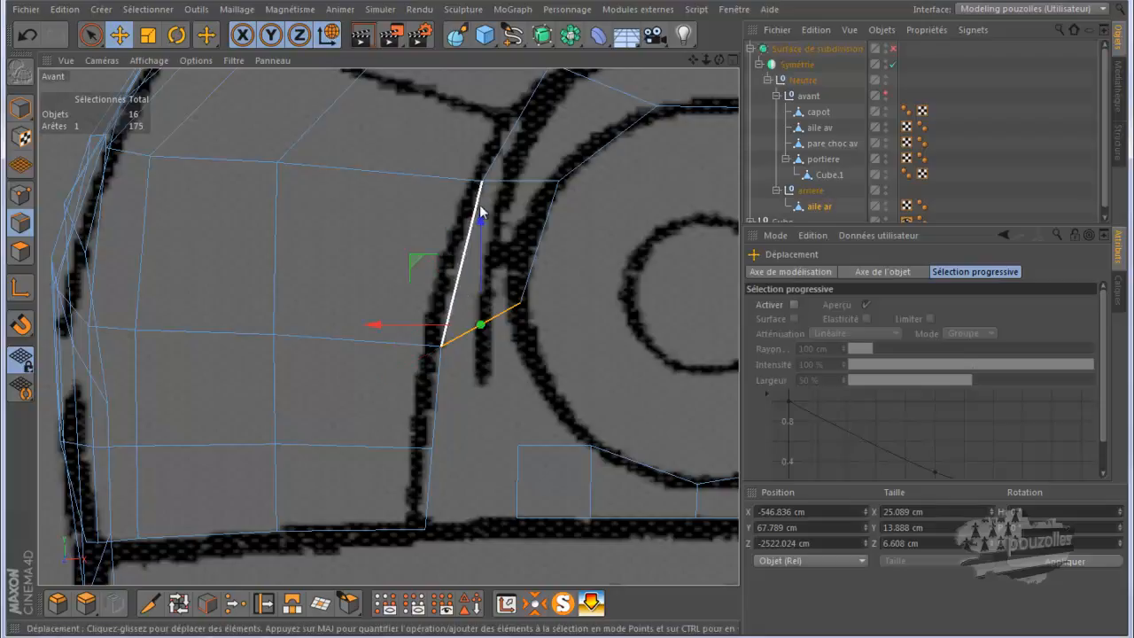
click(328, 35)
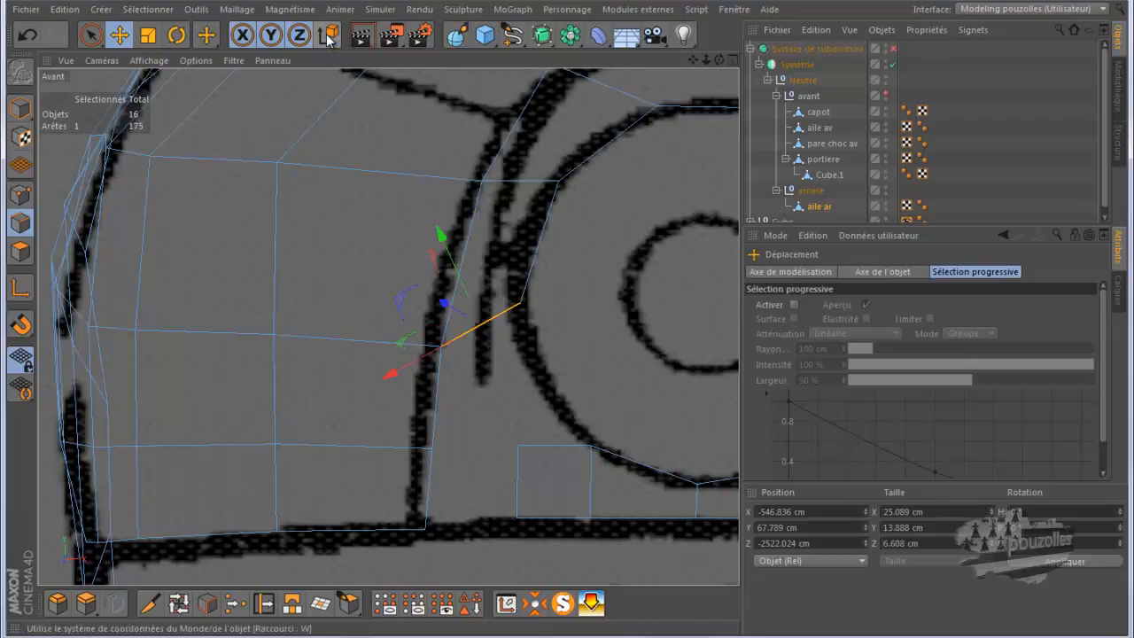
click(328, 35)
click(328, 35)
click(328, 35)
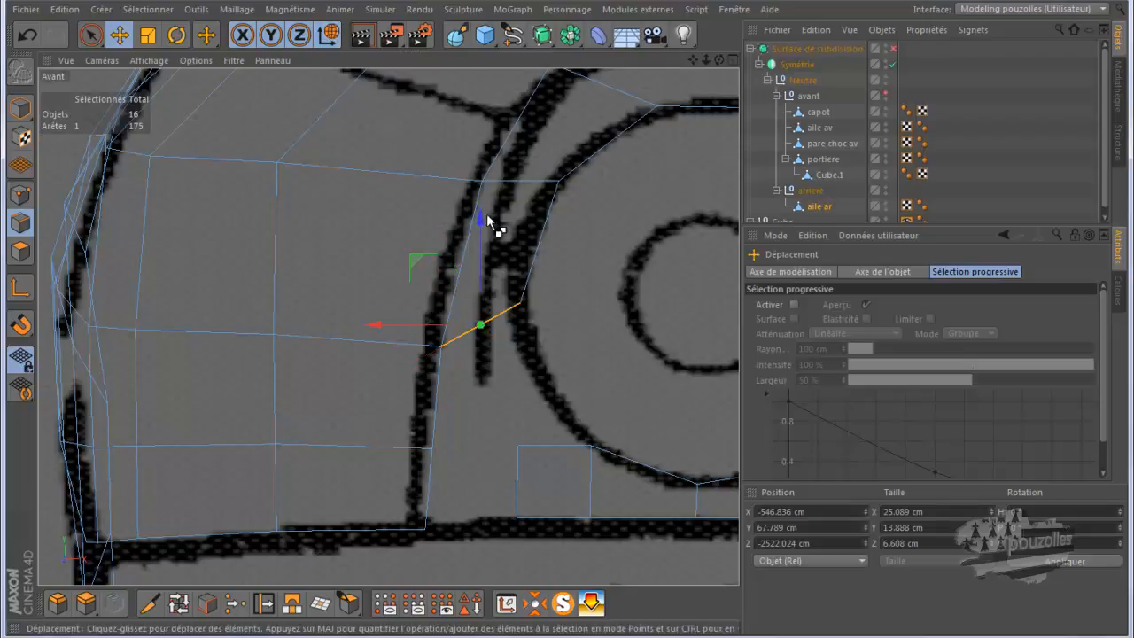
drag(481, 218, 458, 325)
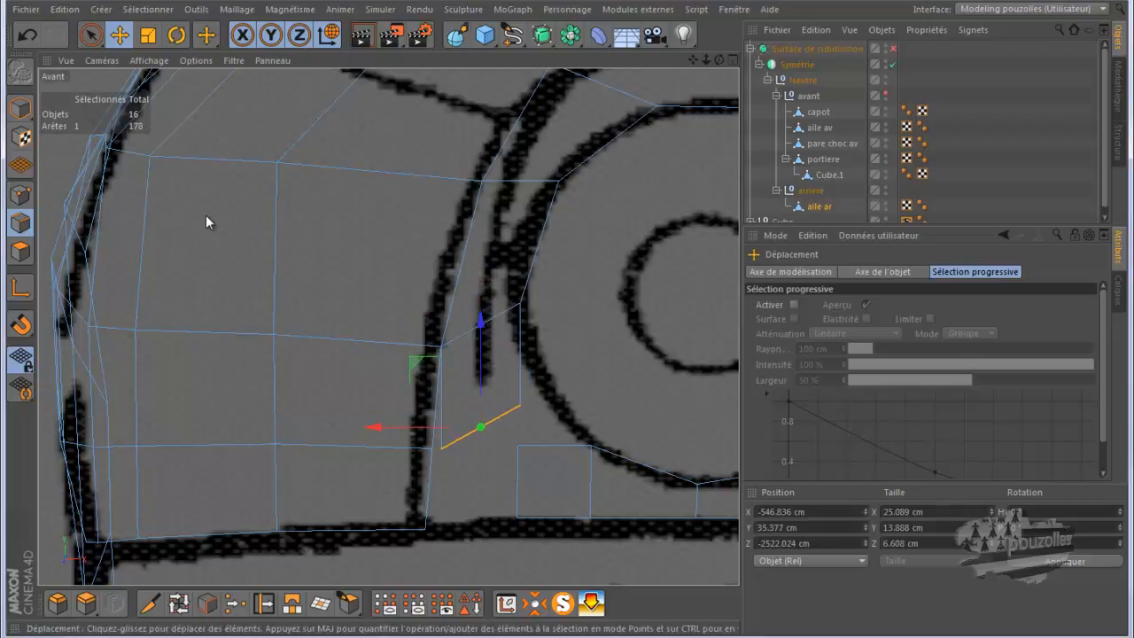
- Weld the extruded edge's outer point onto the adjacent point of the fender's rear vertical edge
click(21, 194)
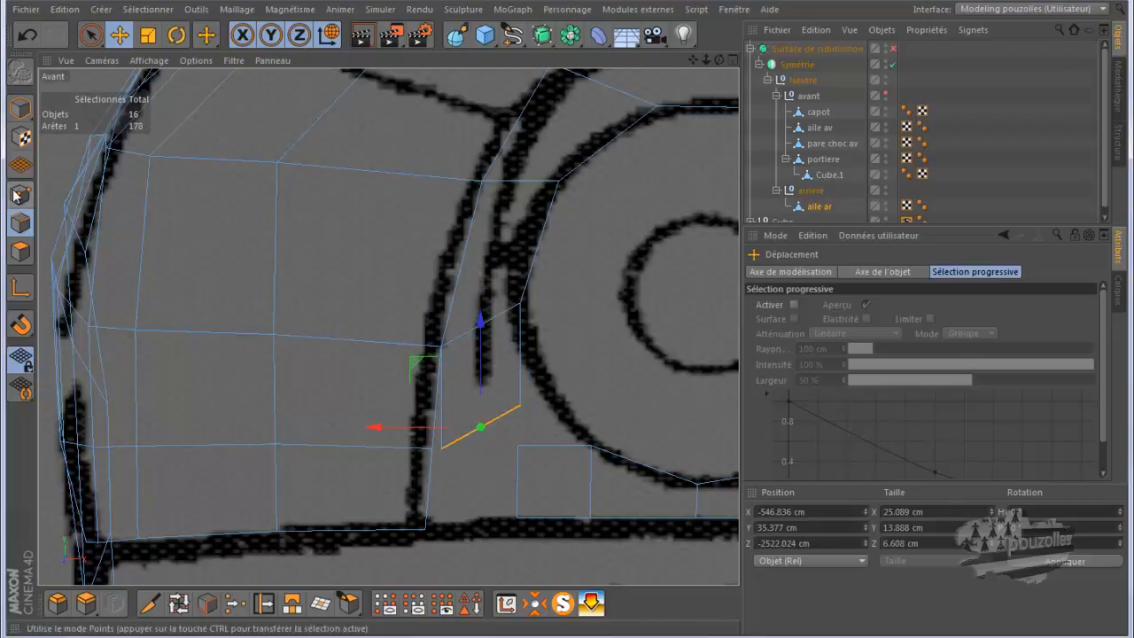
click(89, 34)
shift+click(436, 447)
click(235, 603)
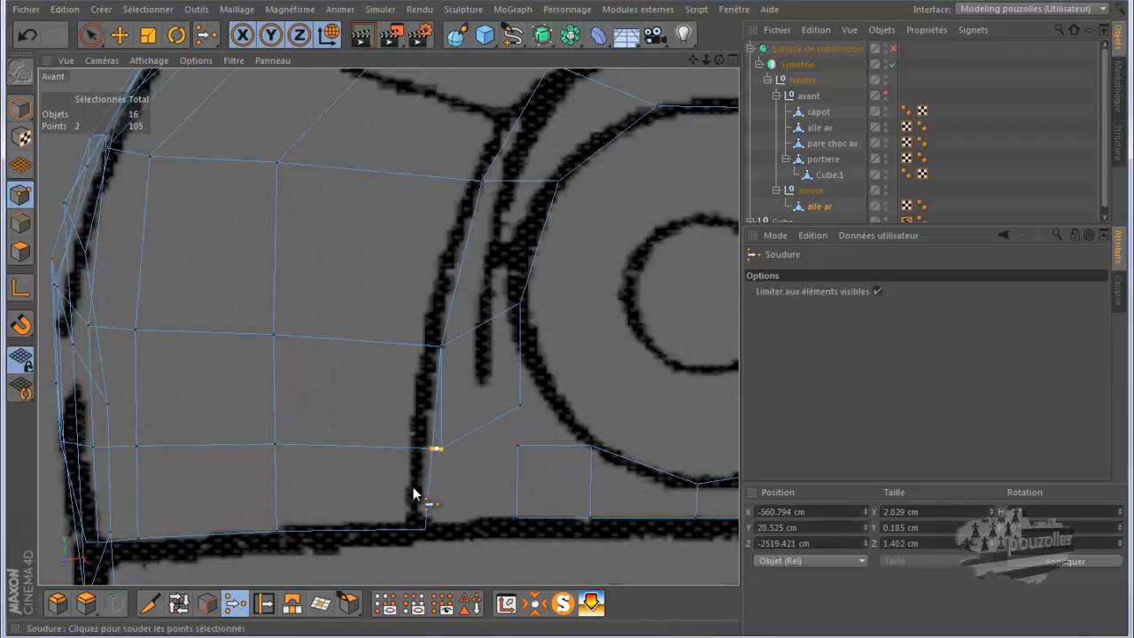
click(431, 449)
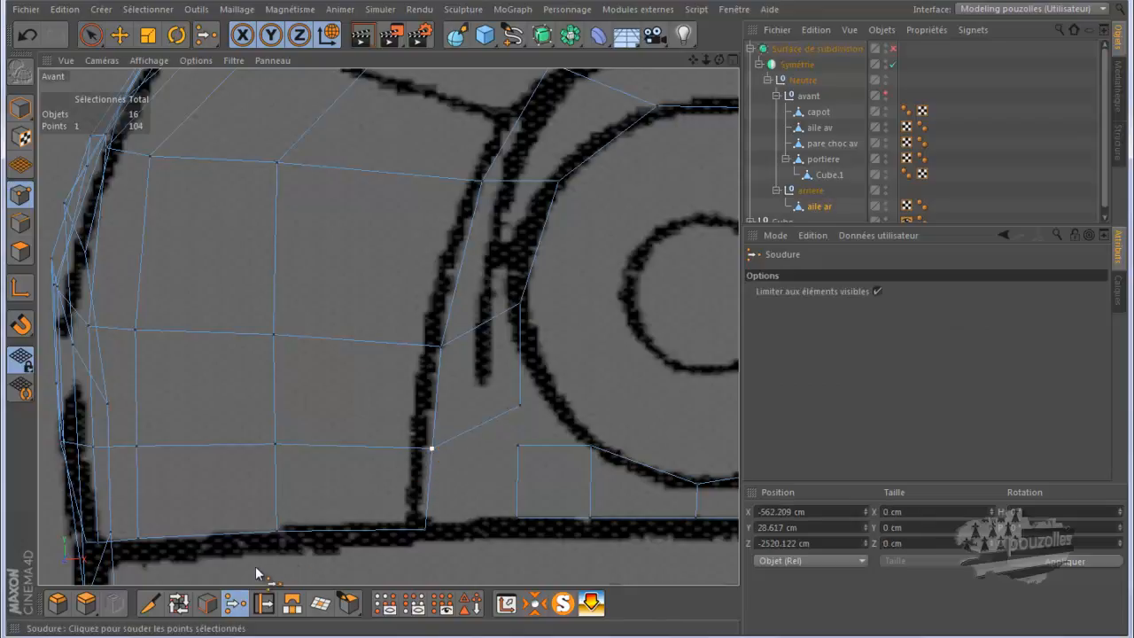
- Move the extruded edge's inner point onto the upper corner of the strip below the light and weld the two points together
click(91, 35)
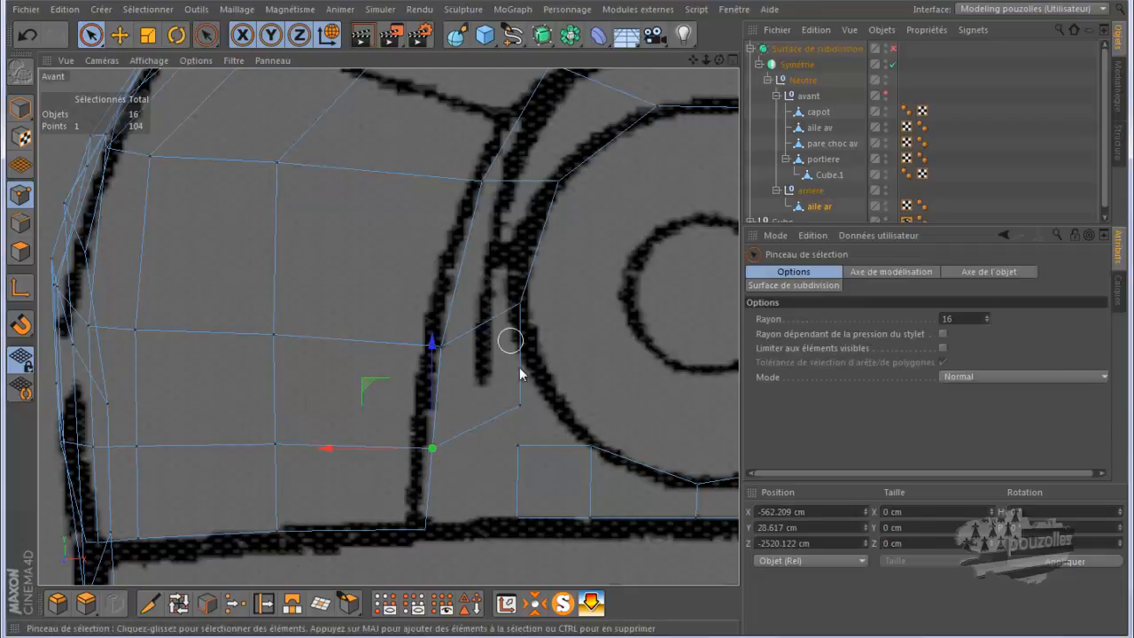
click(542, 394)
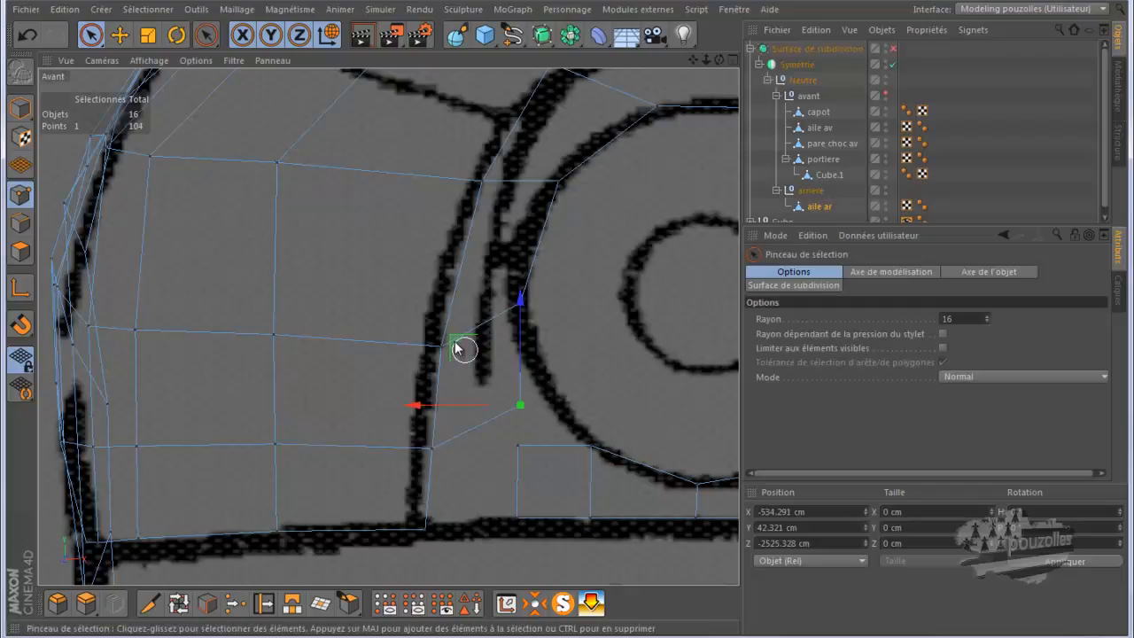
drag(463, 348, 501, 357)
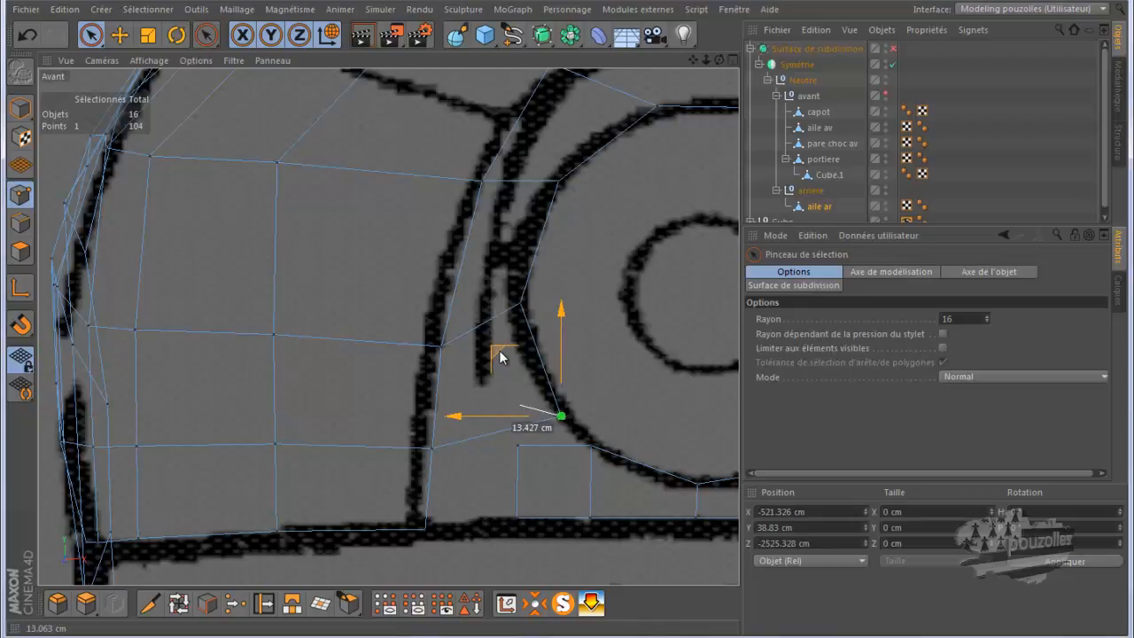
drag(501, 357, 459, 381)
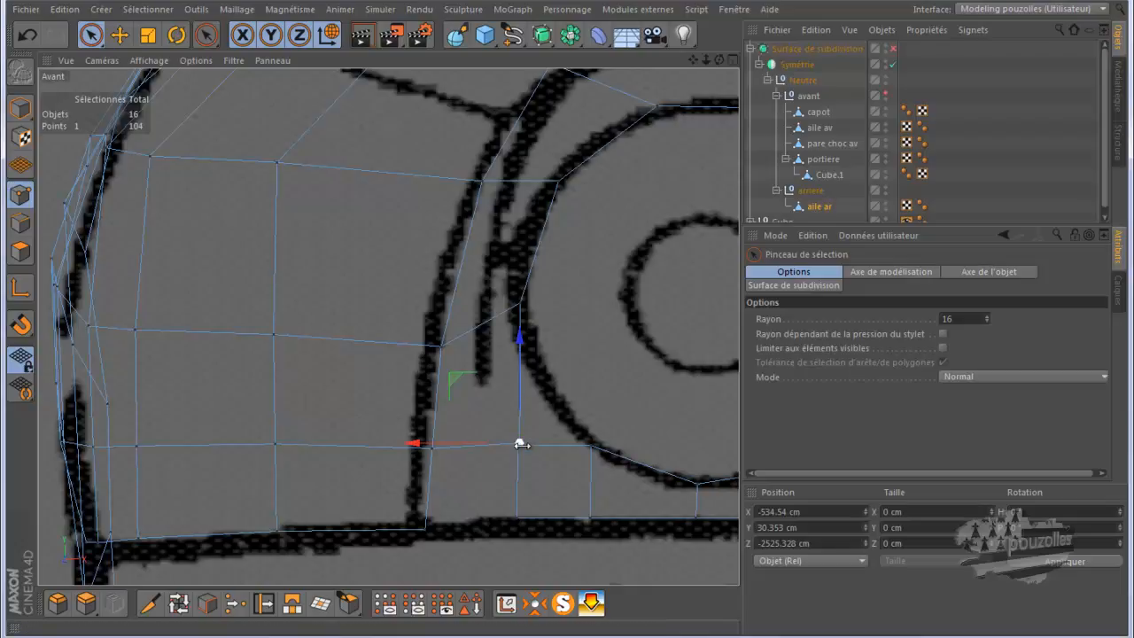
click(235, 603)
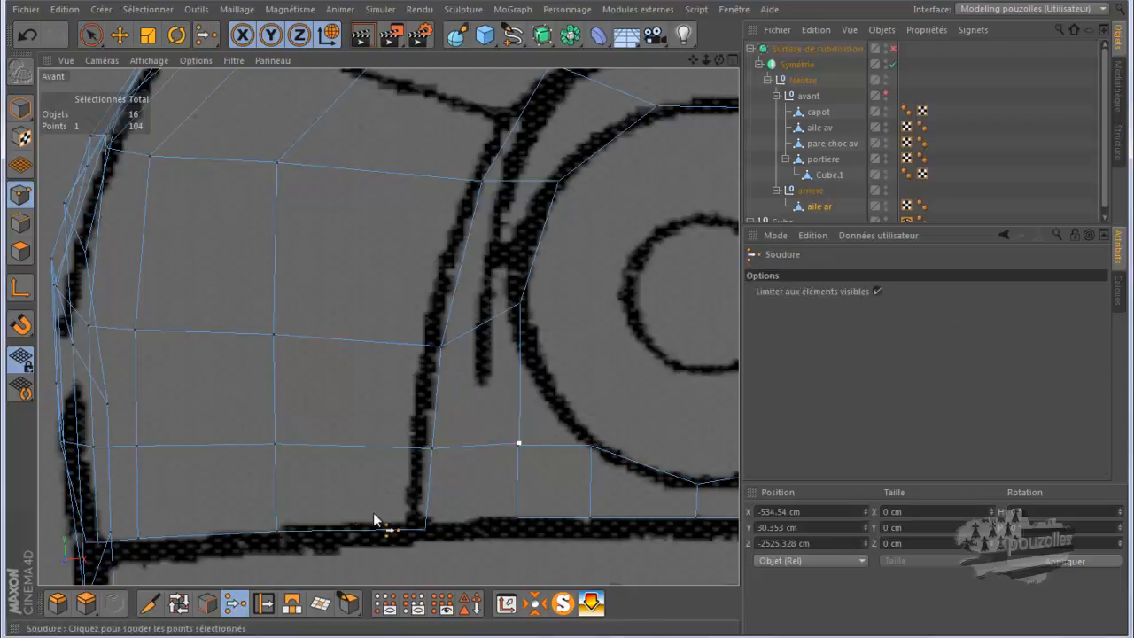
key(space)
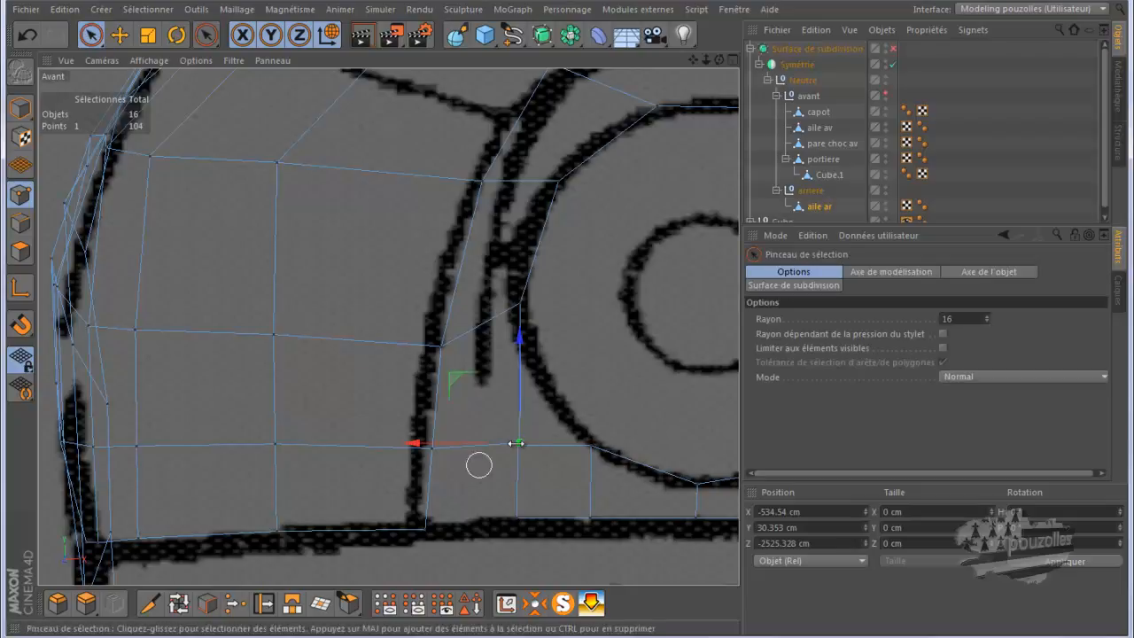
click(523, 440)
click(235, 605)
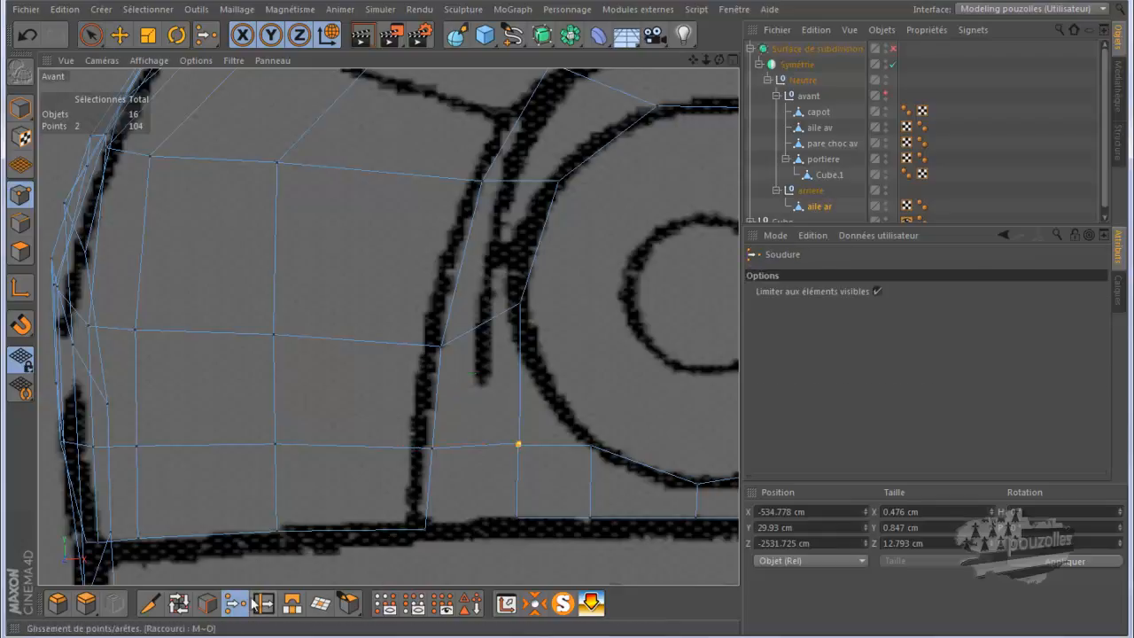
click(522, 448)
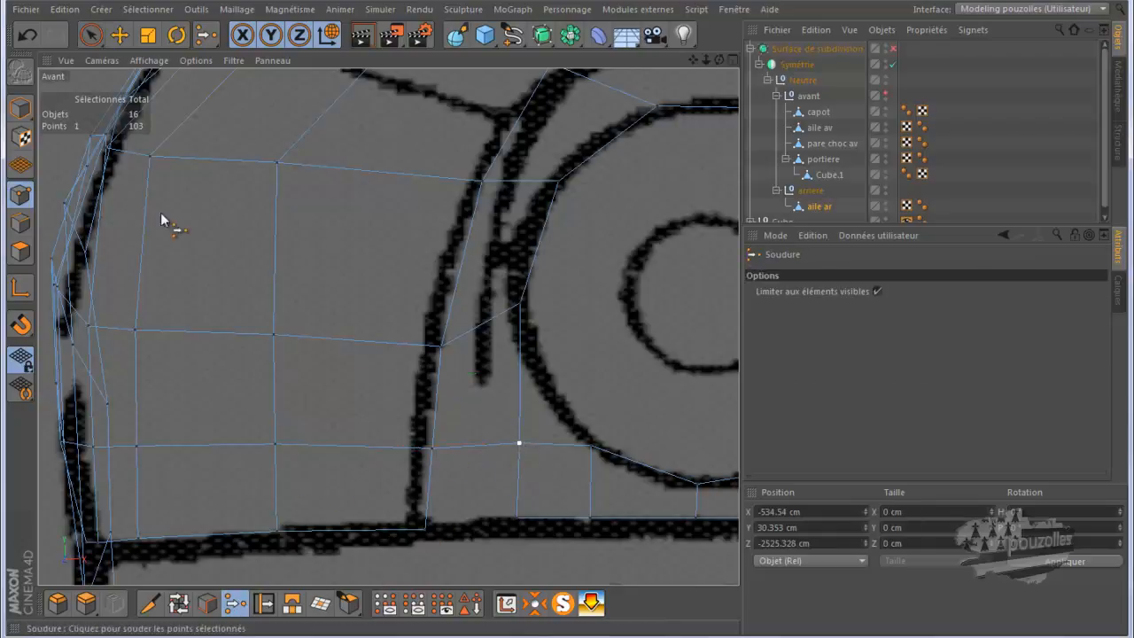
- In the side view, move the welded point about 13 cm up and 13 cm rearward onto the blueprint light's lower outline
click(120, 36)
middle_click(293, 350)
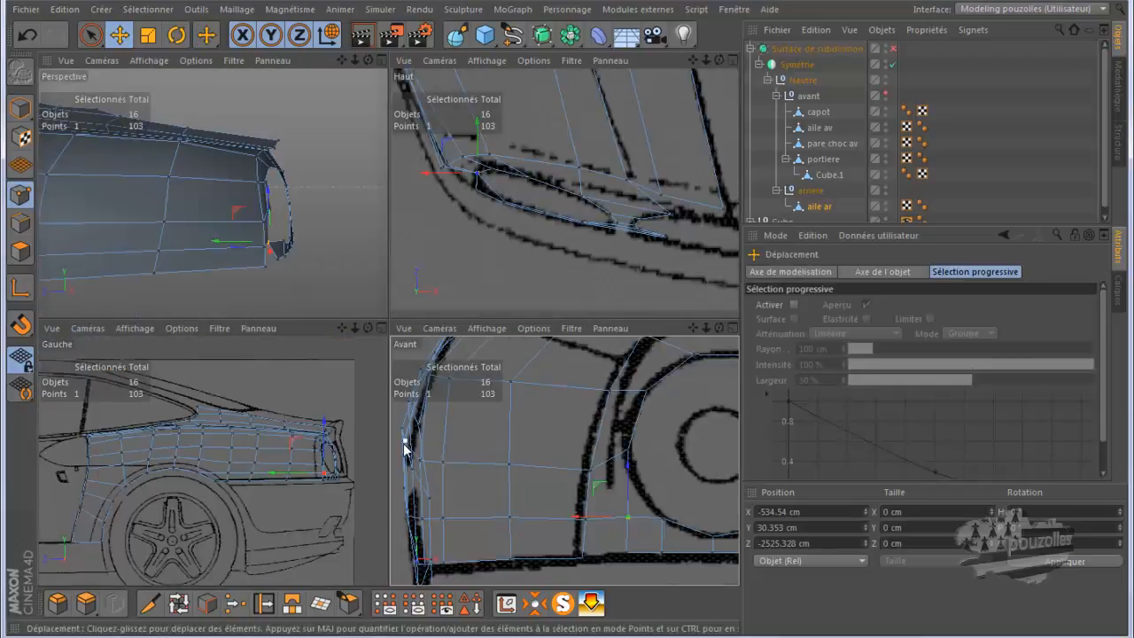
middle_click(355, 476)
scroll(647, 363, up, 4)
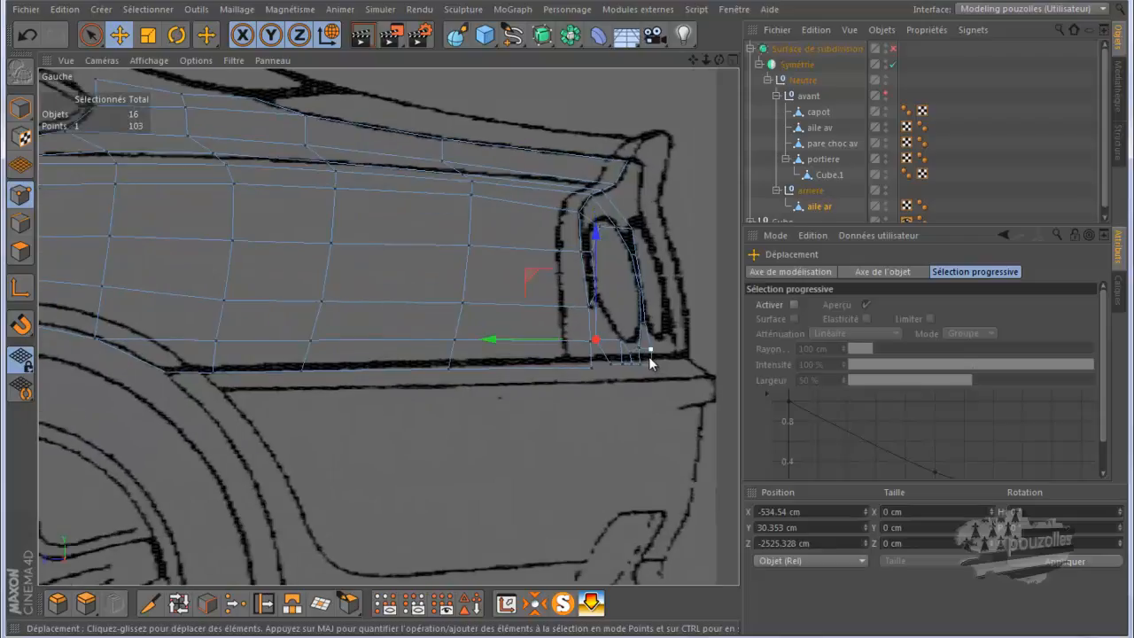
mouse_move(530, 276)
mouse_down()
mouse_move(547, 258)
mouse_move(543, 271)
mouse_up()
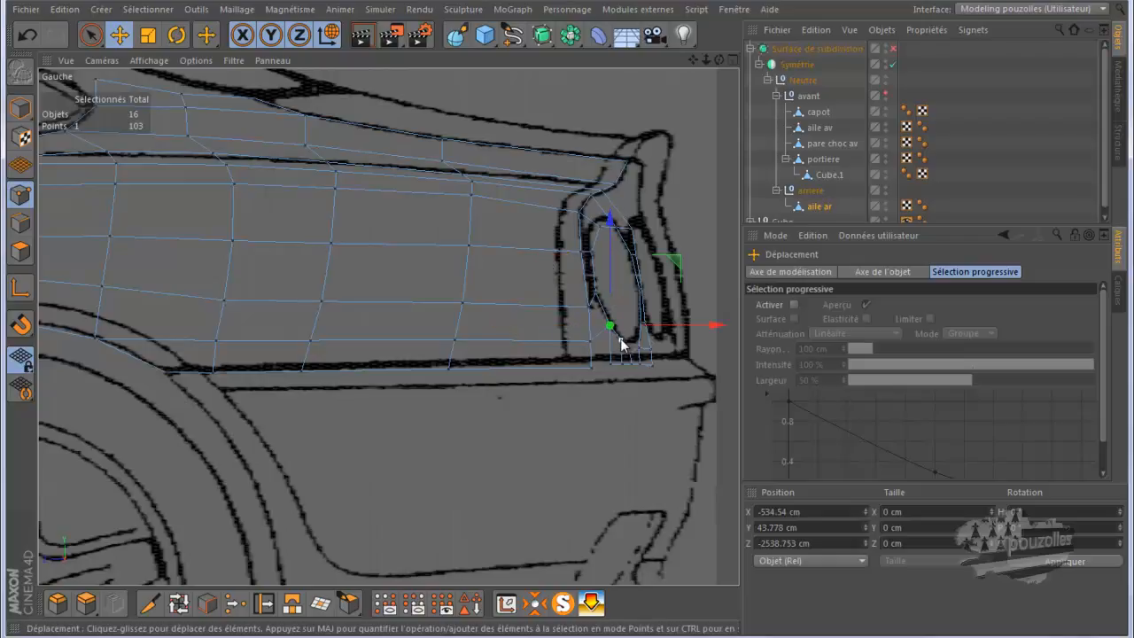
- In the front view, fit the welded point and the point above it onto the blueprint's round light outline
middle_click(488, 427)
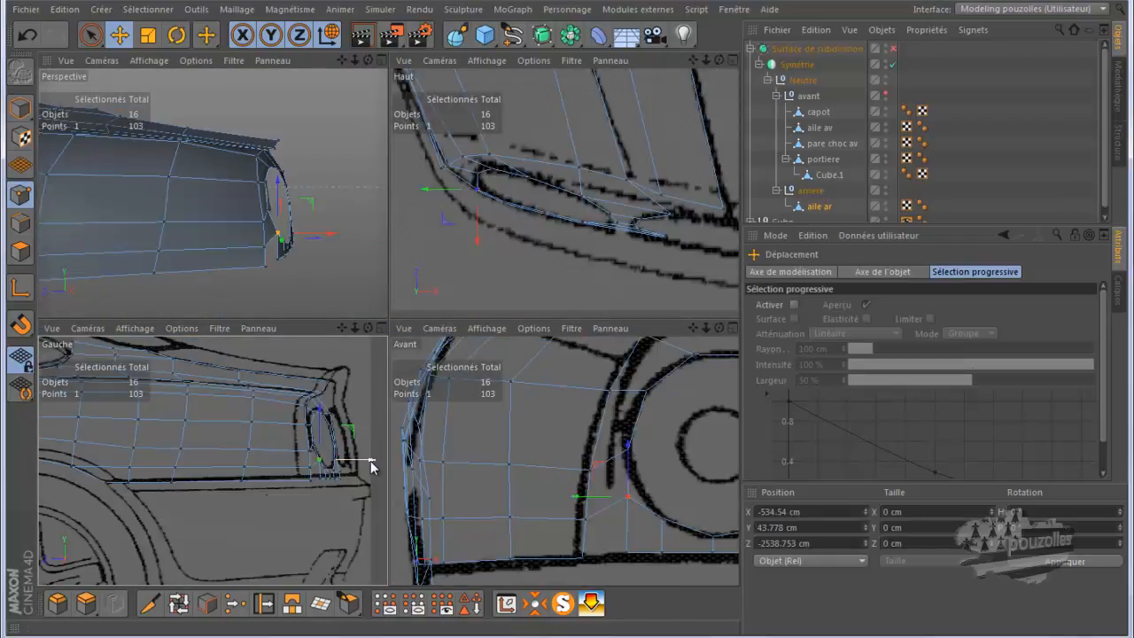
middle_click(634, 489)
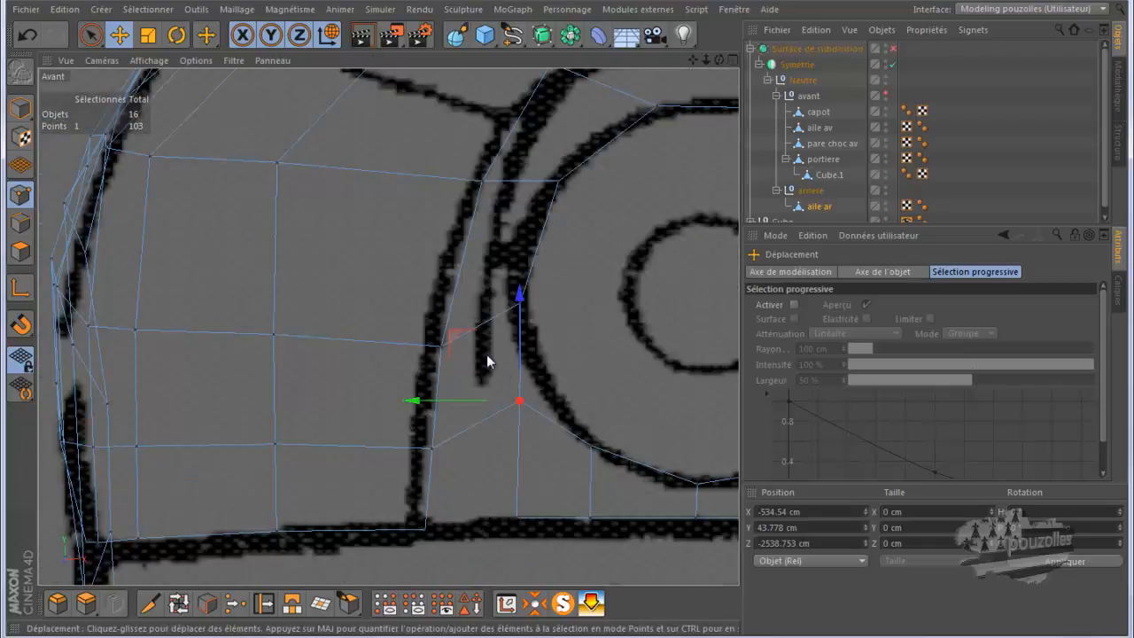
drag(437, 401, 463, 402)
drag(483, 342, 476, 334)
click(520, 304)
drag(462, 244, 459, 233)
click(539, 390)
drag(478, 387, 479, 397)
click(518, 518)
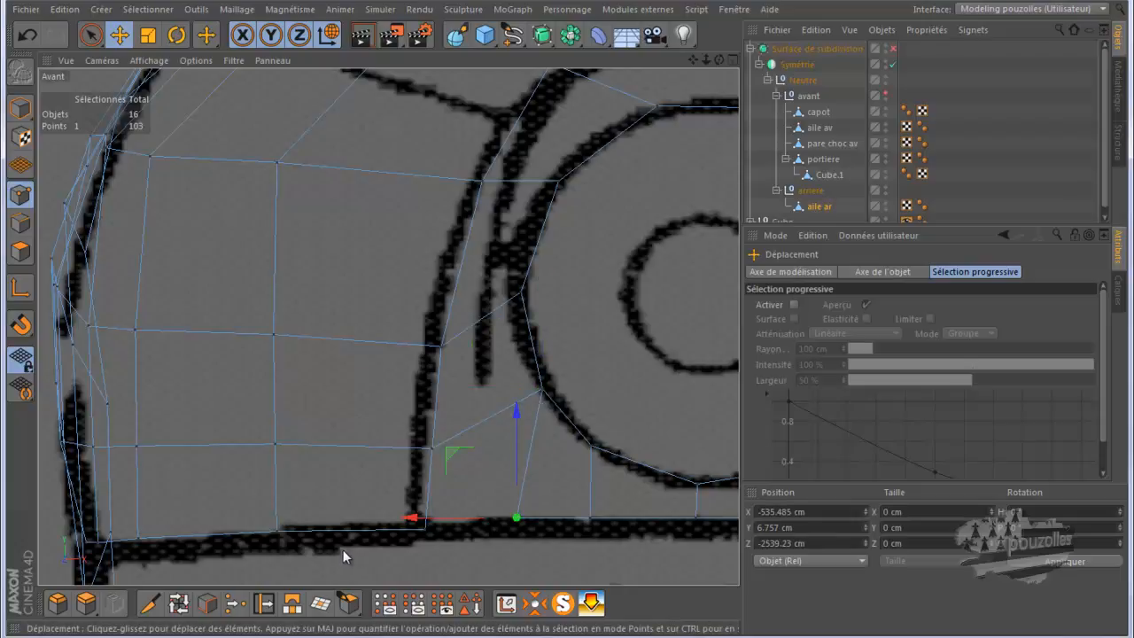
click(528, 453)
- Bridge the light strip's open side edge to the fender's lowest rear vertical edge to close the gap beneath the light
click(21, 223)
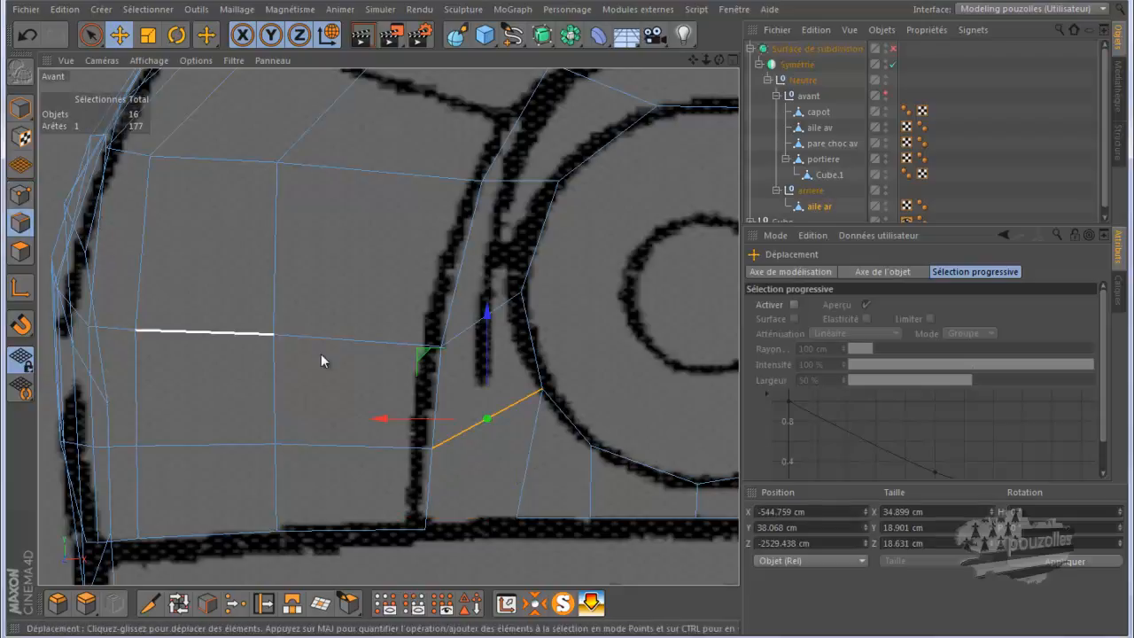
click(530, 448)
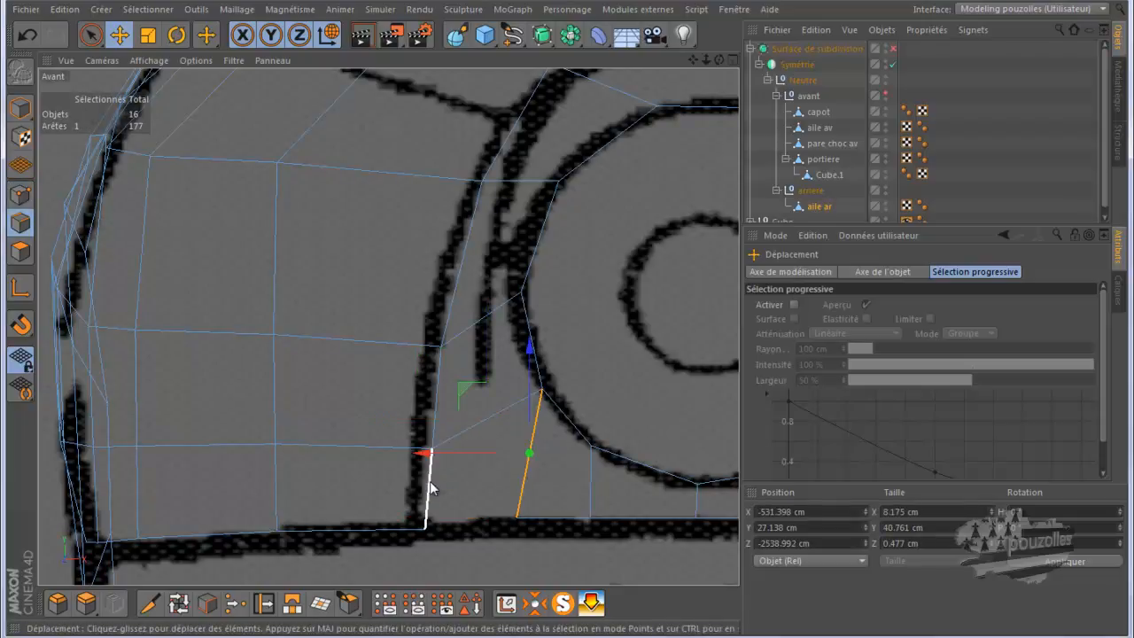
click(472, 538)
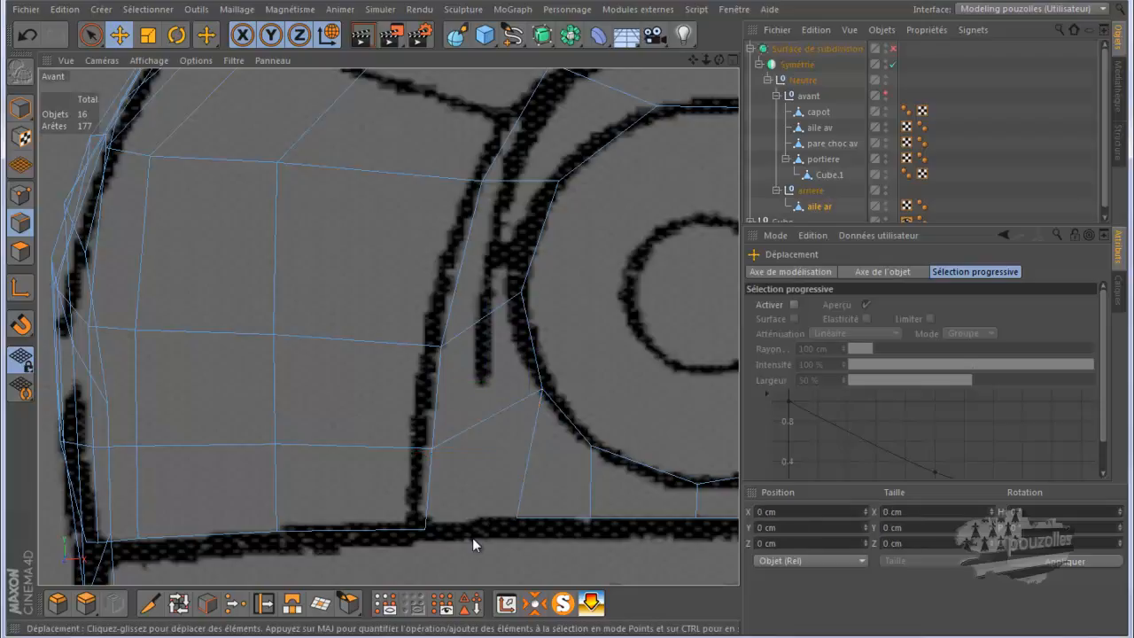
right_click(223, 204)
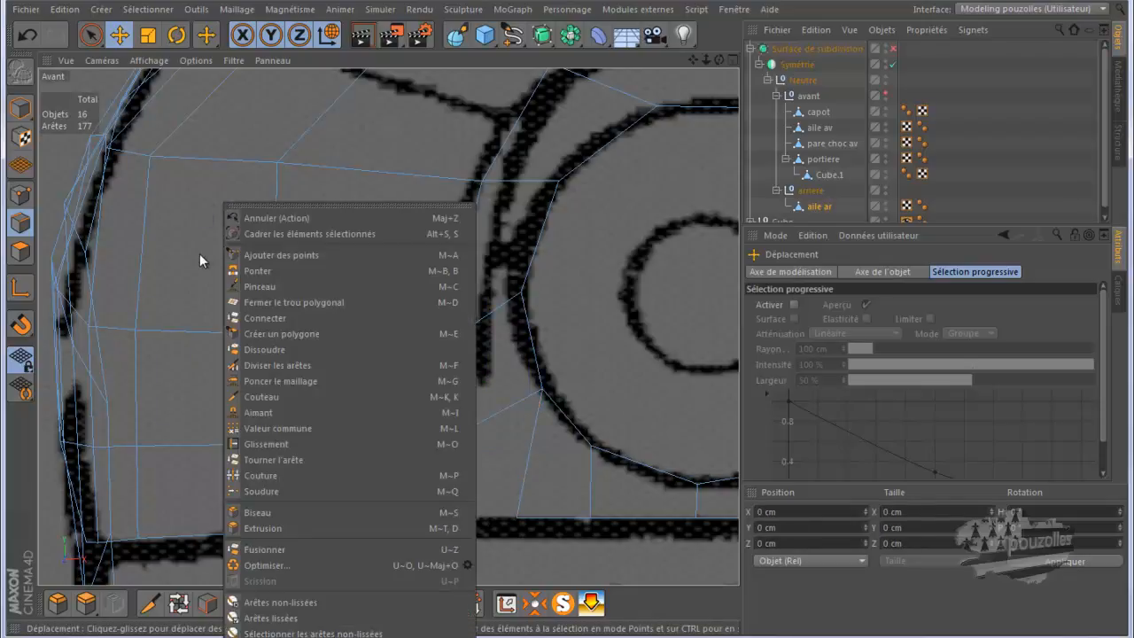
click(240, 271)
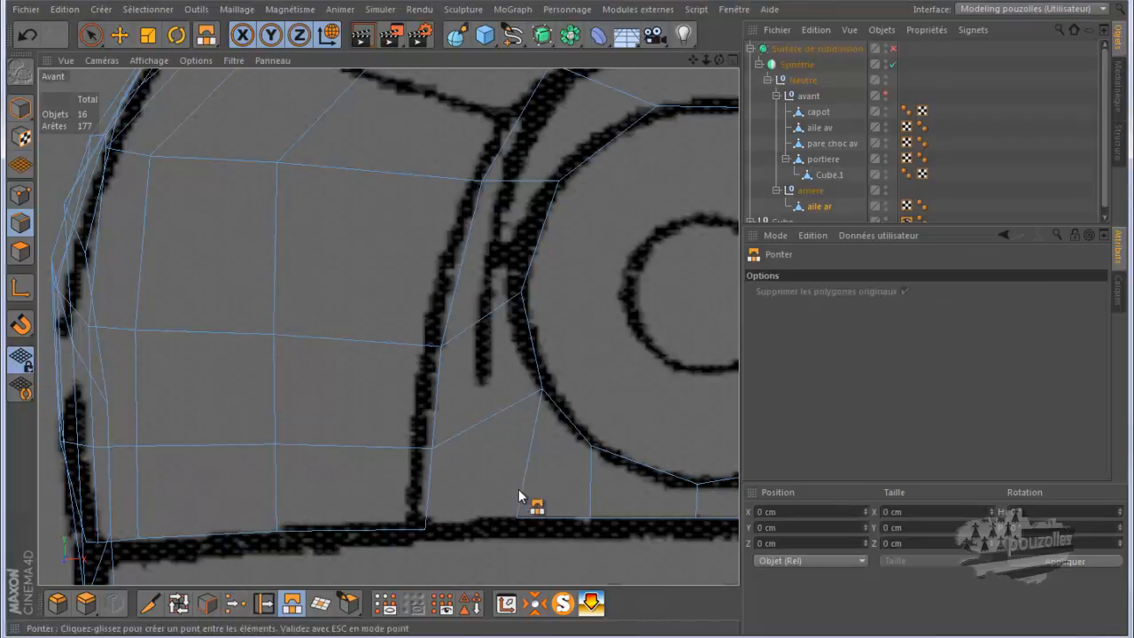
drag(525, 481, 444, 456)
drag(484, 501, 446, 505)
middle_click(309, 371)
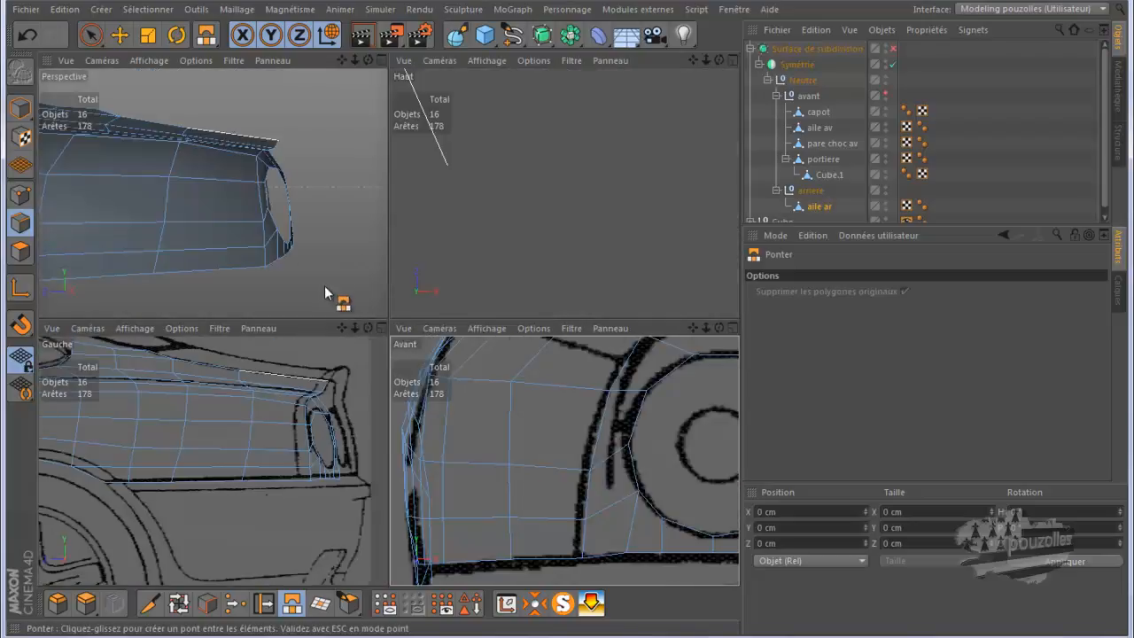
middle_click(309, 278)
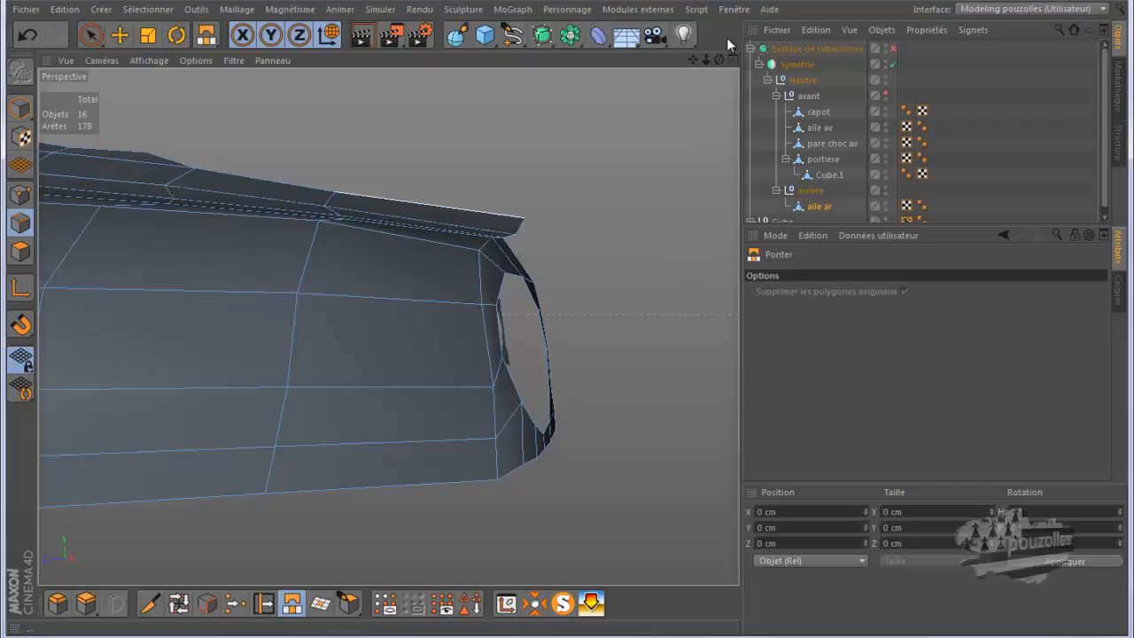
mouse_move(717, 57)
mouse_down()
mouse_move(565, 322)
mouse_move(716, 63)
mouse_up()
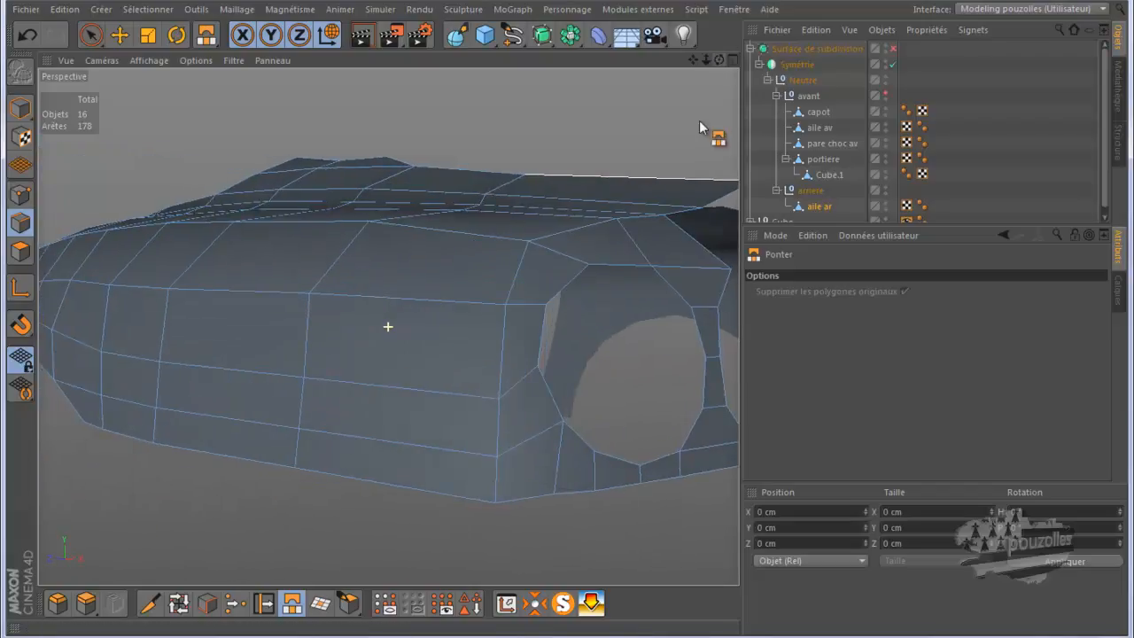
alt+drag(507, 484, 209, 438)
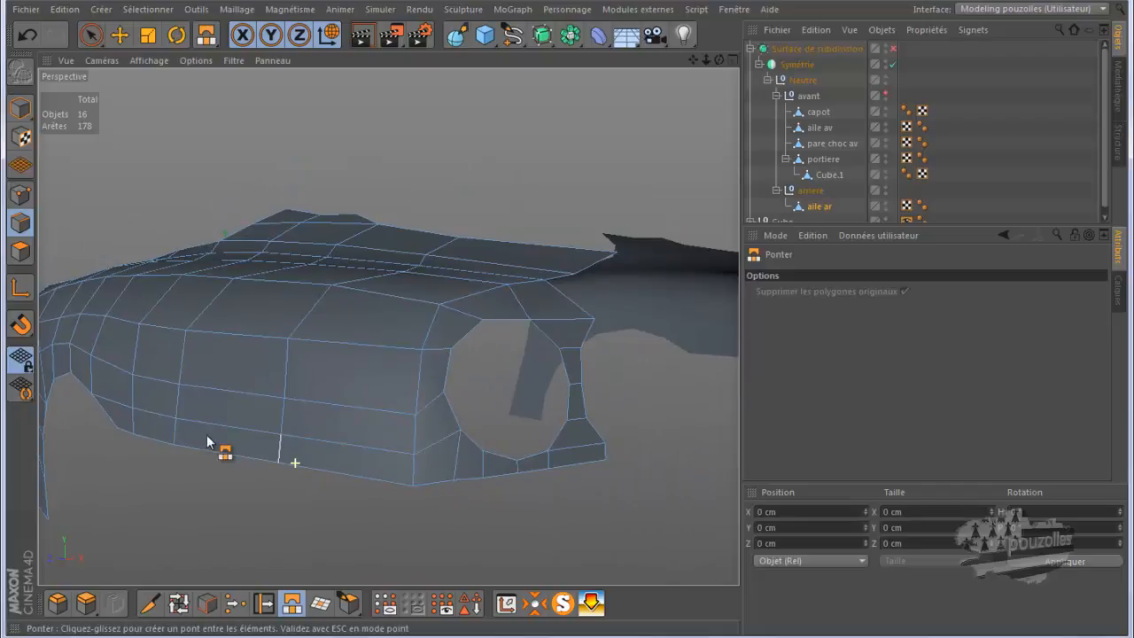
- Turn on the subdivision surface to examine the smoothed rear fender around the light opening, and turn it off again
click(892, 50)
drag(719, 61, 567, 319)
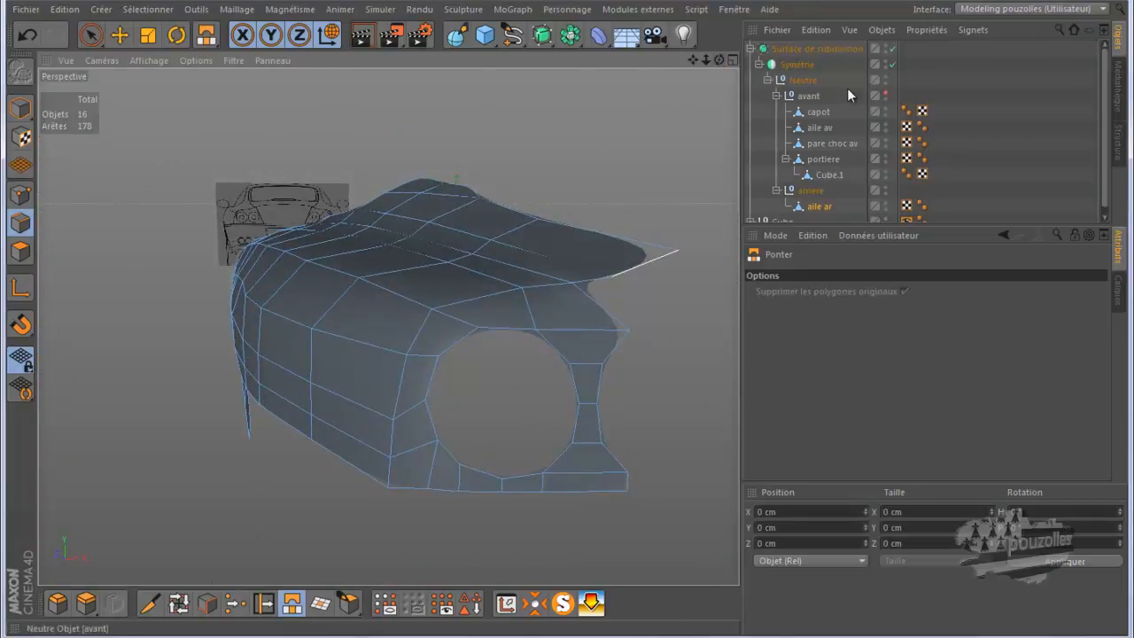
click(892, 49)
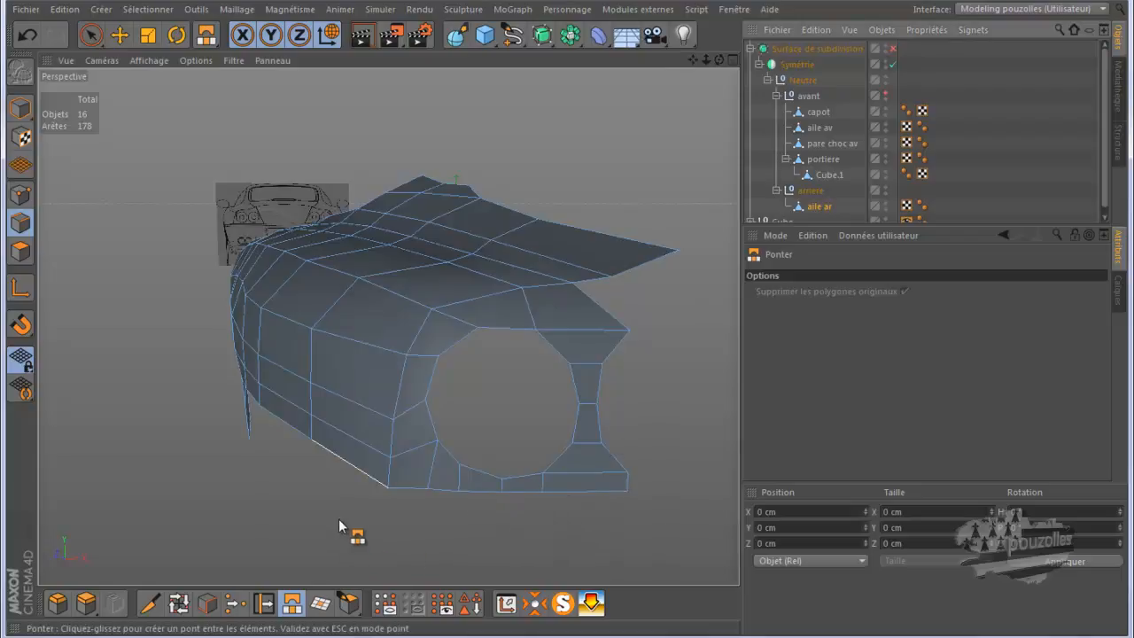
- In the front view, extrude the fender's rear edge above the gap between the lights down onto the second light's upper outline
click(819, 207)
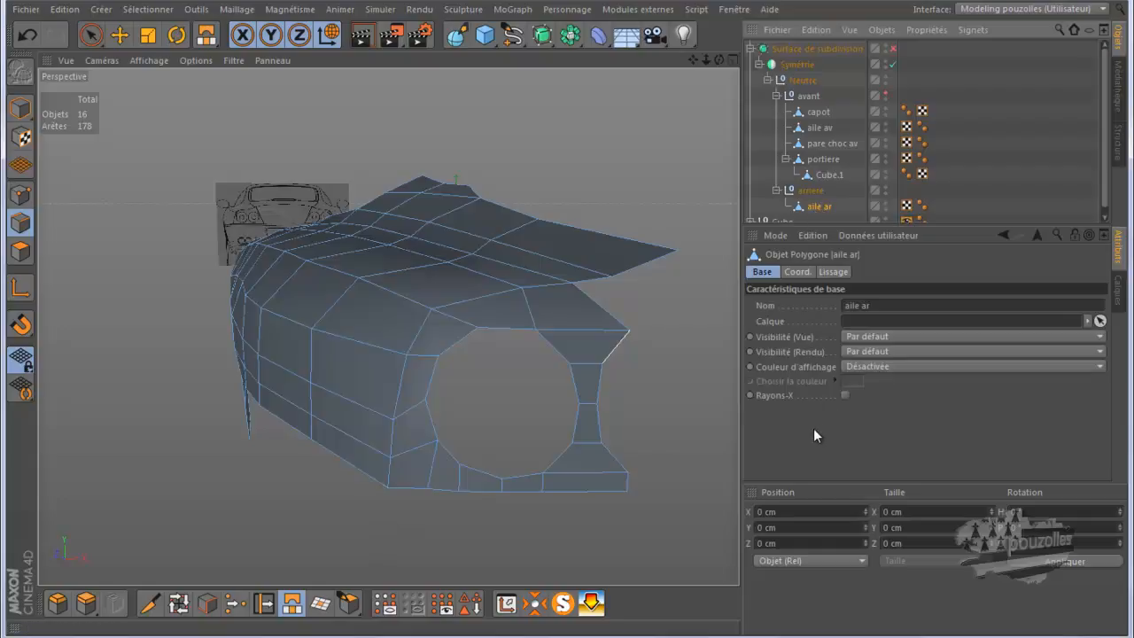
key(F5)
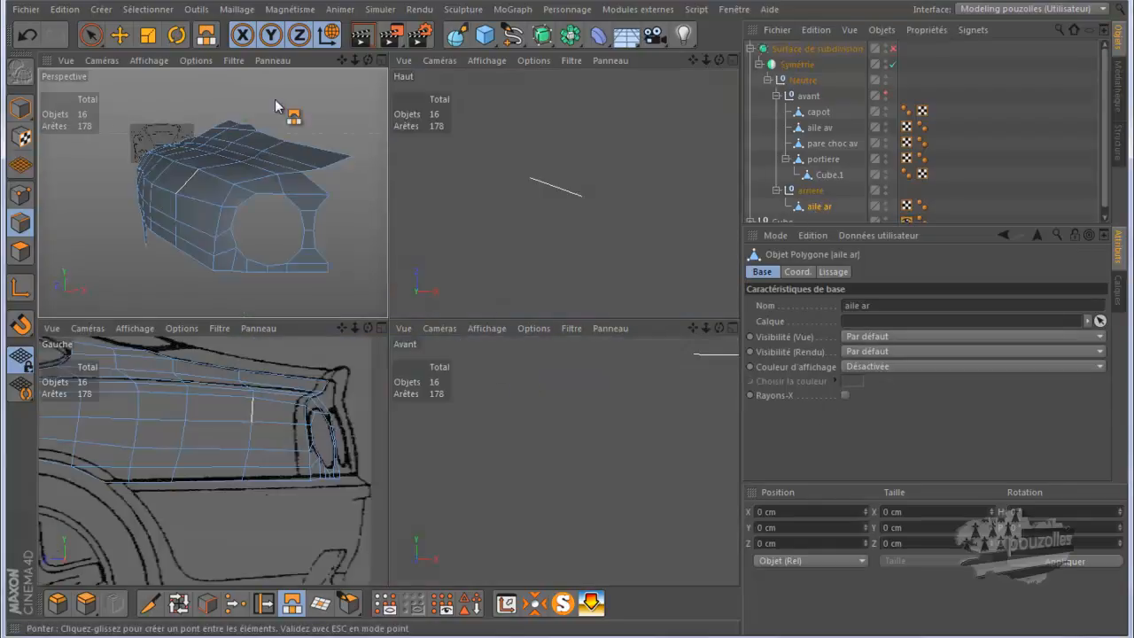
click(120, 35)
scroll(464, 367, down, 2)
alt+middle_drag(464, 367, 399, 372)
middle_click(611, 456)
scroll(443, 436, down, 3)
alt+middle_drag(443, 436, 297, 424)
scroll(298, 424, down, 1)
scroll(477, 291, up, 3)
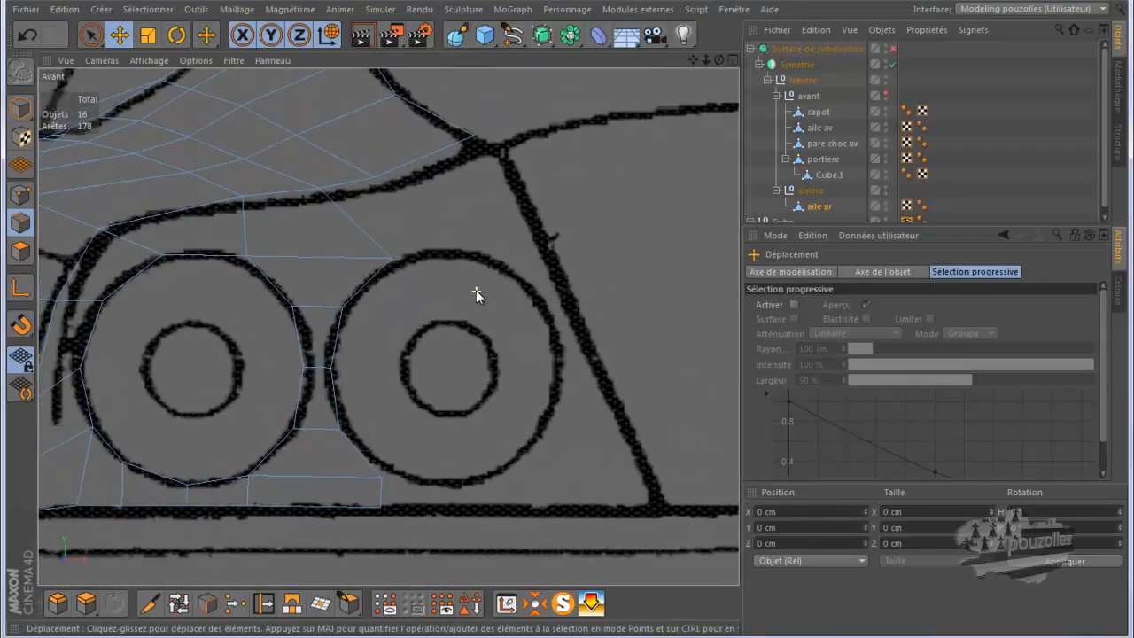
click(351, 184)
drag(344, 89, 383, 168)
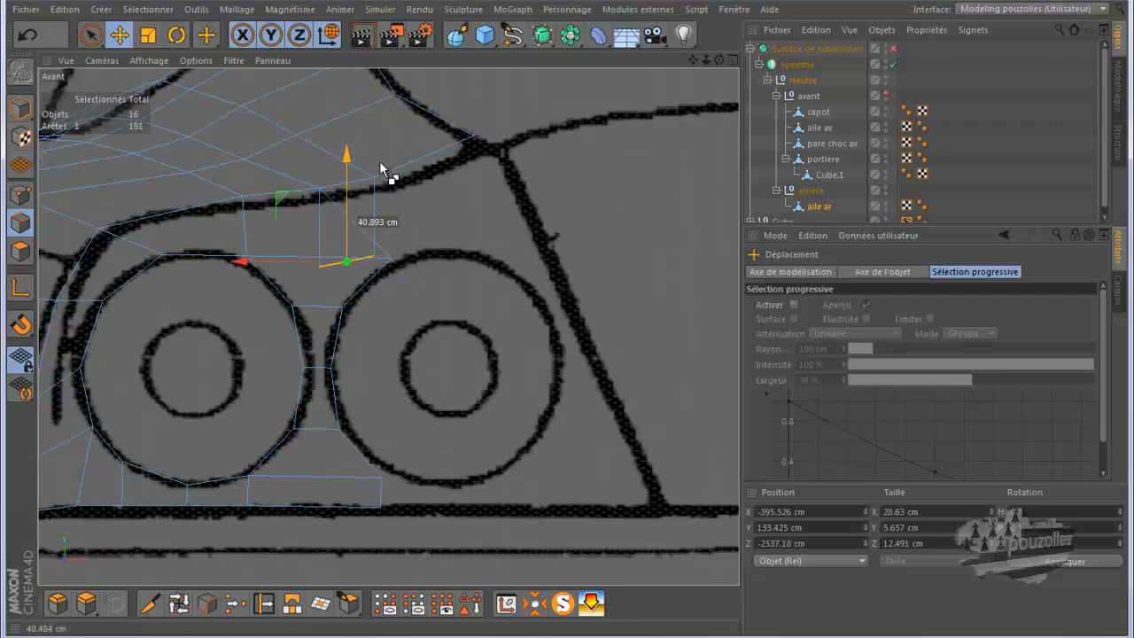
drag(268, 260, 344, 261)
drag(424, 192, 426, 199)
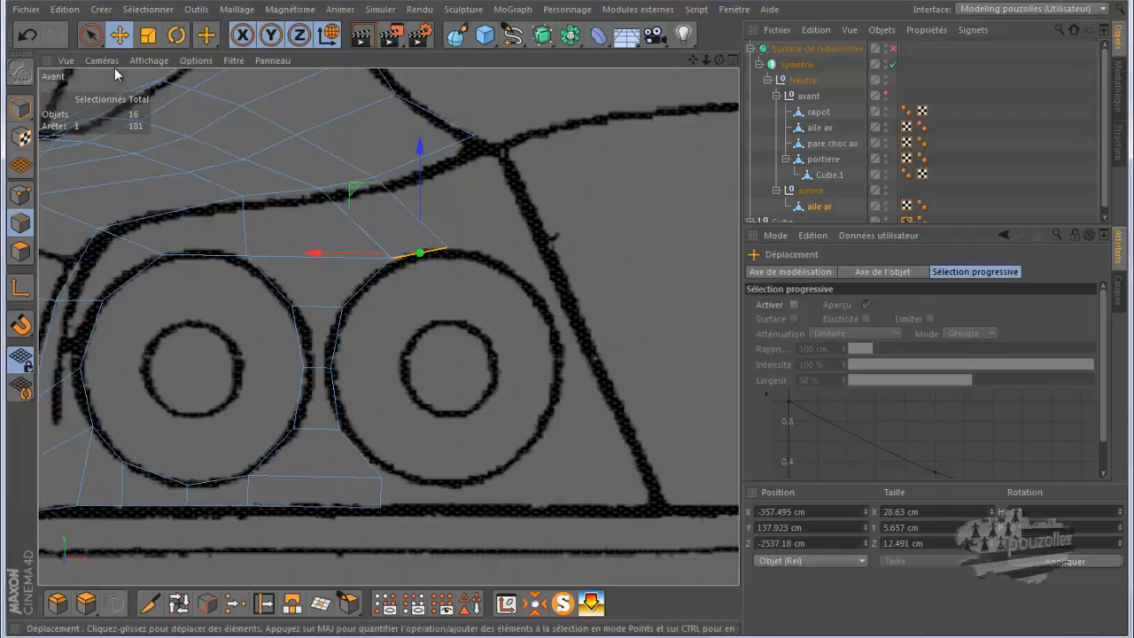
- Weld the two overlapping points where the extruded edge meets the existing strip at the second light's upper outline
click(89, 35)
click(21, 194)
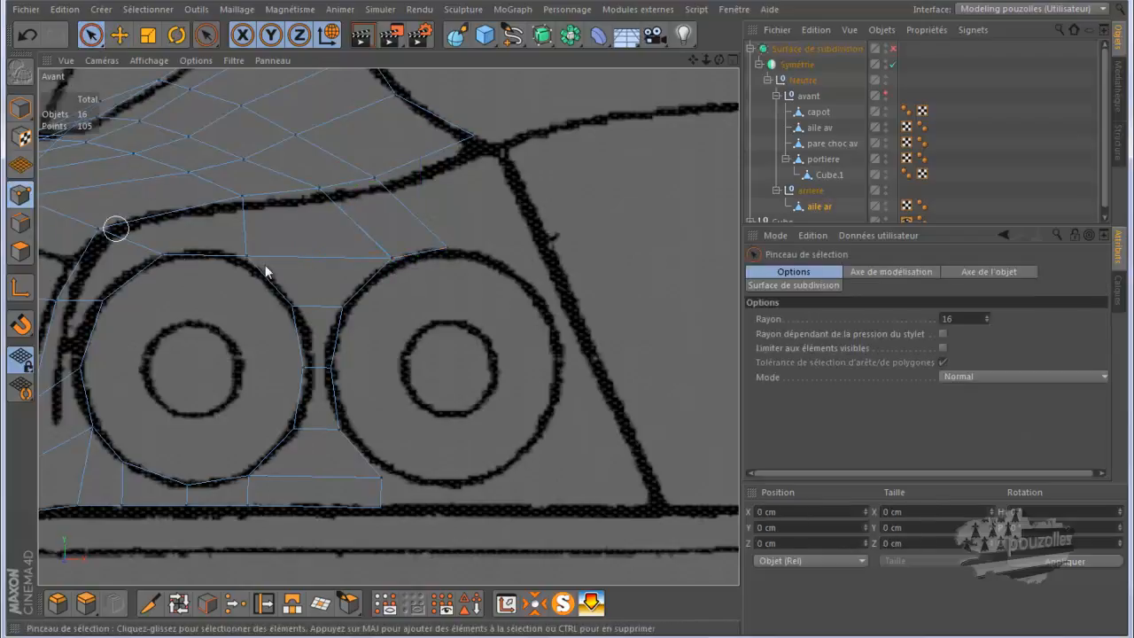
click(393, 263)
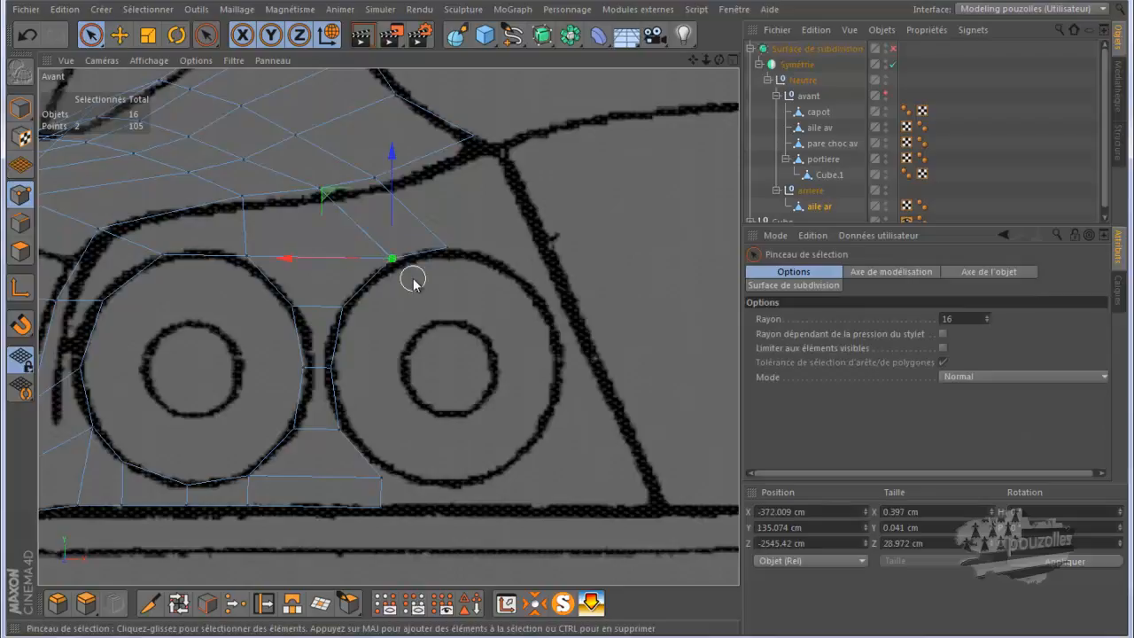
click(235, 603)
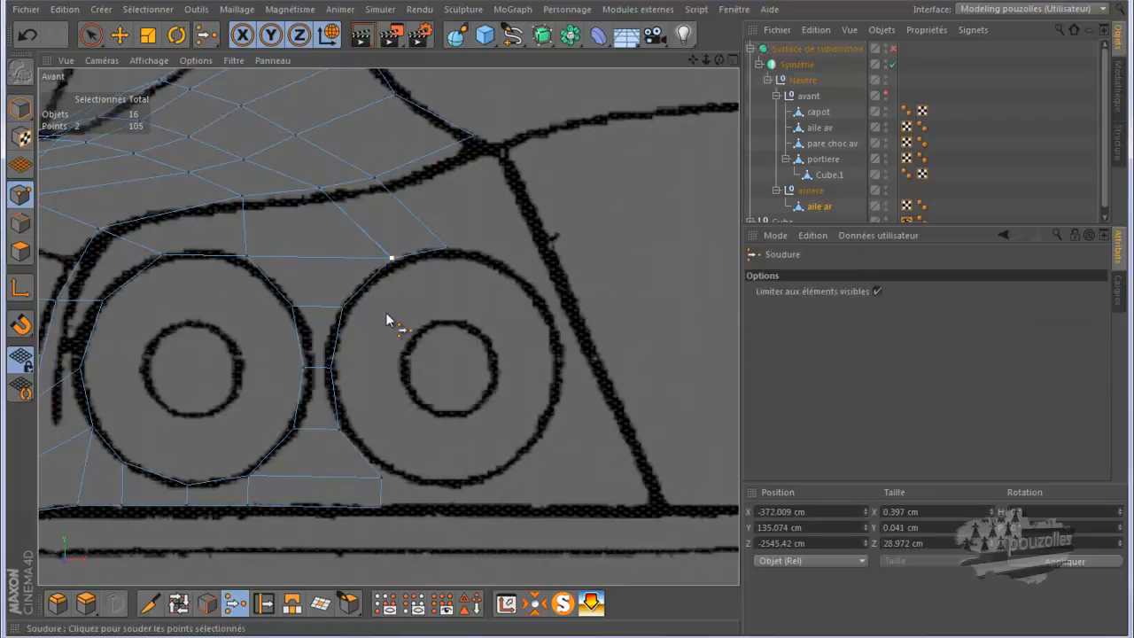
click(388, 272)
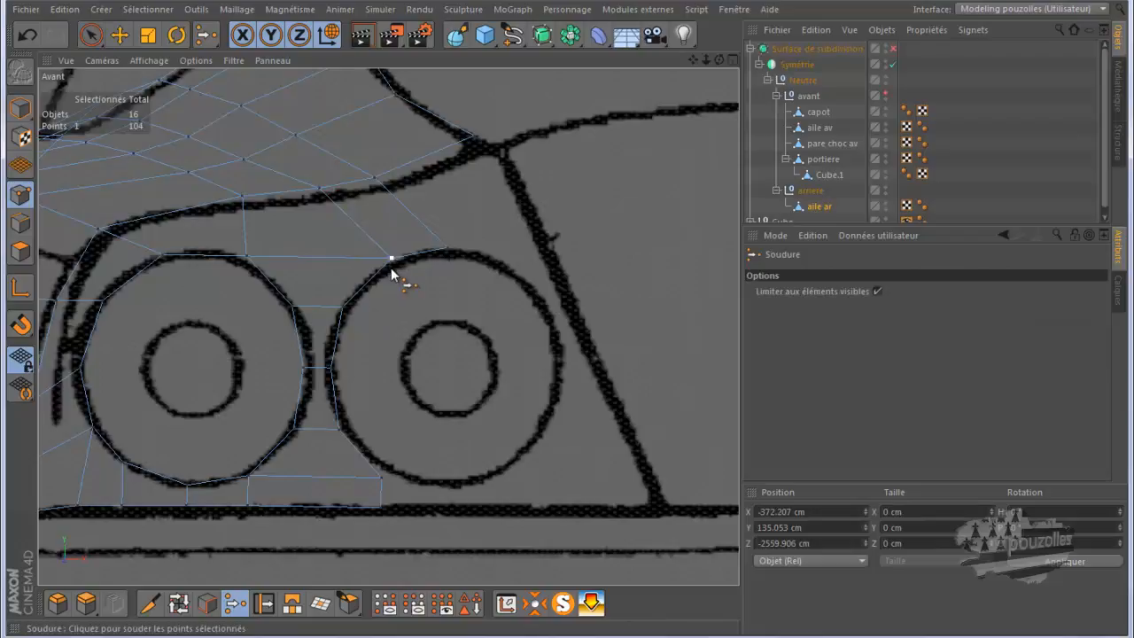
- In the side view, move the extruded edge's free lower point about 20 cm rearward onto the second light's blueprint outline
click(90, 35)
middle_click(390, 299)
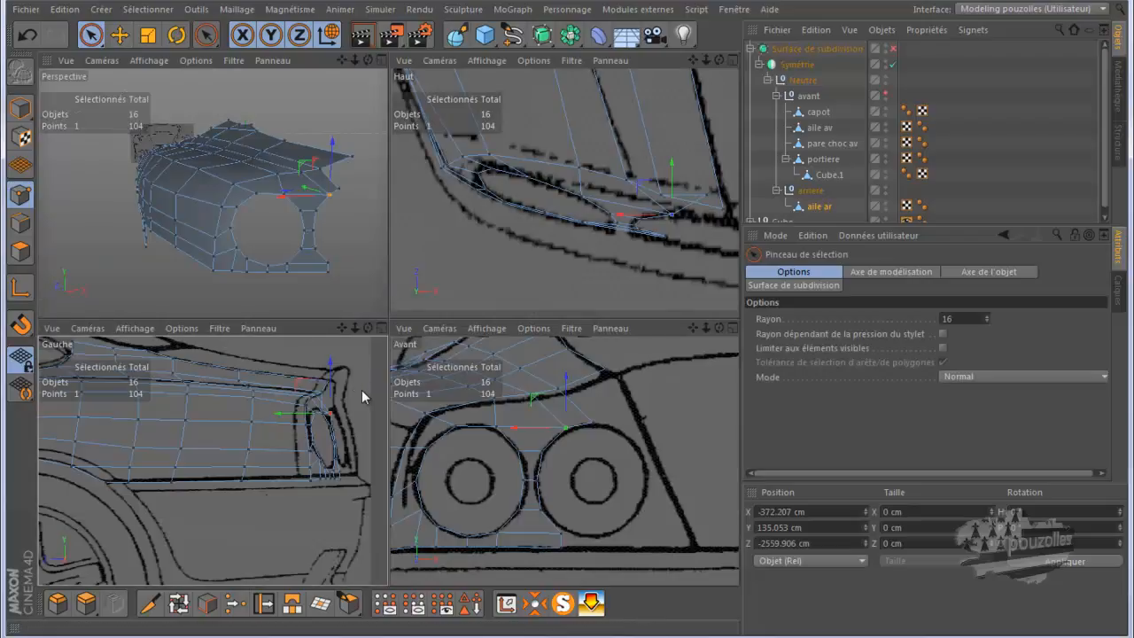
middle_click(361, 393)
scroll(658, 229, up, 6)
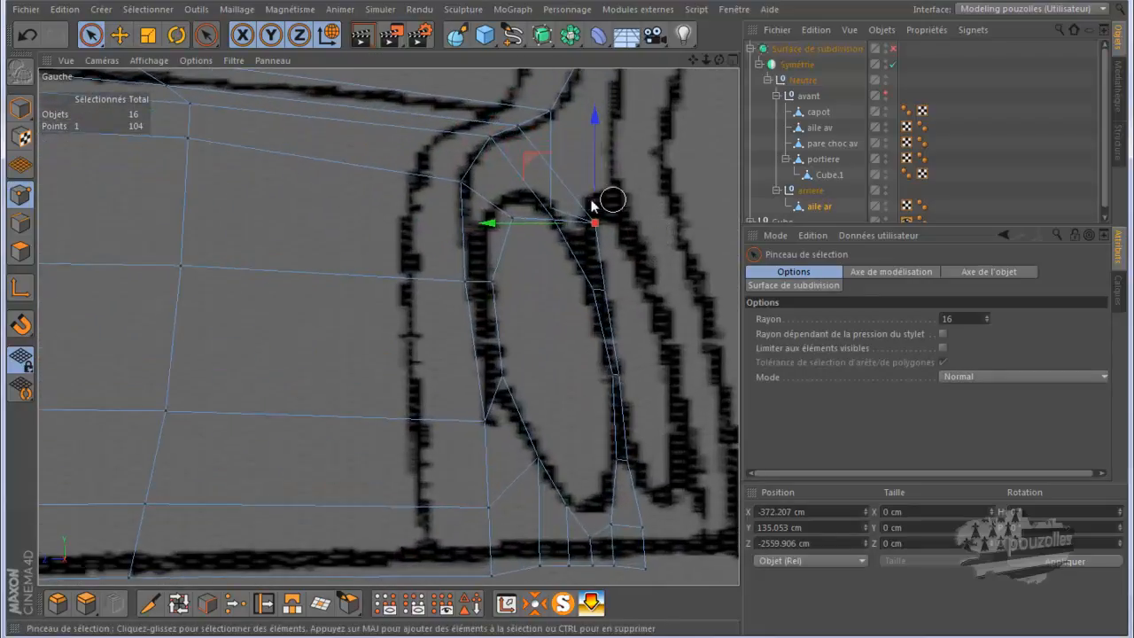
click(551, 208)
drag(654, 208, 709, 219)
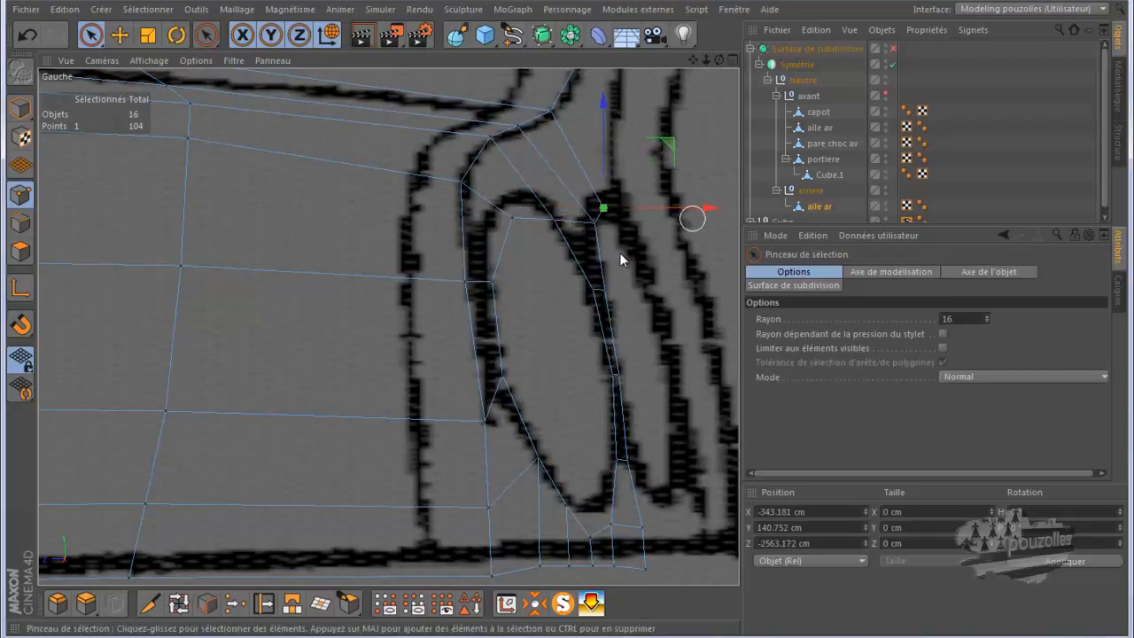
- Check the free point in the top view, and fine-tune it and the welded point on the second light's outline in the front view
middle_click(511, 286)
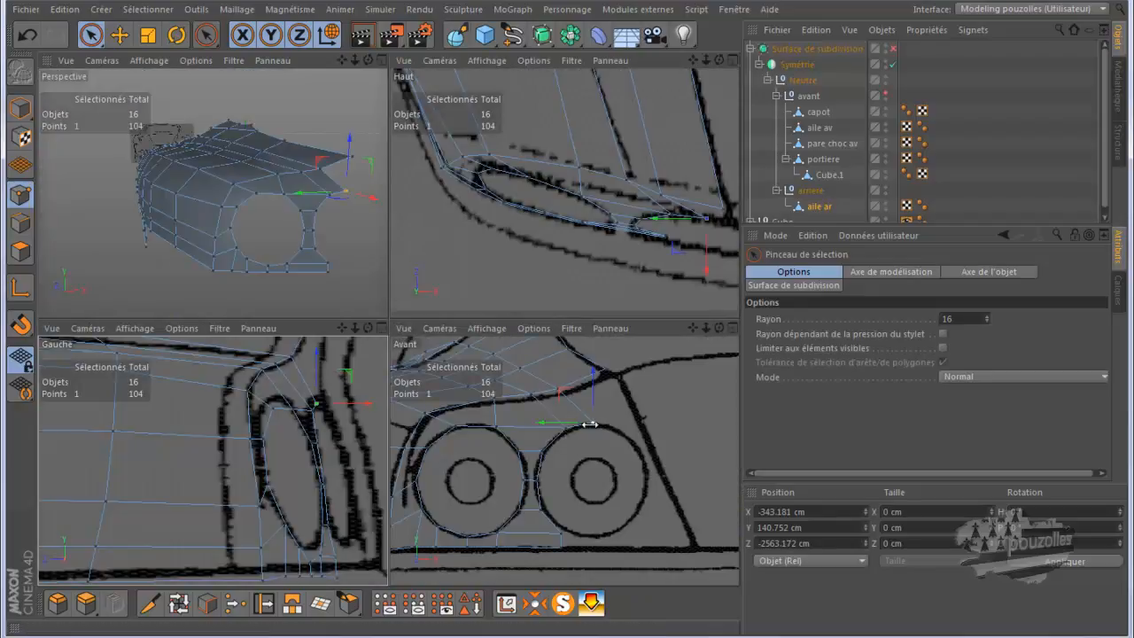
middle_click(683, 263)
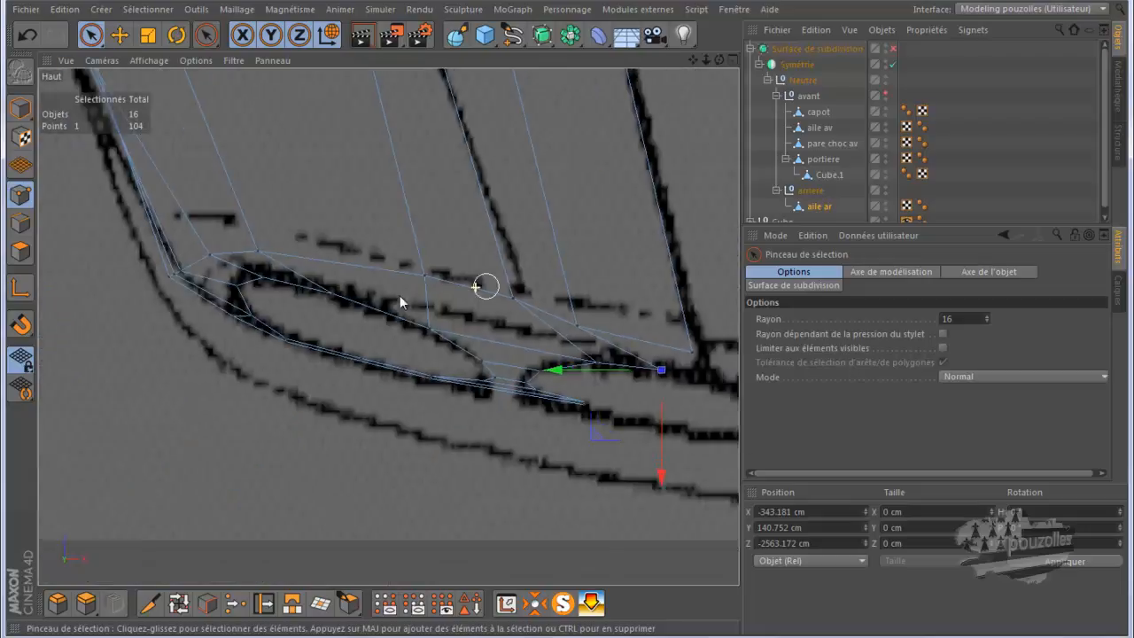
scroll(443, 306, down, 3)
scroll(550, 431, up, 3)
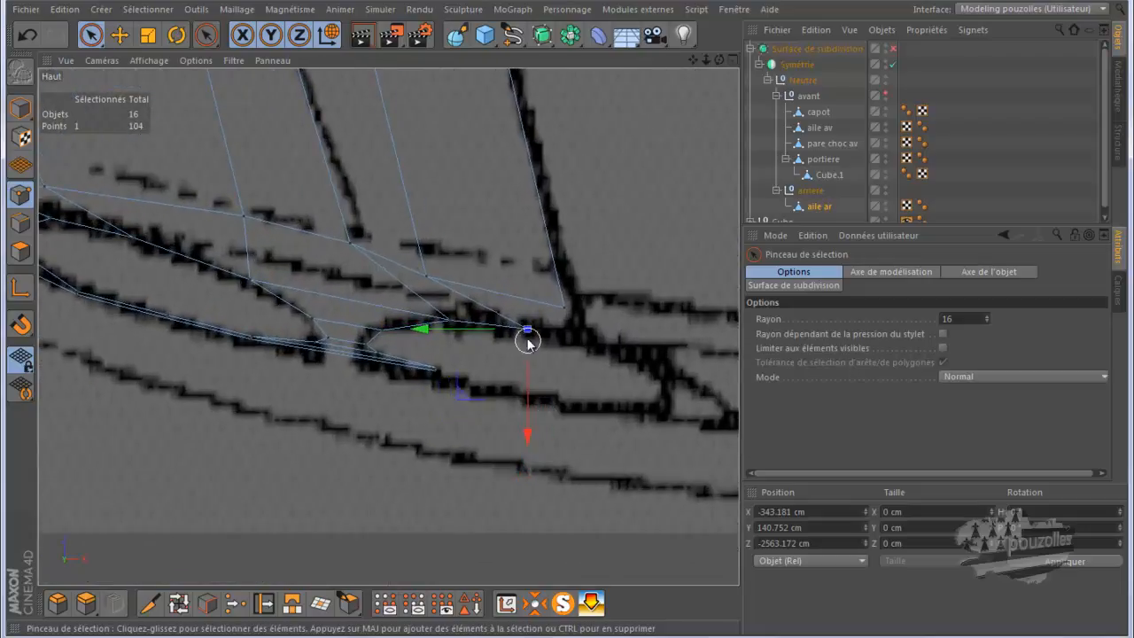
middle_click(511, 390)
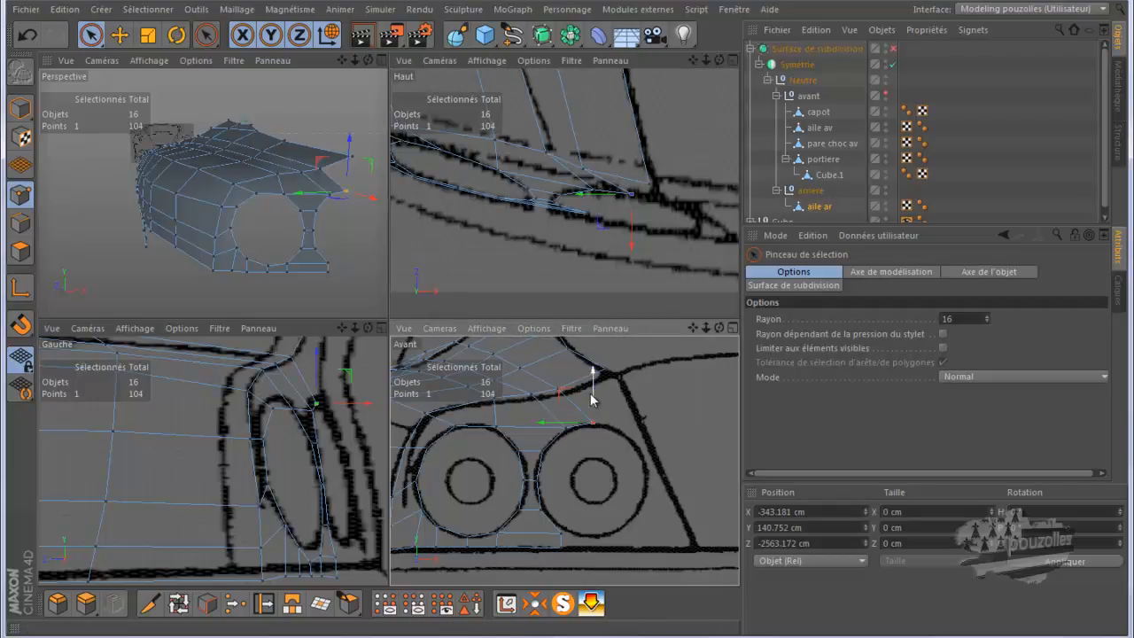
click(571, 433)
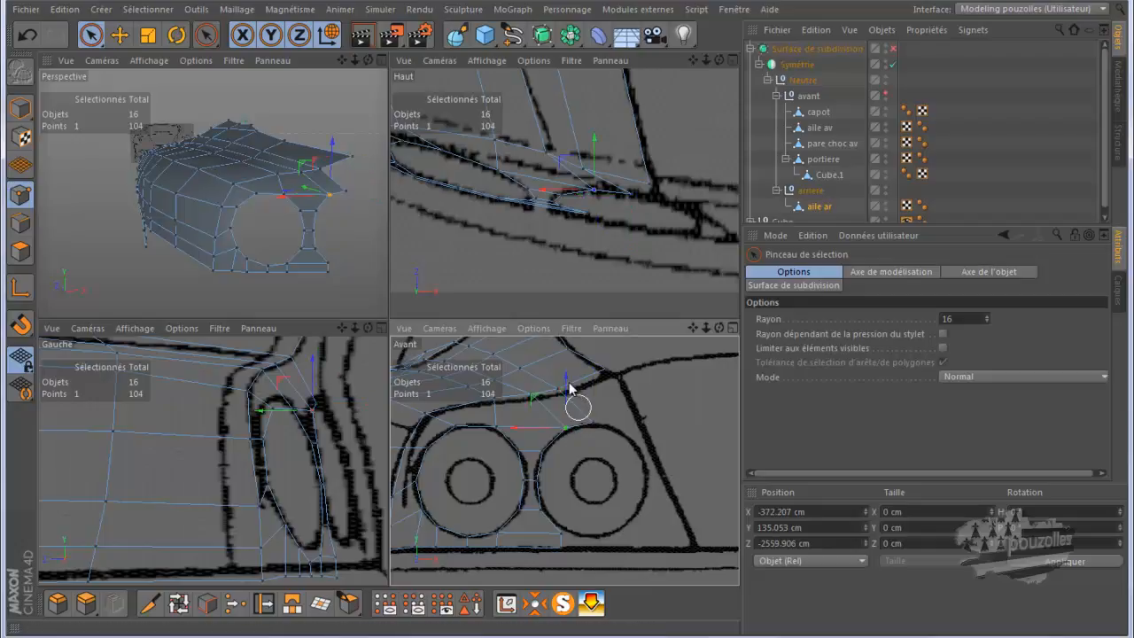
drag(567, 385, 593, 389)
click(594, 420)
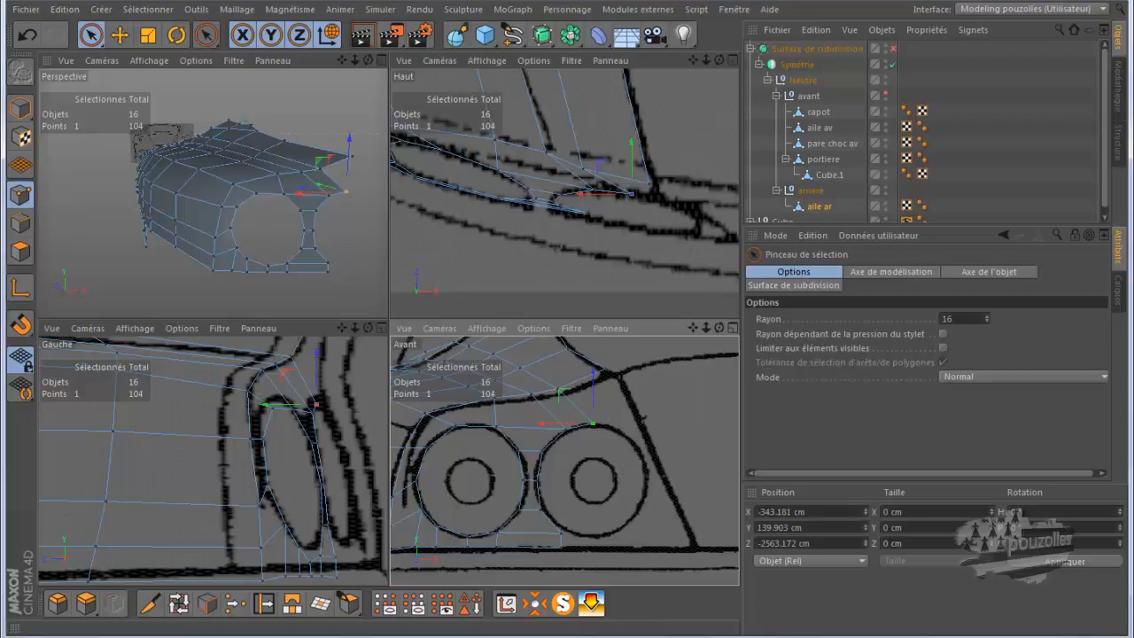
- Switch to the Ferrari_550_Maranello_15 photo to examine the bodywork around the rear lights, and minimize it again
mouse_move(540, 634)
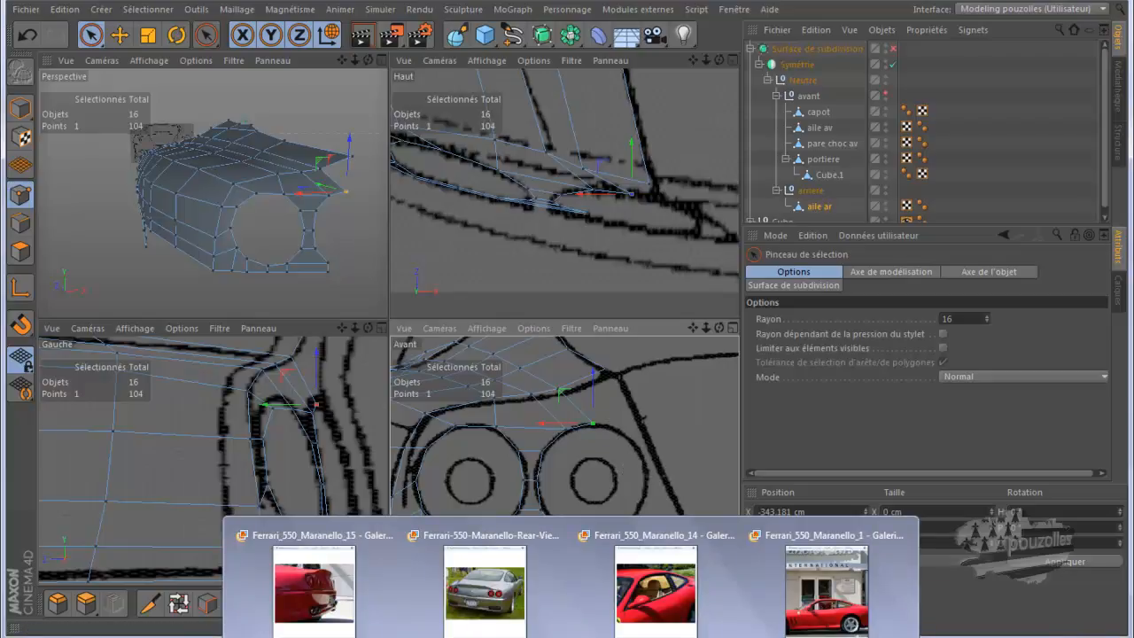
click(335, 595)
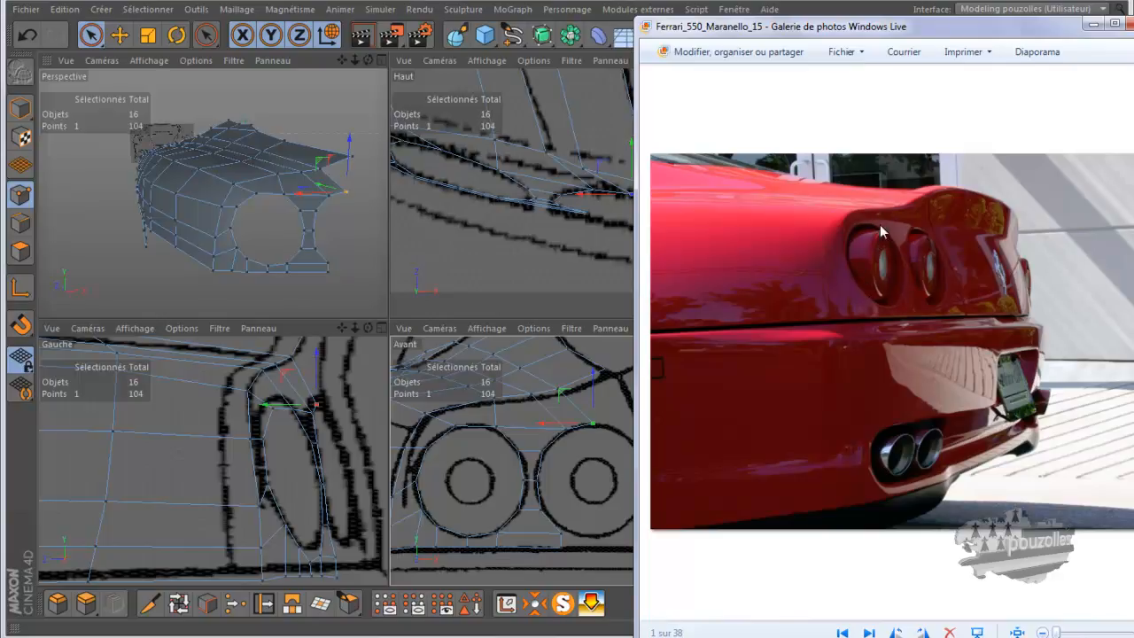
click(1092, 28)
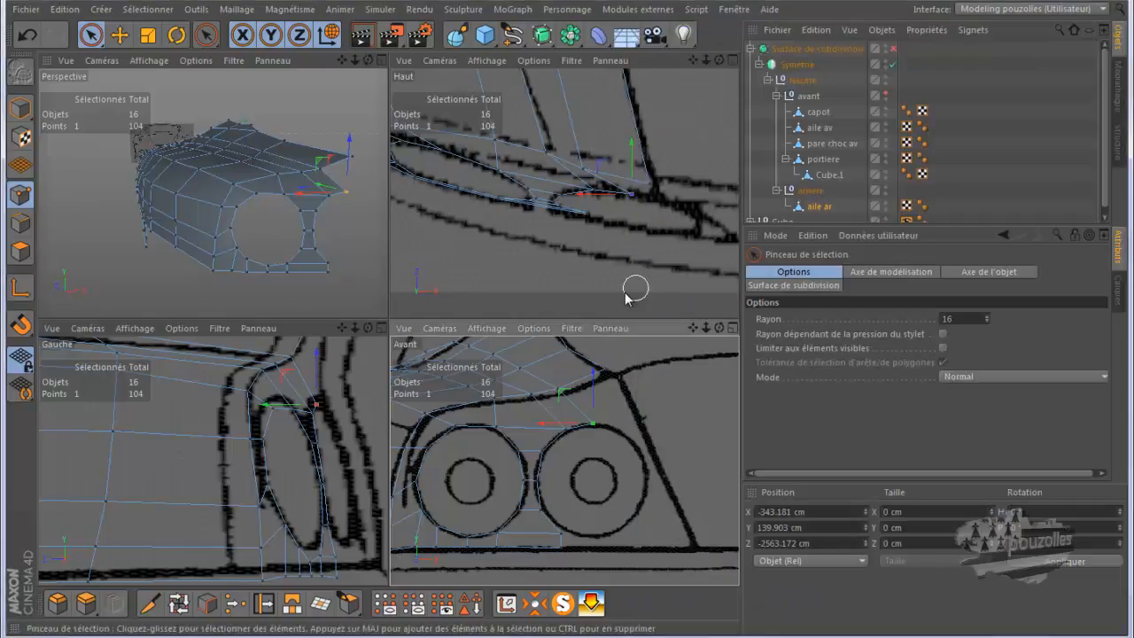
- In the front view, extrude the fender's last rear edge downward and inward so its outer end meets the second light's top
click(21, 222)
click(587, 378)
middle_click(626, 386)
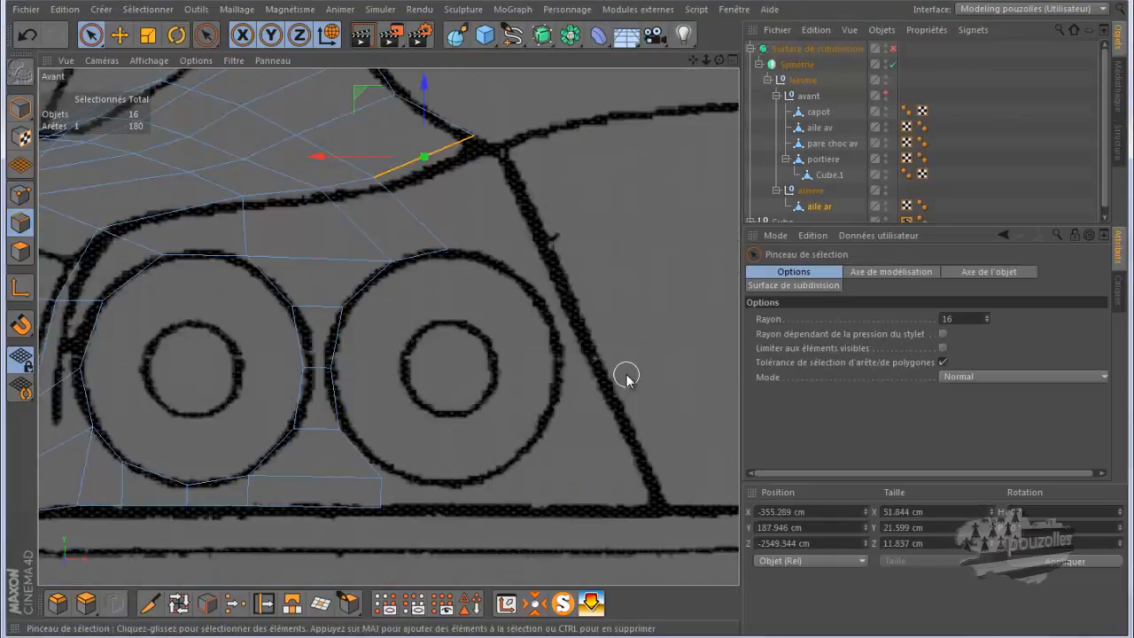
drag(426, 79, 469, 175)
drag(331, 251, 399, 250)
drag(490, 189, 490, 172)
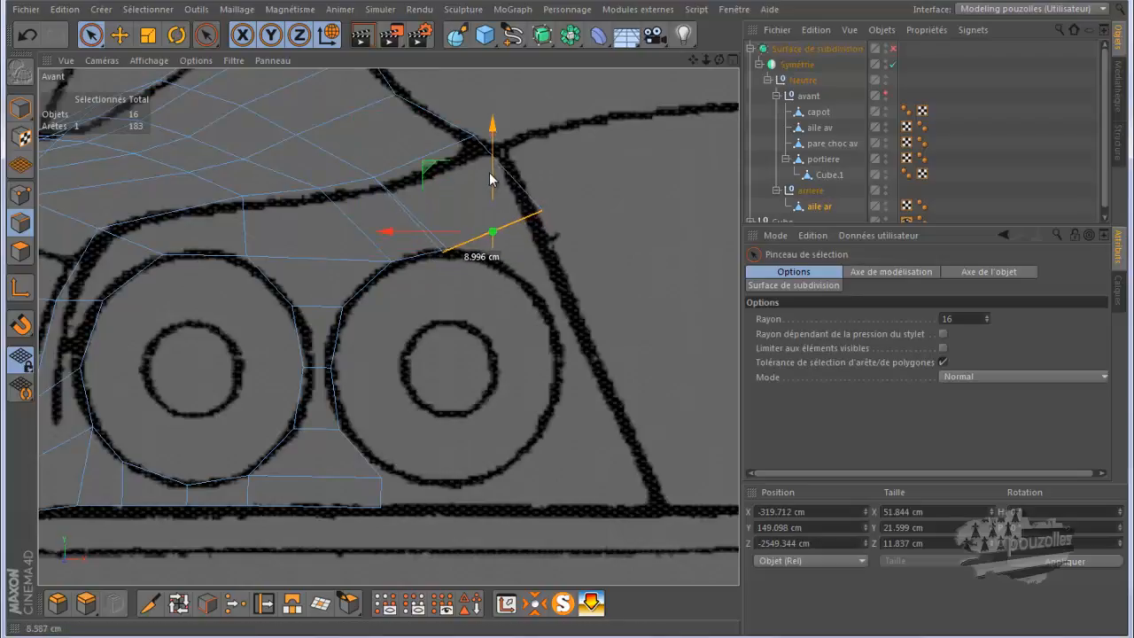
- Weld the new edge's end point to the existing point at the top of the second light
click(20, 195)
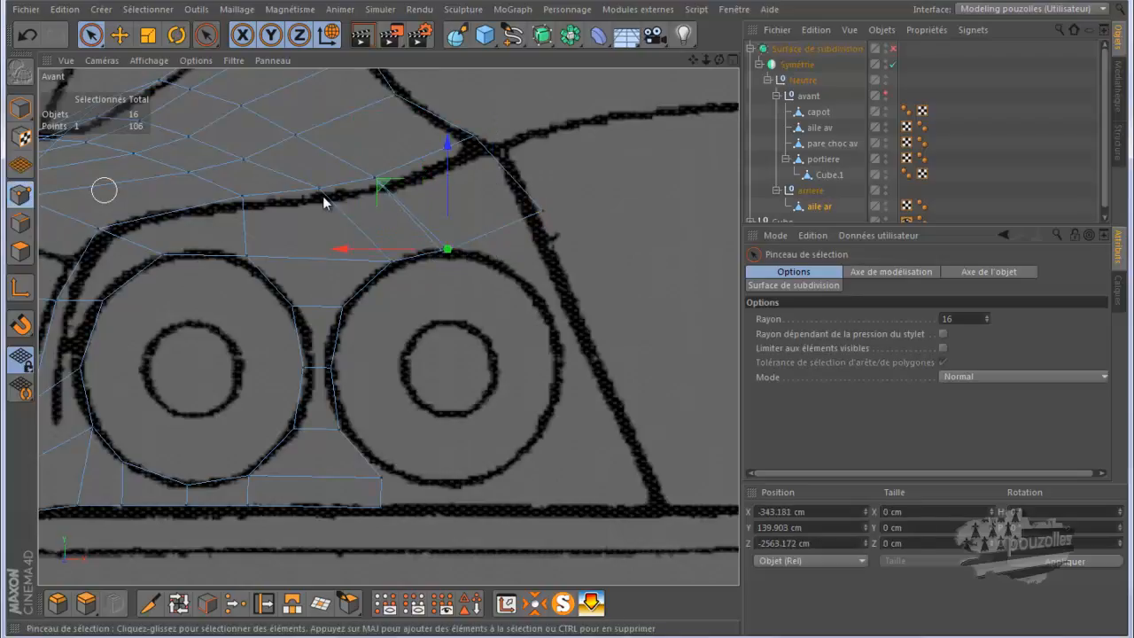
click(442, 250)
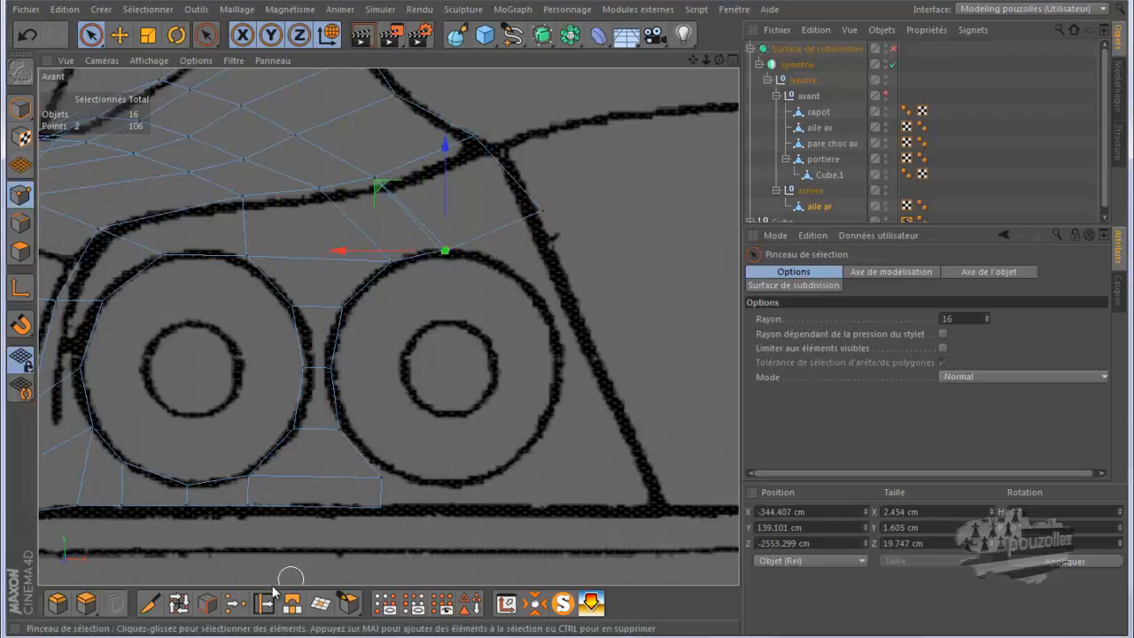
click(235, 603)
scroll(465, 273, up, 1)
scroll(465, 272, up, 2)
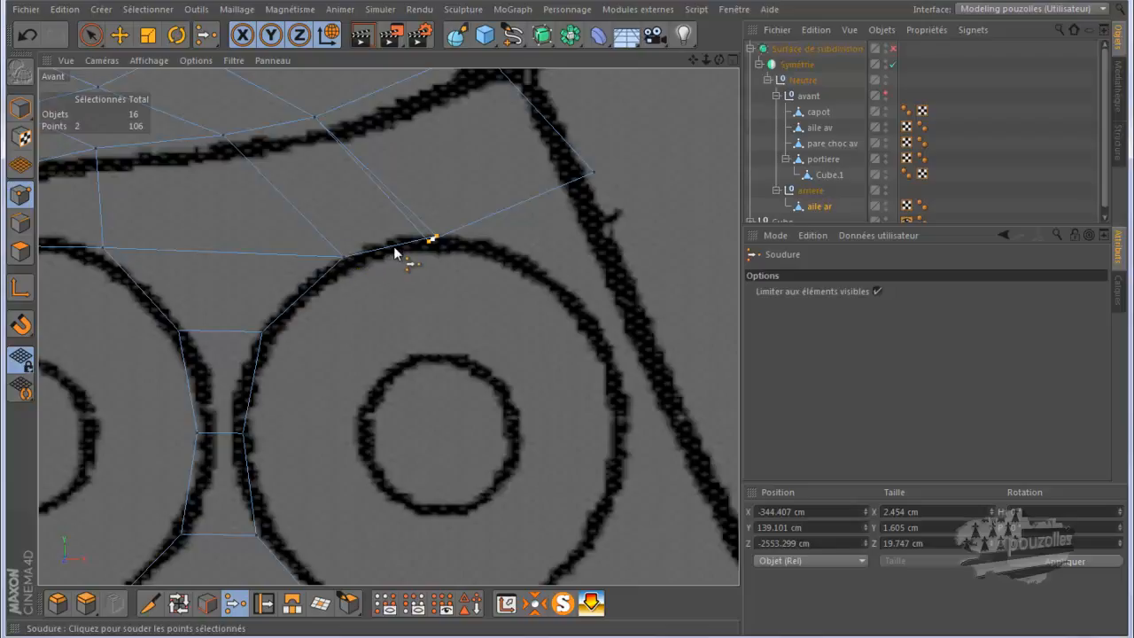
click(437, 241)
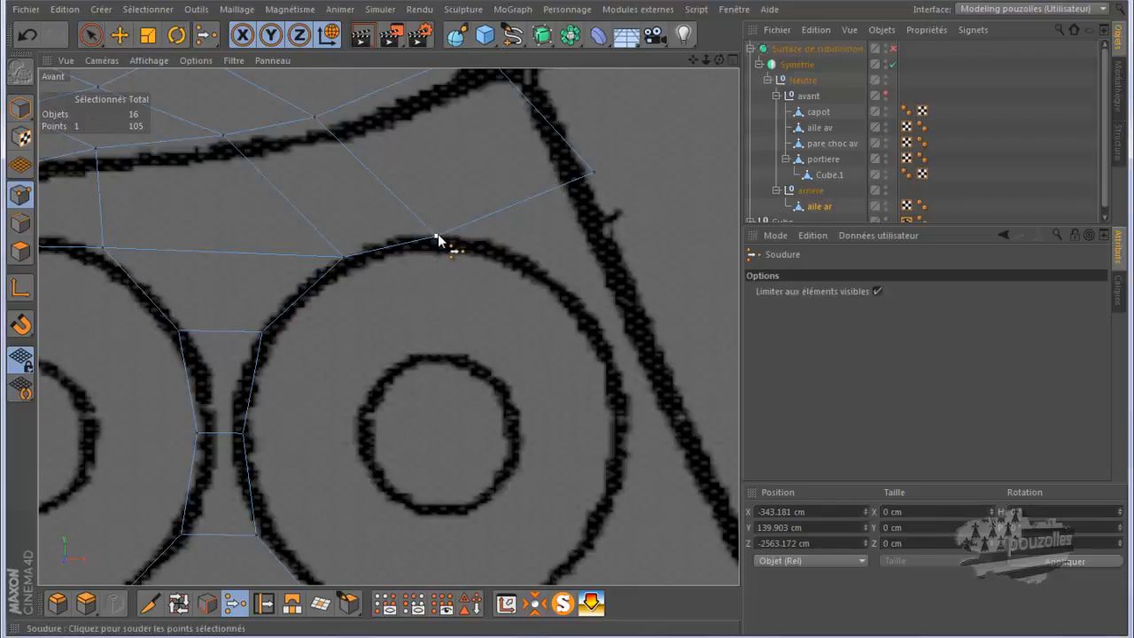
- Move the new panel's free corner point about 12 cm down and 5 cm sideways onto the blueprint's slanted panel line
click(89, 36)
click(588, 173)
drag(694, 61, 653, 116)
drag(498, 165, 474, 207)
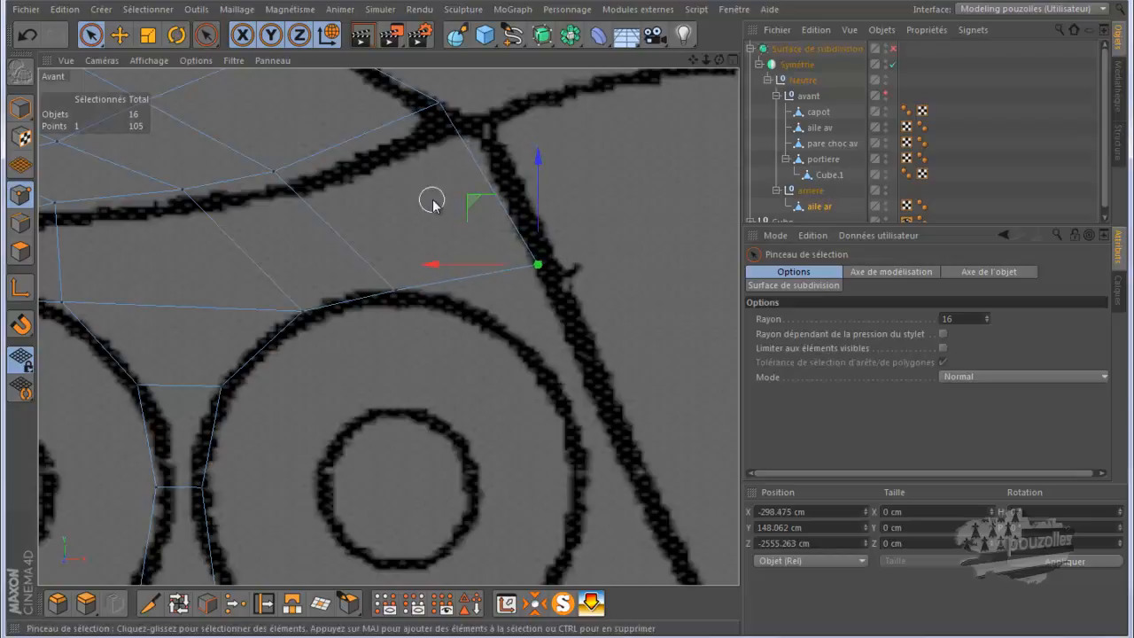
- In the front view, lower the fender's points above the two lights onto the blueprint's crease line, moving the corner point about 5 cm down
scroll(431, 198, down, 3)
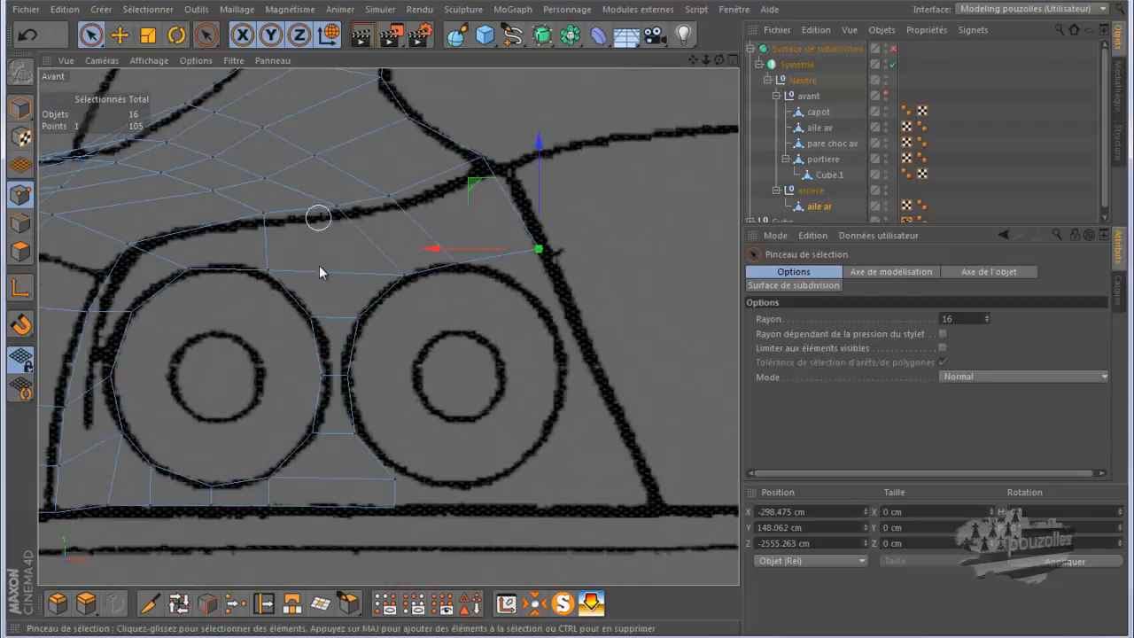
middle_click(346, 330)
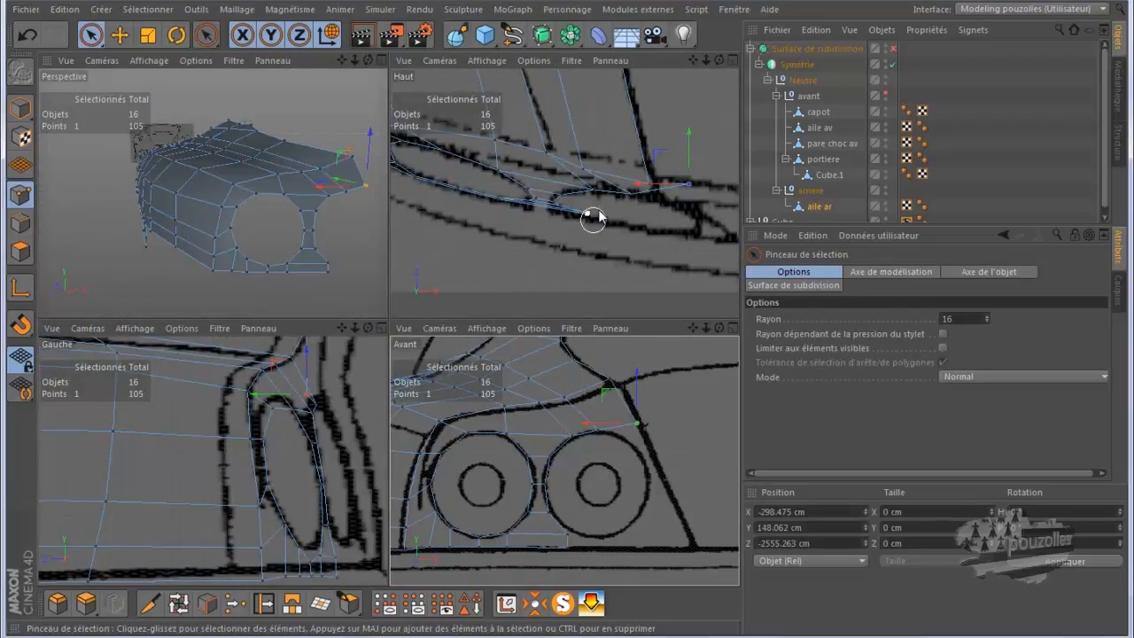
middle_click(572, 400)
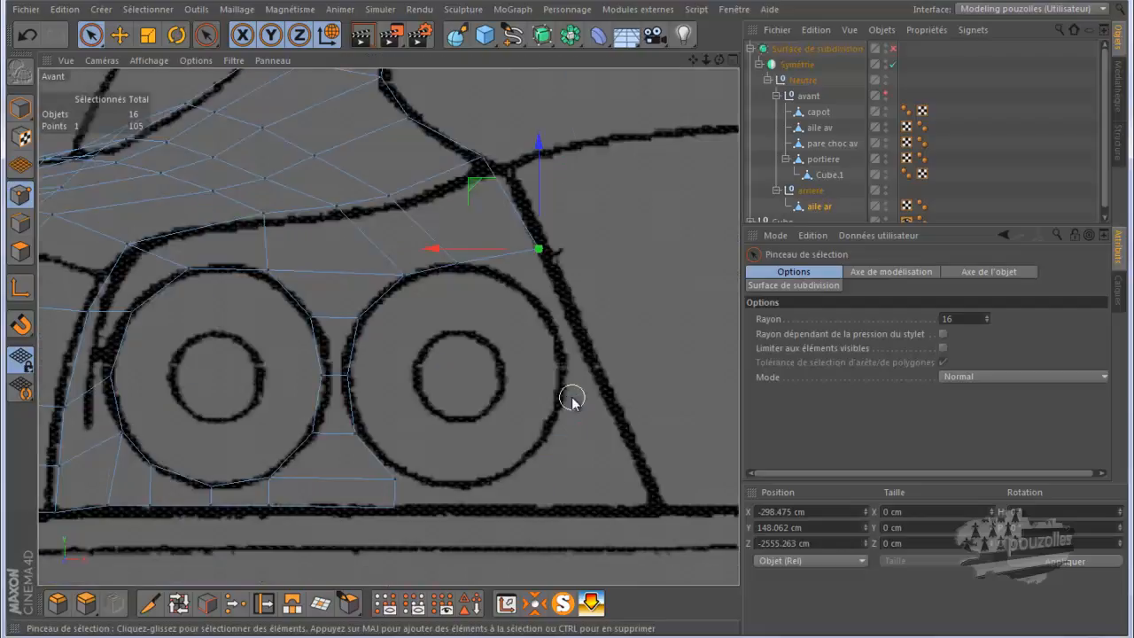
click(337, 208)
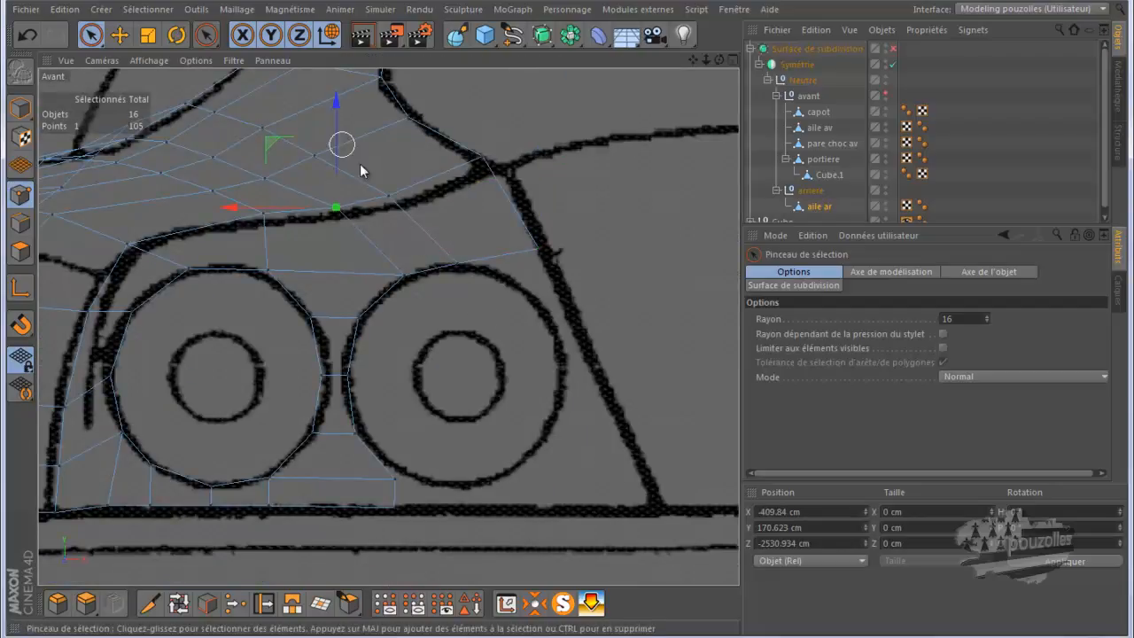
drag(390, 134, 390, 141)
click(479, 156)
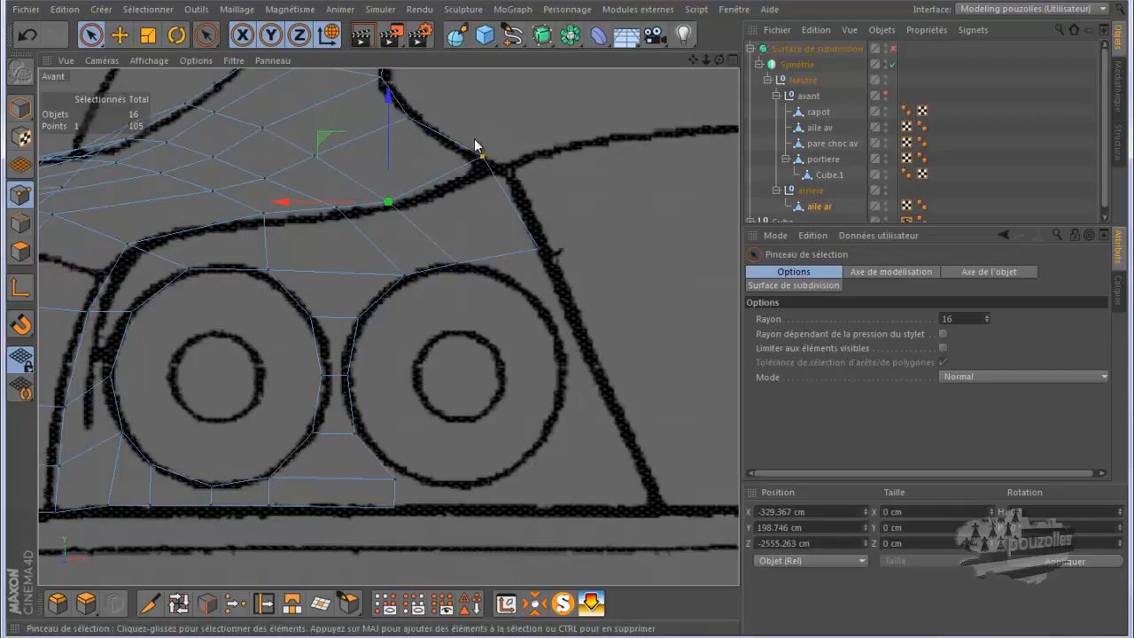
drag(481, 112, 480, 120)
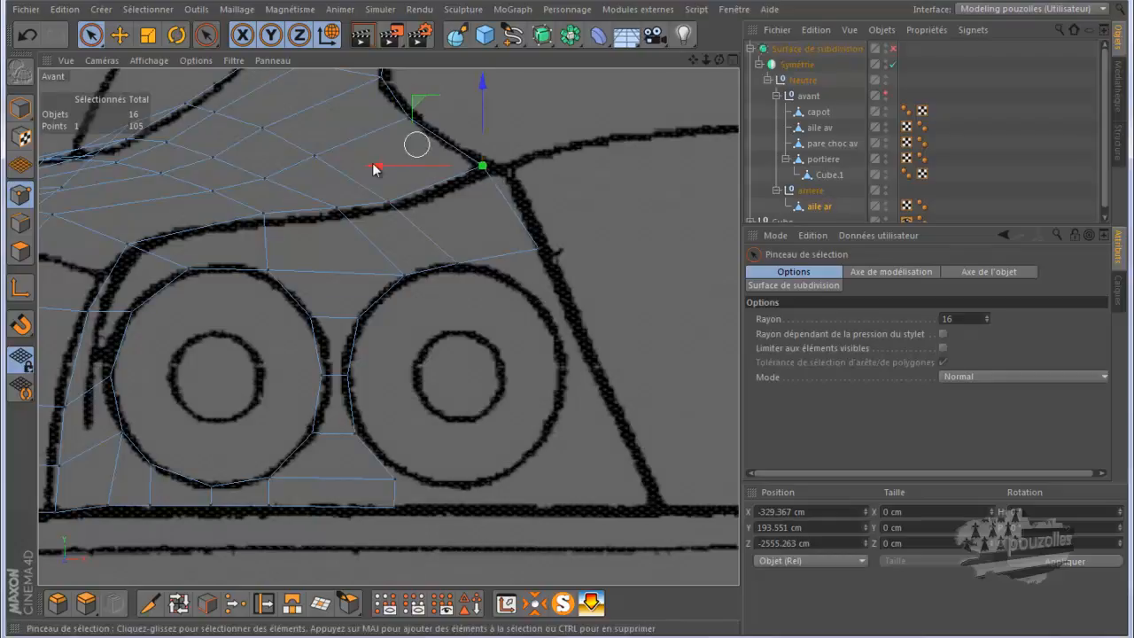
click(268, 210)
drag(263, 169, 264, 175)
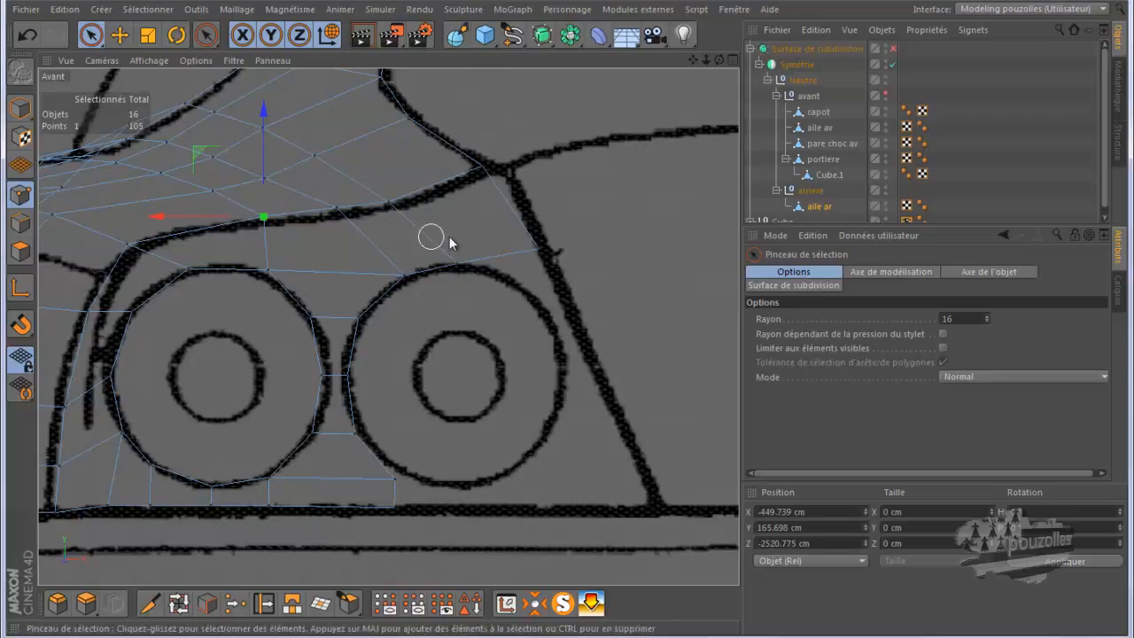
- Shift the crease's corner point and the outline point above it toward the car's centre onto the blueprint, the upper one by about 2.6 cm
click(482, 166)
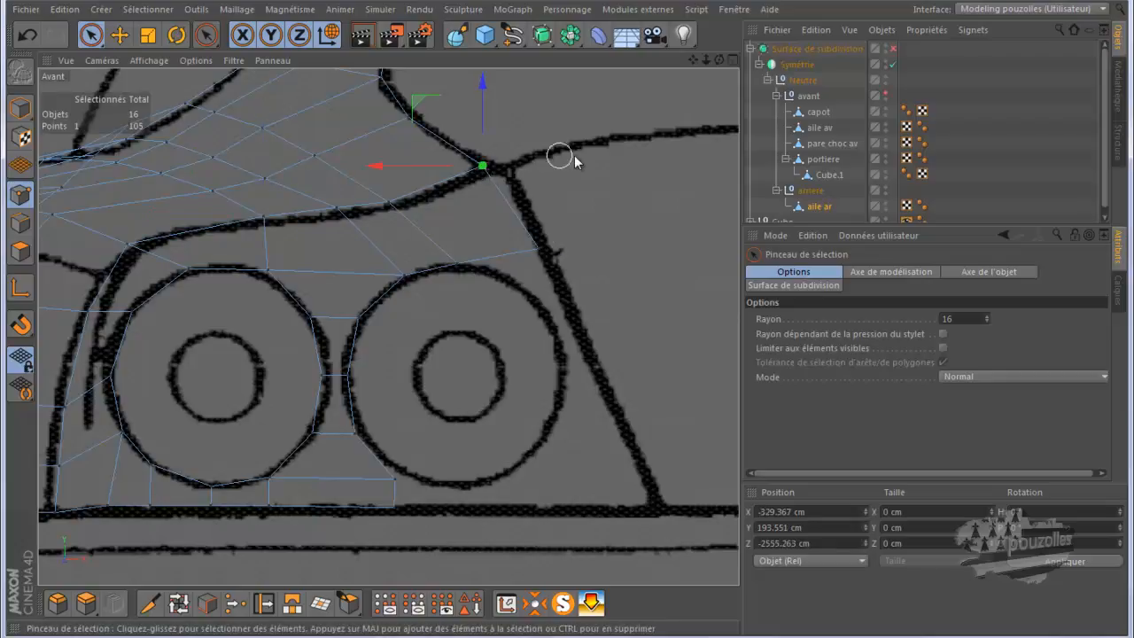
drag(421, 165, 426, 171)
click(408, 118)
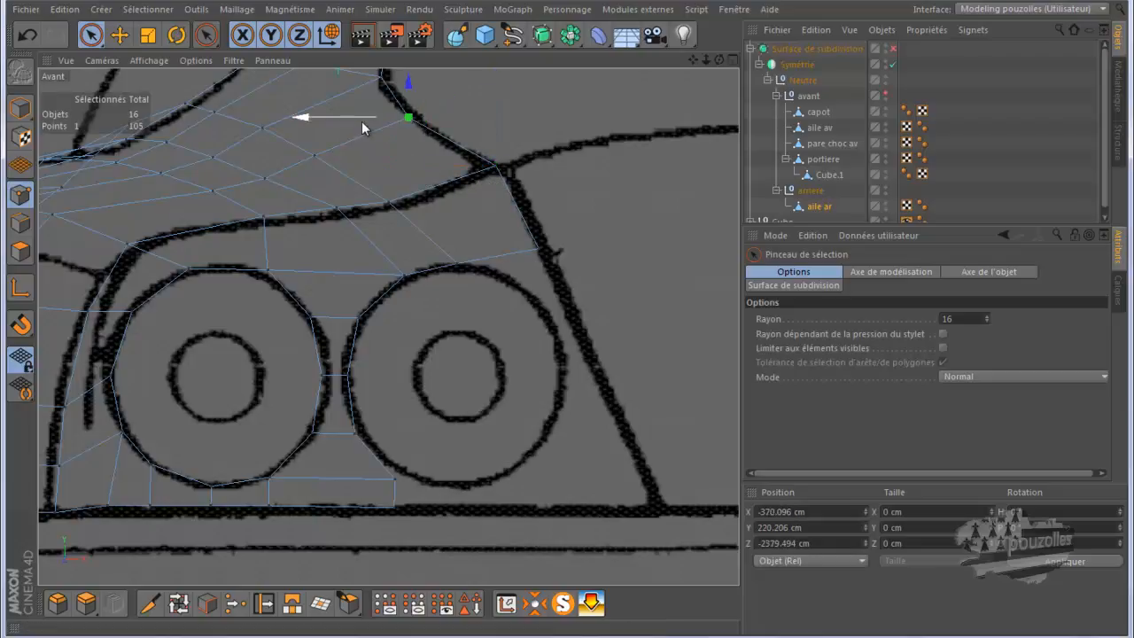
drag(351, 125, 357, 125)
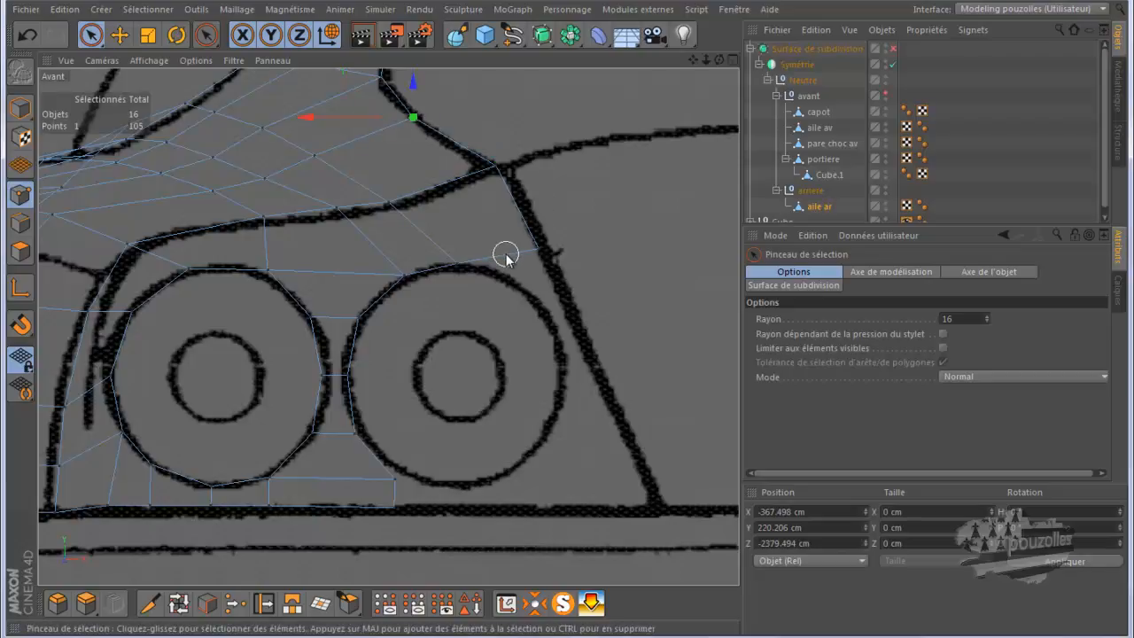
- Move the free corner point on the slanted panel line about 14 cm rearward in depth, using the top and left views
middle_click(493, 349)
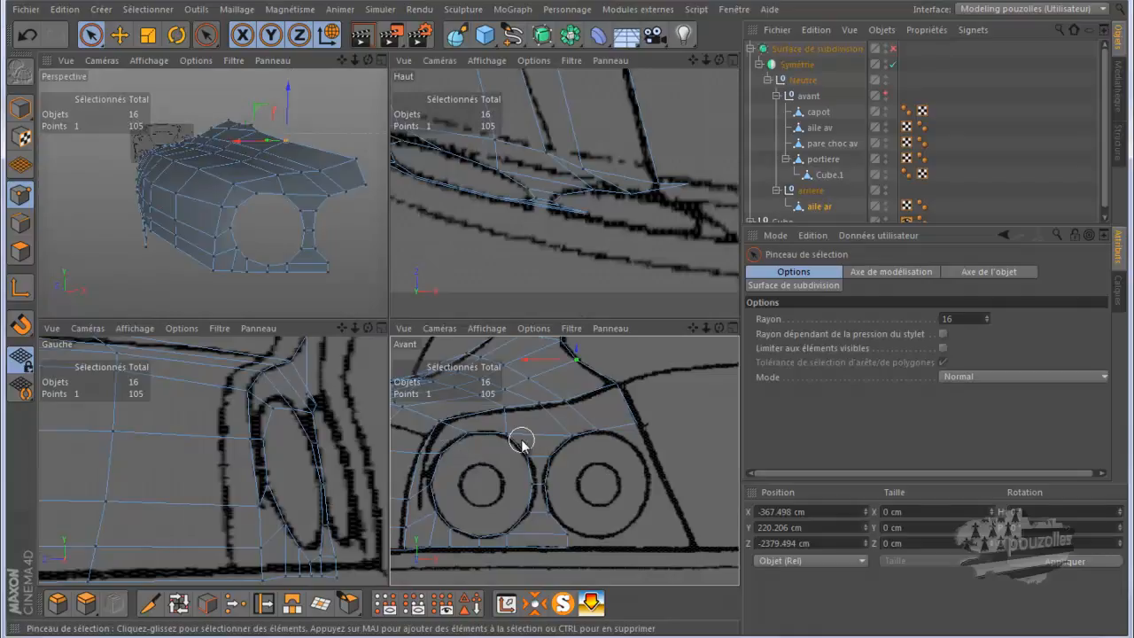
click(632, 423)
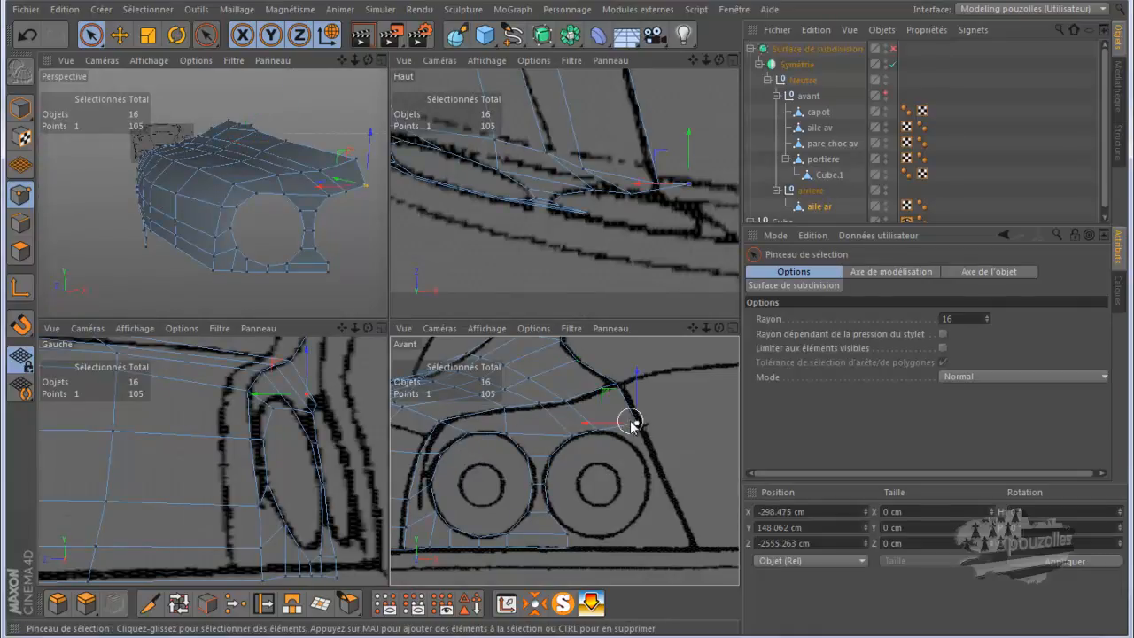
middle_click(694, 188)
drag(647, 202, 642, 257)
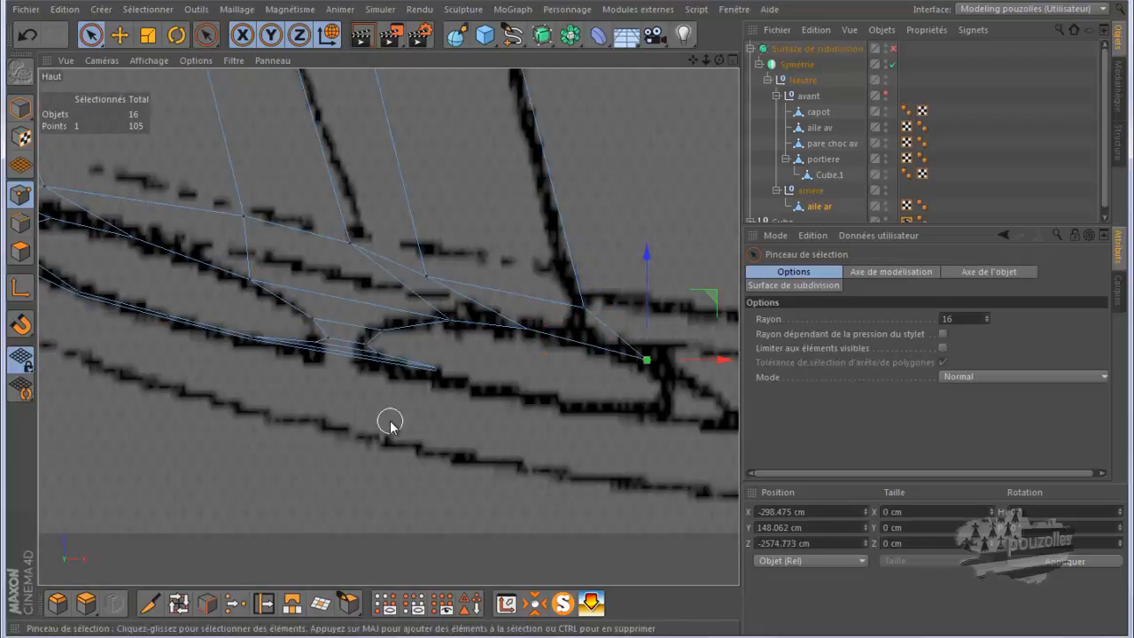
middle_click(391, 423)
middle_click(317, 433)
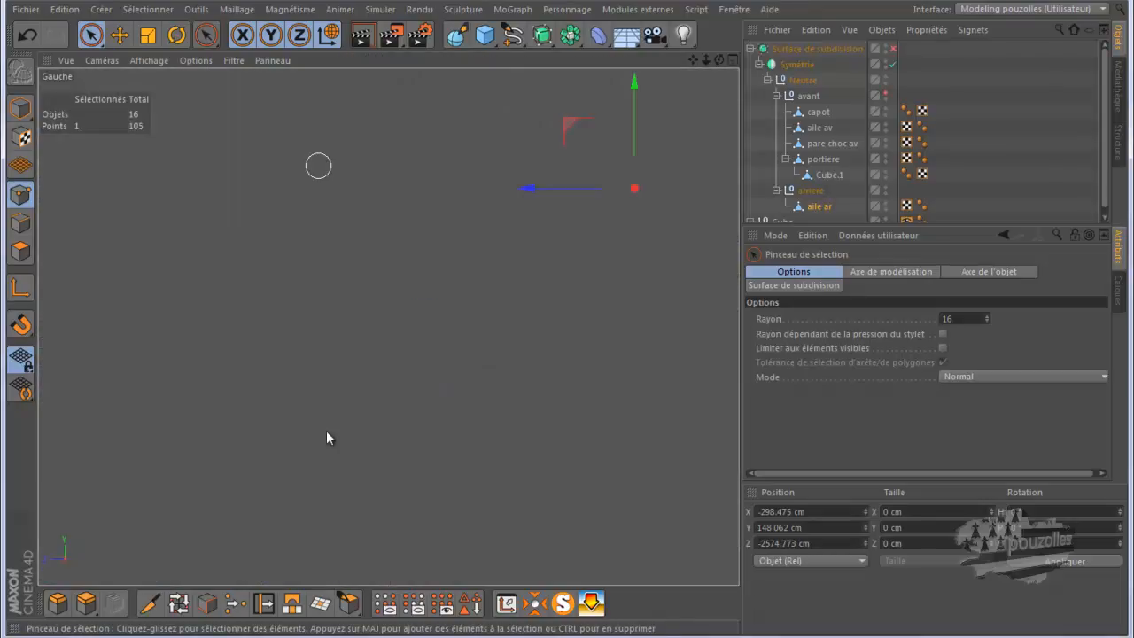
drag(572, 188, 561, 189)
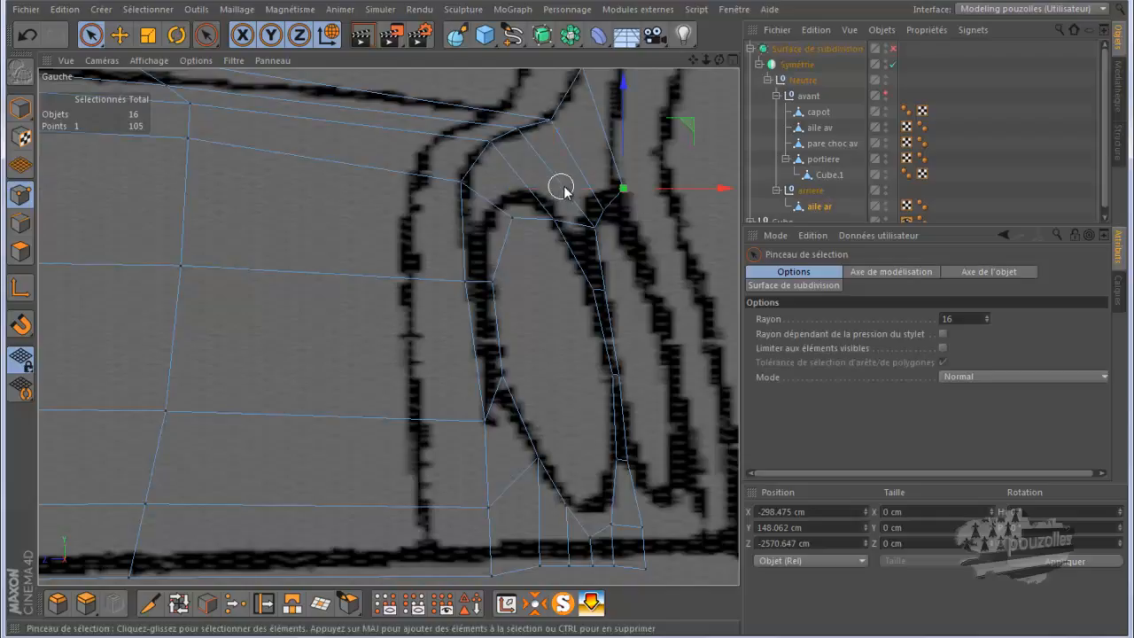
drag(671, 190, 662, 195)
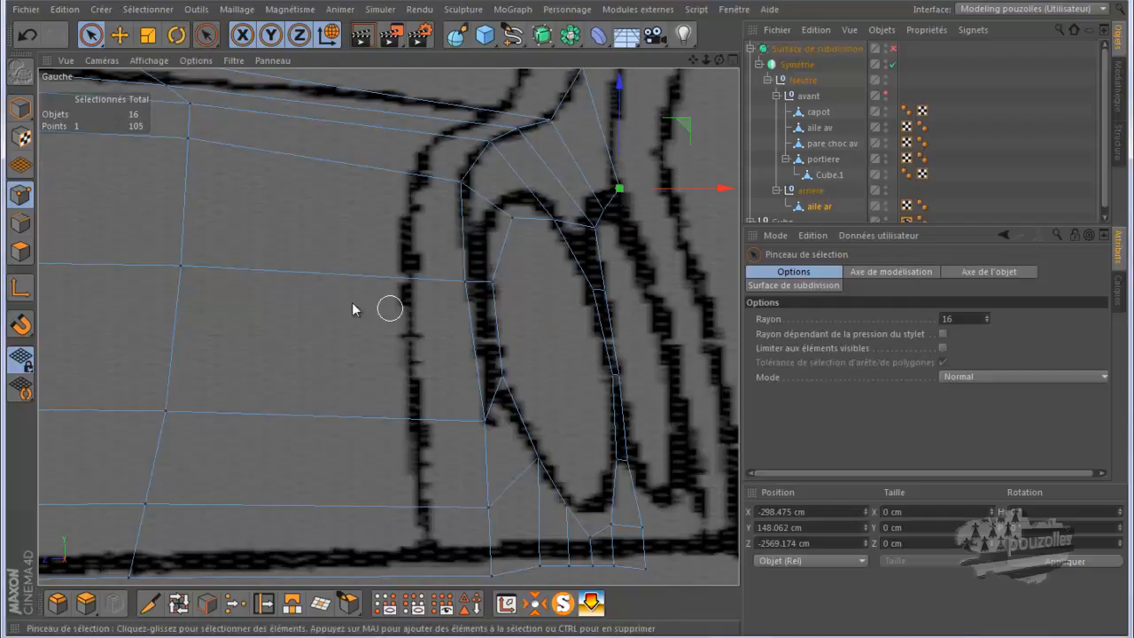
- Inspect the rear corner in perspective and move the panel-line corner point about 7 cm further rearward in the top view
middle_click(318, 300)
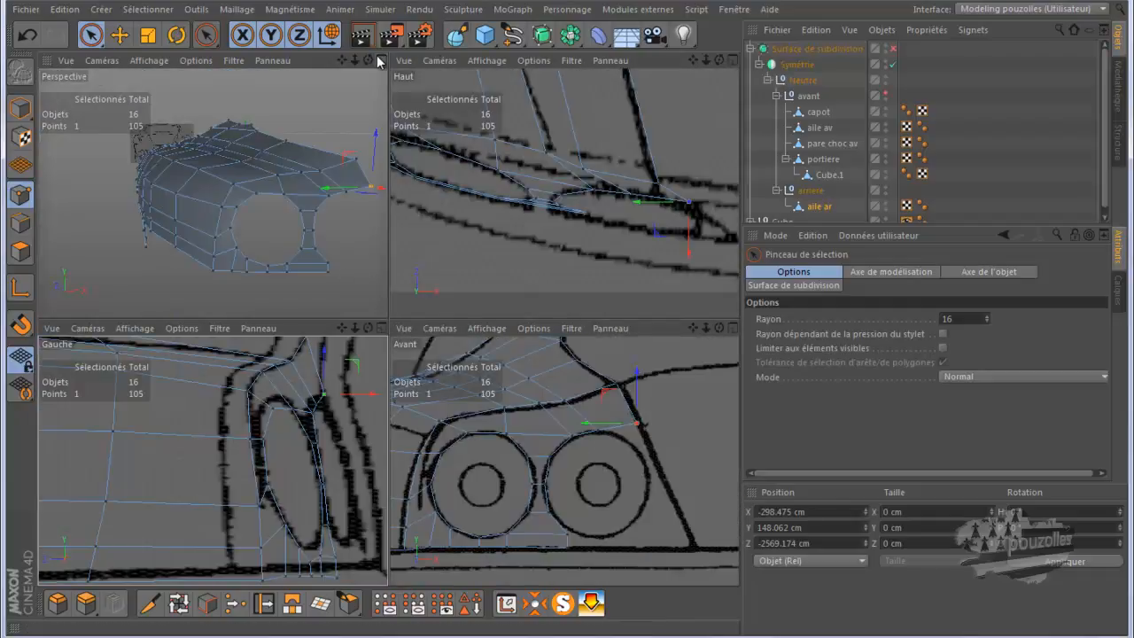
drag(391, 326, 338, 138)
click(337, 185)
alt+right_drag(194, 113, 313, 103)
mouse_move(368, 61)
mouse_down()
mouse_move(388, 316)
mouse_move(355, 365)
mouse_up()
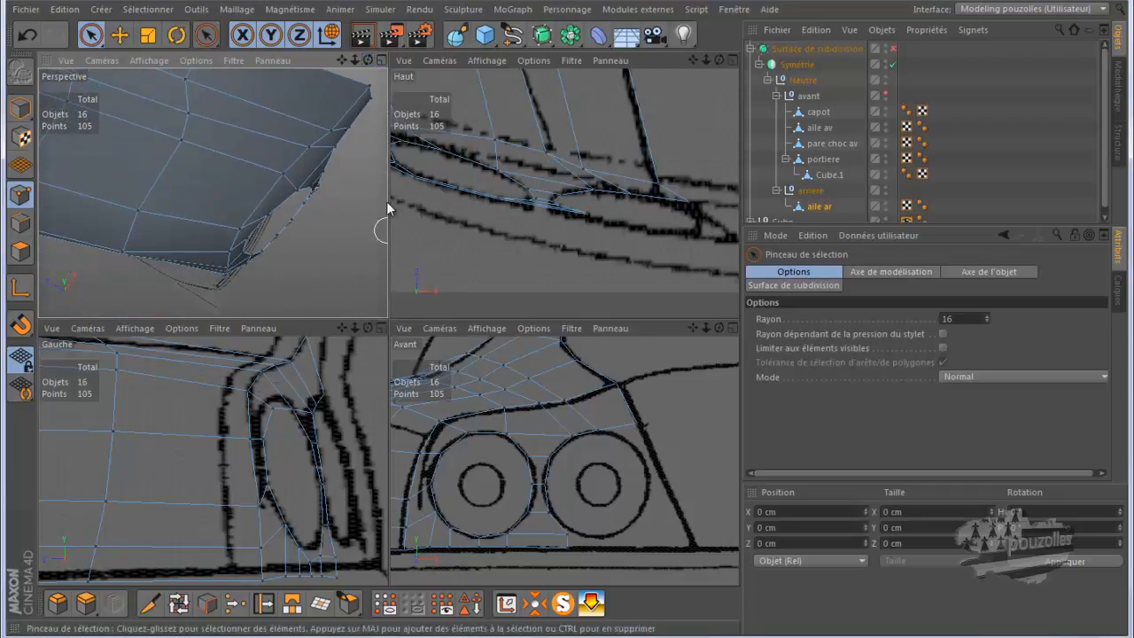
click(372, 105)
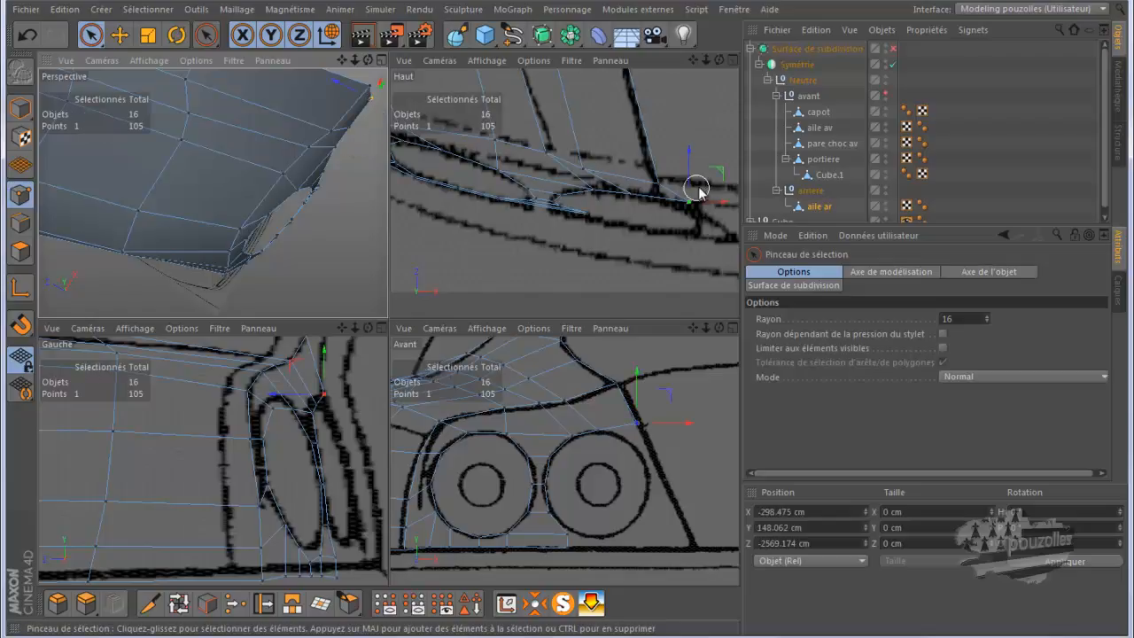
drag(687, 164, 686, 180)
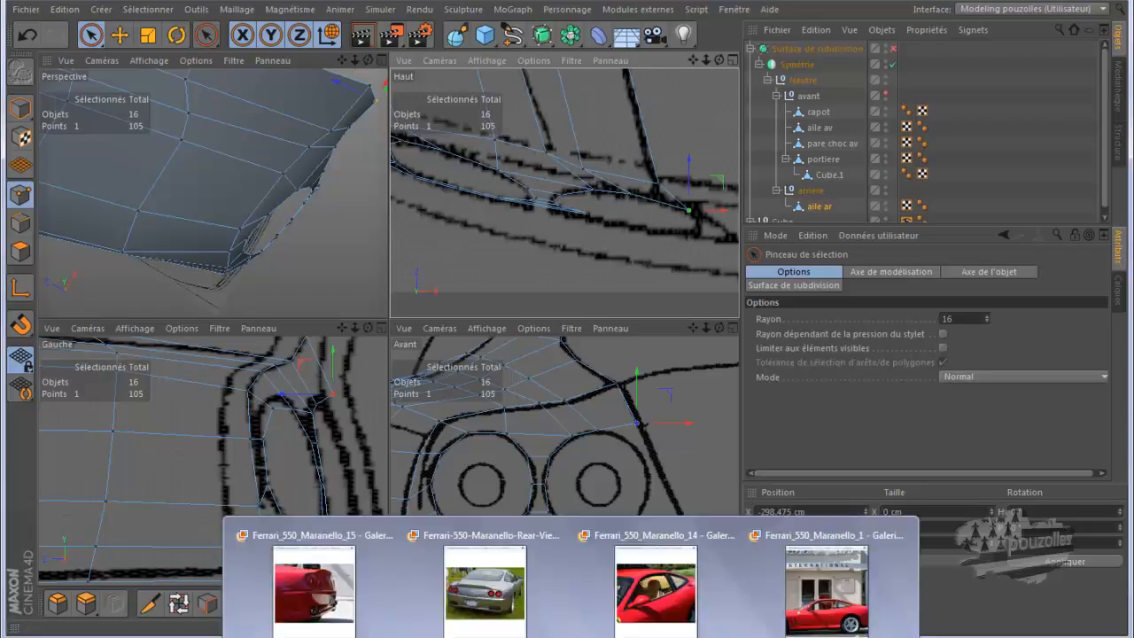
click(608, 625)
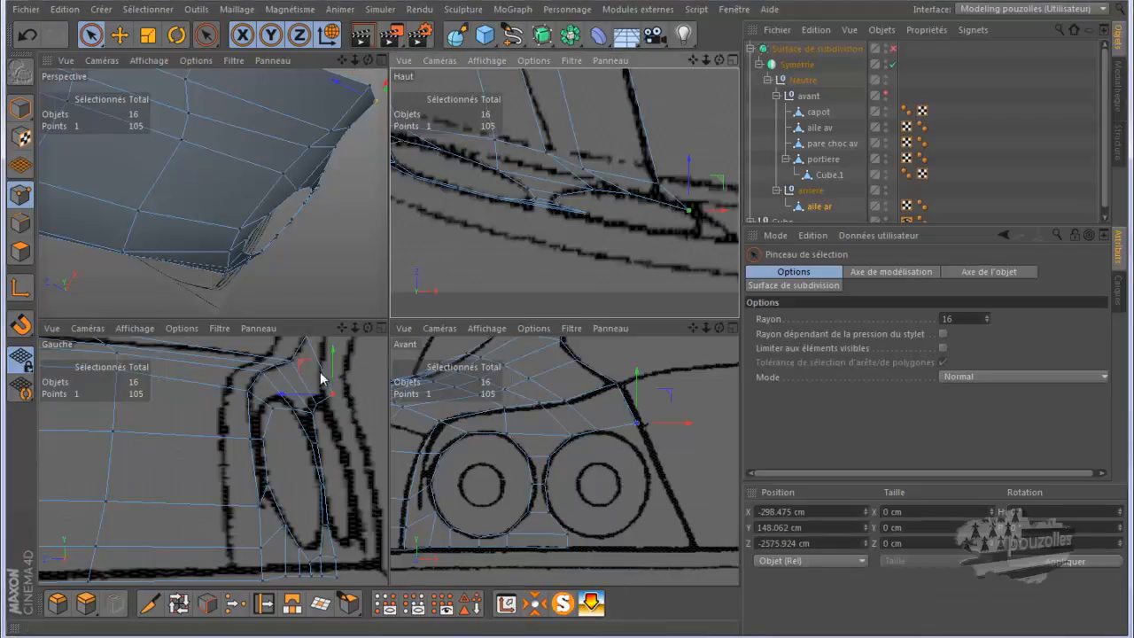
- In the front view, extrude the edge above the second light about 29 cm downward and 15 cm toward the car's centre
click(19, 226)
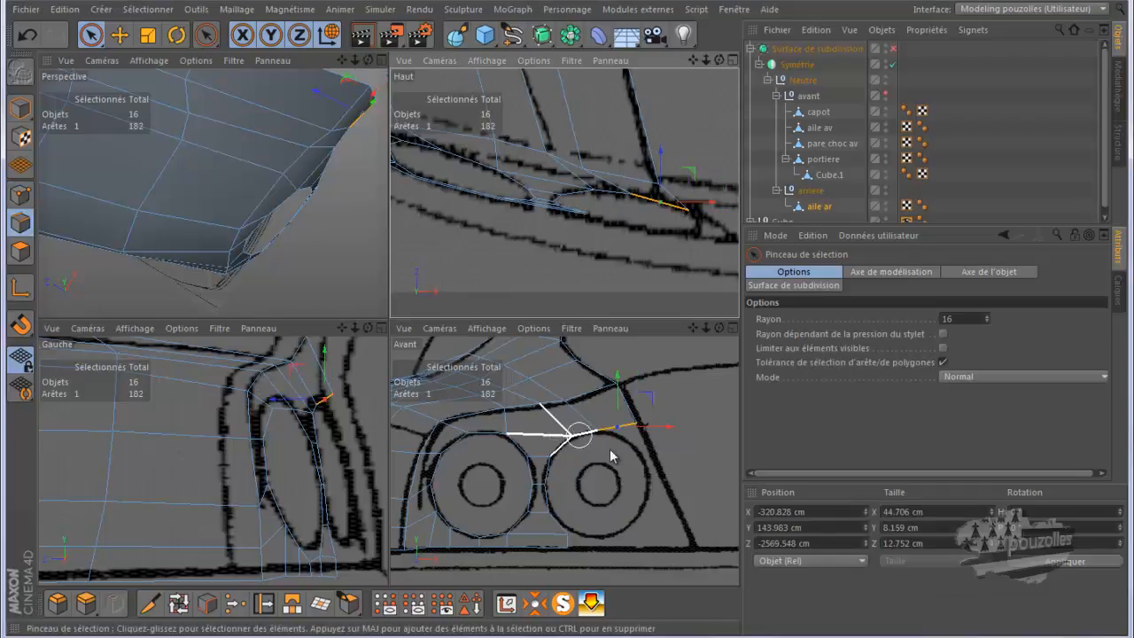
middle_click(629, 474)
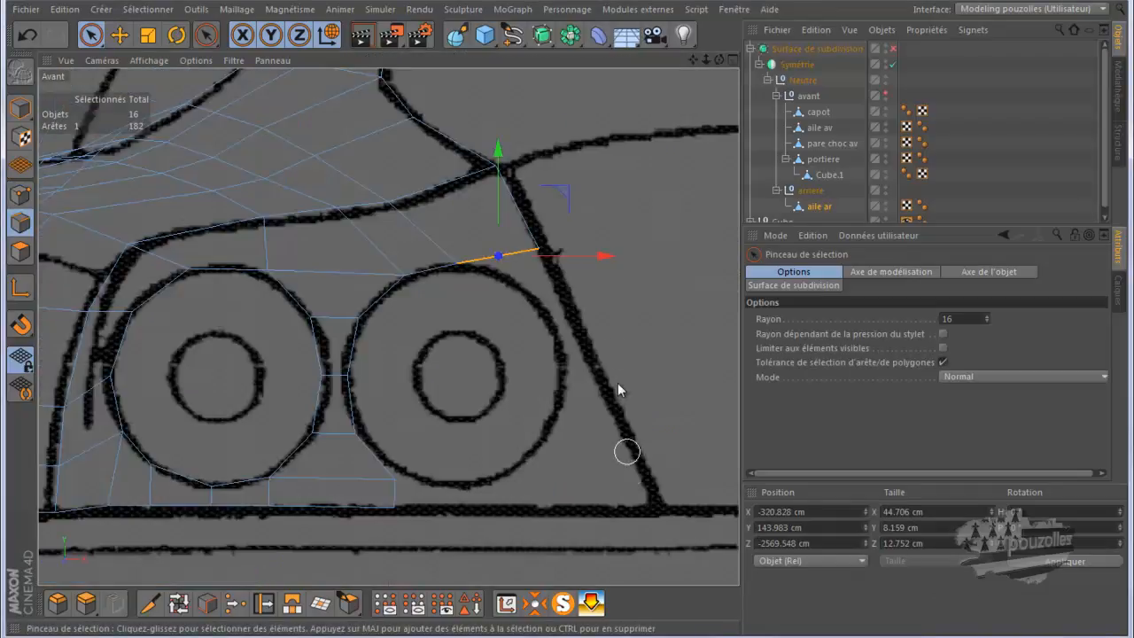
ctrl+drag(499, 152, 521, 212)
drag(410, 312, 437, 311)
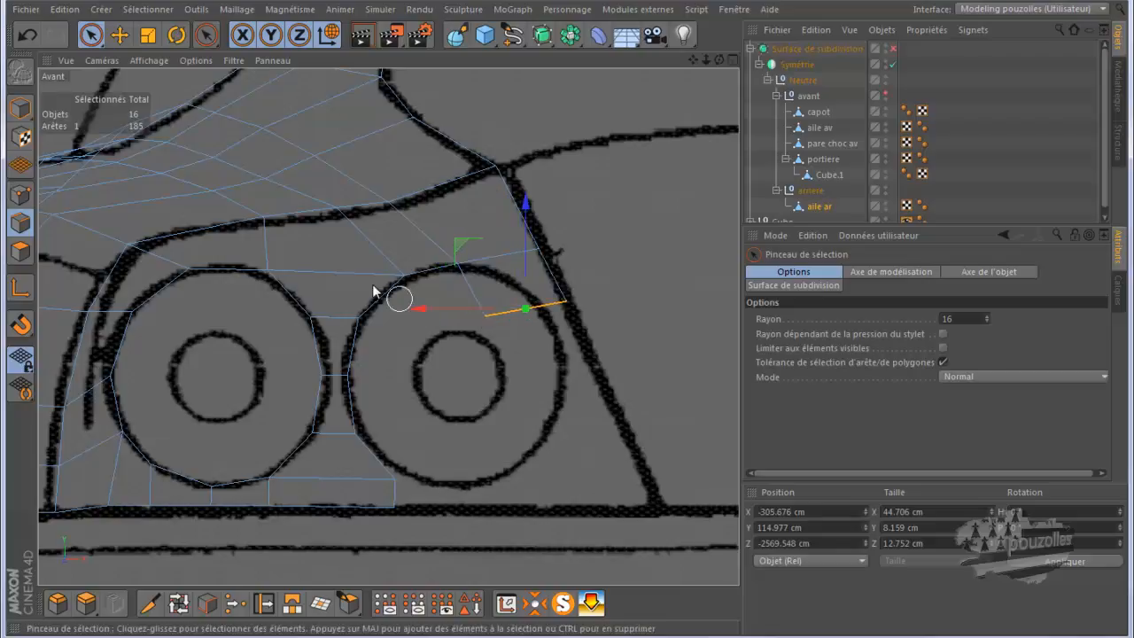
- Fit the new edge's light-side point and the light's top point to the second light's outline, and raise the panel-line corner about 6 cm
click(20, 194)
click(567, 305)
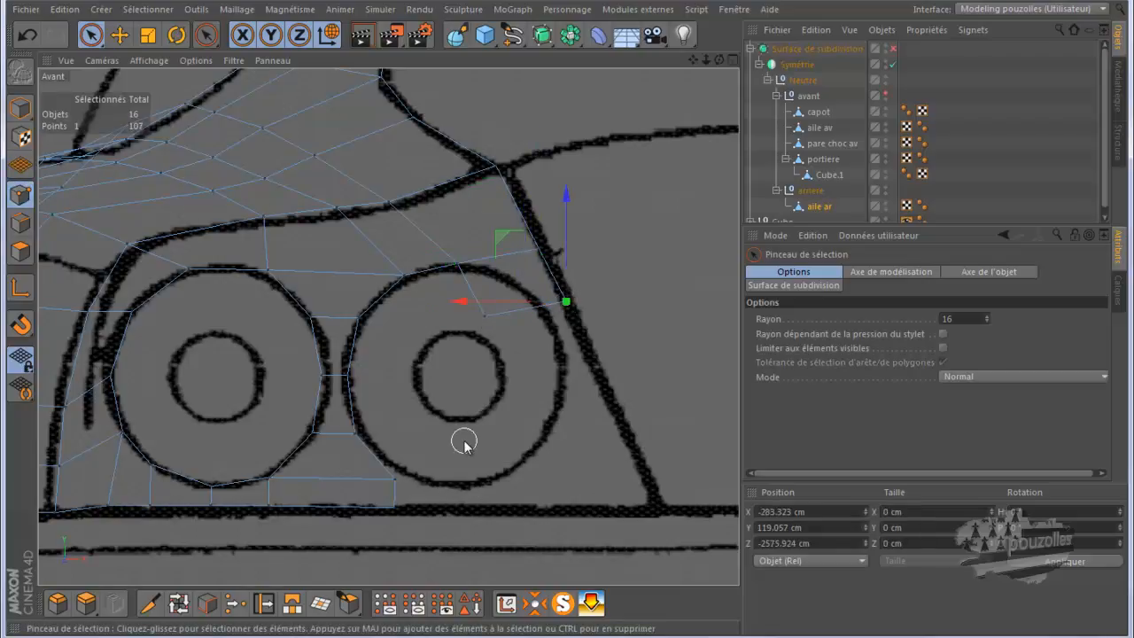
click(485, 317)
drag(411, 317, 462, 321)
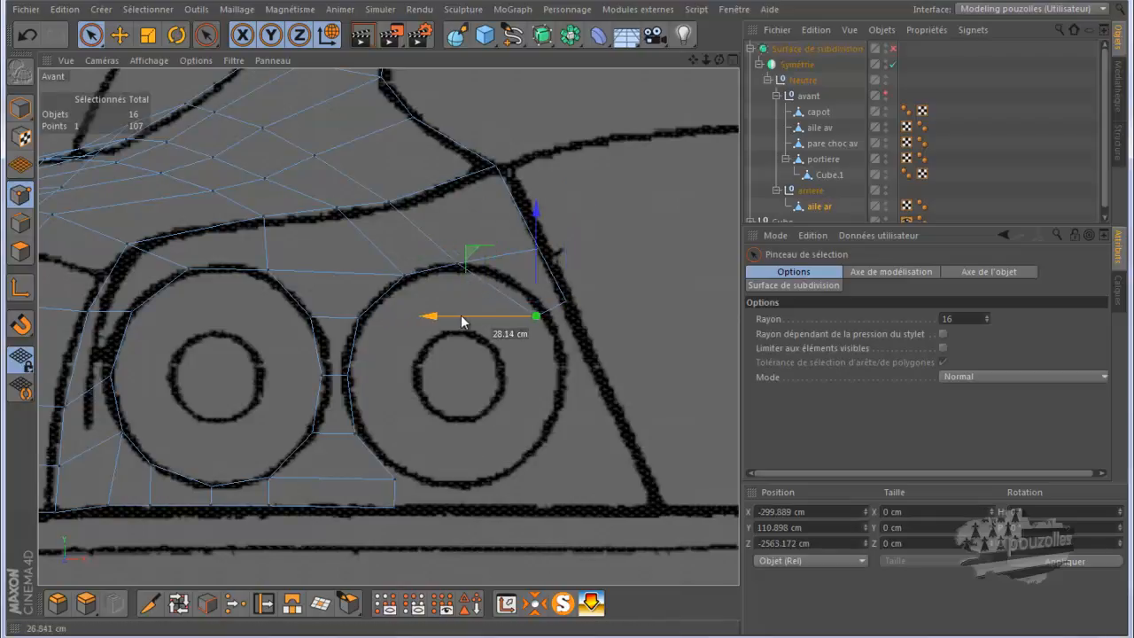
drag(469, 257, 467, 240)
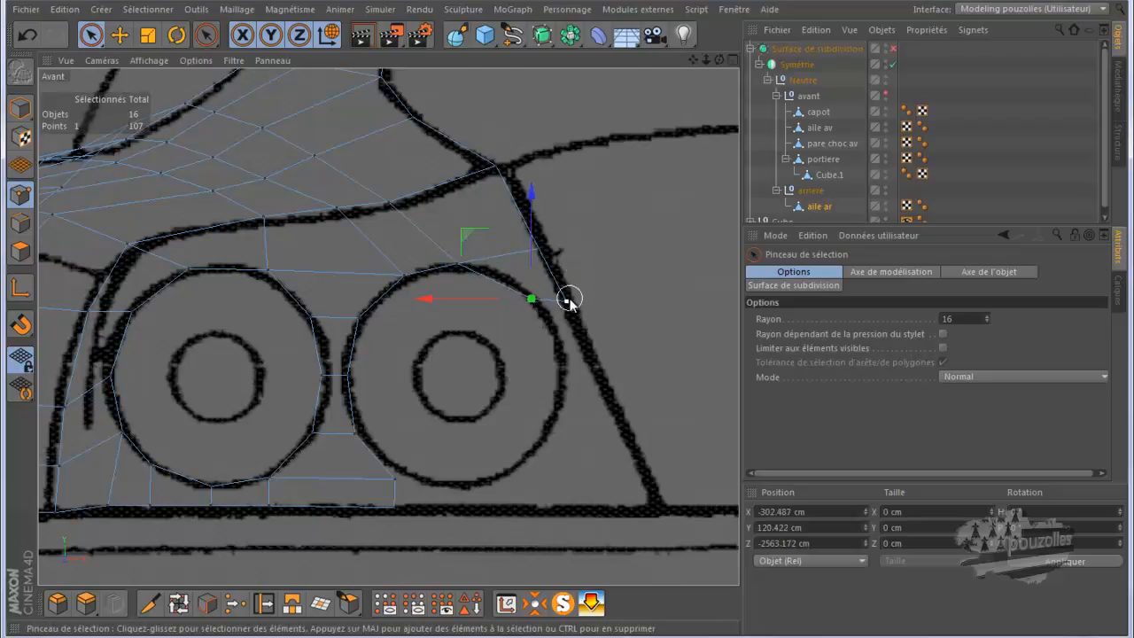
drag(502, 240, 499, 234)
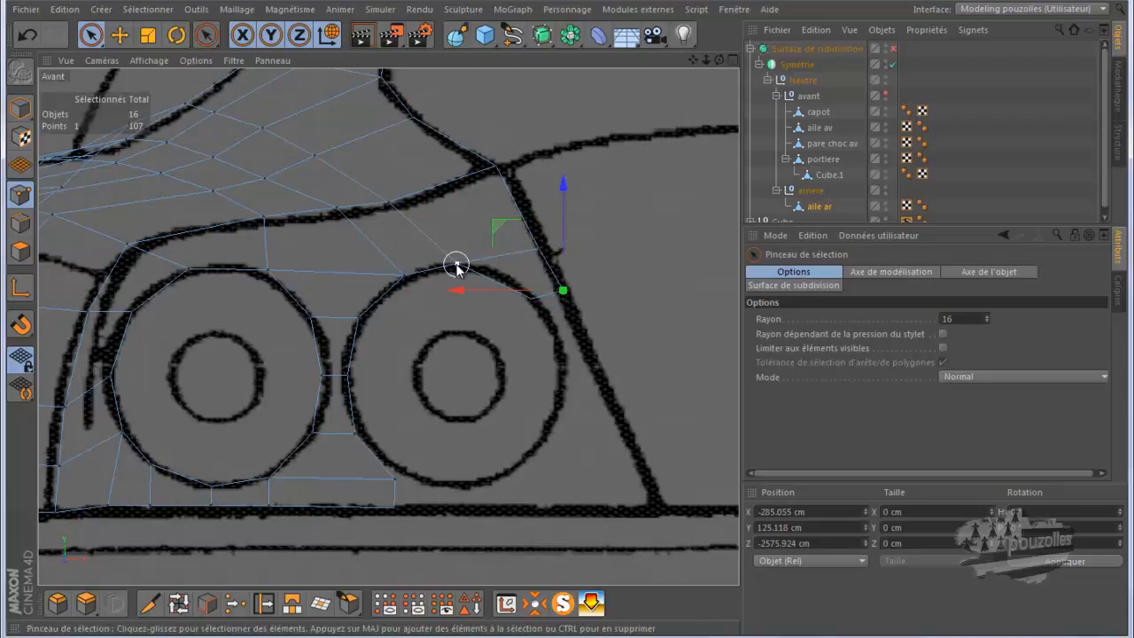
drag(397, 212, 398, 211)
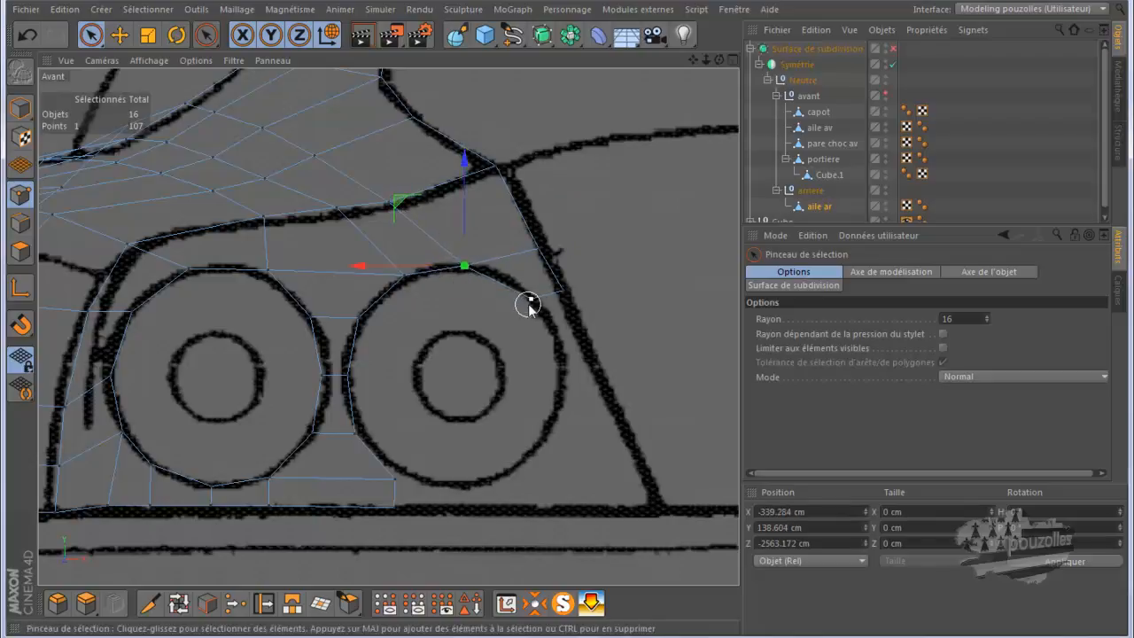
- In the left view, move the new edge's two points about 3 cm rearward and the panel-line point above them about 6 cm forward
shift+click(565, 292)
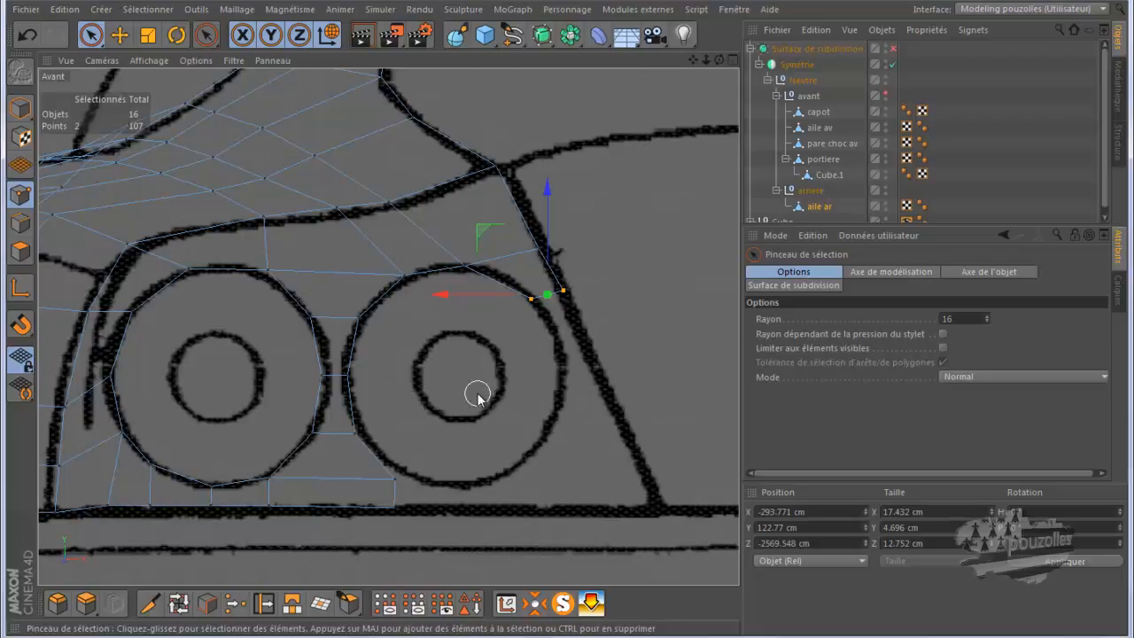
middle_click(478, 395)
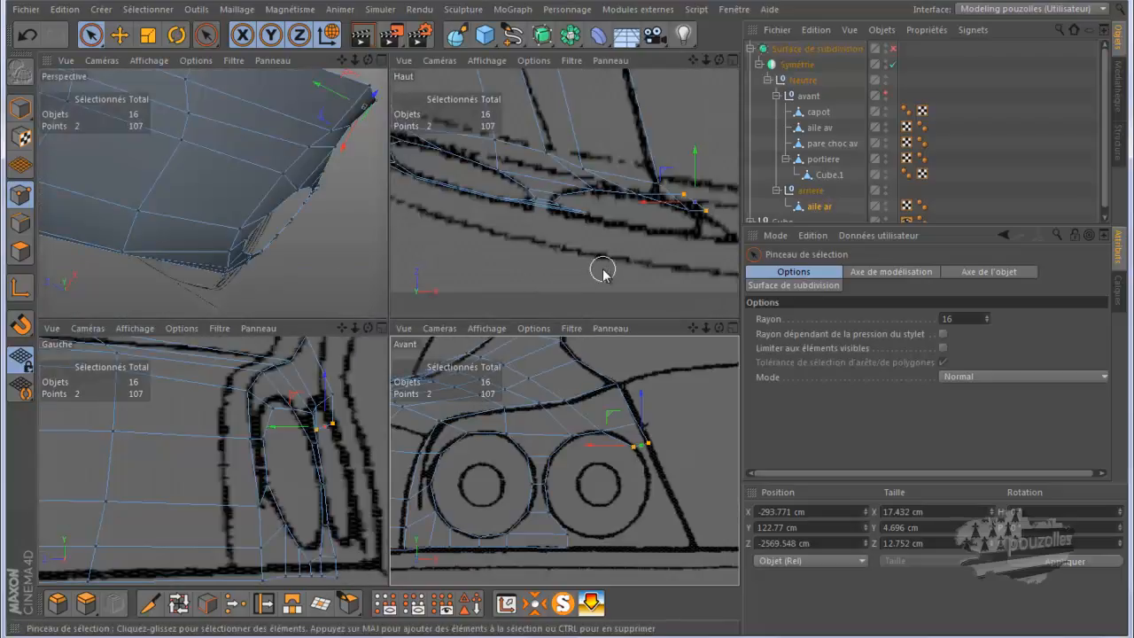
middle_click(372, 405)
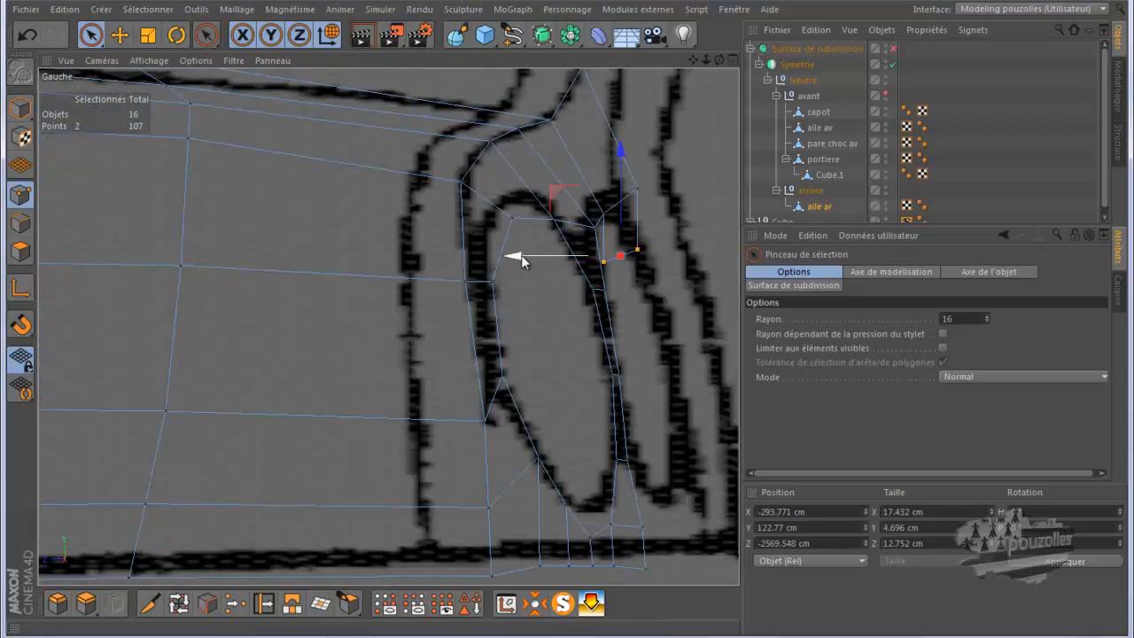
drag(523, 257, 531, 266)
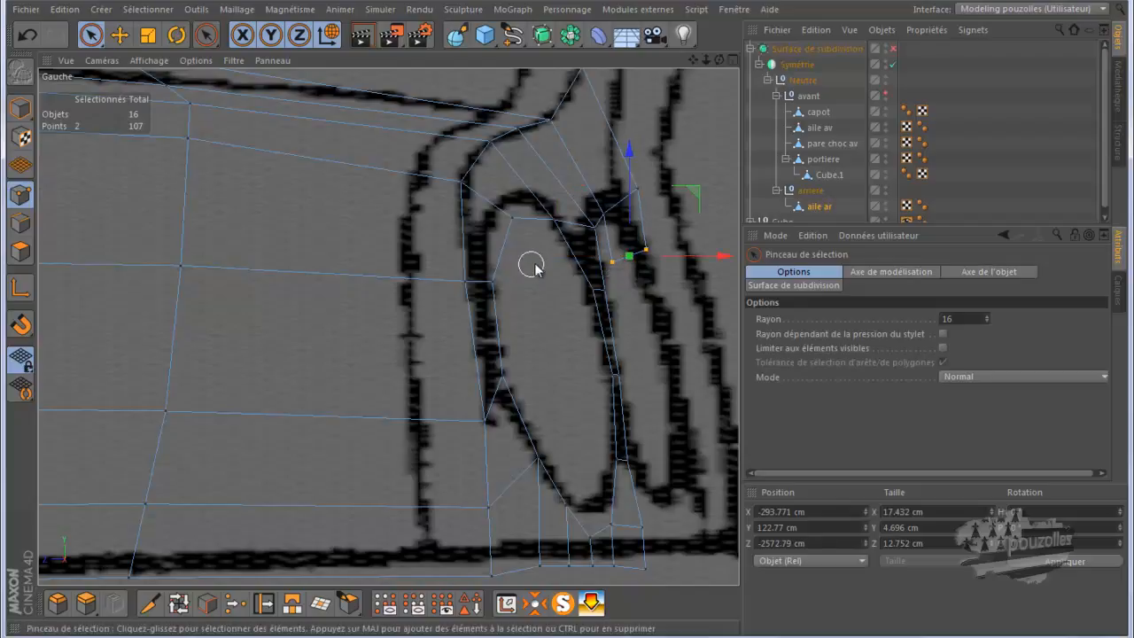
click(638, 193)
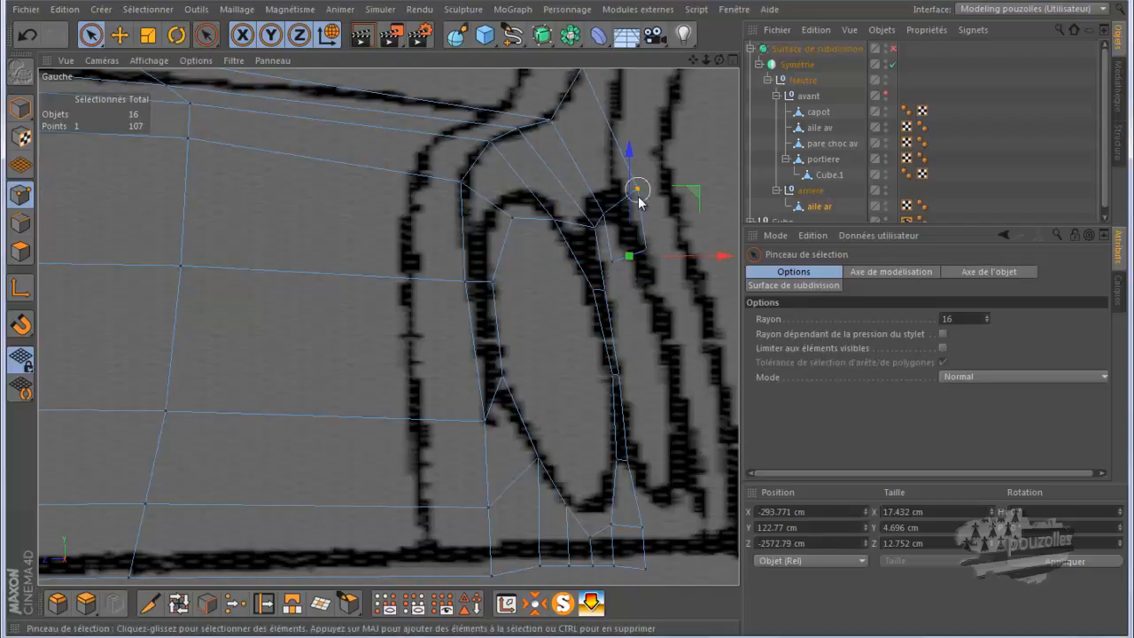
drag(671, 187, 637, 213)
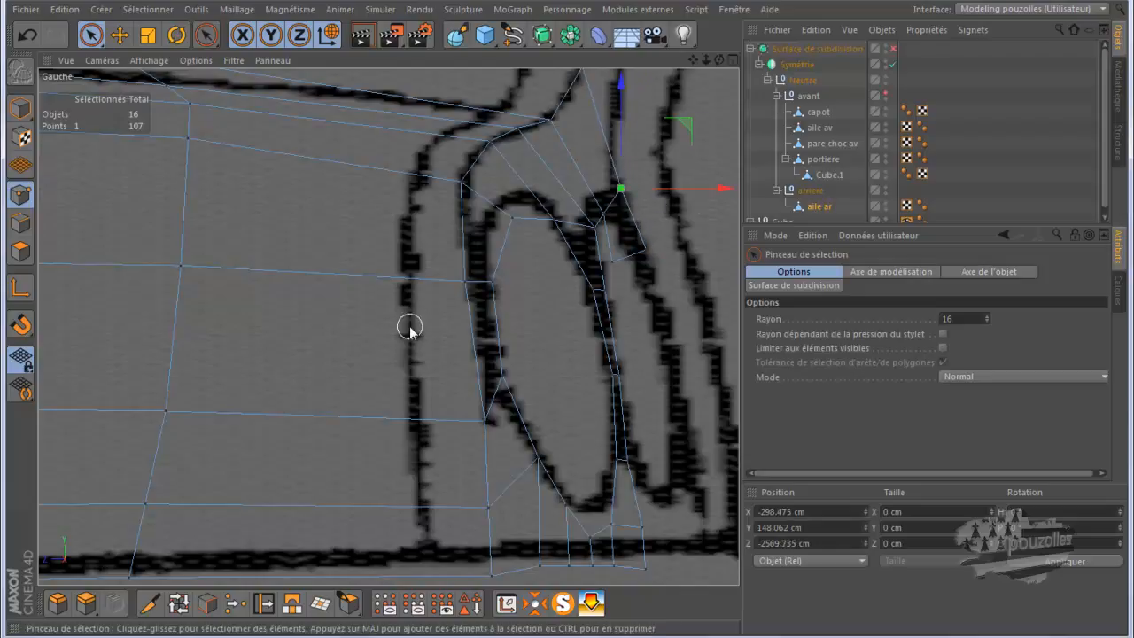
- Undo the panel-line point's last forward move and shift the second light's top point and the new edge's two points rearward in the left view
key(ctrl+z)
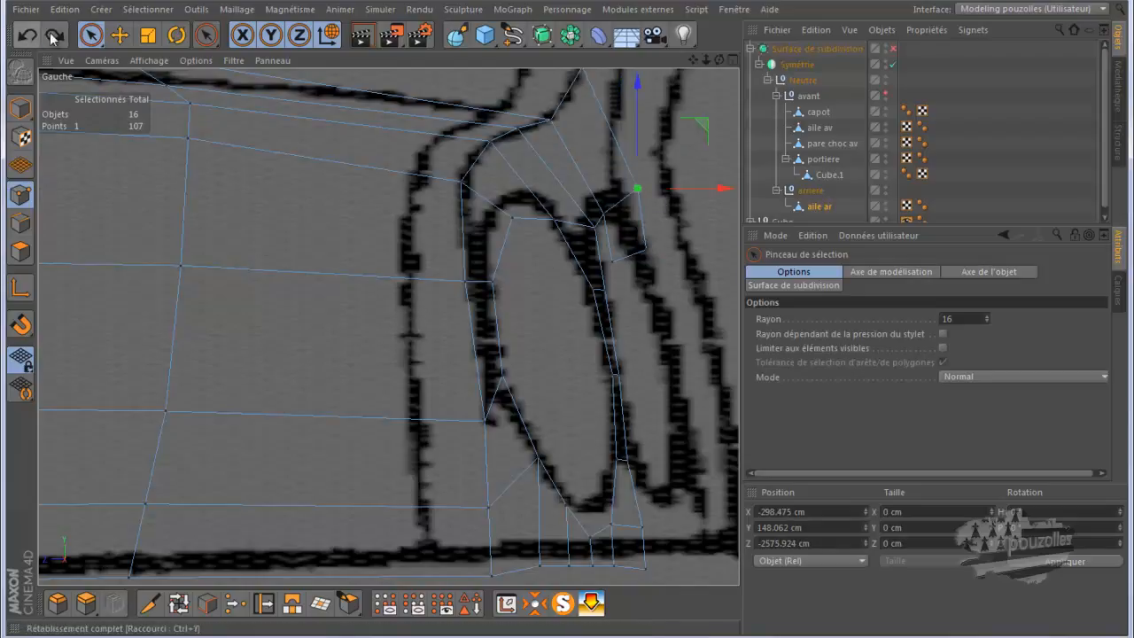
click(654, 243)
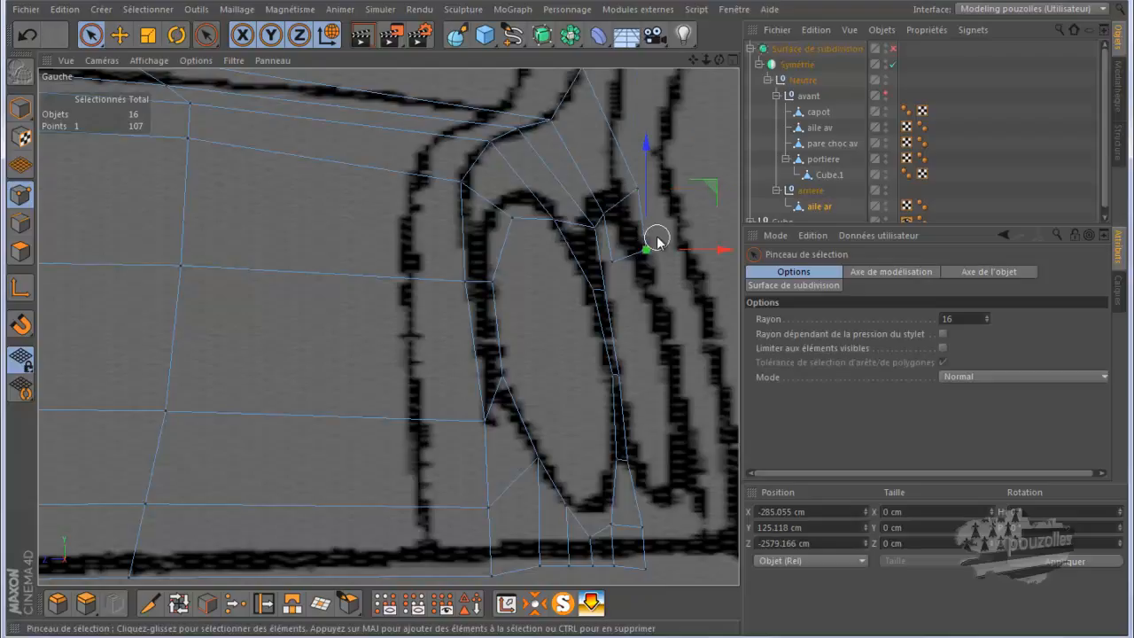
drag(681, 254, 712, 262)
click(611, 263)
click(604, 216)
mouse_move(683, 209)
mouse_down()
mouse_move(709, 212)
mouse_move(695, 218)
mouse_up()
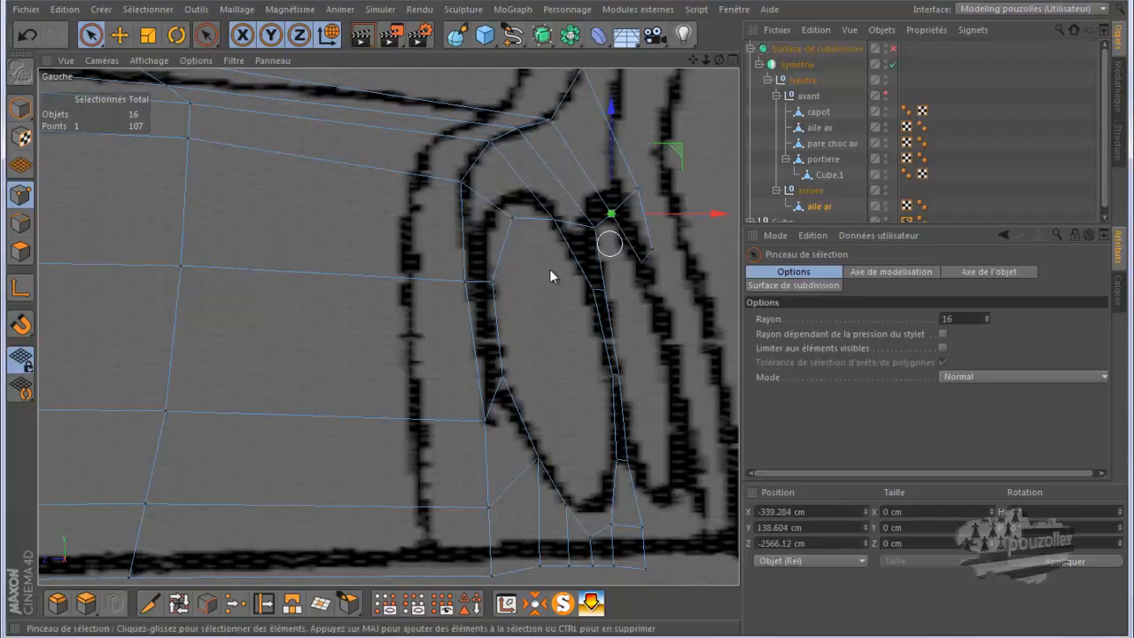
- In the top view, move the panel-line corner point about 3 cm forward
middle_click(454, 316)
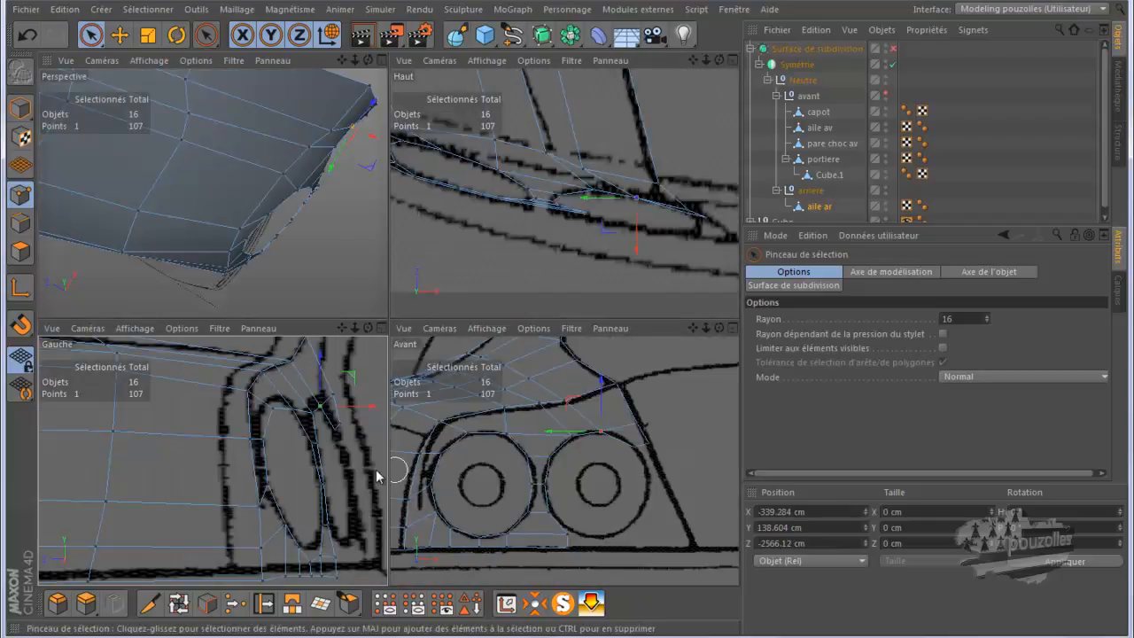
middle_click(581, 270)
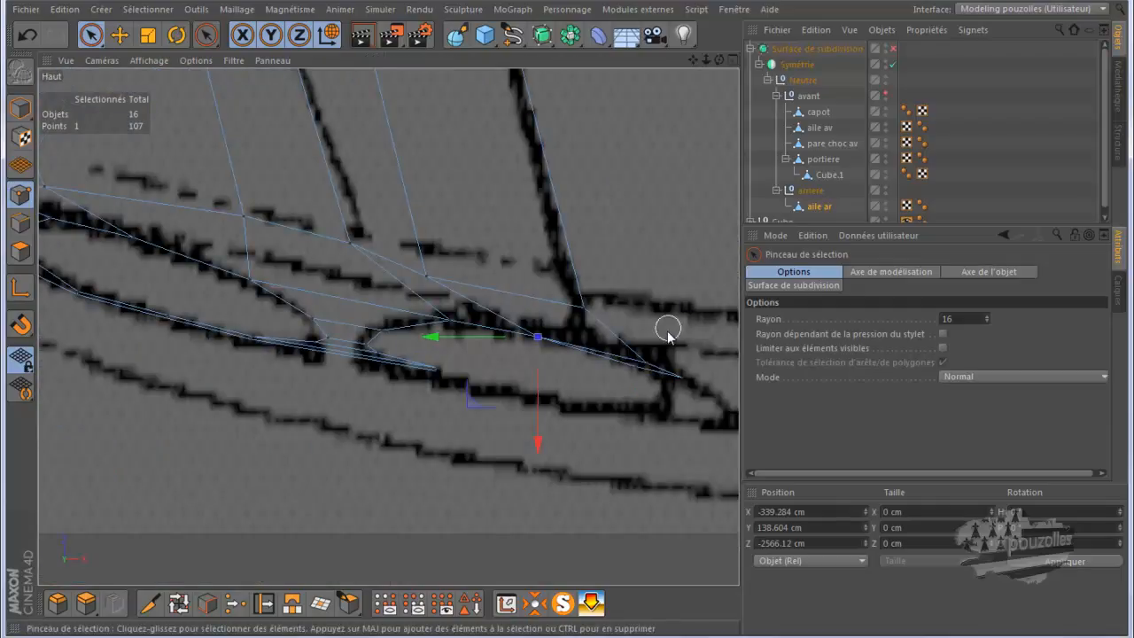
click(653, 359)
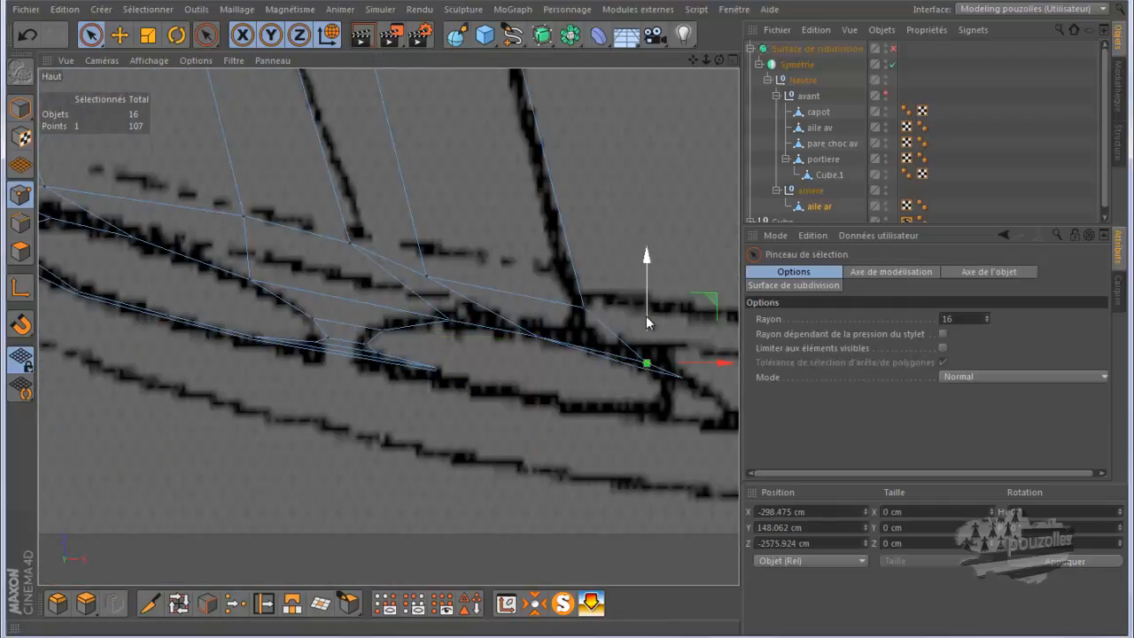
drag(647, 322, 649, 316)
middle_click(455, 423)
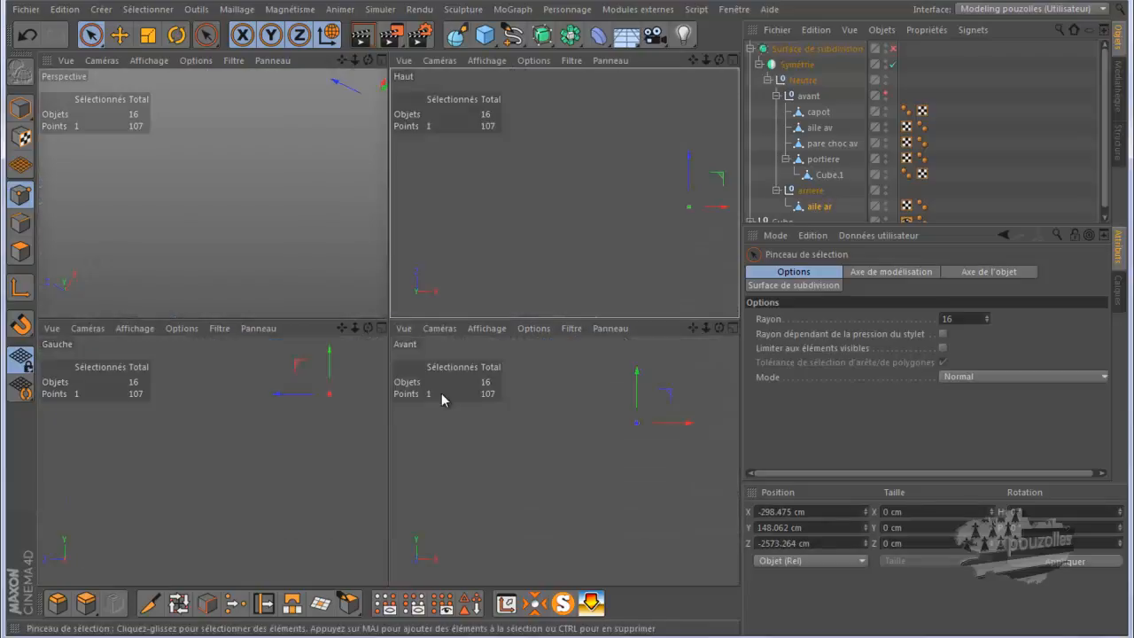
- In perspective, slide two points of the edge row just below the fender's upper border slightly rearward along their edges
middle_click(342, 286)
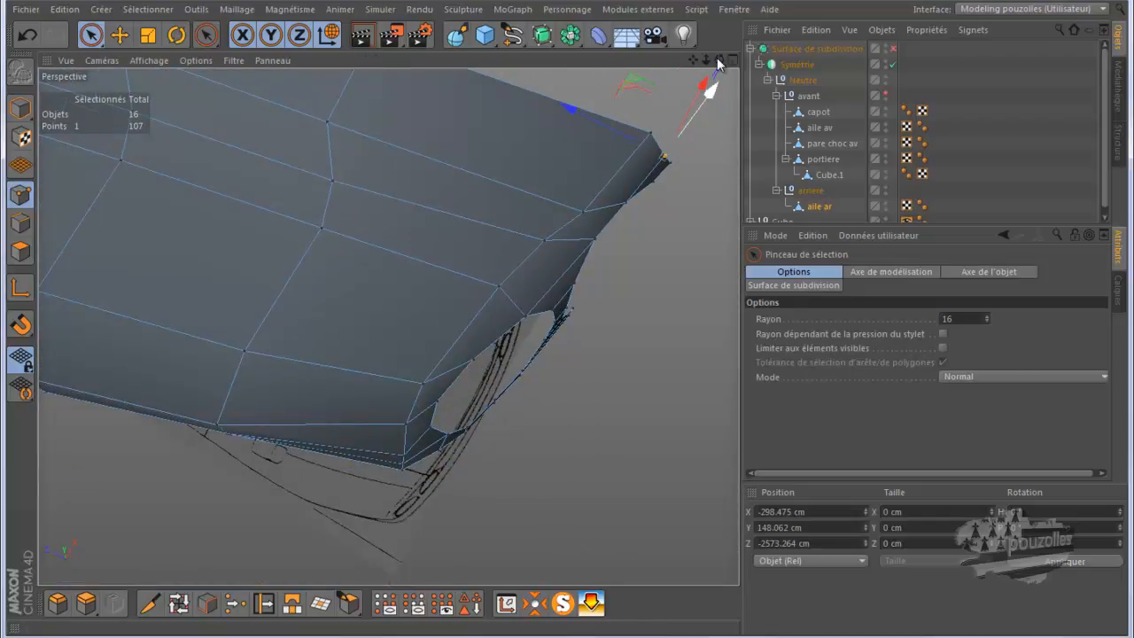
drag(719, 59, 423, 165)
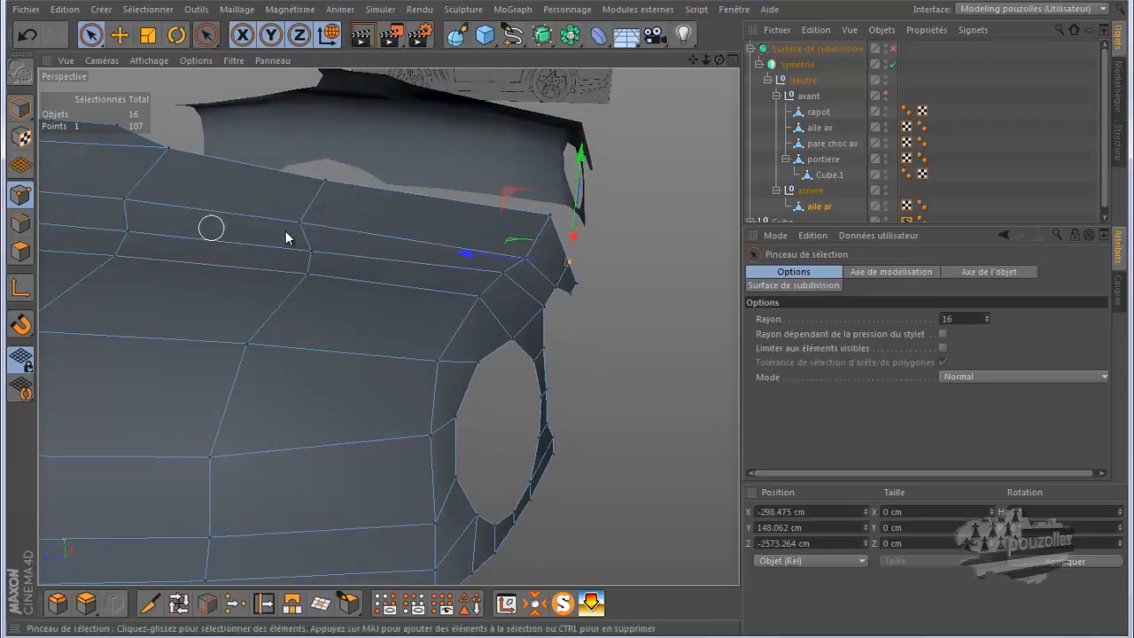
click(263, 603)
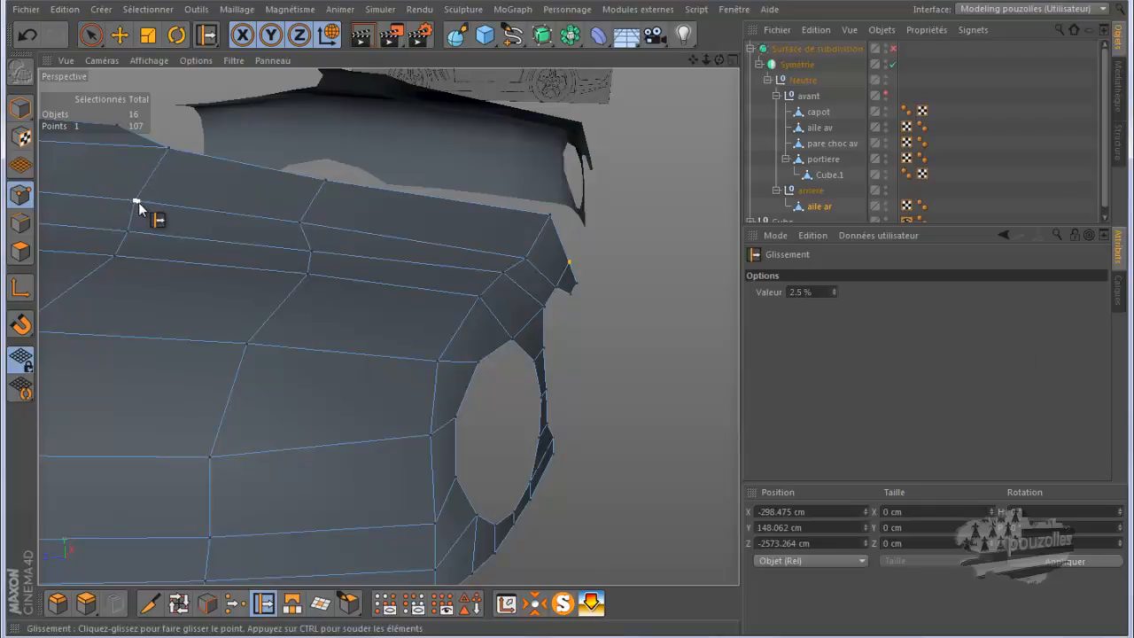
drag(301, 223, 311, 225)
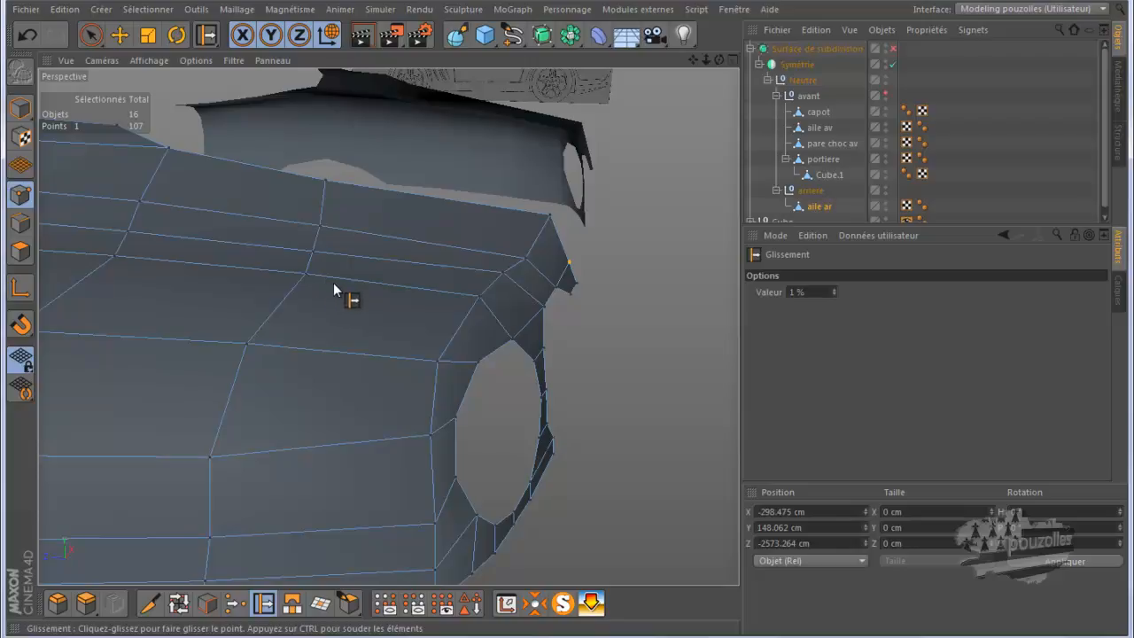
scroll(367, 271, down, 5)
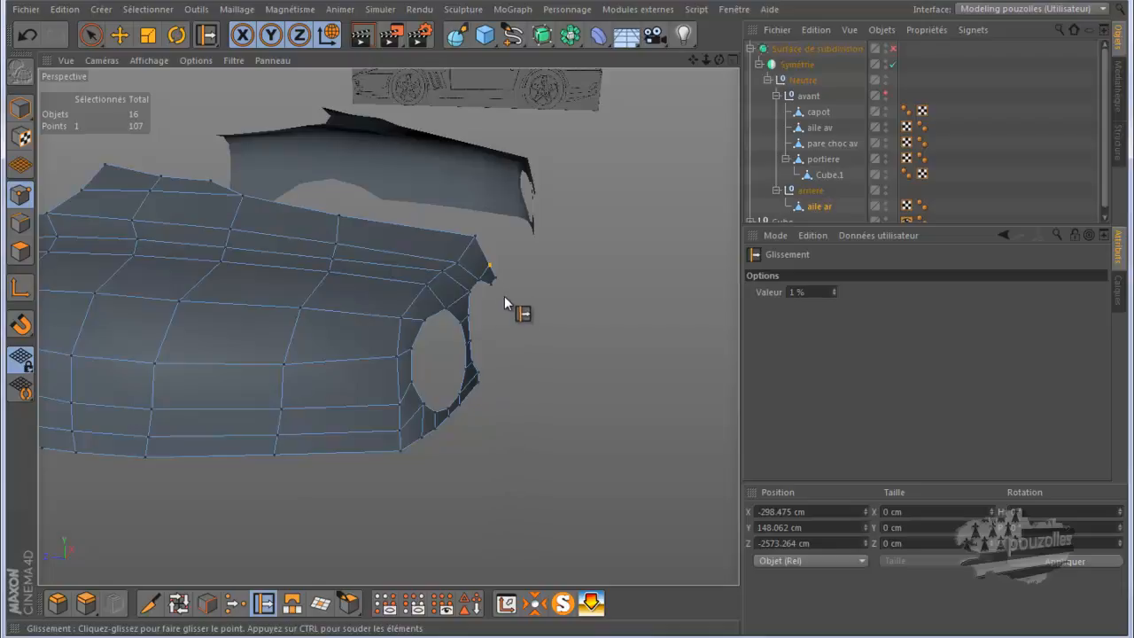
- In the front view, extrude the end edge beside the second light about 29 cm downward and 14 cm toward the car's centre
click(817, 204)
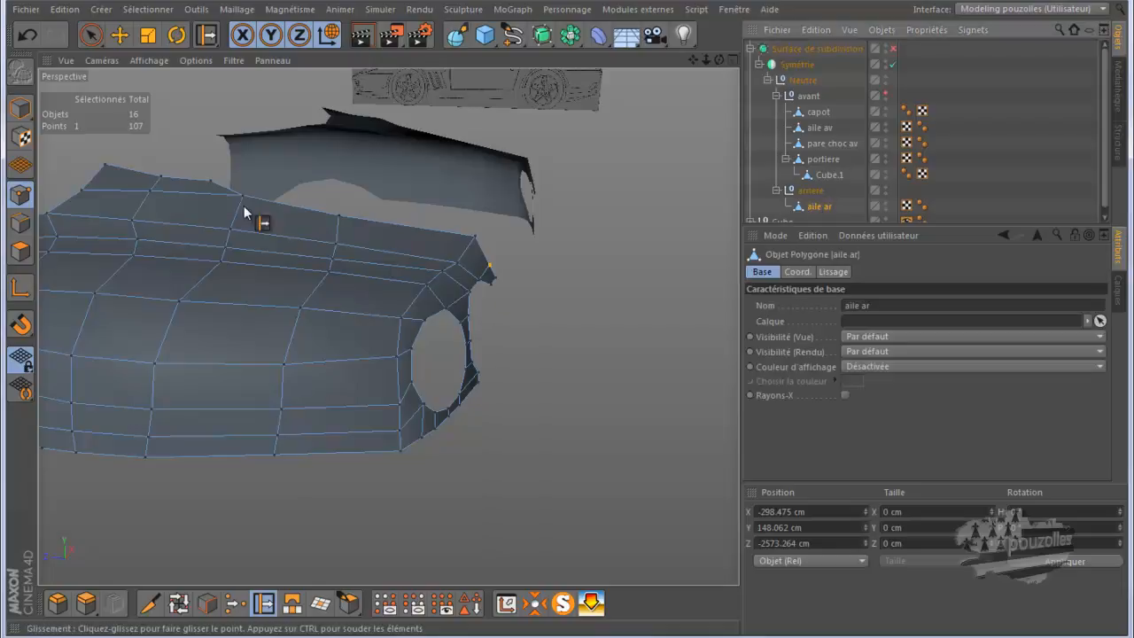
click(20, 222)
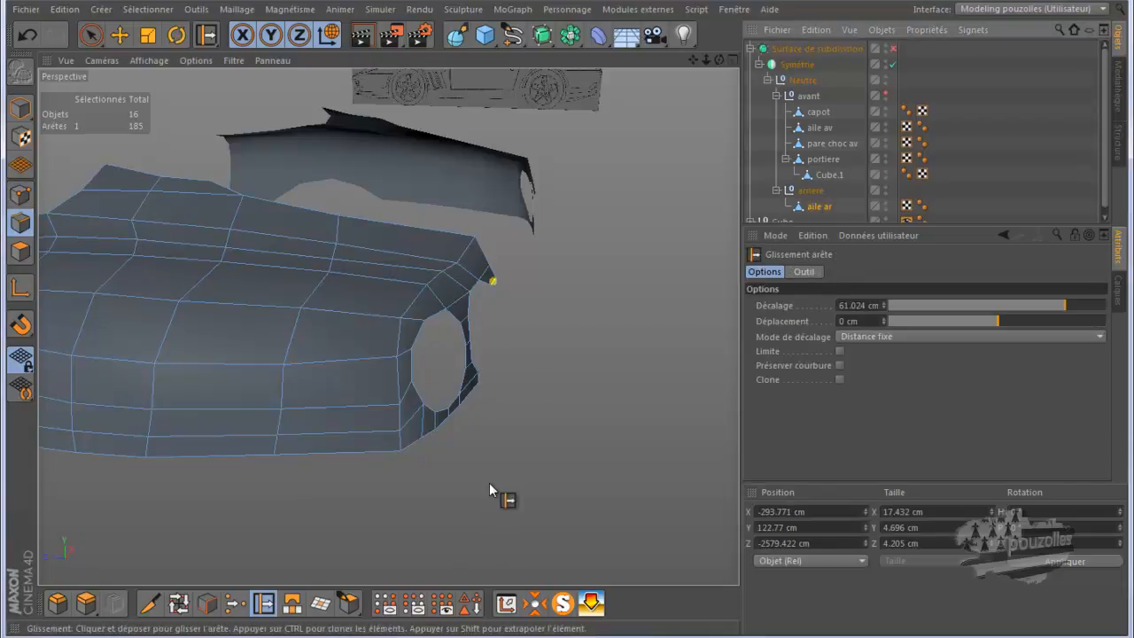
click(123, 36)
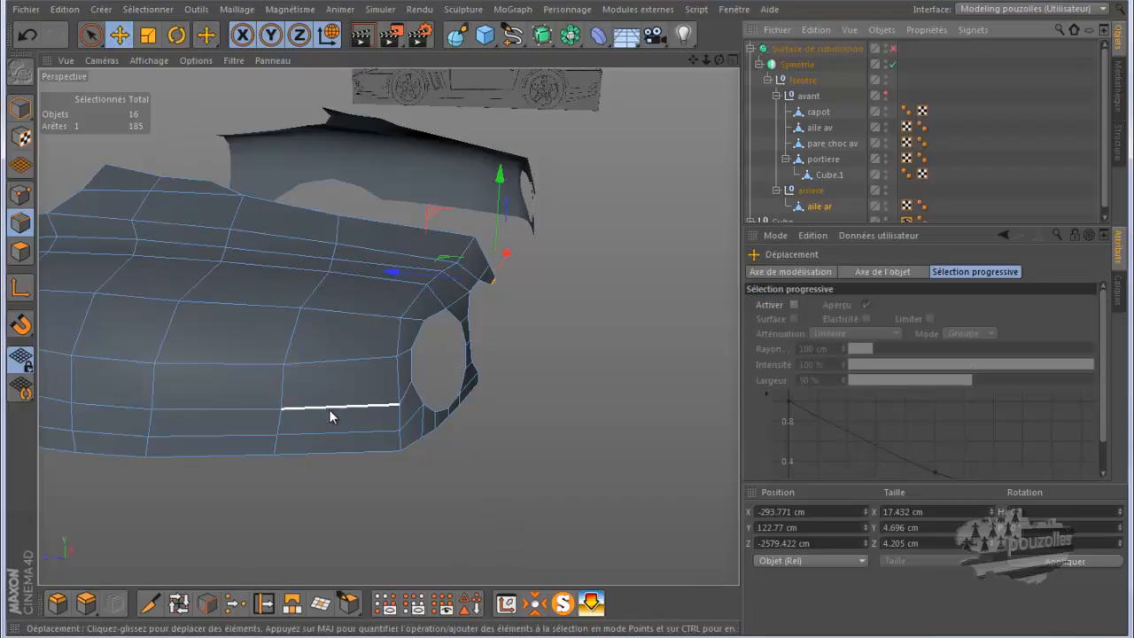
middle_click(329, 410)
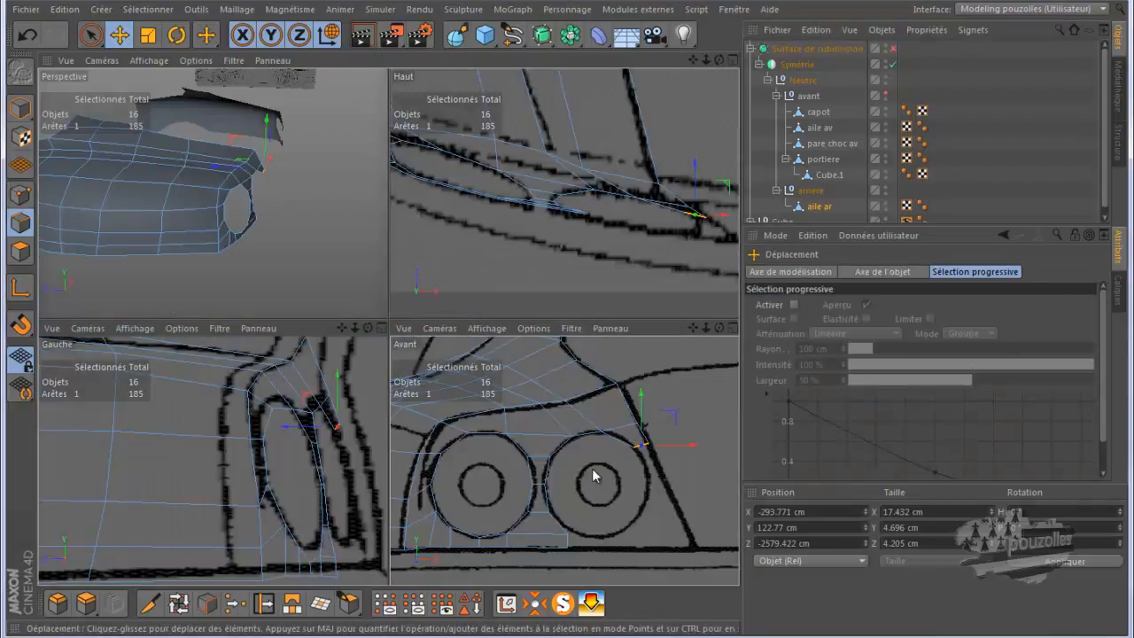
middle_click(593, 476)
drag(609, 228, 645, 293)
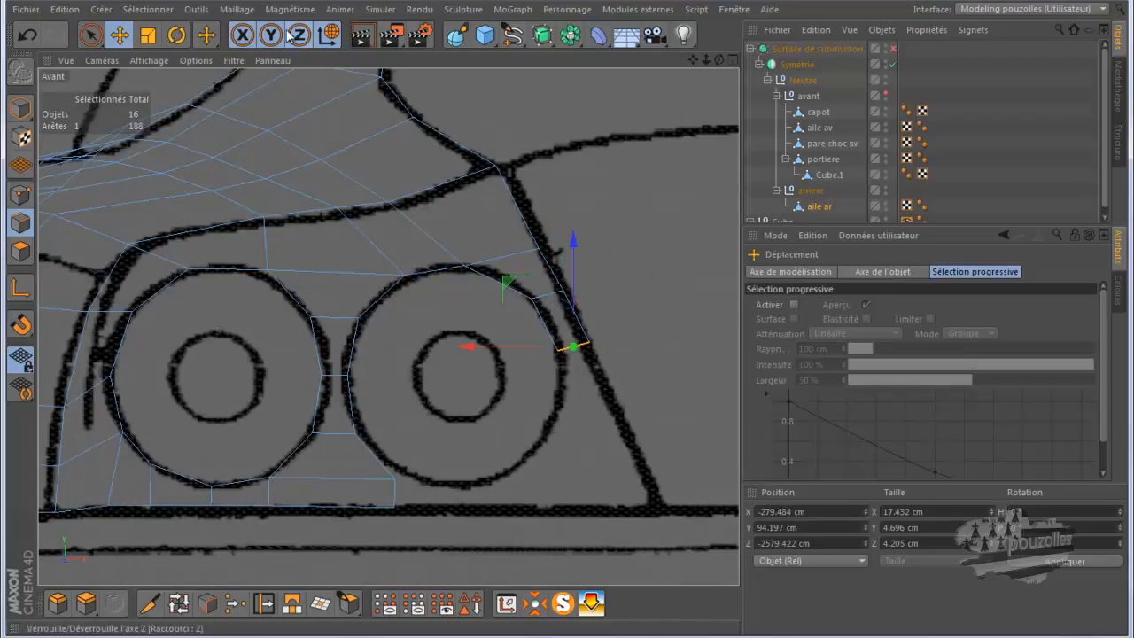
- Move the new edge's light-side point about 2.5 cm toward the car's centre, onto the second light's outline
click(89, 35)
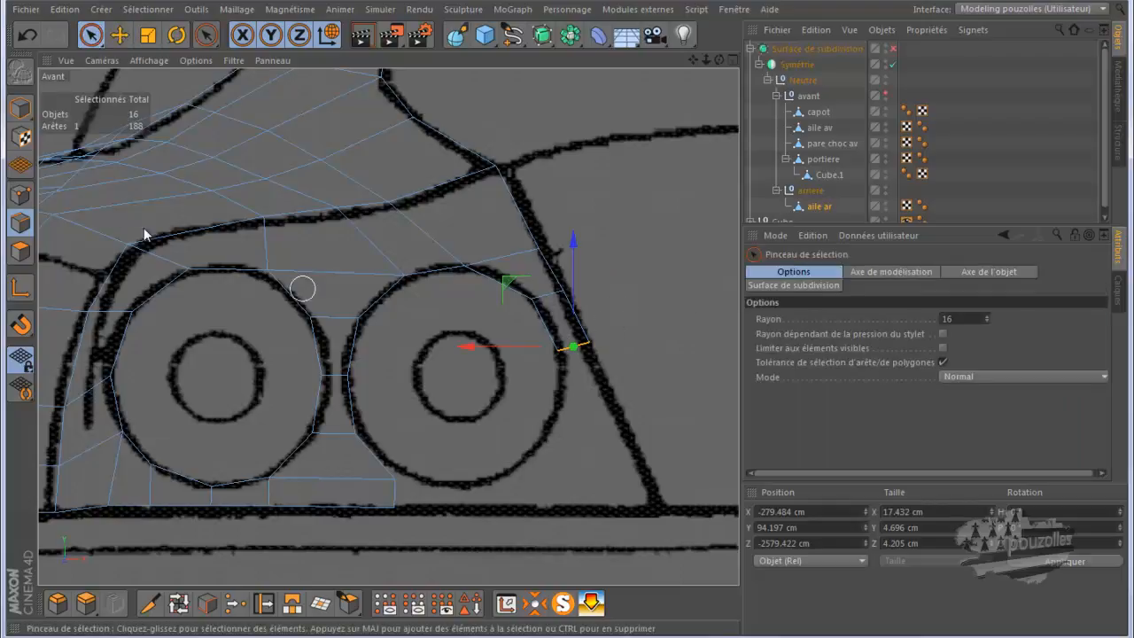
click(21, 194)
scroll(608, 365, up, 2)
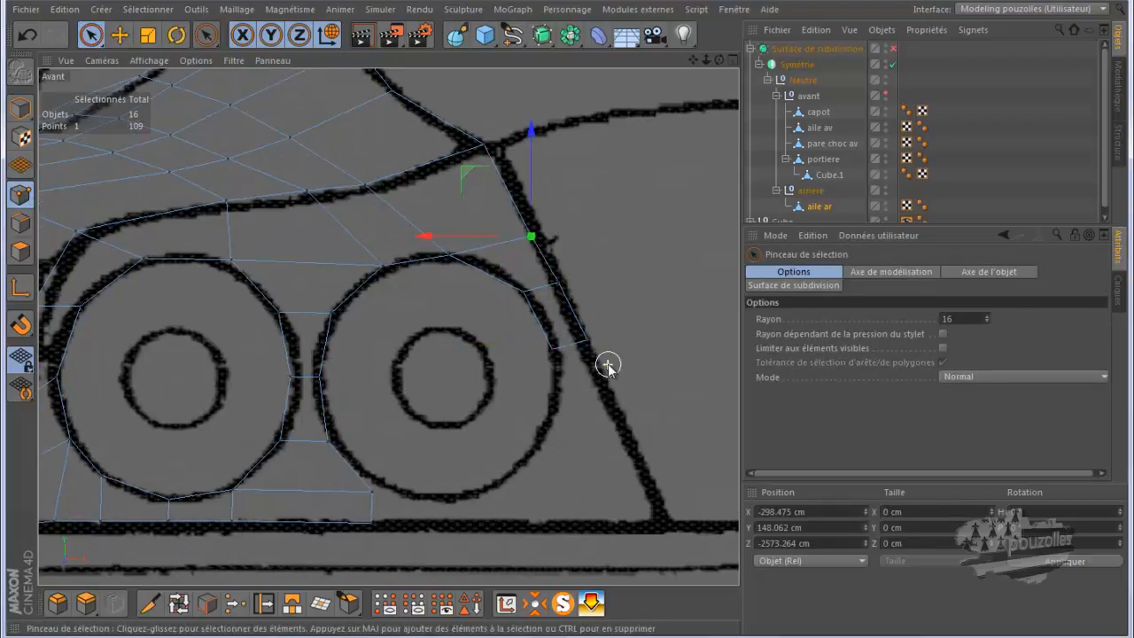
scroll(608, 365, up, 1)
click(542, 349)
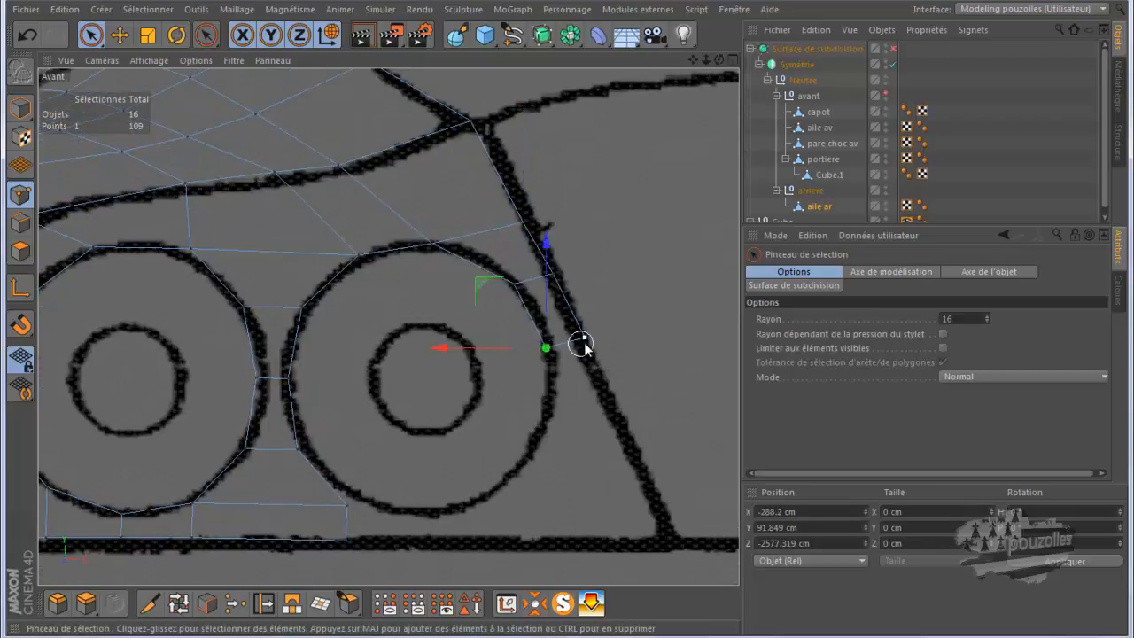
drag(477, 355, 483, 352)
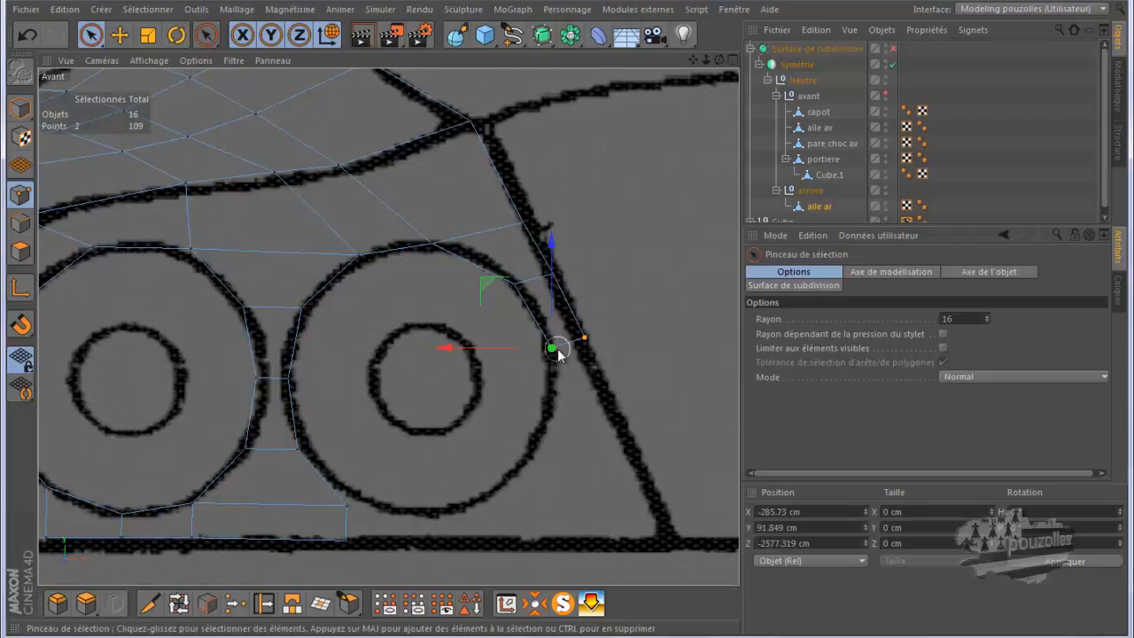
- In the left view, move both points of the new end edge about 8 cm rearward to follow the blueprint
middle_click(505, 433)
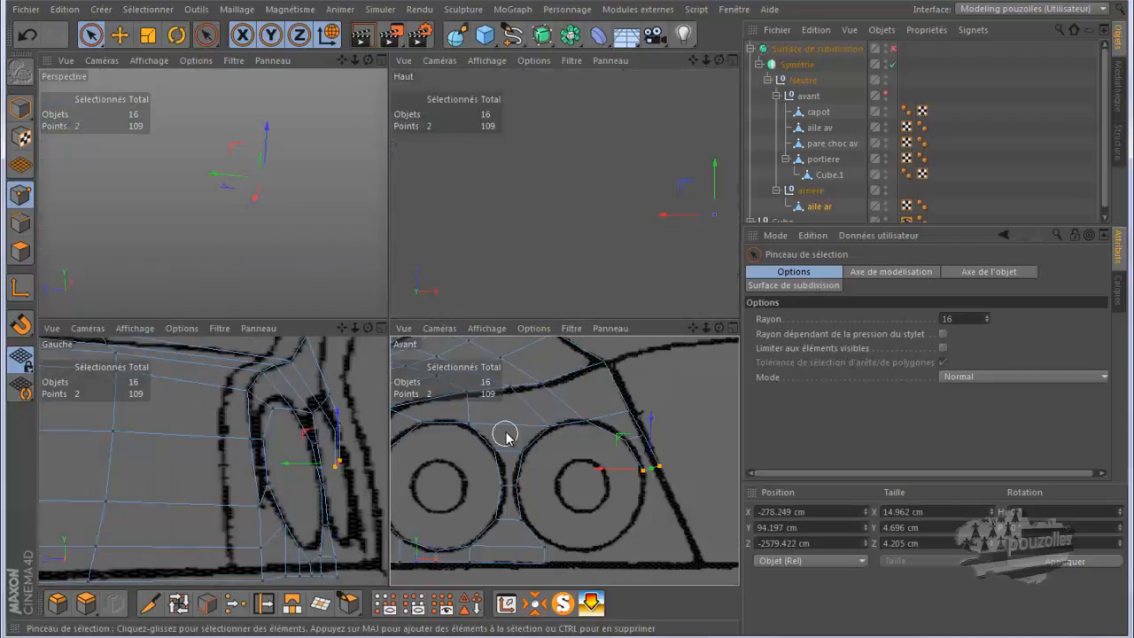
click(288, 464)
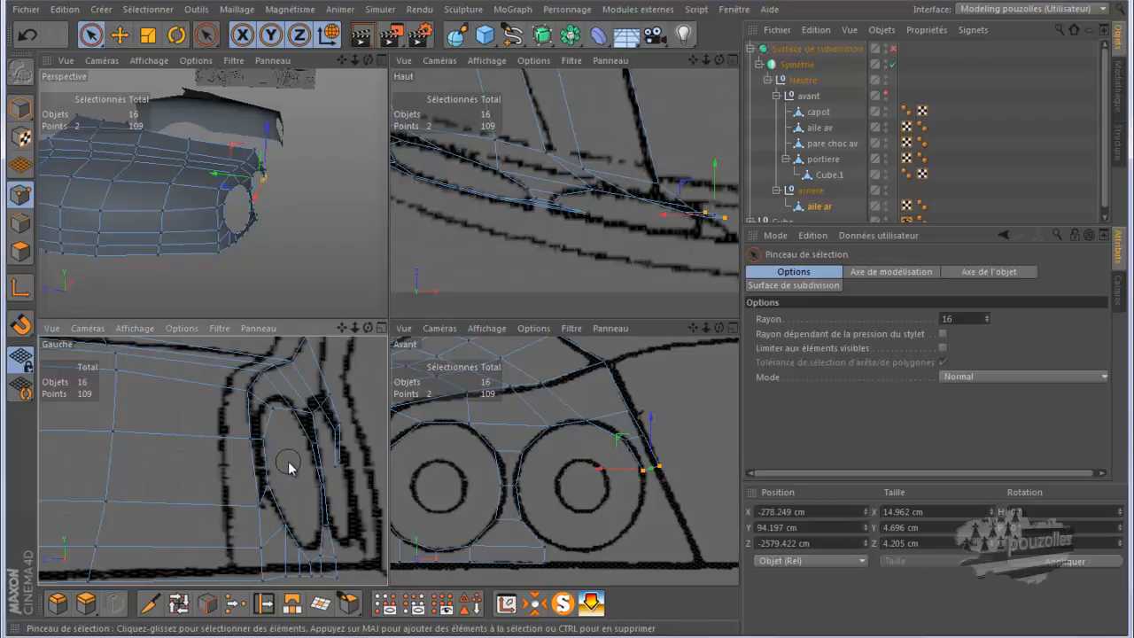
click(340, 469)
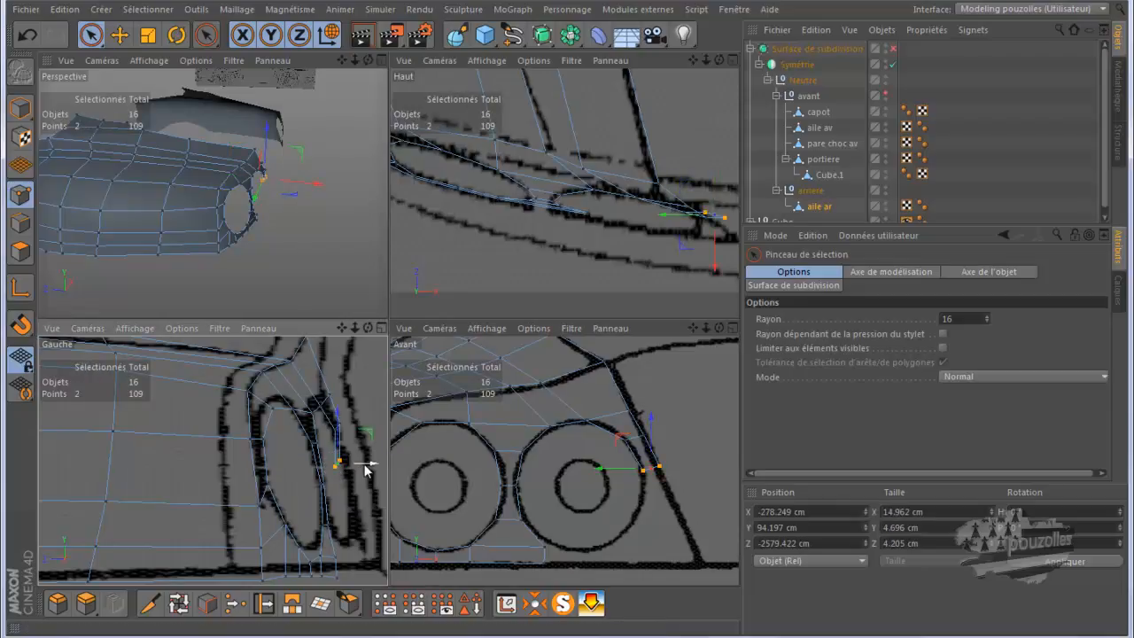
drag(367, 470, 372, 474)
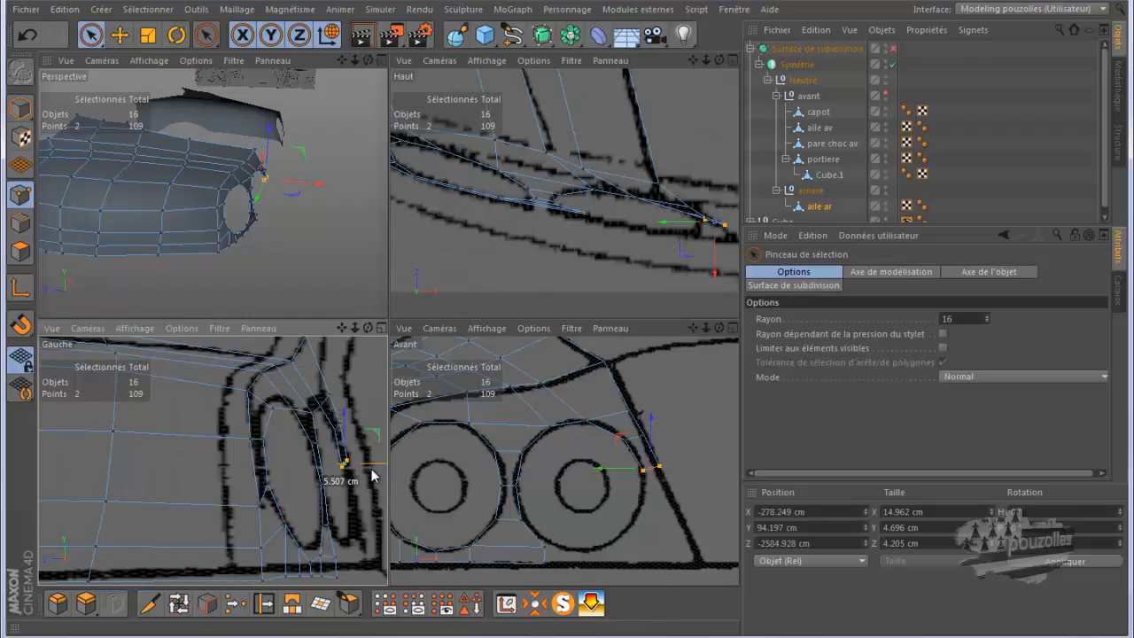
drag(373, 476, 374, 476)
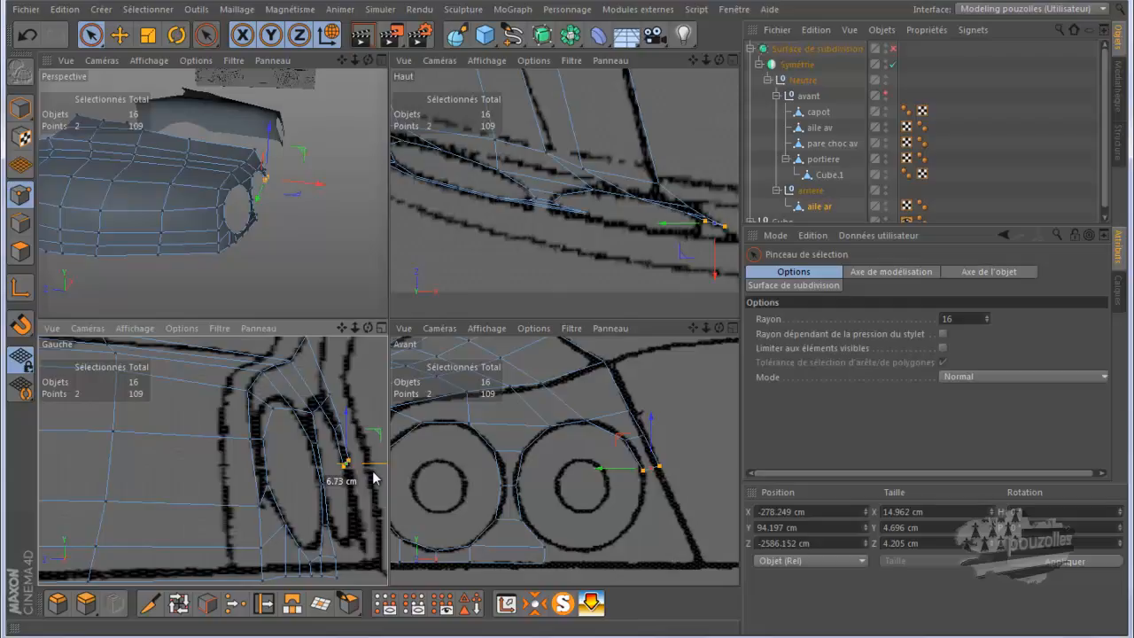
drag(373, 480, 377, 479)
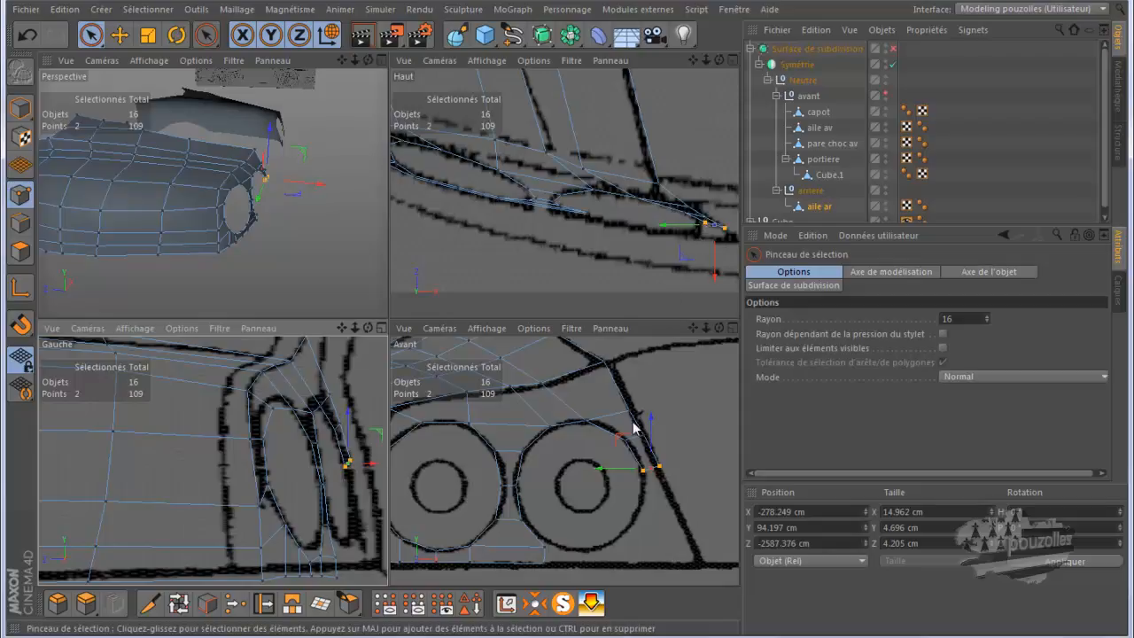
- In the front view, extrude the end edge beside the second light about 34 cm straight downward
click(20, 224)
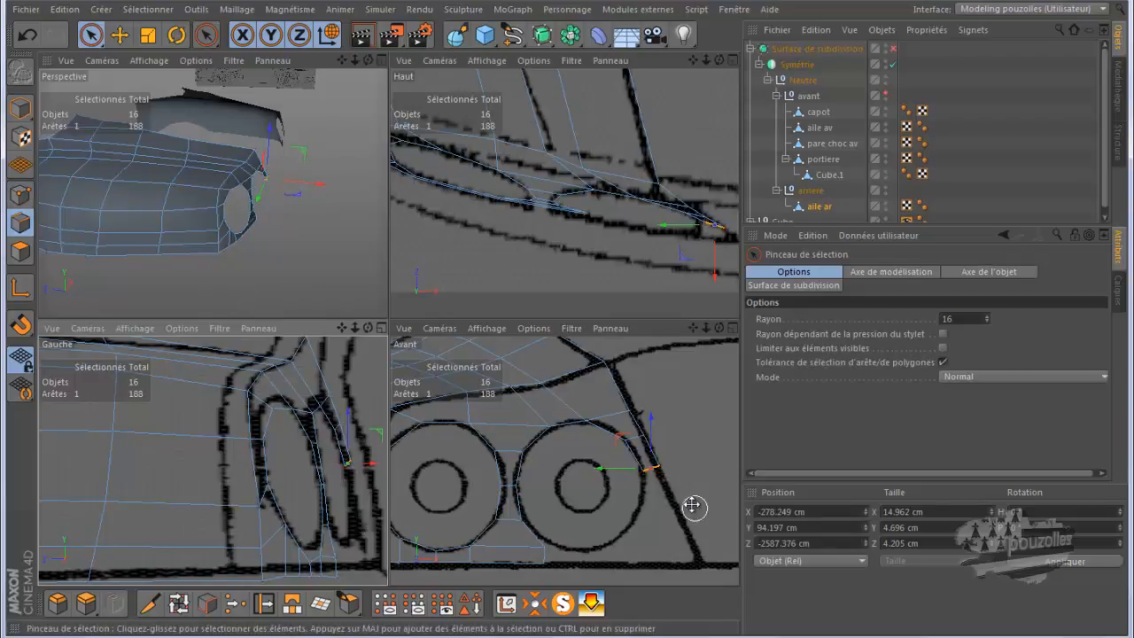
middle_click(687, 498)
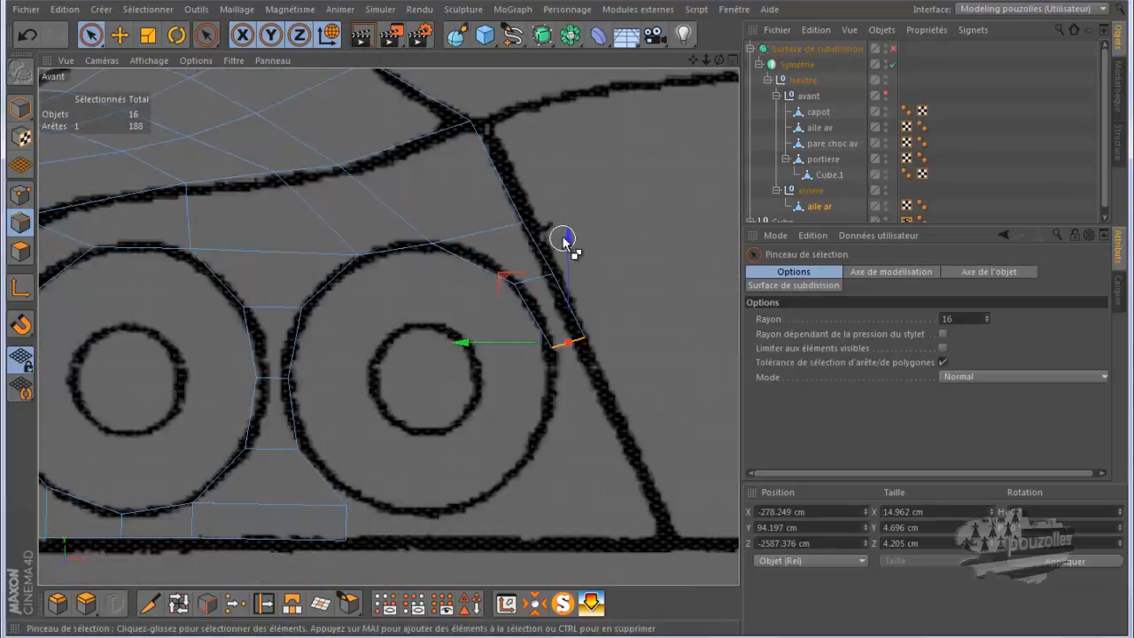
ctrl+drag(567, 240, 572, 316)
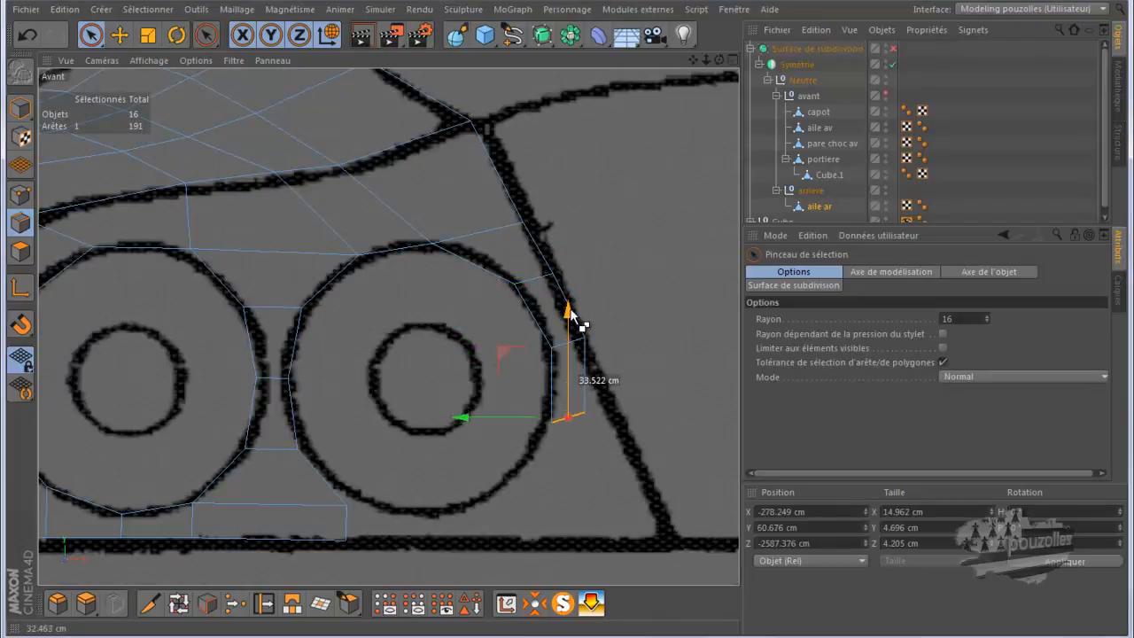
- Fit the new edge's outer point onto the slanted panel line and move the outer point above it about 2 cm toward the light
click(19, 195)
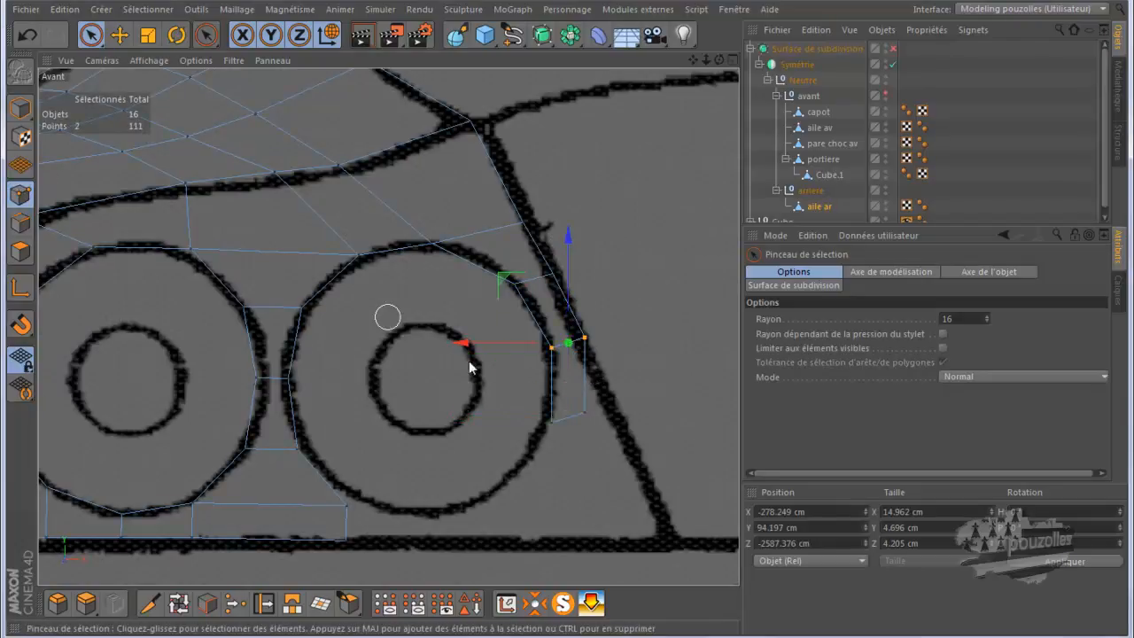
click(586, 412)
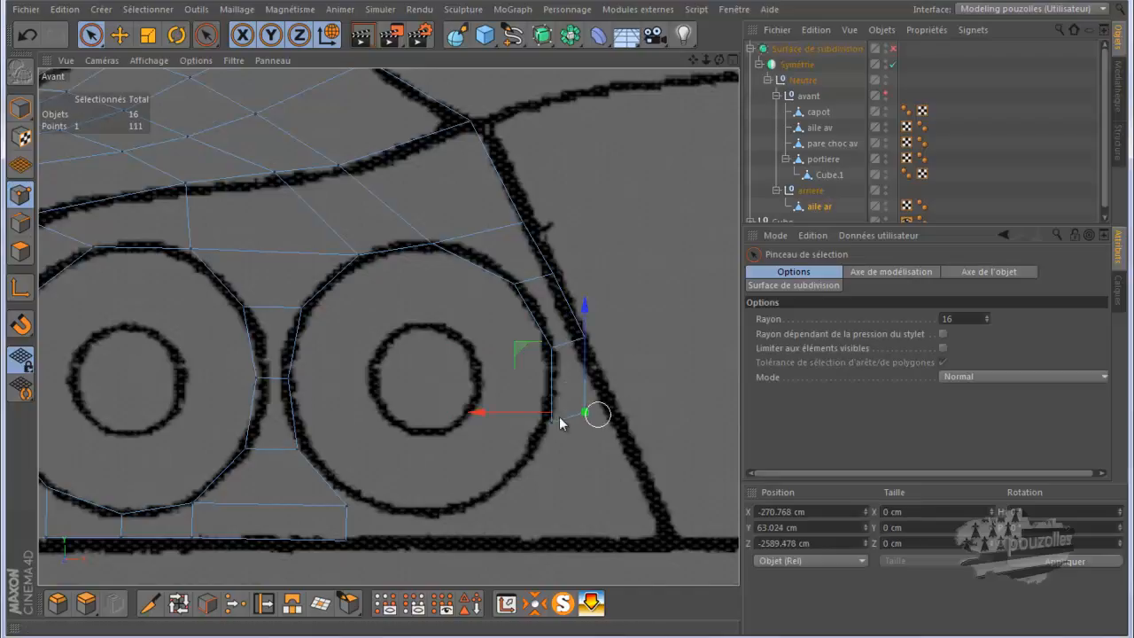
drag(509, 412, 533, 435)
click(587, 337)
click(512, 334)
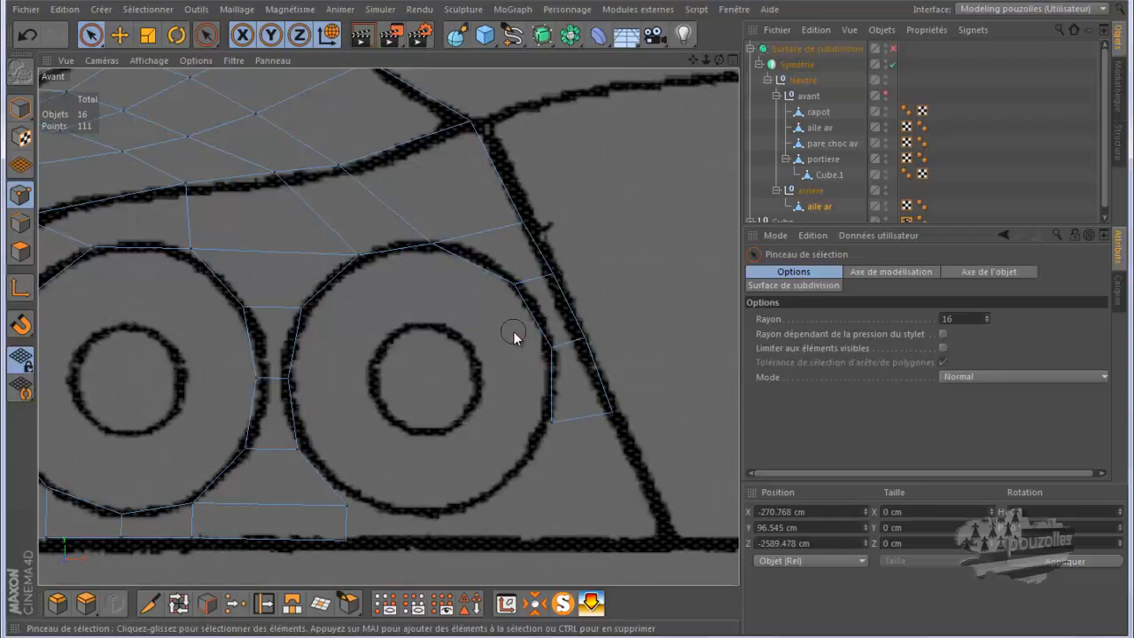
click(582, 337)
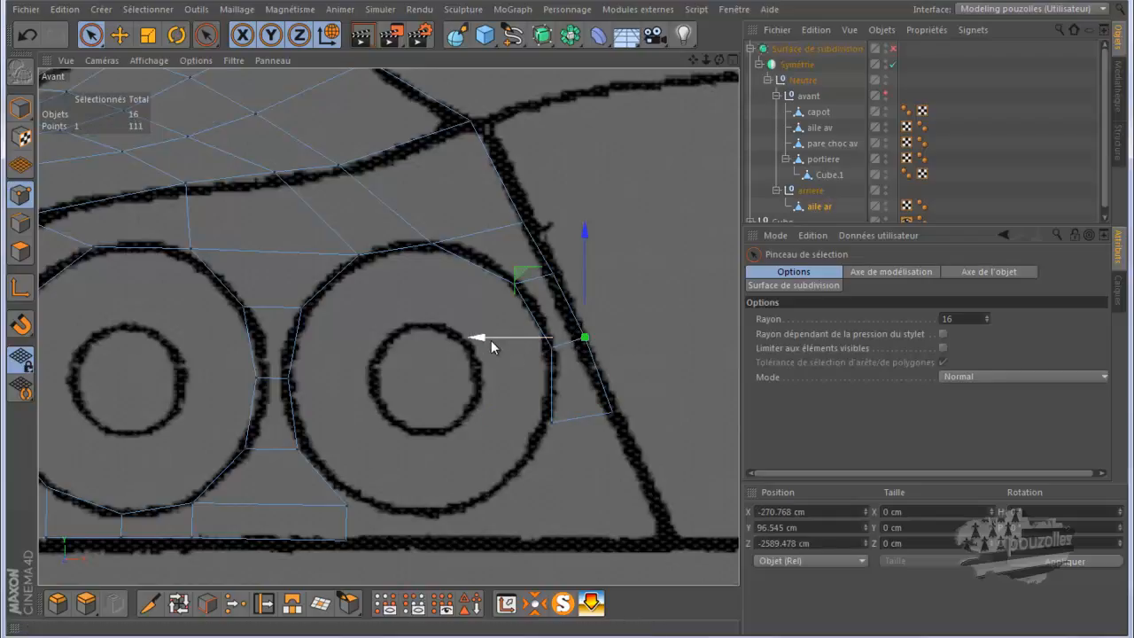
drag(489, 337, 485, 336)
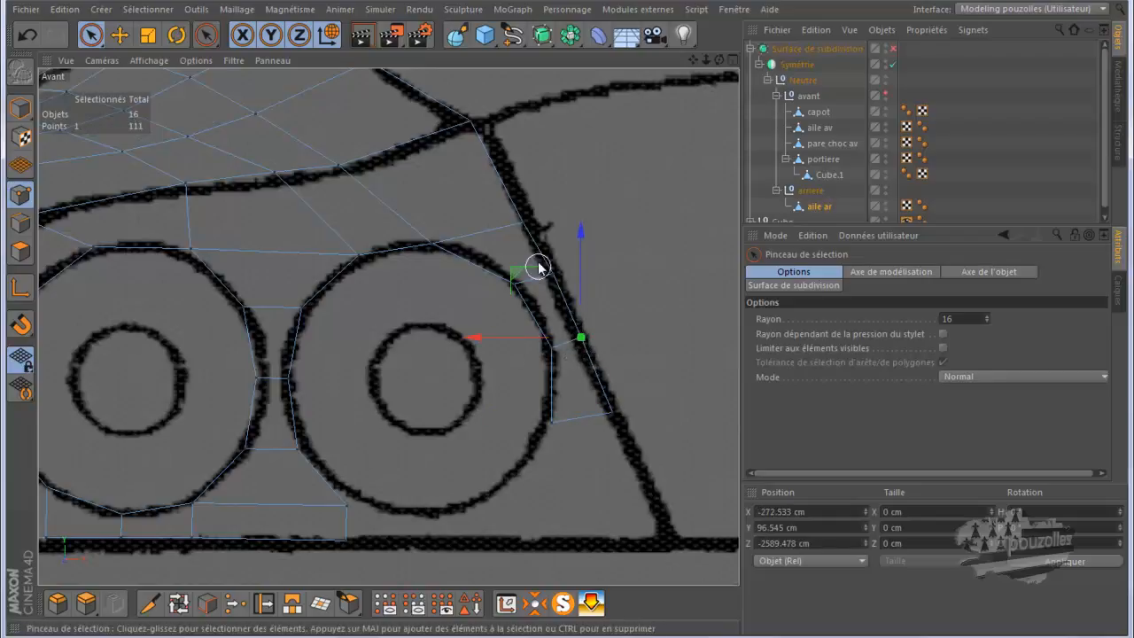
- Move the outer point beside the second light's upper curve about 2.5 cm toward the light
click(523, 225)
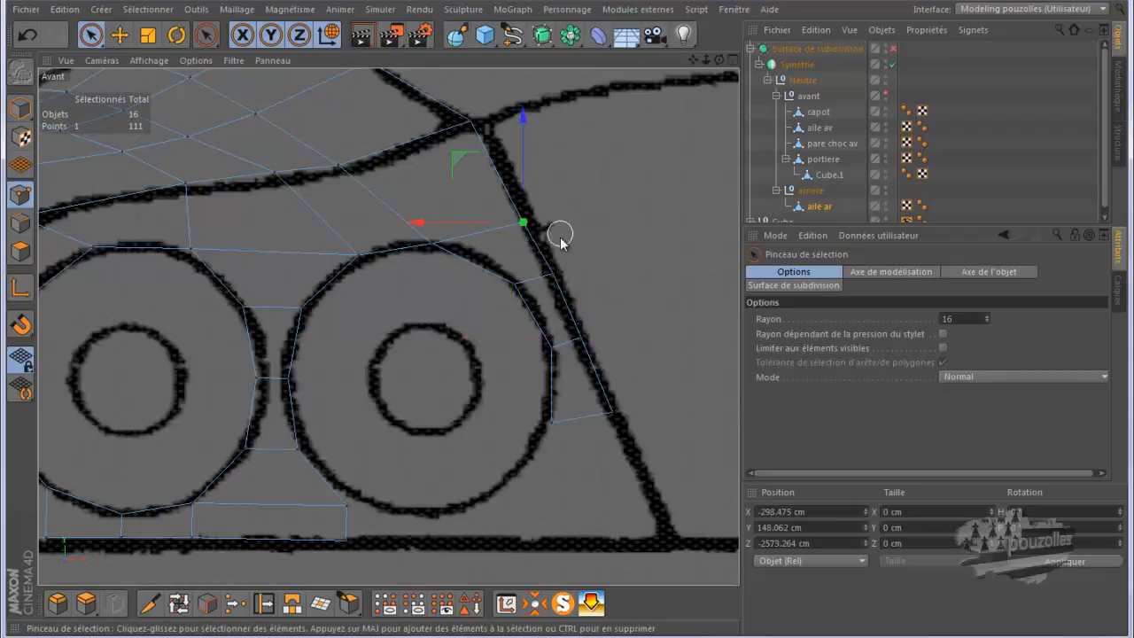
click(551, 275)
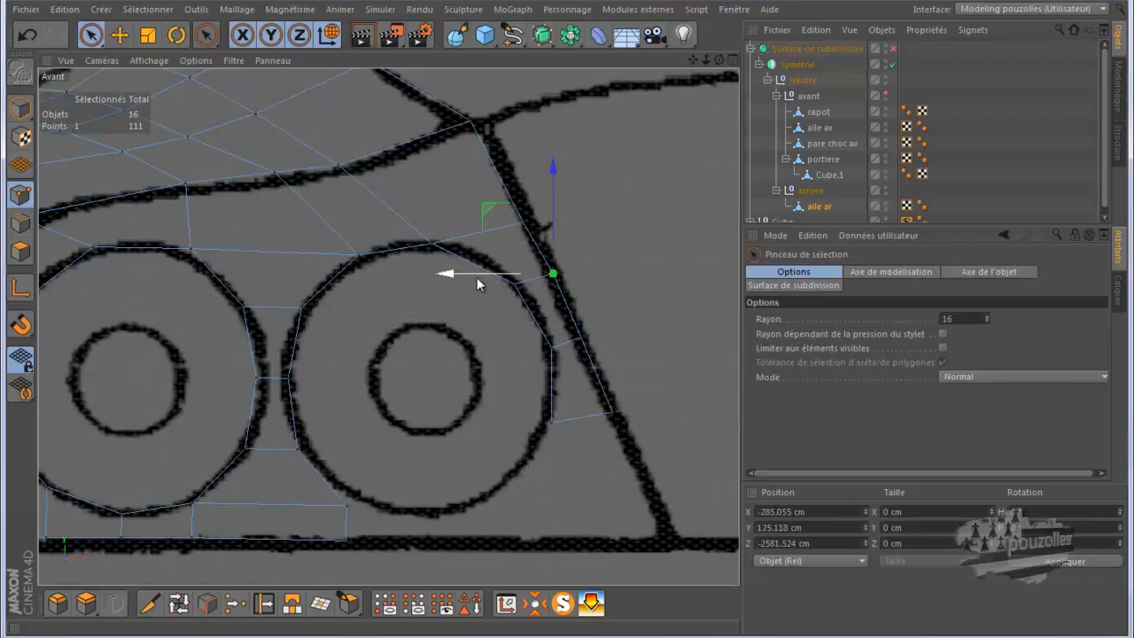
drag(474, 276, 471, 276)
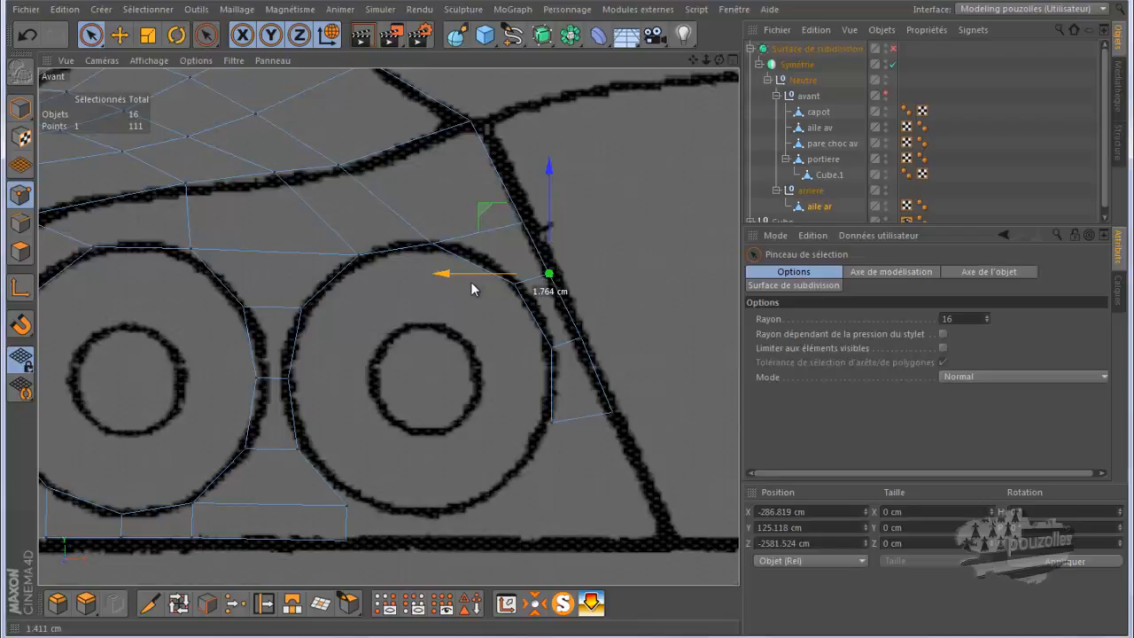
drag(469, 286, 471, 288)
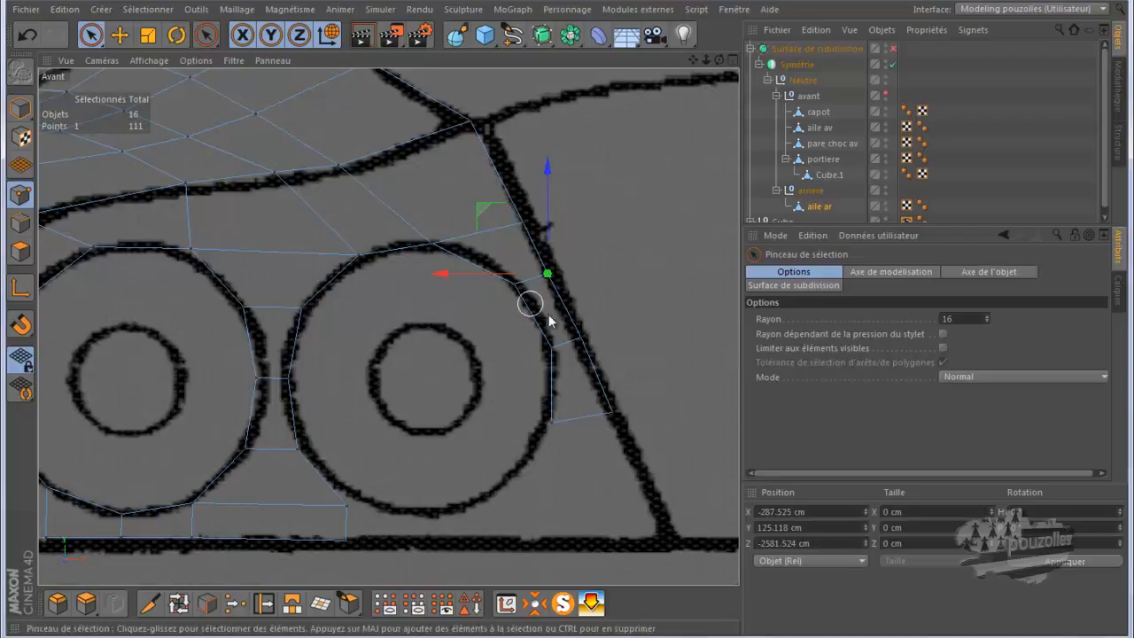
- Move the next outer point about 2.8 cm toward the light and fit the end edge's points to the panel line and light outline
click(568, 338)
drag(513, 337, 508, 341)
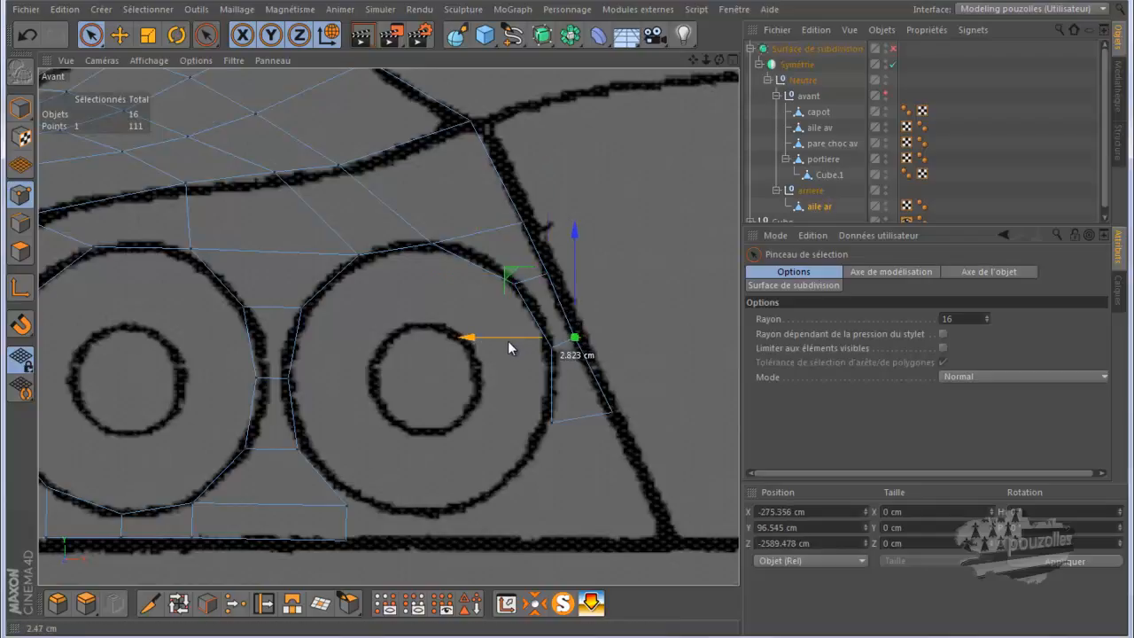
click(599, 422)
drag(519, 411, 523, 417)
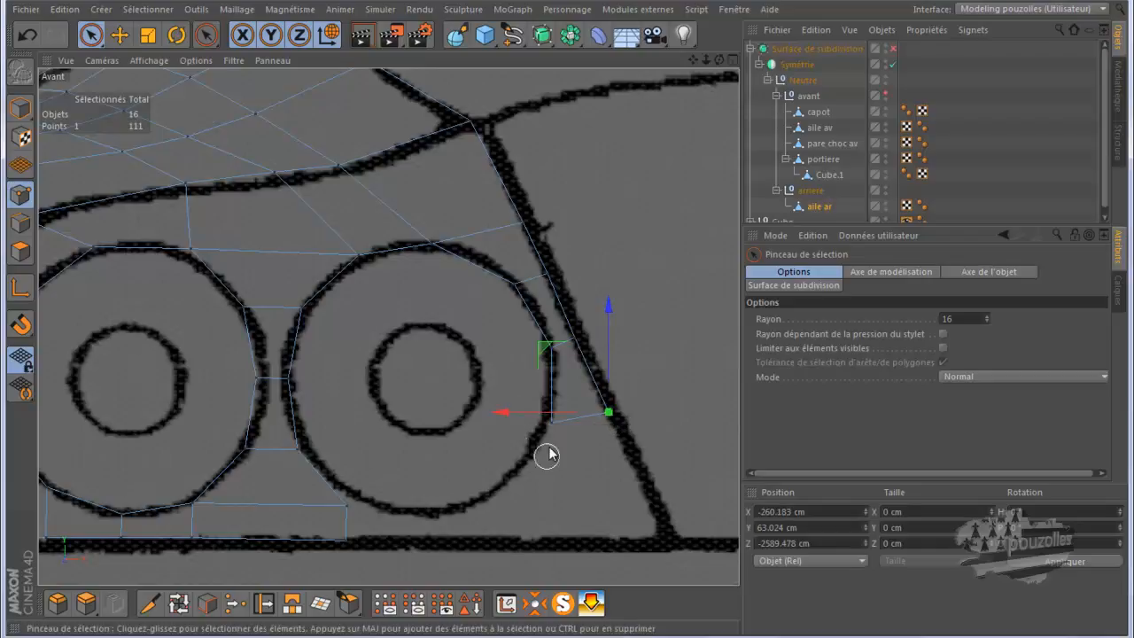
click(537, 424)
drag(507, 423, 503, 425)
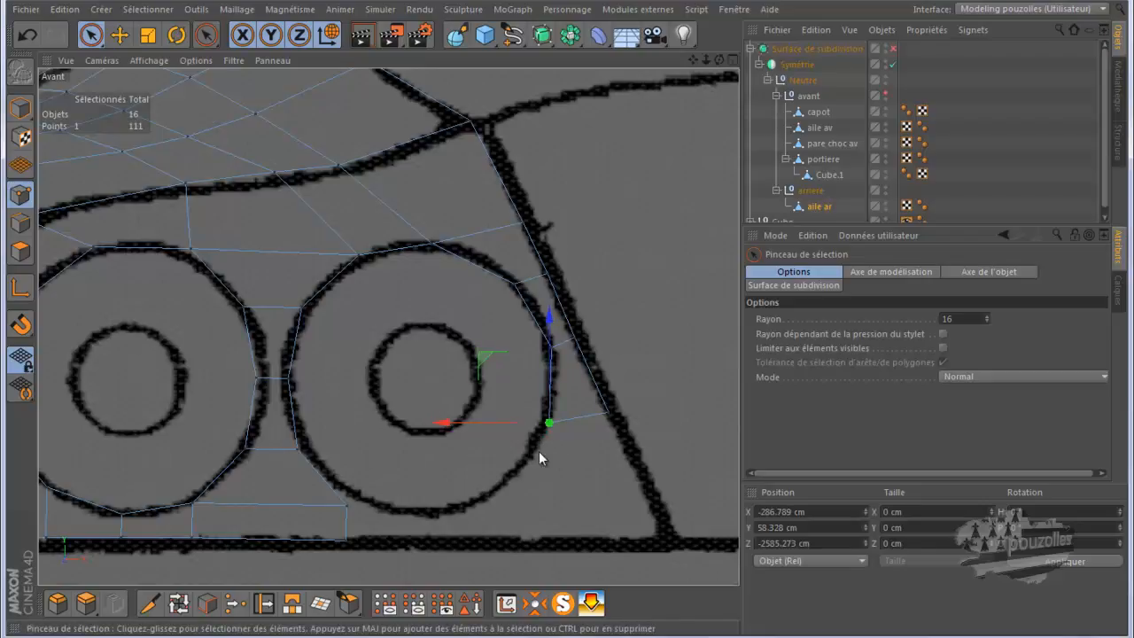
- In the top view, move both points of the end edge about 7 cm rearward
shift+click(623, 415)
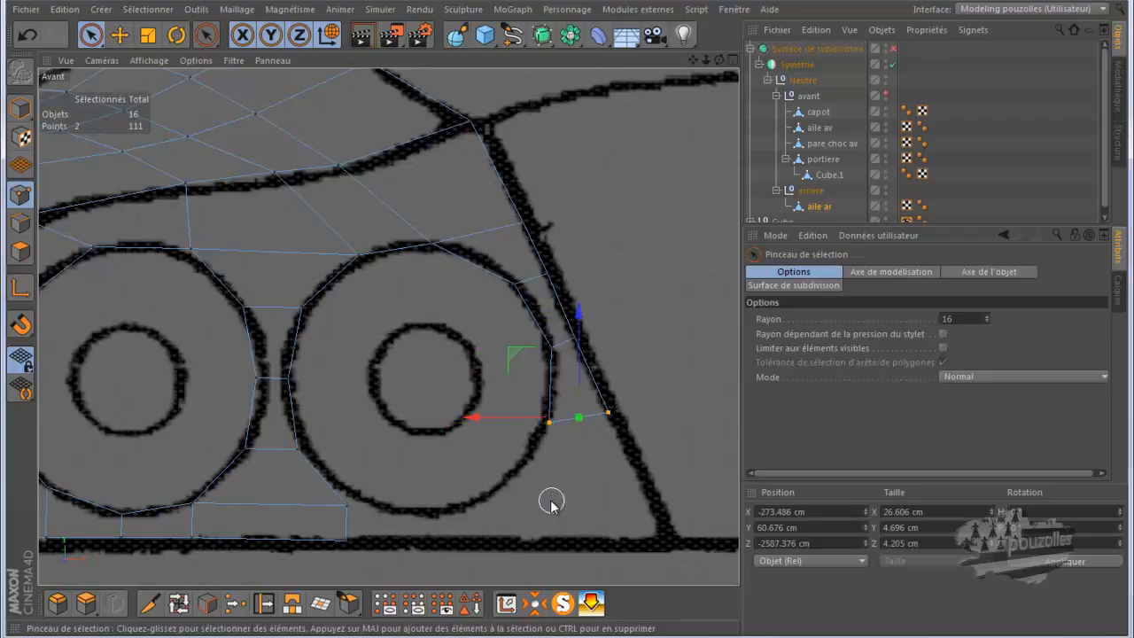
middle_click(551, 503)
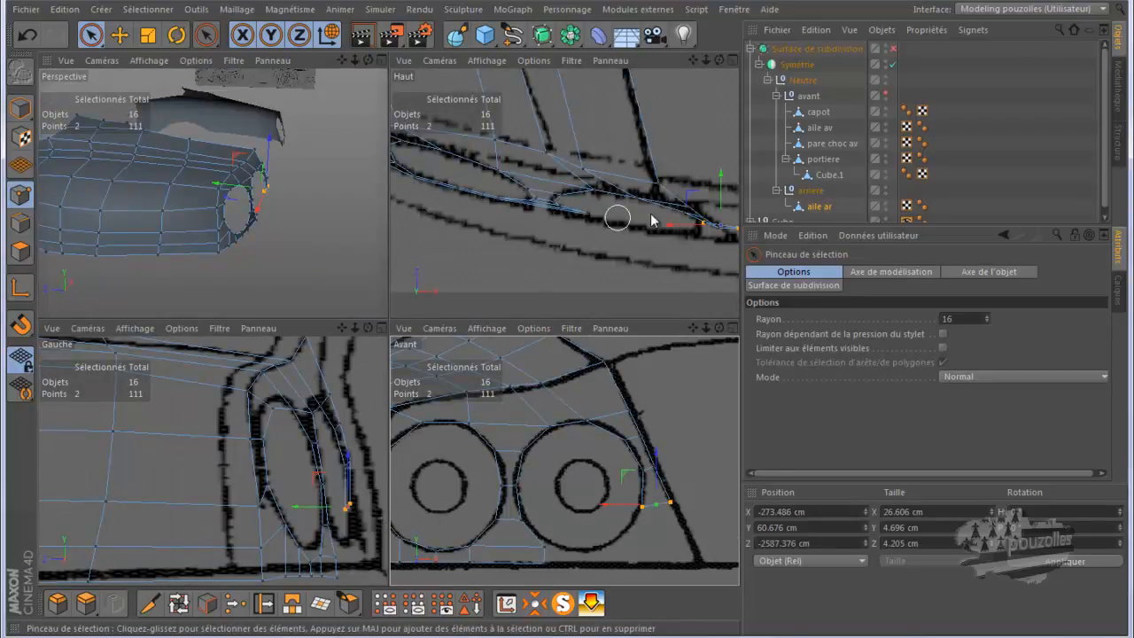
middle_click(683, 278)
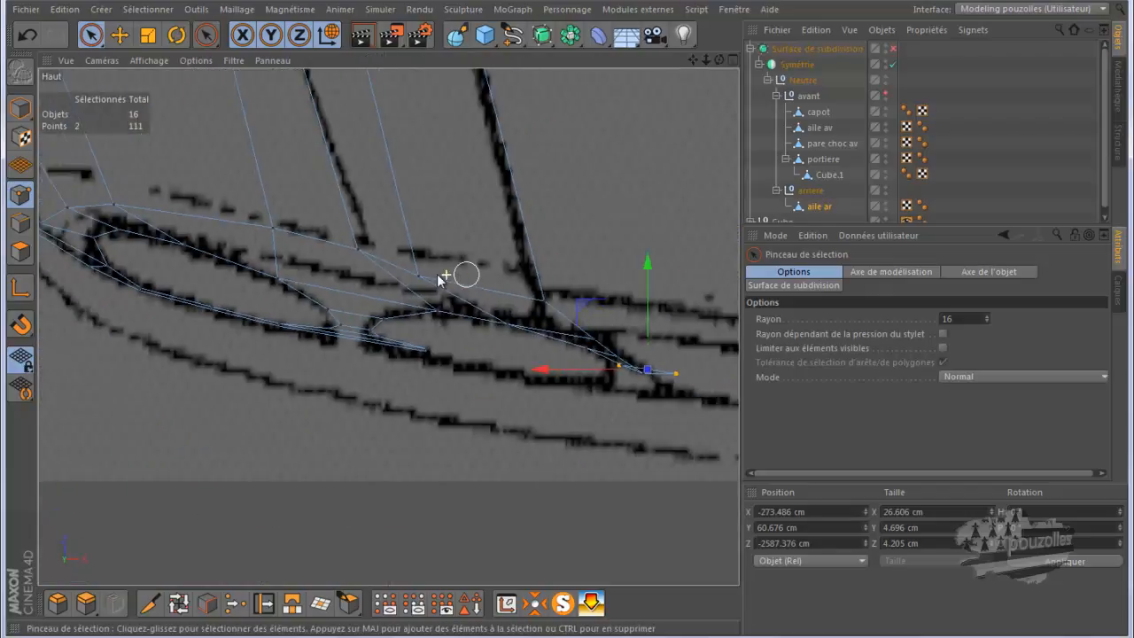
drag(647, 257, 643, 280)
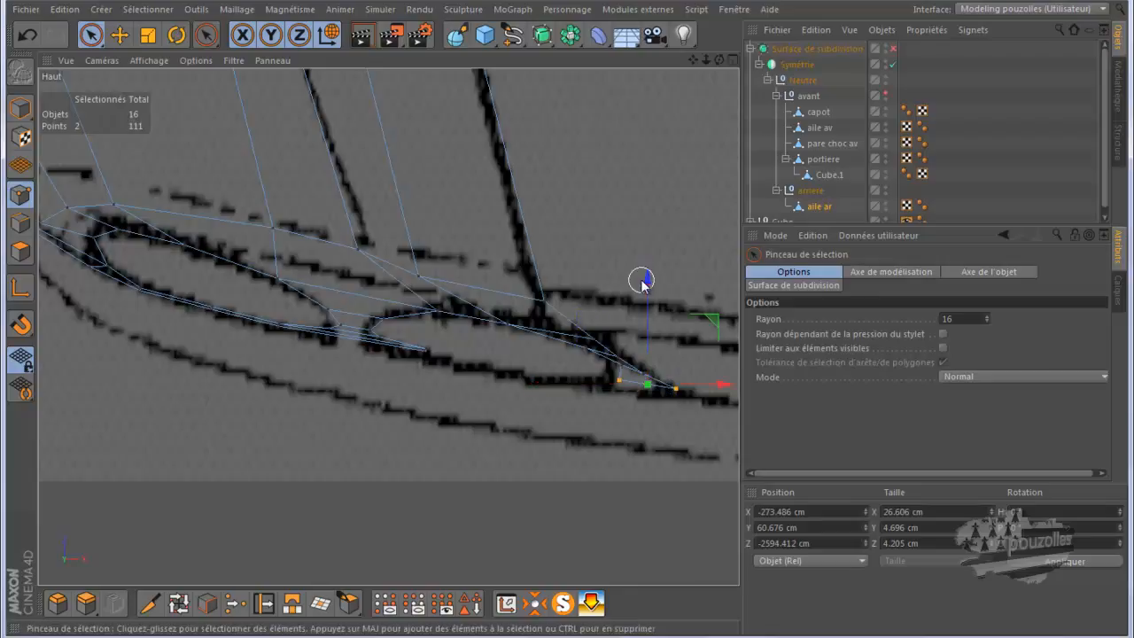
- In the top view, move the light-side point just above the end edge about 3 cm rearward
click(618, 371)
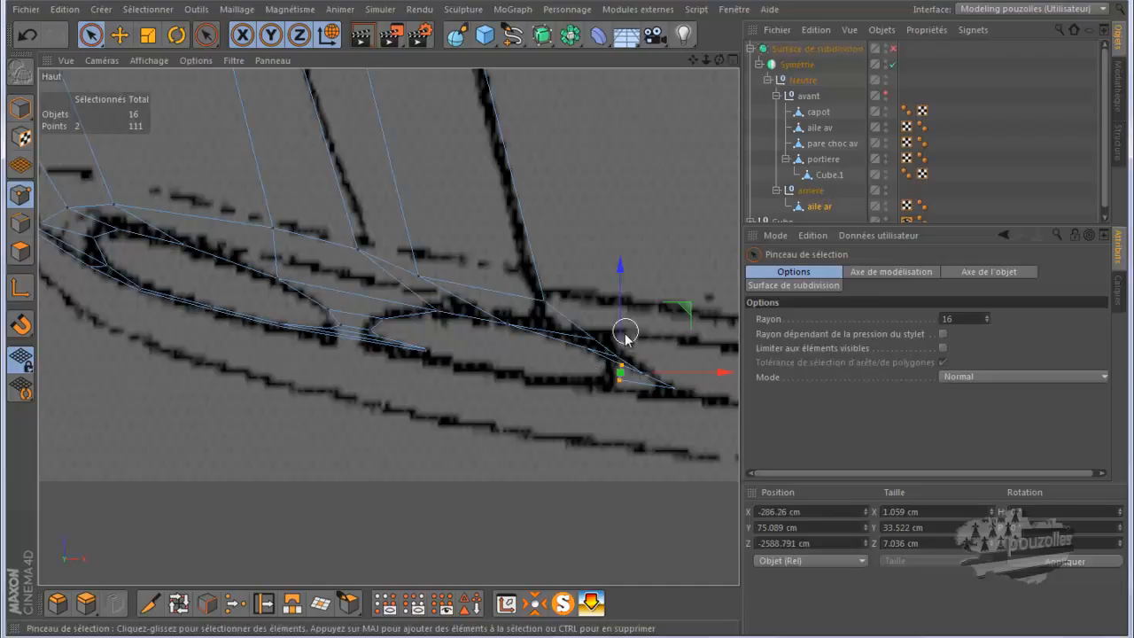
click(604, 373)
click(608, 371)
drag(622, 311, 621, 322)
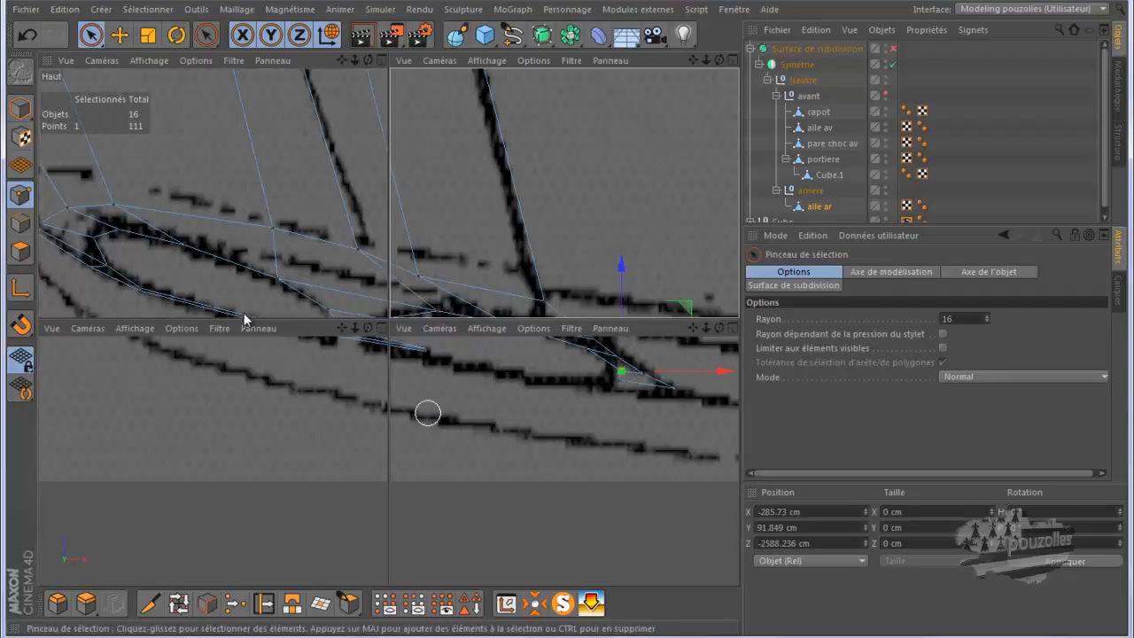
- Examine the rear fender's shading without mesh lines in the perspective view from behind, and reselect aile ar
middle_click(300, 342)
middle_click(325, 245)
scroll(502, 271, up, 1)
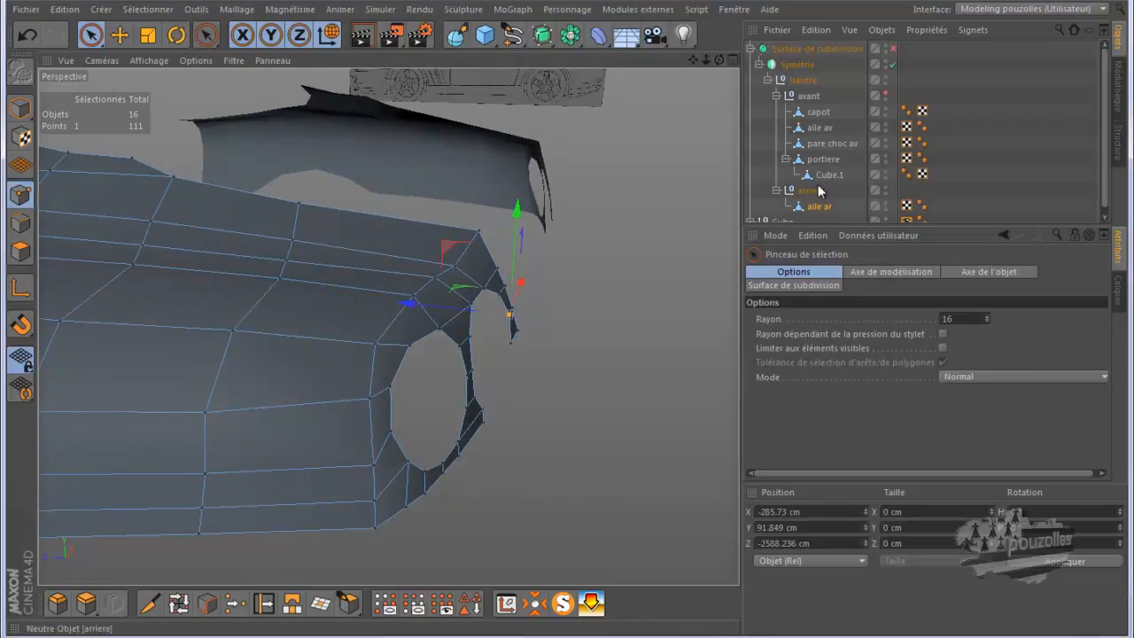
click(804, 51)
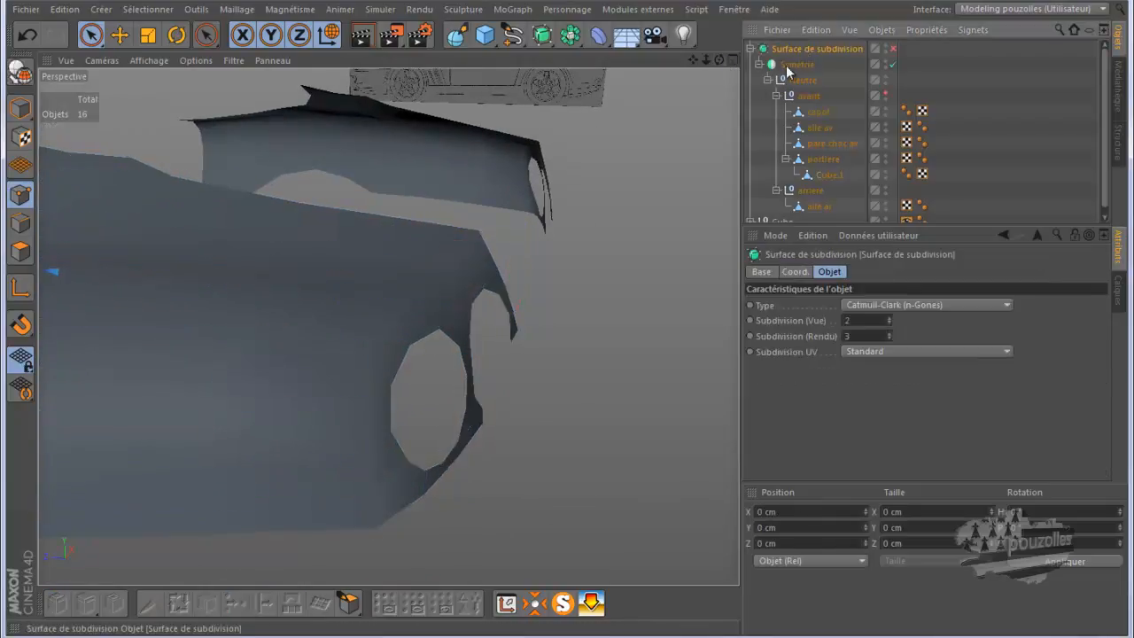
drag(717, 59, 567, 322)
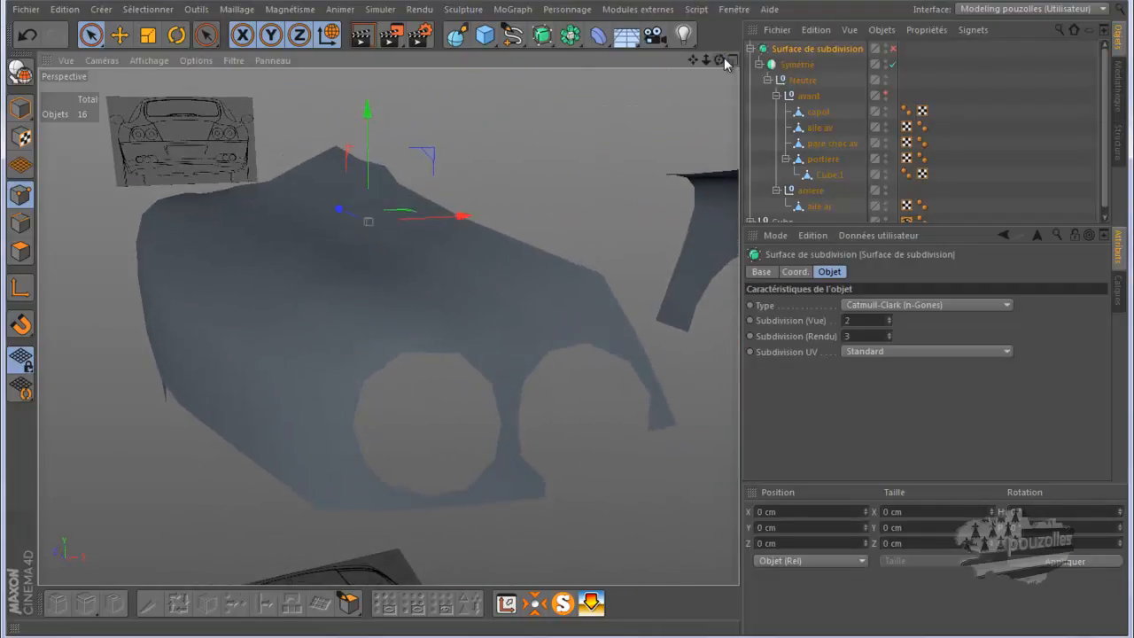
click(815, 205)
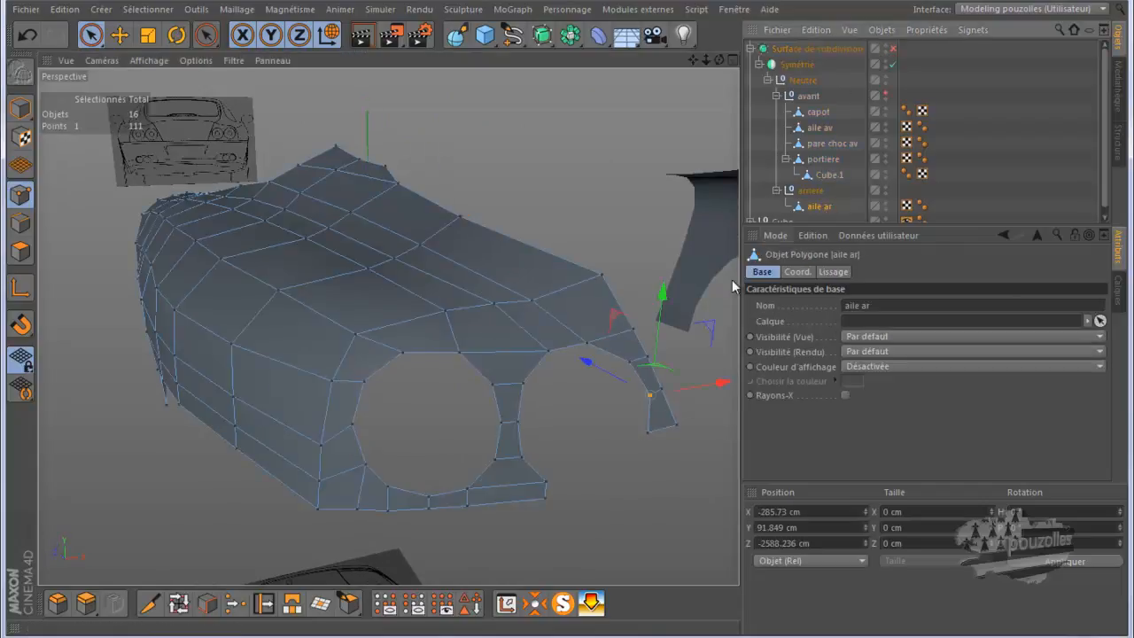
- In the front view, extrude the end edge beside the second light about 24 cm straight downward
middle_click(577, 507)
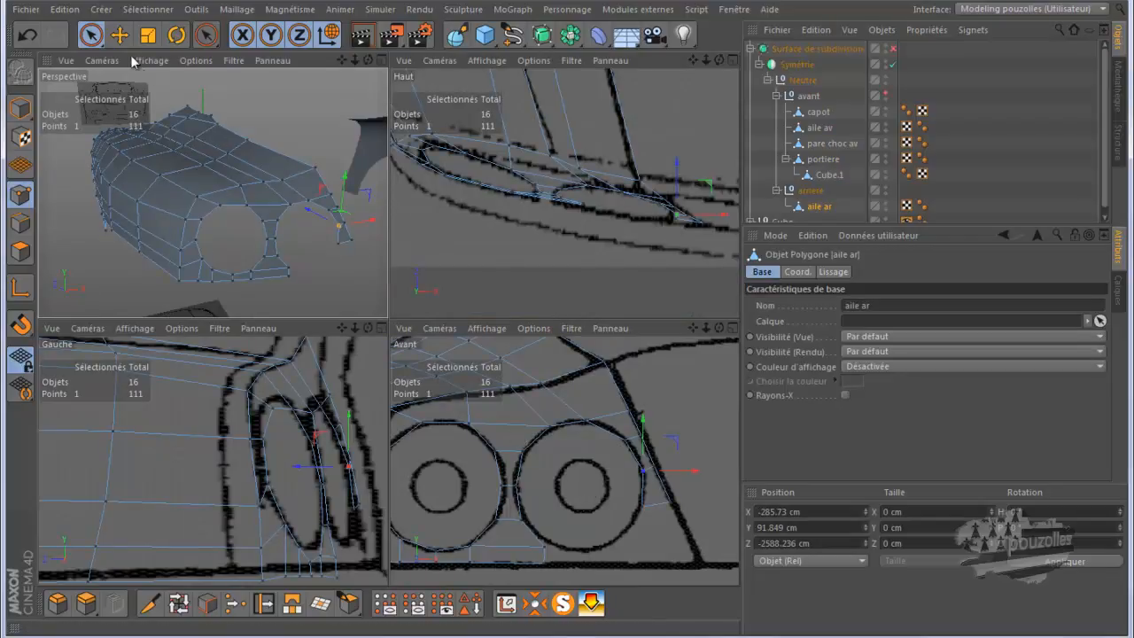
click(21, 223)
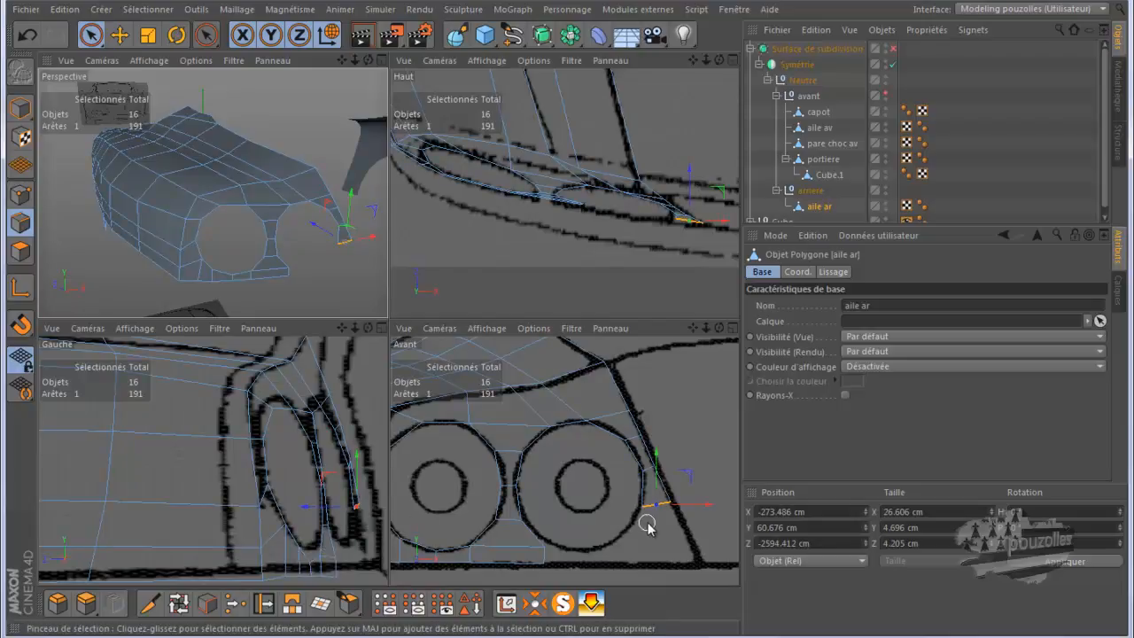
middle_click(683, 552)
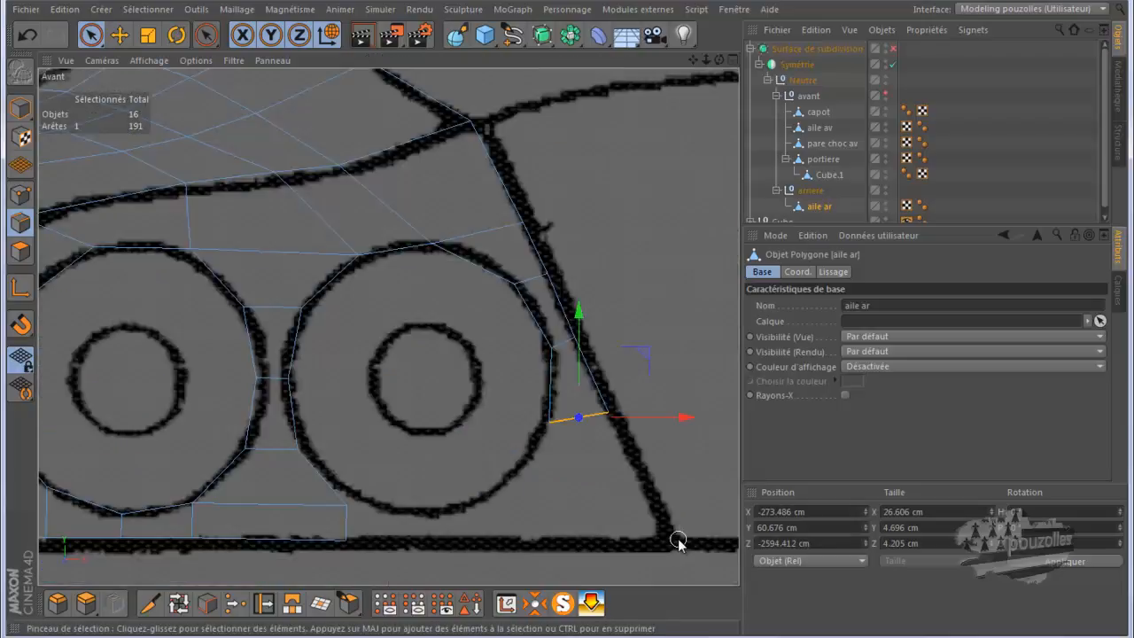
ctrl+drag(582, 316, 597, 381)
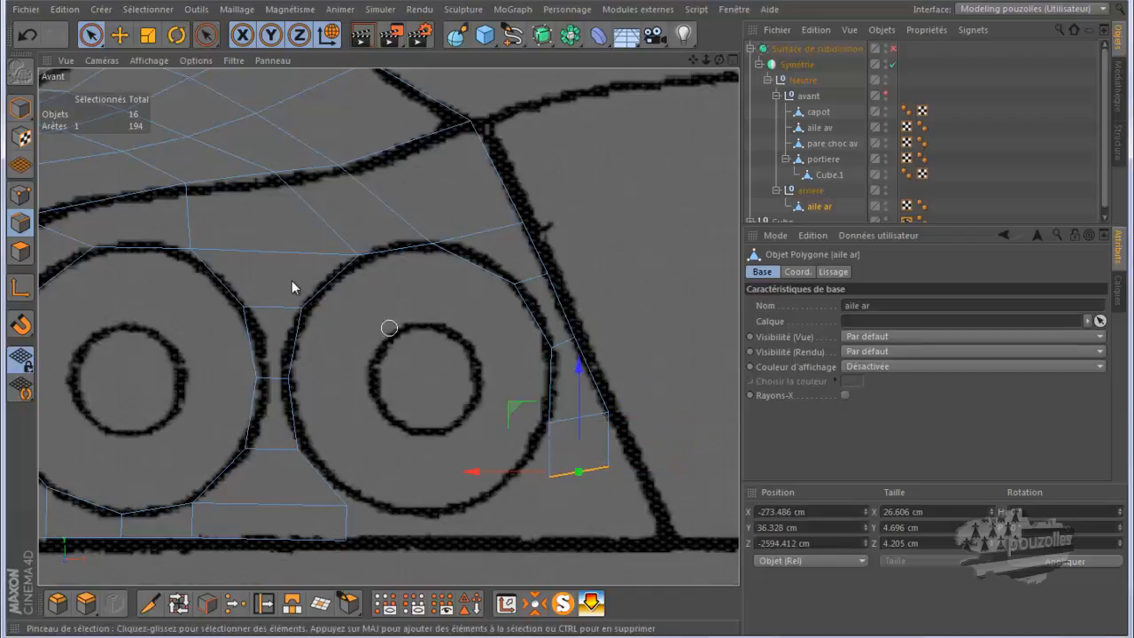
- Fit the new edge's outer point onto the slanted panel line and its inner point onto the second light's outline
click(20, 194)
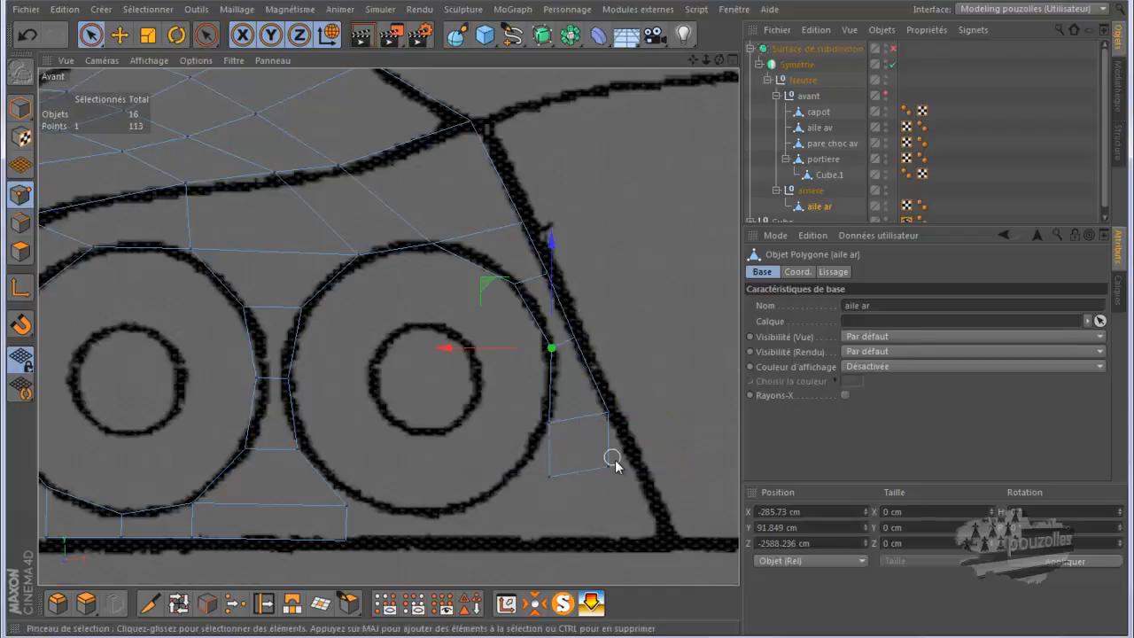
click(613, 467)
mouse_move(542, 465)
mouse_down()
mouse_move(564, 475)
mouse_move(464, 484)
mouse_up()
mouse_move(446, 417)
mouse_down()
mouse_move(458, 405)
mouse_move(454, 416)
mouse_up()
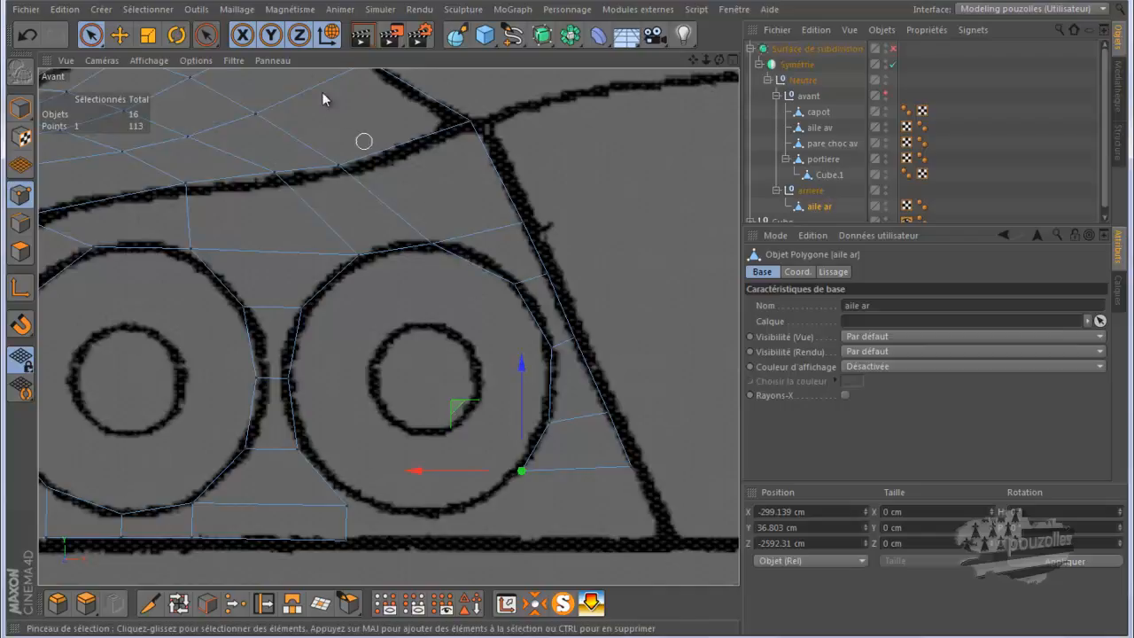
- In the top view, move the new end edge about 1.5 cm rearward to follow the blueprint
click(21, 223)
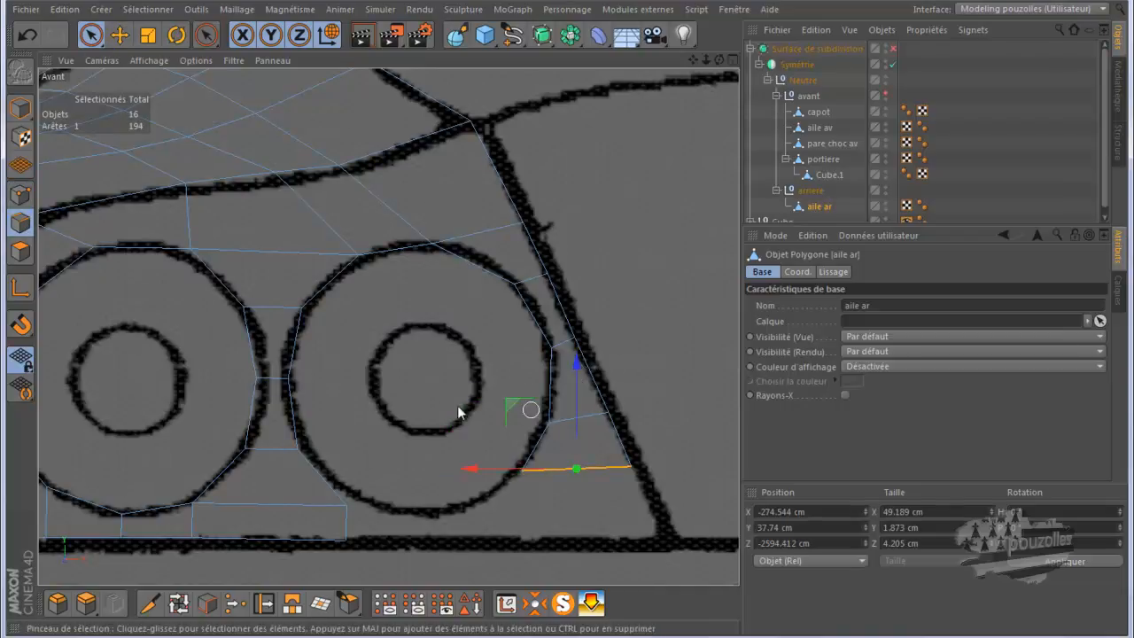
middle_click(416, 405)
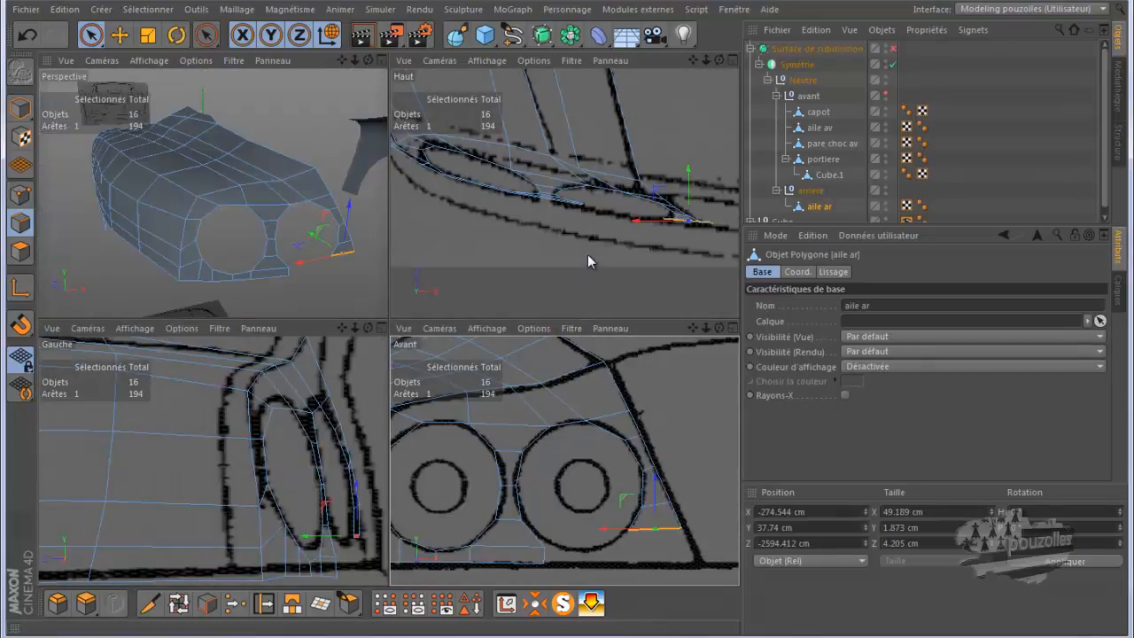
middle_click(668, 237)
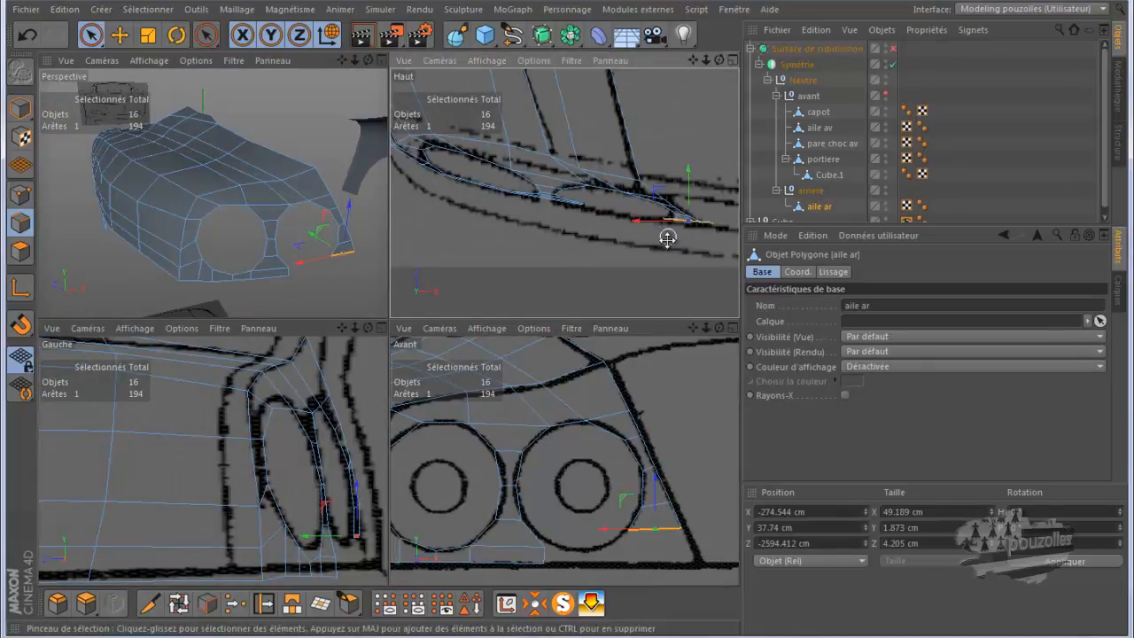
middle_click(683, 252)
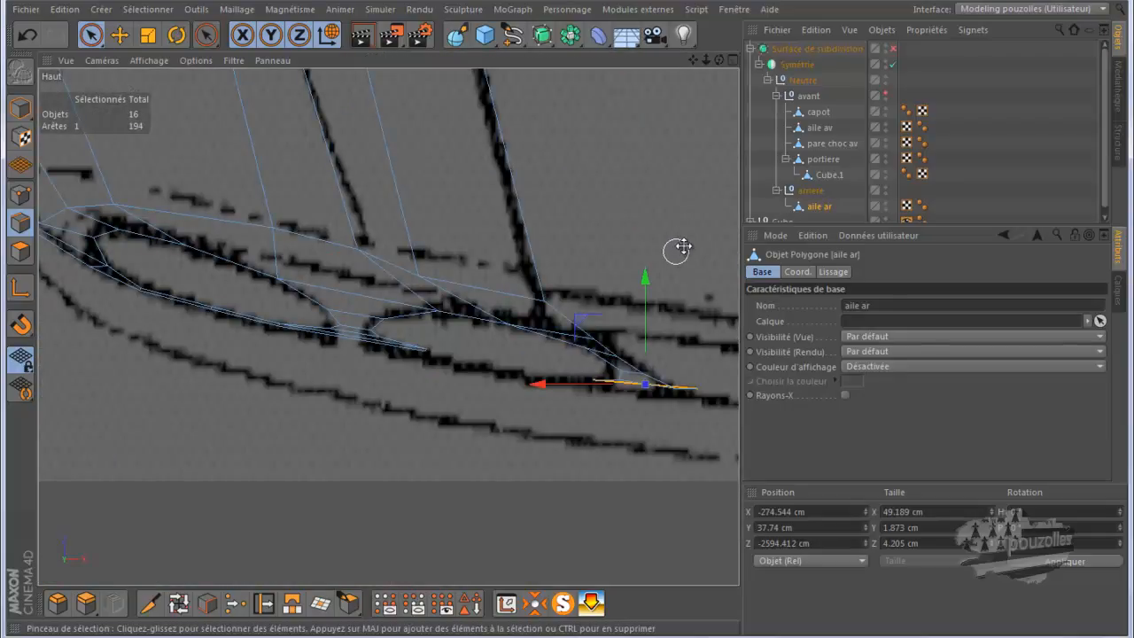
drag(644, 283, 645, 288)
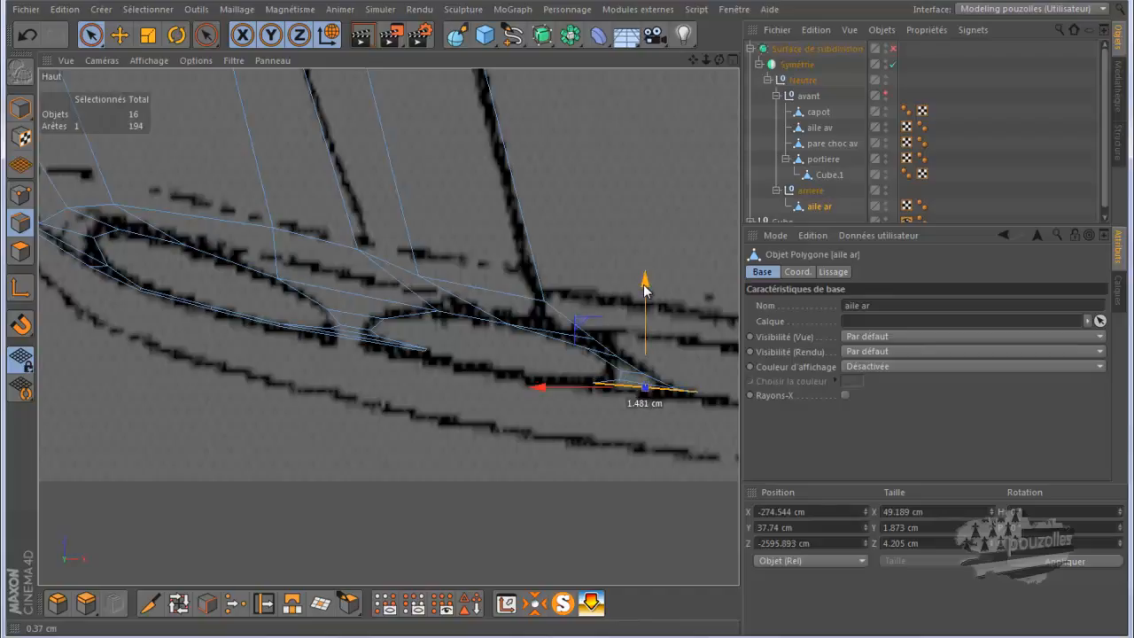
- In the front view, extrude the end edge about 16 cm downward toward the light's lower outline
middle_click(485, 386)
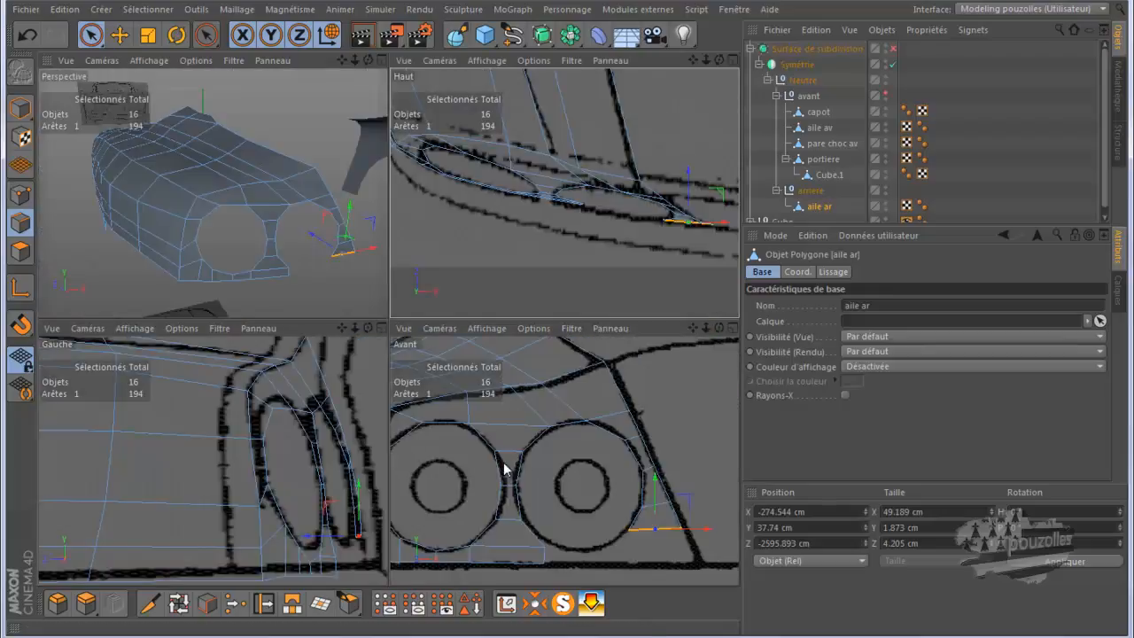
middle_click(508, 463)
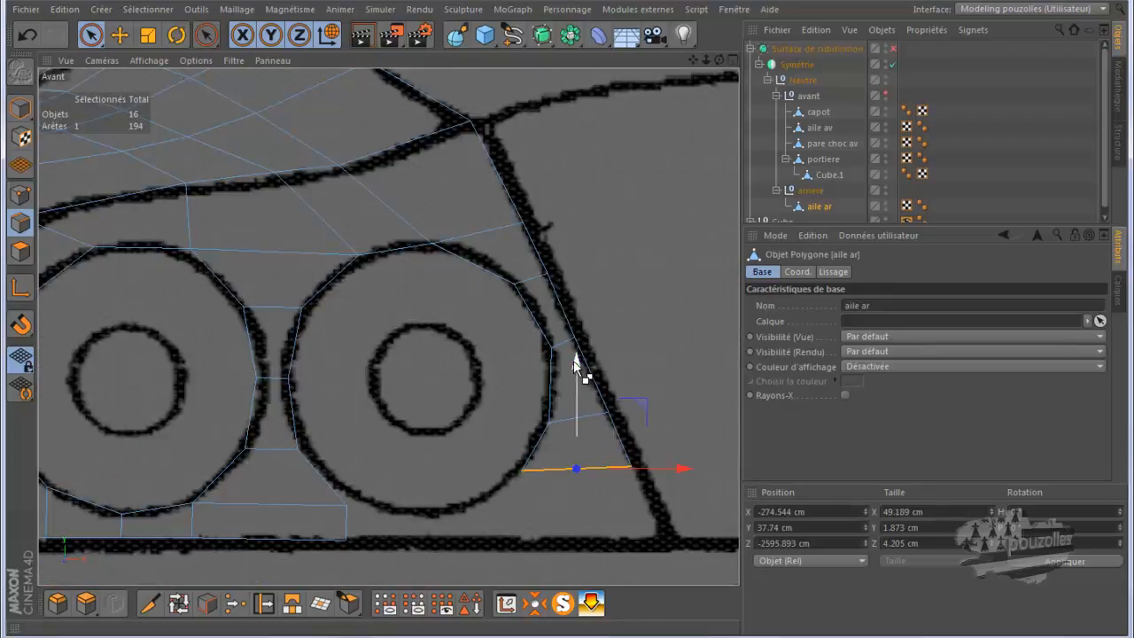
drag(577, 363, 572, 400)
- Move the lowest edge's inner point about 20 cm along to the light's lower outline and its outer point onto the slanted panel line
click(36, 200)
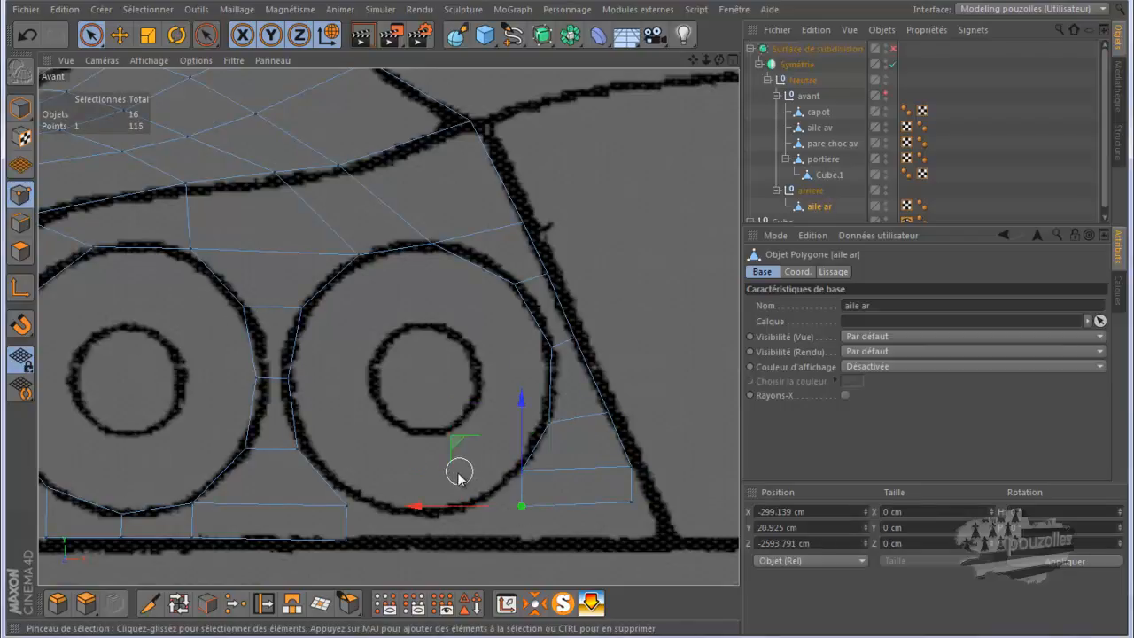
drag(453, 450, 408, 448)
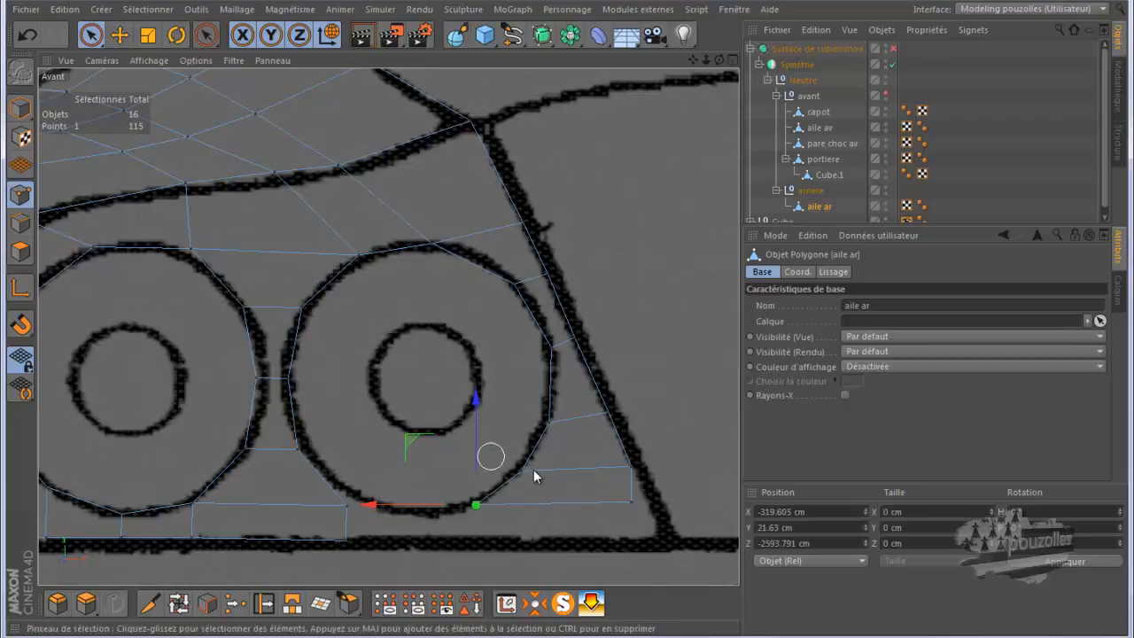
click(632, 505)
drag(583, 499, 581, 515)
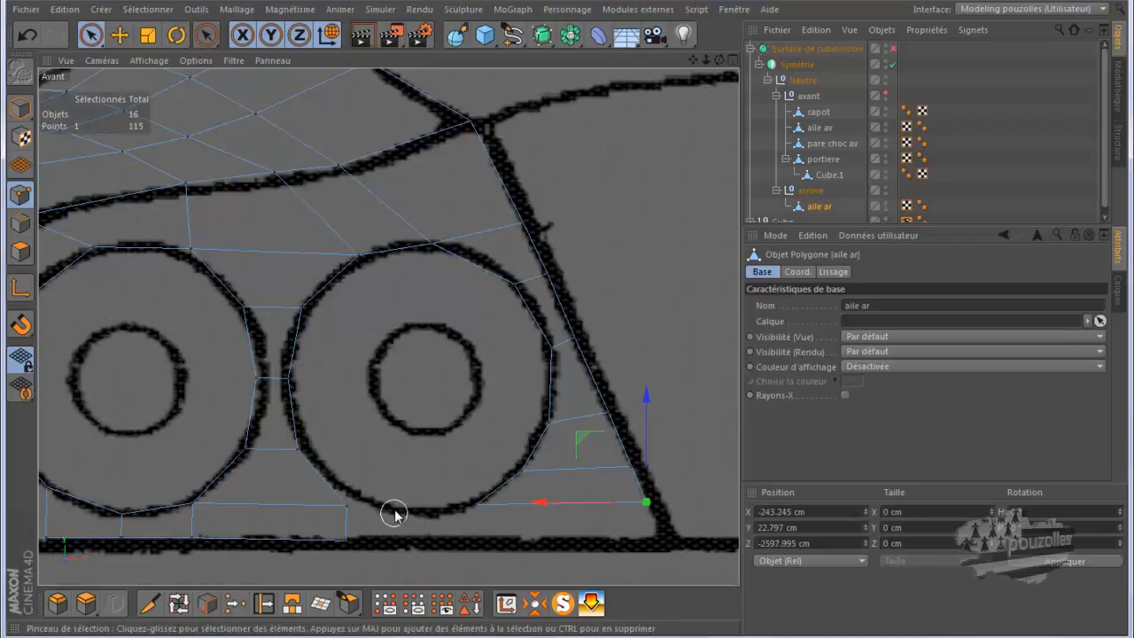
- Extrude the lowest edge of the outer section about 16 cm downward to the blueprint's bottom line in the front view
shift+drag(469, 501, 426, 509)
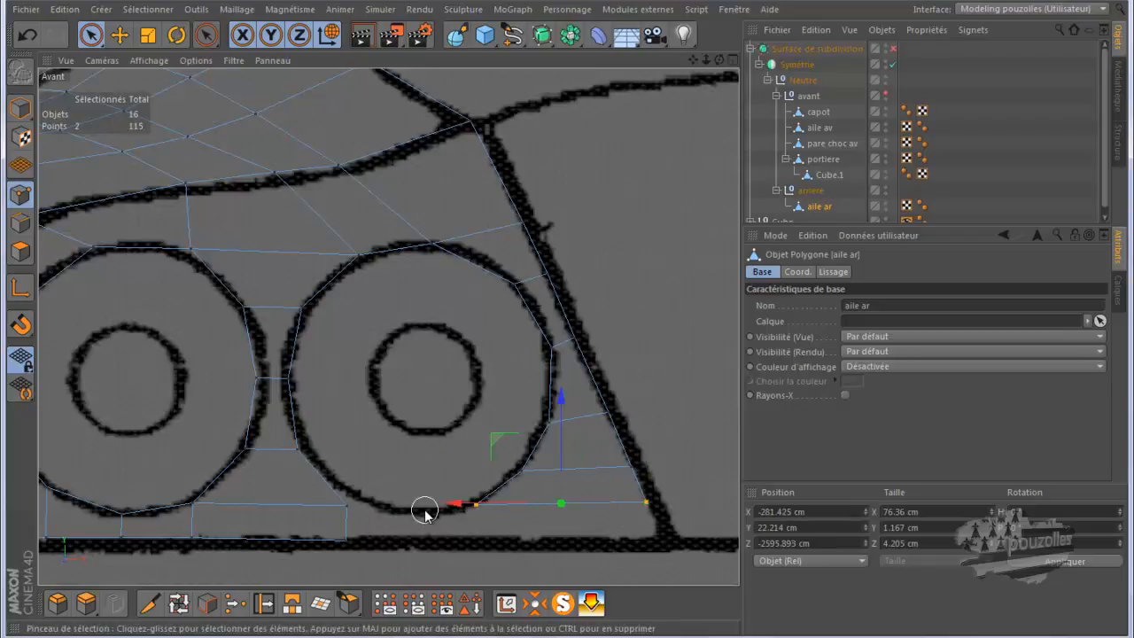
middle_click(426, 512)
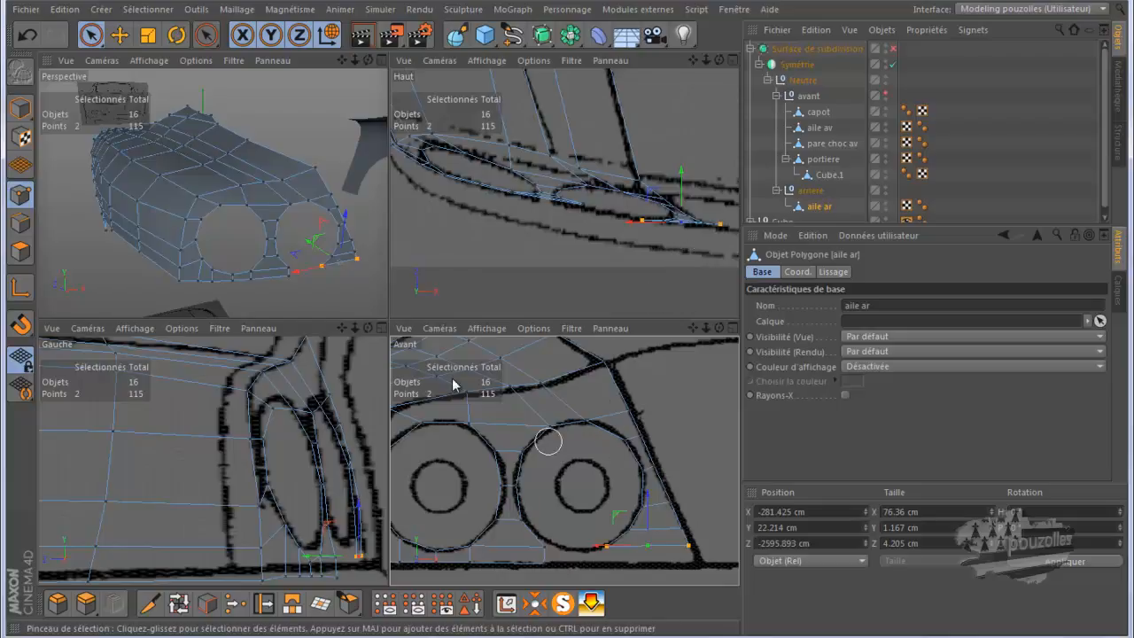
click(20, 222)
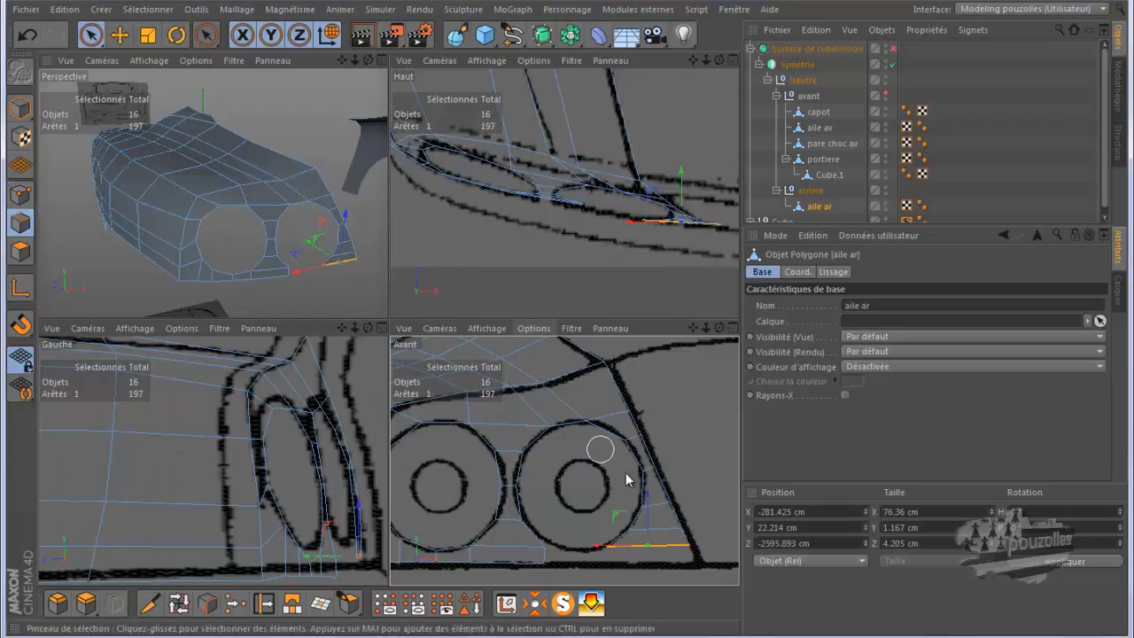
middle_click(654, 560)
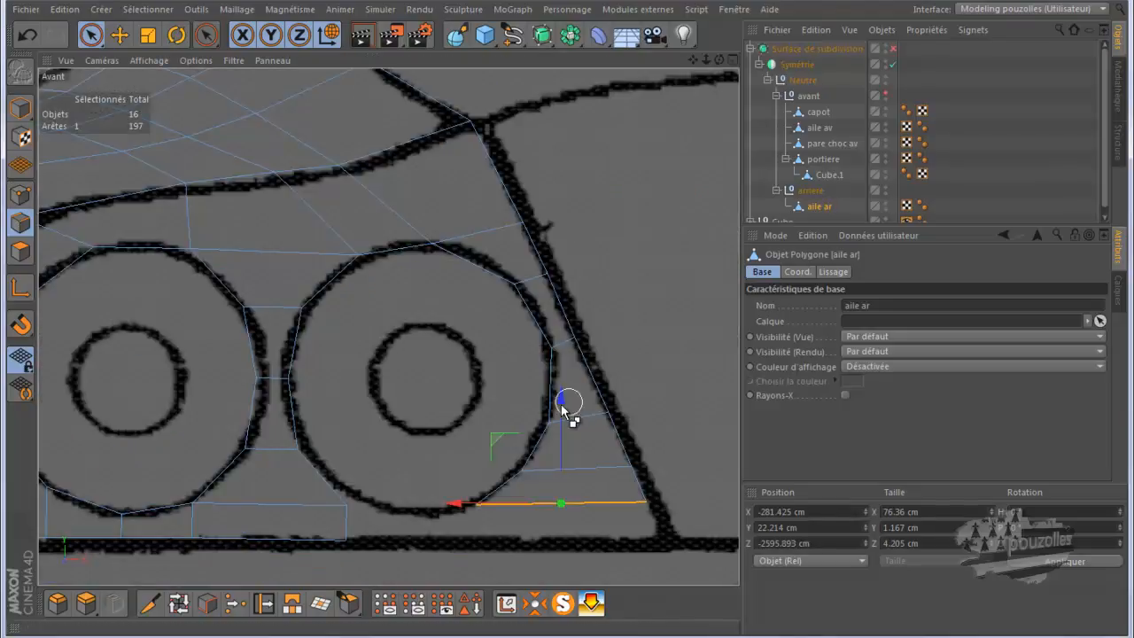
ctrl+drag(560, 390, 556, 434)
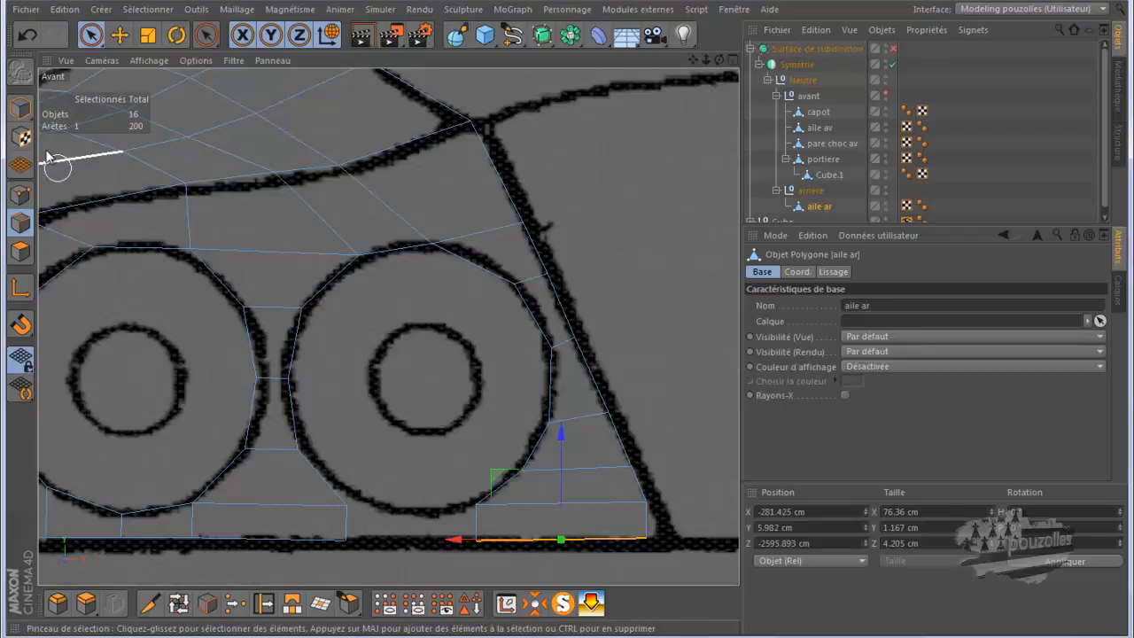
- Move the new bottom edge's outer point about 6 cm outward onto the slanted panel line
click(19, 194)
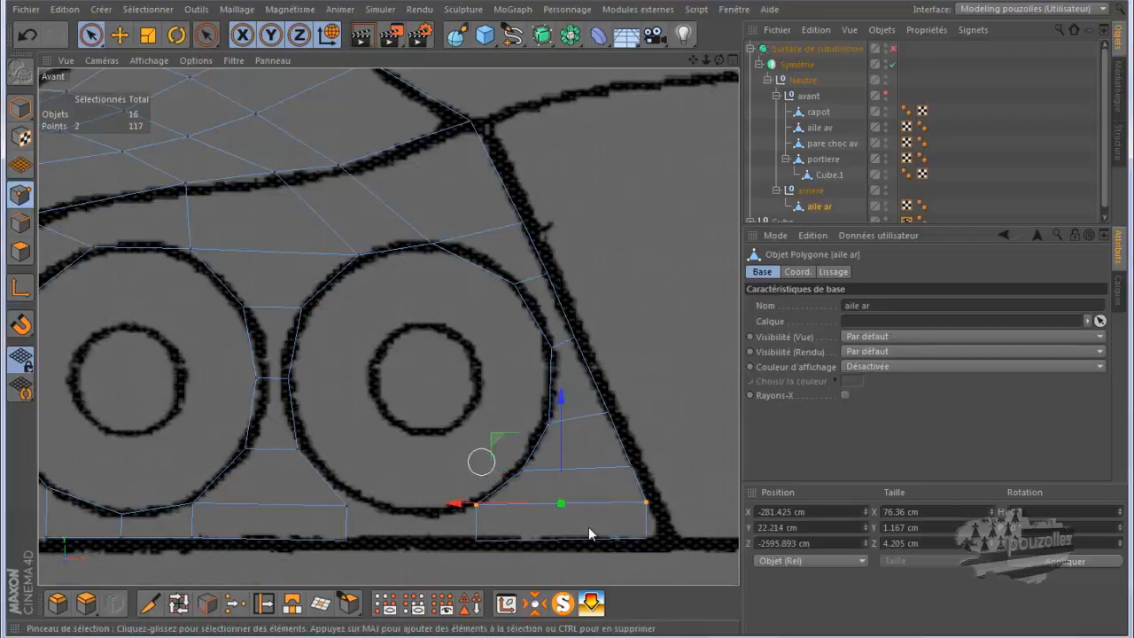
click(646, 538)
drag(546, 545, 560, 547)
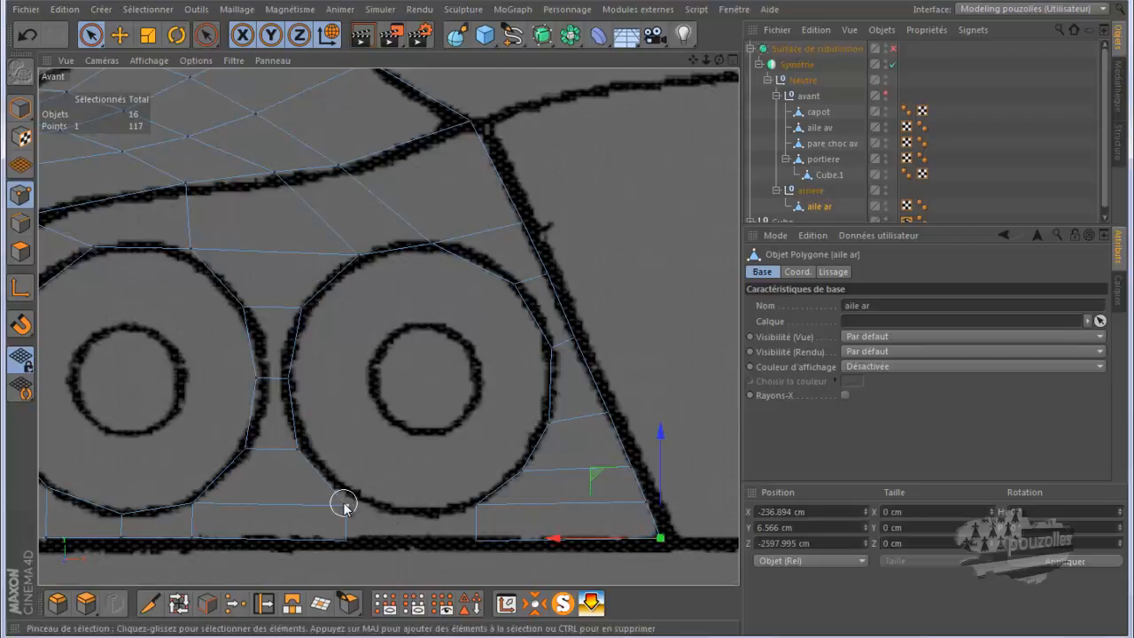
- Fit the upper end point of the strip under the lights onto the second light's outline and shift its lower point about 6 cm beneath it
click(347, 506)
mouse_move(301, 432)
mouse_down()
mouse_move(281, 443)
mouse_move(292, 443)
mouse_up()
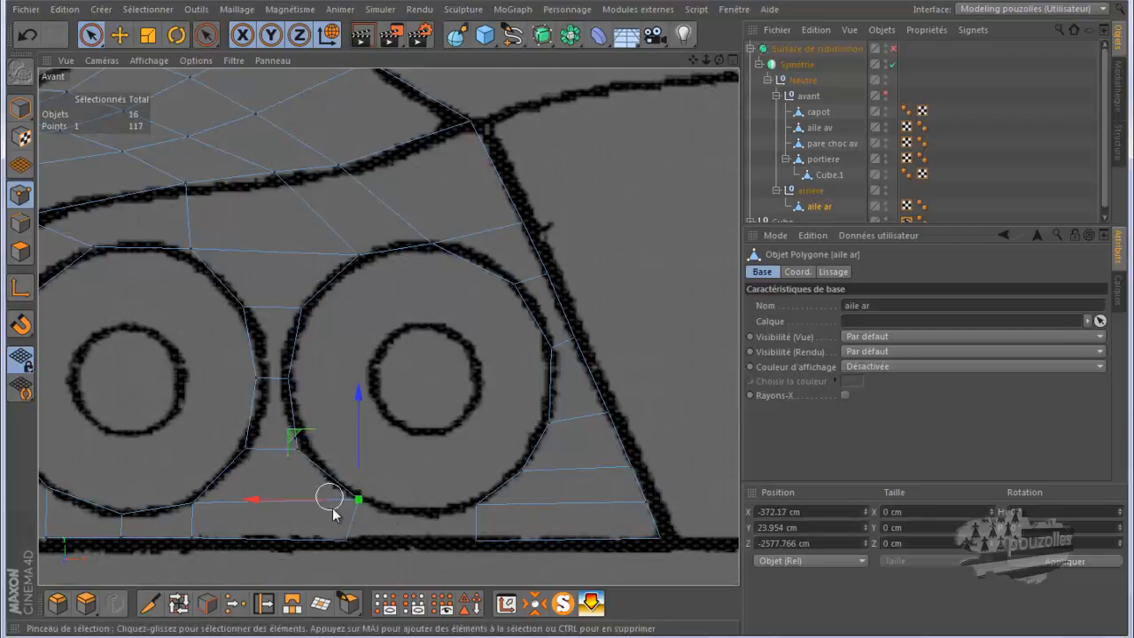
click(345, 539)
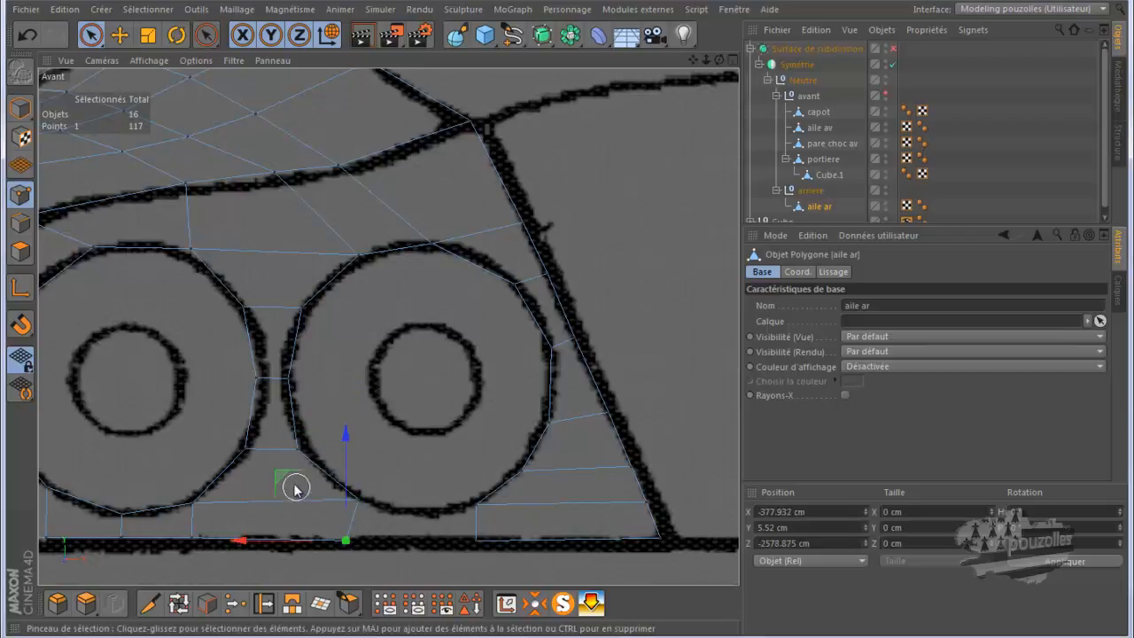
drag(285, 482, 297, 484)
key(9)
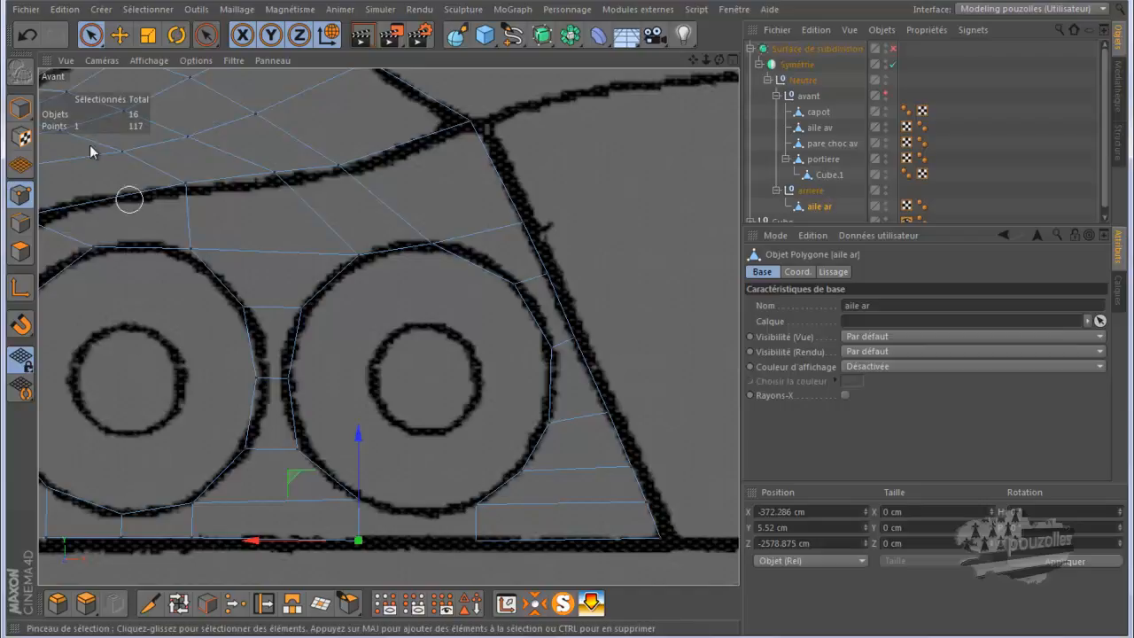
- Extrude the outer section's short vertical edge about 24 cm sideways into the gap under the second light
click(22, 224)
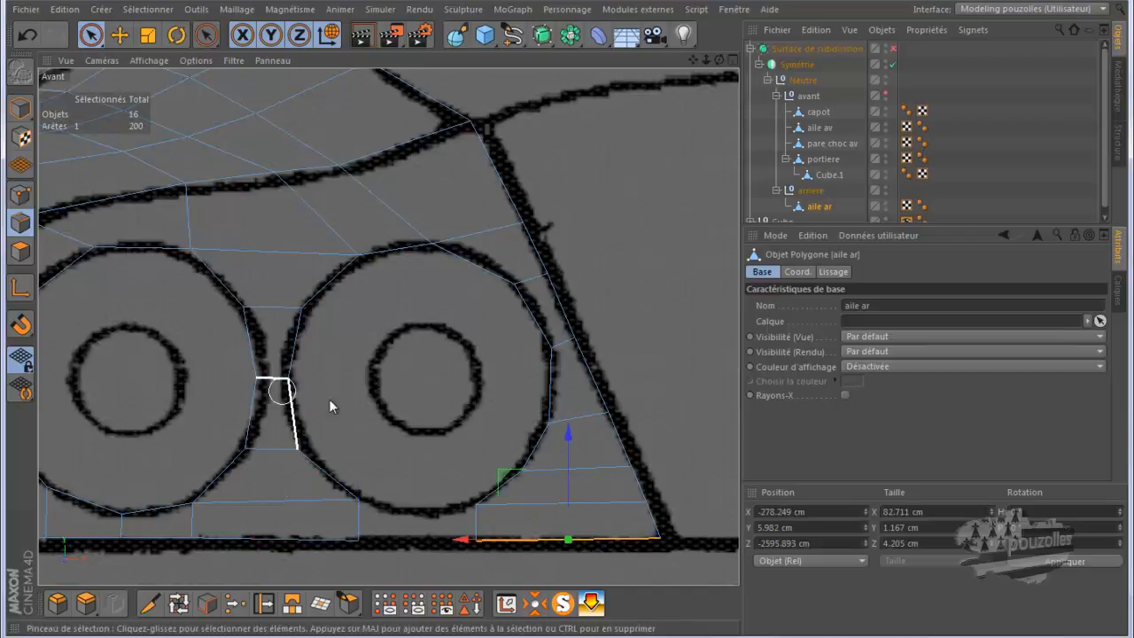
click(460, 527)
click(459, 529)
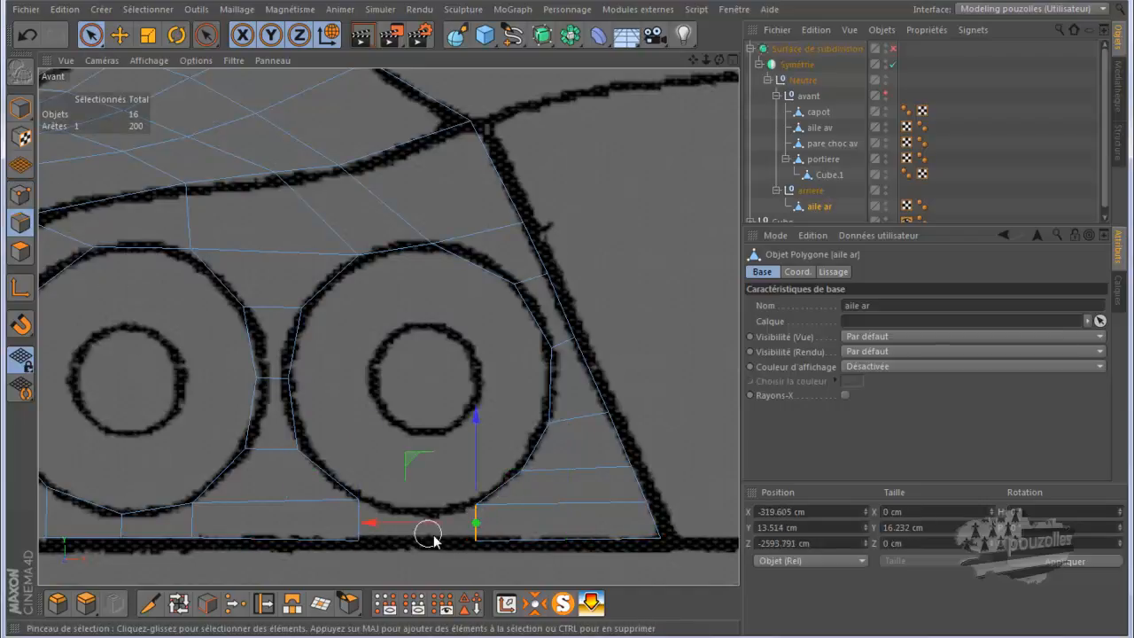
ctrl+drag(417, 529, 360, 542)
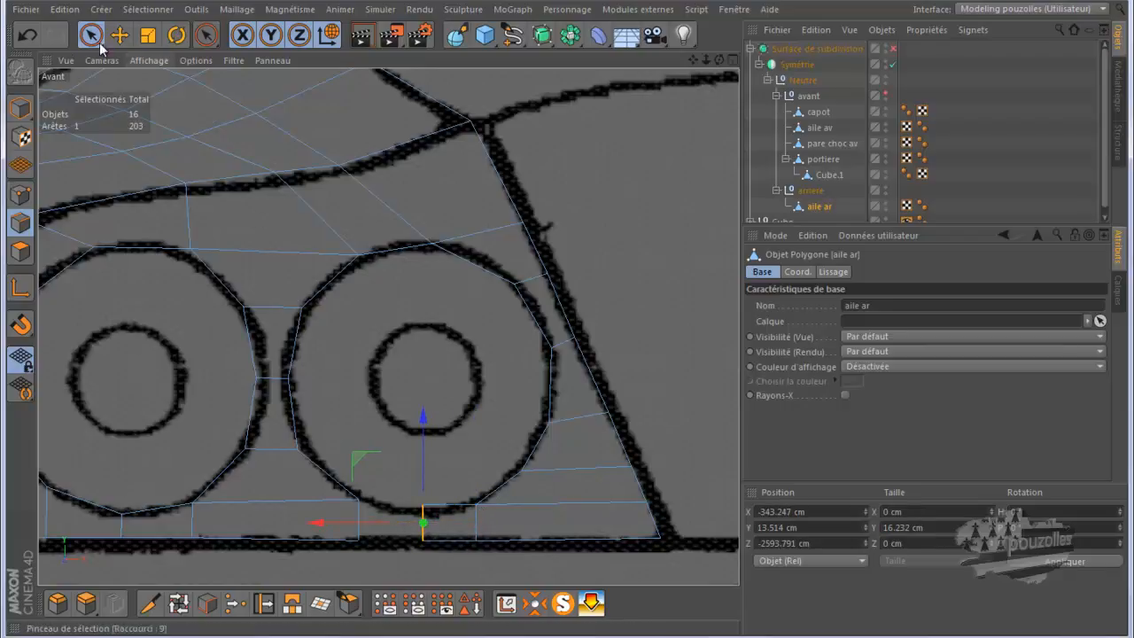
- Lower the new edge's upper point about 3 cm onto the second light's lower outline
click(20, 197)
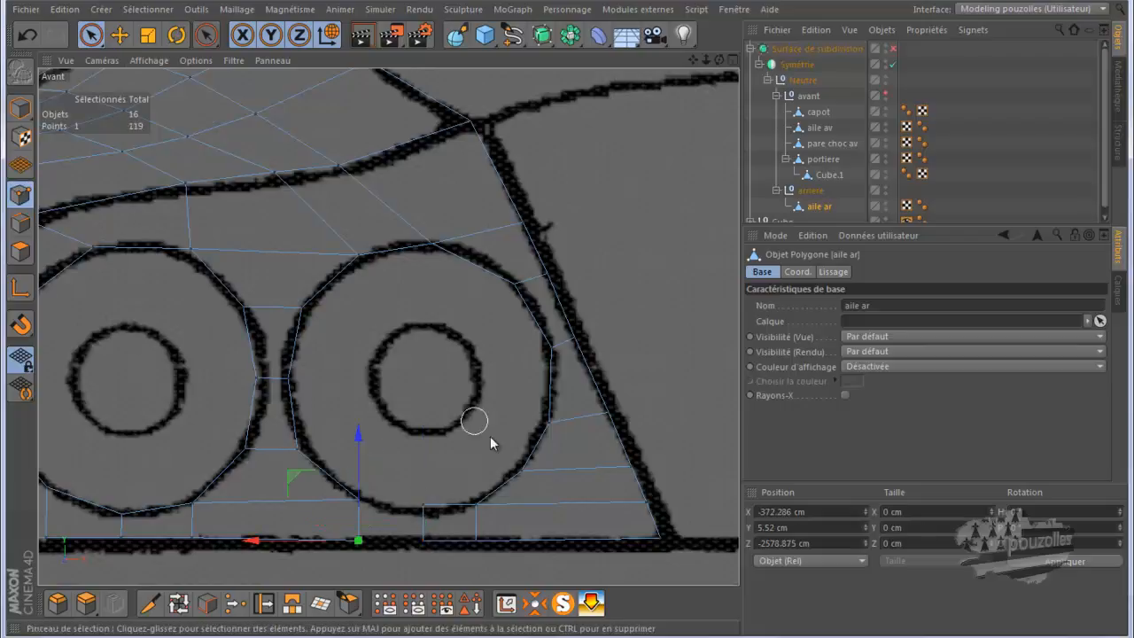
click(424, 507)
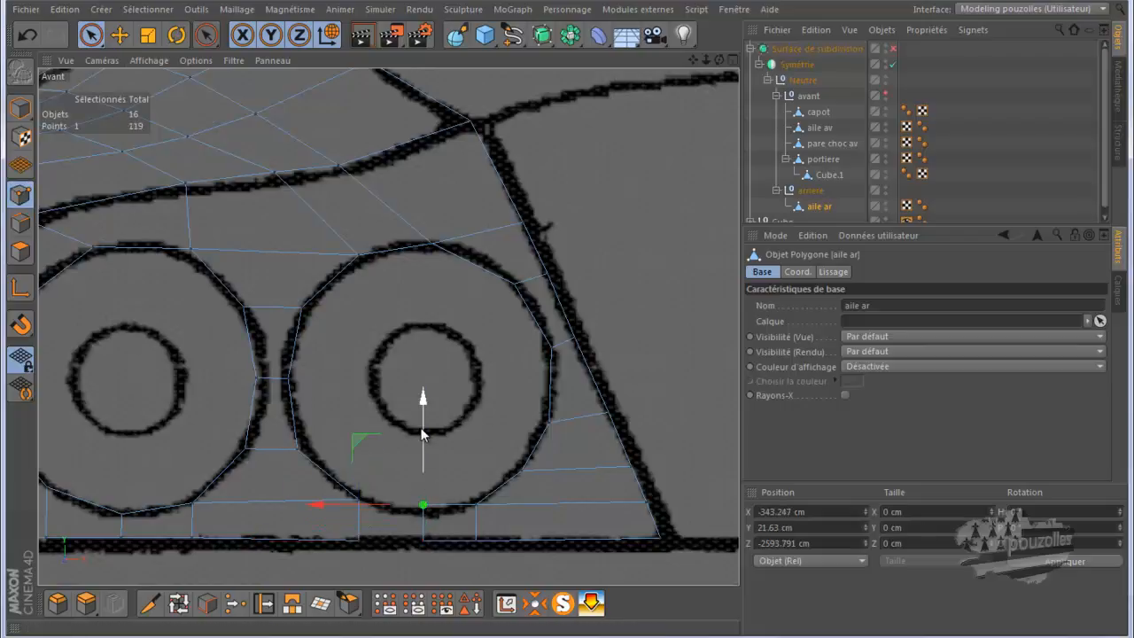
drag(423, 434, 422, 435)
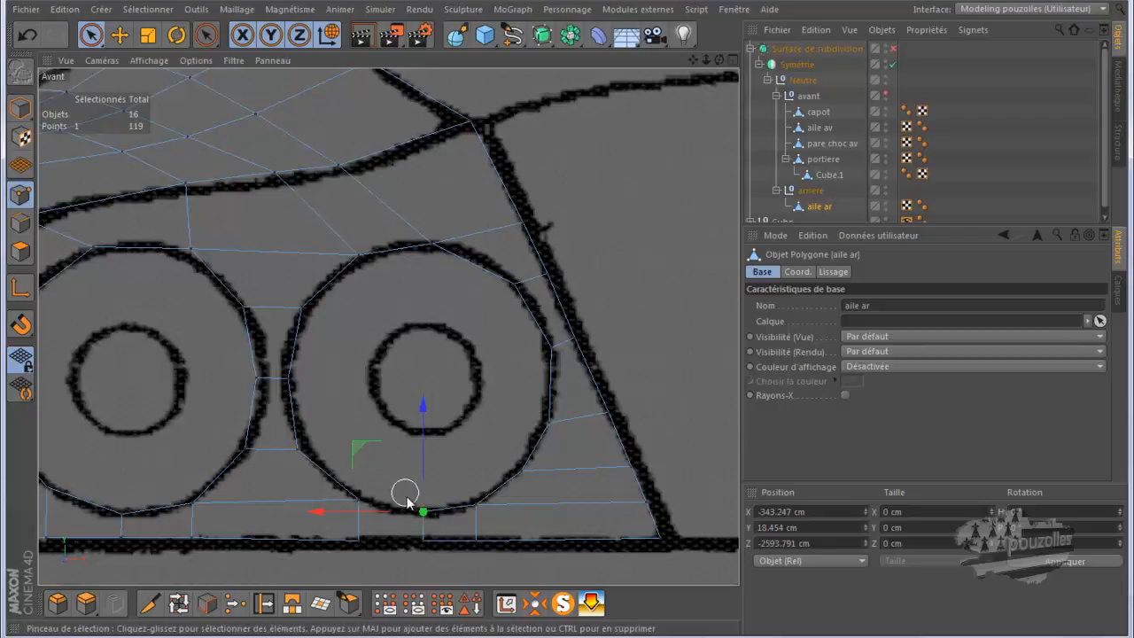
click(421, 521)
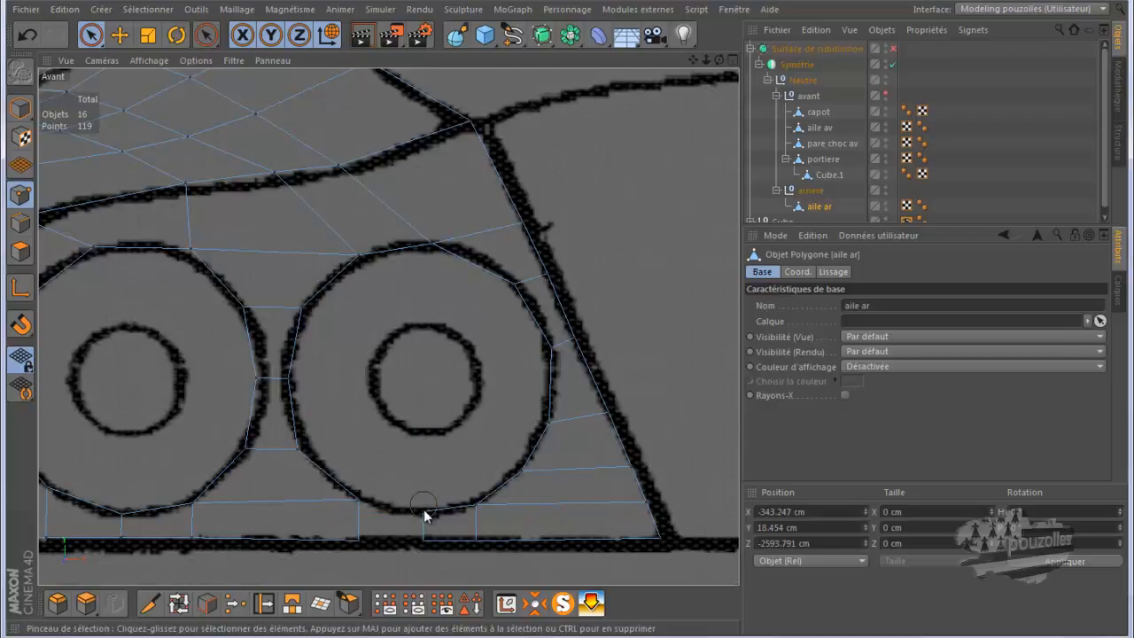
- In the top view, move the new edge's two points about 8 cm forward to follow the blueprint
drag(423, 512, 422, 540)
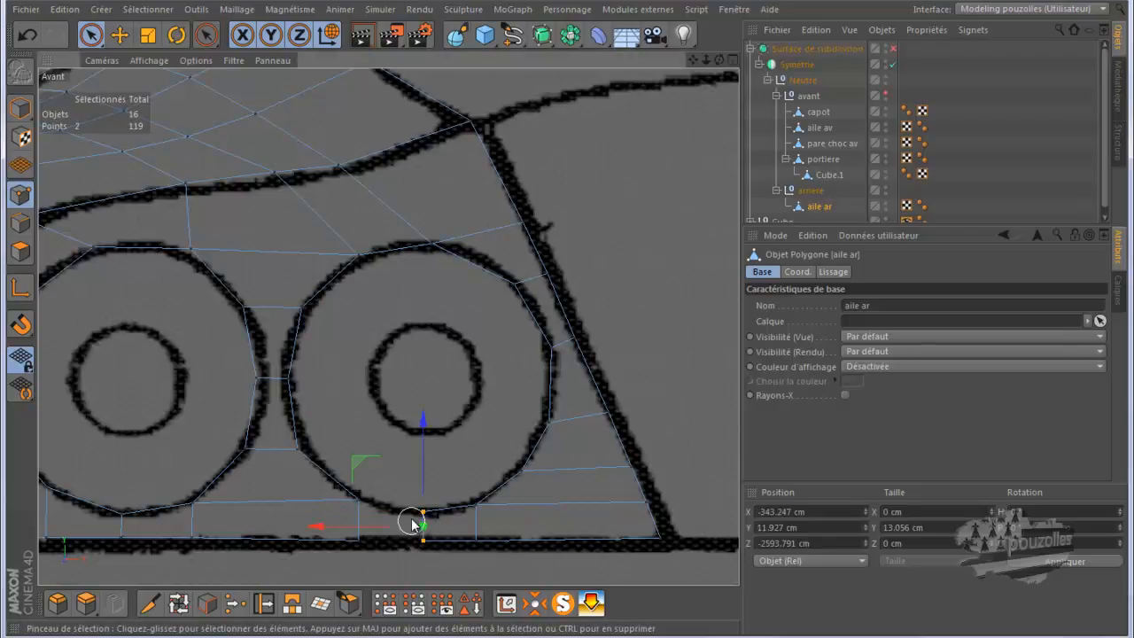
middle_click(414, 524)
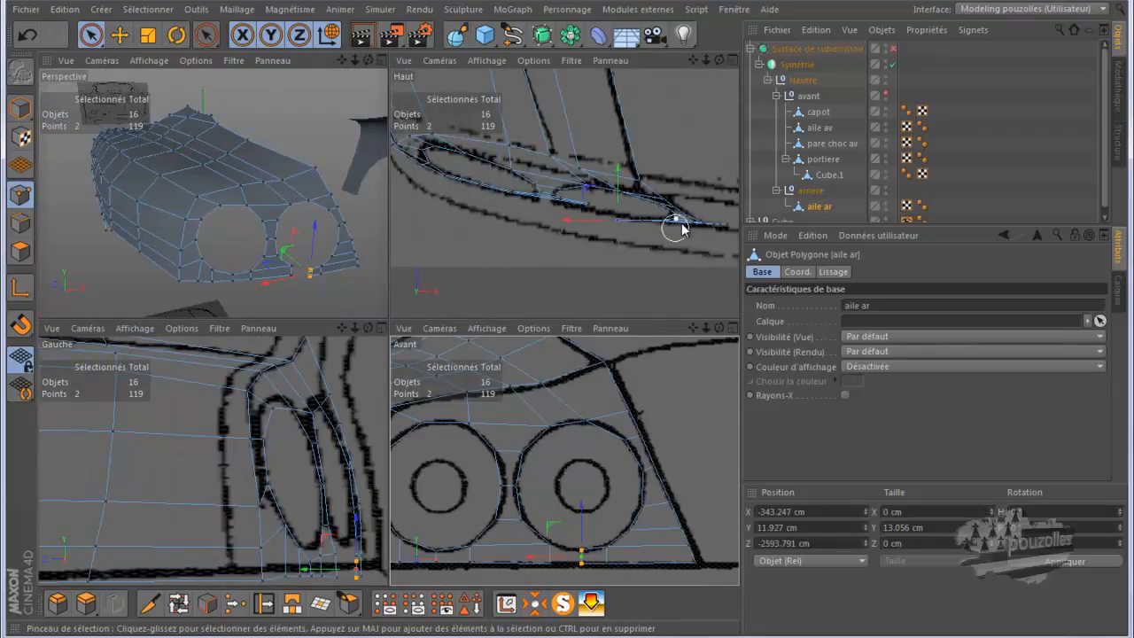
scroll(680, 225, up, 1)
scroll(679, 224, up, 3)
scroll(633, 190, up, 1)
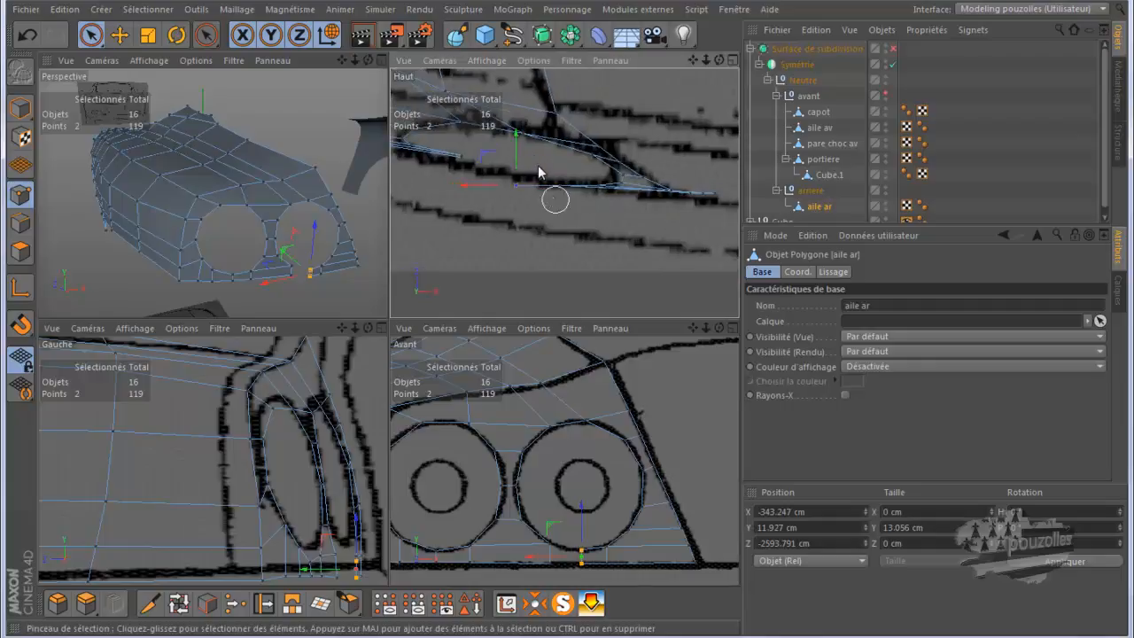
drag(517, 155, 520, 140)
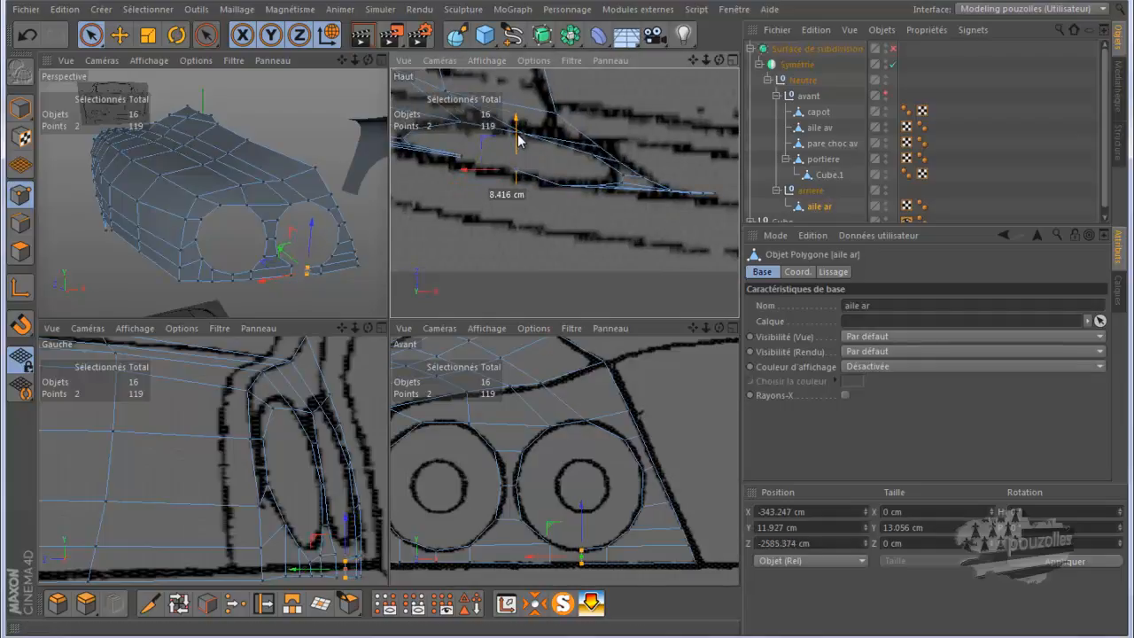
- Move the neighbouring point pair about 3 cm forward and refit the end pair to the blueprint's curve in the top view
click(561, 185)
drag(560, 152, 562, 152)
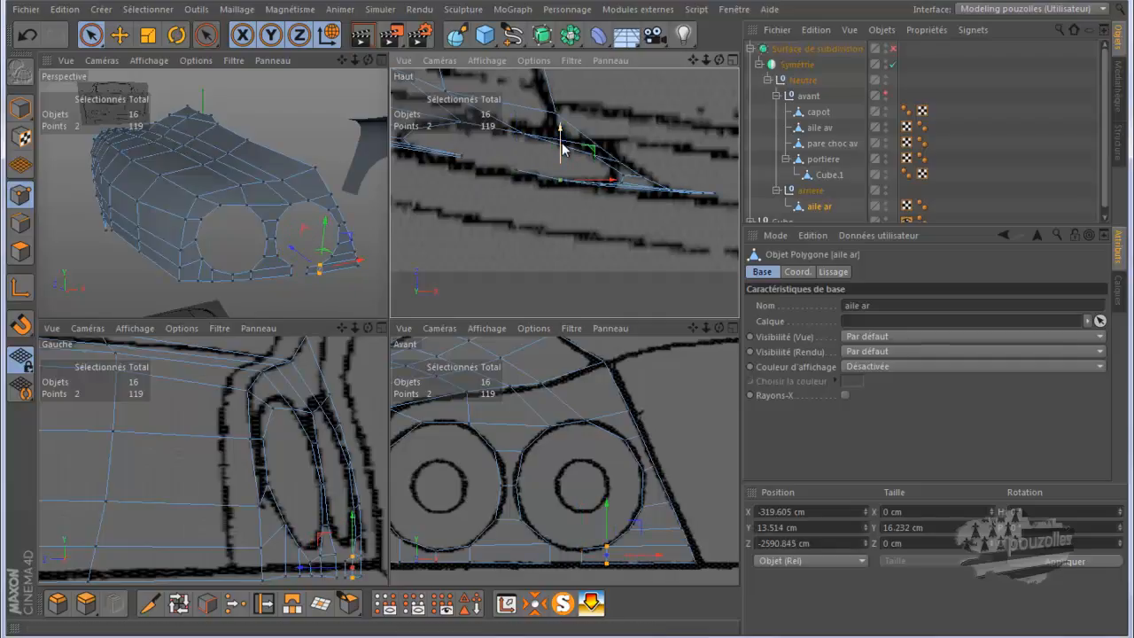
click(465, 158)
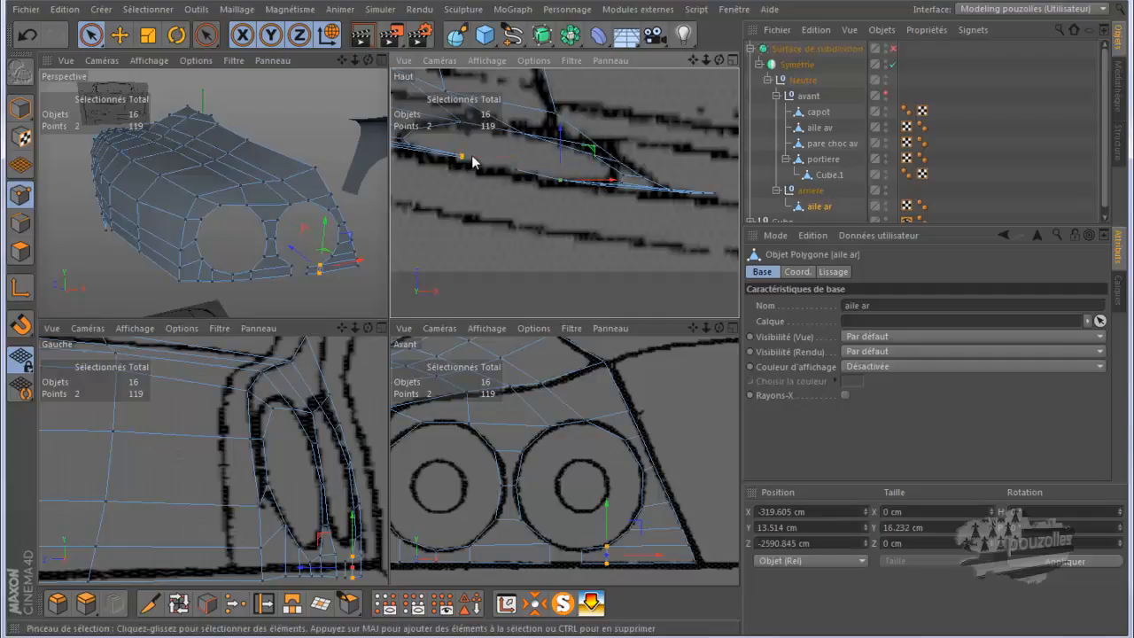
drag(463, 133, 516, 147)
click(520, 171)
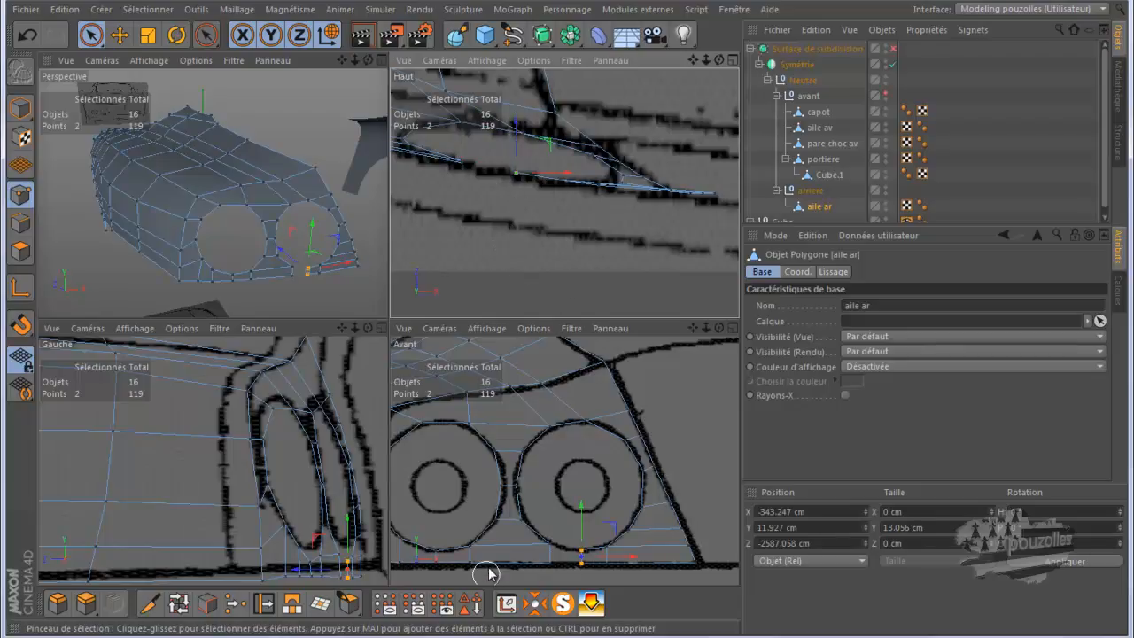
- Bridge the two facing vertical edges to close the remaining gap under the second light
click(21, 222)
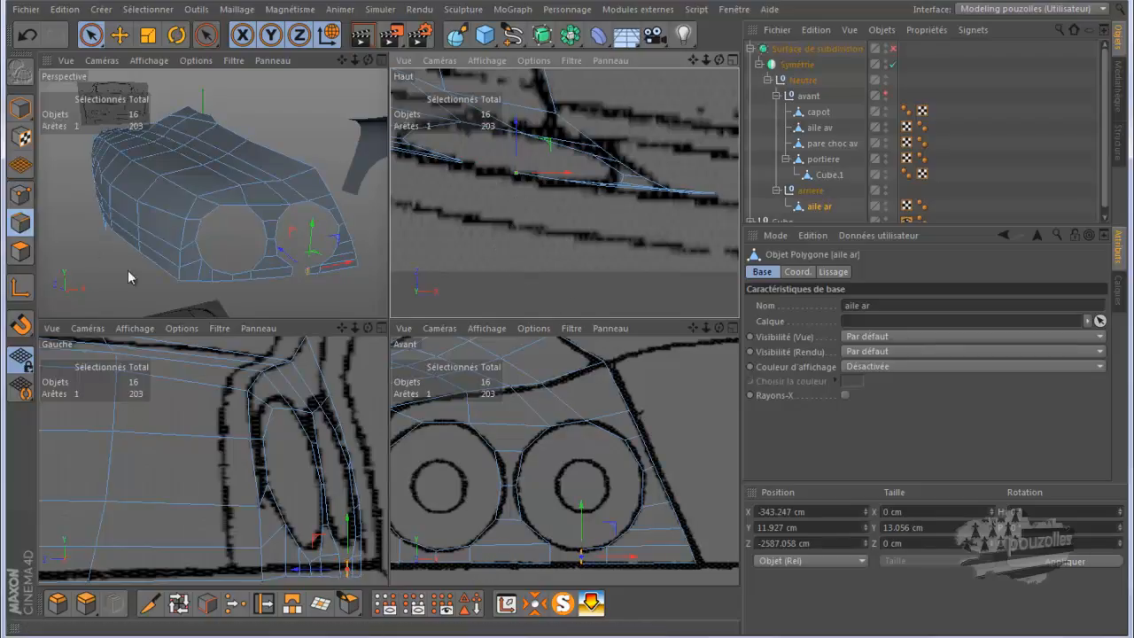
click(550, 484)
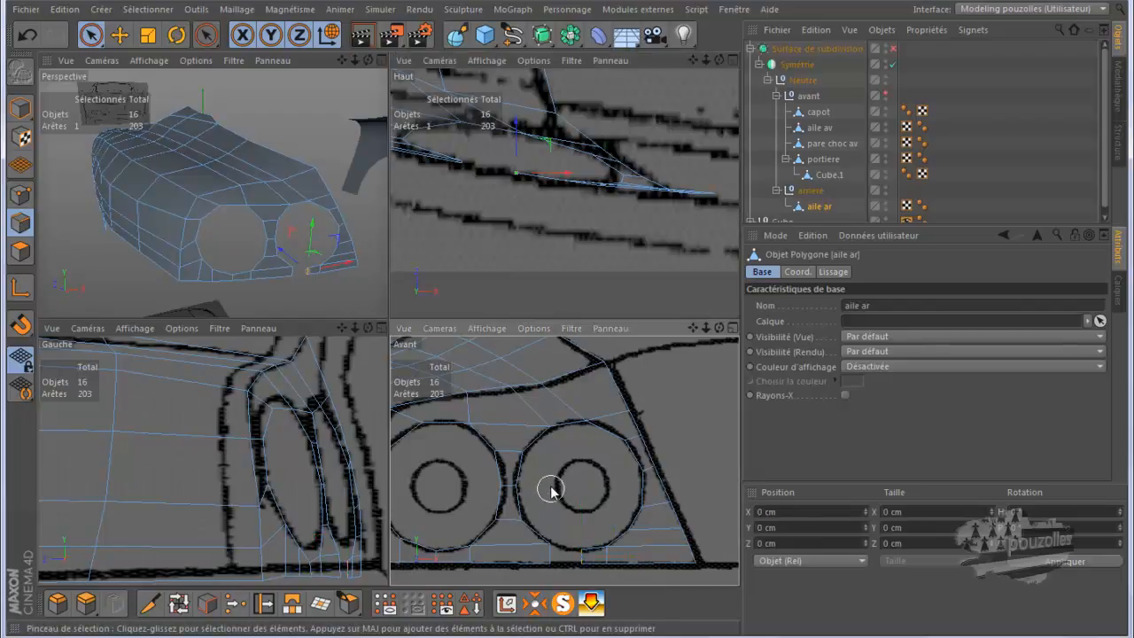
middle_click(551, 484)
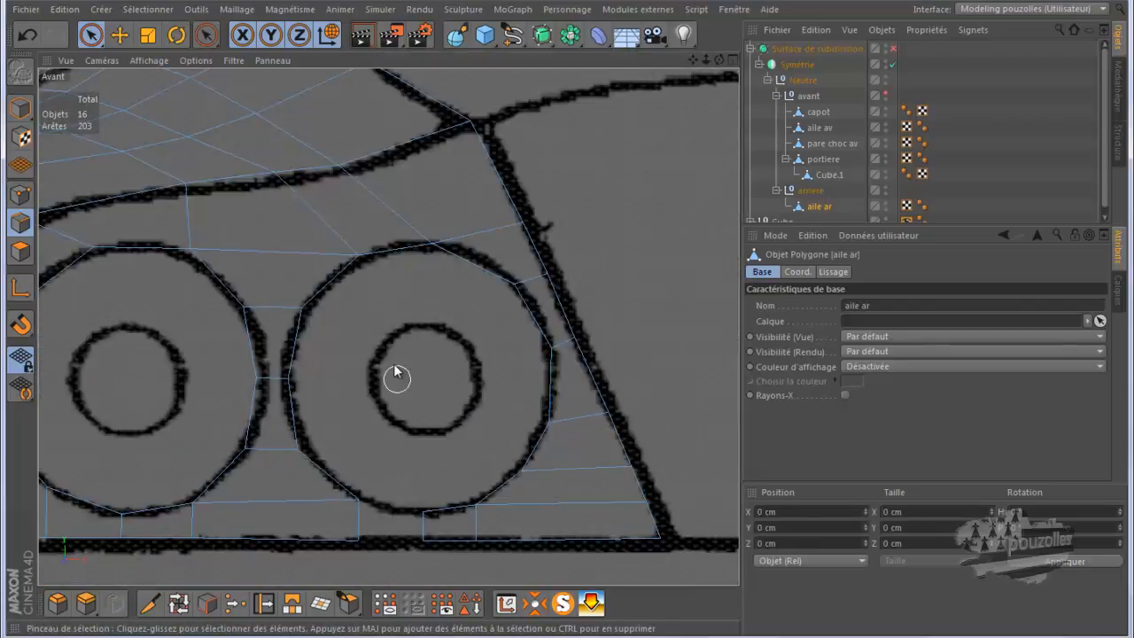
right_click(390, 335)
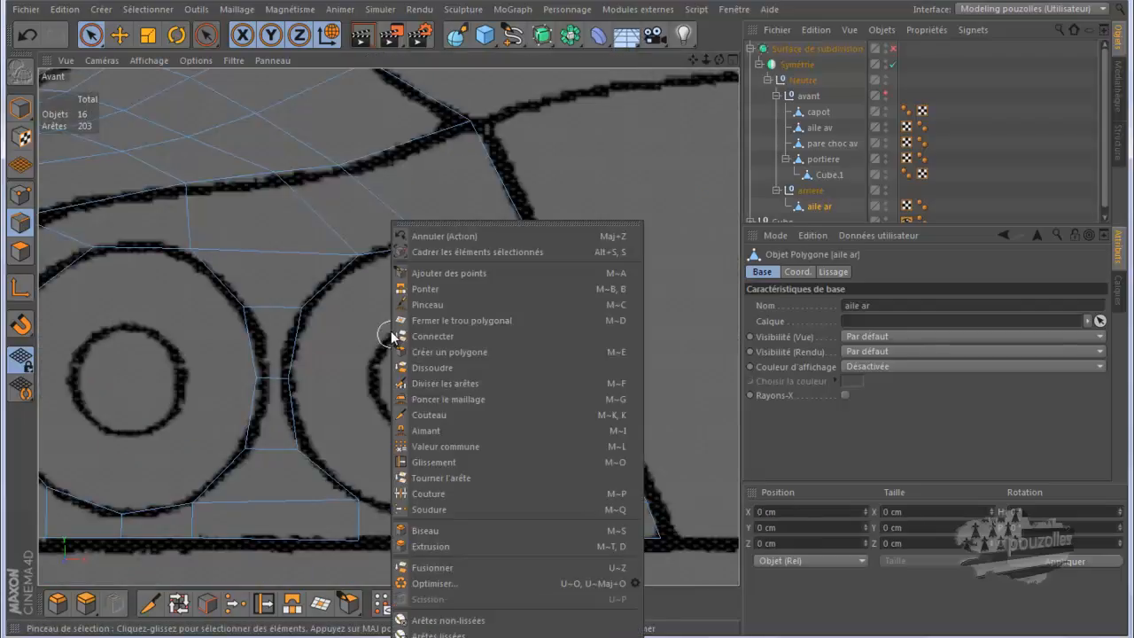
click(440, 290)
drag(423, 526, 363, 531)
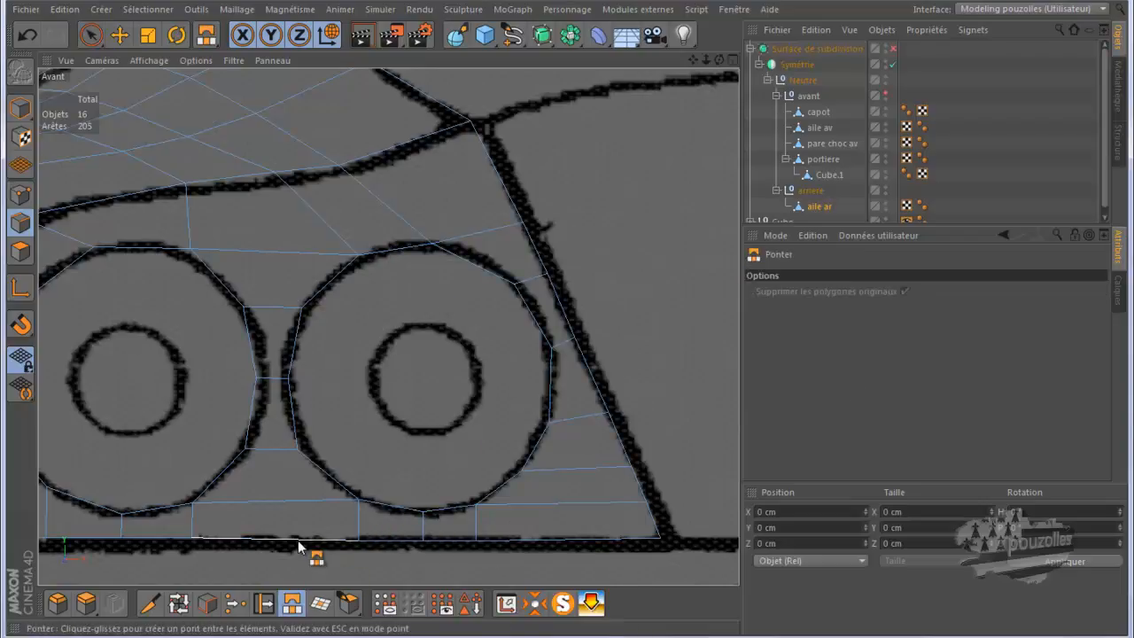
click(124, 39)
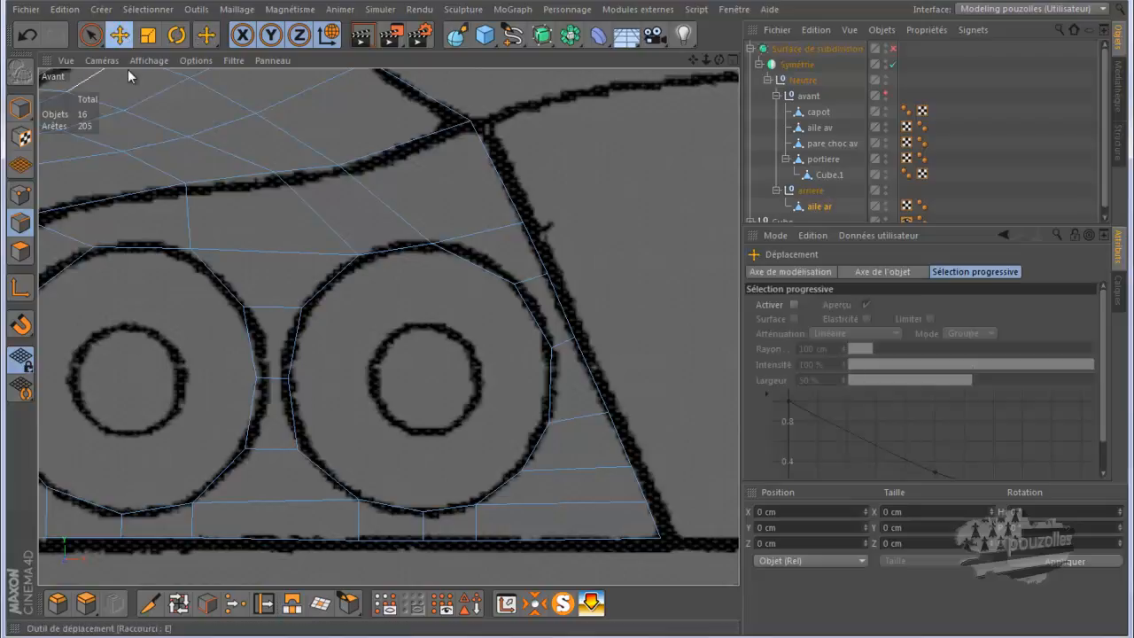
- Enable the subdivision surface and examine the smoothed rear fender from several angles in the perspective view
middle_click(165, 213)
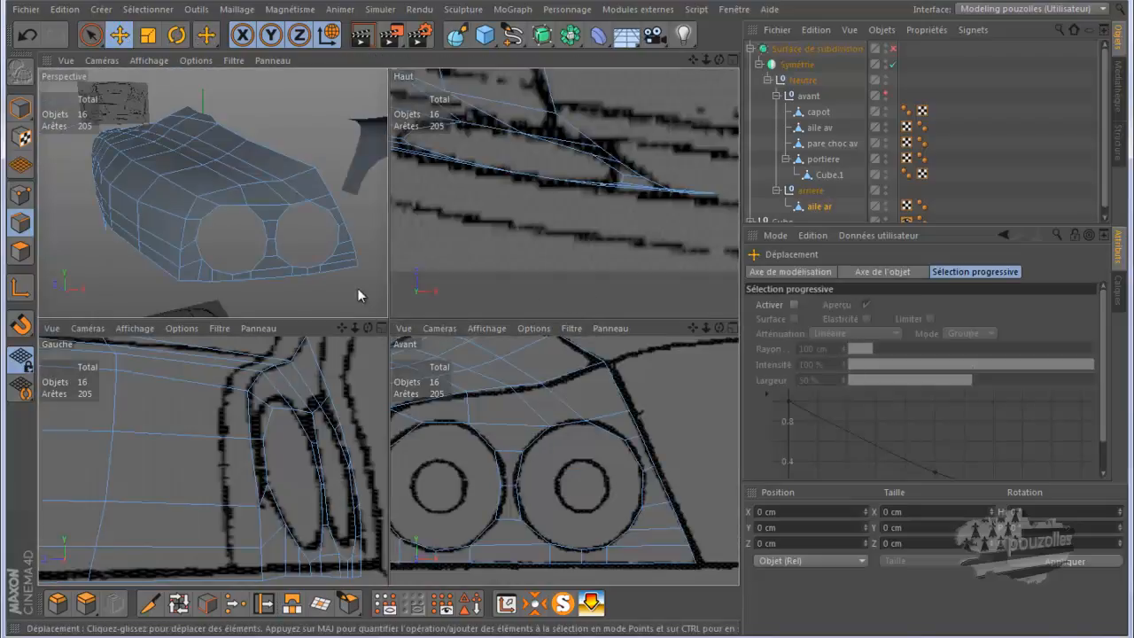
middle_click(358, 288)
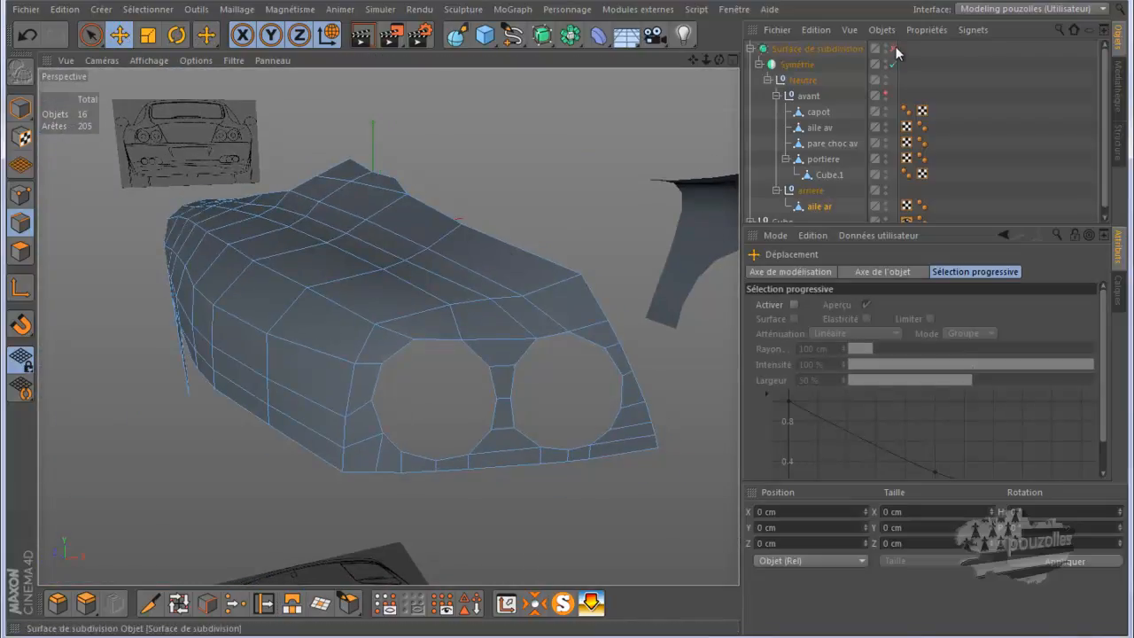
key(q)
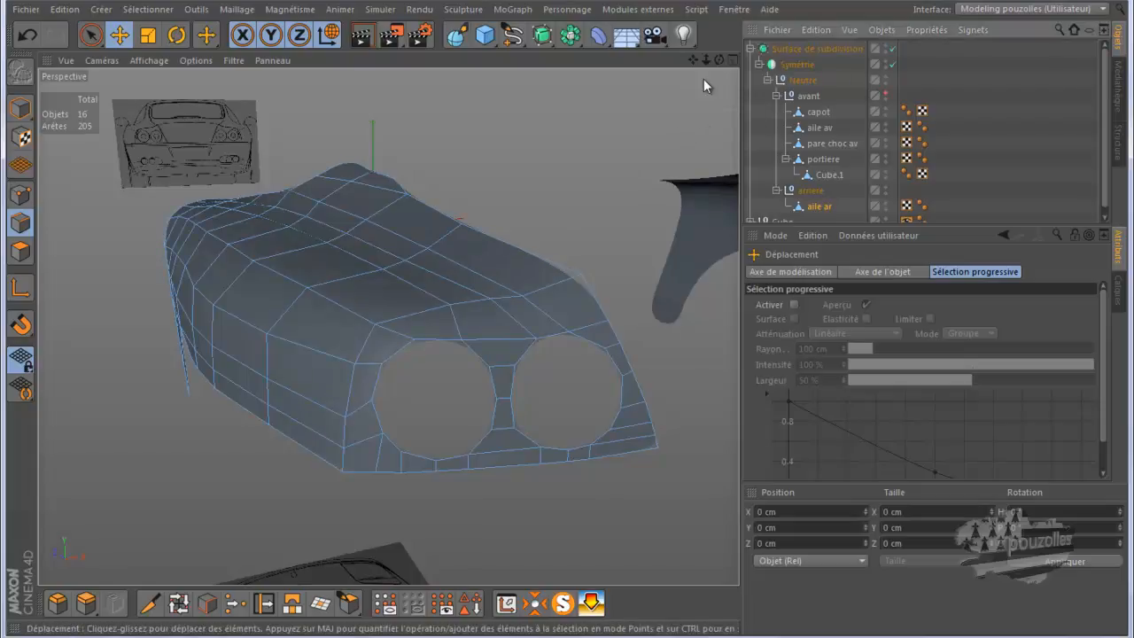
drag(718, 59, 567, 321)
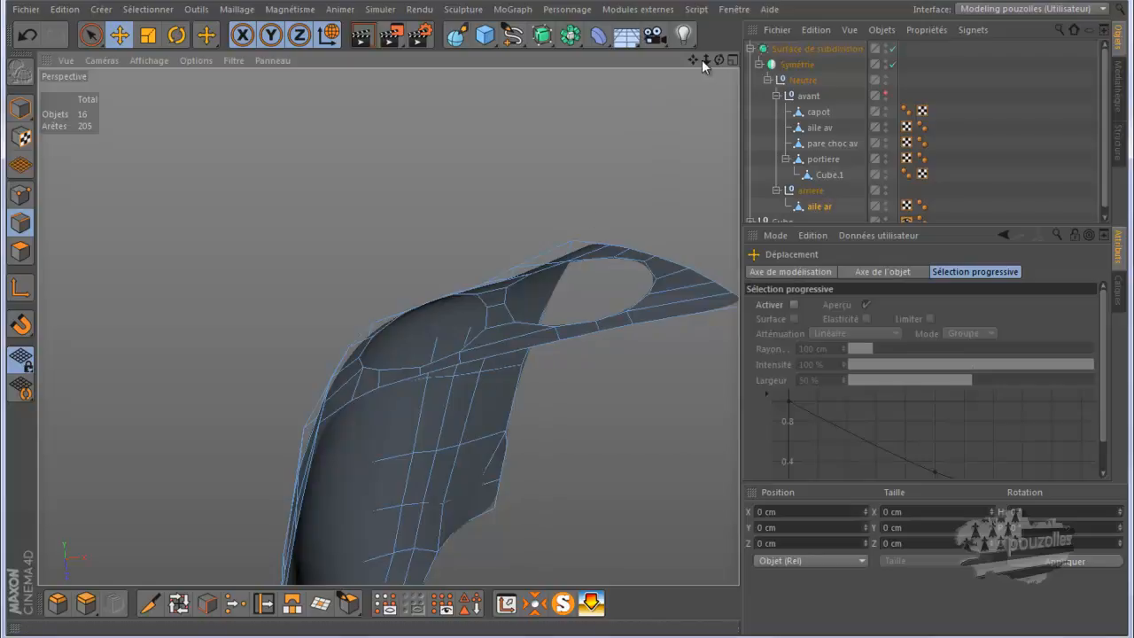
drag(719, 59, 566, 320)
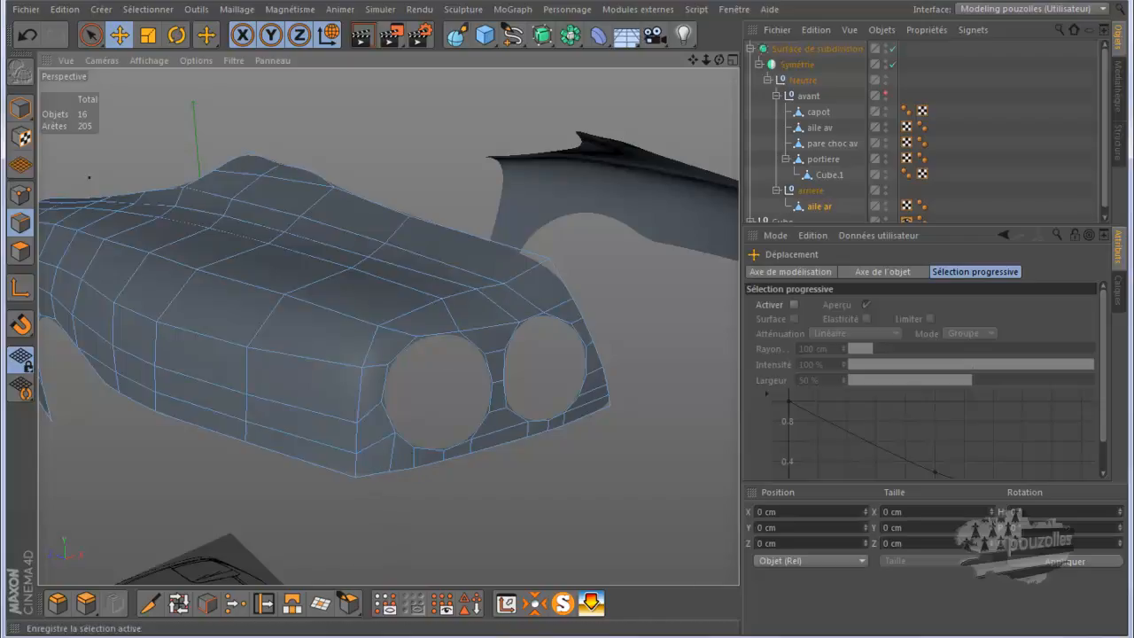
click(533, 636)
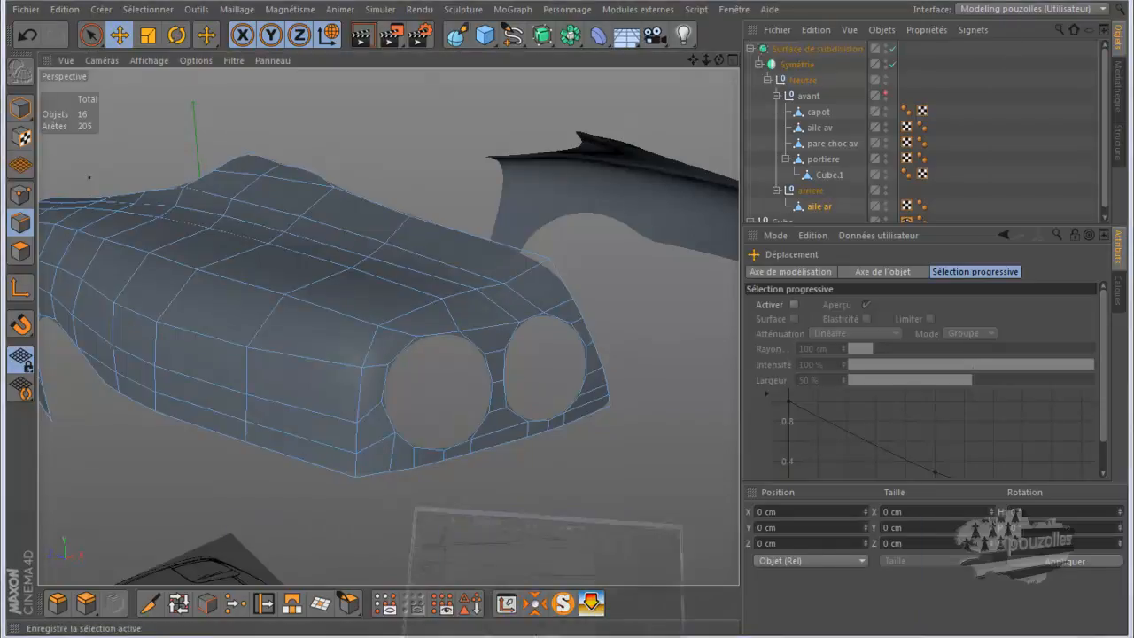
click(930, 1)
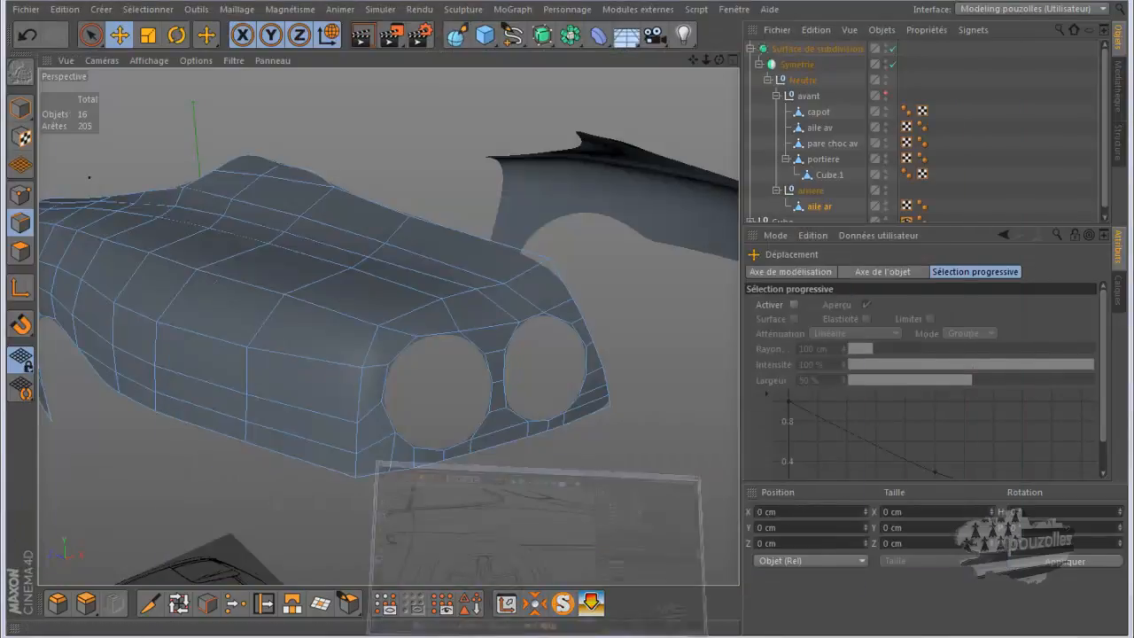
click(533, 636)
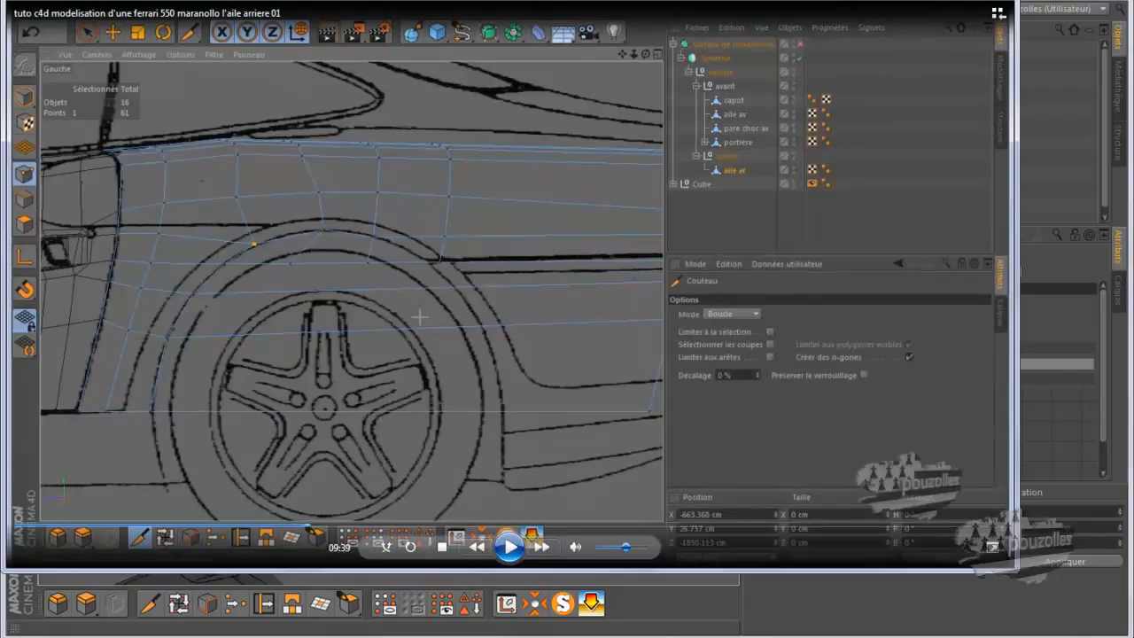
click(929, 2)
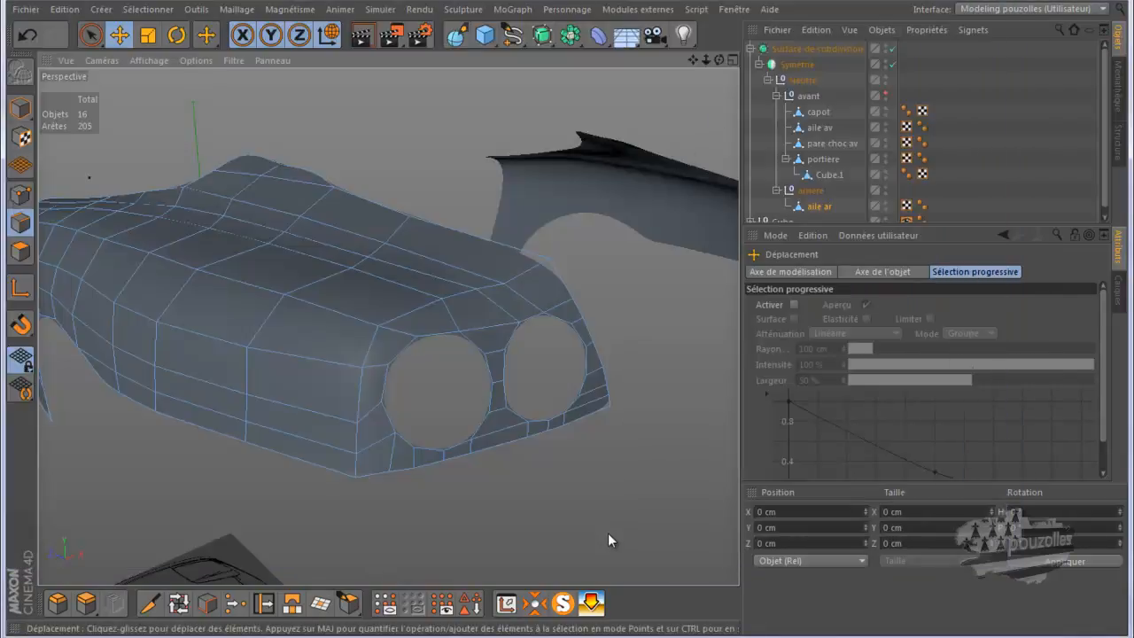